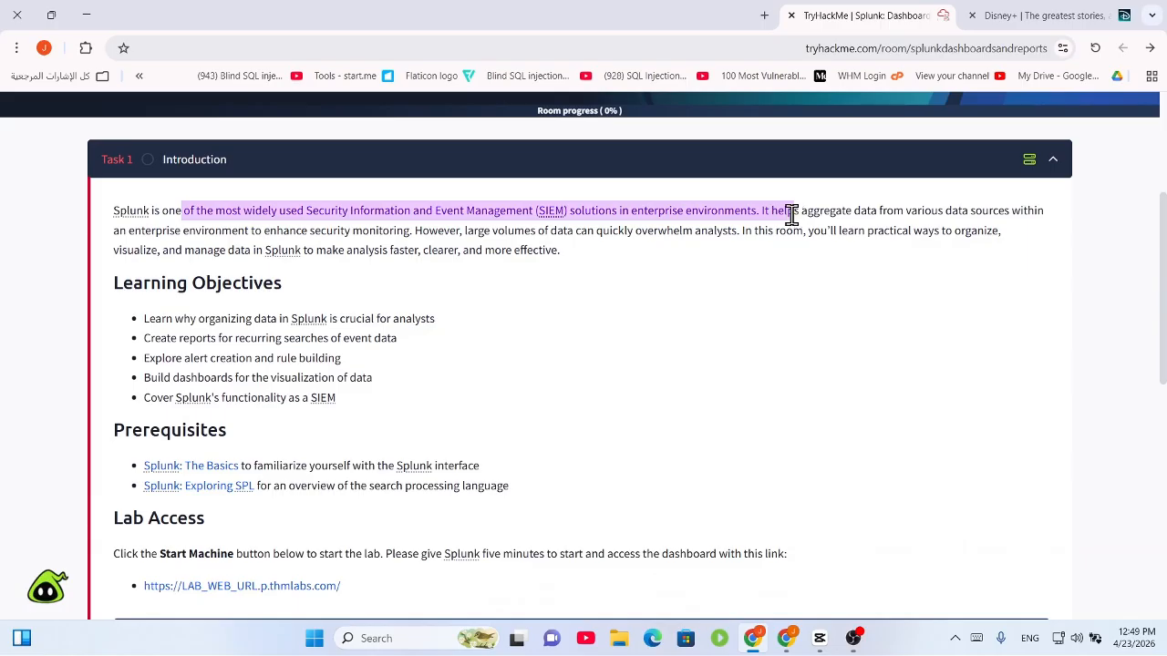
Start the target machine and mark the Task 1 introduction question as completed
left_click_drag(796, 214, 946, 267)
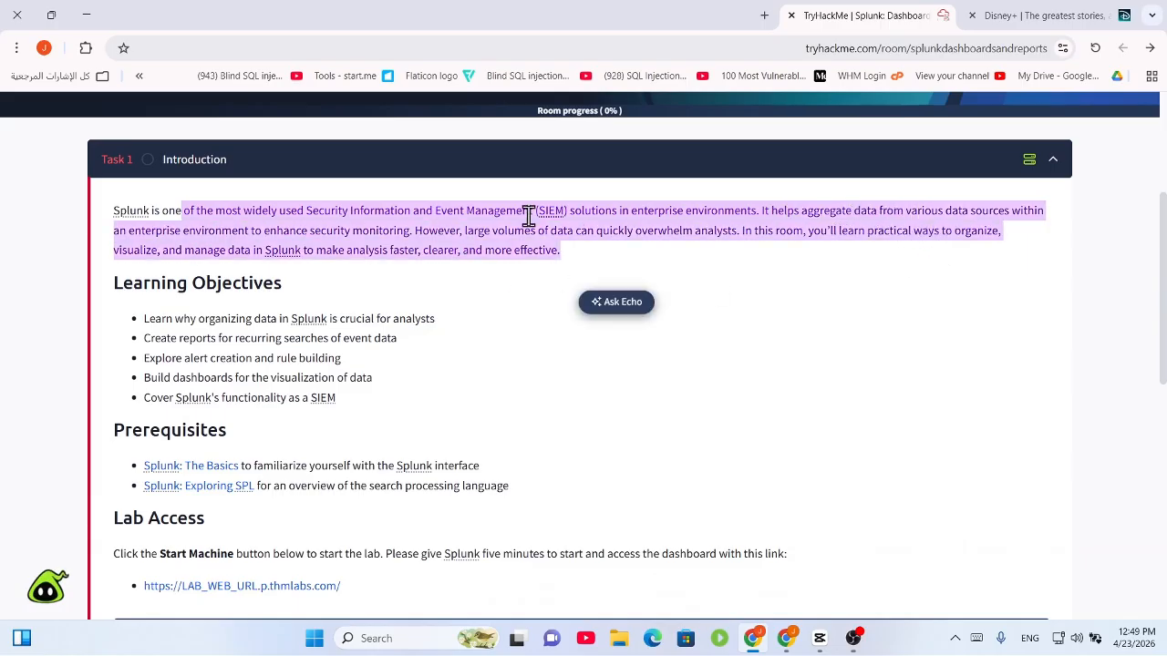
scroll(564, 309, "down", 7)
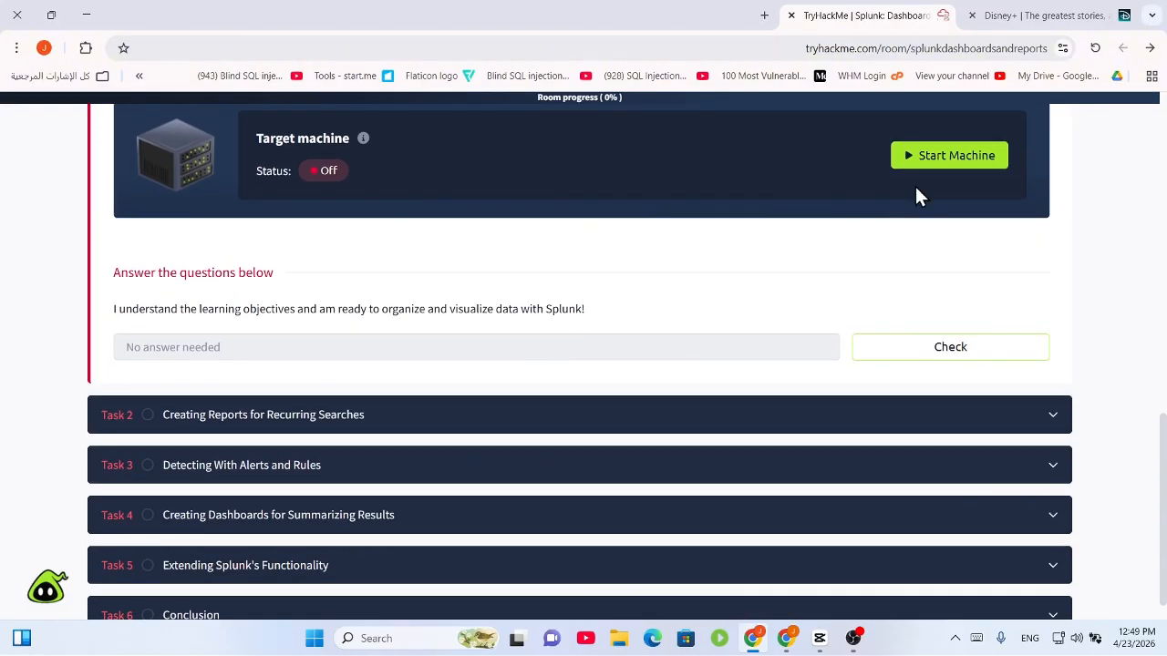
left_click(921, 159)
left_click(877, 351)
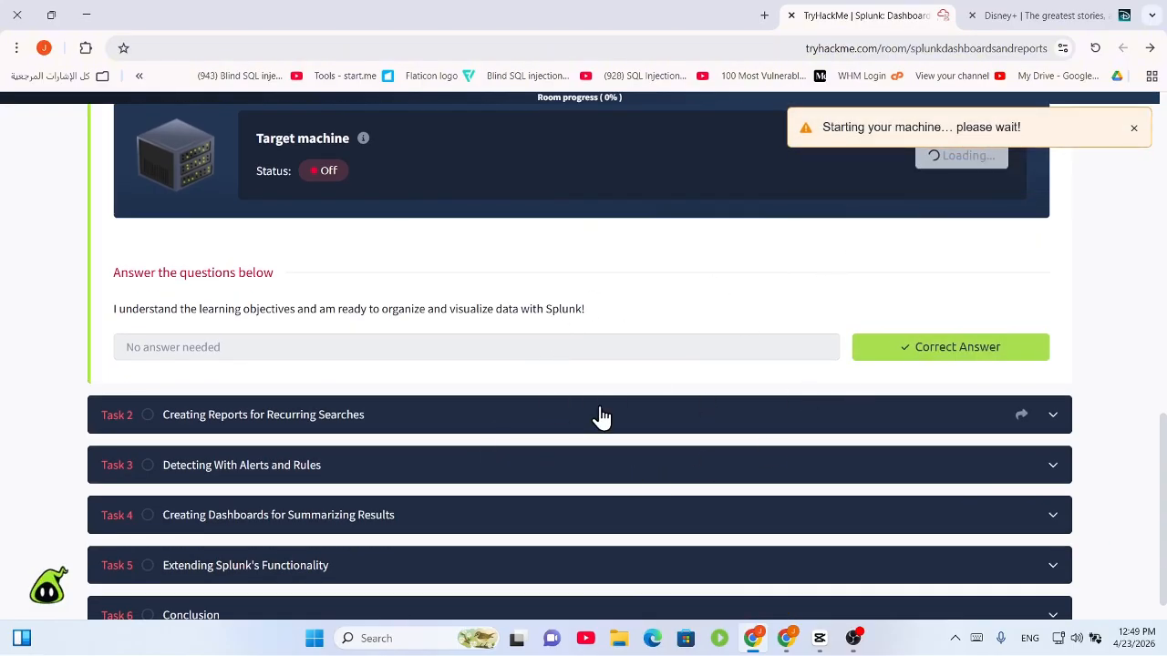
Expand Task 2, Creating Reports for Recurring Searches
scroll(601, 410, "down", 2)
scroll(578, 406, "up", 4)
scroll(668, 583, "down", 2)
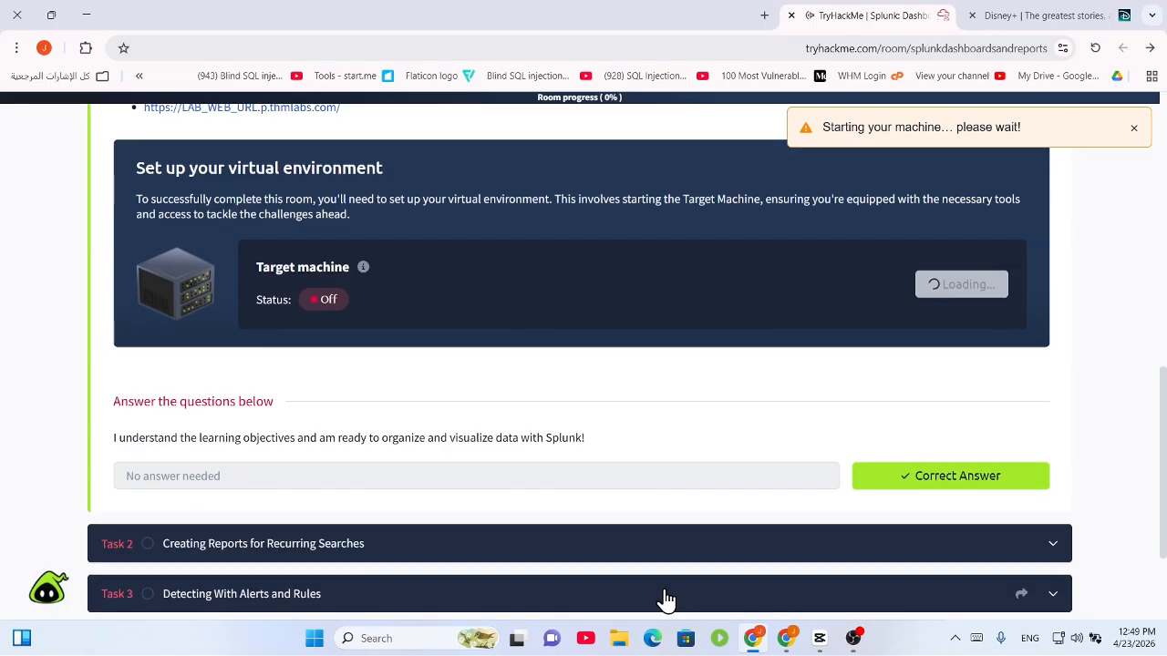
scroll(546, 453, "down", 2)
left_click(517, 400)
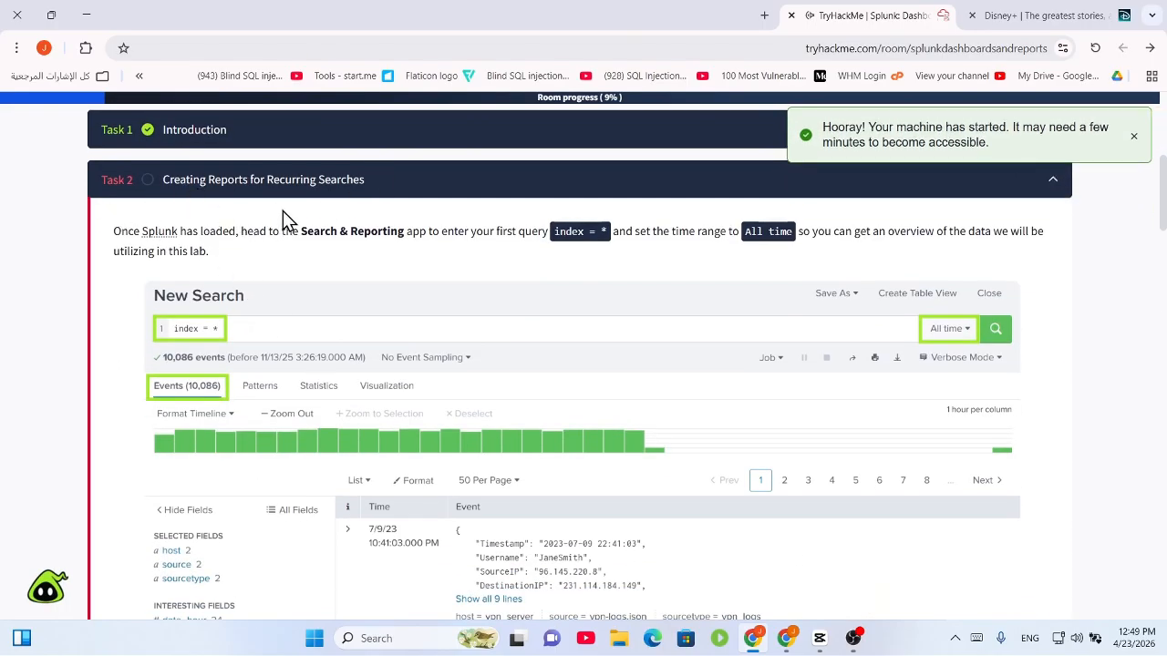
Read the Task 2 opening instructions on running the first query, index = *, with the time range All time
left_click_drag(112, 230, 585, 269)
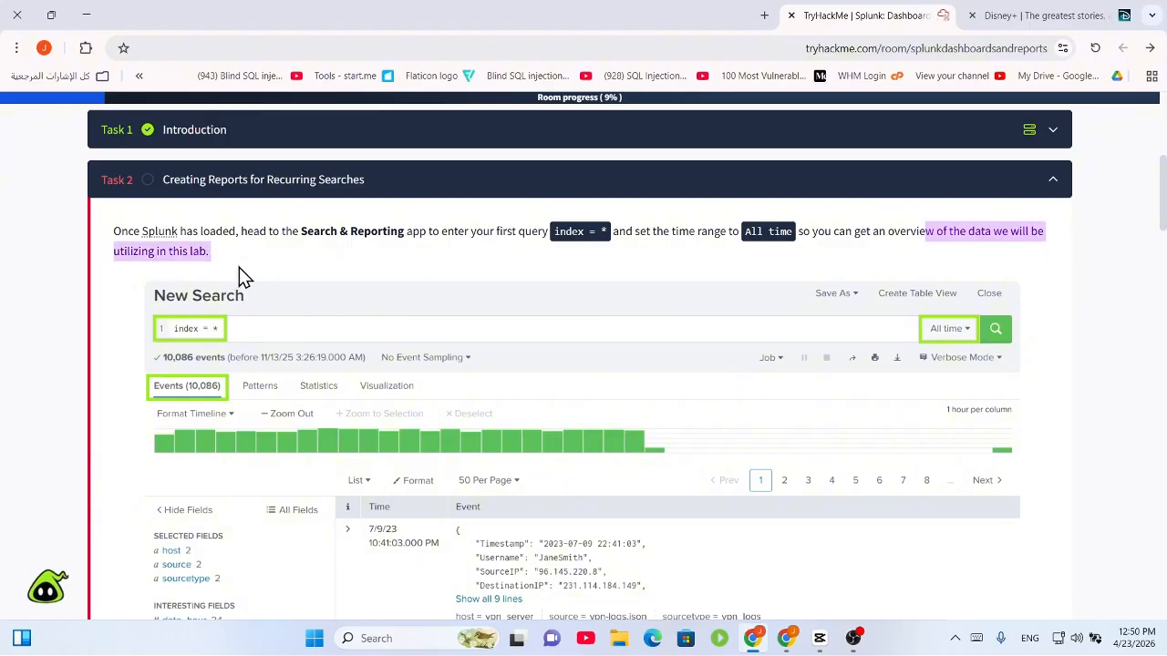
left_click_drag(238, 273, 235, 270)
left_click(448, 290)
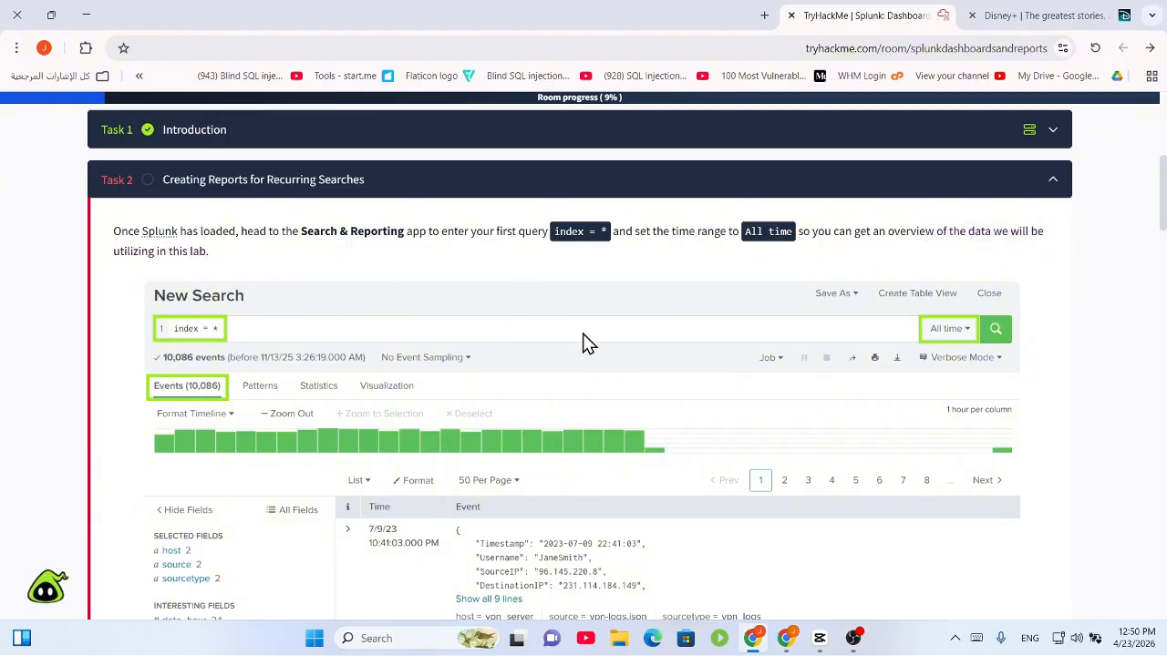
scroll(586, 343, "down", 1)
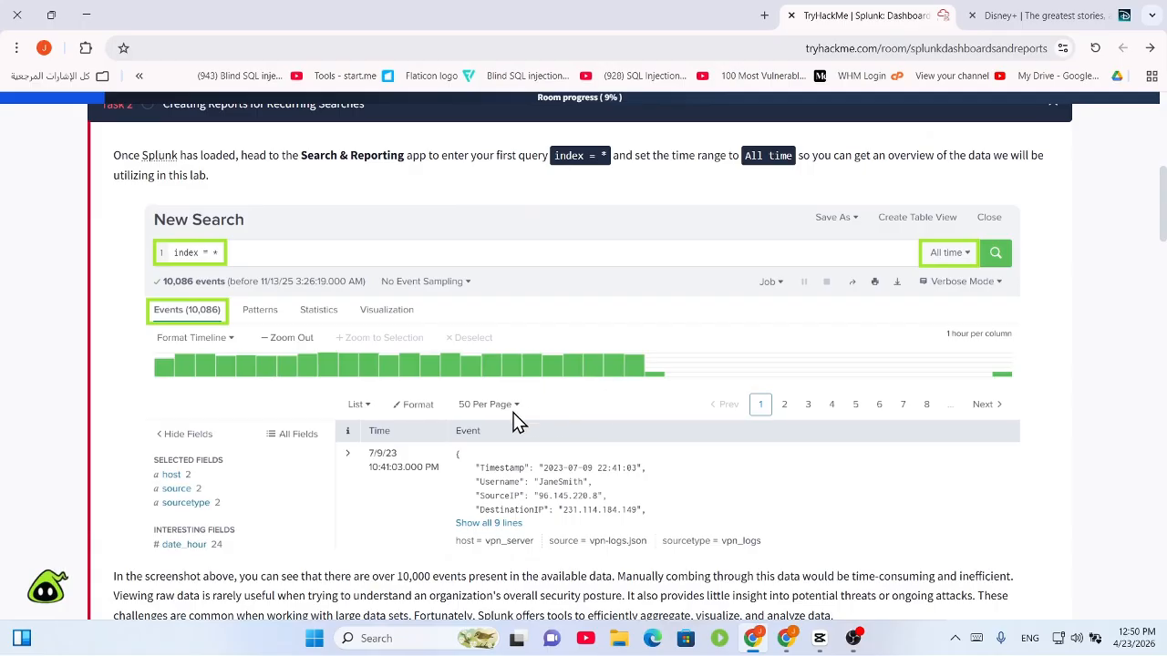
scroll(517, 421, "up", 1)
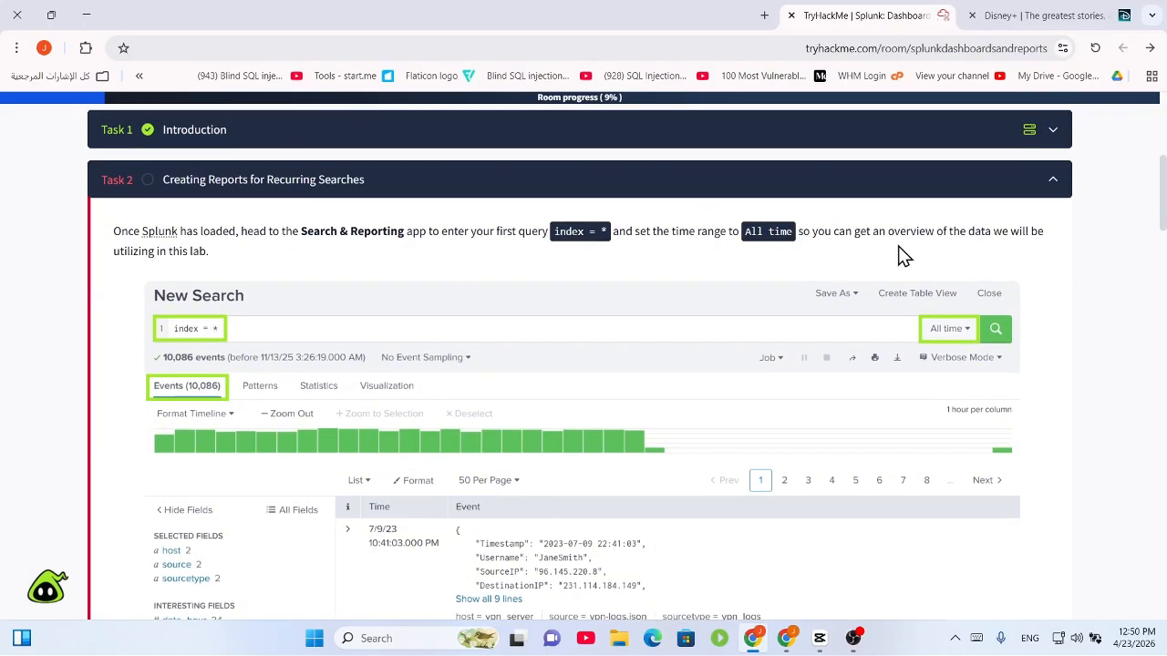
left_click_drag(896, 232, 991, 232)
scroll(363, 443, "down", 1)
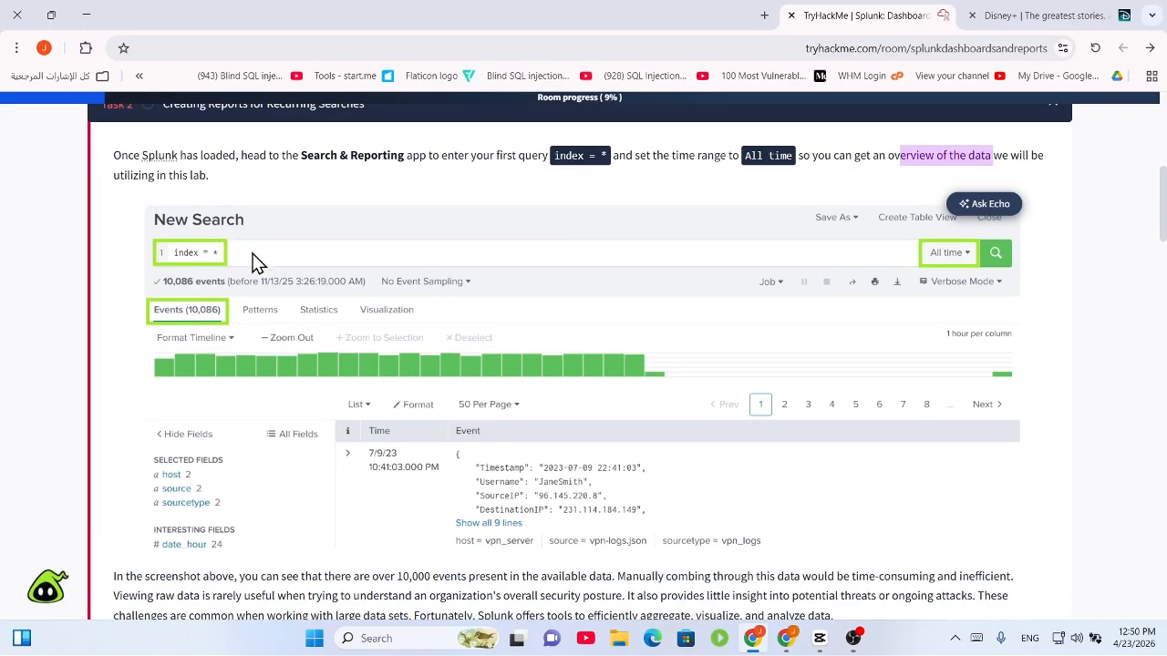
scroll(527, 351, "up", 8)
scroll(506, 374, "down", 3)
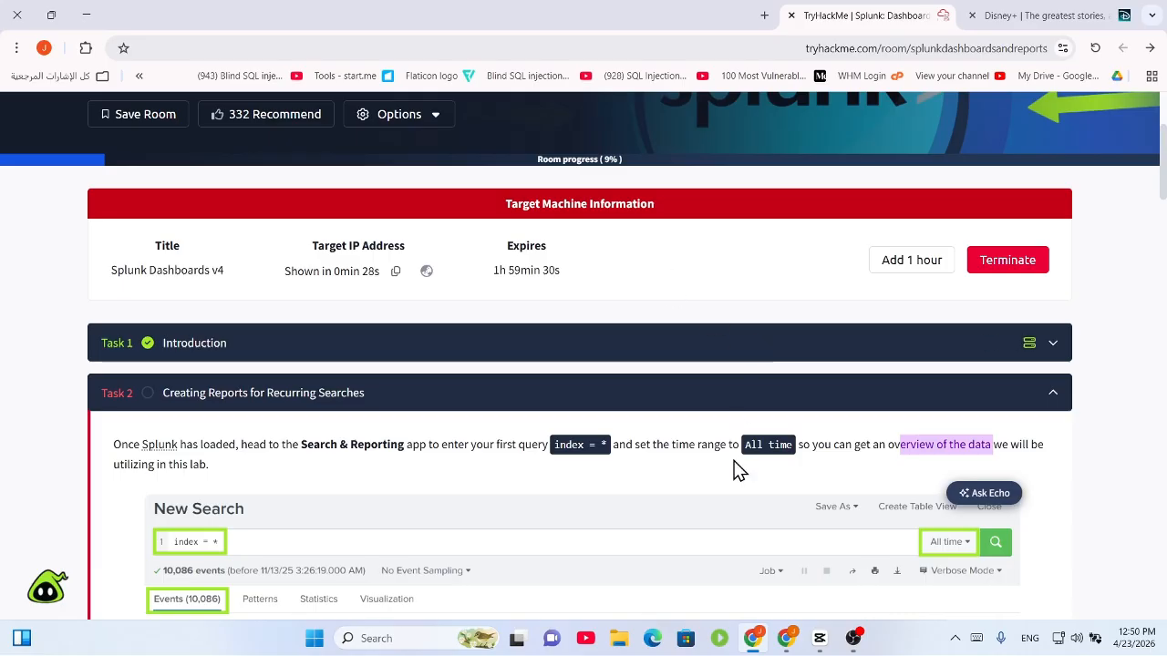
scroll(513, 448, "down", 6)
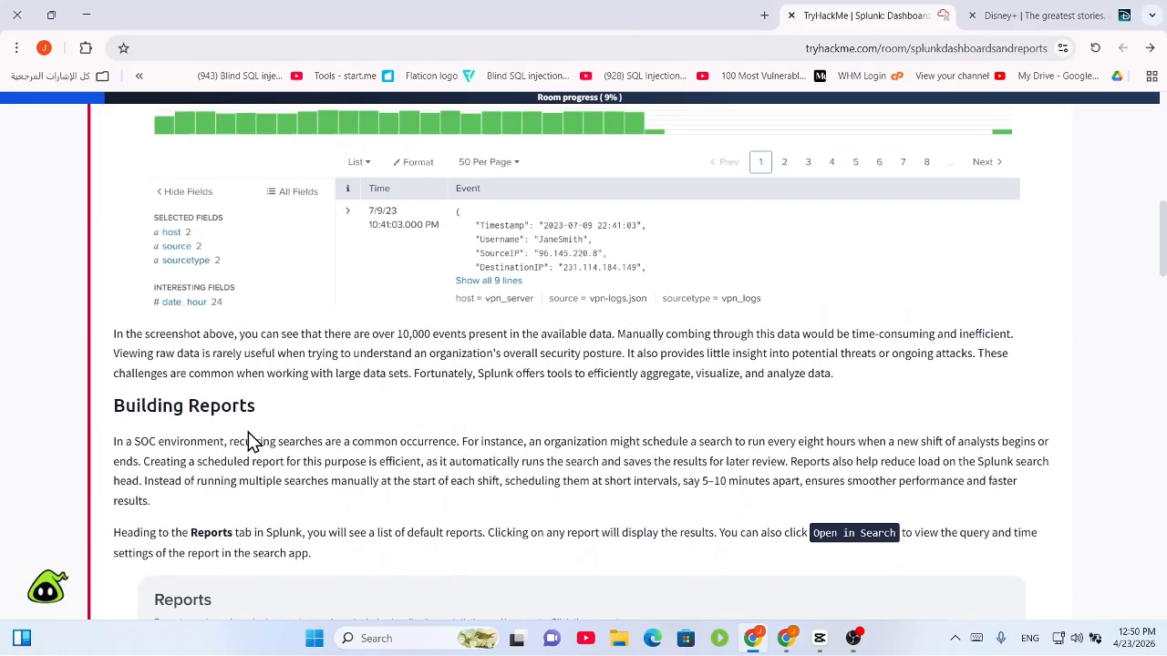
scroll(274, 437, "down", 3)
scroll(307, 442, "up", 5)
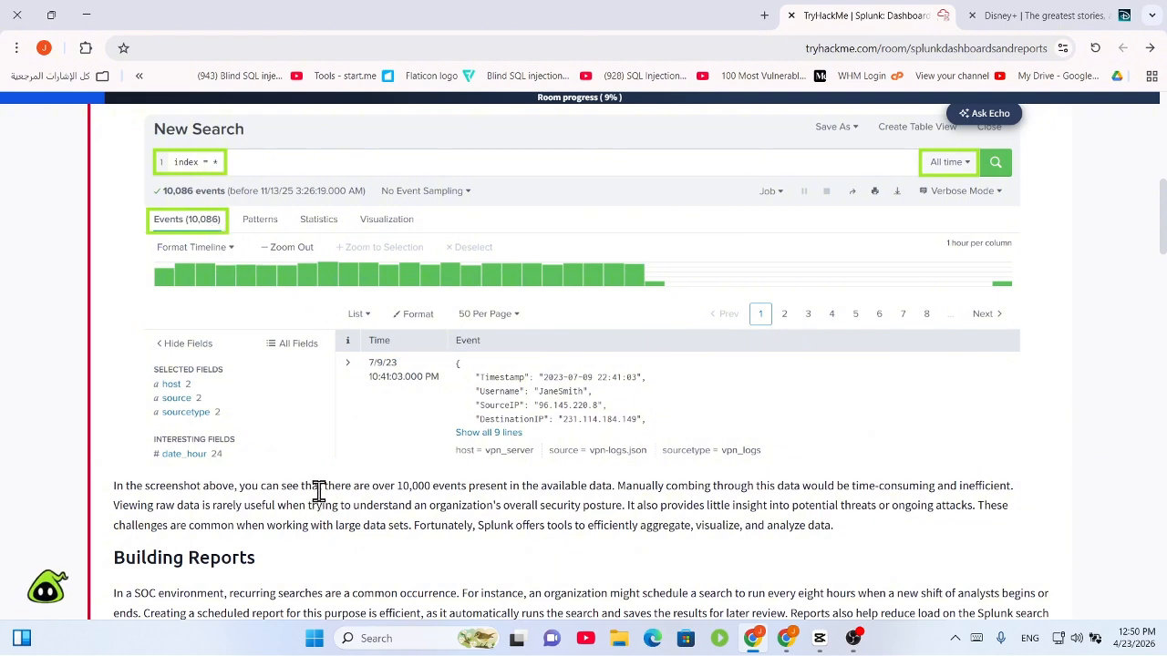
Read the paragraph on why manually combing through large amounts of raw event data is inefficient
left_click_drag(452, 486, 833, 487)
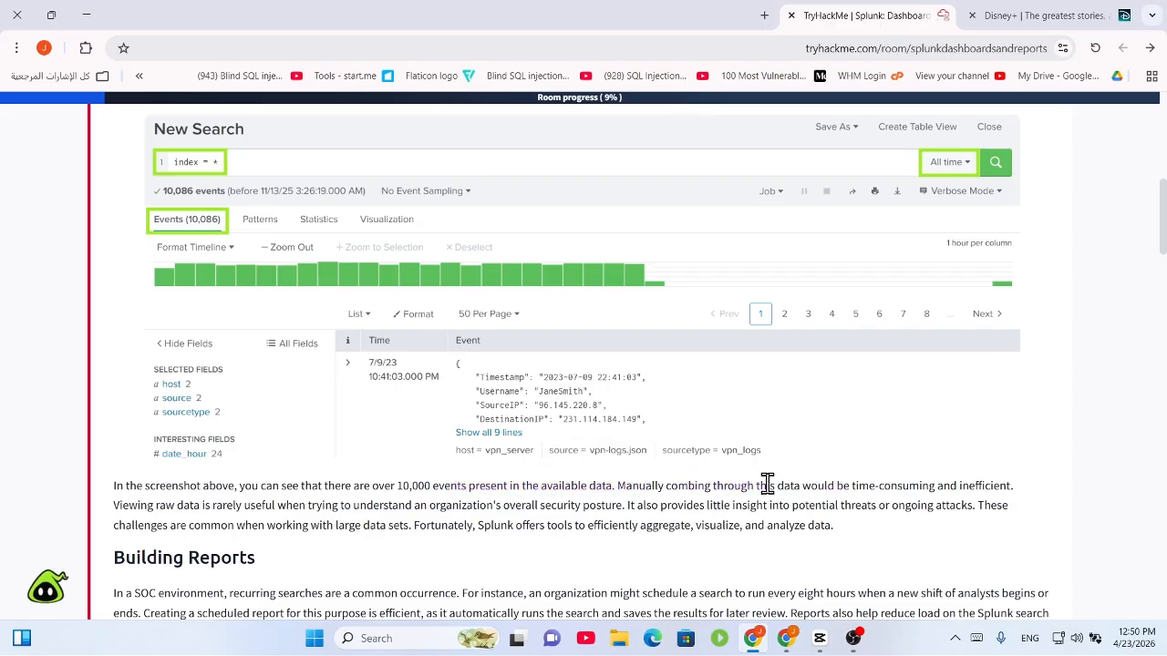
left_click_drag(761, 486, 934, 488)
scroll(839, 500, "down", 1)
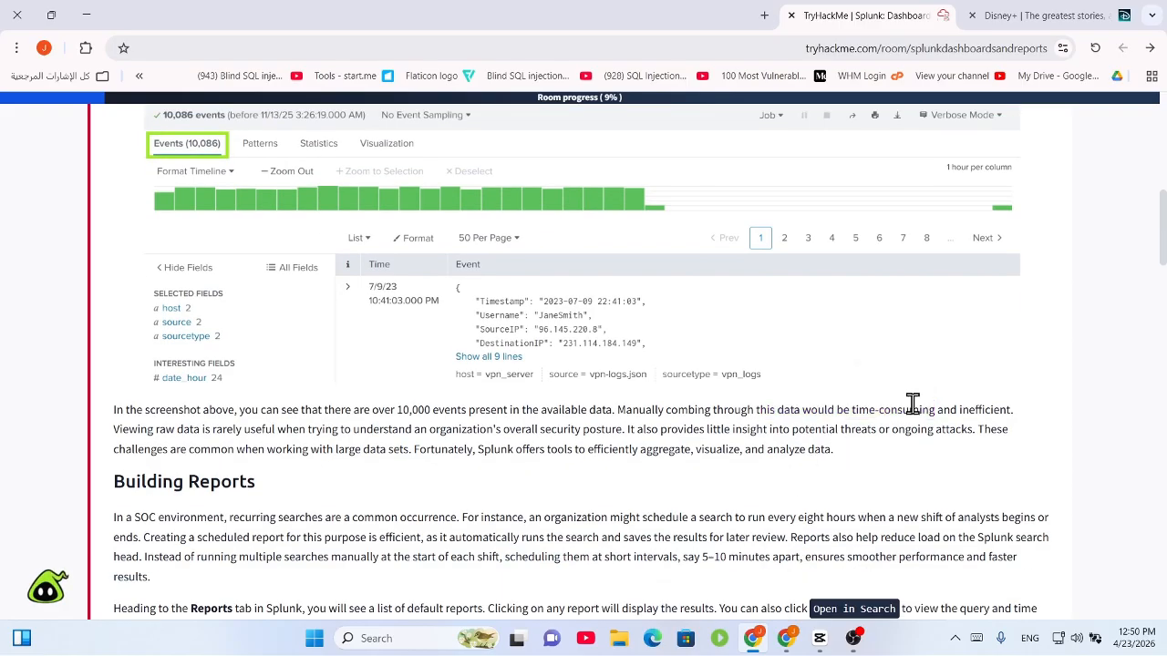
left_click_drag(911, 409, 531, 447)
scroll(329, 437, "down", 2)
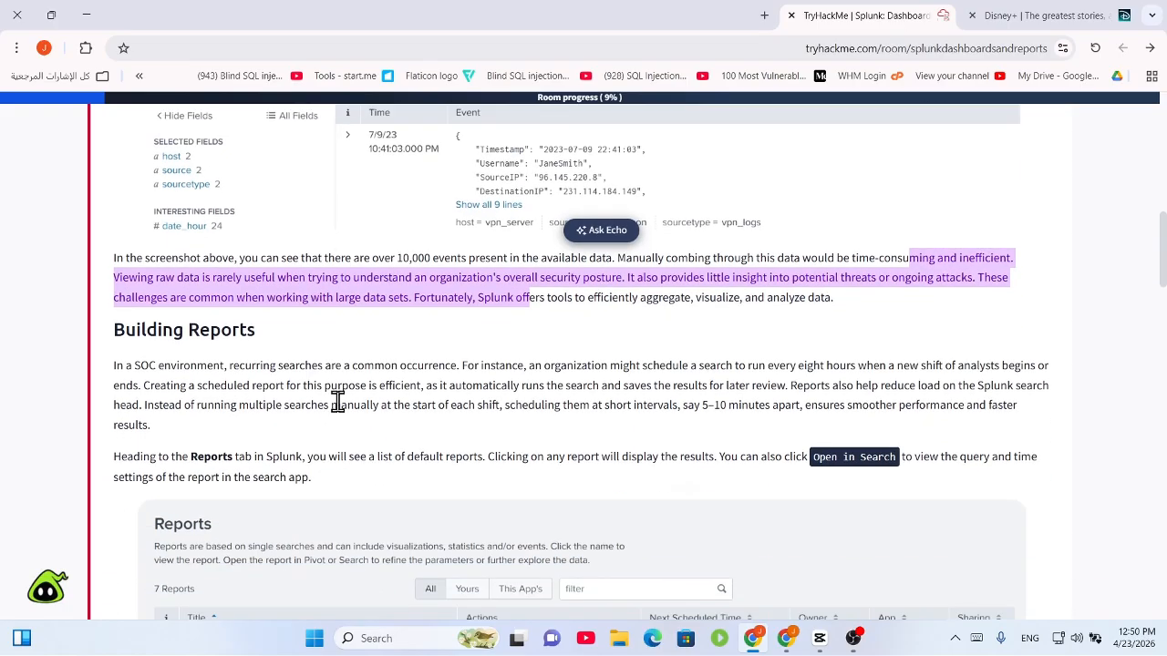
left_click_drag(418, 298, 720, 328)
scroll(235, 346, "up", 3)
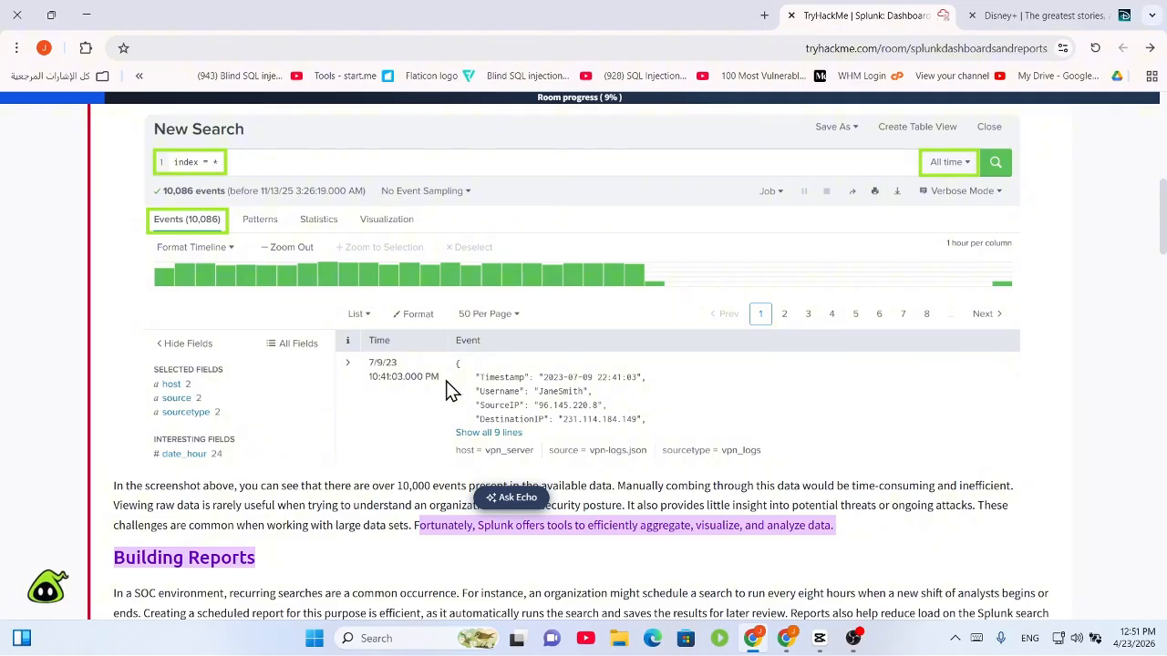
scroll(576, 421, "down", 2)
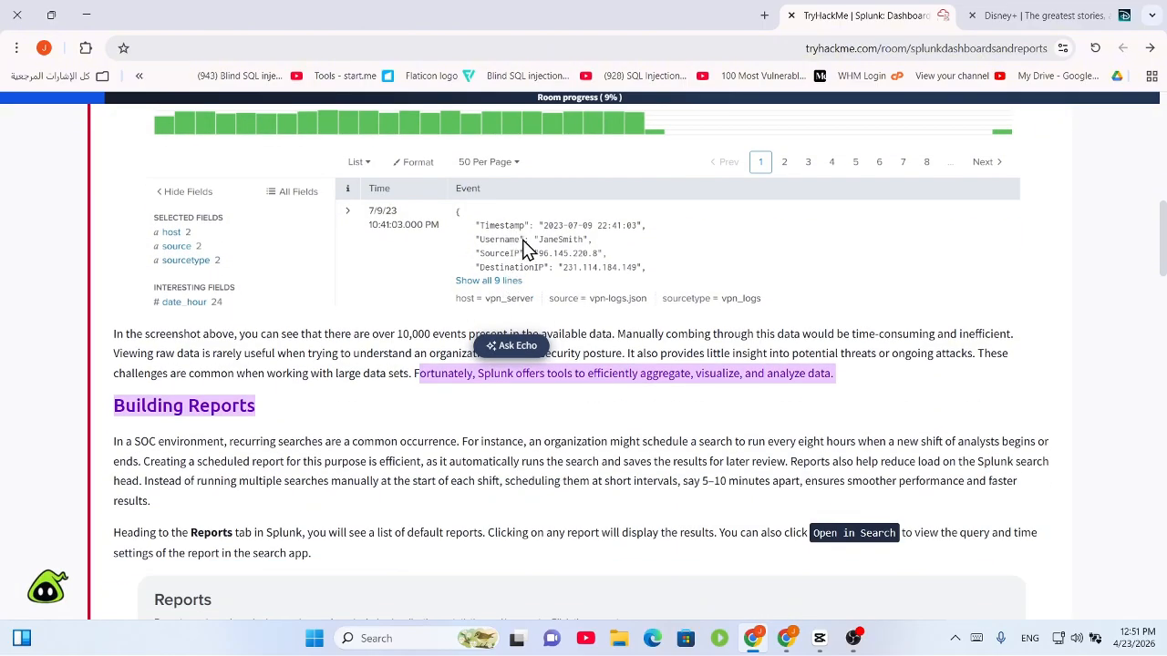
left_click(465, 379)
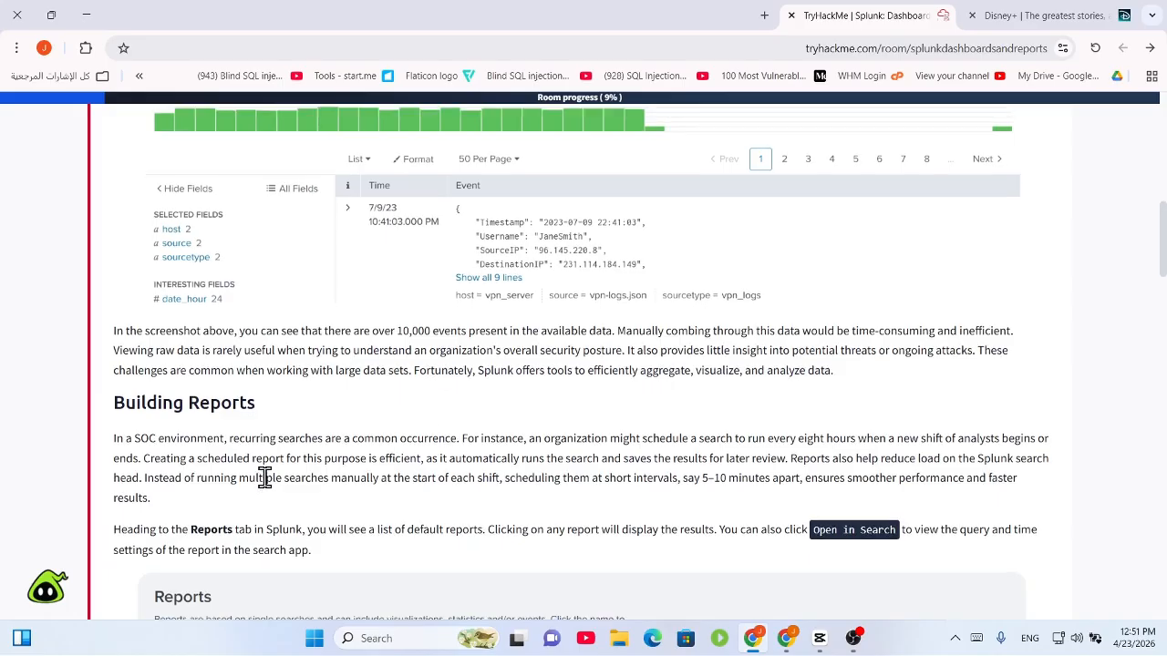
Read the start of the Building Reports section about recurring searches and scheduling them for analyst shifts
scroll(202, 336, "down", 2)
triple_click(125, 253)
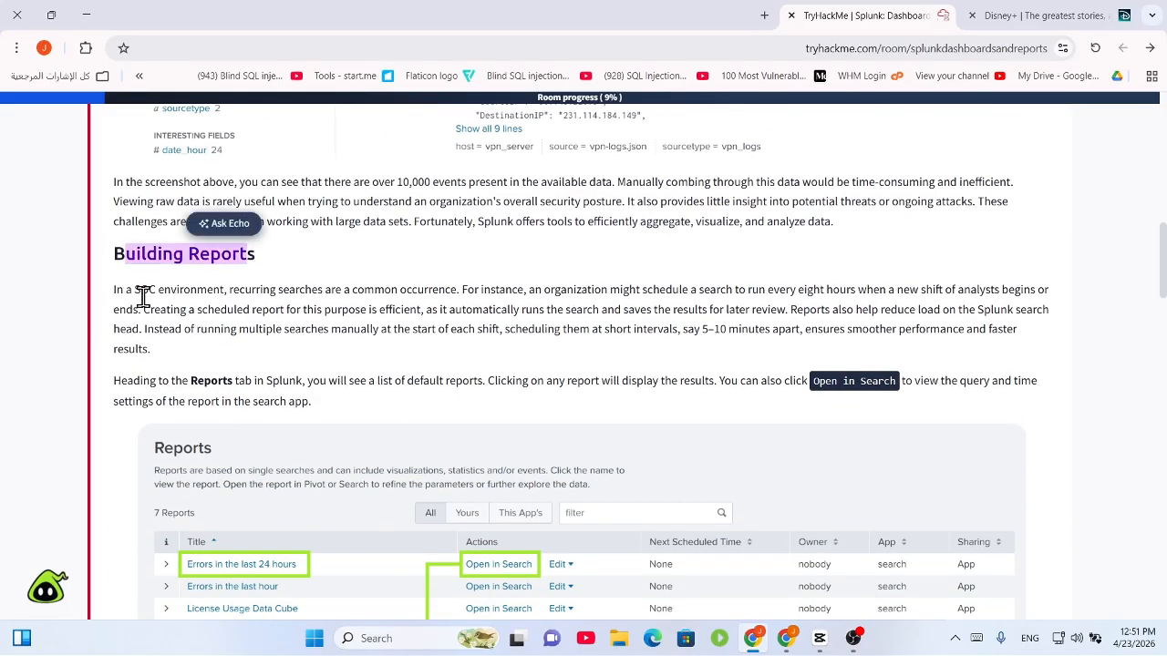
left_click_drag(135, 289, 564, 278)
left_click(564, 278)
scroll(386, 329, "down", 1)
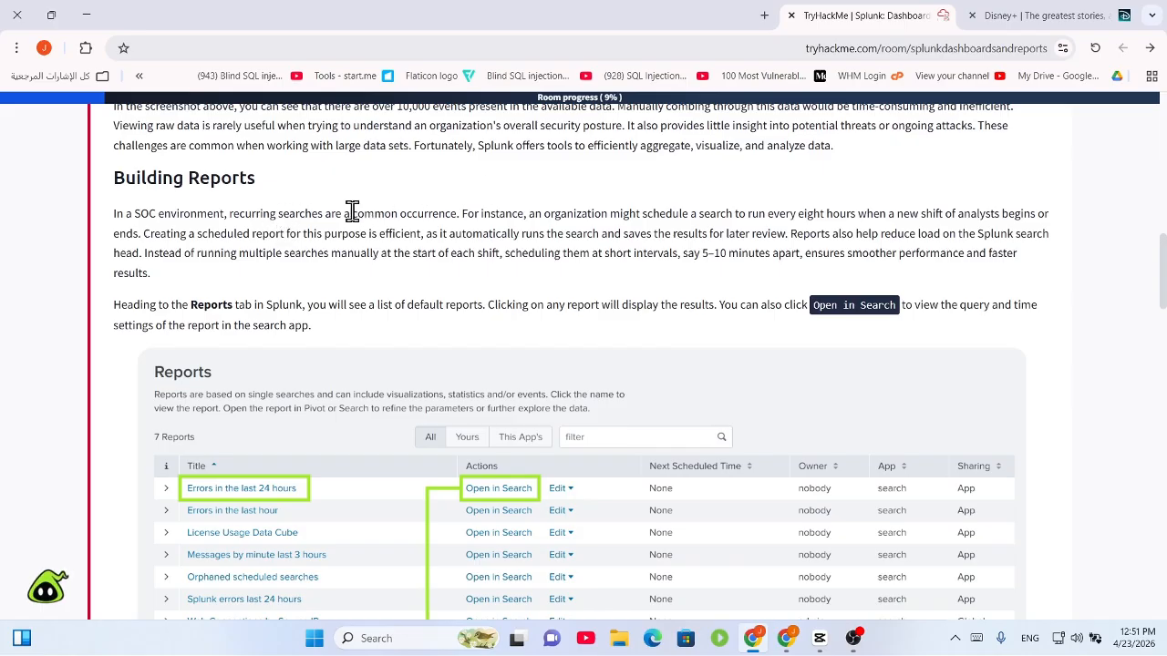
left_click_drag(352, 209, 229, 212)
left_click(464, 214)
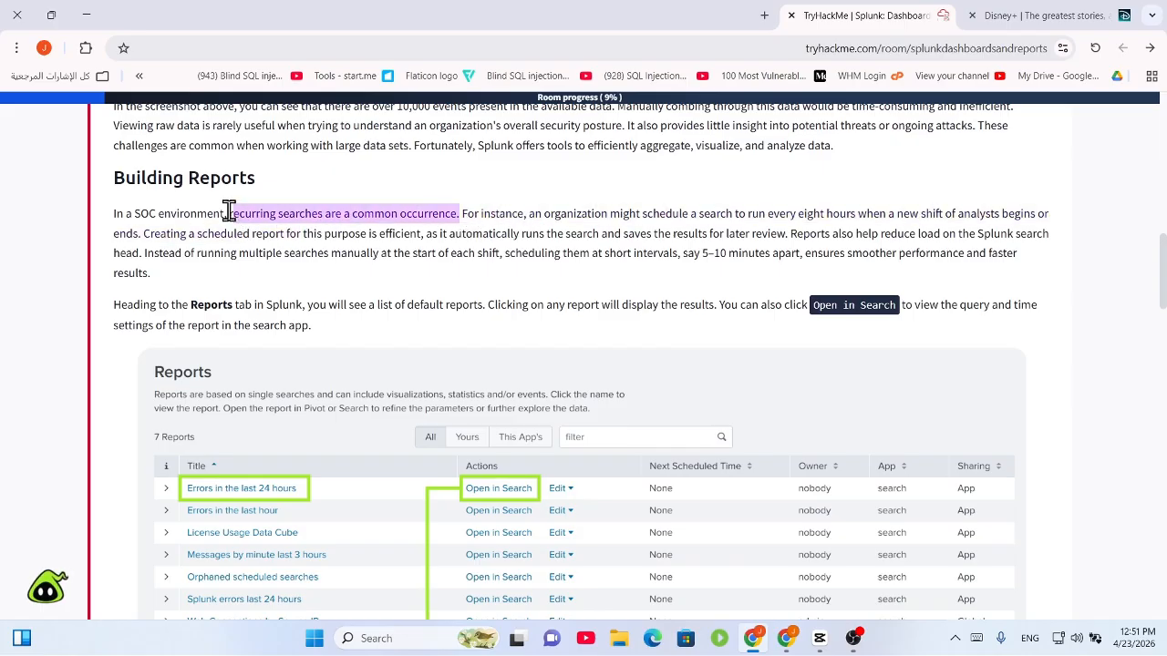
scroll(599, 218, "down", 1)
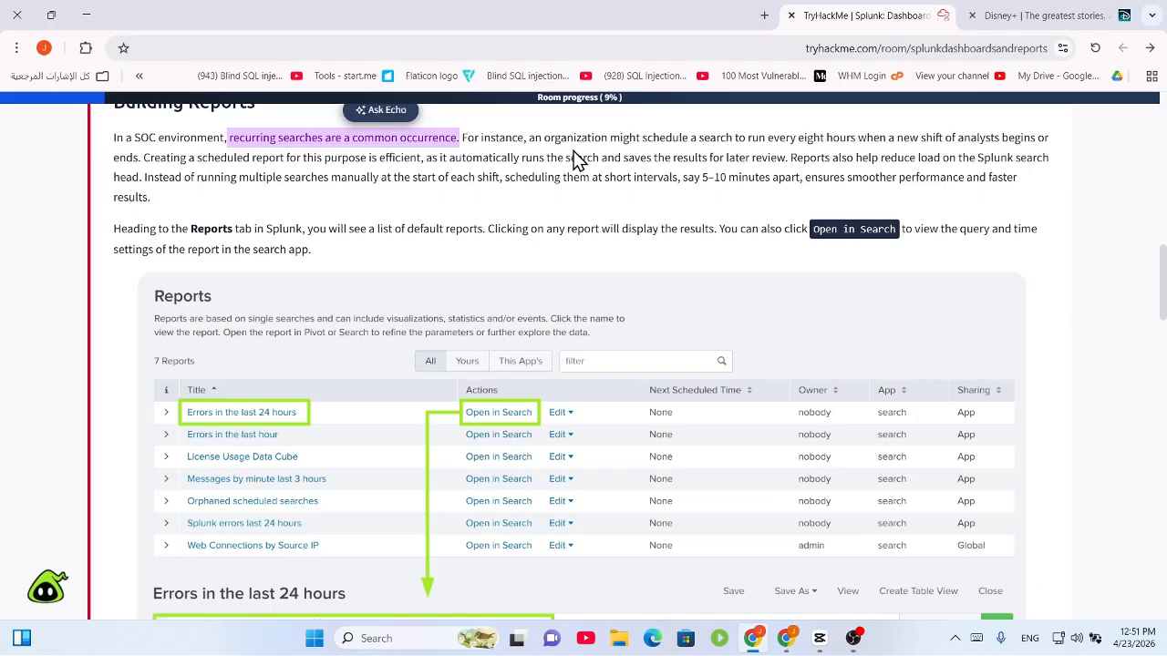
left_click_drag(531, 138, 691, 155)
left_click(945, 137)
left_click(452, 192)
Read how scheduled reports save results, reduce search head load and improve performance
left_click_drag(432, 158, 1038, 161)
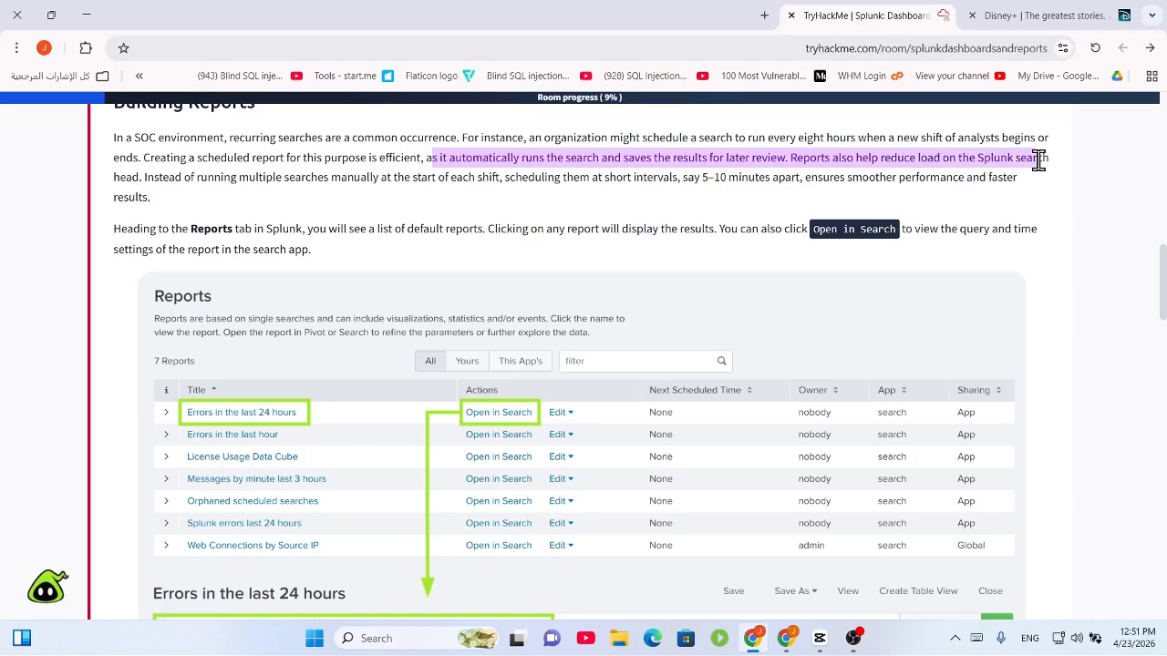
left_click(964, 178)
left_click_drag(797, 164, 1061, 171)
left_click(929, 177)
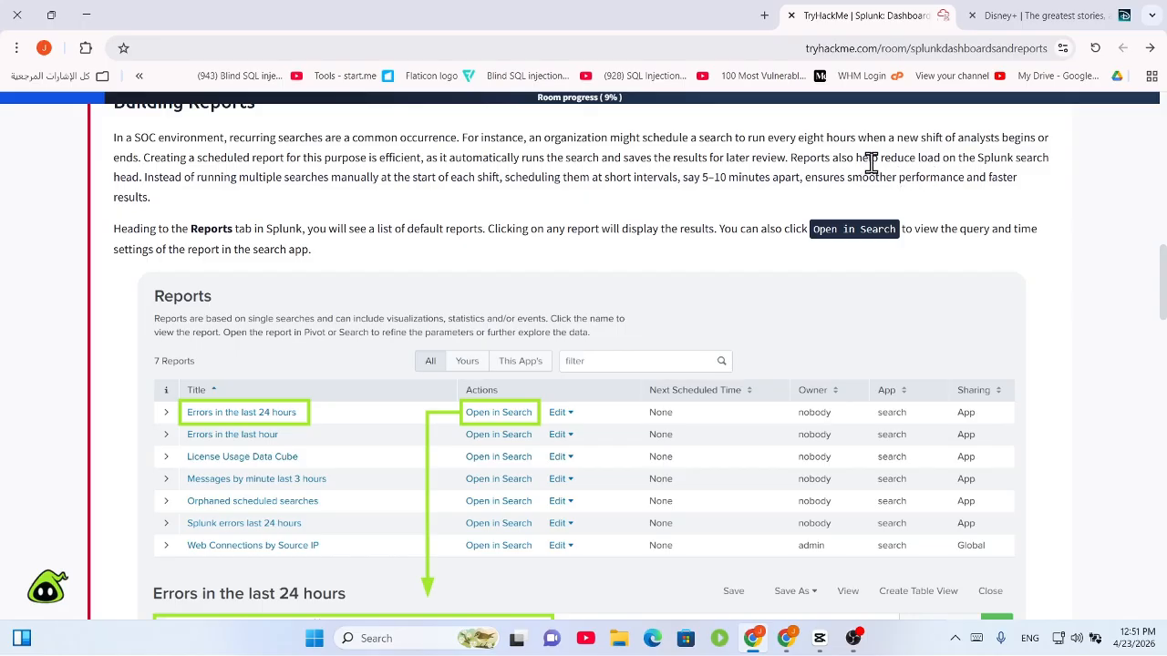
left_click_drag(871, 163, 513, 180)
left_click(465, 201)
left_click_drag(329, 179, 930, 208)
left_click(704, 173)
left_click_drag(671, 177, 141, 211)
left_click(790, 186)
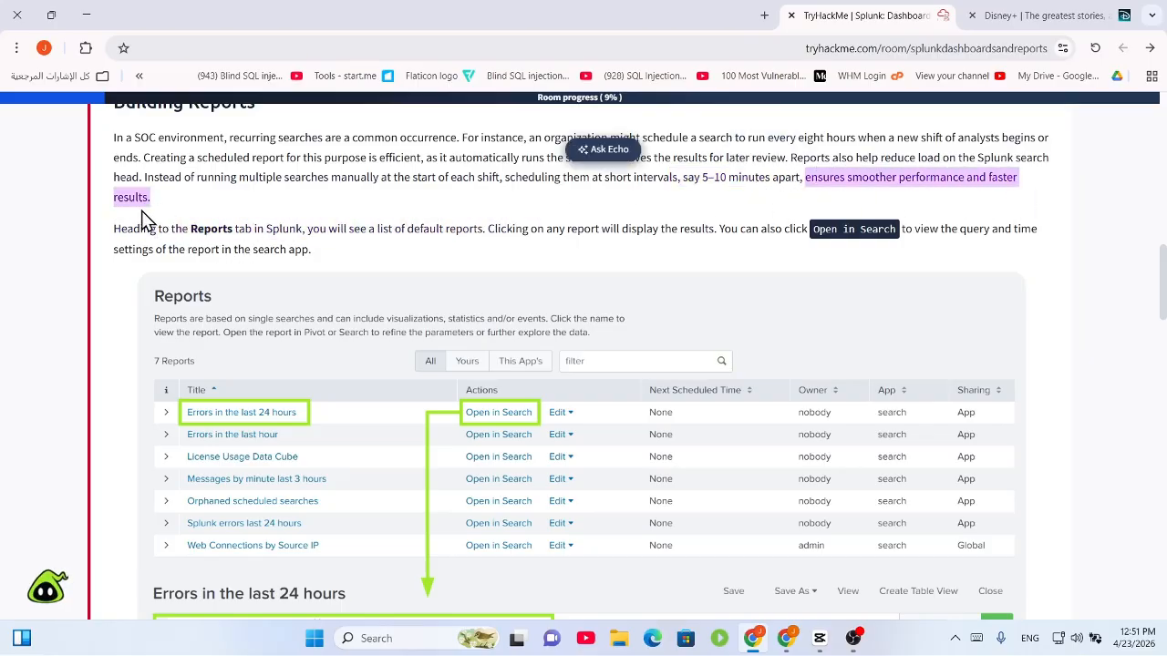
left_click(180, 227)
Examine the default Reports list example and the instruction to return to Search with the time range All time
scroll(278, 227, "down", 1)
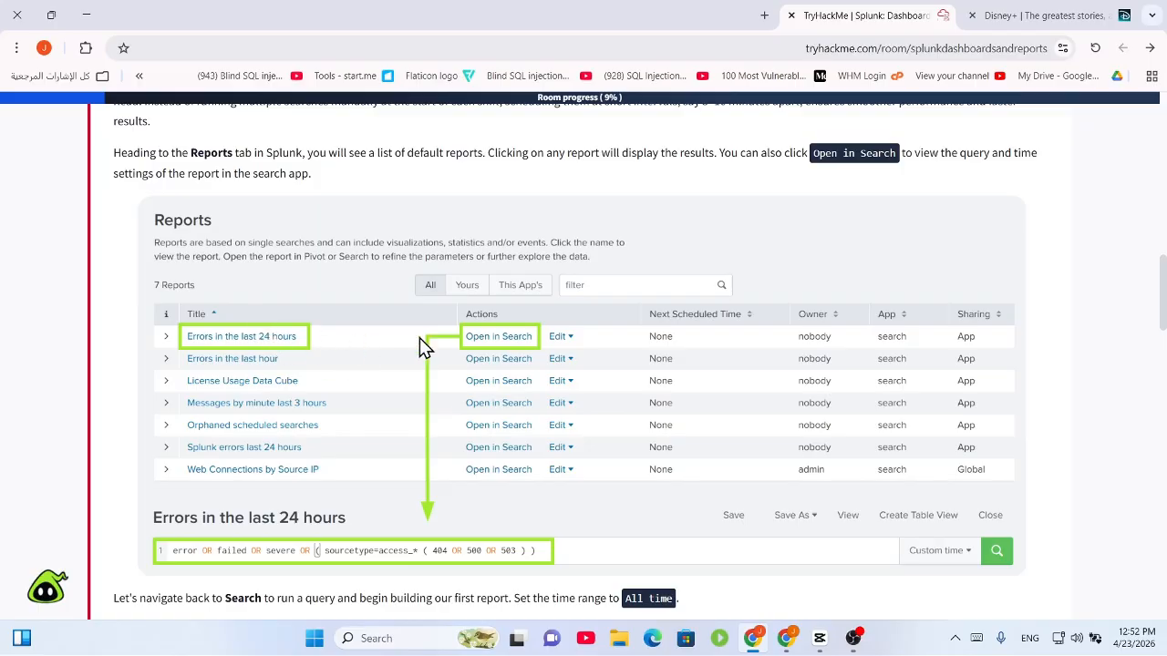
scroll(521, 438, "down", 1)
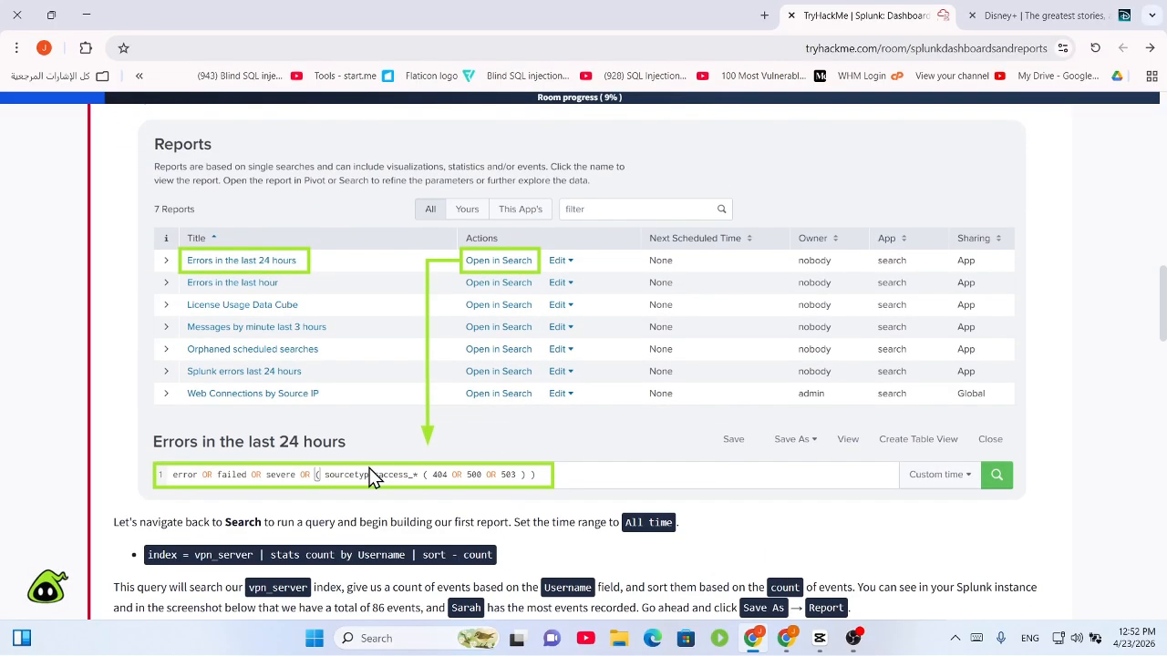
scroll(232, 495, "down", 1)
left_click_drag(224, 450, 677, 447)
left_click(396, 439)
left_click(573, 446)
left_click(700, 450)
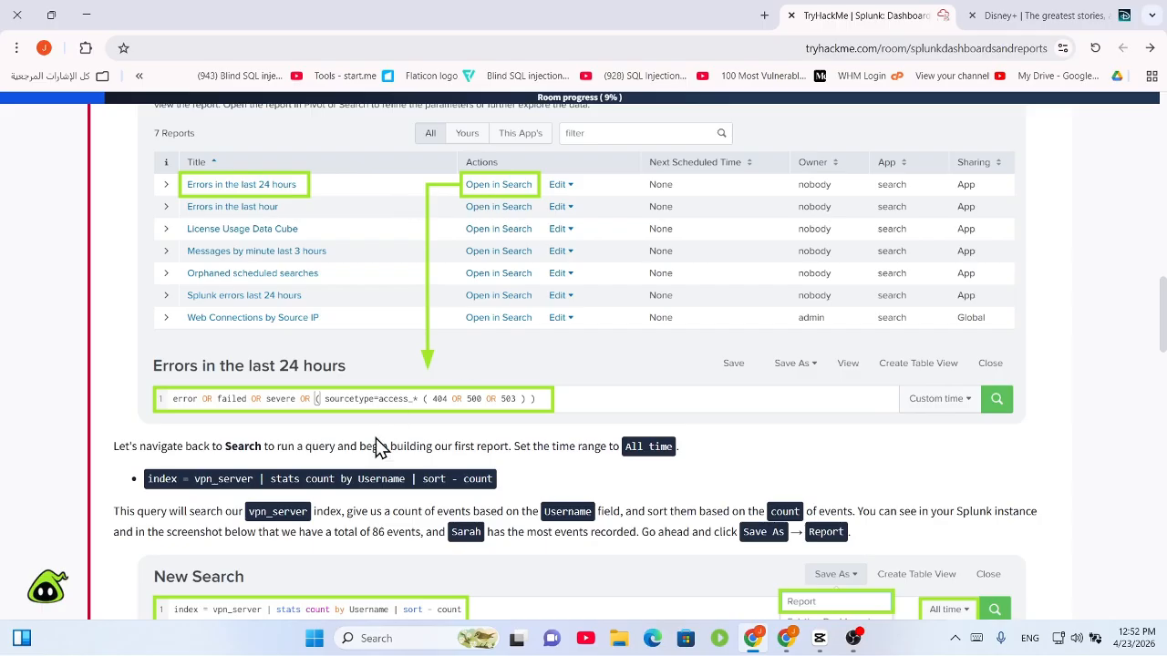
Read the explanation of the vpn_server query that counts events by Username and sorts them by count
scroll(378, 446, "down", 1)
left_click_drag(114, 369, 620, 354)
left_click(195, 431)
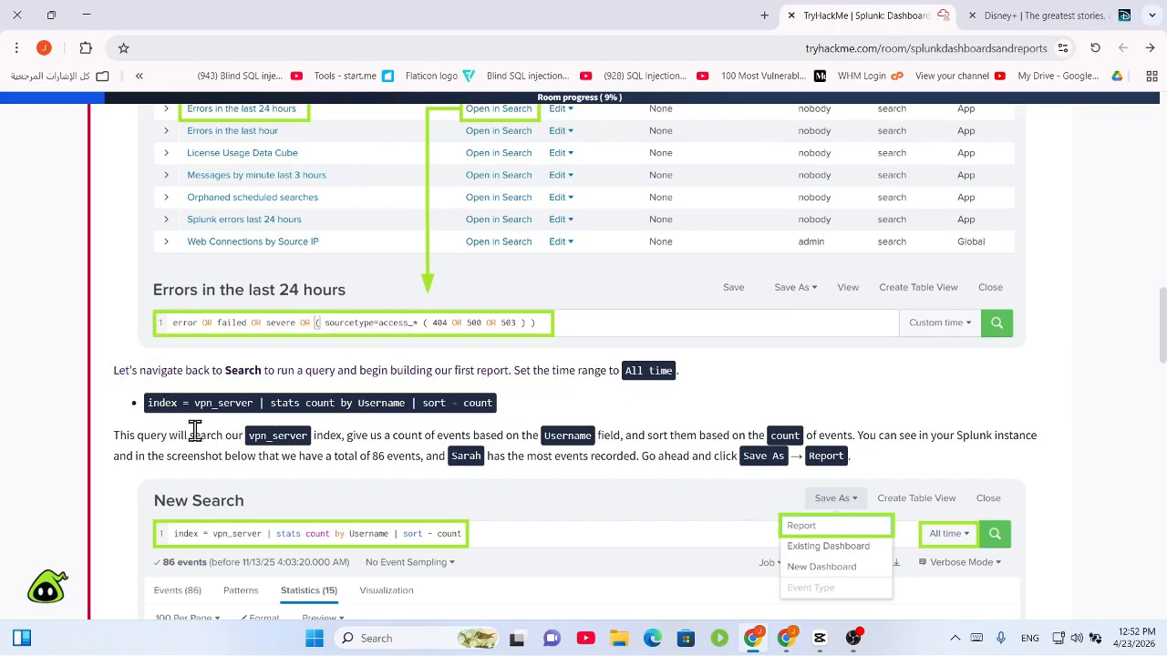
scroll(253, 443, "down", 2)
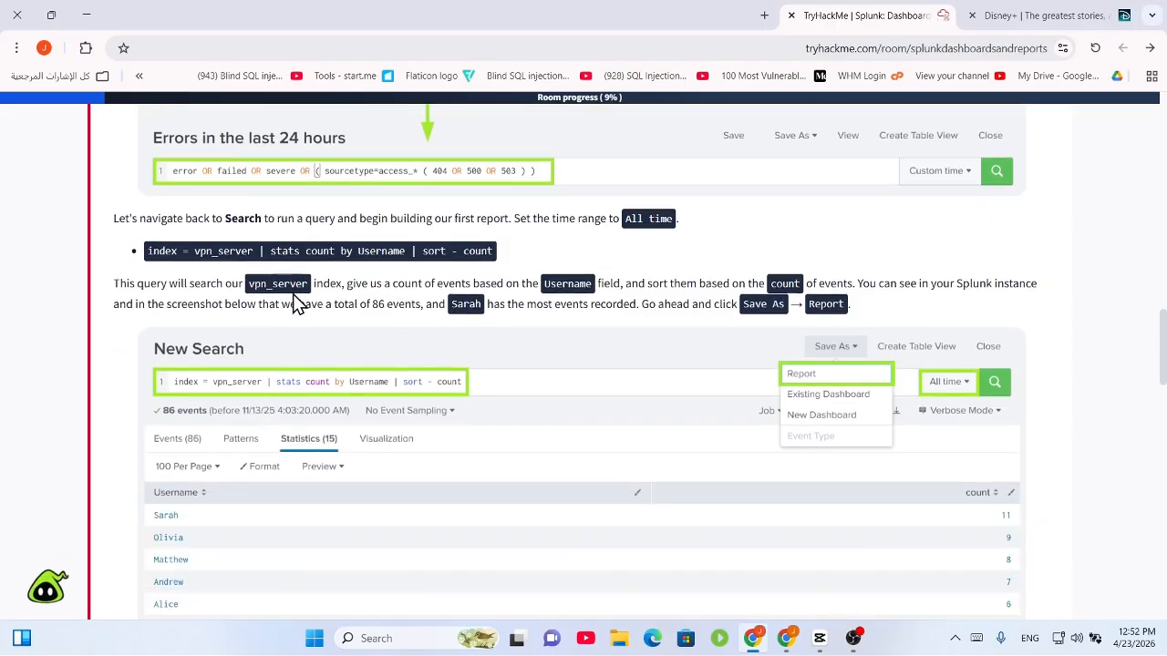
left_click_drag(321, 284, 618, 284)
left_click(354, 304)
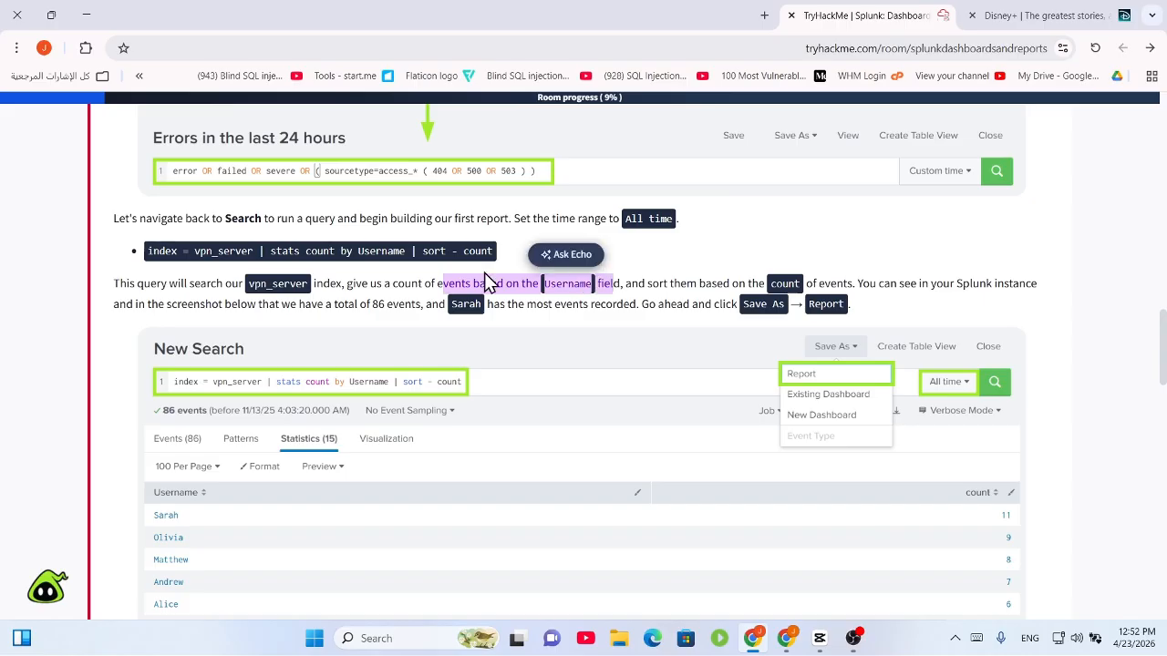
left_click(672, 284)
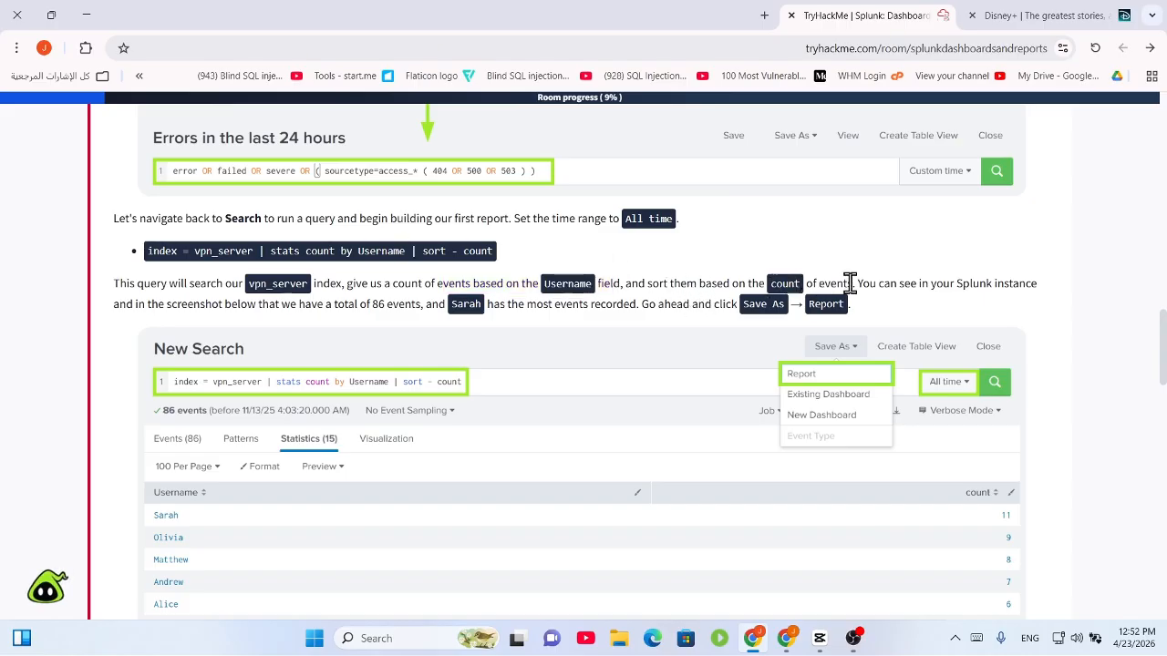
left_click_drag(880, 284, 1043, 282)
left_click(385, 336)
Read the opening of the SOC paragraph about tracking users who logged in during a specific time period
scroll(652, 395, "down", 3)
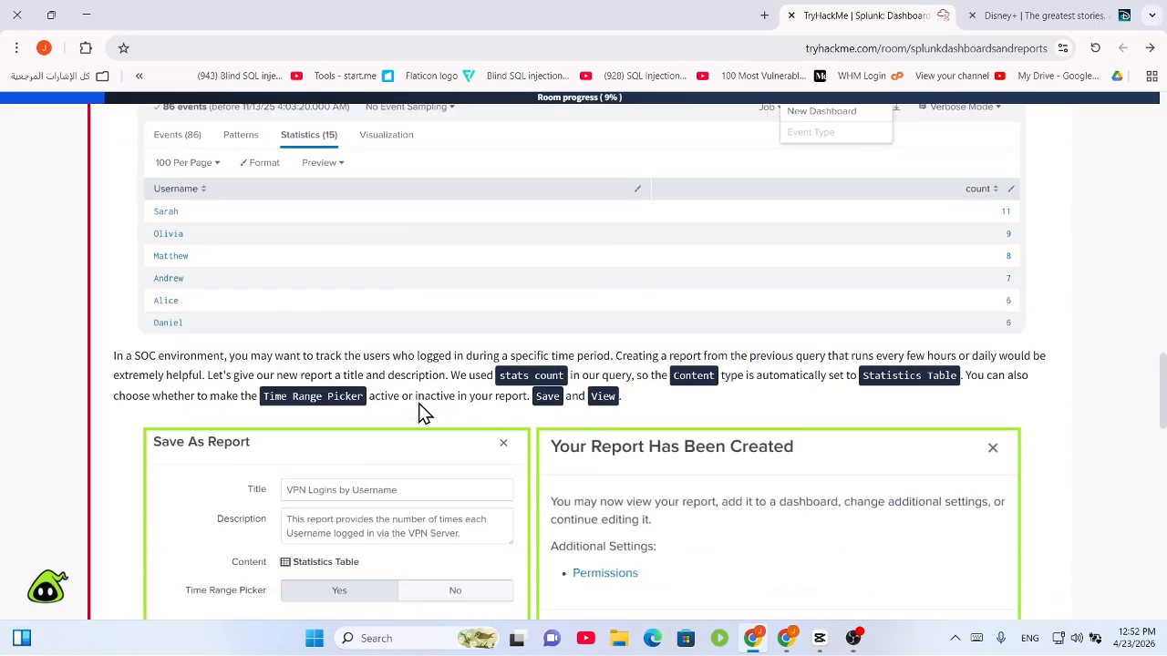
left_click_drag(194, 372, 509, 357)
left_click(406, 376)
left_click_drag(392, 358, 539, 357)
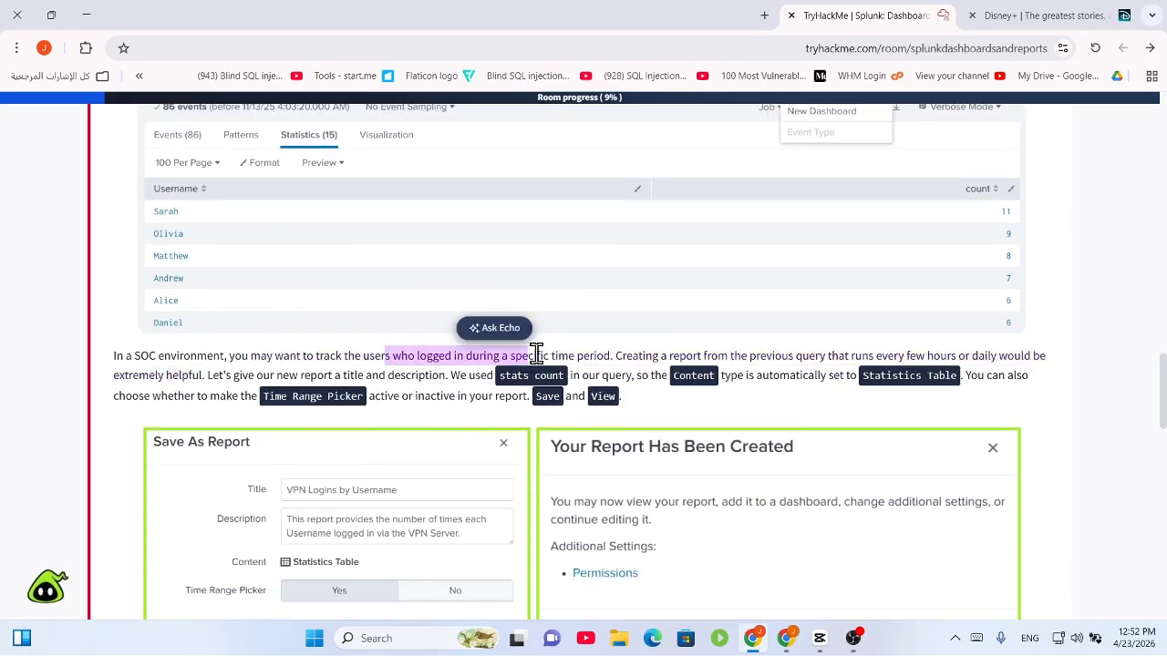
left_click(530, 368)
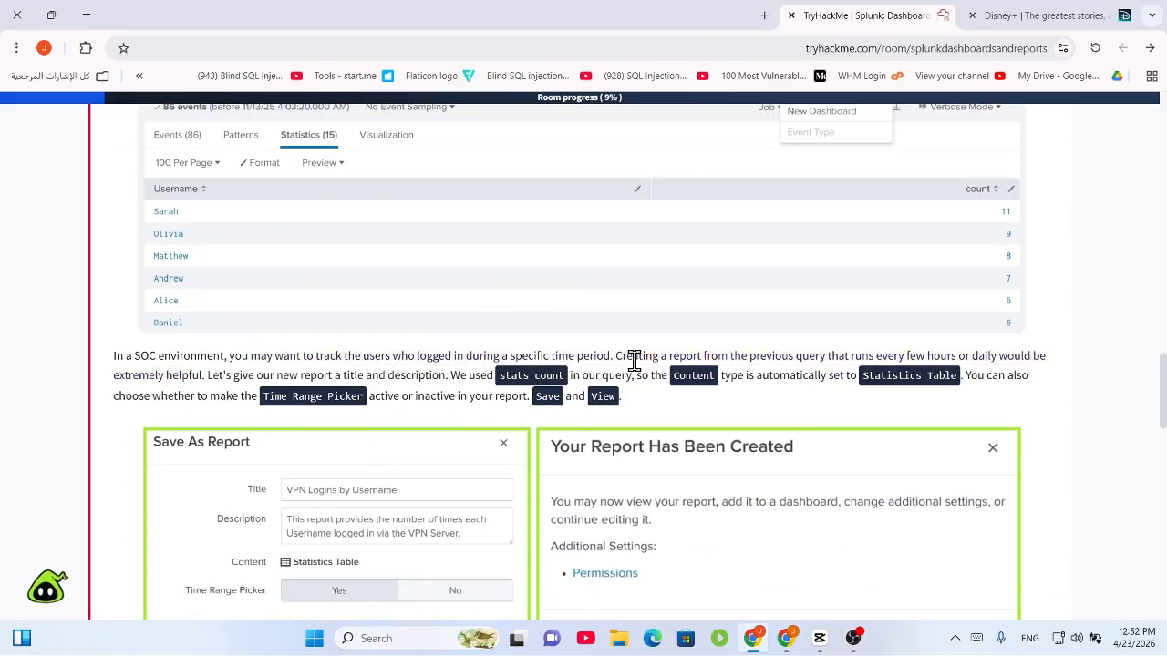
Expand the Task 1 Introduction and try opening the Splunk lab link under Lab Access
scroll(634, 359, "up", 20)
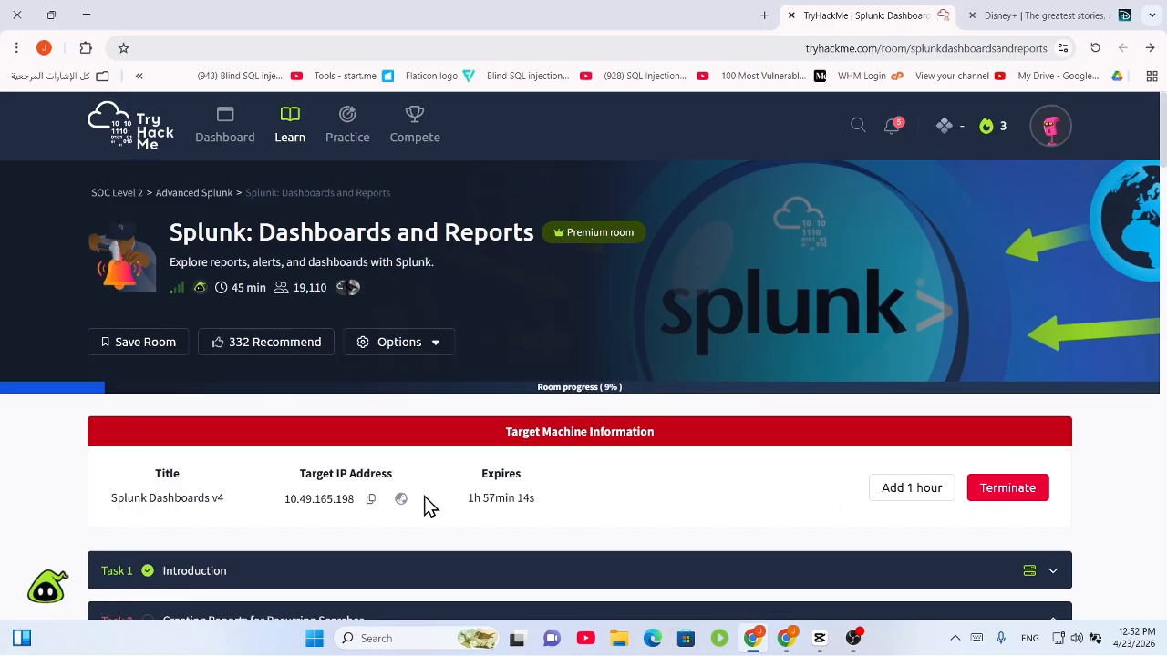
scroll(547, 419, "down", 2)
left_click(618, 356)
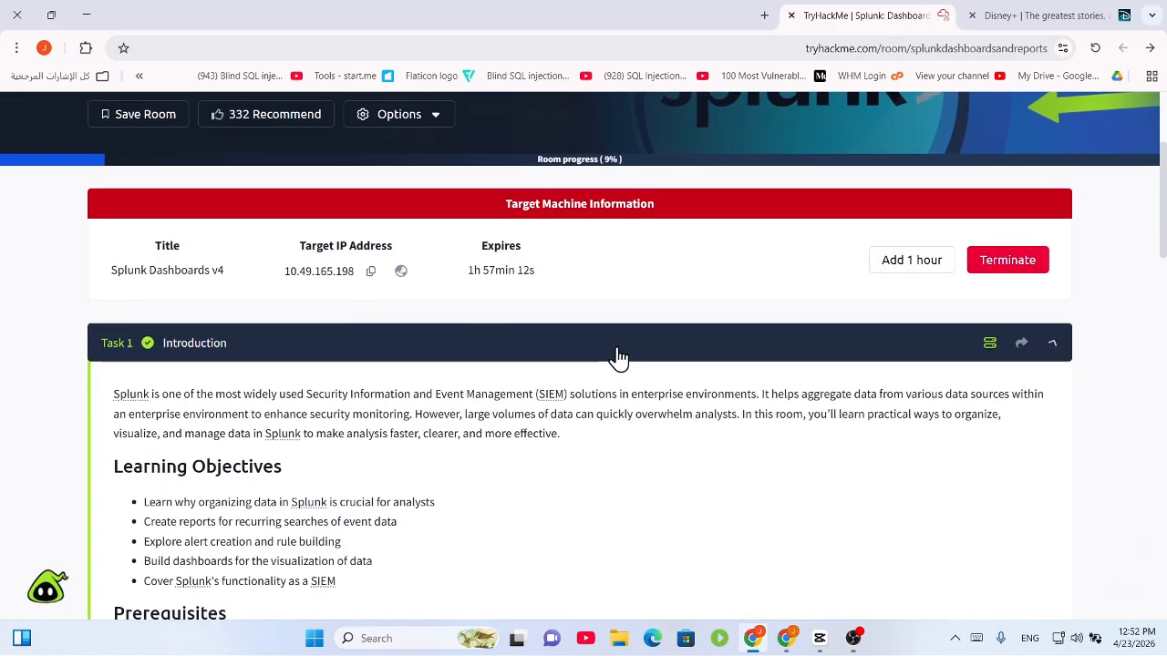
scroll(526, 417, "down", 3)
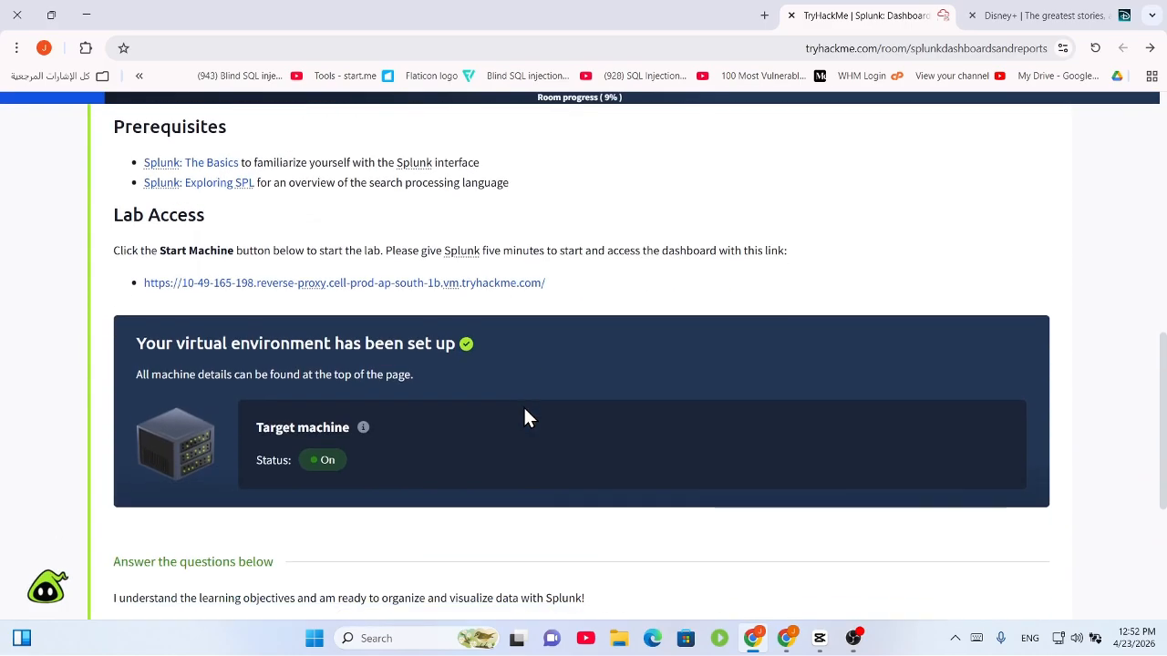
left_click(347, 282)
left_click(610, 16)
Look over the Task 1 lab link, learning objectives and target machine information
left_click_drag(558, 287, 383, 285)
scroll(456, 346, "down", 3)
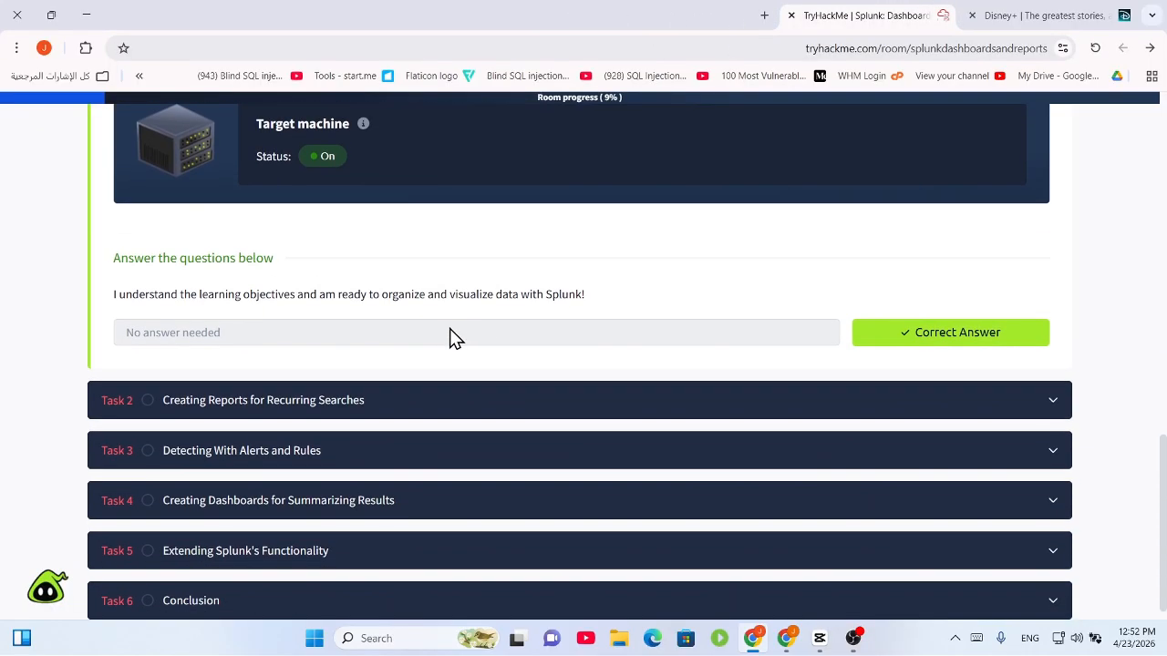
scroll(448, 323, "up", 2)
scroll(547, 355, "up", 3)
scroll(534, 383, "down", 1)
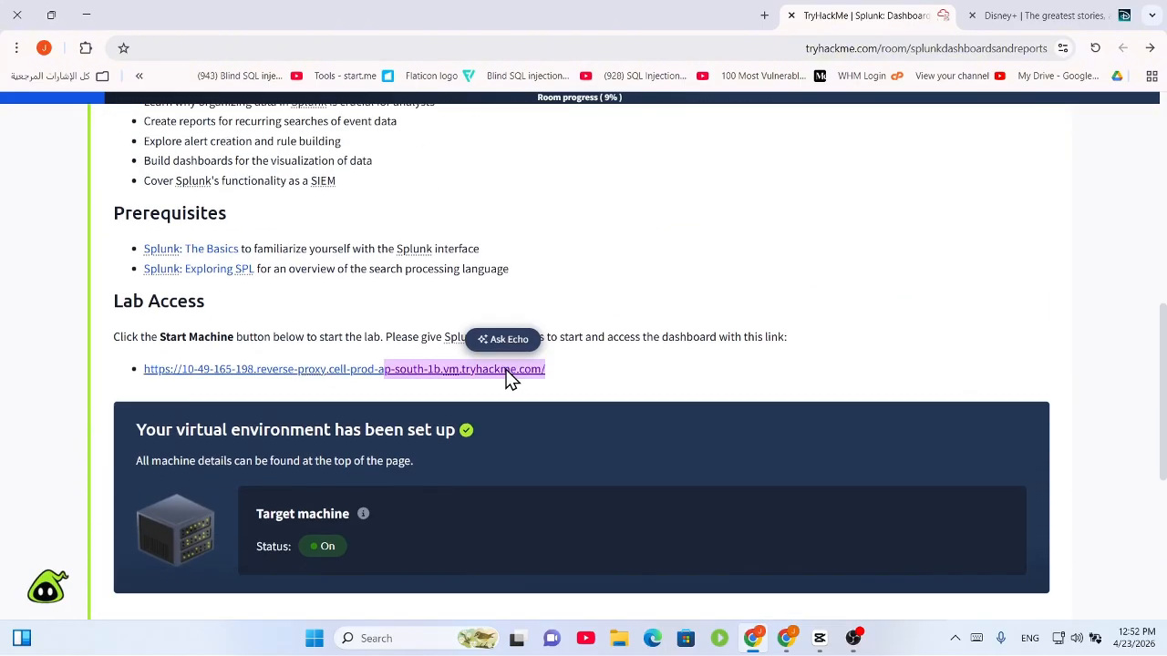
scroll(511, 380, "up", 5)
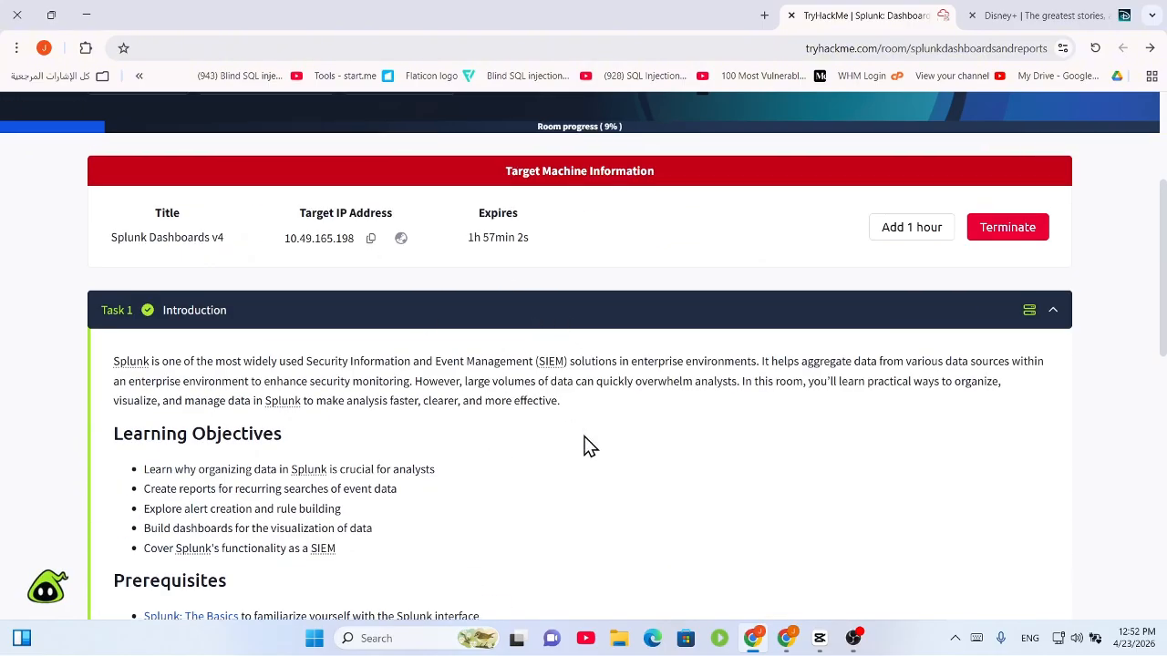
scroll(575, 429, "down", 10)
scroll(573, 427, "down", 1)
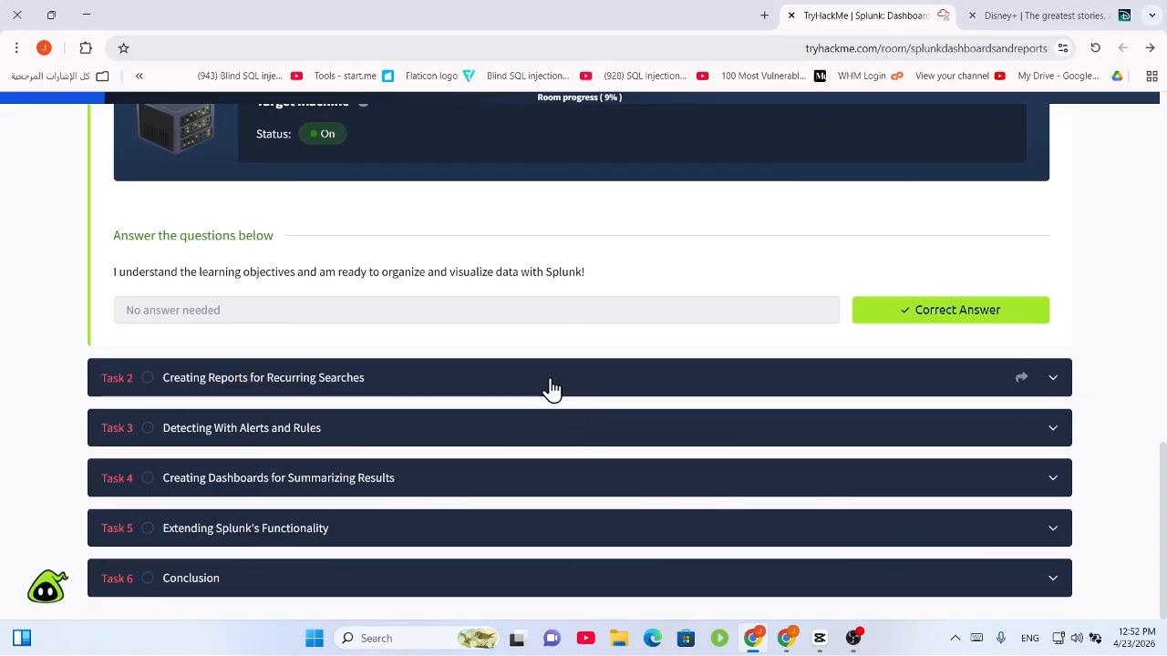
scroll(550, 388, "up", 6)
scroll(556, 392, "up", 4)
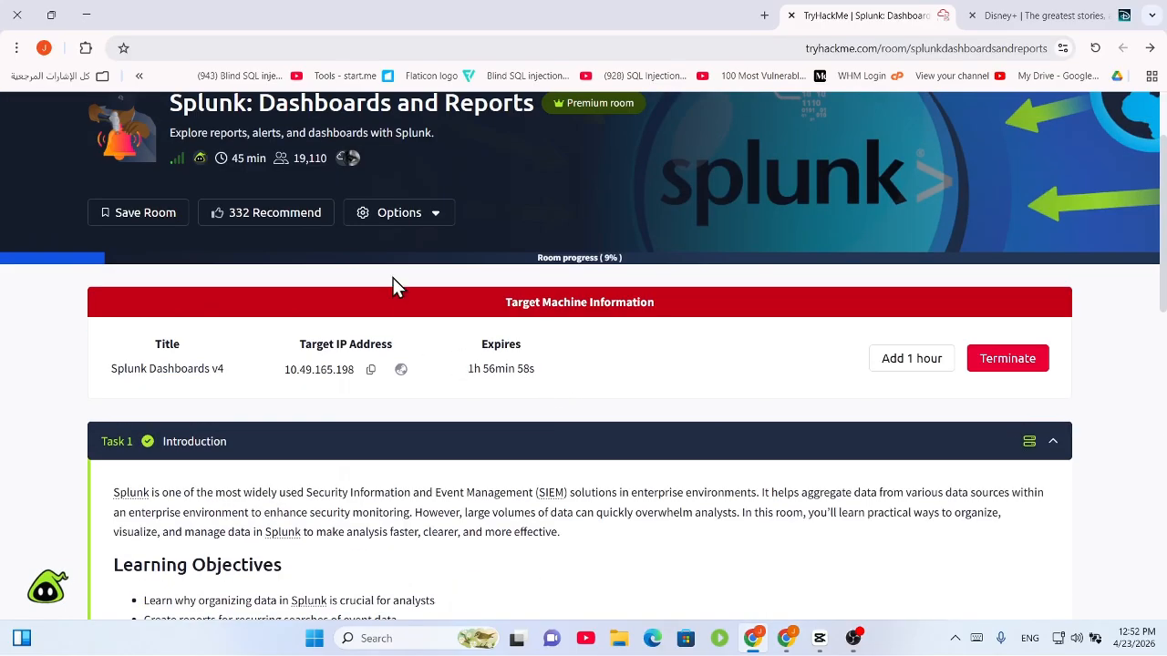
left_click(398, 212)
left_click(426, 521)
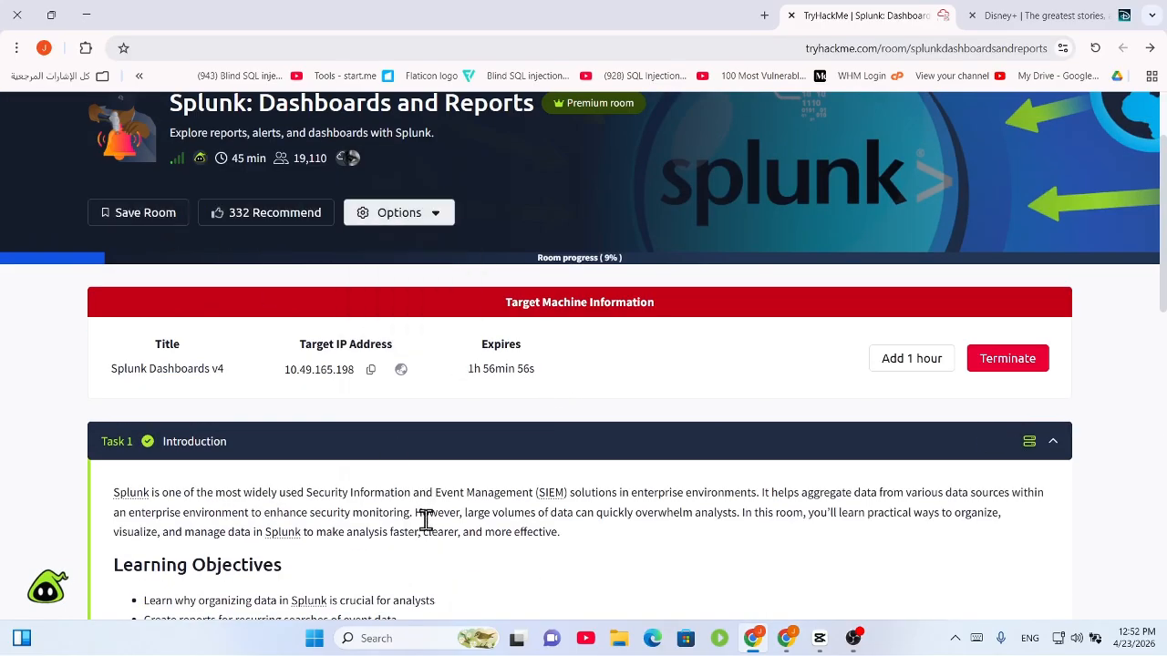
Open the Splunk instance from the reverse-proxy link under Lab Access in Task 1
scroll(426, 515, "down", 5)
left_click(423, 489)
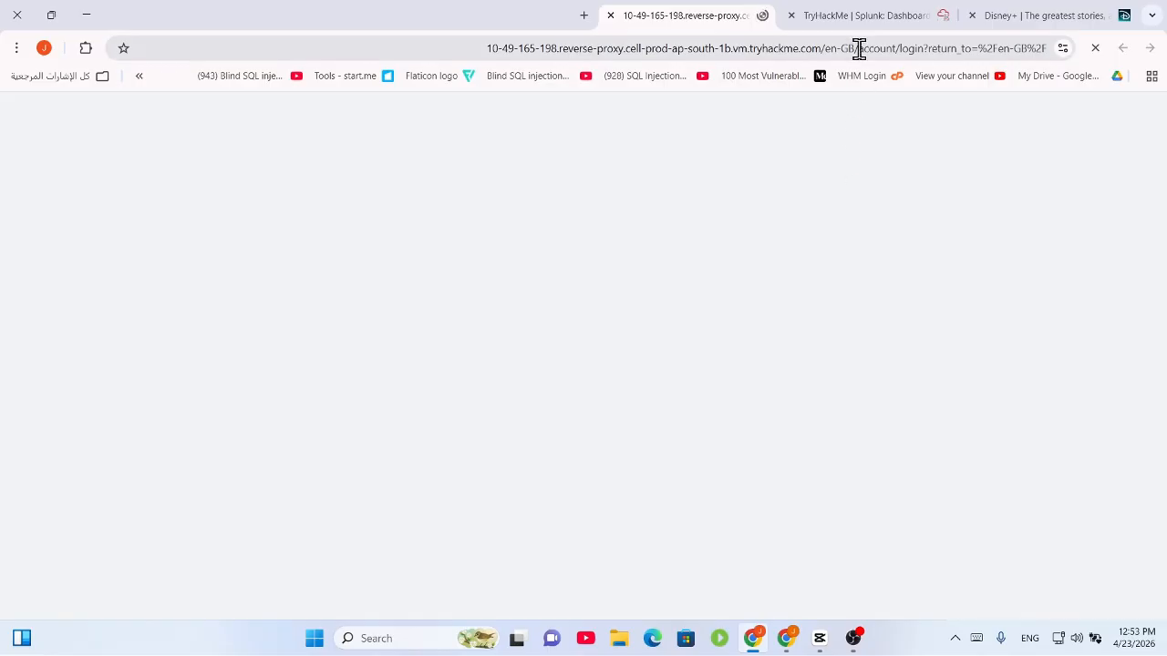
left_click(866, 14)
left_click(699, 14)
Return to the TryHackMe room and check the target machine's status and description in Task 1
left_click(930, 17)
scroll(578, 437, "down", 5)
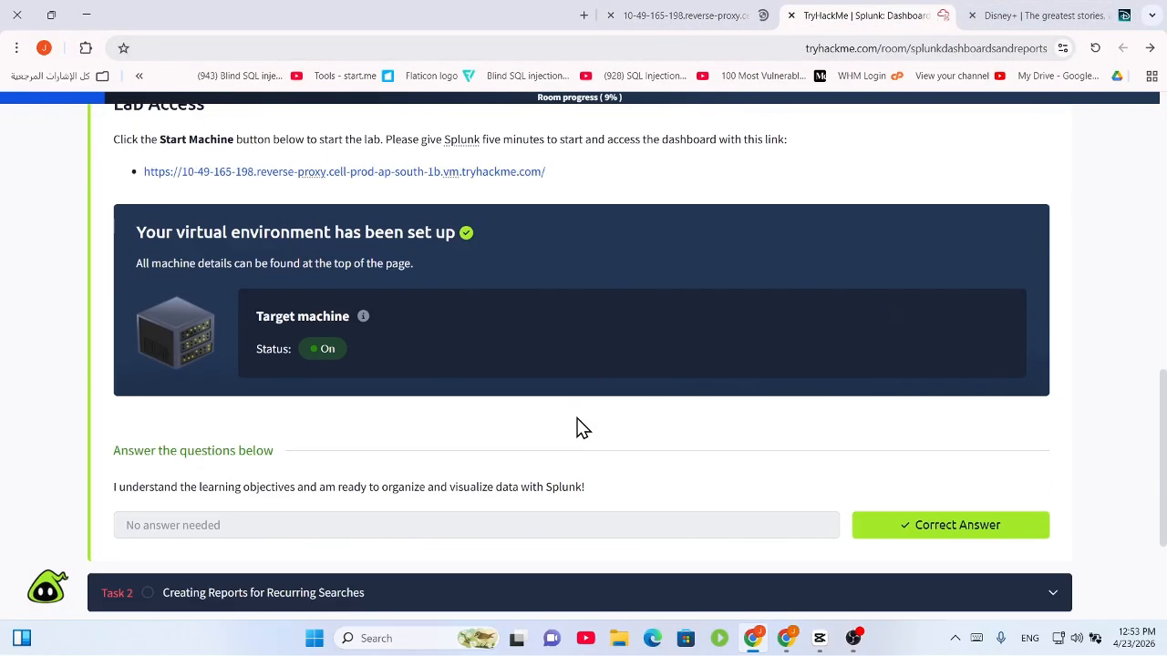
scroll(581, 409, "up", 3)
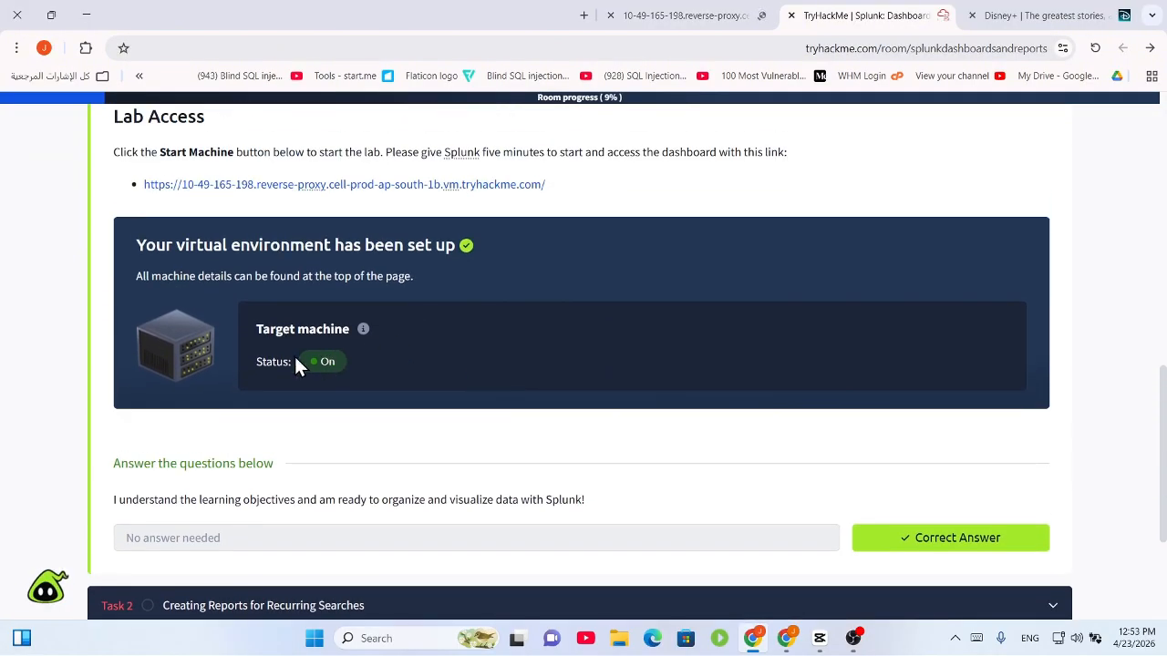
mouse_move(366, 334)
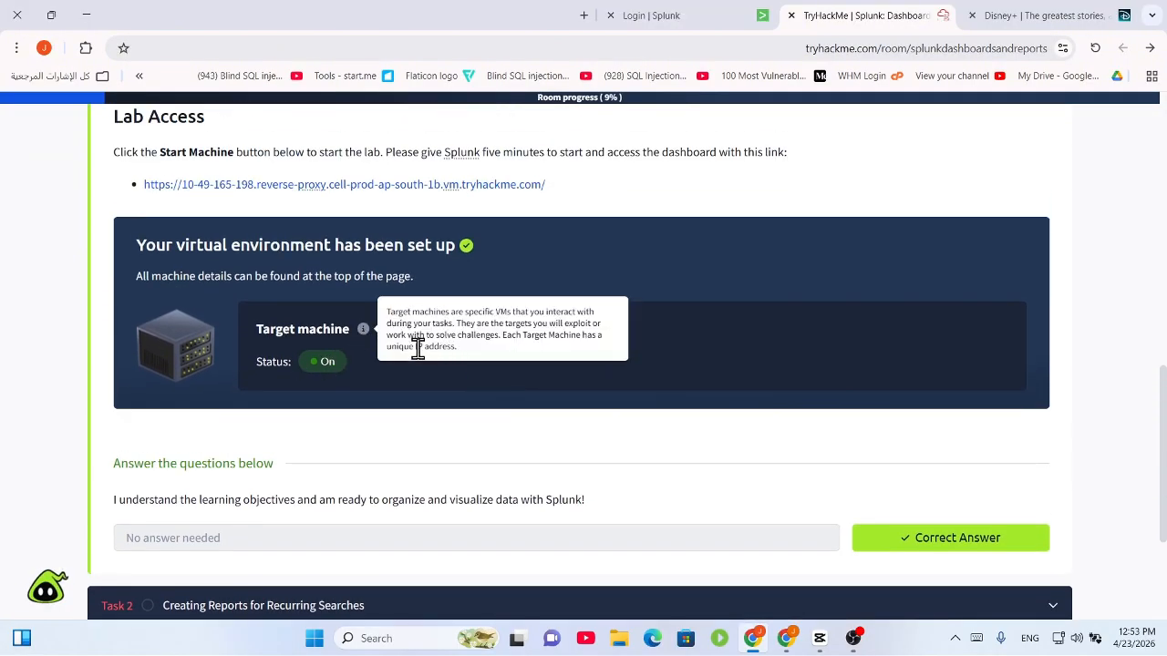
Check the Splunk login page and expand Task 2, Creating Reports for Recurring Searches, in the TryHackMe room
left_click(651, 15)
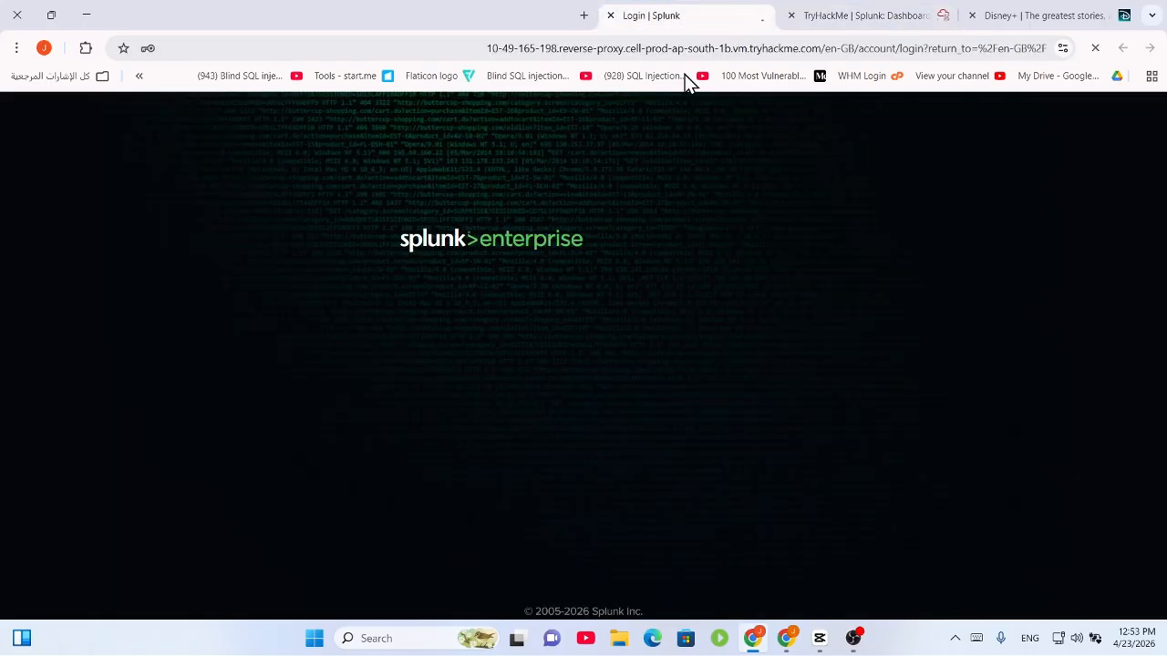
left_click(786, 14)
scroll(690, 418, "down", 3)
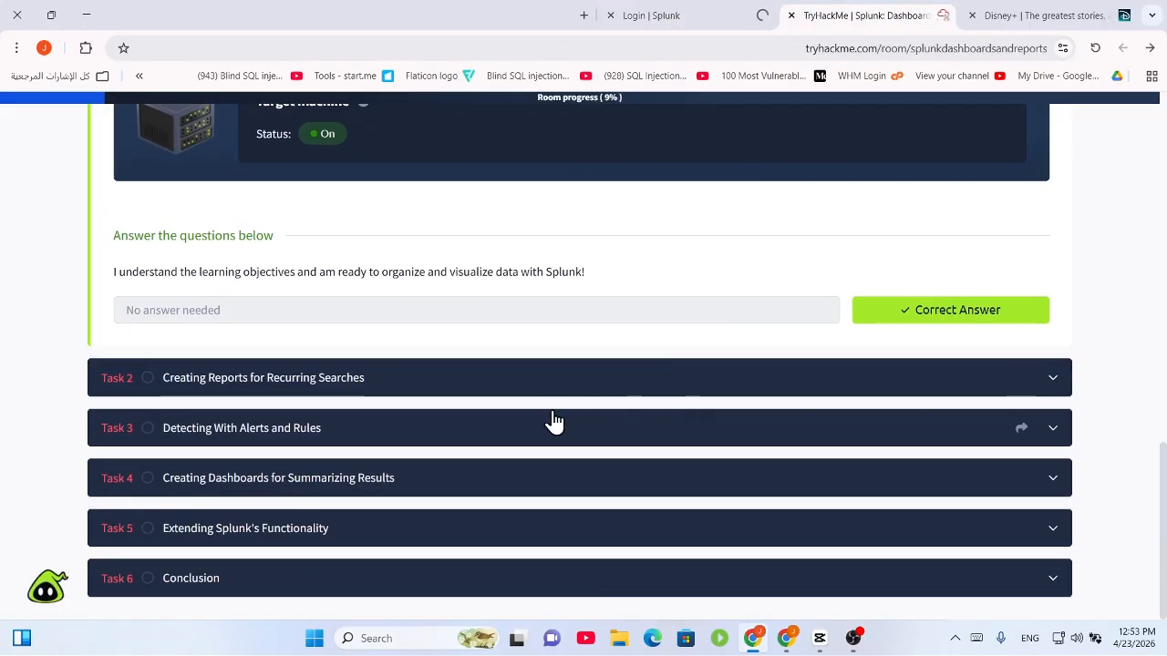
left_click(472, 383)
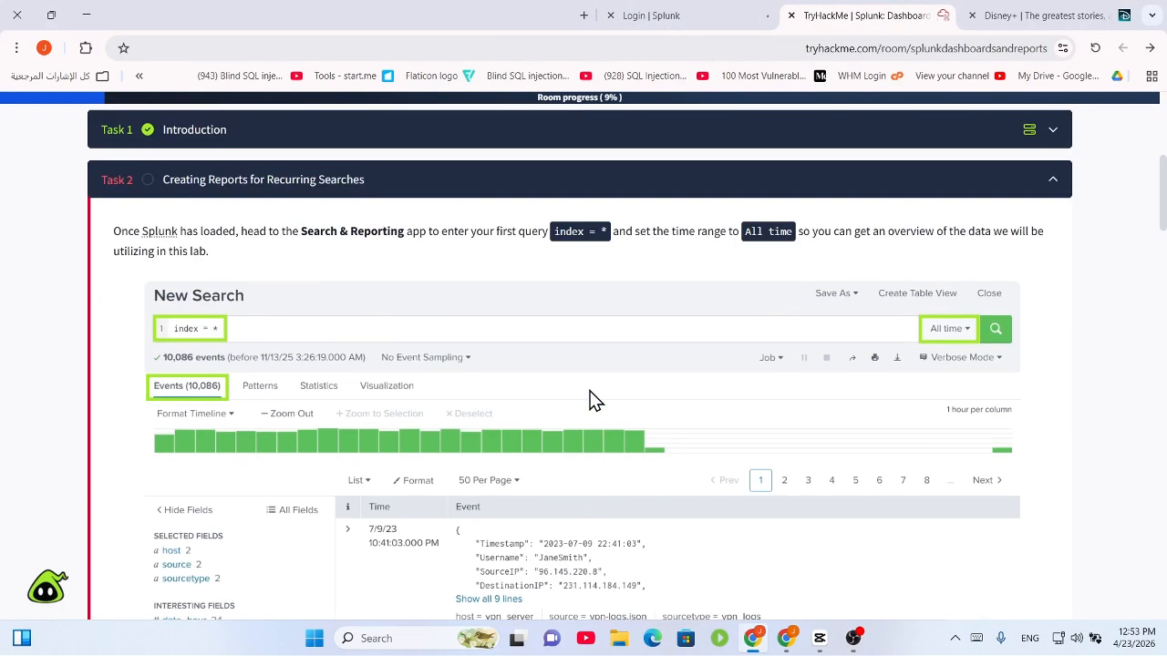
Find the vpn_server query example and the SOC paragraph above the Save As Report example in Task 2
scroll(590, 394, "down", 8)
scroll(602, 393, "down", 4)
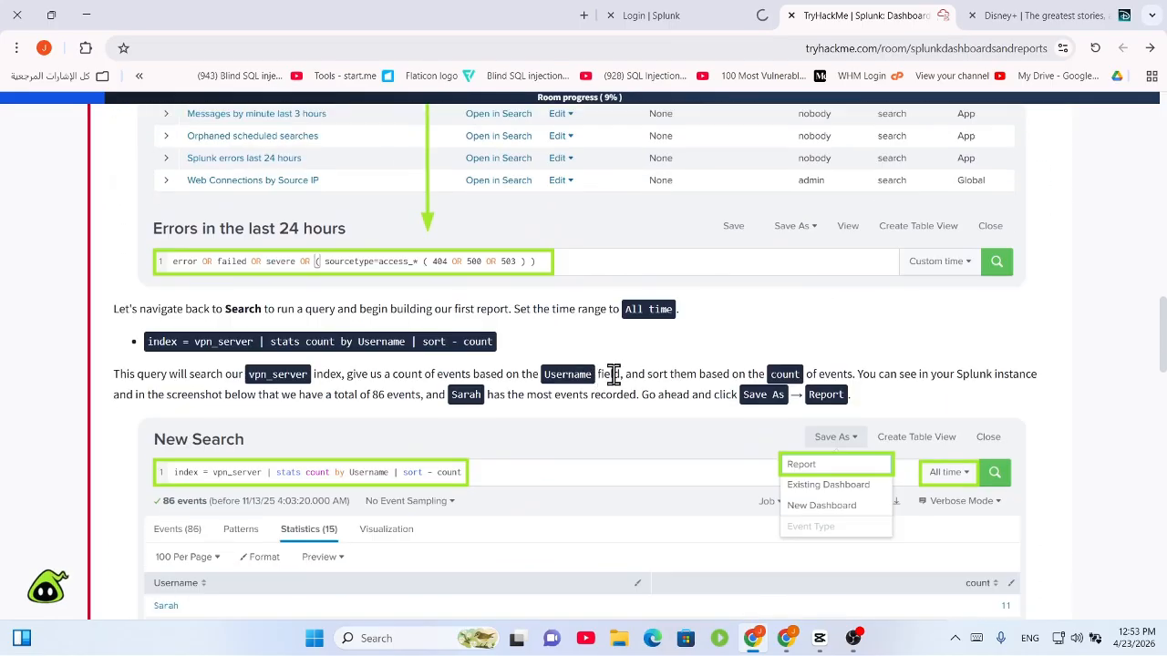
scroll(689, 396, "down", 4)
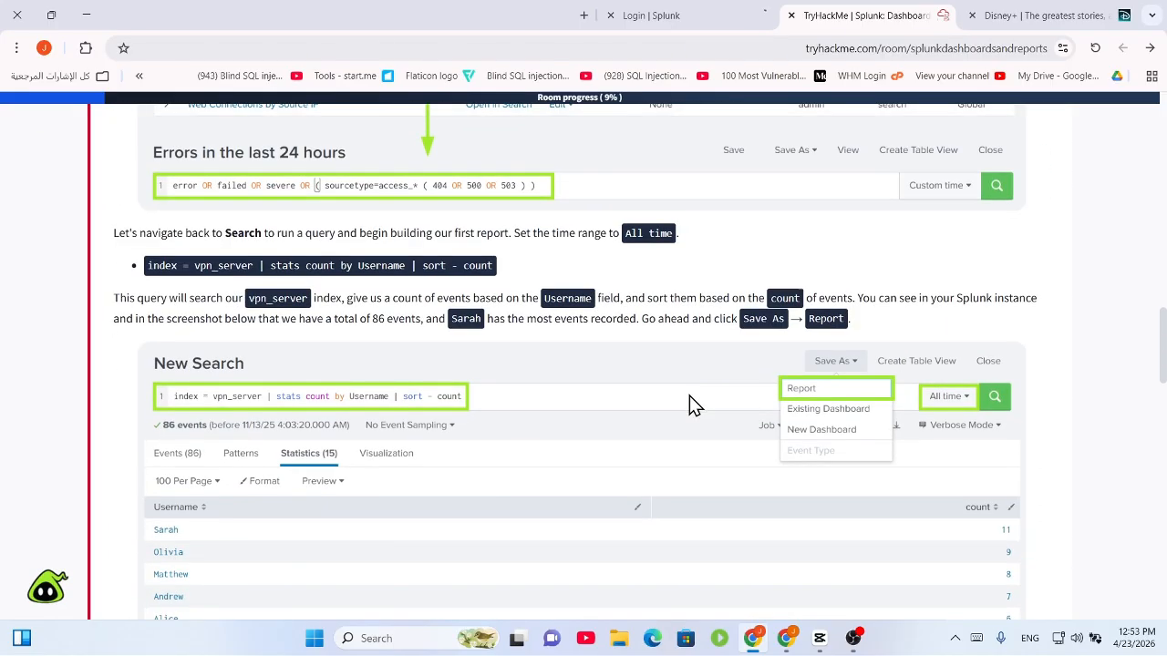
scroll(654, 391, "down", 2)
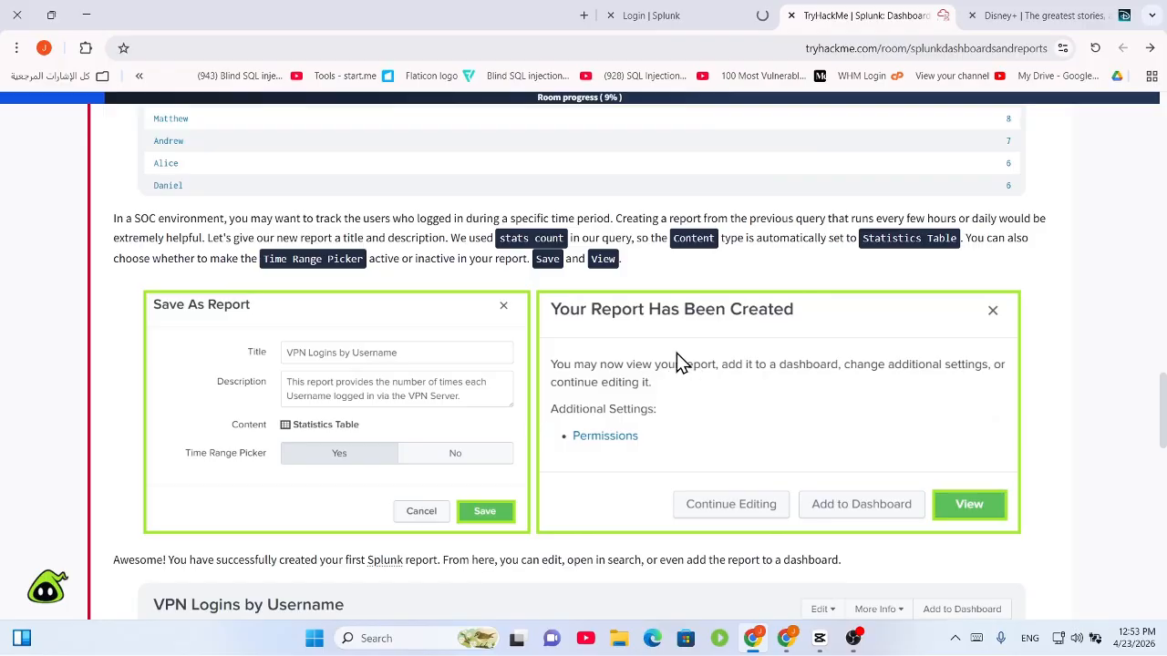
scroll(667, 370, "up", 3)
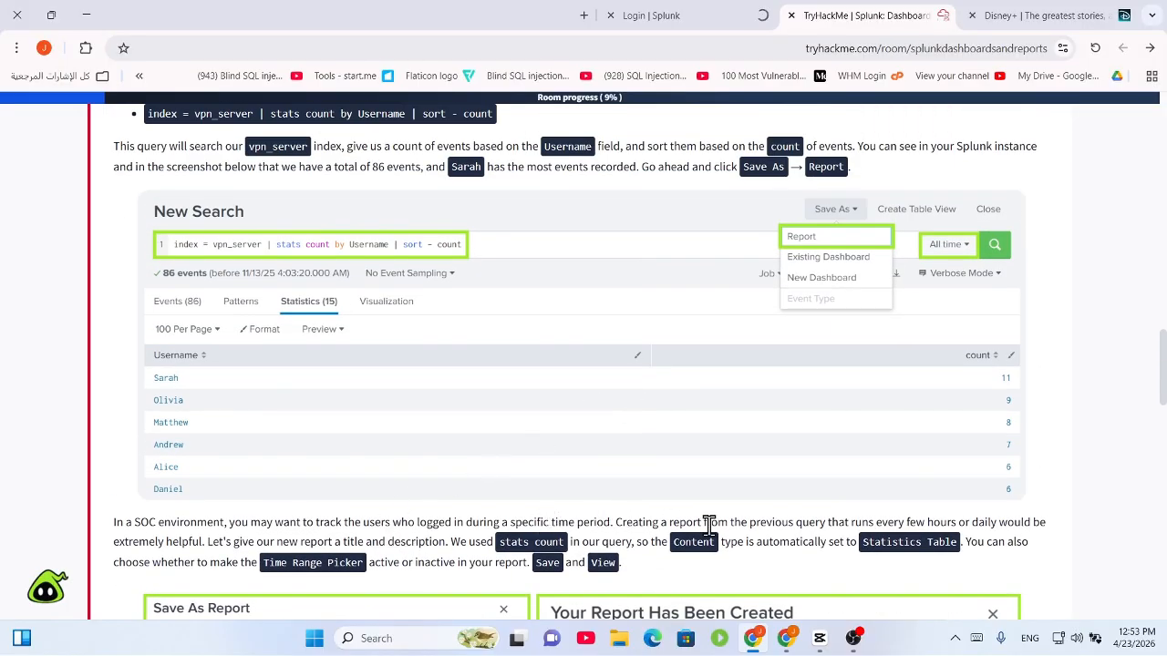
Read why a SOC benefits from a login report built from the previous query and run every few hours or daily
left_click_drag(432, 522, 613, 521)
left_click_drag(614, 522, 453, 527)
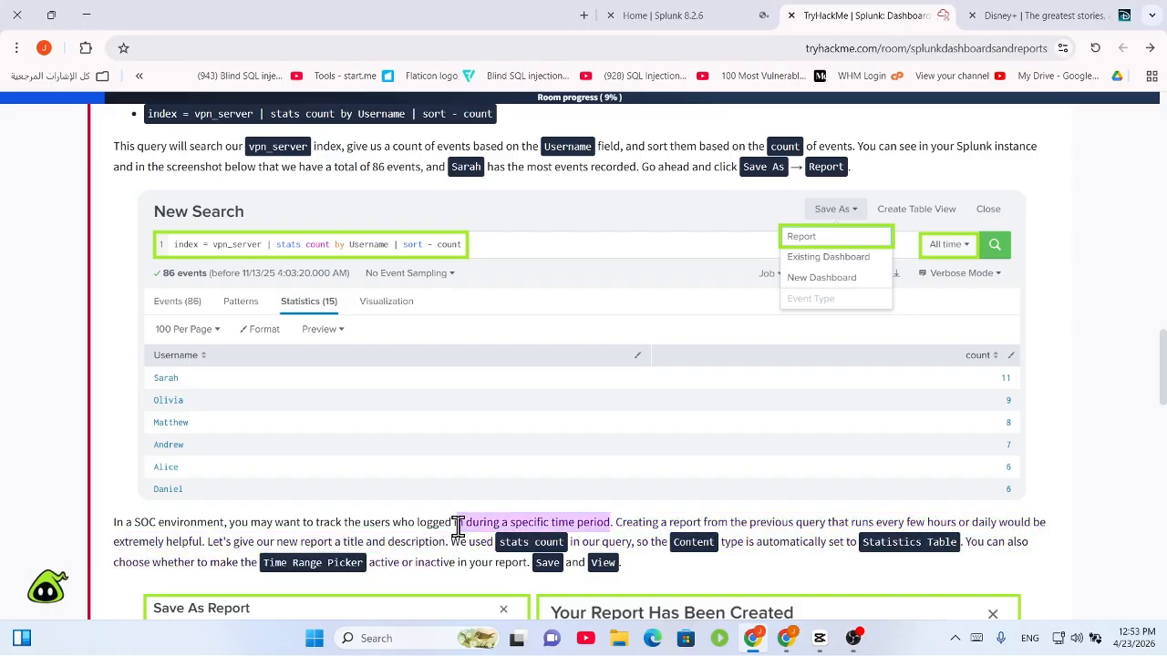
left_click_drag(459, 526, 770, 540)
left_click(485, 543)
left_click(770, 541)
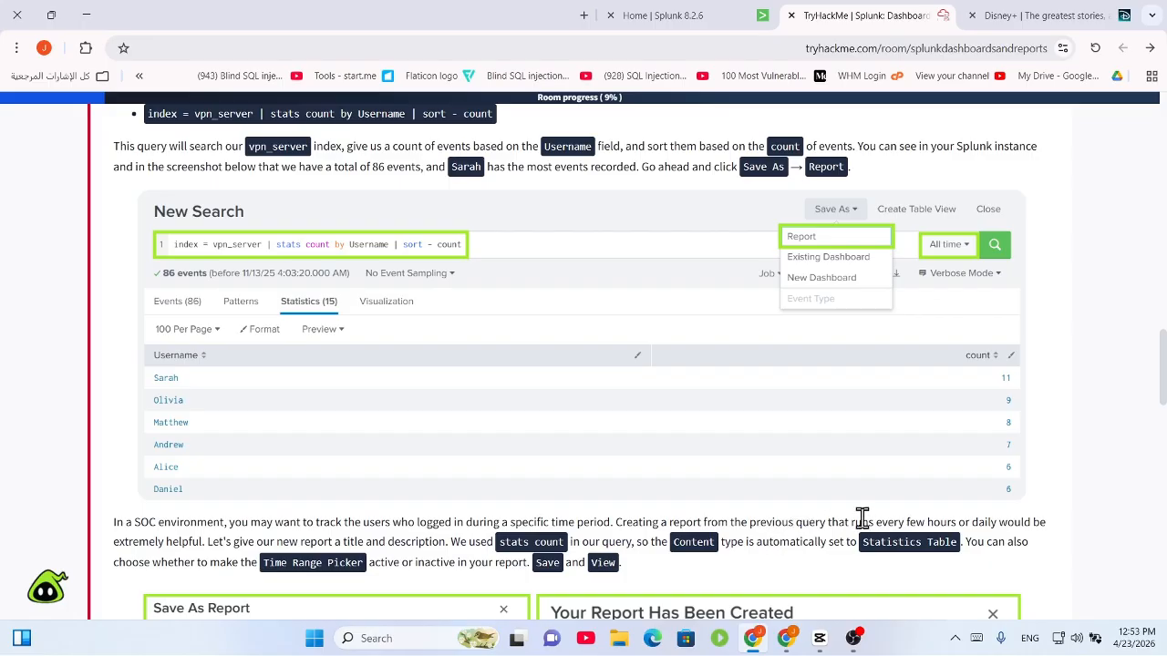
Read how stats count sets the Content type to Statistics Table, and the Time Range Picker, Save and View instructions
scroll(867, 529, "down", 2)
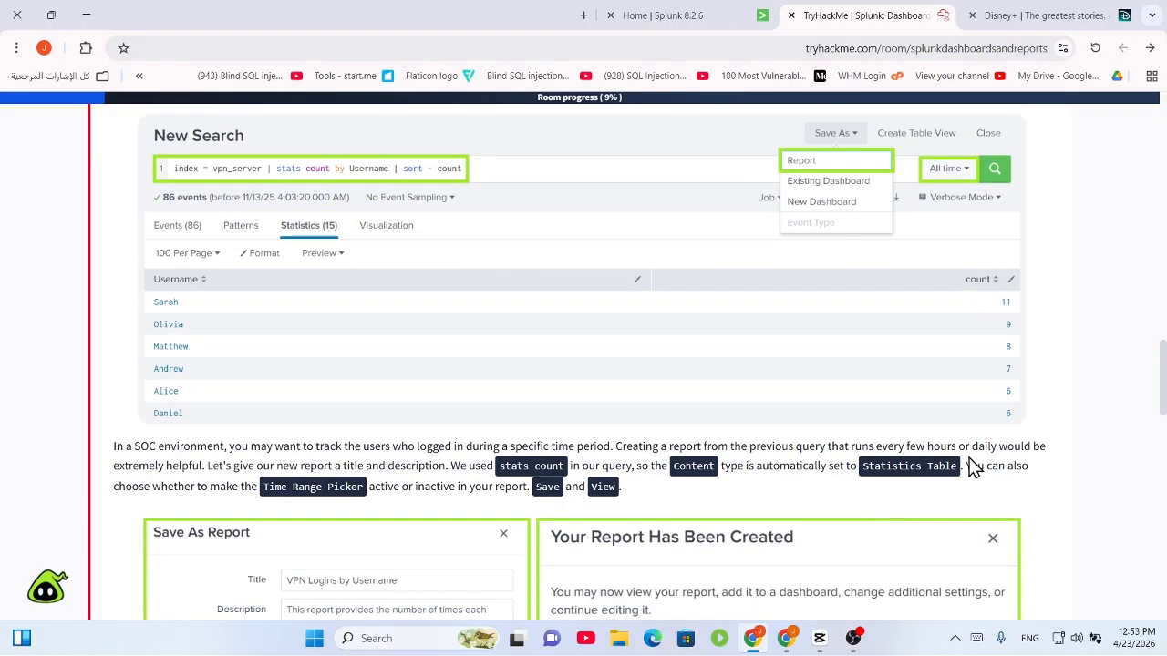
left_click_drag(452, 466, 987, 480)
left_click(986, 480)
left_click_drag(497, 466, 575, 466)
left_click_drag(669, 468, 718, 467)
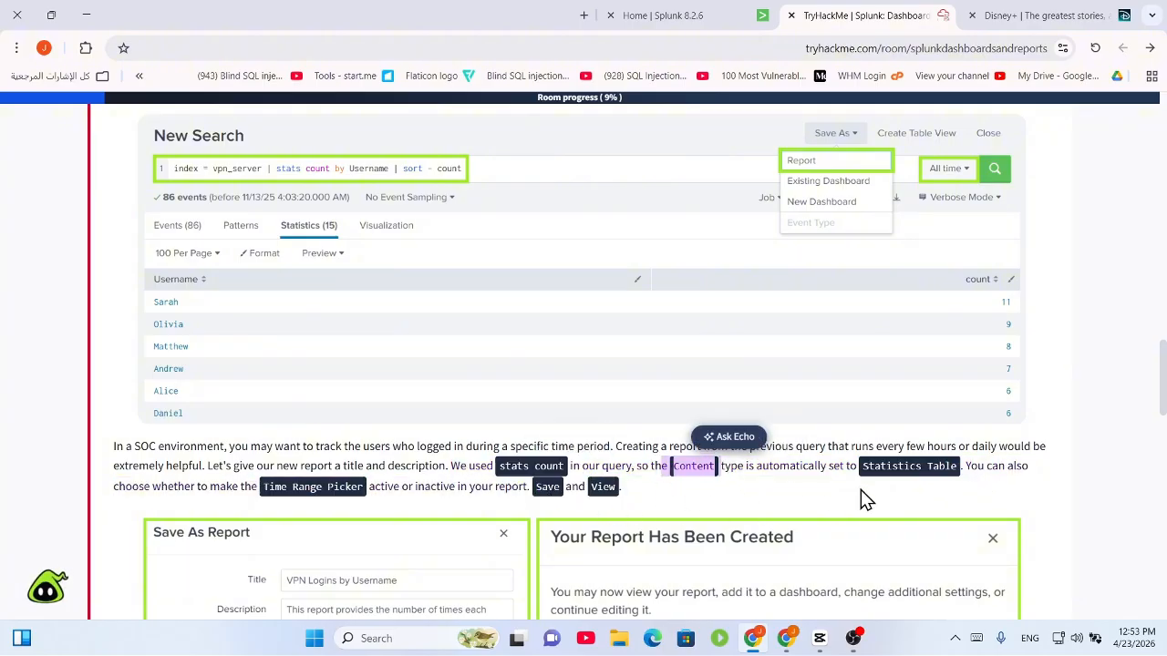
left_click_drag(872, 466, 962, 469)
scroll(435, 496, "down", 3)
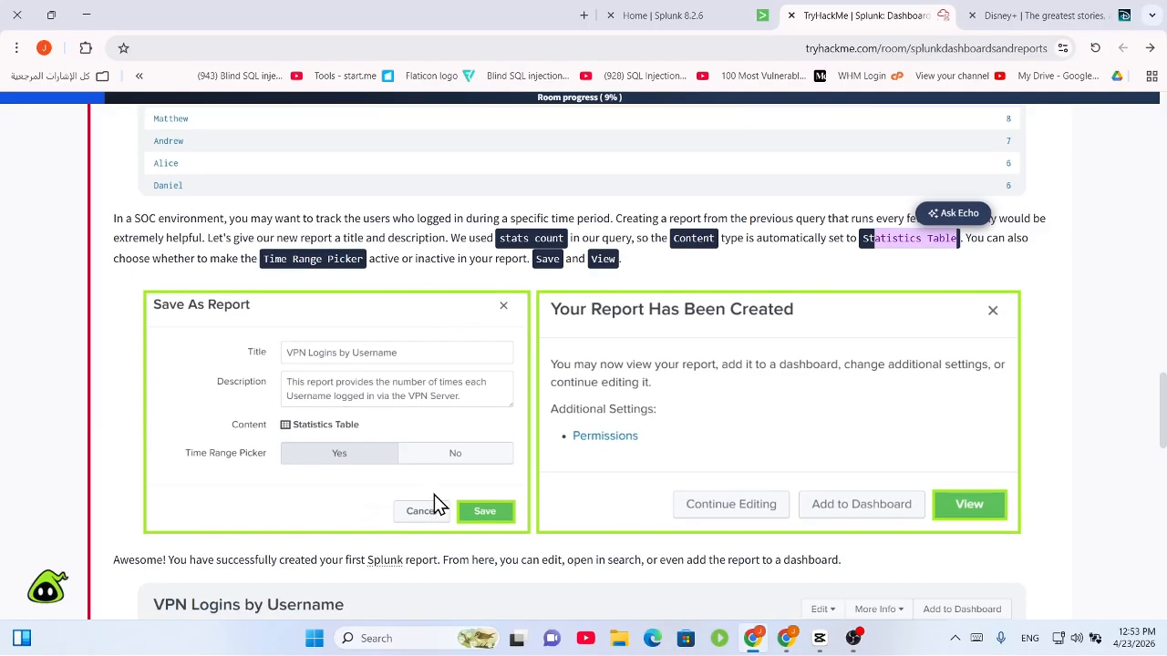
left_click_drag(622, 260, 528, 260)
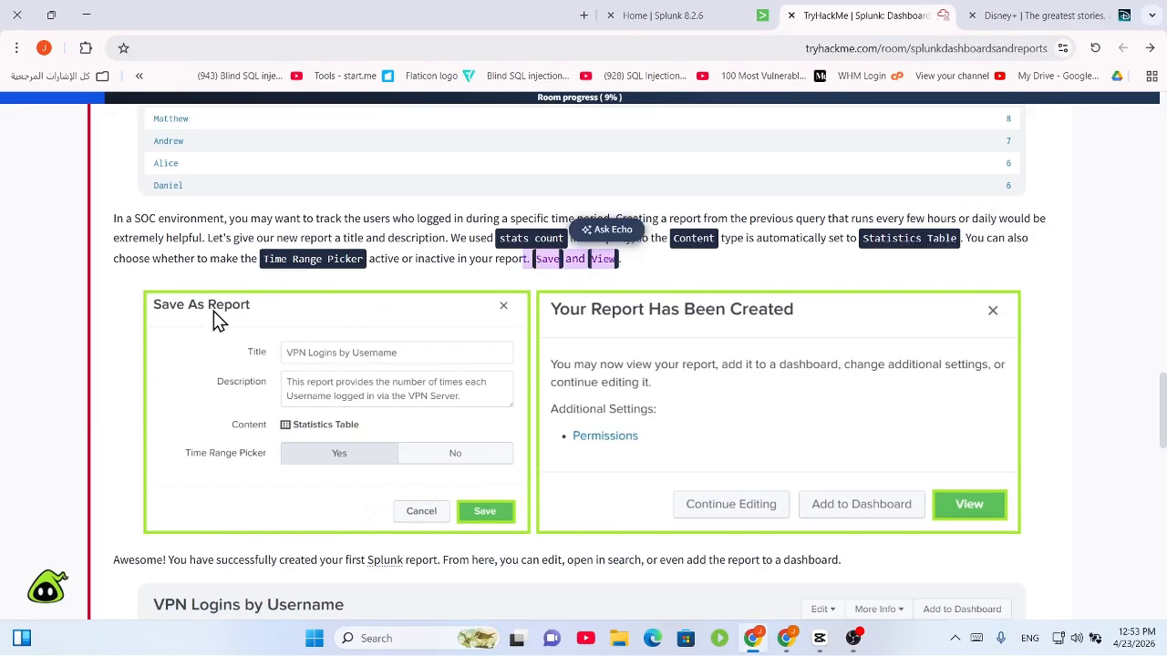
Examine how the query example's Save As Report option leads to the Save As Report and report-created dialogs
scroll(314, 394, "up", 3)
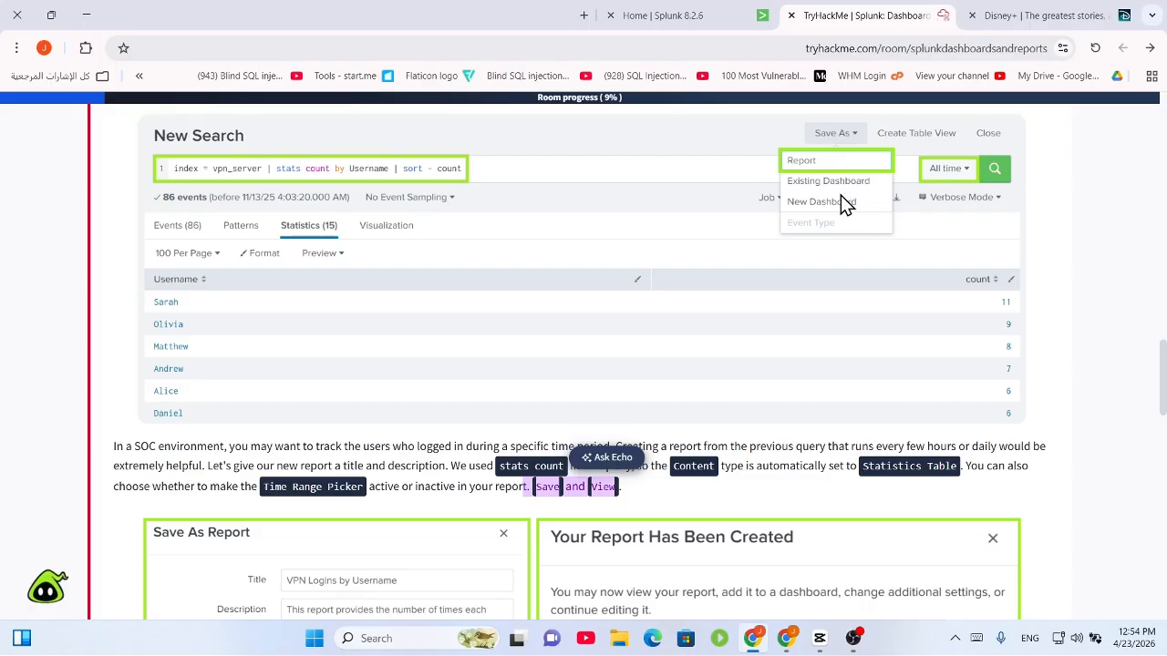
scroll(848, 357, "down", 2)
scroll(842, 357, "up", 3)
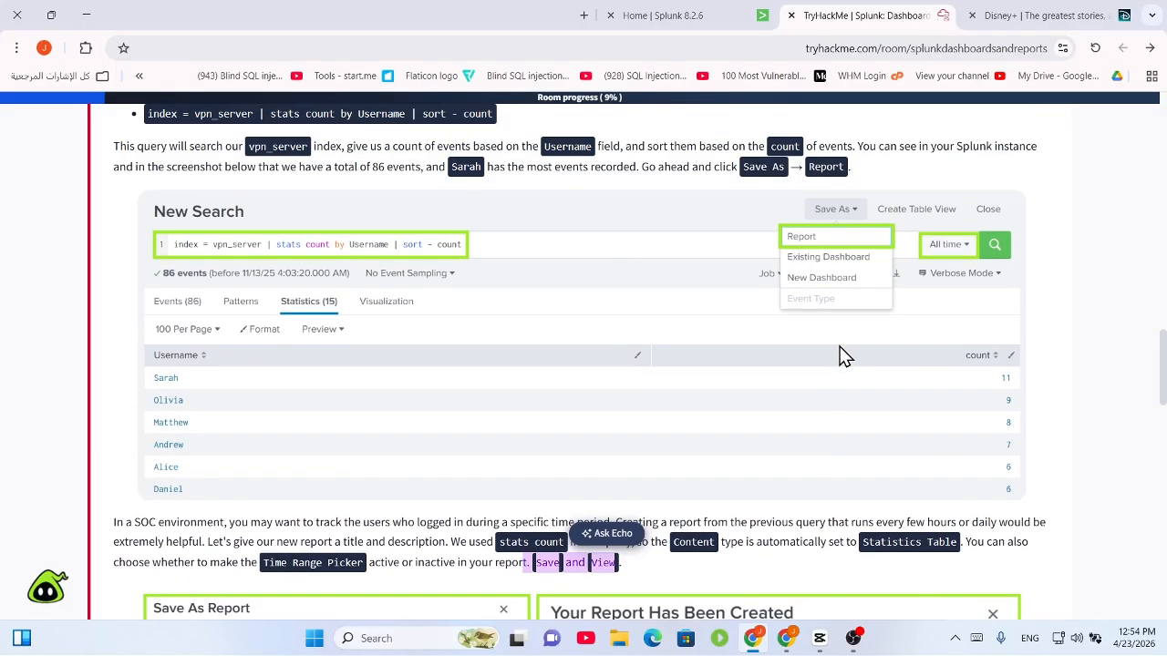
scroll(760, 420, "down", 4)
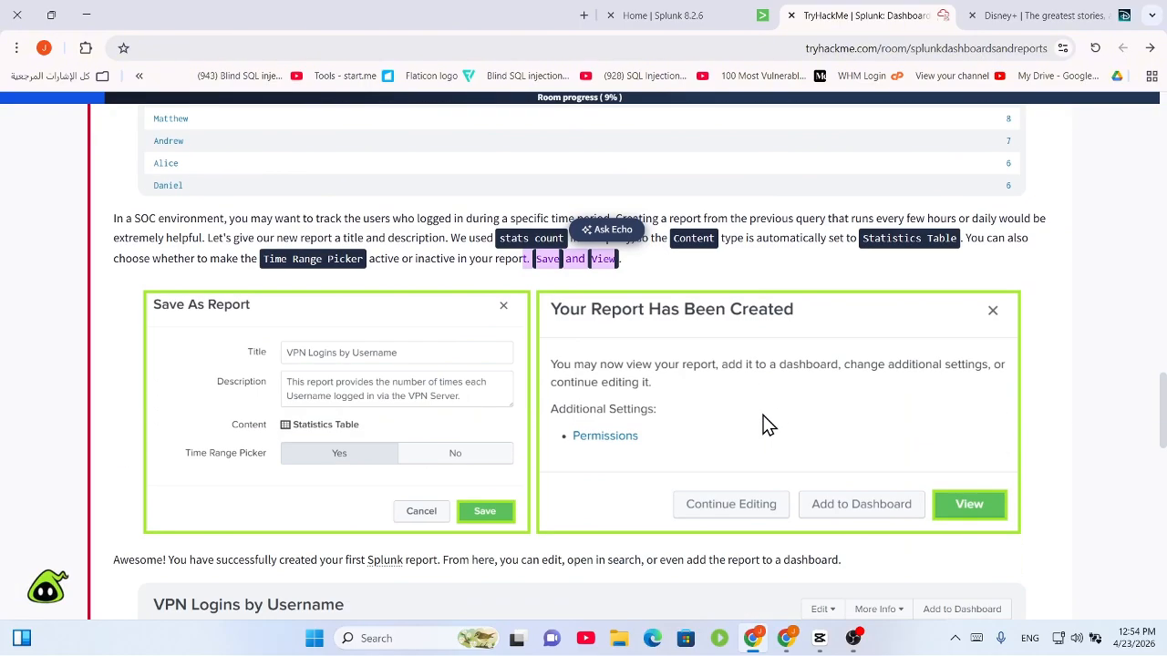
scroll(669, 410, "up", 7)
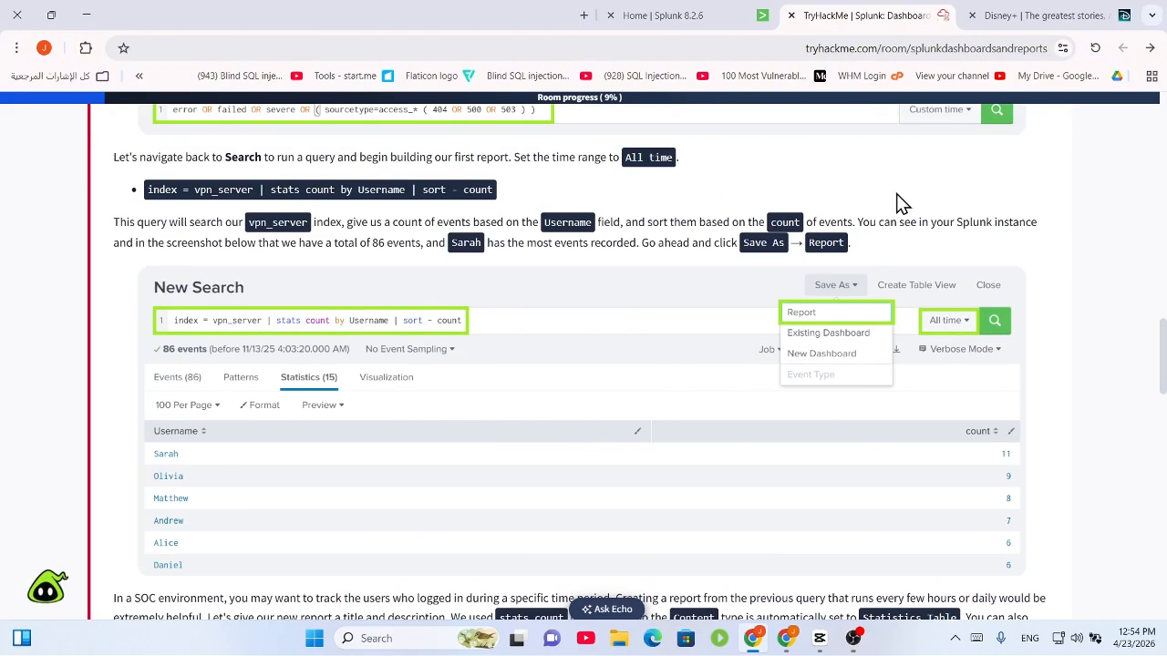
scroll(943, 239, "up", 1)
scroll(516, 346, "down", 3)
scroll(912, 334, "up", 6)
scroll(917, 268, "down", 7)
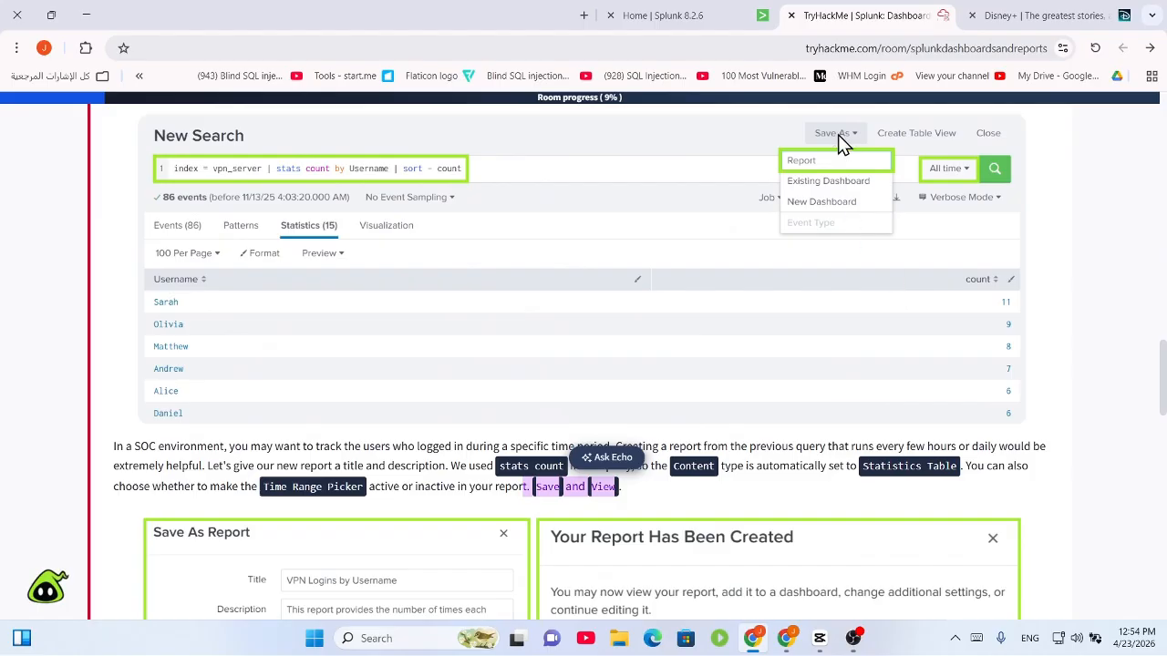
scroll(547, 451, "down", 3)
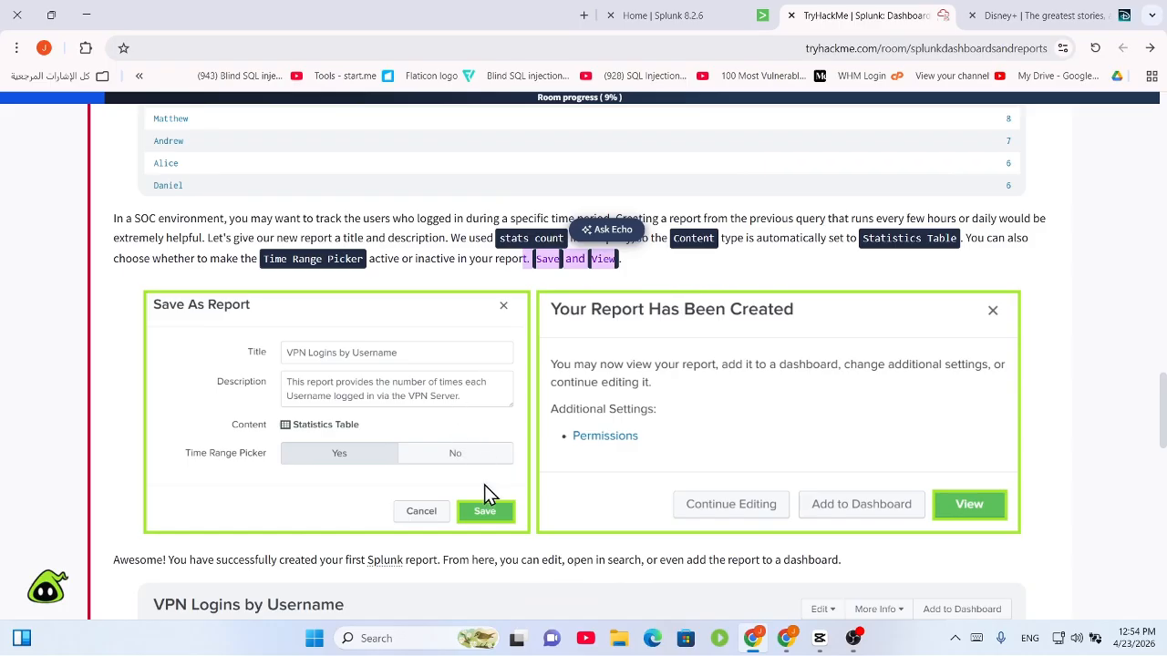
Review the Save As Report example and read what can be done with the newly created VPN Logins by Username report
scroll(948, 509, "down", 3)
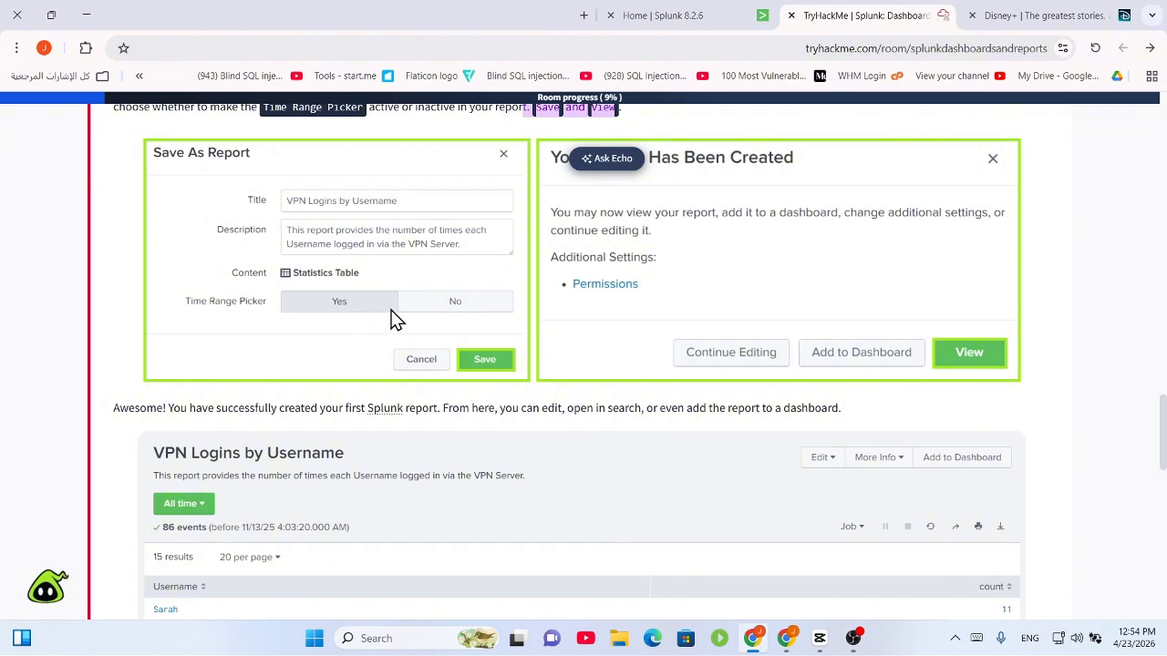
scroll(419, 338, "down", 3)
left_click_drag(244, 258, 680, 255)
left_click(531, 255)
left_click_drag(472, 258, 638, 273)
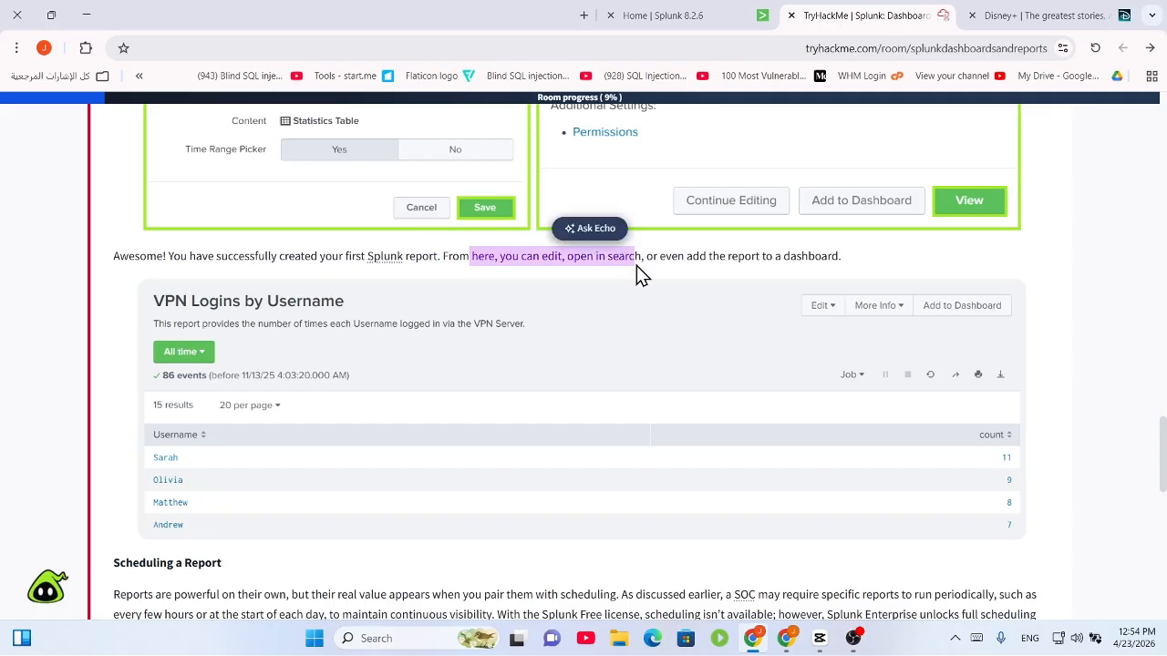
left_click(632, 278)
left_click_drag(534, 266, 831, 271)
scroll(693, 337, "down", 2)
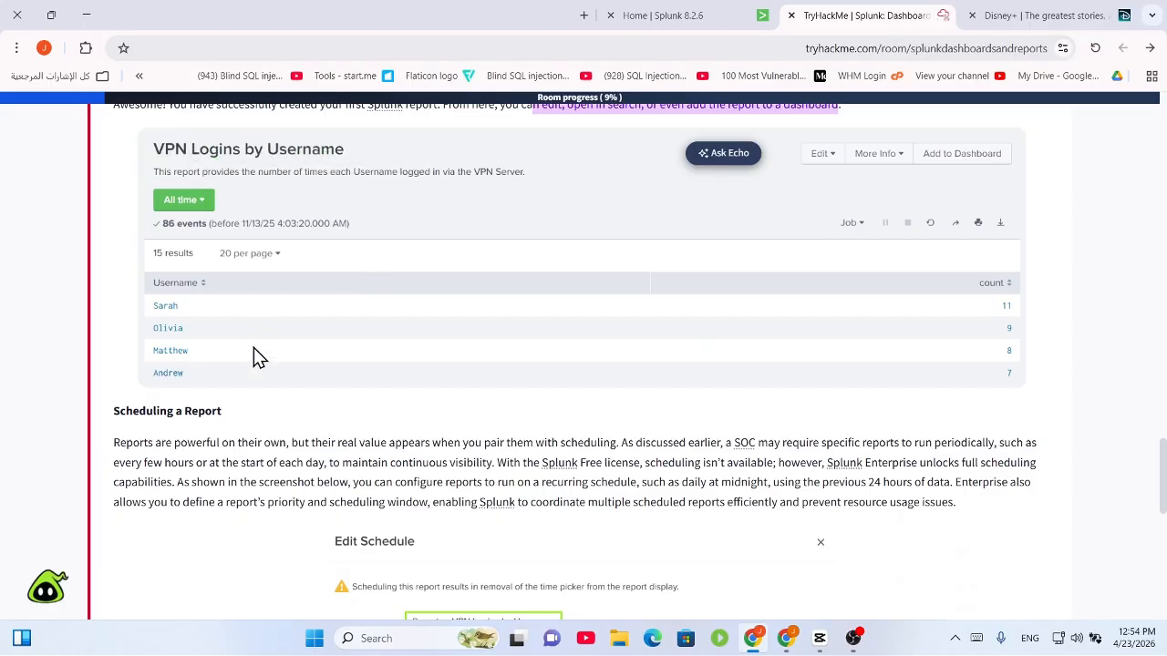
Read the opening of the Scheduling a Report section below the VPN Logins by Username example
scroll(253, 356, "down", 2)
left_click_drag(117, 292, 337, 282)
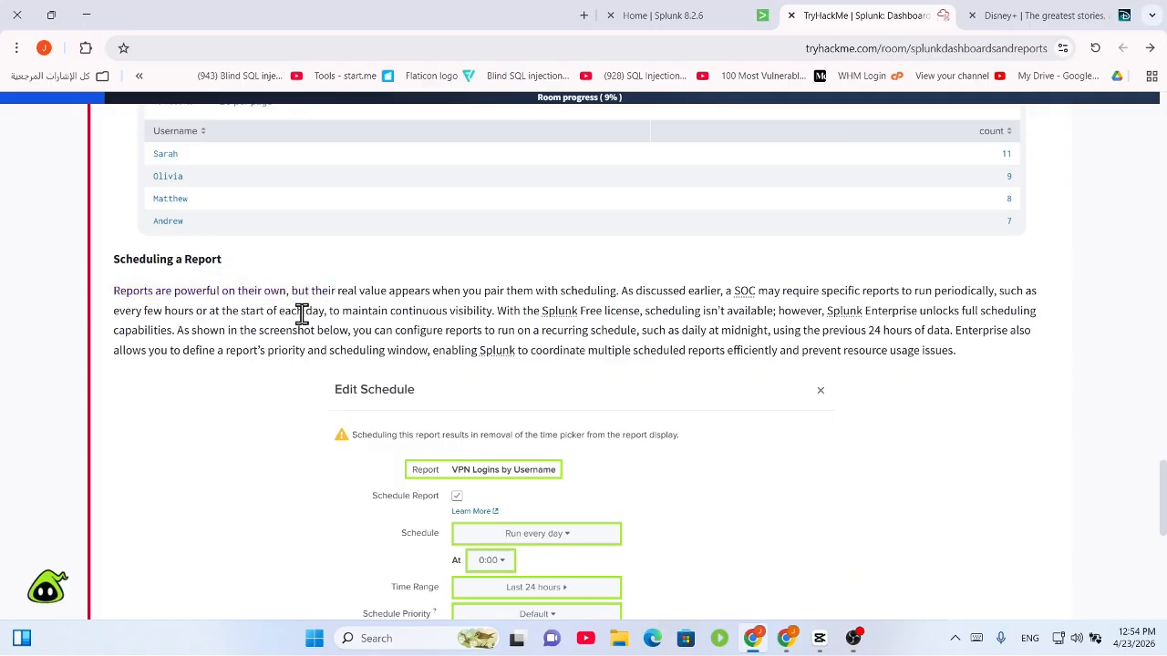
left_click_drag(224, 258, 356, 290)
scroll(239, 216, "up", 1)
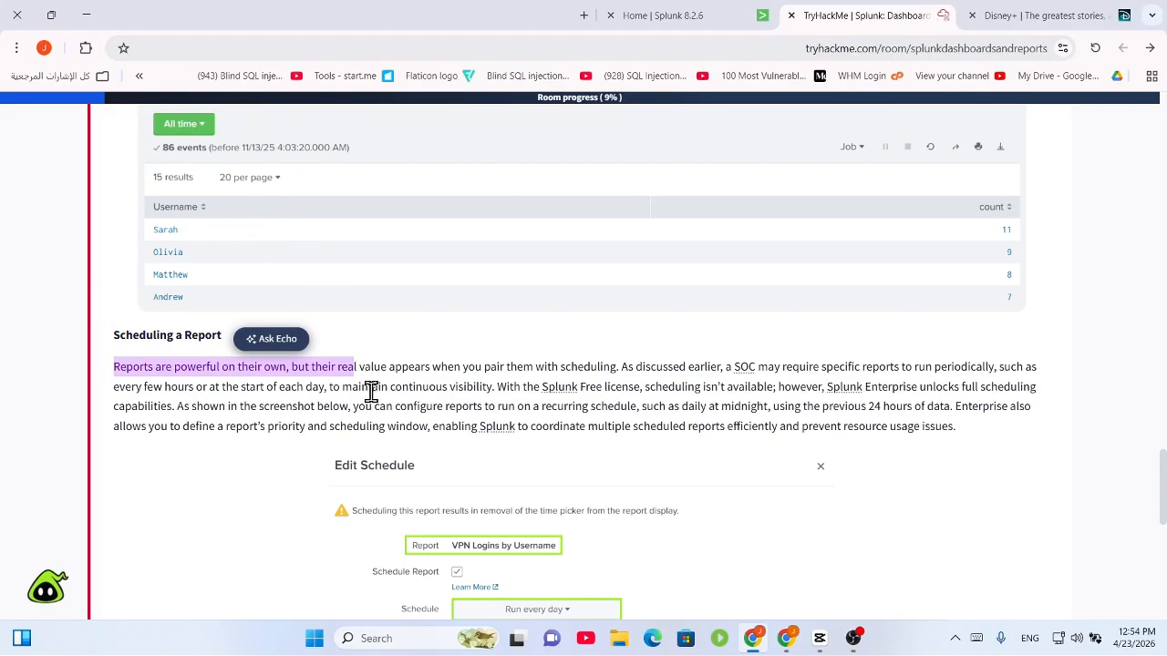
left_click(351, 370)
scroll(425, 435, "up", 2)
scroll(356, 520, "down", 1)
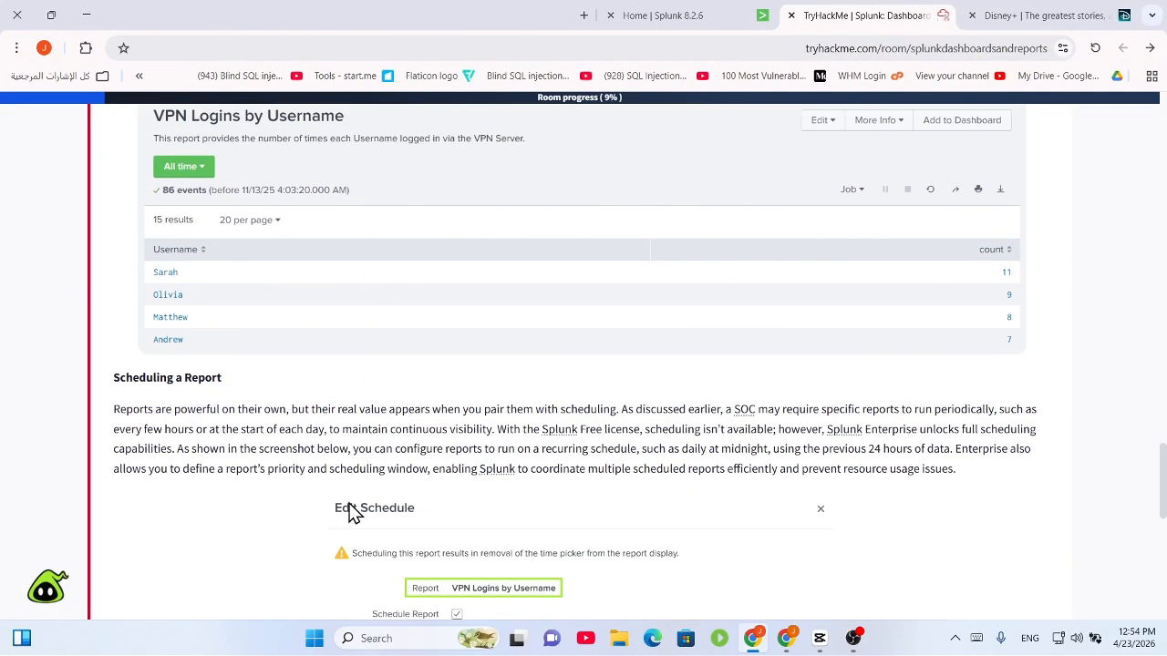
Read why pairing reports with scheduling matters and why a SOC needs specific reports run periodically
scroll(354, 514, "down", 2)
left_click_drag(447, 291, 905, 291)
scroll(894, 284, "down", 2)
scroll(889, 264, "up", 2)
left_click(889, 255)
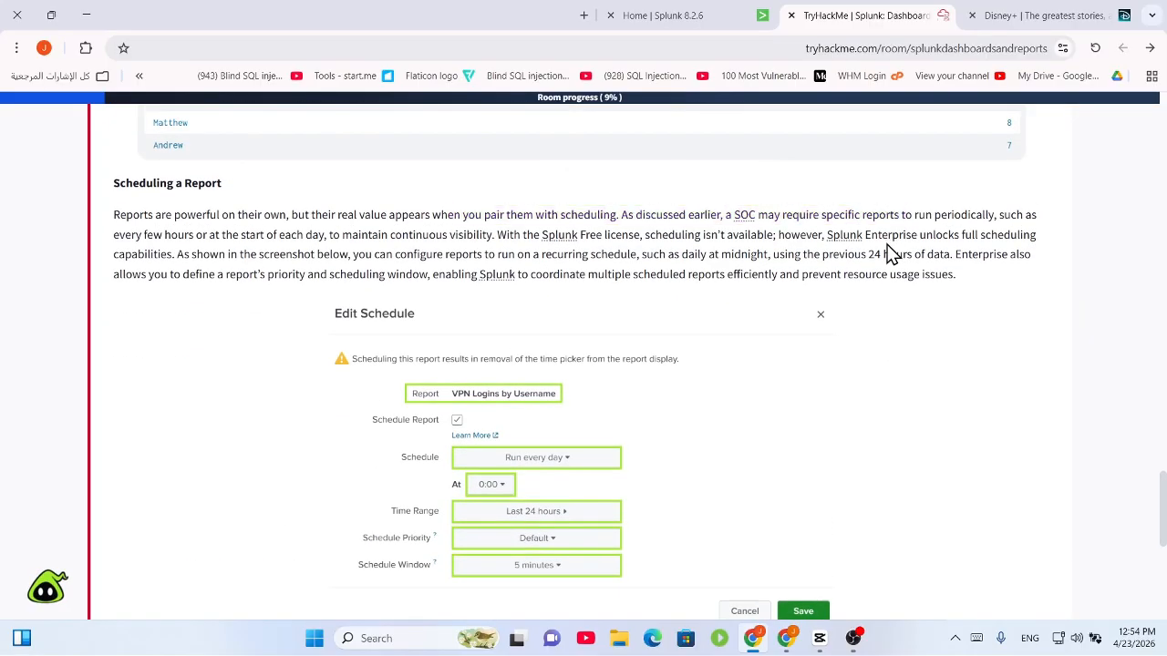
mouse_move(823, 214)
left_mouse_down()
mouse_move(917, 227)
mouse_move(995, 216)
mouse_move(808, 215)
left_mouse_up()
left_click(1001, 215)
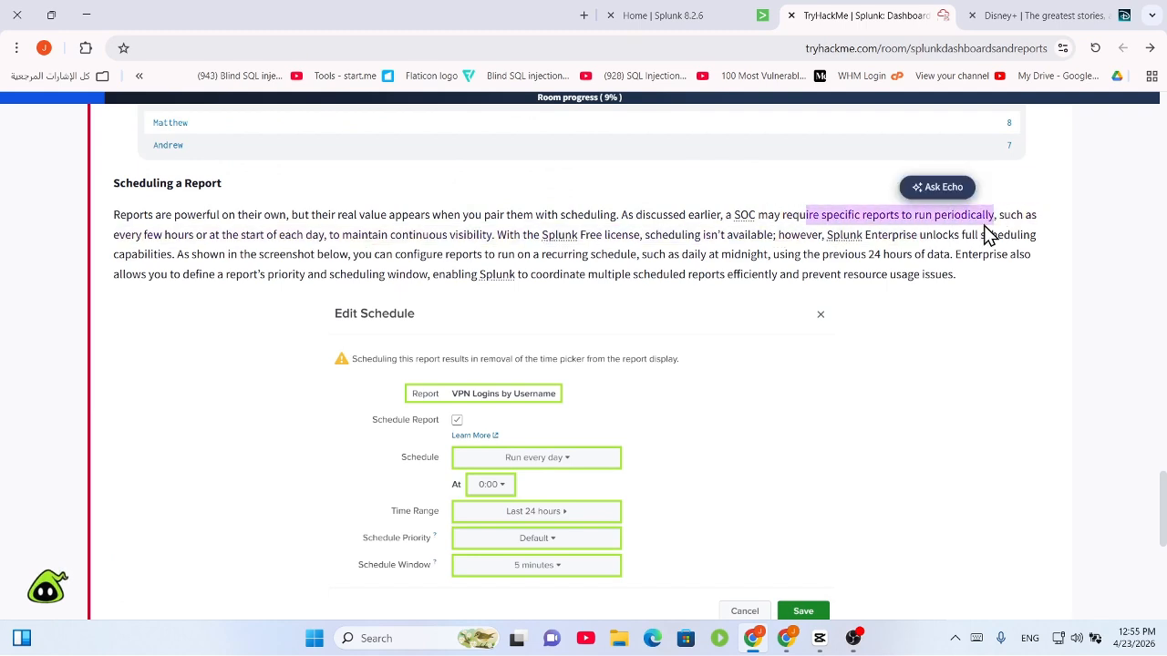
left_click(1007, 208)
Read how report scheduling differs between the Splunk Free license and Splunk Enterprise
left_click_drag(133, 235, 904, 230)
left_click(770, 236)
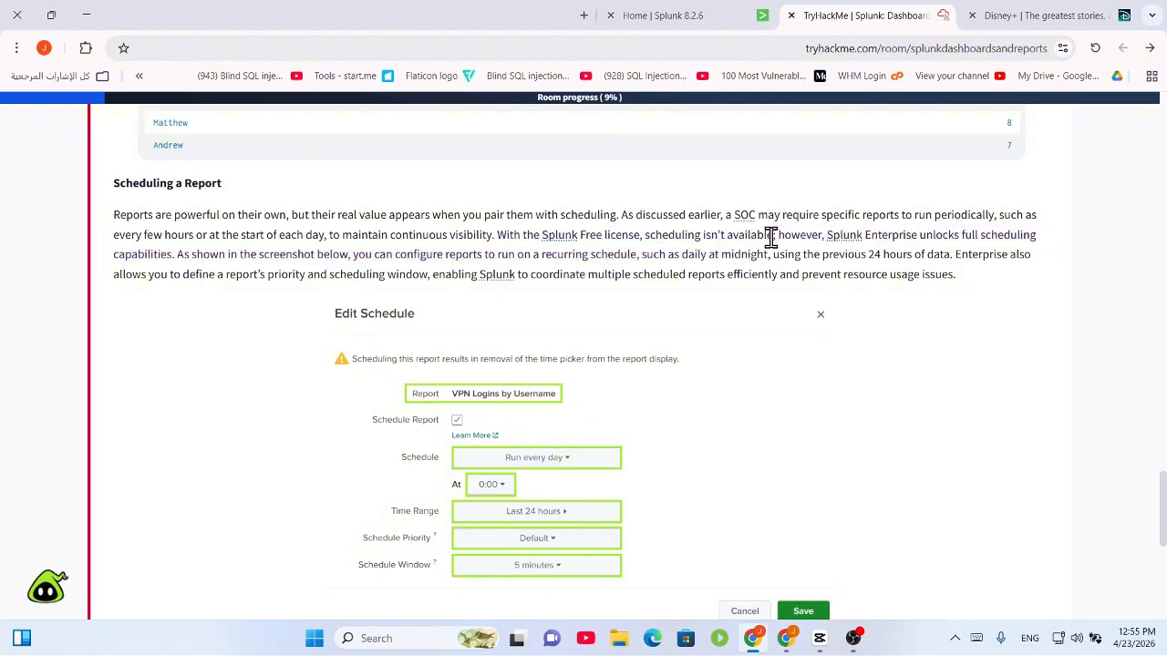
left_click_drag(768, 237, 190, 256)
left_click(248, 256)
scroll(404, 242, "down", 1)
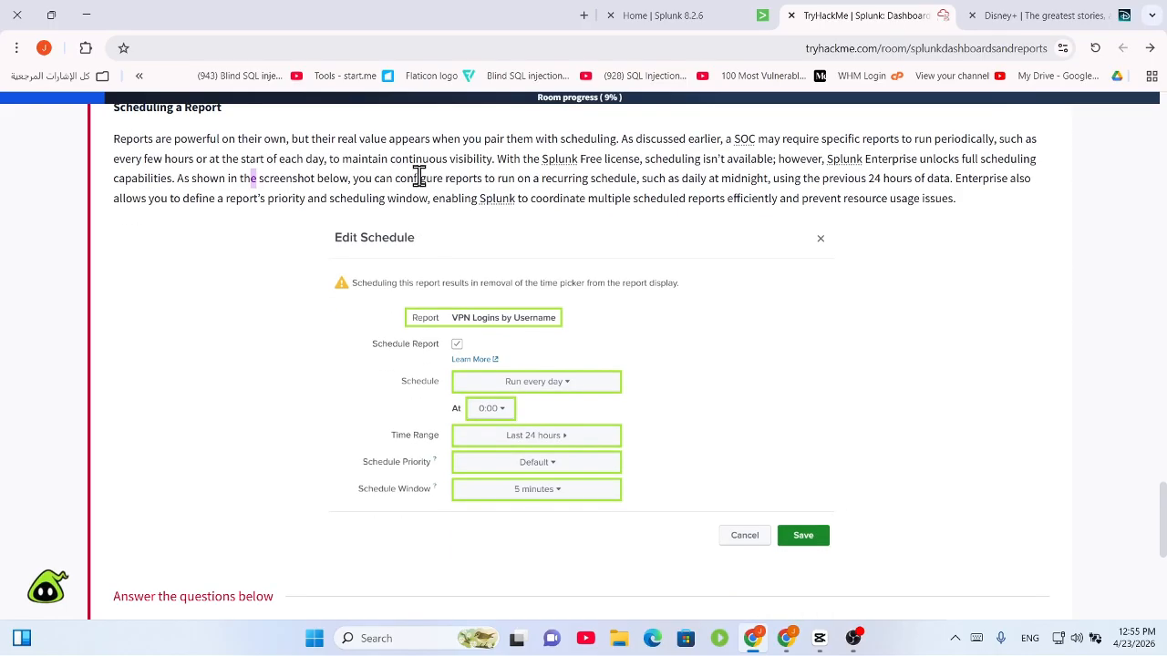
Read about recurring schedules, report priority and scheduling window, and review the Edit Schedule example down to the Task 2 questions
left_click_drag(430, 180, 760, 179)
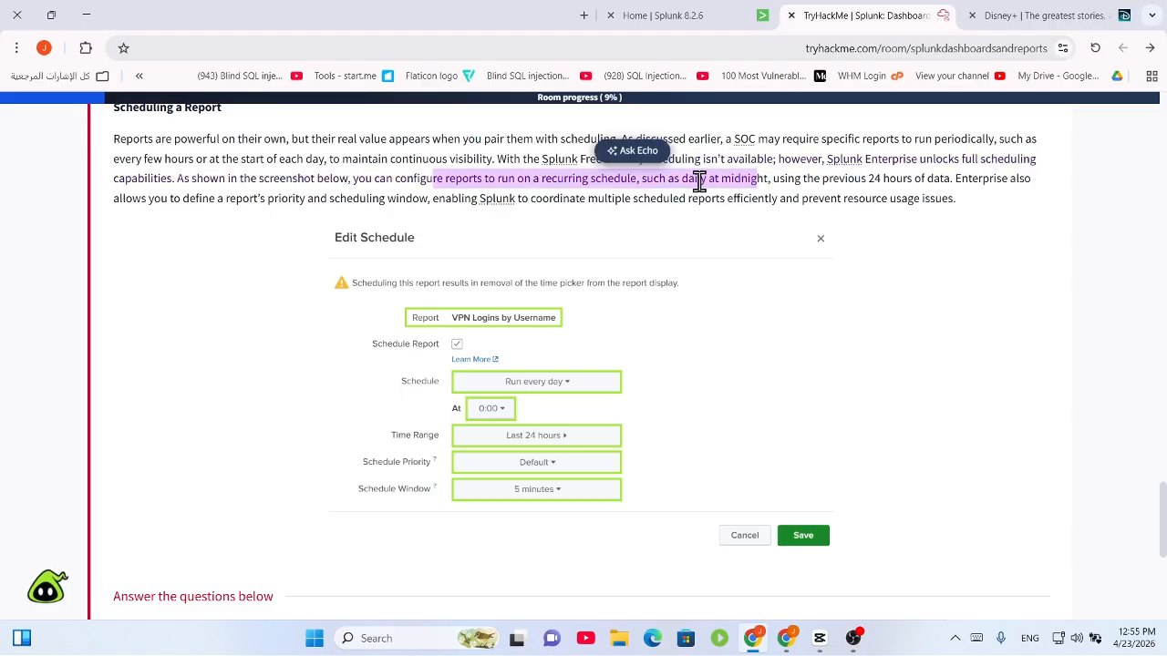
left_click(700, 180)
left_click_drag(647, 180, 1035, 192)
left_click(850, 178)
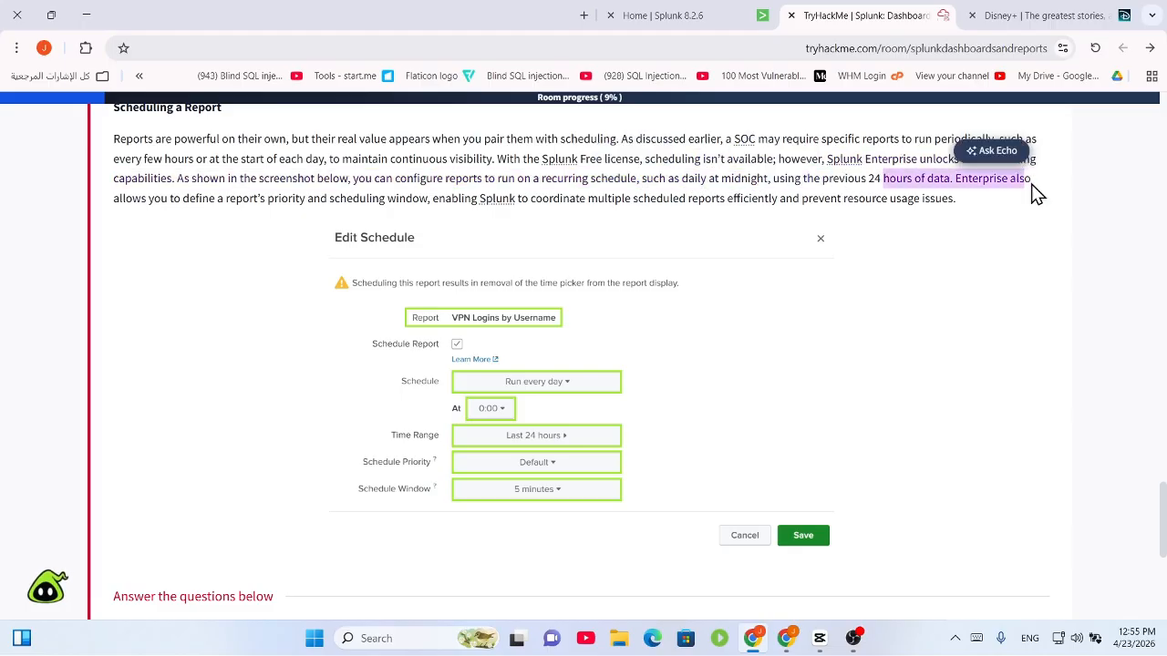
left_click_drag(118, 200, 895, 203)
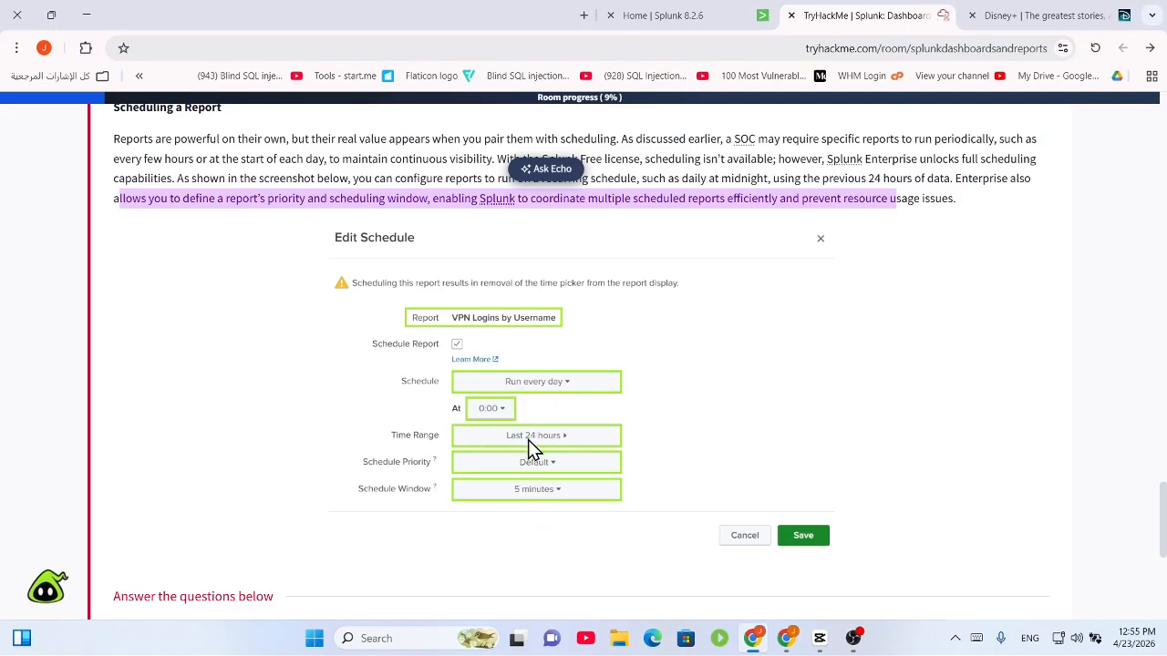
scroll(547, 456, "down", 2)
scroll(528, 419, "down", 2)
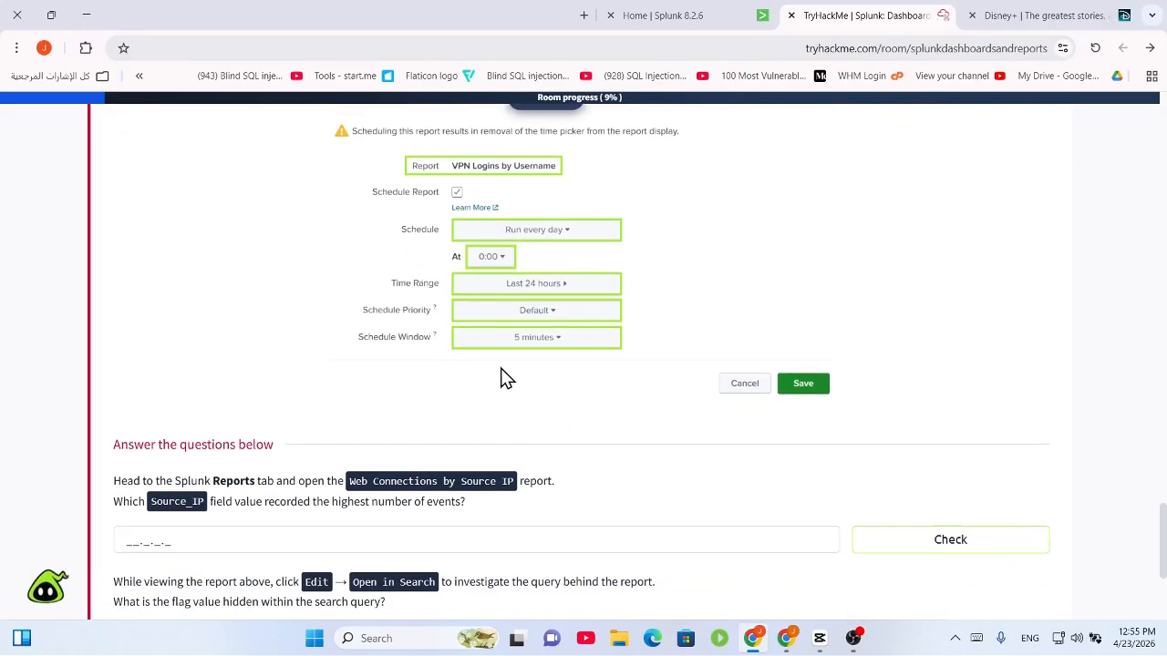
Switch to the Splunk lab instance and run the search index=* over All time
left_click(692, 29)
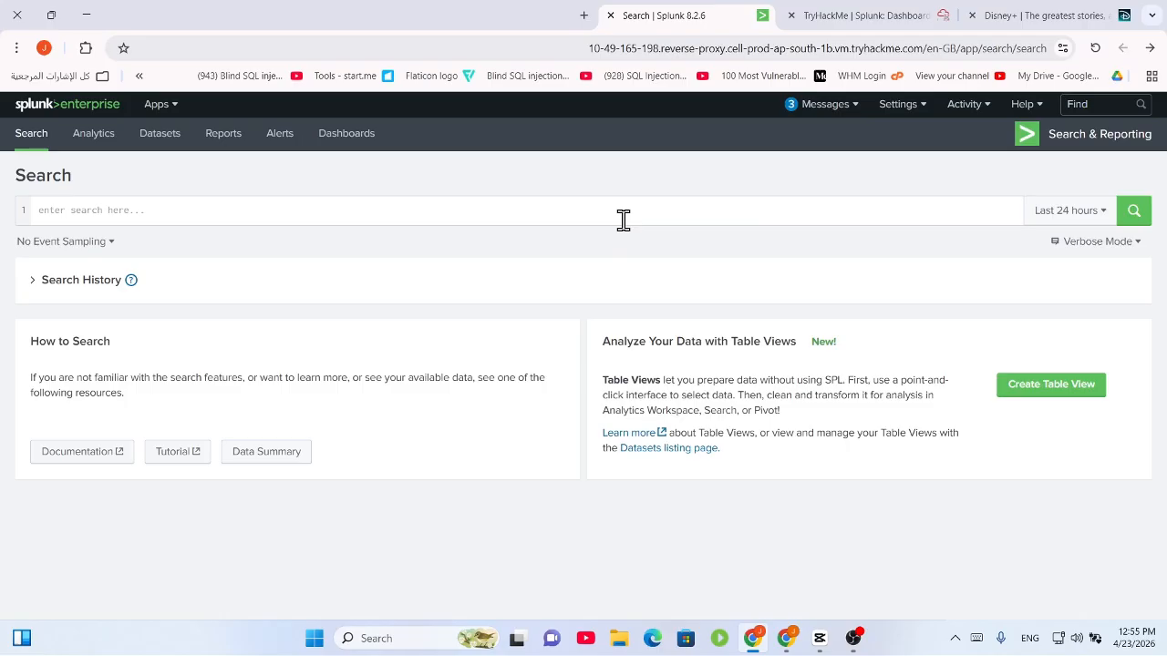
left_click(1068, 211)
left_click(1025, 294)
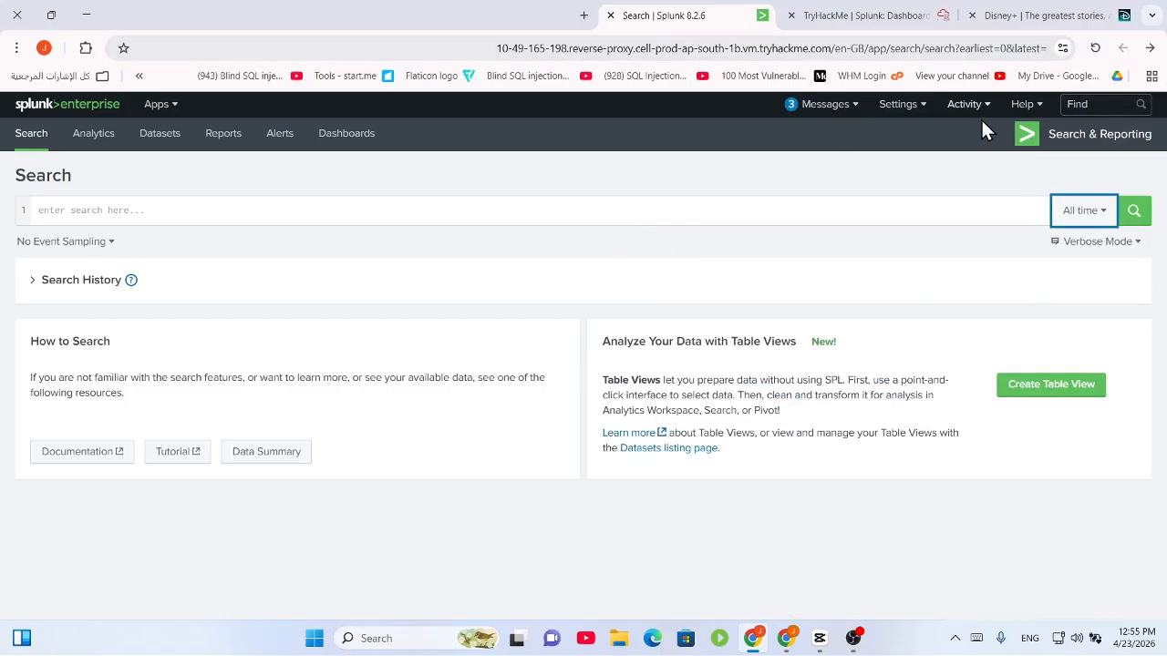
left_click(136, 210)
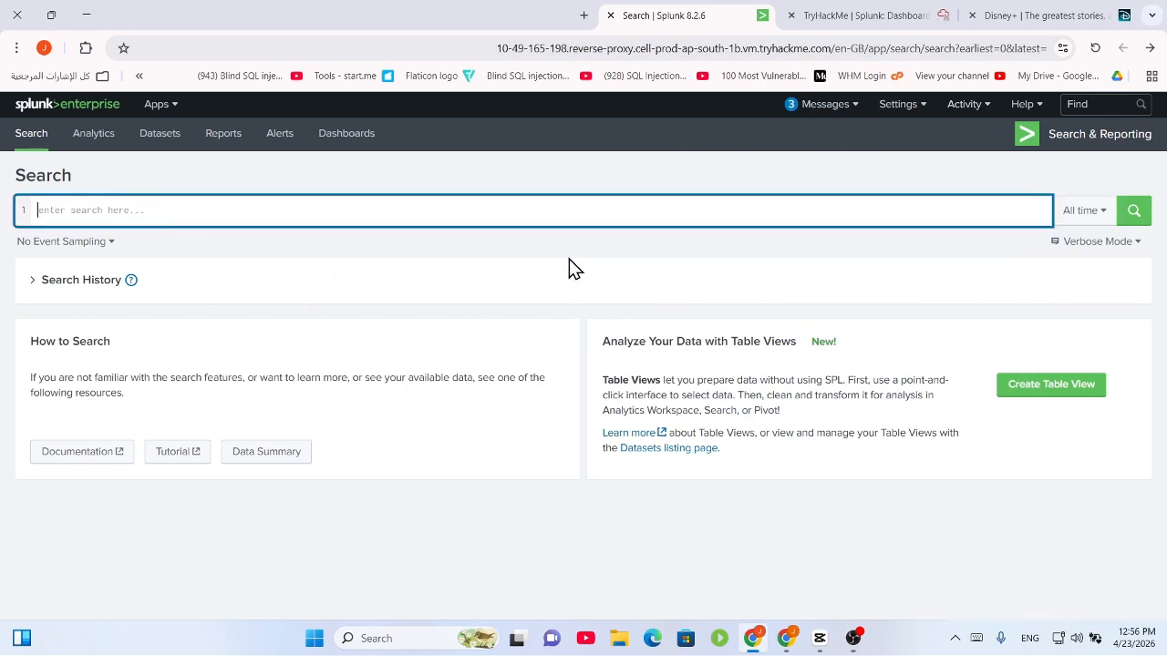
type("index")
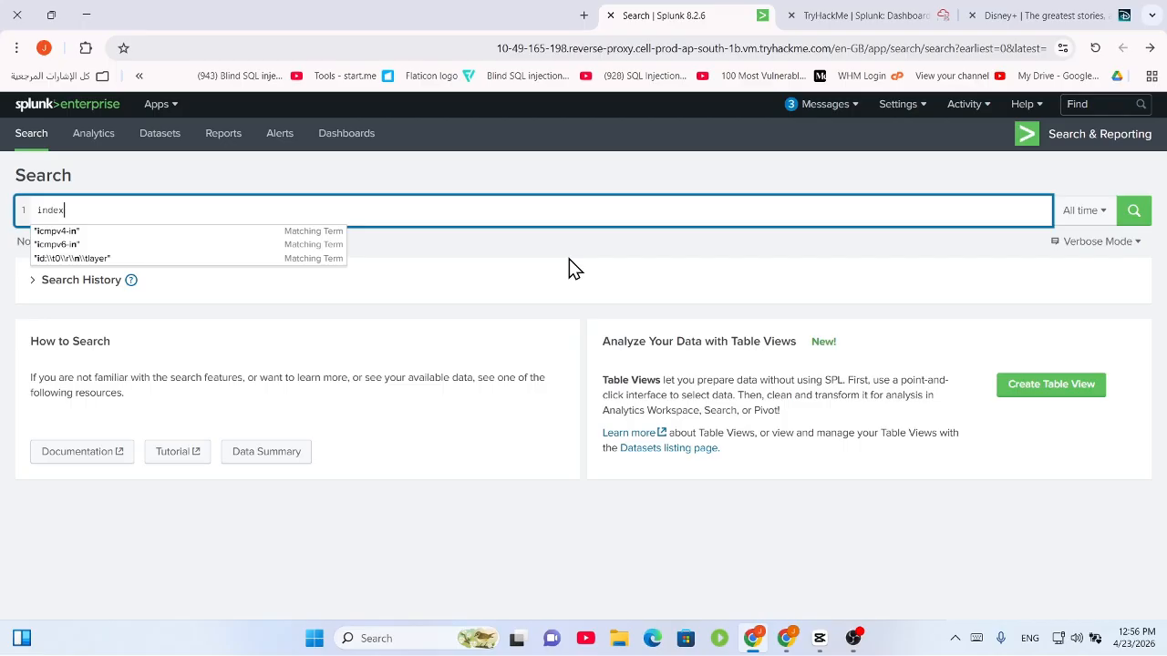
type("=")
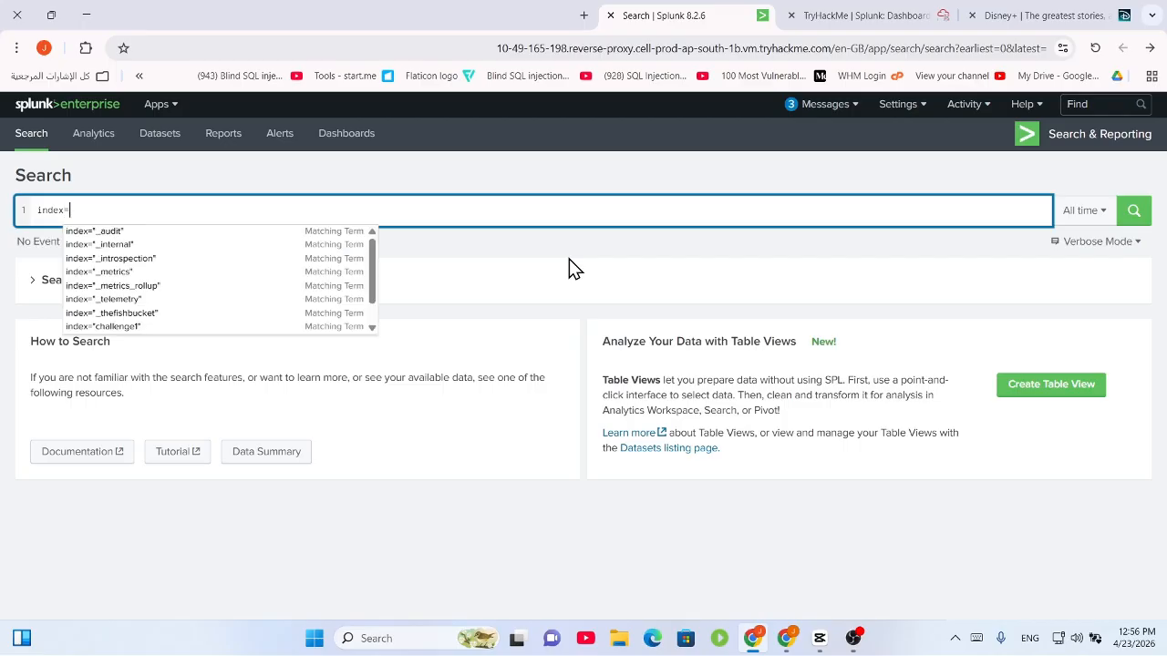
type("*")
key("Return")
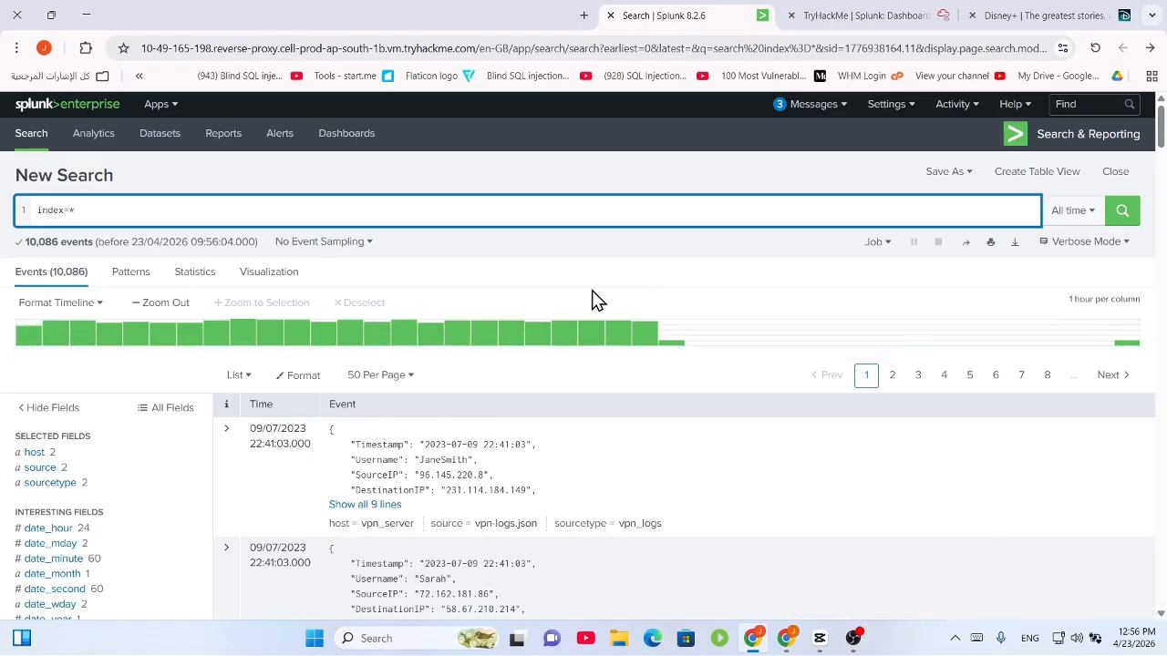
Open the Save As Report dialog for the index=* search, view its options, and dismiss it without saving
left_click(953, 177)
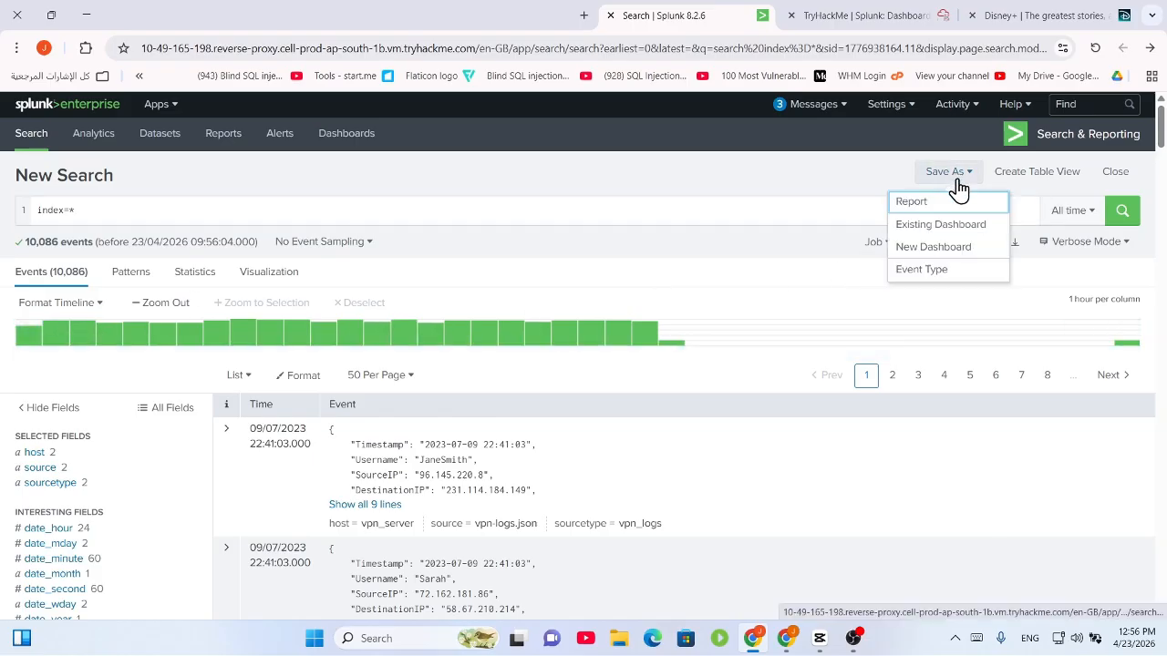
left_click(909, 203)
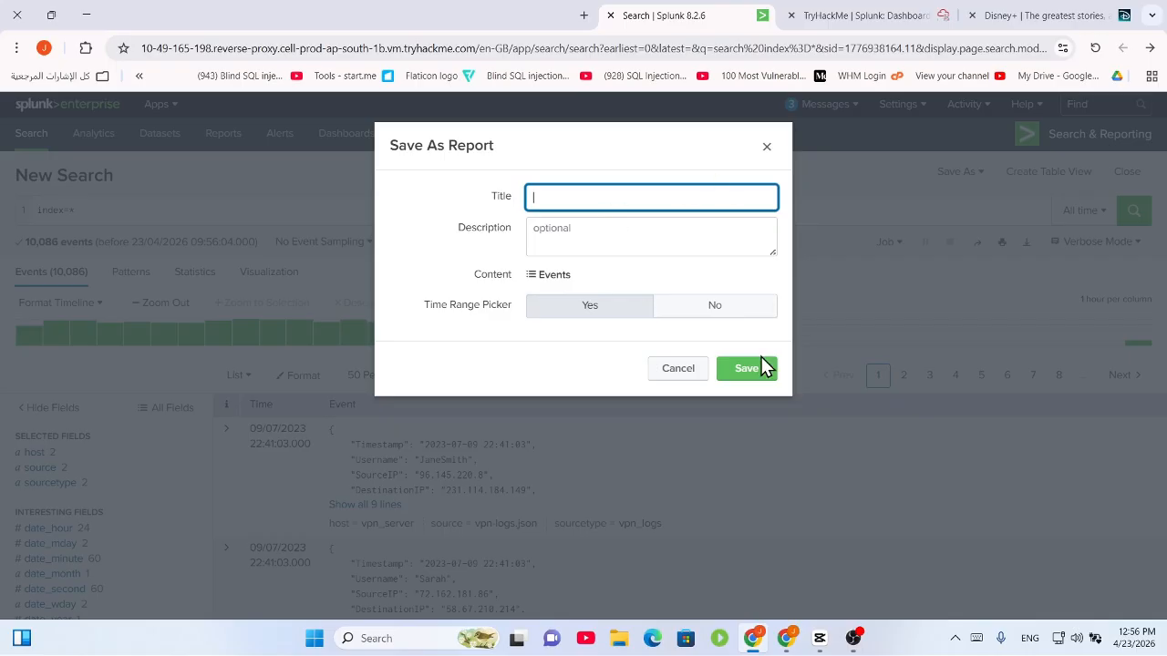
left_click(675, 369)
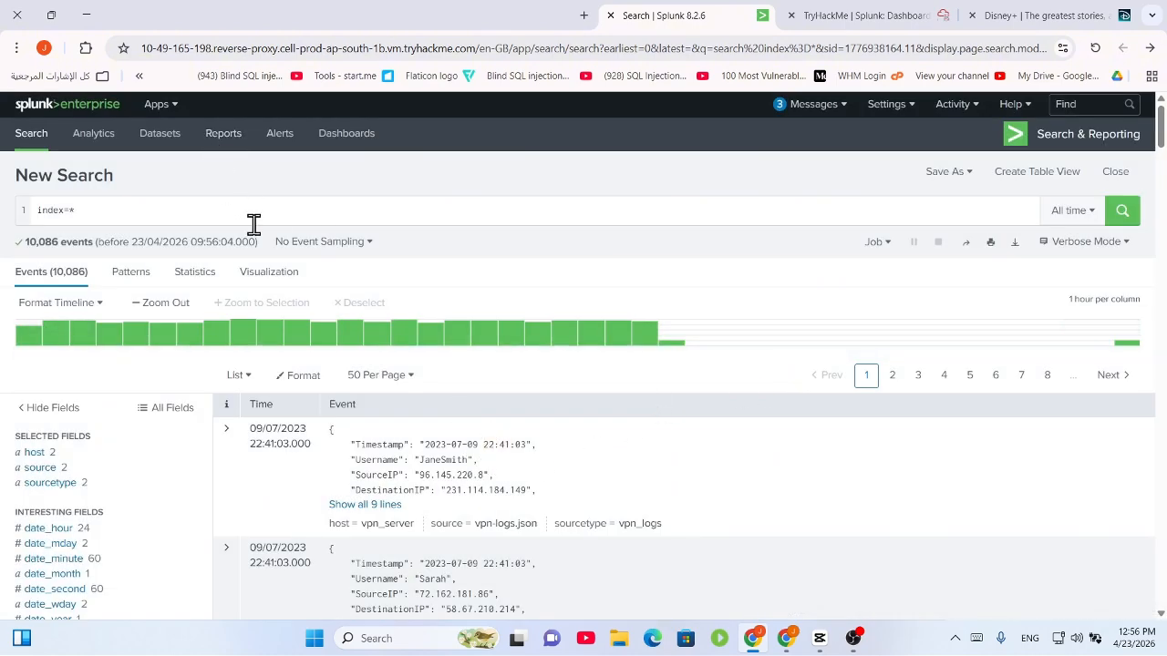
Return to the TryHackMe room and copy the query index = vpn_server | stats count by Username | sort - count from Task 2
left_click(912, 13)
scroll(695, 303, "up", 10)
scroll(696, 303, "up", 6)
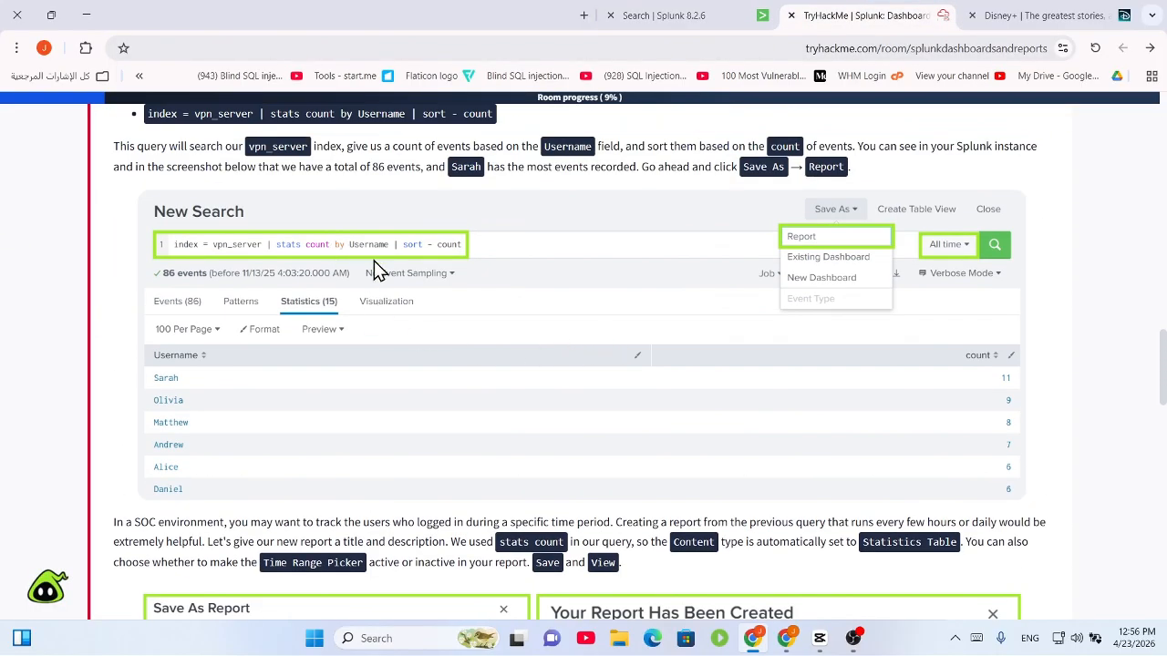
scroll(649, 281, "up", 2)
left_click_drag(507, 267, 146, 265)
right_click(162, 270)
left_click(183, 290)
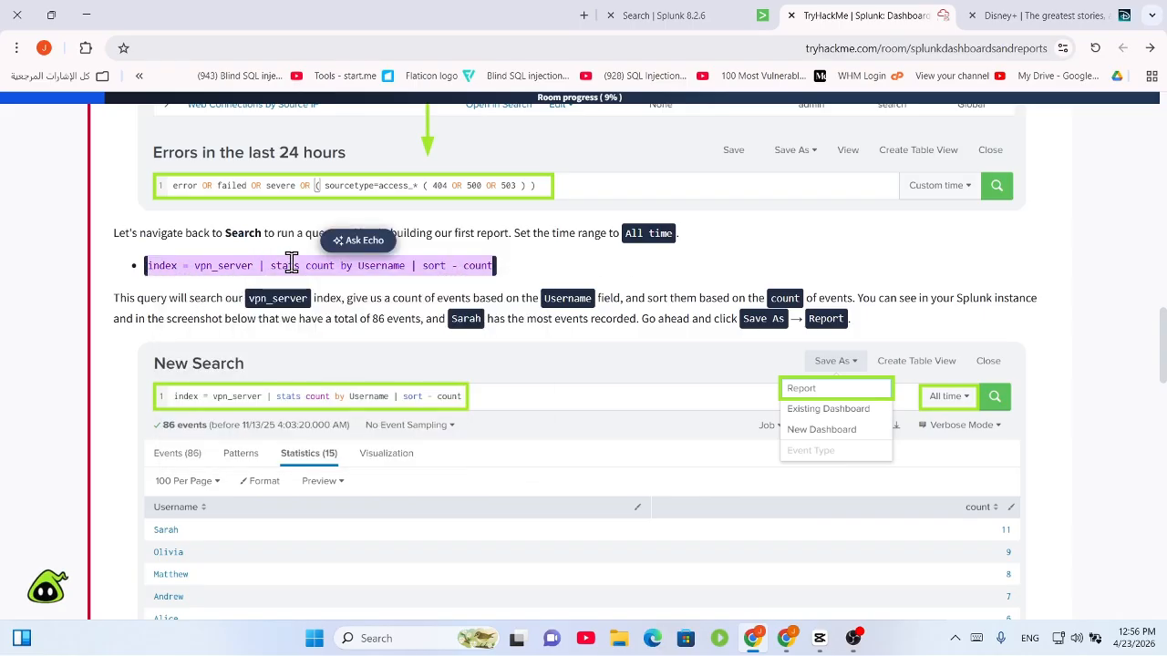
Examine the vpn_server index and stats count by Username parts of the example query
left_click(308, 267)
left_click_drag(251, 266, 193, 267)
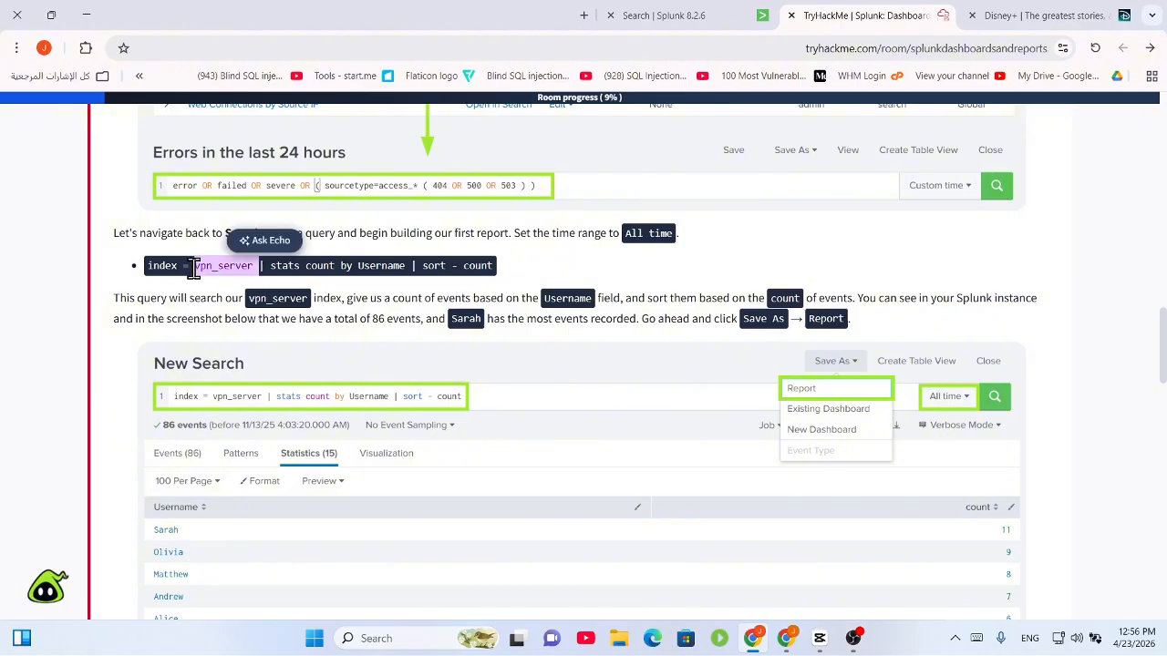
mouse_move(271, 271)
left_mouse_down()
mouse_move(409, 275)
mouse_move(279, 269)
left_mouse_up()
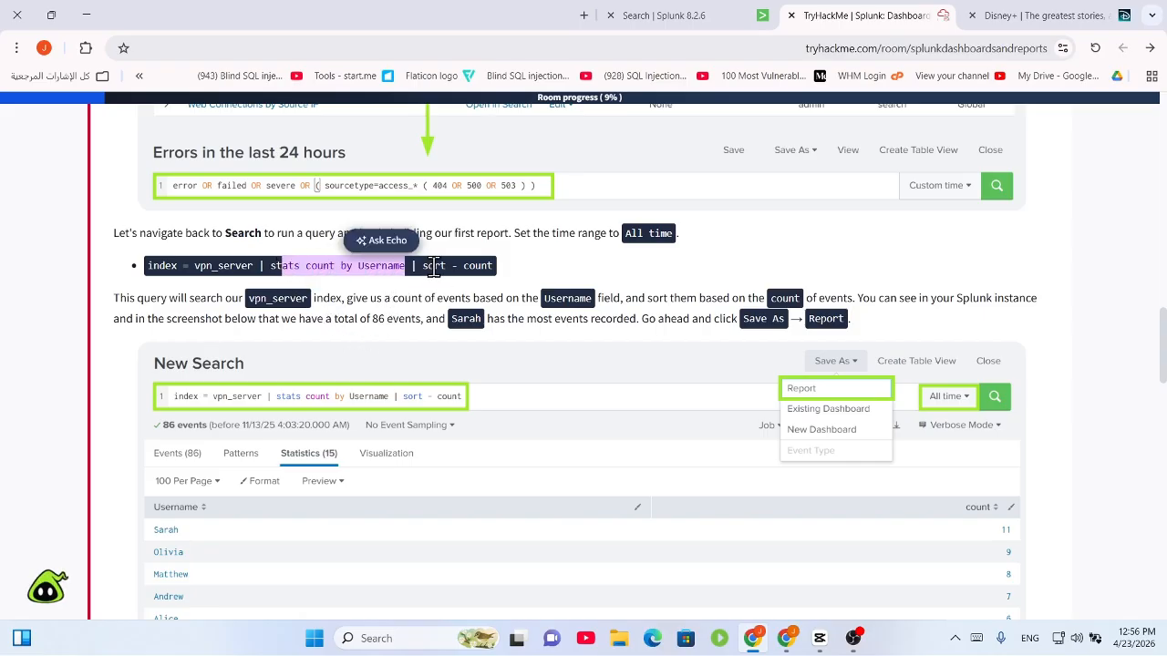
Copy the complete vpn_server query from Task 2 again
left_click_drag(428, 271, 147, 267)
left_click(506, 285)
right_click(153, 271)
left_click(202, 290)
In Splunk, replace index=* with index = vpn_server | stats count by Username | sort - count and run the search
left_click(670, 15)
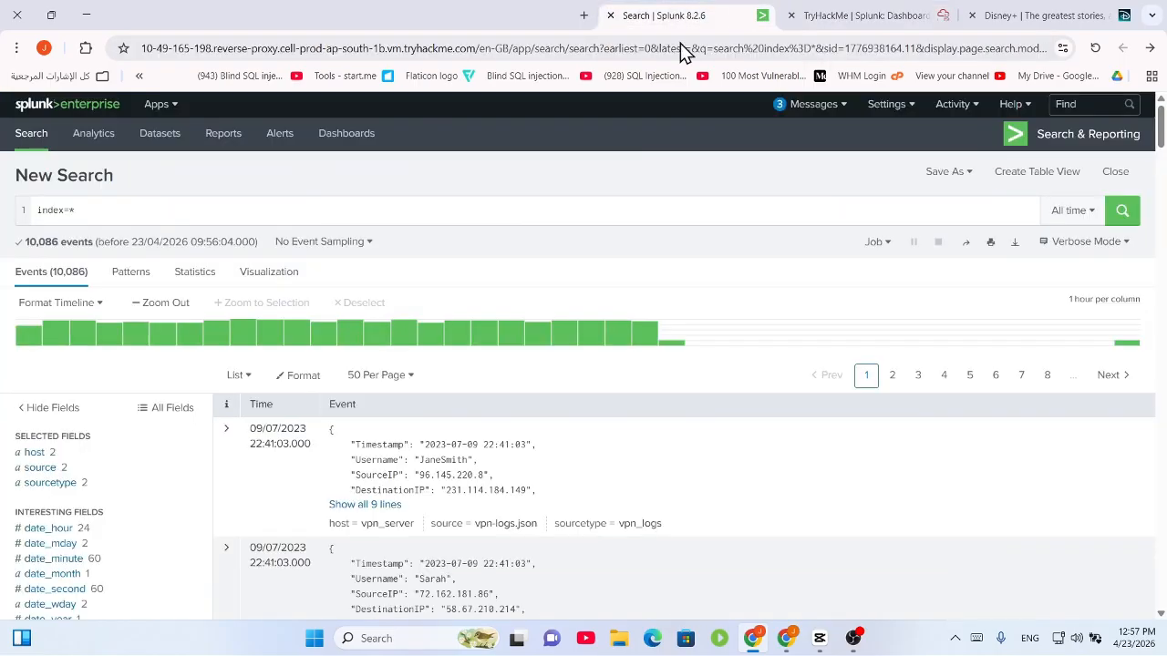
left_click_drag(136, 227, 7, 222)
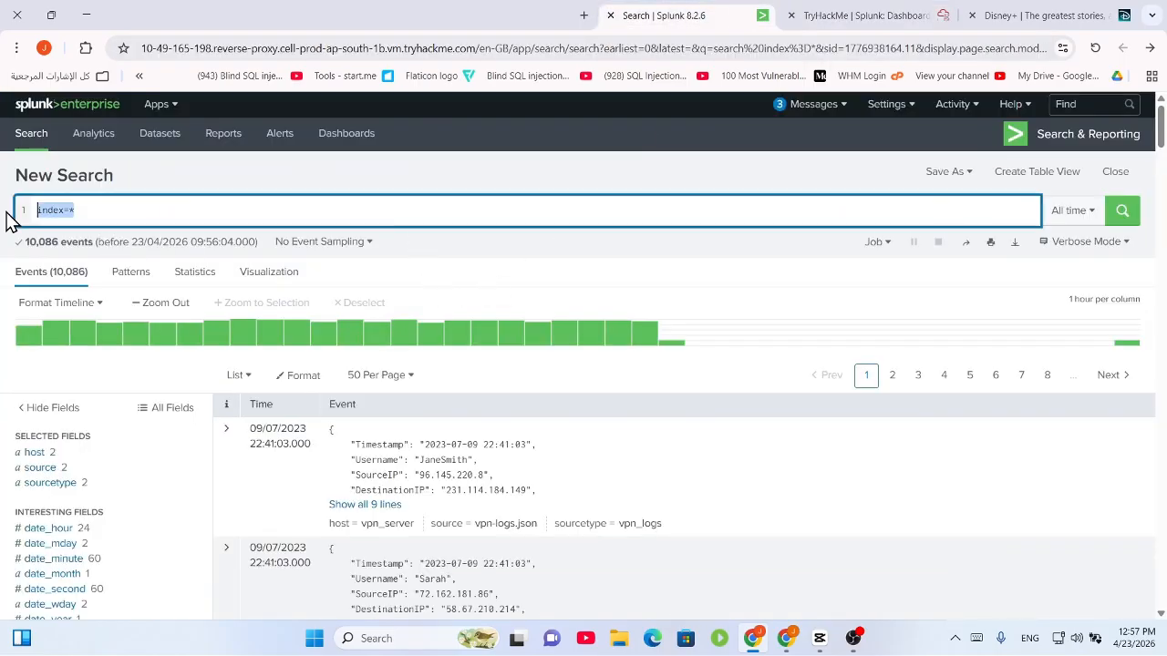
right_click(52, 216)
left_click(150, 308)
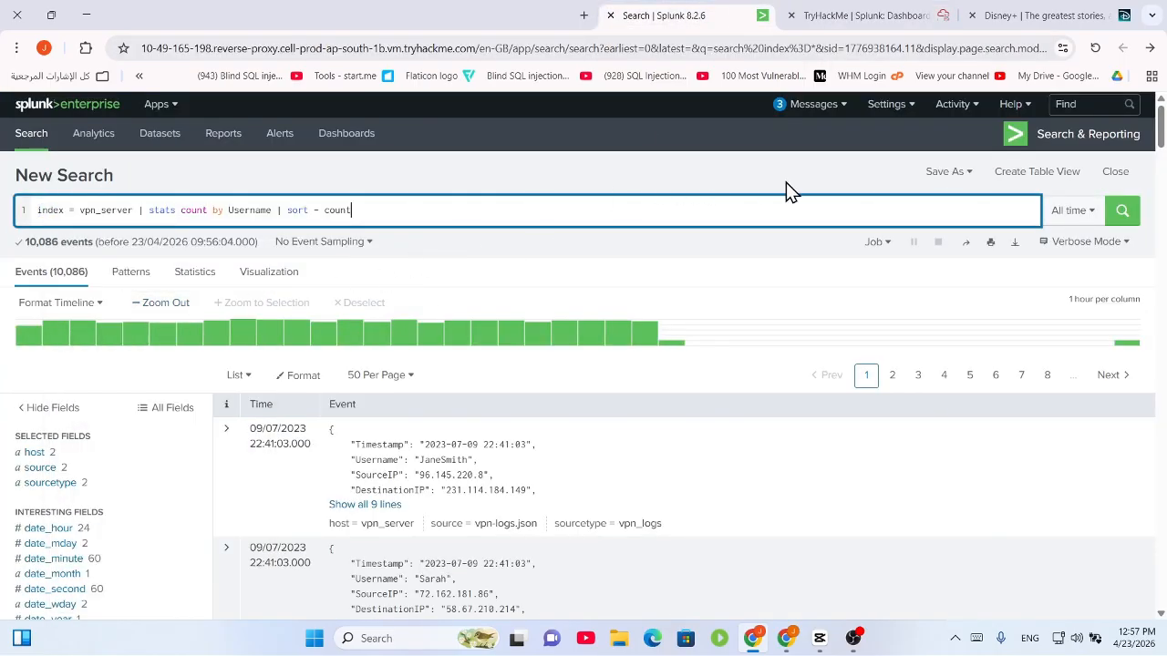
left_click(1123, 217)
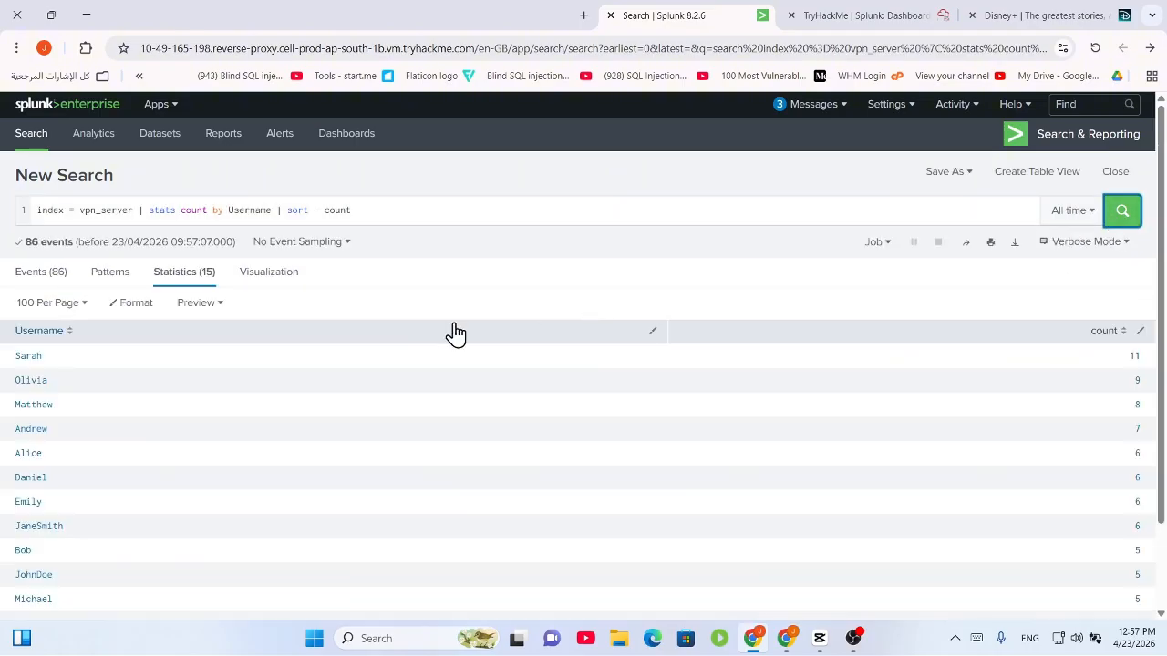
View the events behind the first username in the statistics table, and return to the per-username count results
scroll(82, 438, "down", 2)
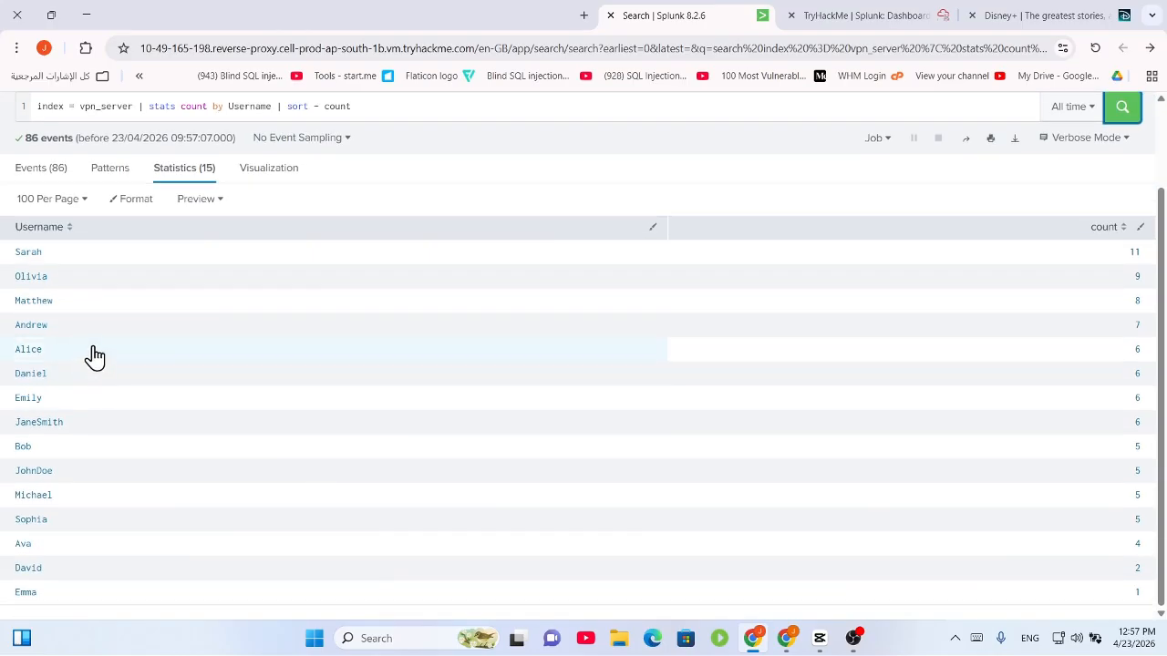
left_click(102, 257)
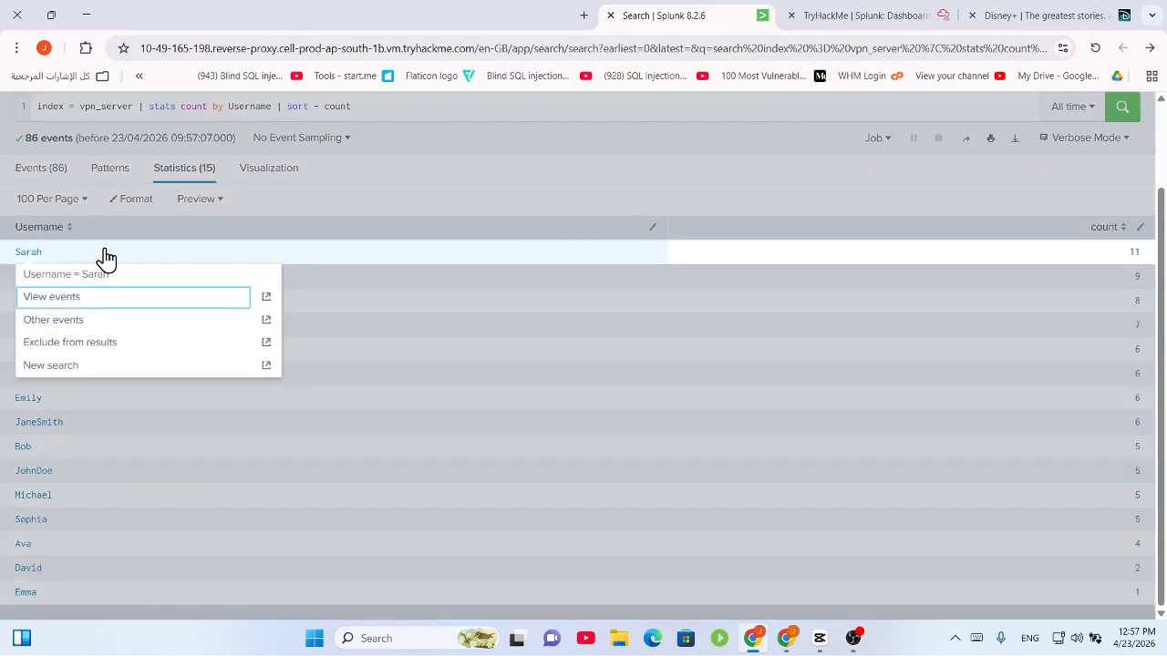
left_click(208, 300)
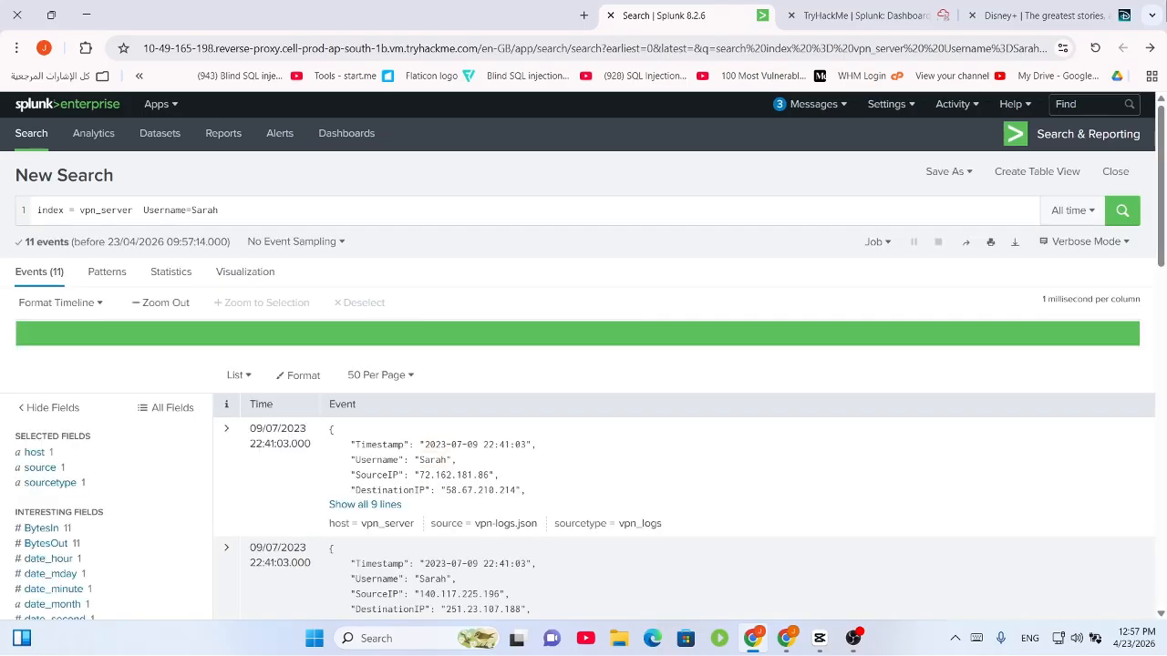
left_click(1150, 47)
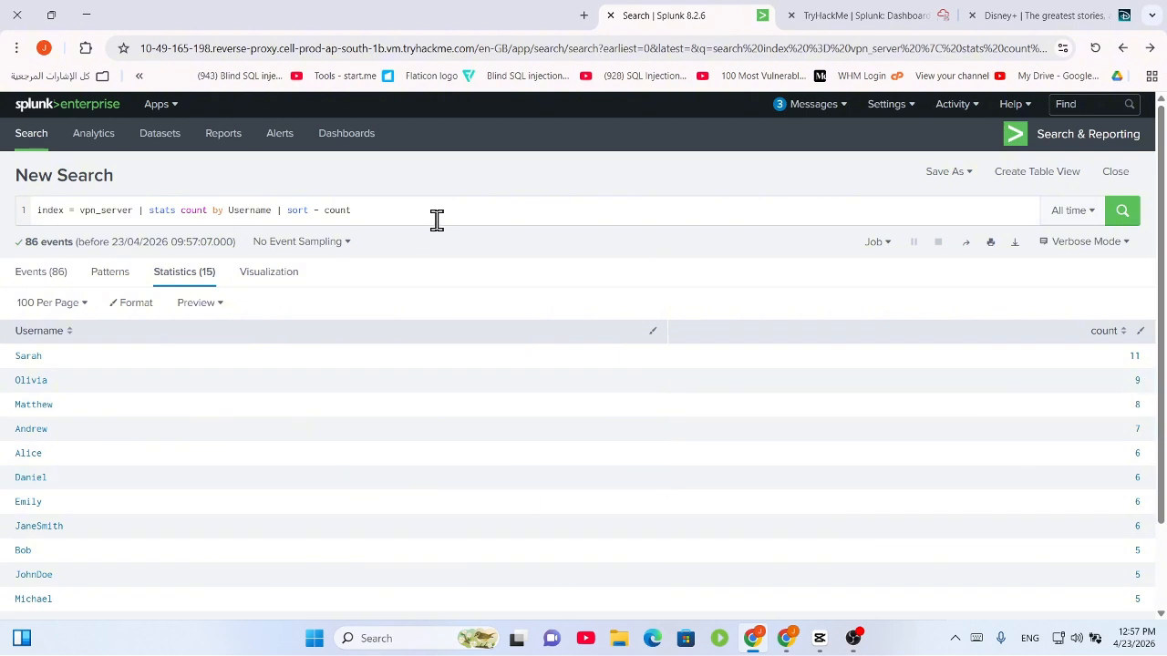
Save the search as a report titled "vpn by login" with the Time Range Picker set to Yes
left_click_drag(437, 219, 8, 203)
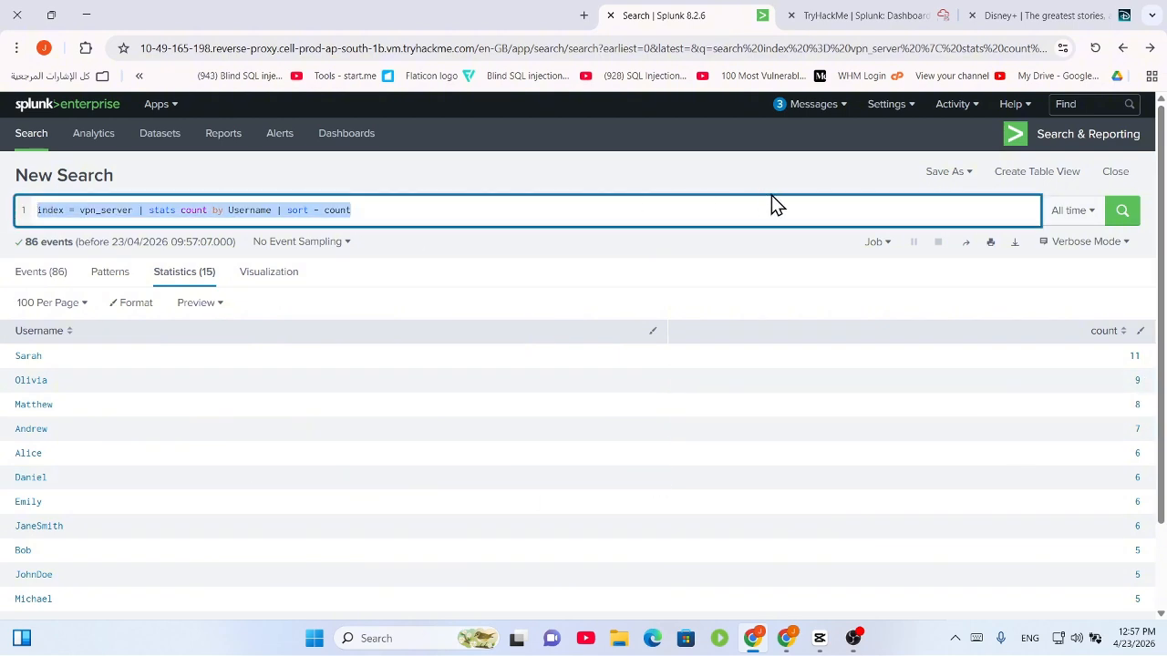
left_click(948, 171)
left_click(949, 203)
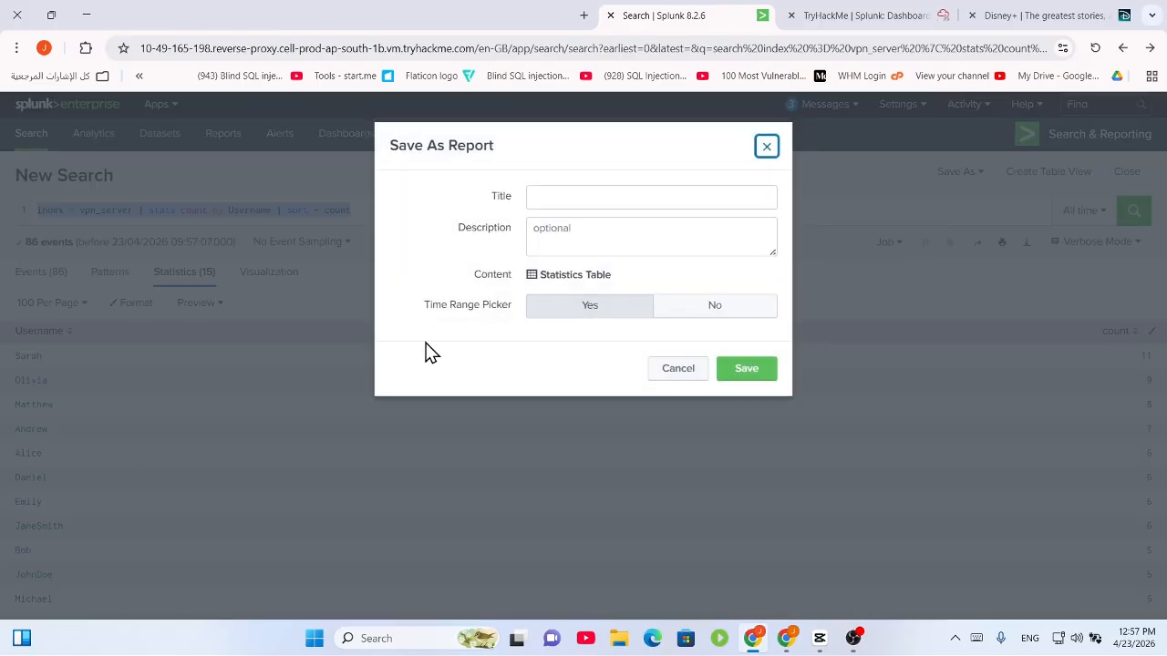
left_click(542, 208)
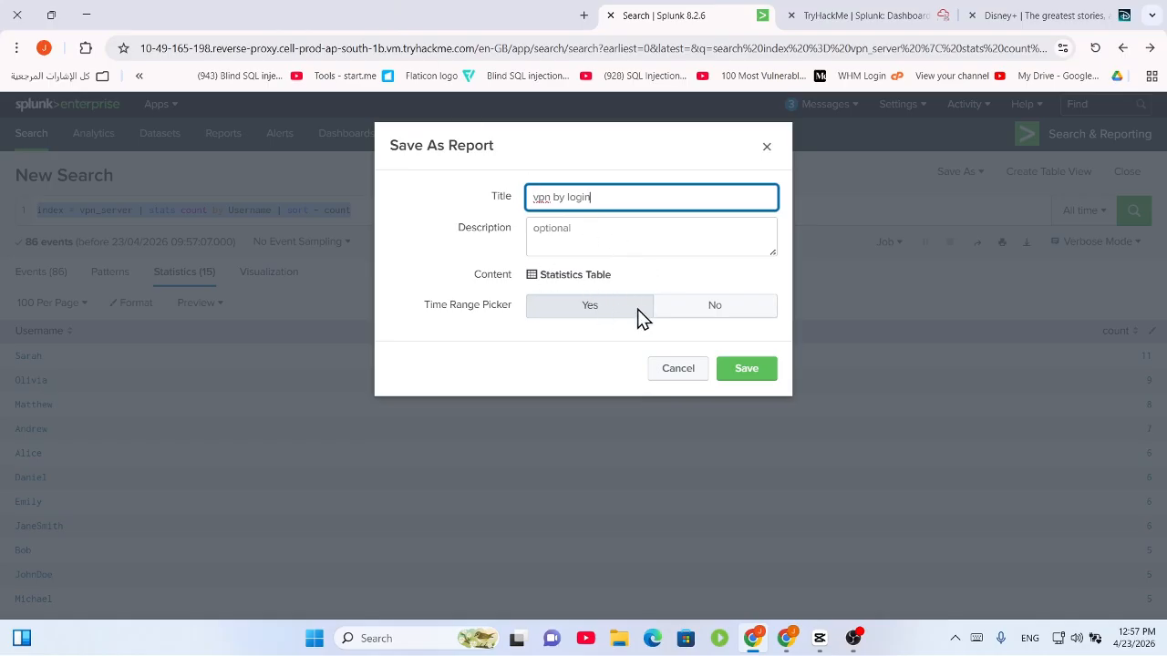
left_click(670, 312)
left_click(600, 311)
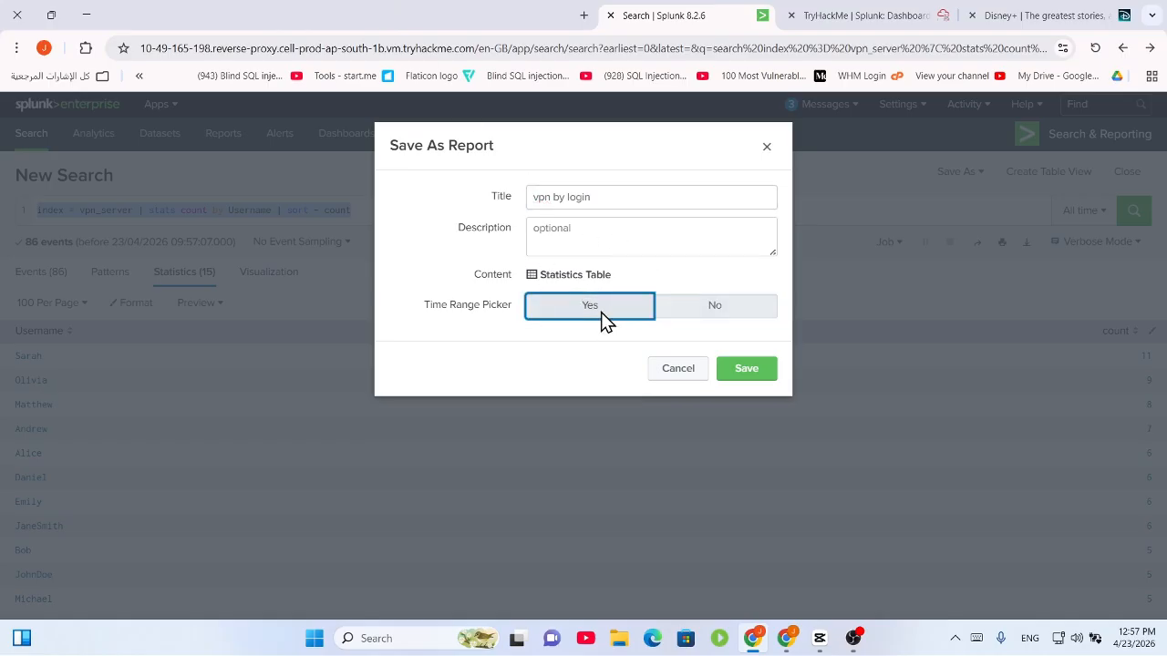
left_click(746, 369)
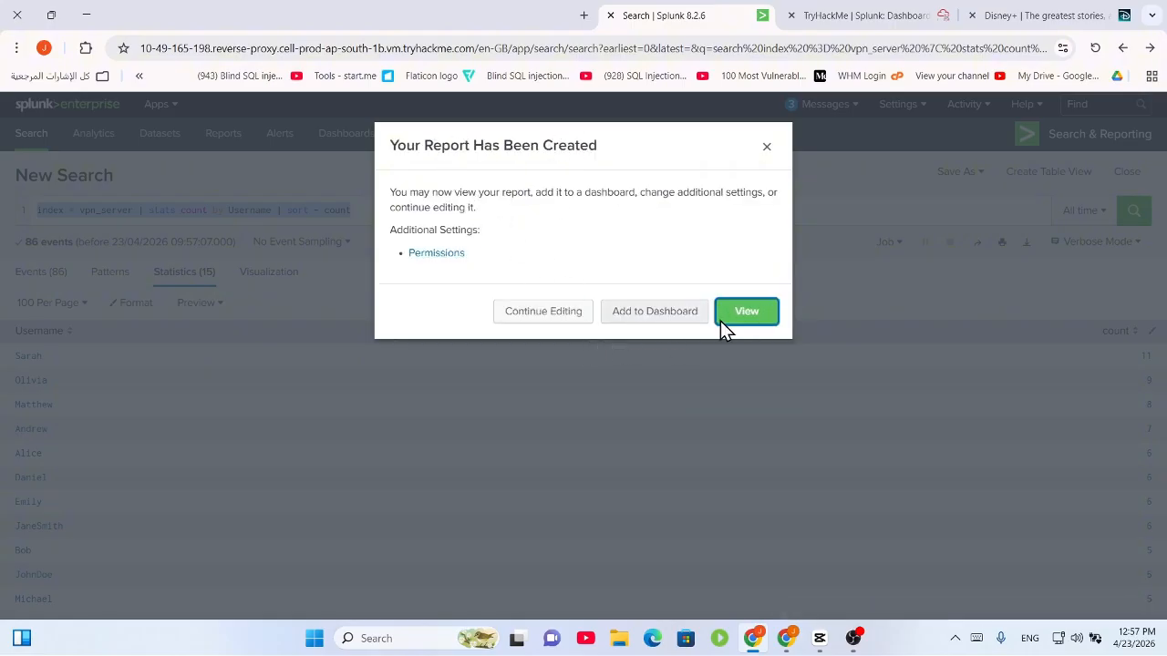
View the newly created report and look through its login counts per username
left_click(755, 319)
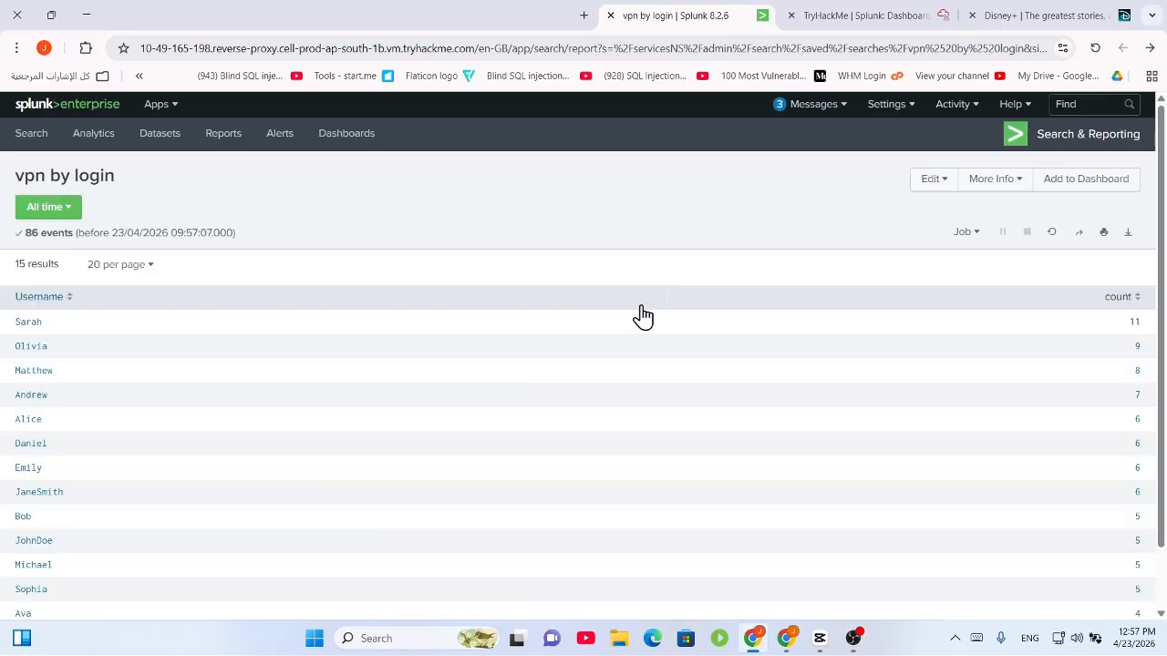
scroll(602, 377, "down", 1)
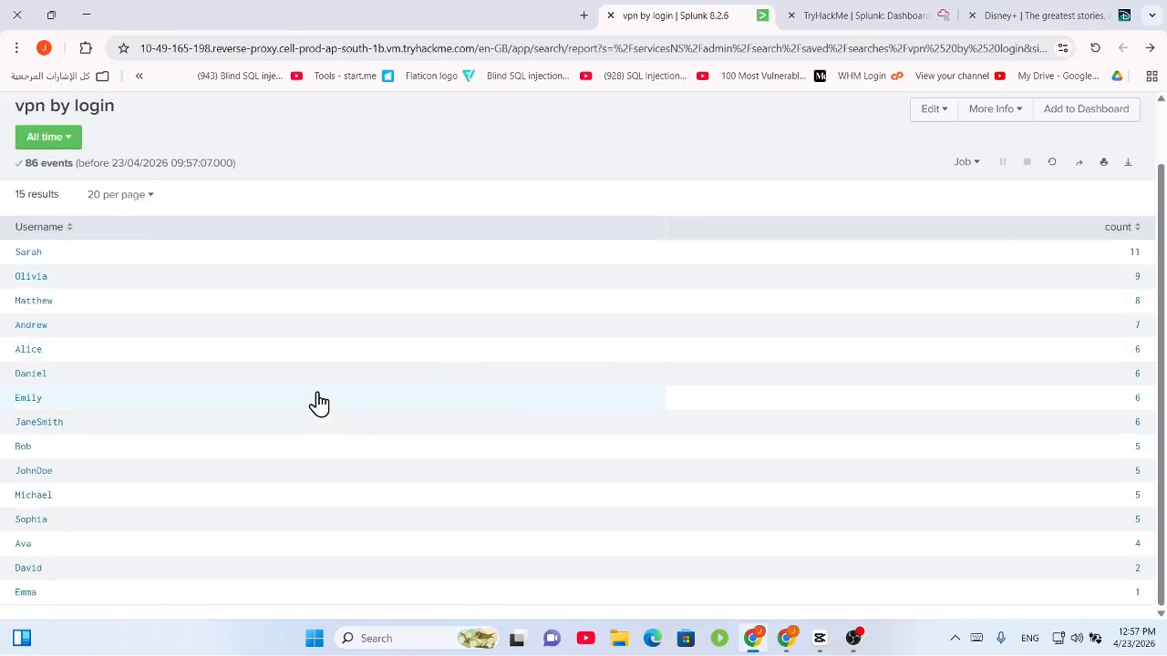
scroll(319, 403, "up", 1)
scroll(711, 570, "down", 1)
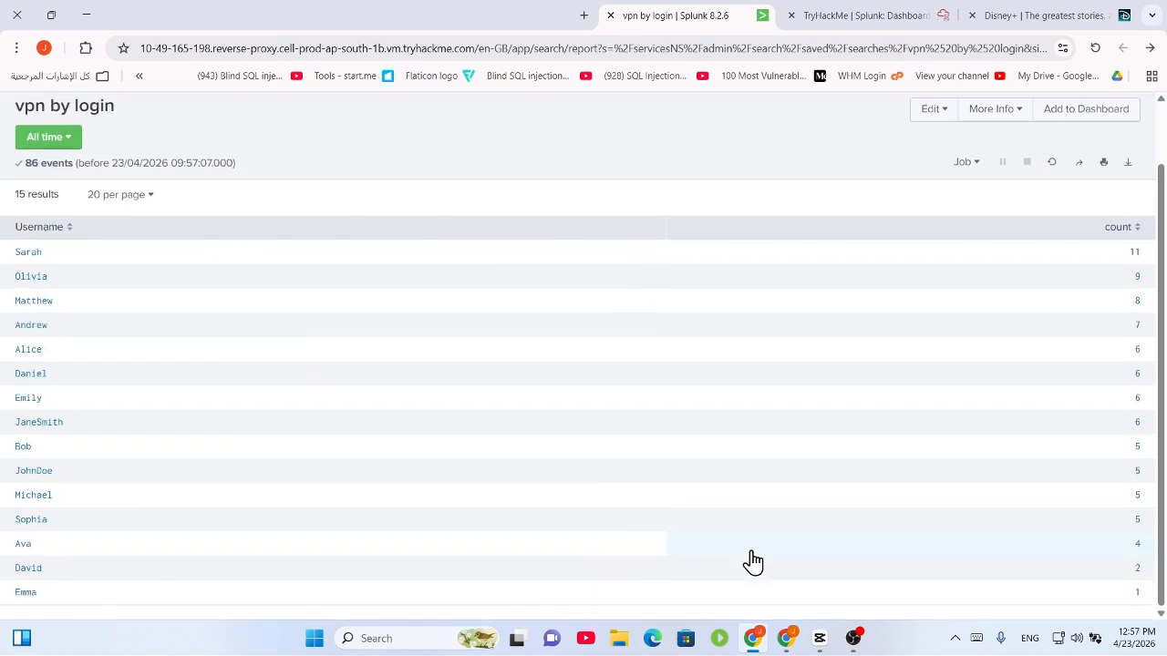
scroll(752, 561, "up", 1)
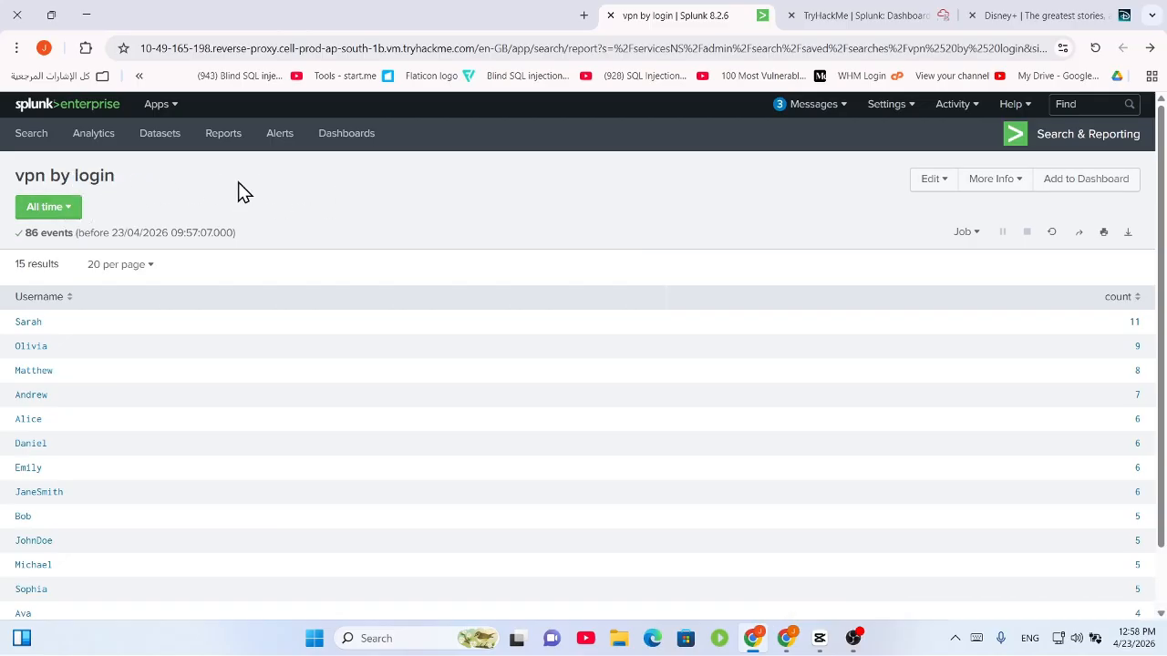
Find the "vpn by login" report in the list of saved reports, open it and review its results
left_click(223, 138)
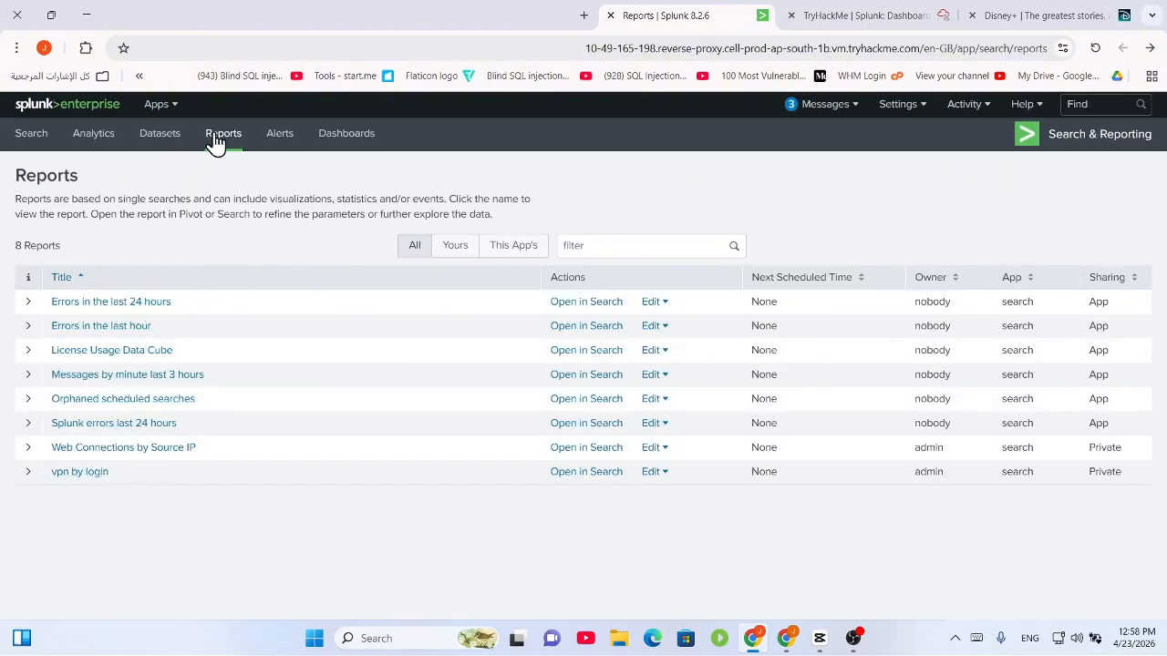
left_click(82, 475)
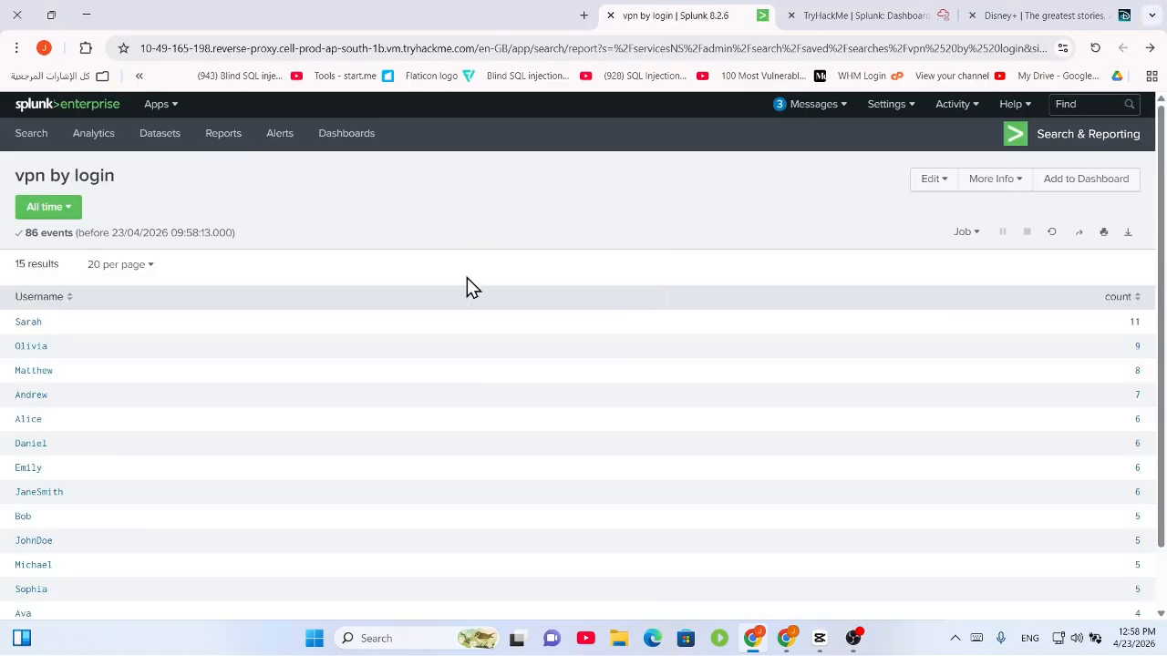
scroll(547, 383, "down", 2)
scroll(857, 402, "up", 2)
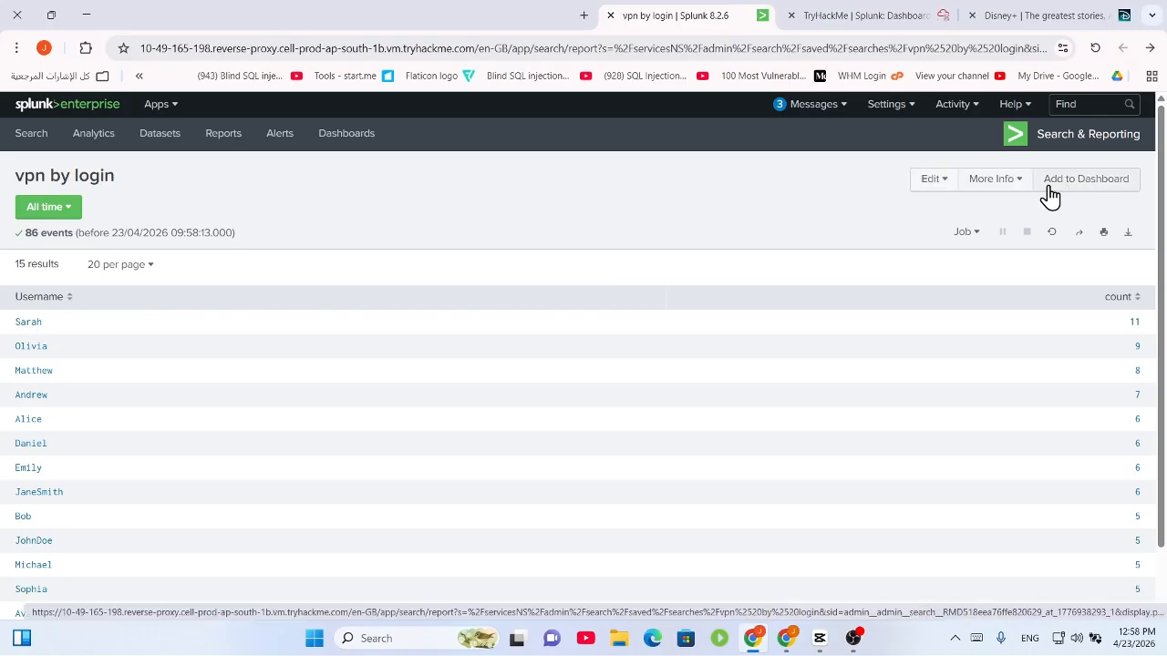
Inspect the job settings of the "vpn by login" report and close them without changes
left_click(971, 239)
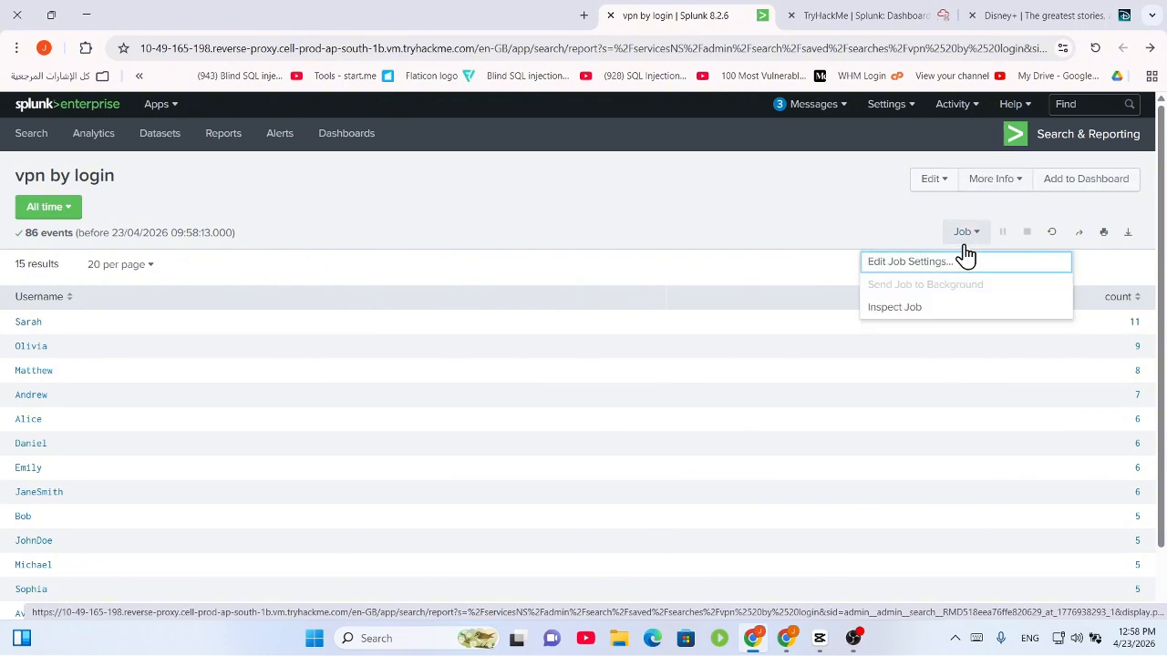
left_click(961, 260)
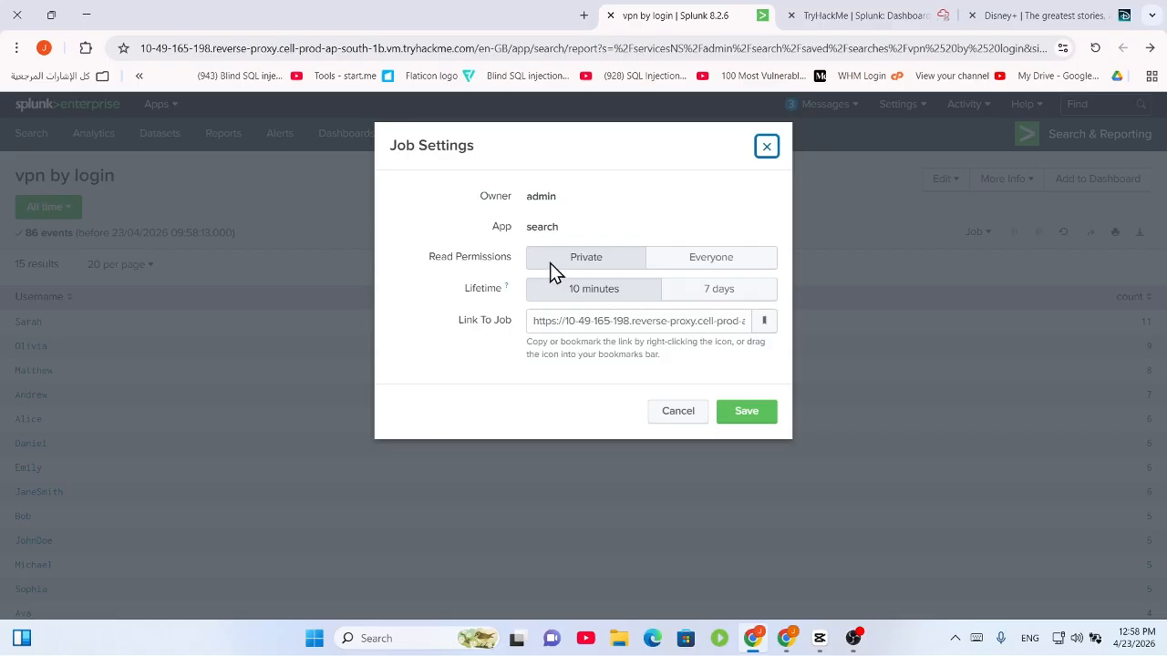
left_click(767, 149)
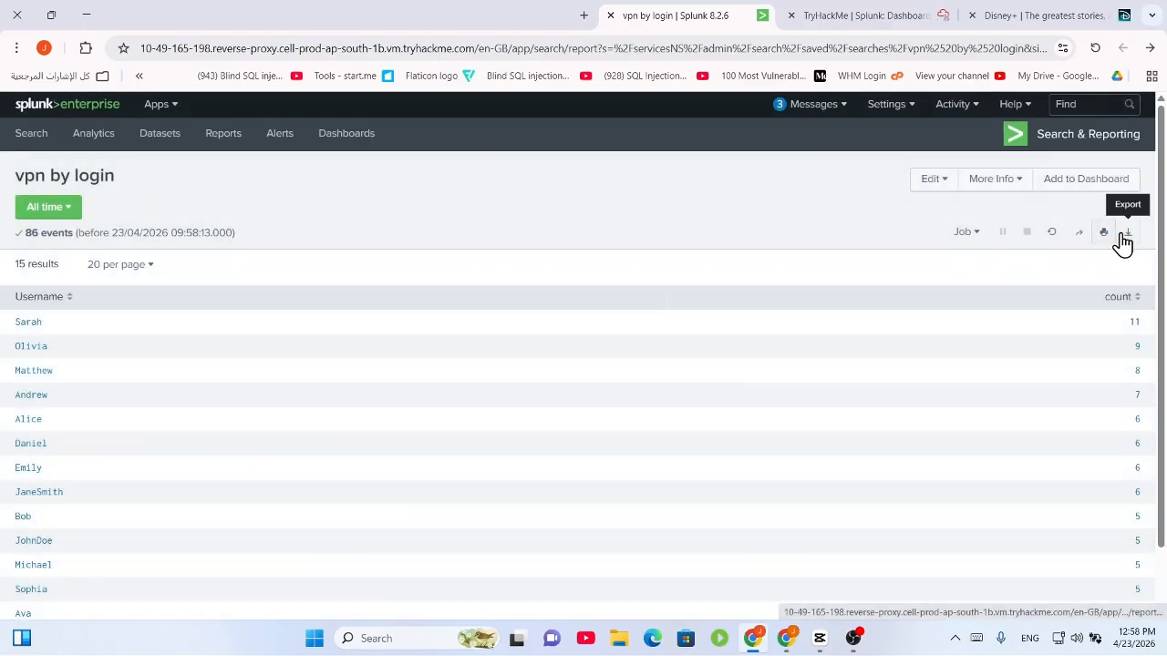
scroll(432, 460, "down", 1)
scroll(432, 460, "up", 1)
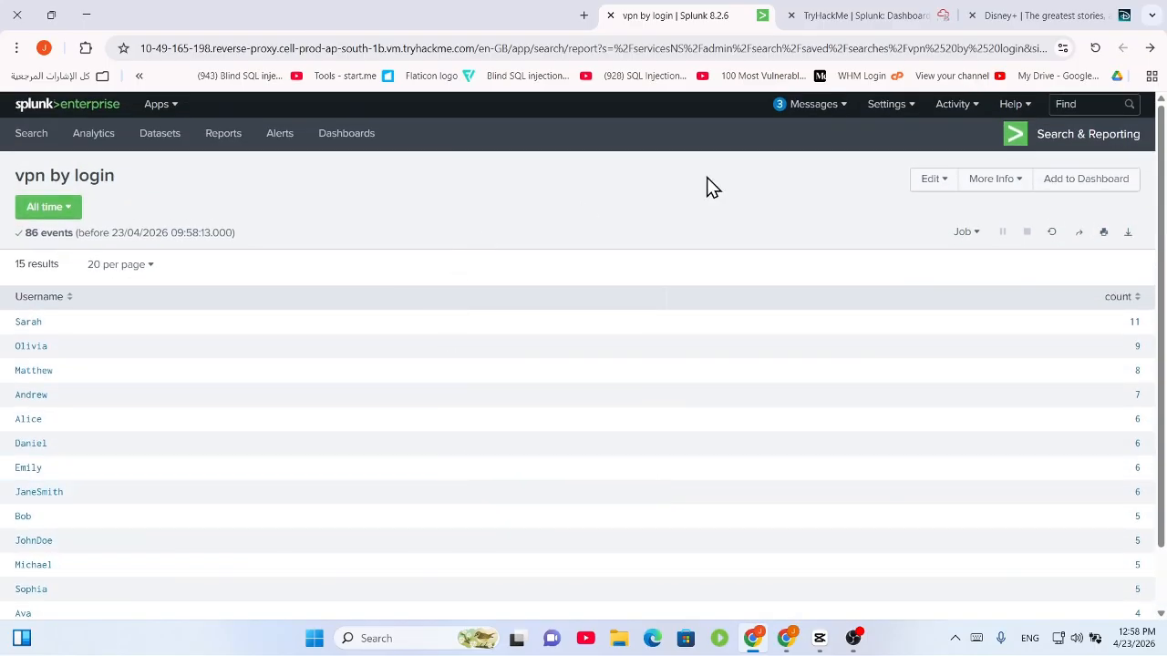
Return to the reports list and expand the "vpn by login" details to check its schedule status
left_click(1151, 48)
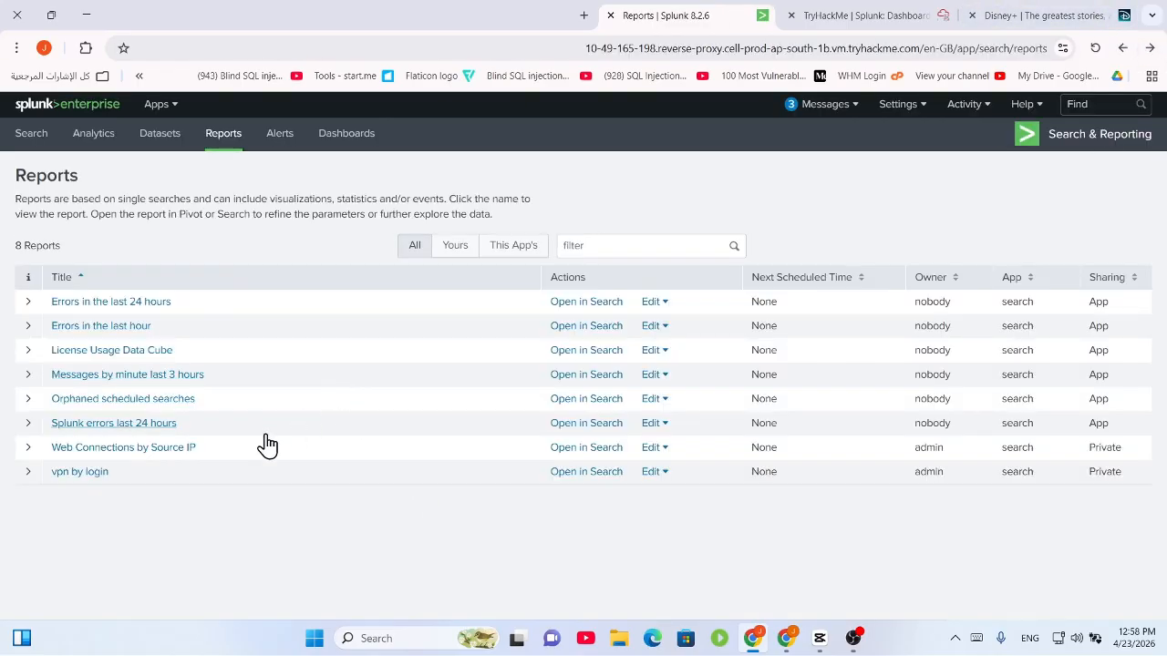
left_click(37, 474)
scroll(386, 581, "down", 2)
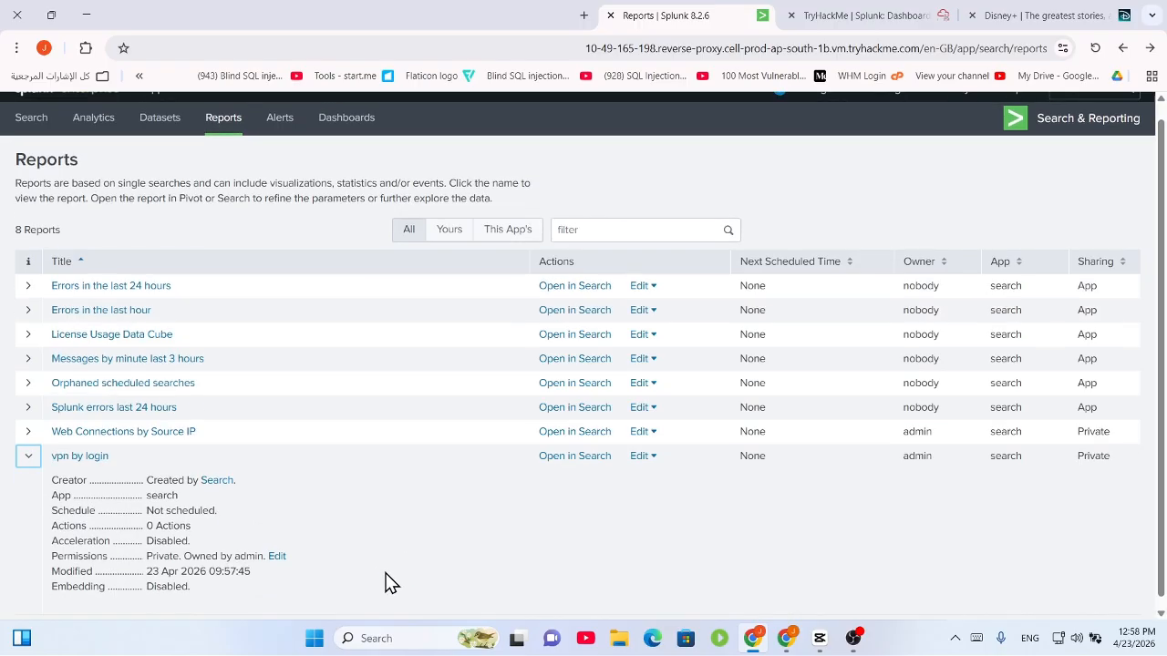
left_click_drag(208, 496, 148, 500)
scroll(369, 538, "up", 2)
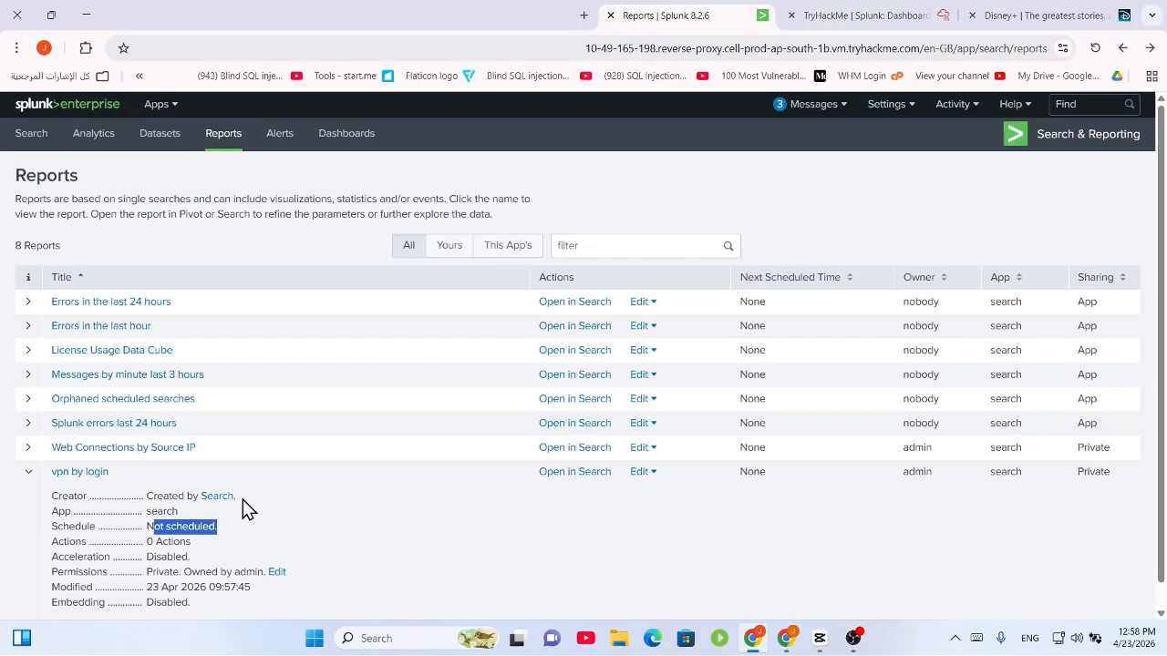
Open the "vpn by login" report and change its permissions to display for All apps
left_click(95, 473)
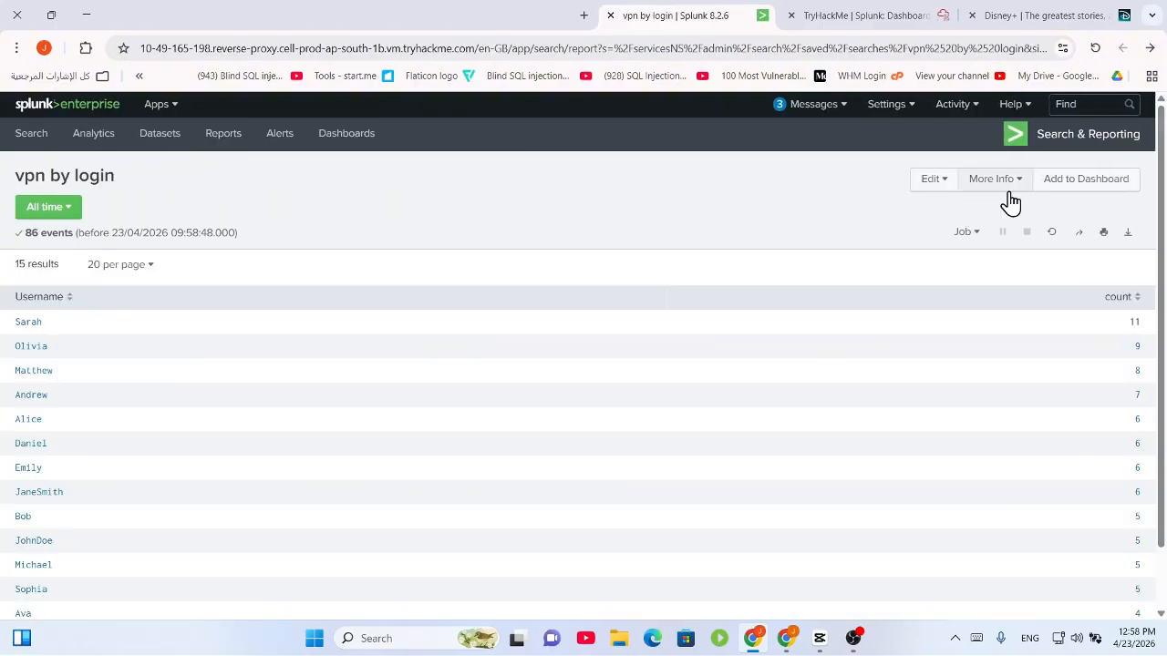
left_click(1014, 182)
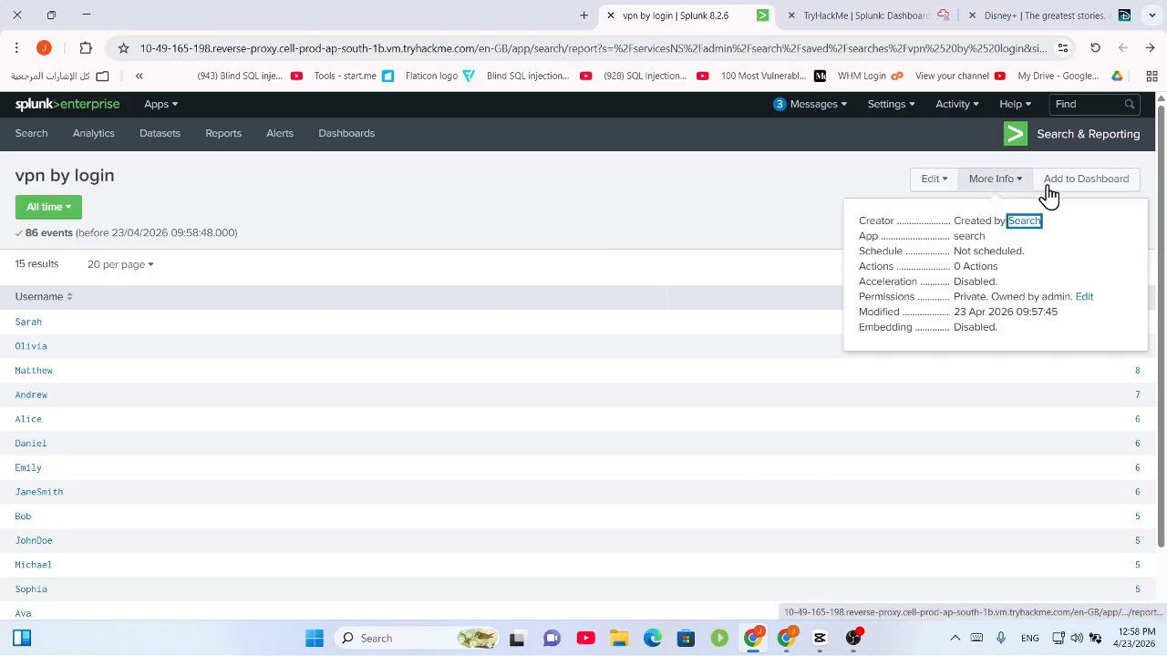
left_click(1084, 297)
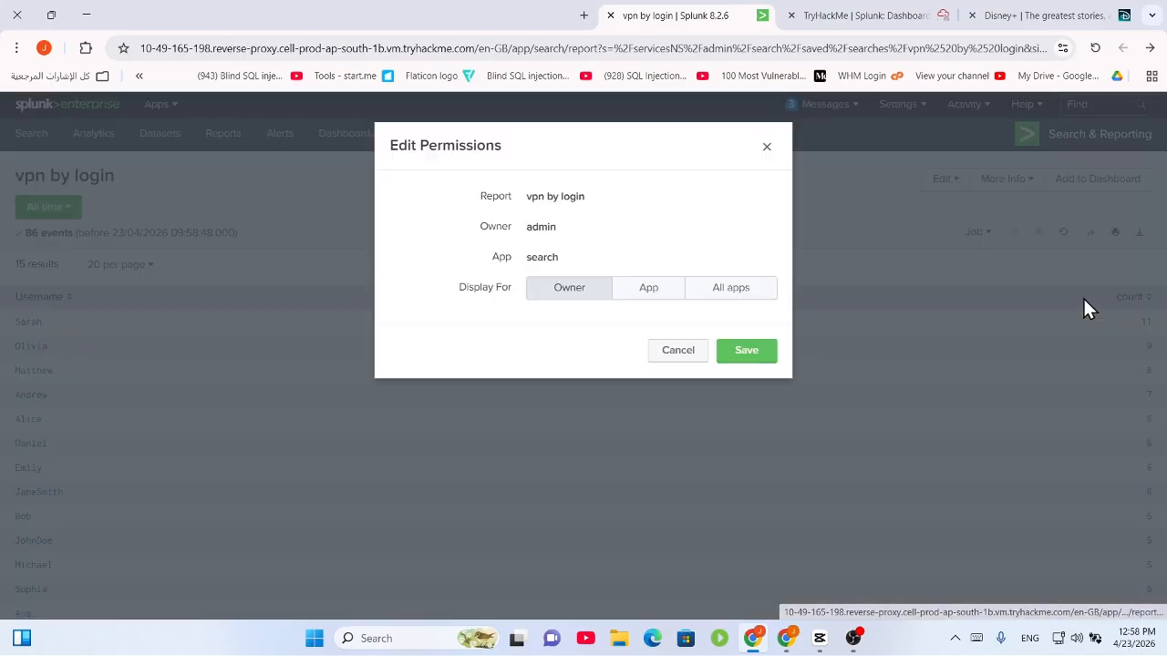
left_click(728, 290)
left_click(758, 357)
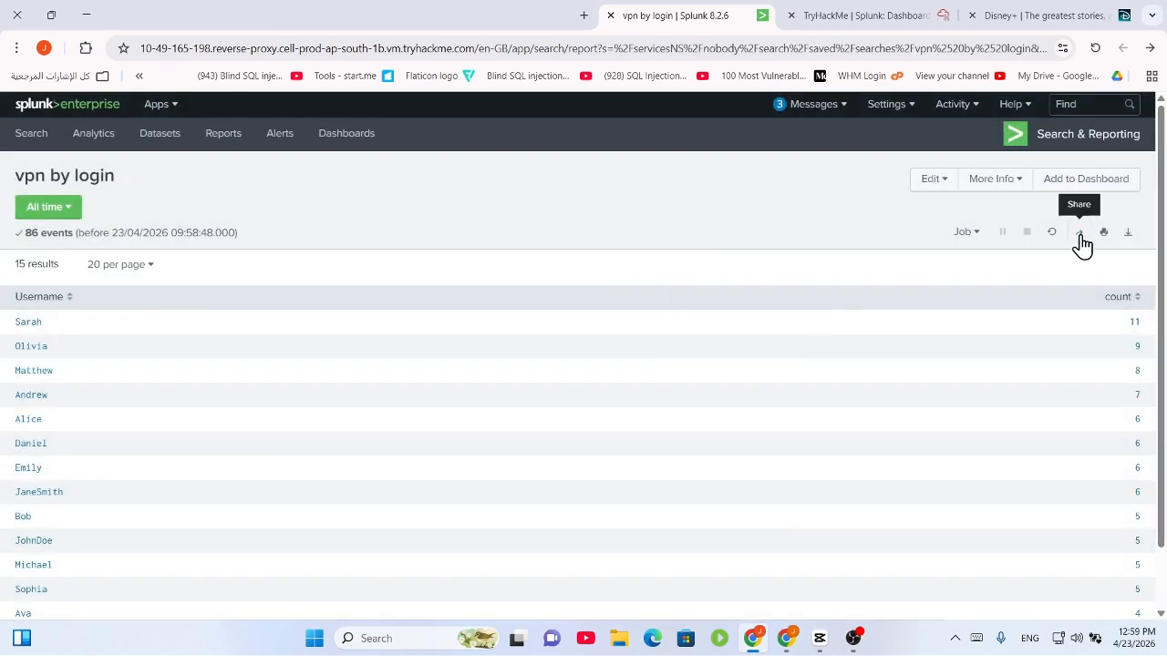
Check the report's updated permission details and its available editing options
left_click(990, 182)
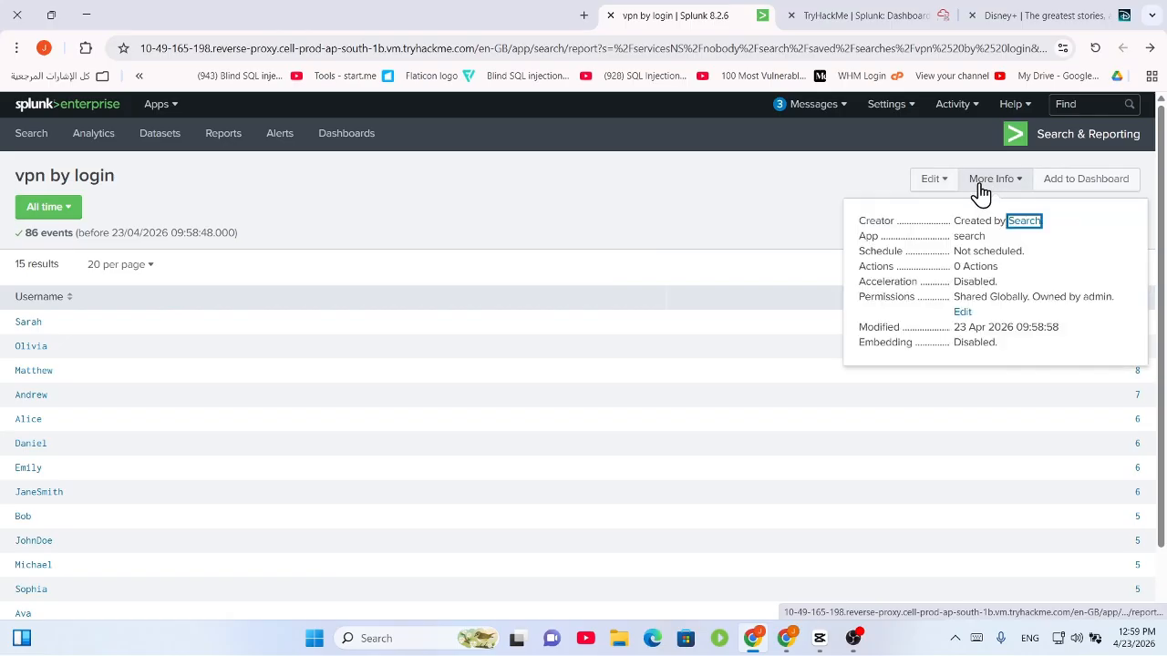
left_click(939, 182)
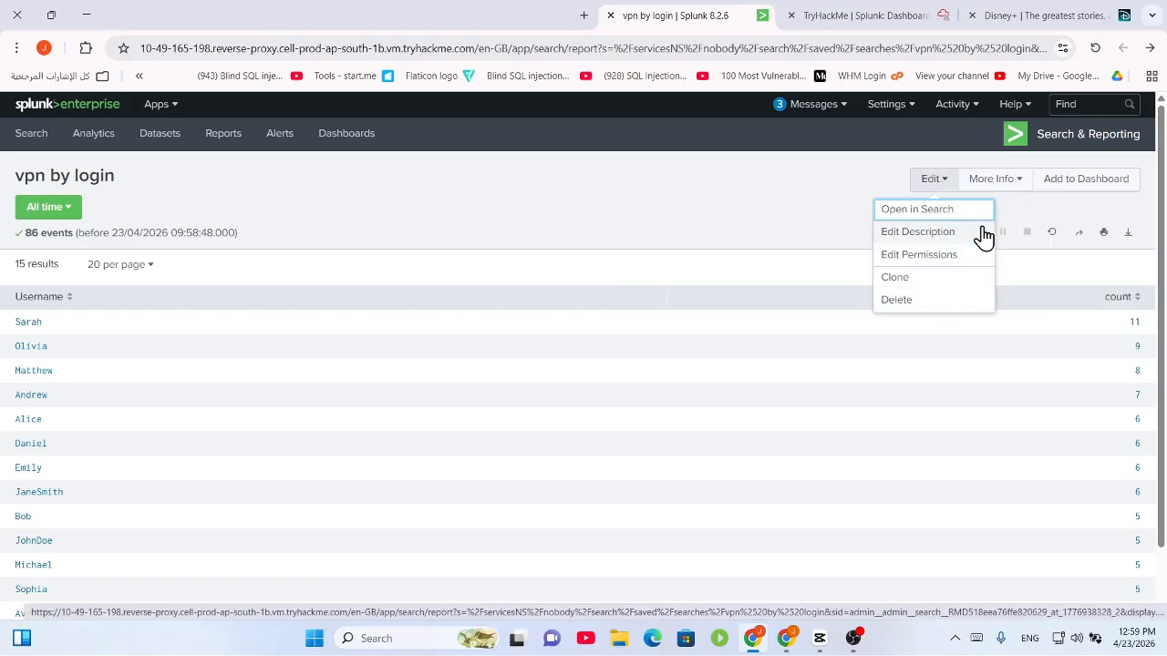
left_click(1003, 182)
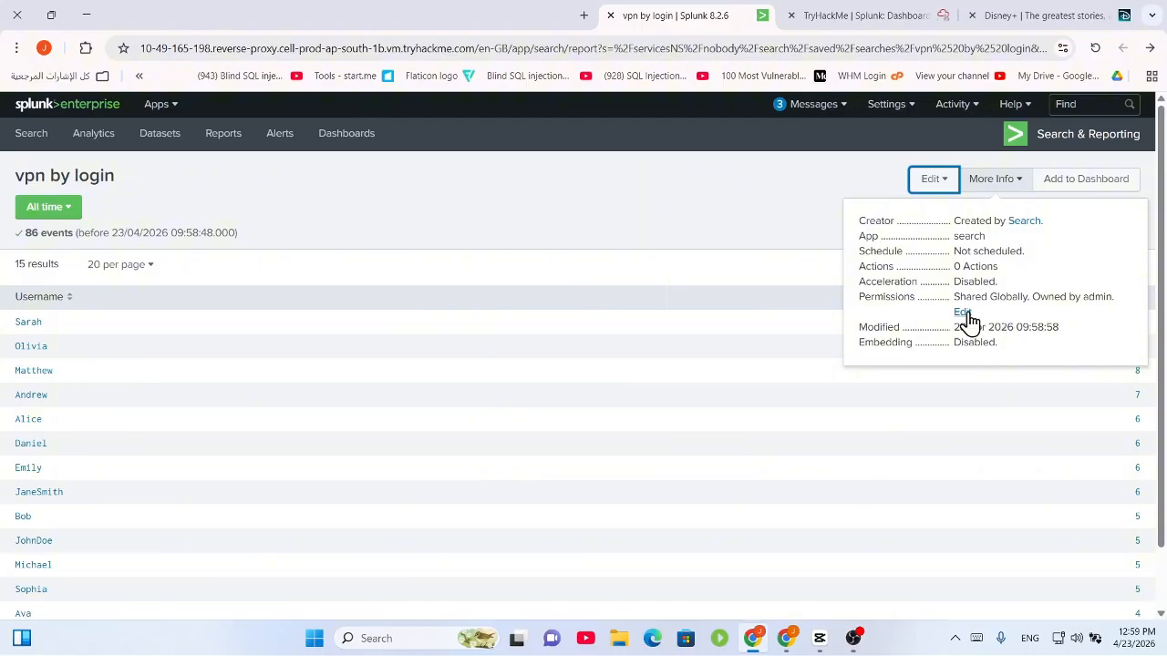
Review the options for saving the report as a dashboard panel, and leave without saving
left_click(1094, 177)
left_click(1062, 189)
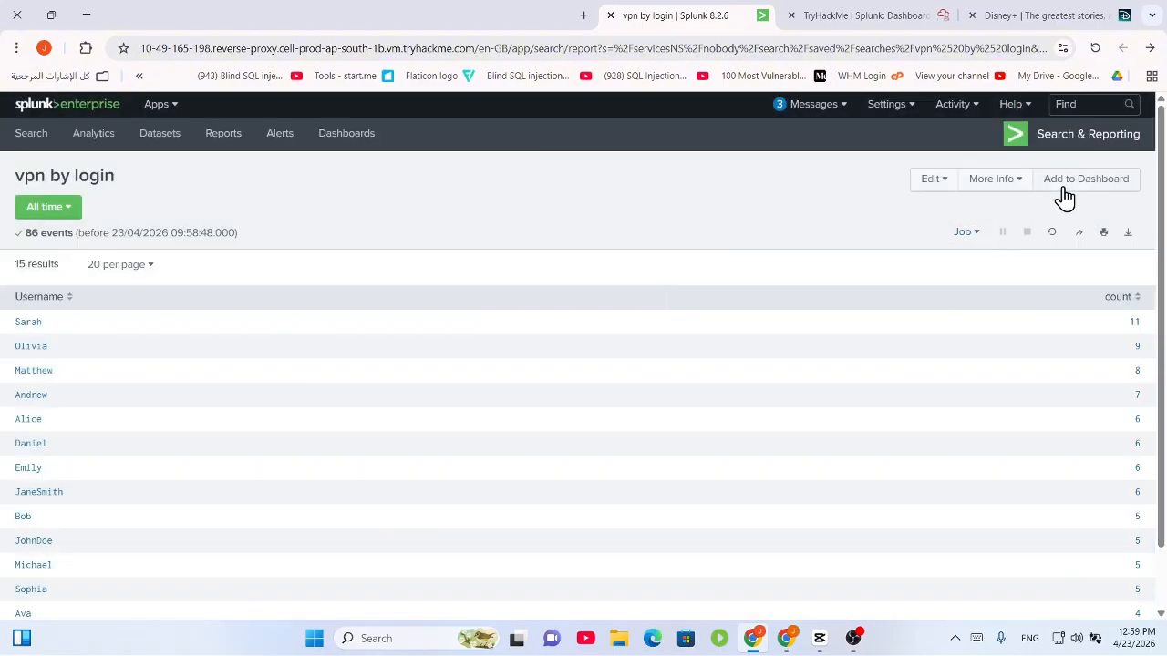
left_click(1064, 189)
scroll(624, 323, "down", 1)
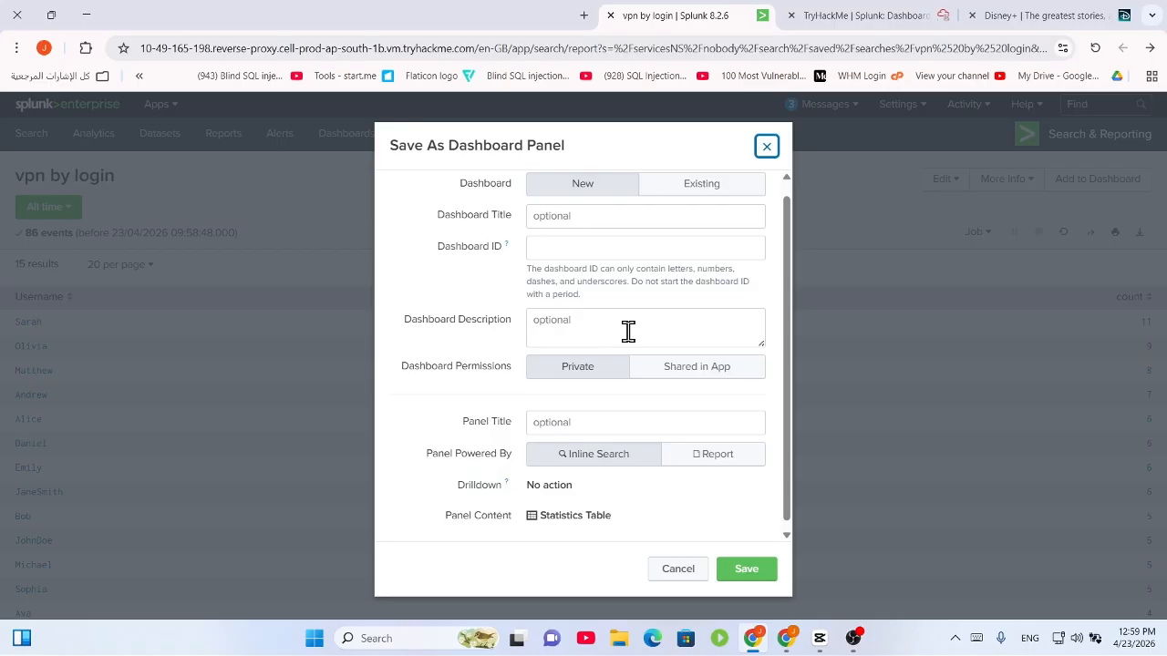
left_click(766, 147)
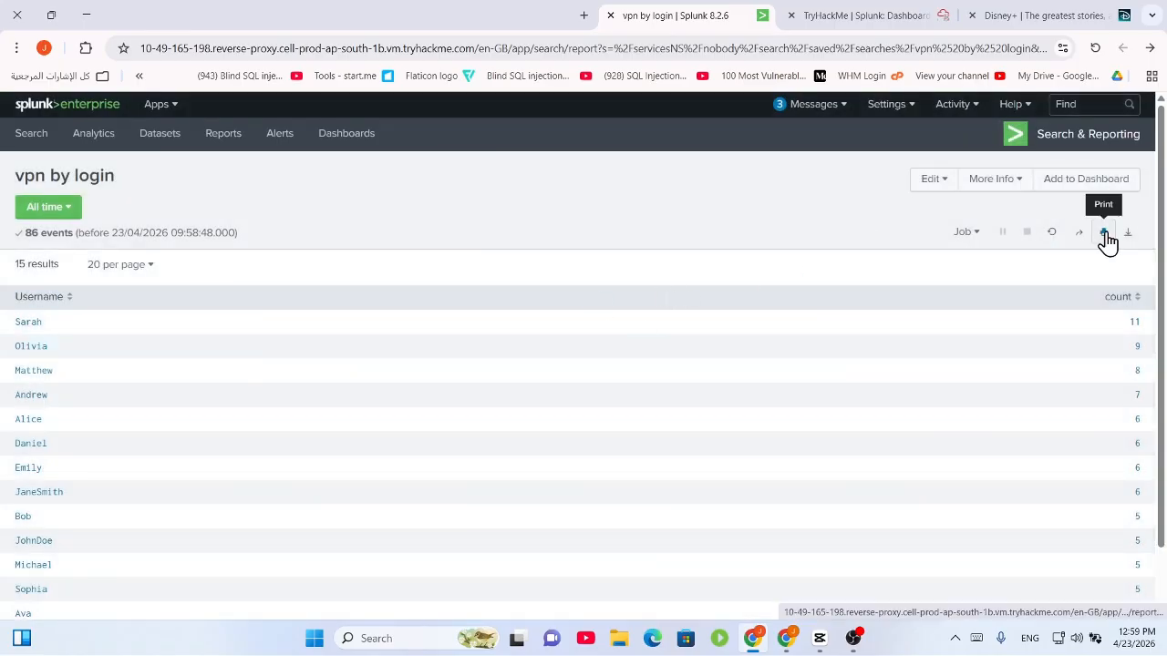
Check the report job's read permissions and lifetime options again without changing them
left_click(963, 237)
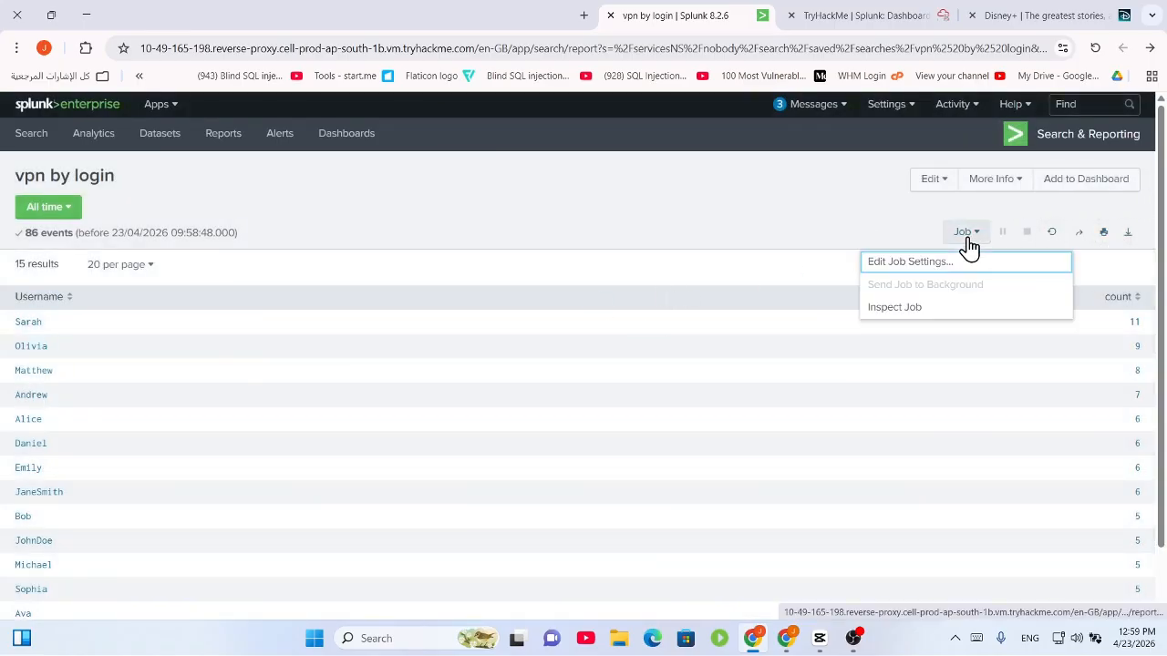
left_click(936, 264)
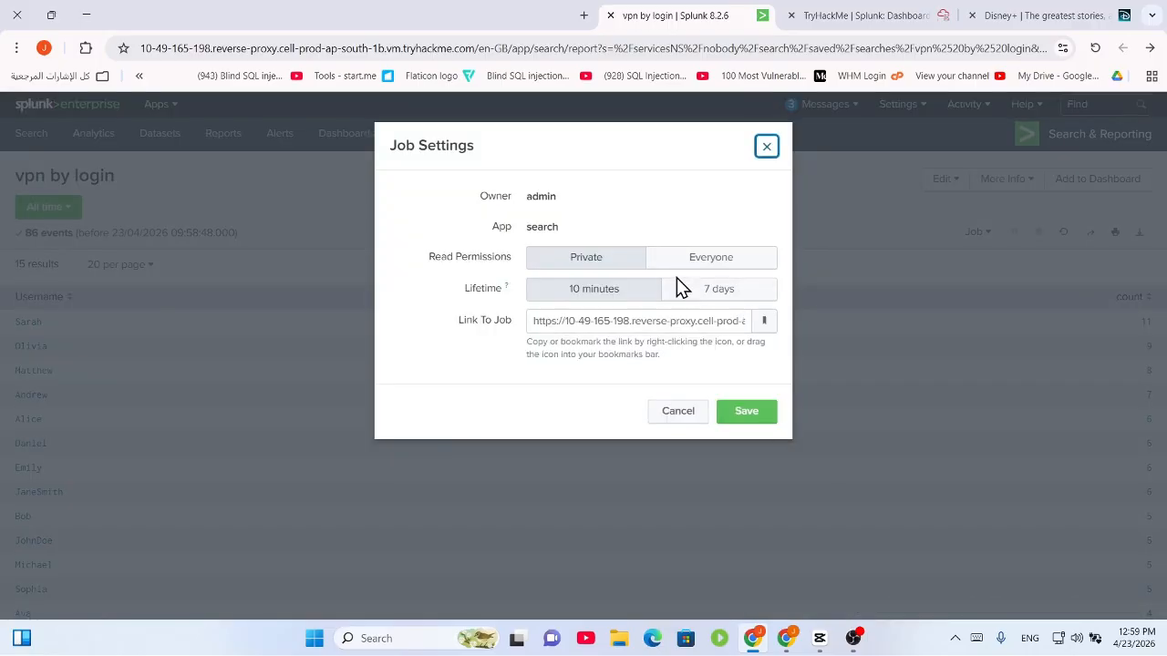
left_click(767, 151)
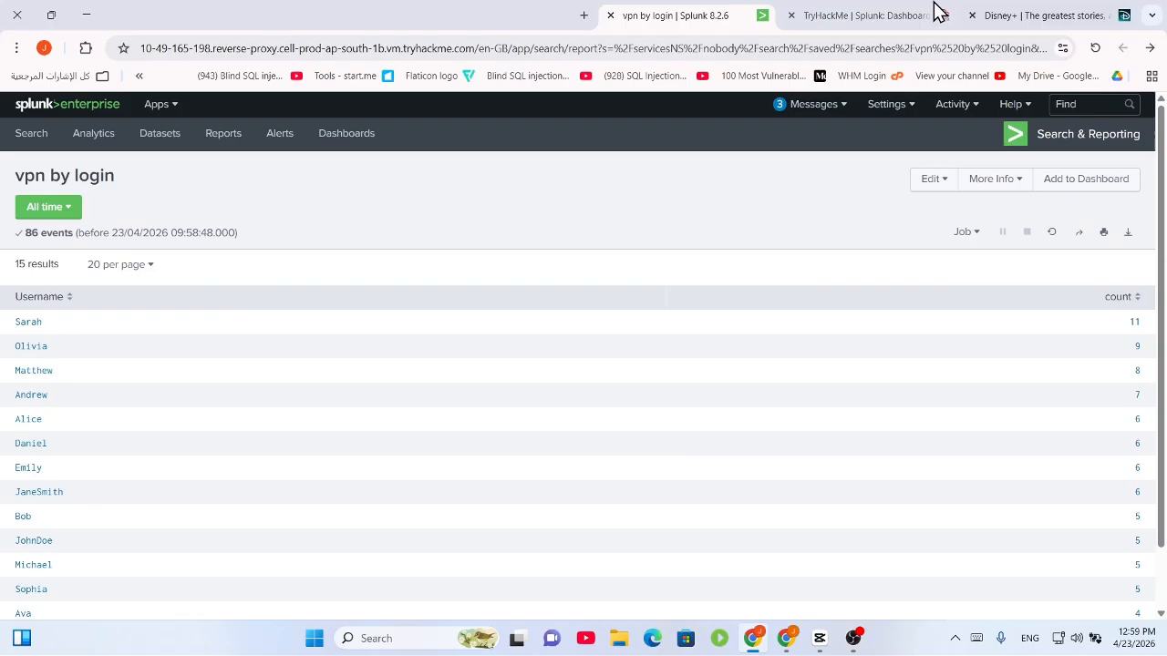
Switch to the TryHackMe room and read the Task 2 guidance on saving and viewing the report
left_click(939, 13)
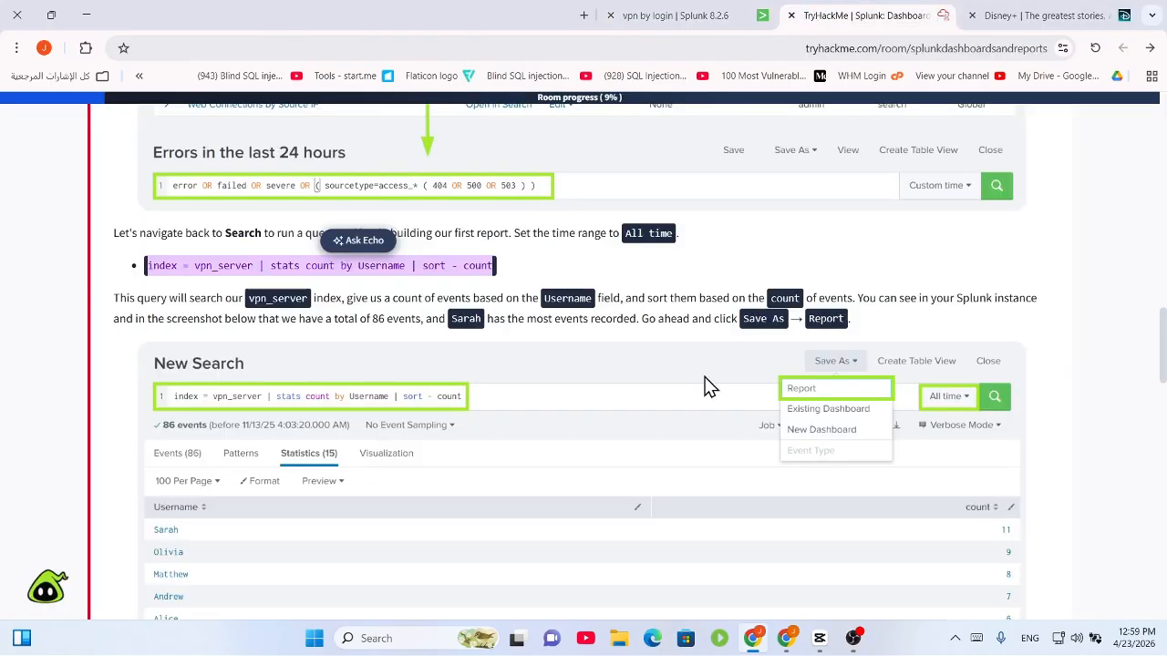
scroll(853, 433, "down", 8)
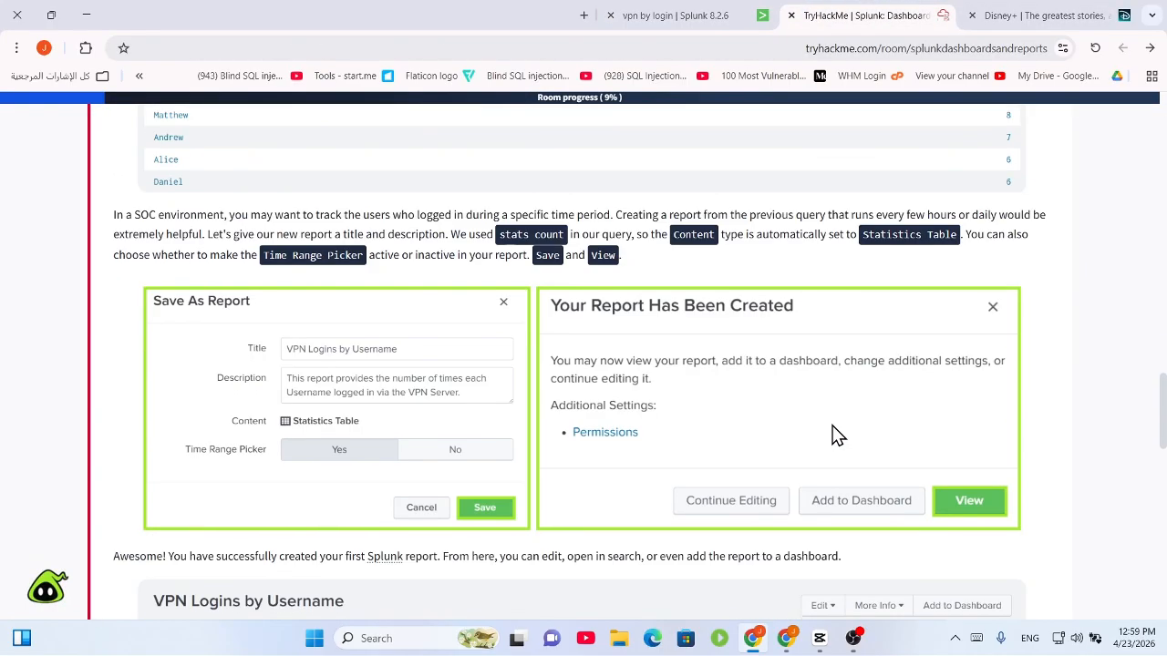
scroll(823, 425, "up", 2)
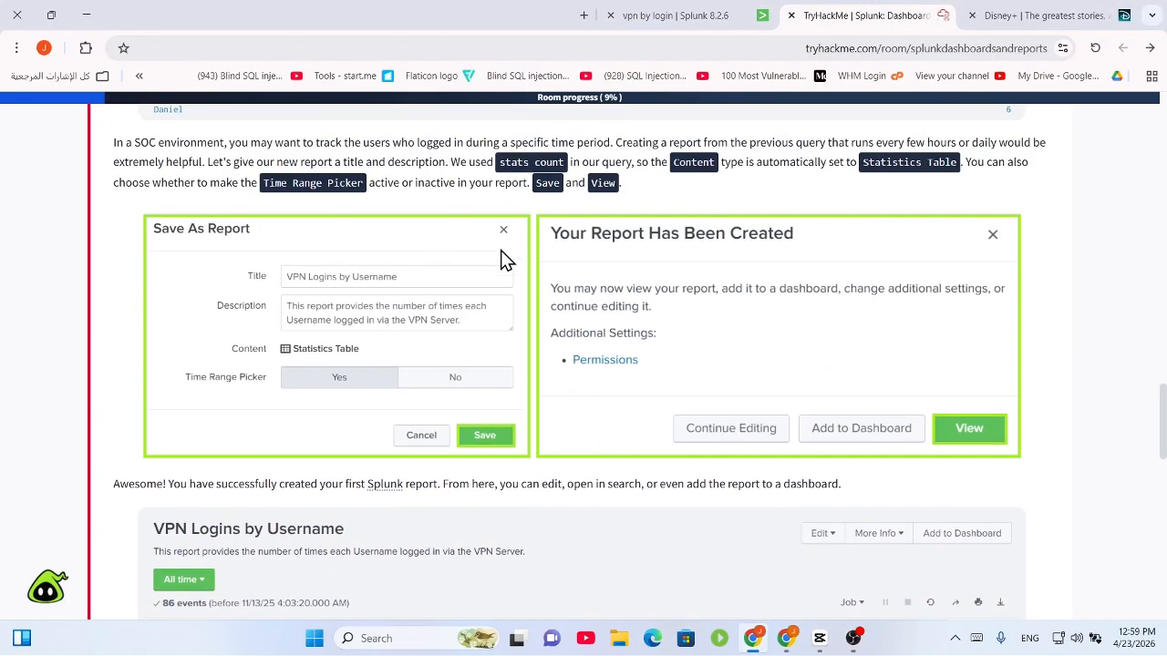
Read the Task 2 guidance on viewing and scheduling a report, comparing it with the saved vpn by login report
scroll(843, 438, "down", 3)
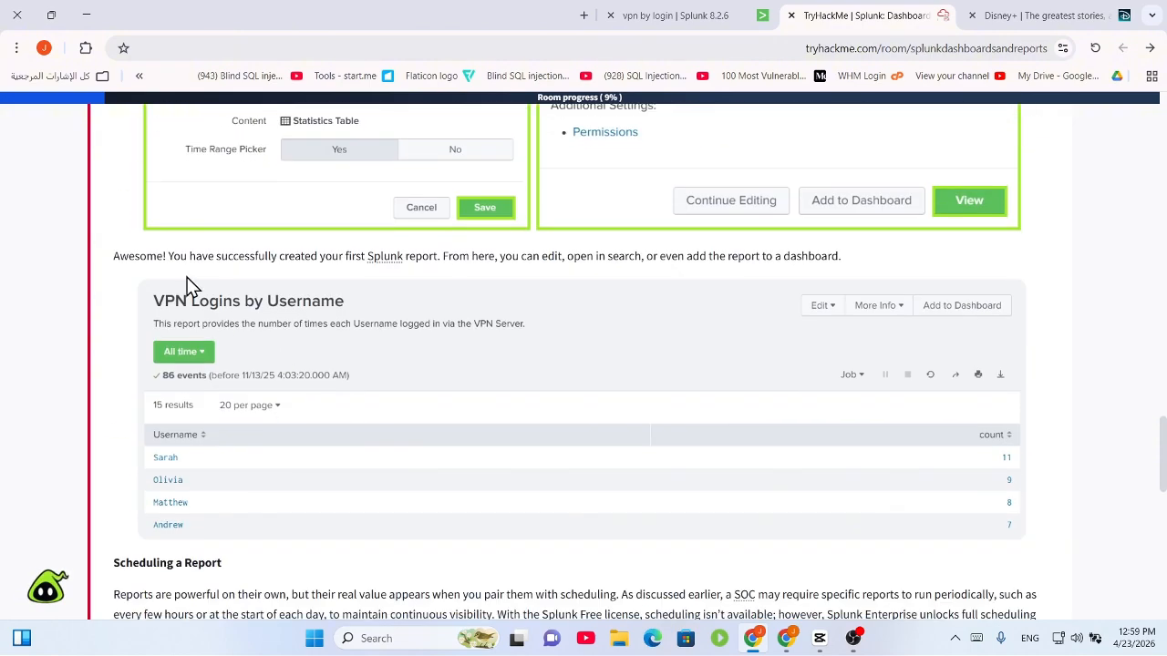
scroll(669, 399, "down", 3)
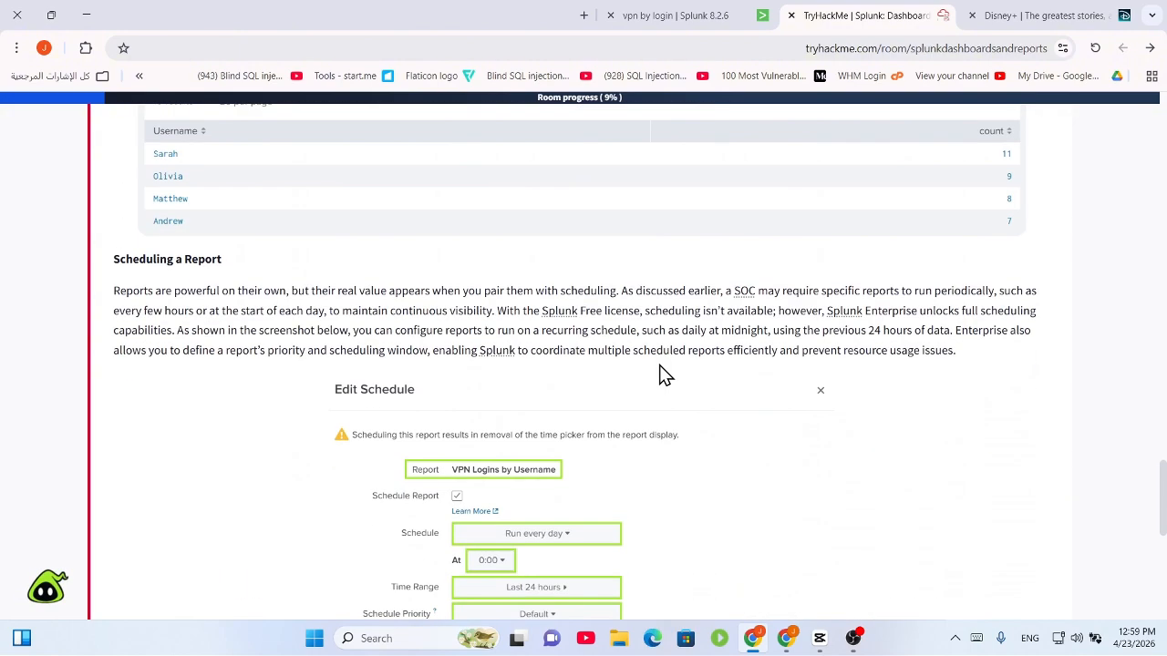
scroll(644, 376, "up", 1)
scroll(644, 381, "up", 2)
scroll(568, 432, "down", 2)
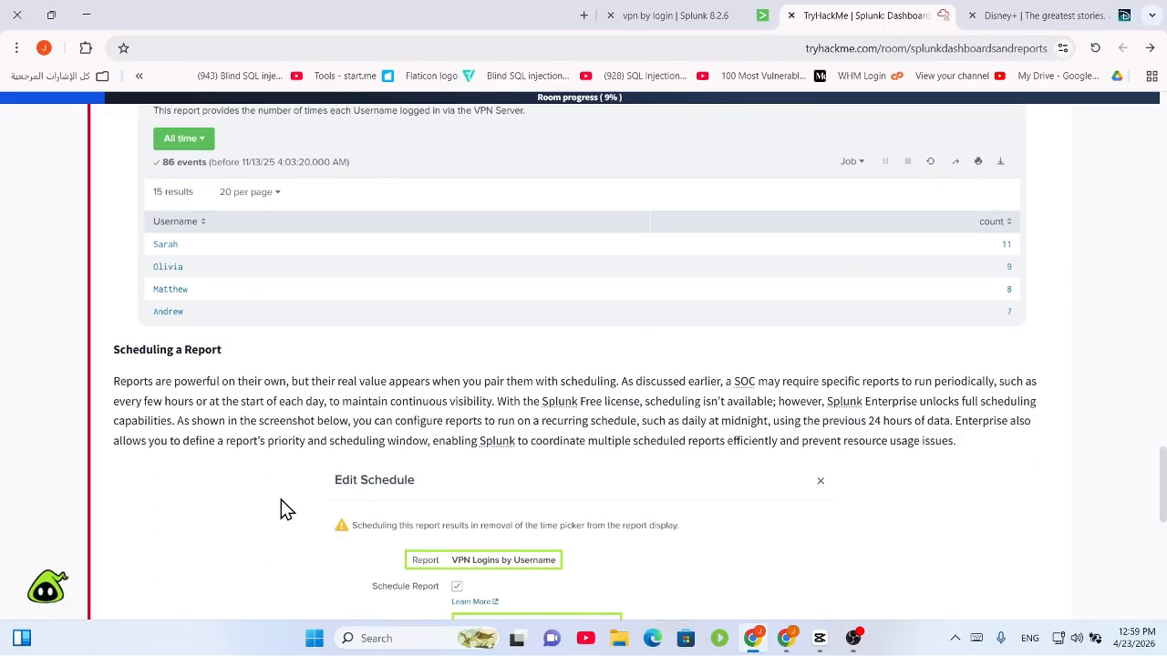
left_click_drag(221, 385, 421, 367)
scroll(527, 403, "down", 3)
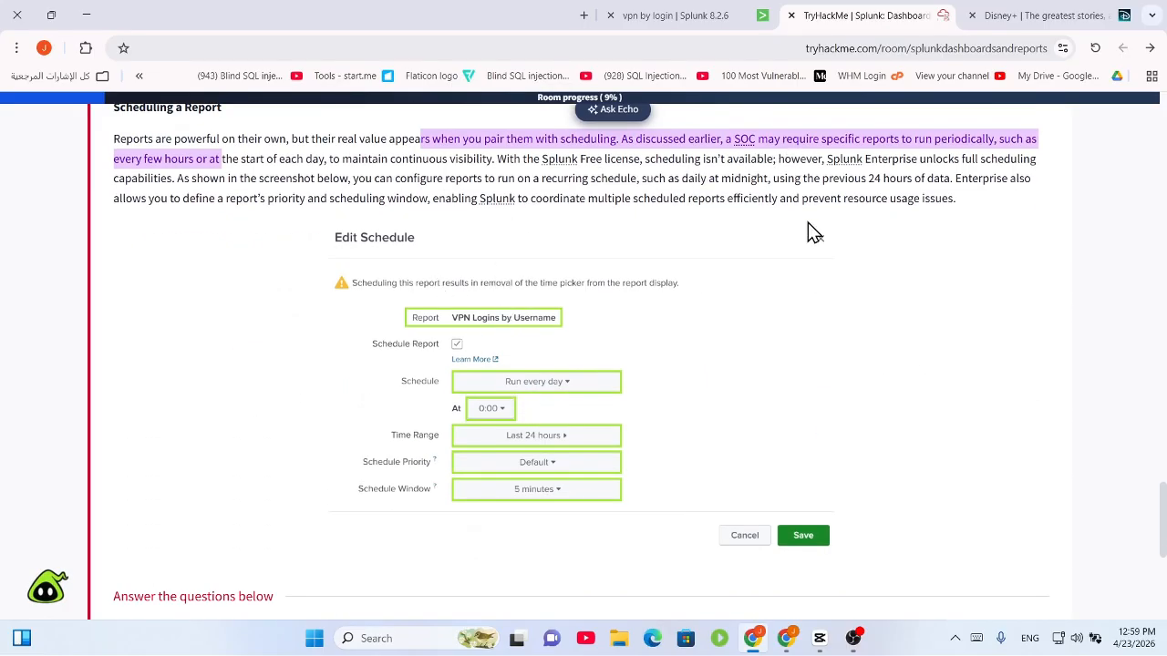
left_click(773, 191)
left_click(623, 12)
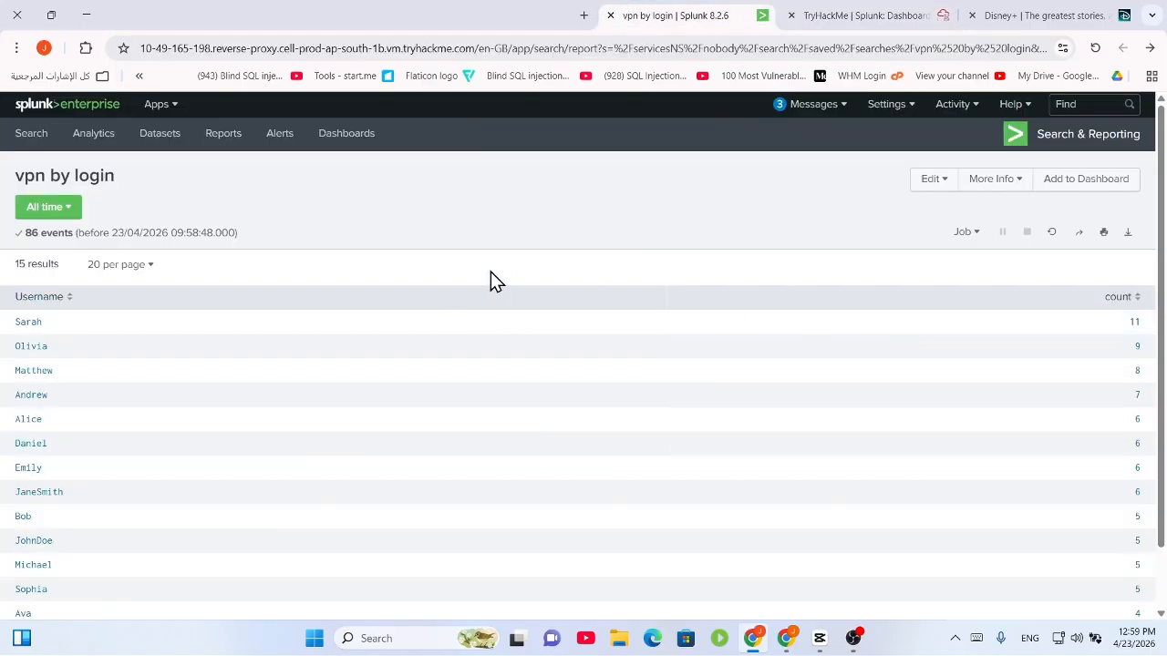
left_click(862, 16)
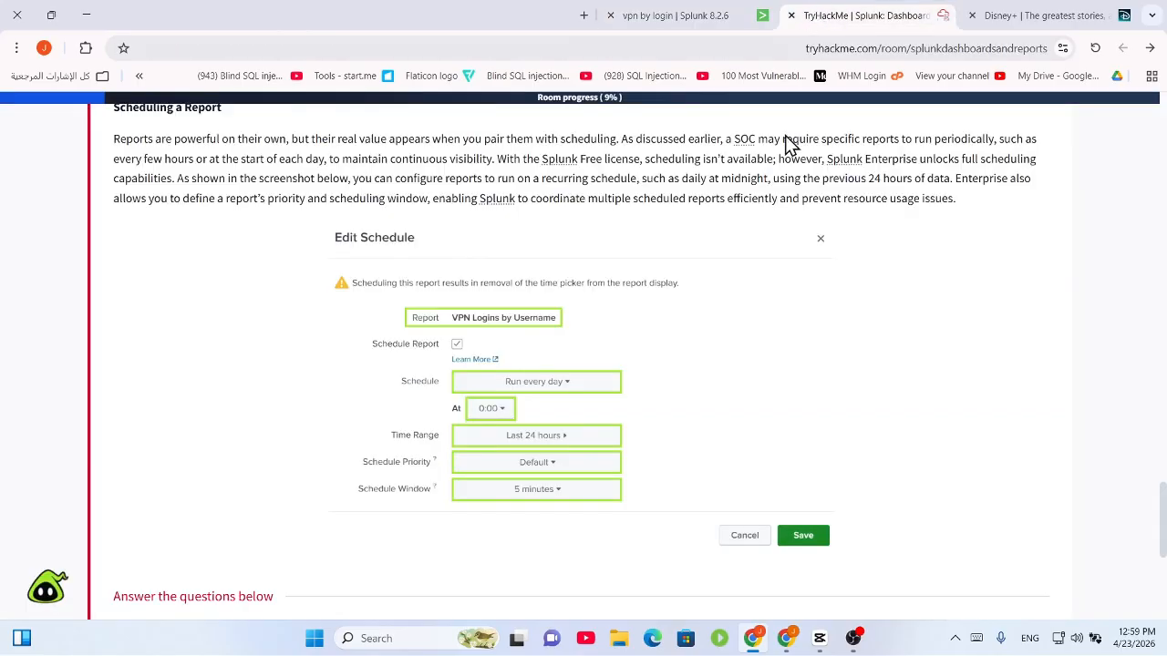
scroll(551, 329, "up", 2)
left_click(674, 15)
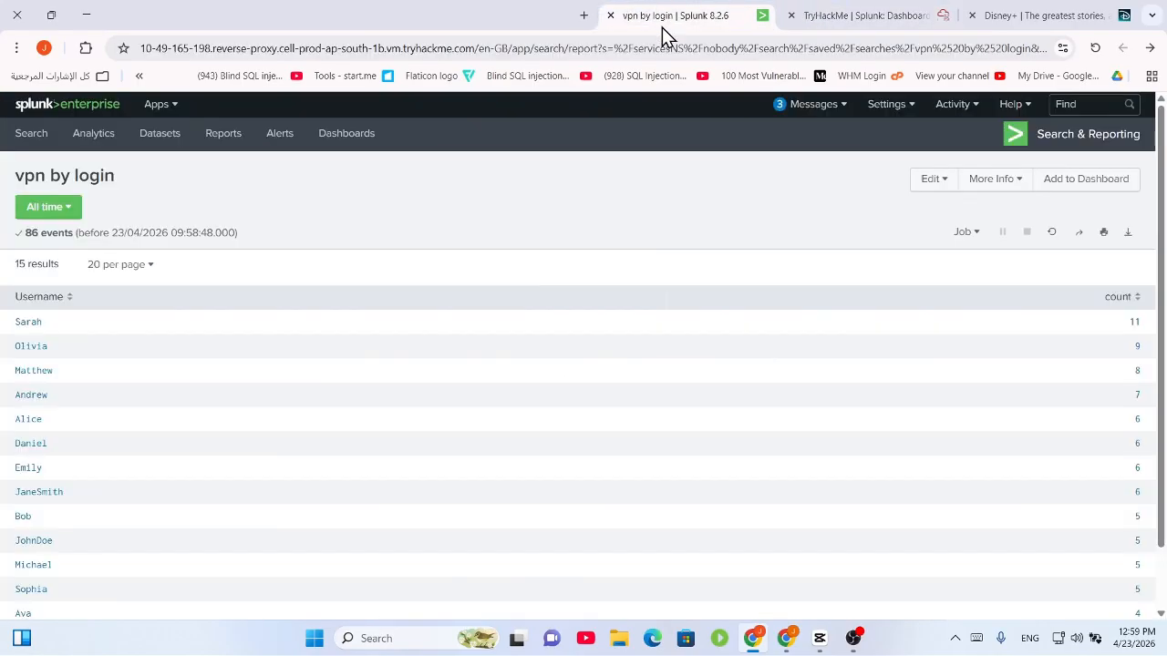
key("ctrl+Tab")
Read the first Task 2 question about the Source_IP with the most events in the Web Connections by Source IP report
scroll(485, 516, "down", 5)
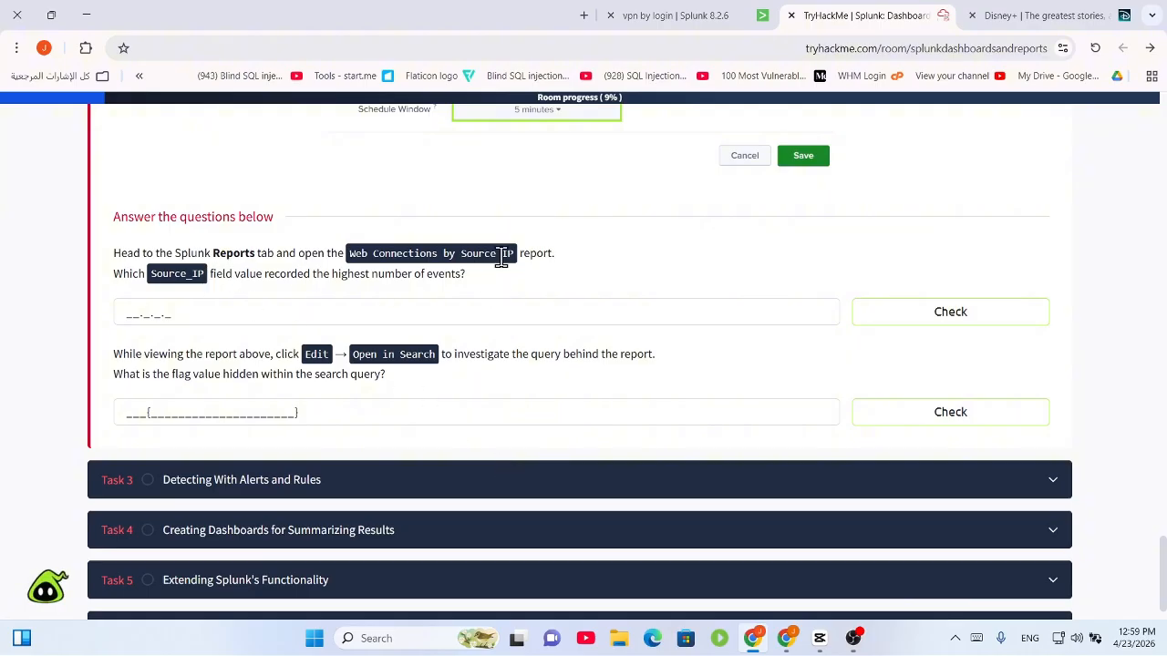
scroll(524, 221, "up", 3)
scroll(511, 328, "up", 2)
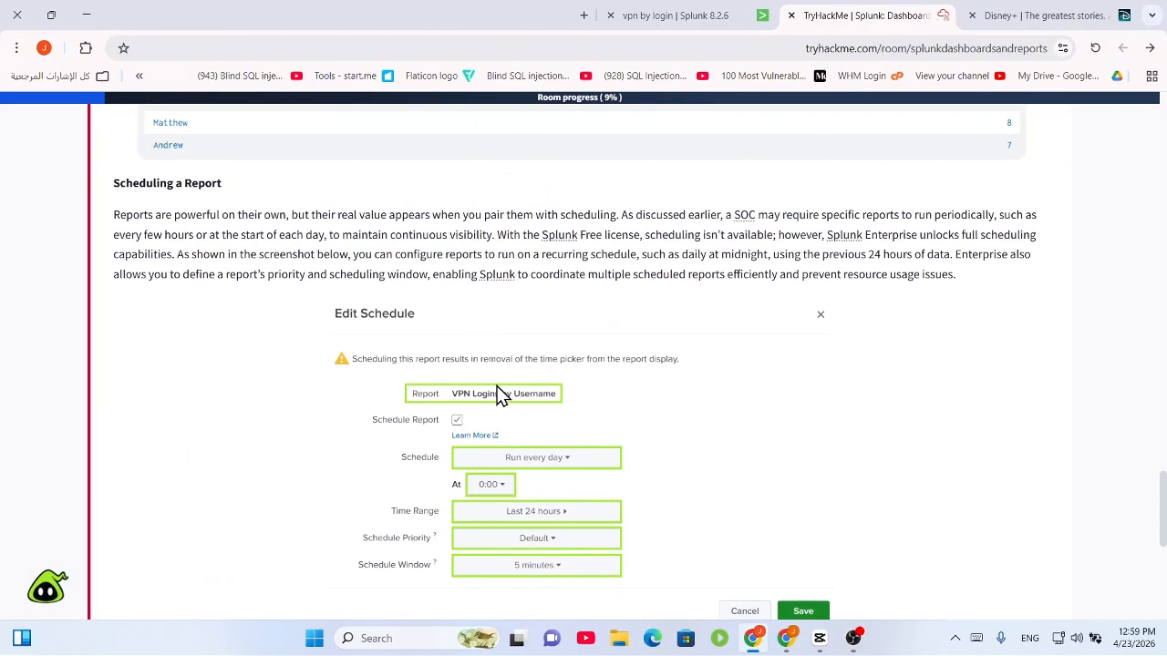
scroll(538, 451, "down", 5)
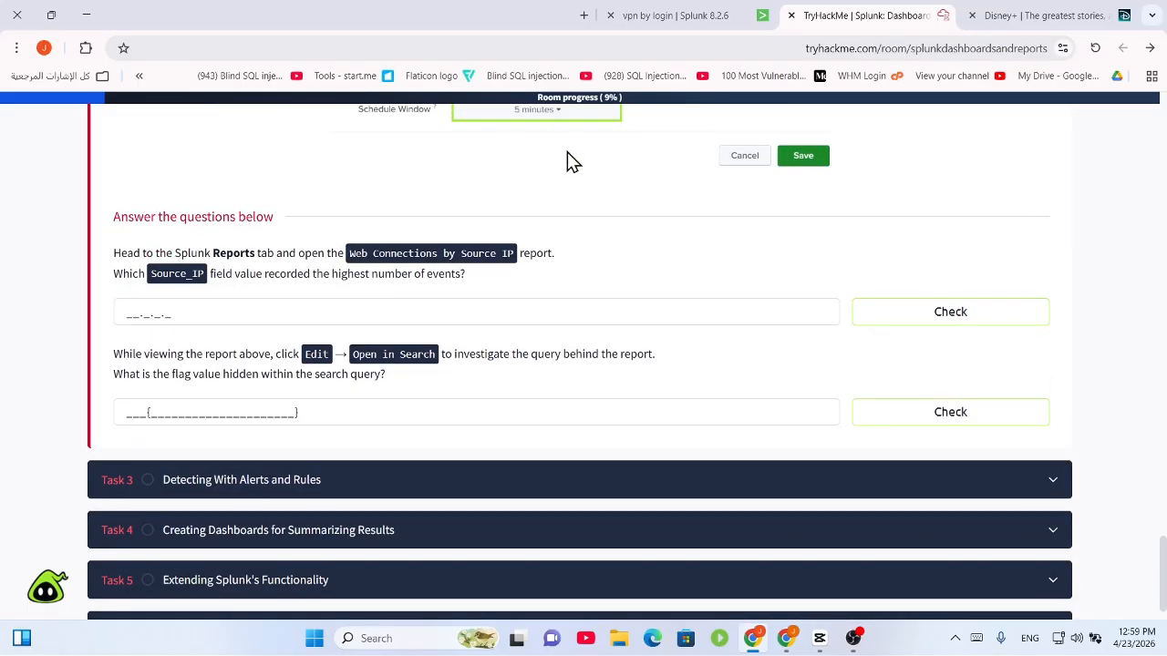
scroll(567, 155, "up", 4)
scroll(591, 308, "down", 5)
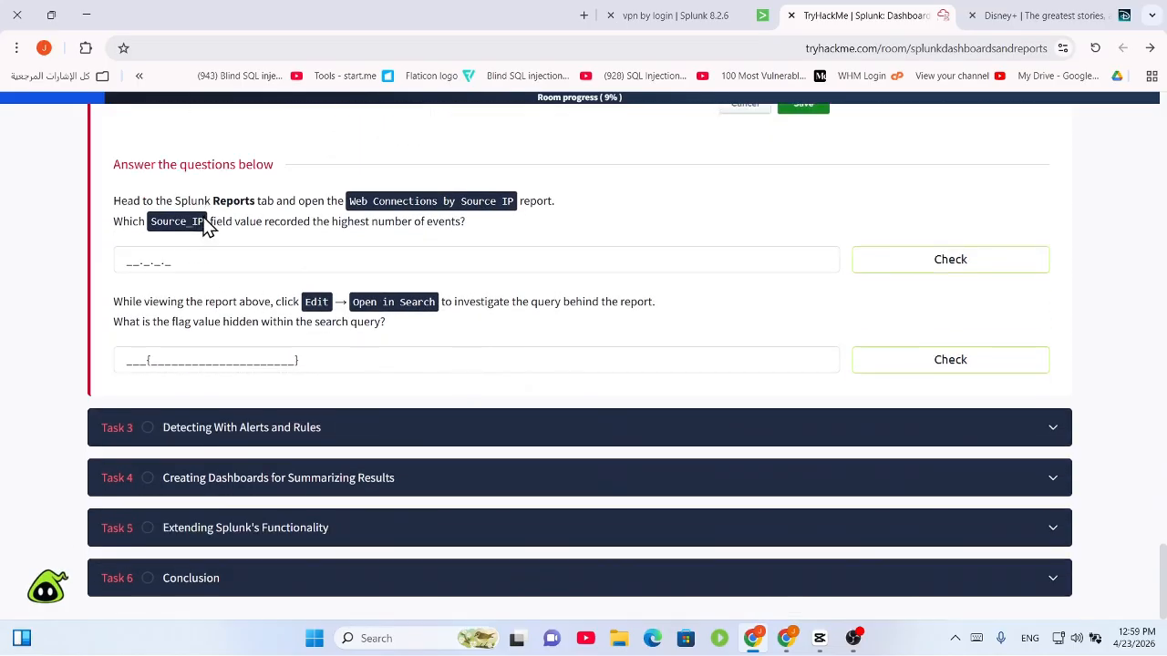
left_click_drag(216, 201, 331, 197)
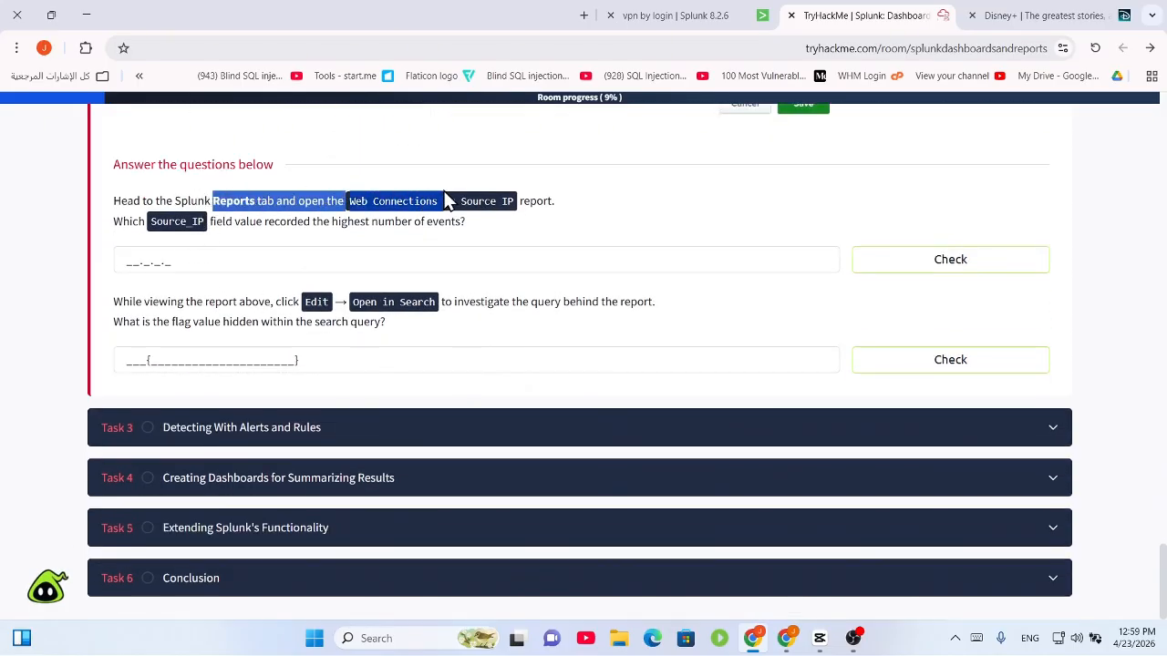
left_click(457, 225)
left_click_drag(516, 201, 332, 204)
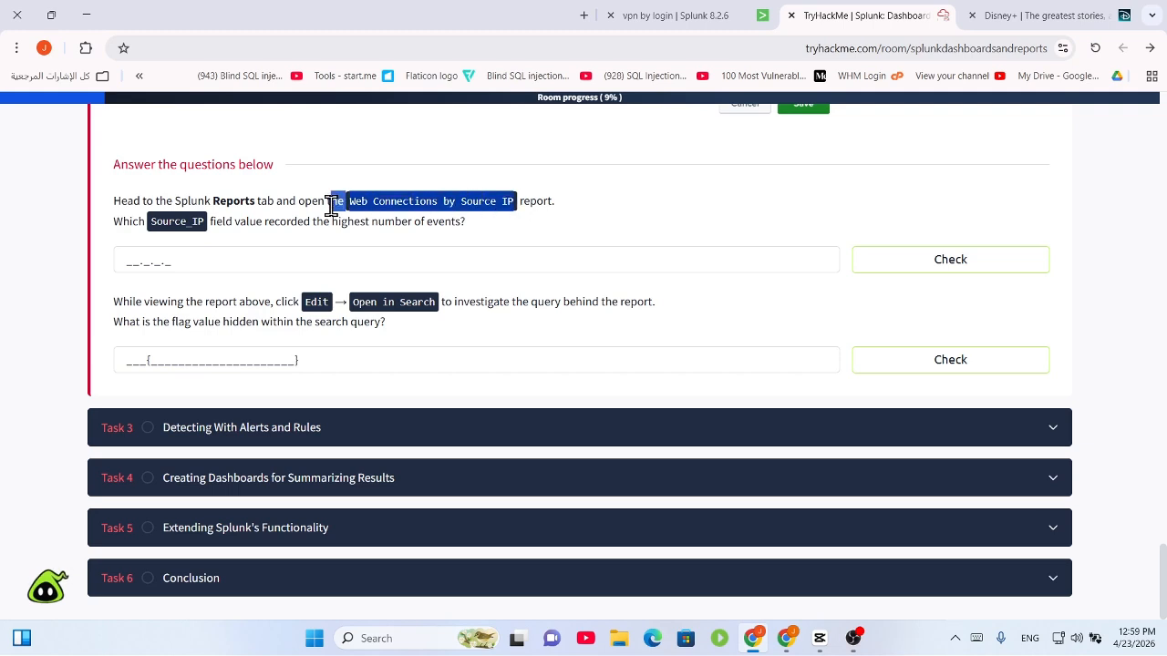
left_click_drag(263, 222, 477, 233)
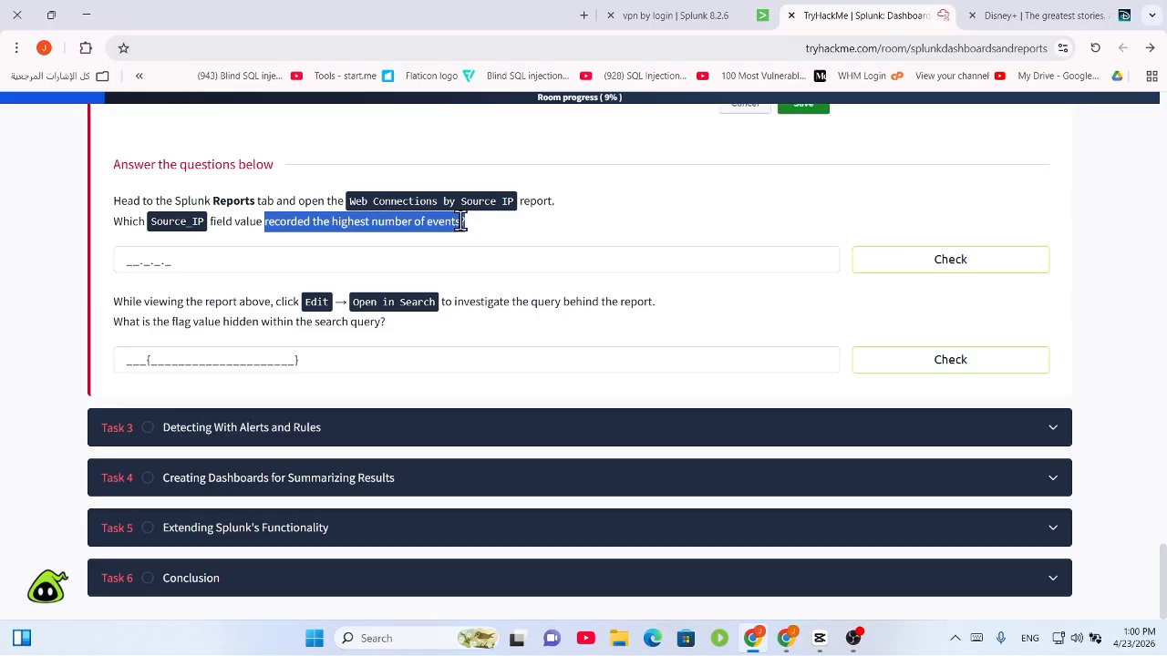
Switch to Splunk and open the Web Connections by Source IP report from the saved reports
left_click(720, 16)
scroll(157, 256, "down", 1)
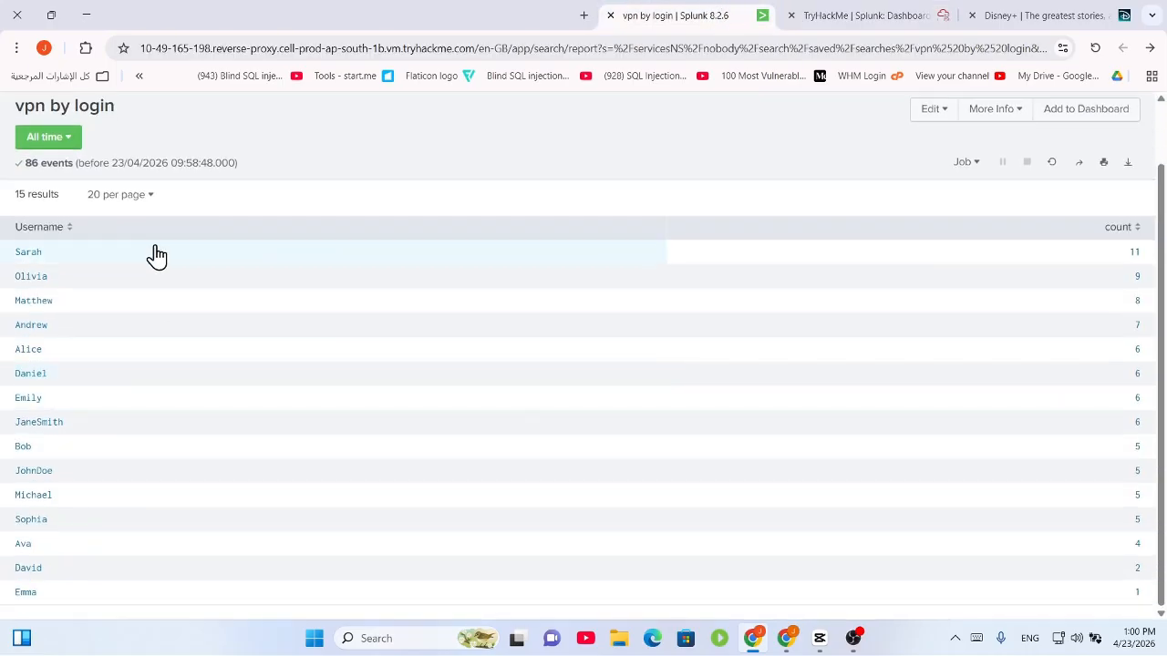
scroll(151, 219, "up", 2)
left_click(253, 136)
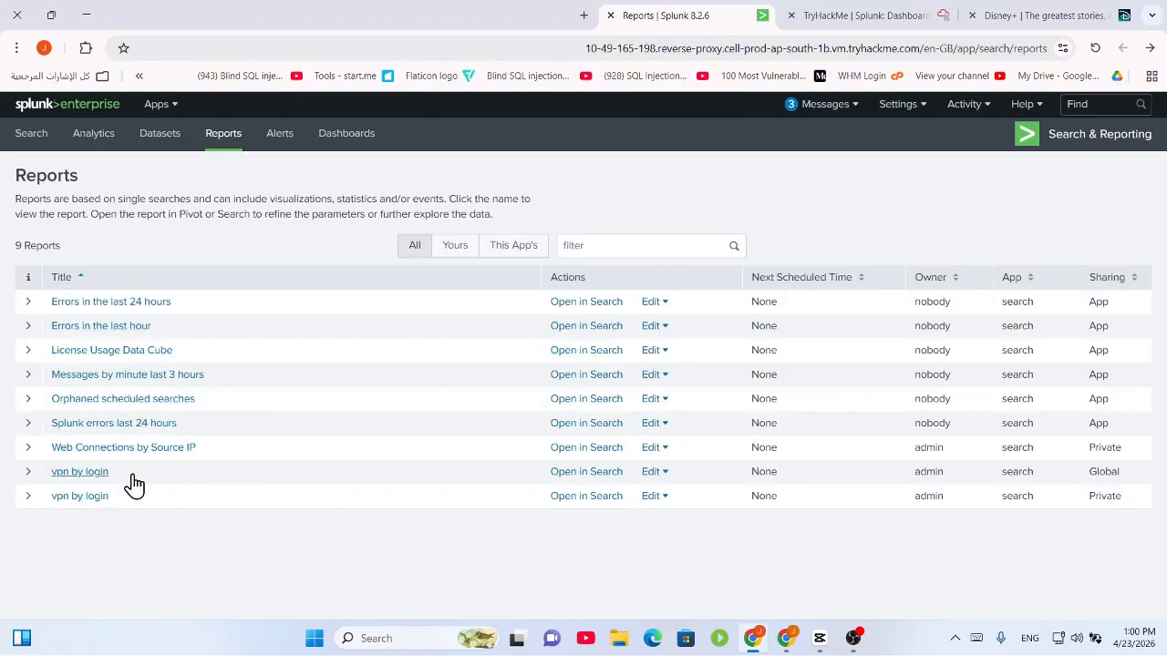
left_click(146, 451)
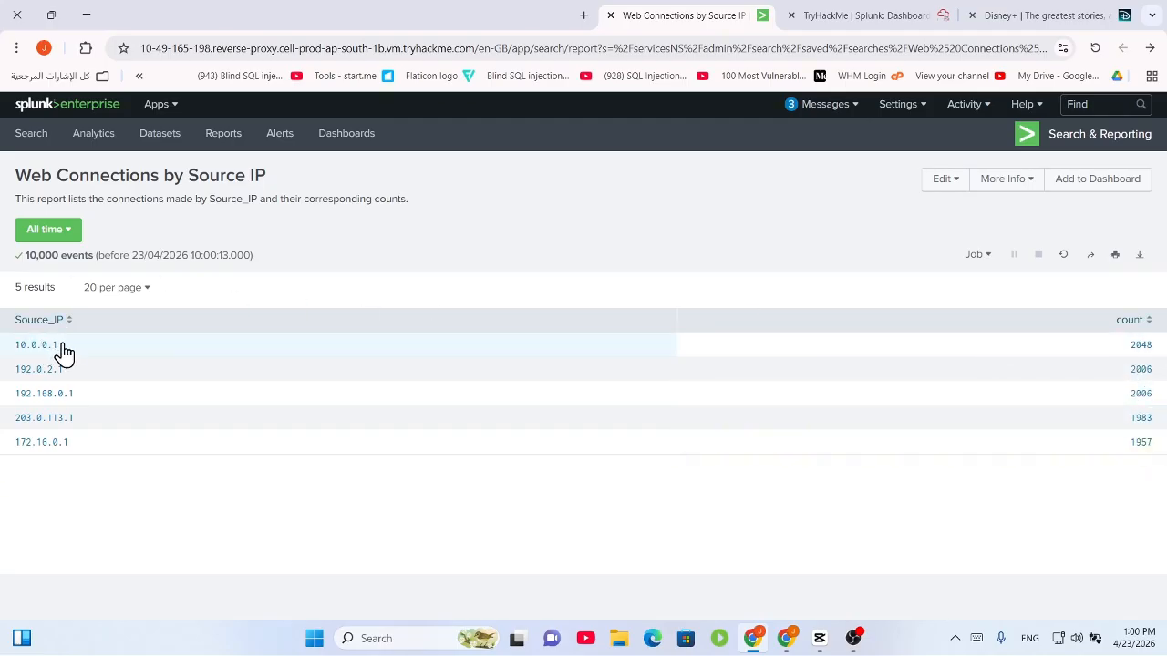
Copy the Source_IP value 10.0.0.1 from the report and submit it as the answer to the first Task 2 question in TryHackMe
left_click_drag(62, 351, 16, 347)
right_click(18, 350)
left_click(170, 363)
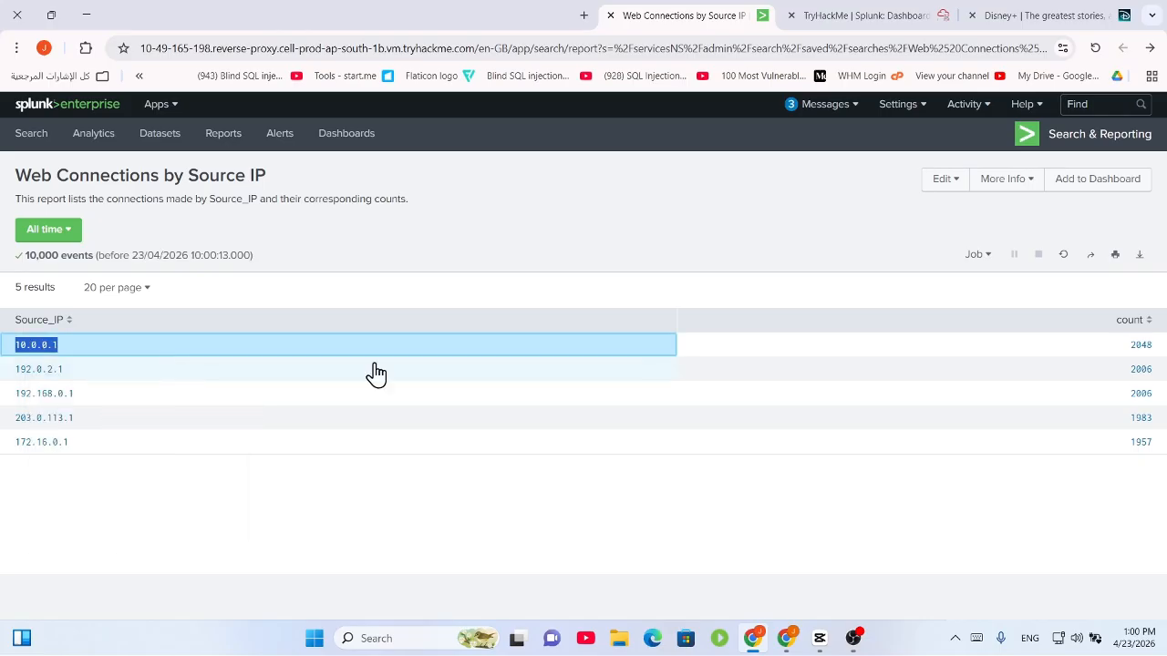
left_click(885, 9)
left_click(219, 264)
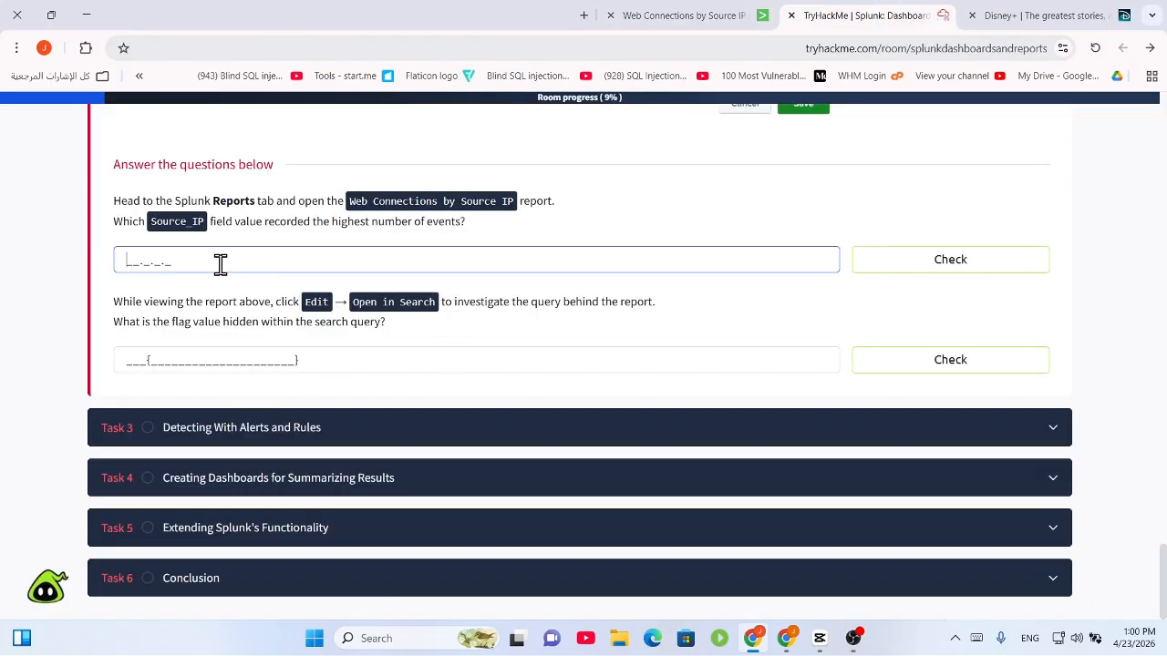
right_click(219, 264)
left_click(172, 415)
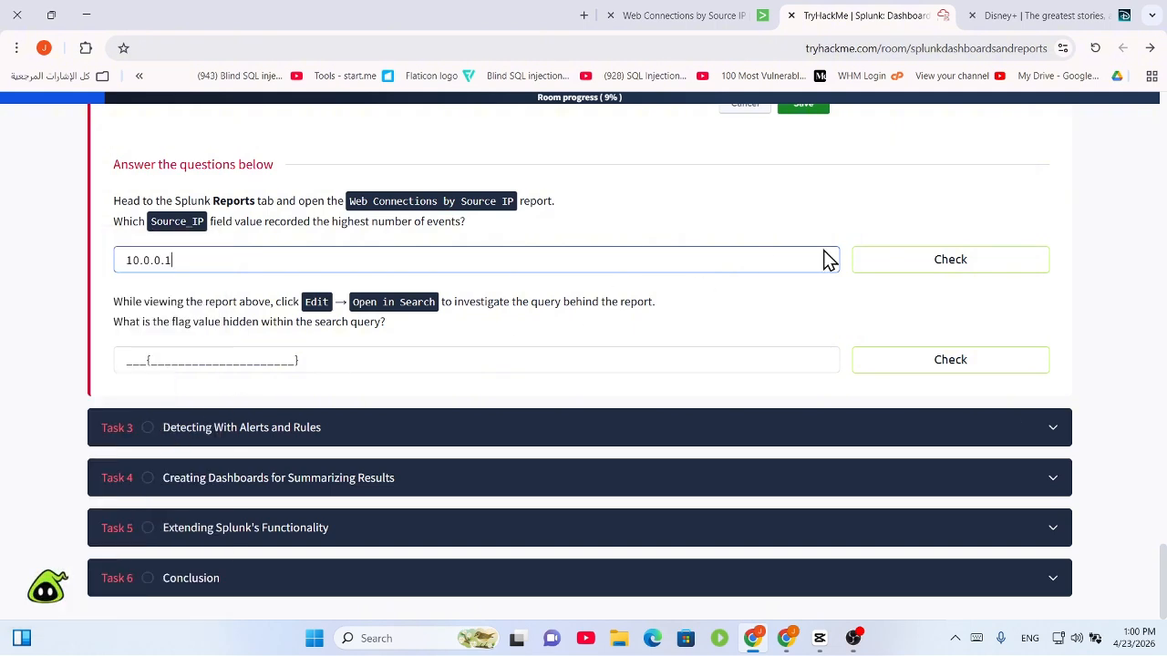
left_click(1008, 267)
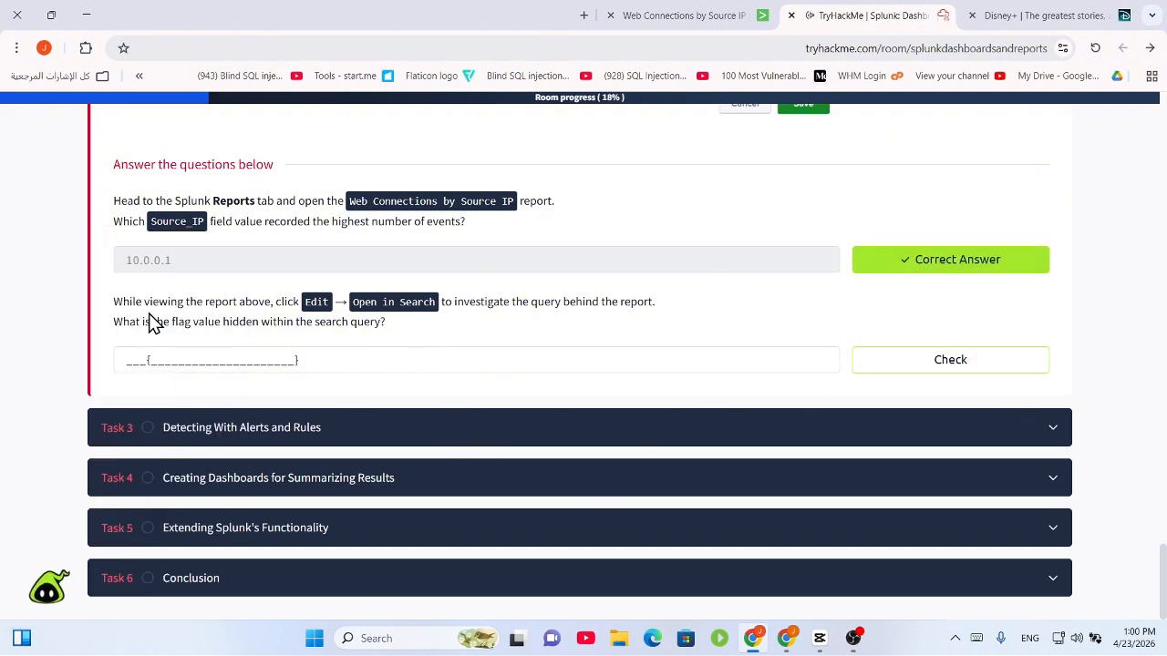
Read the second Task 2 question about the flag hidden in the report's query, and return to the report in Splunk
left_click_drag(168, 302, 616, 299)
left_click(357, 317)
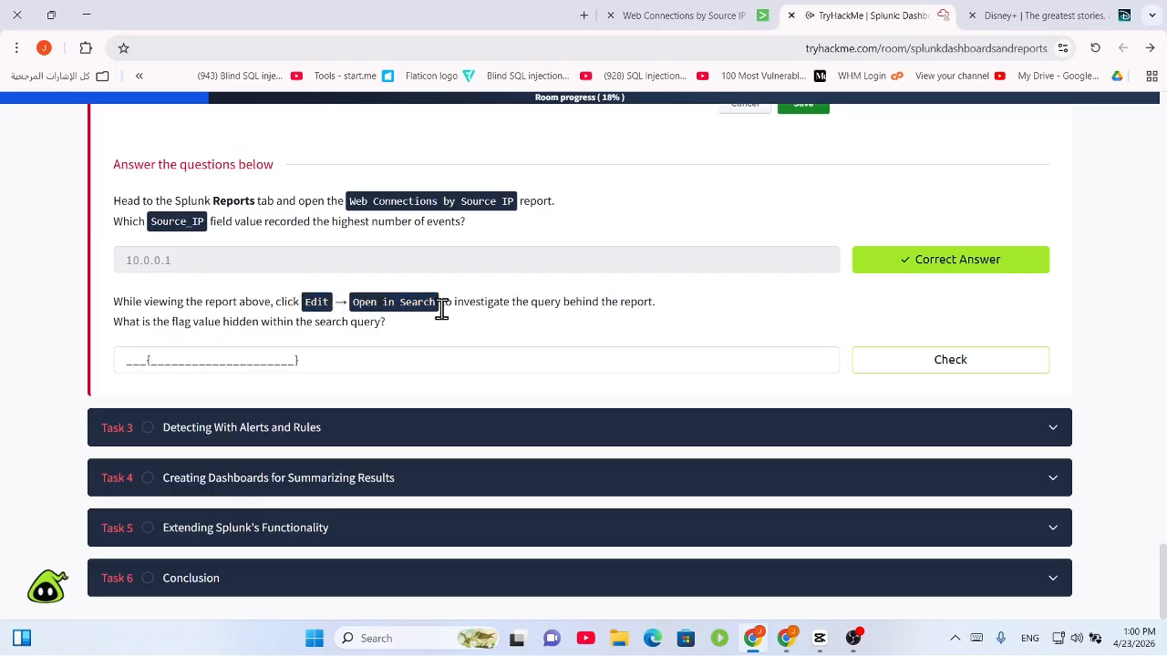
left_click_drag(444, 302, 652, 319)
left_click(645, 300)
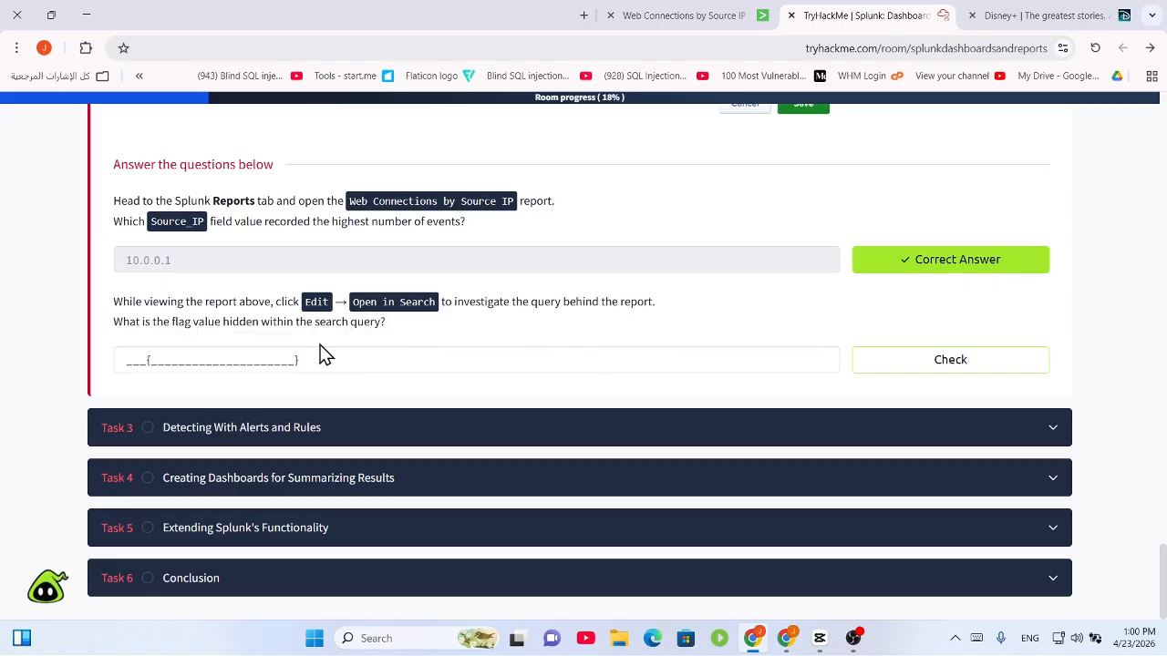
left_click_drag(138, 330, 404, 330)
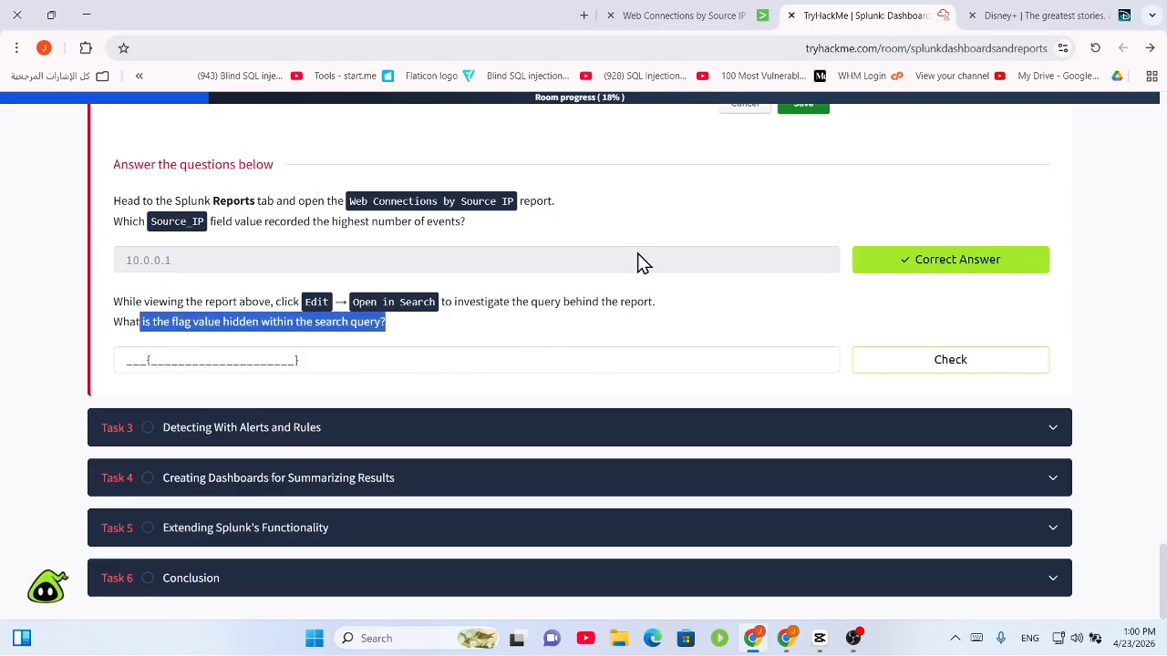
left_click(356, 340)
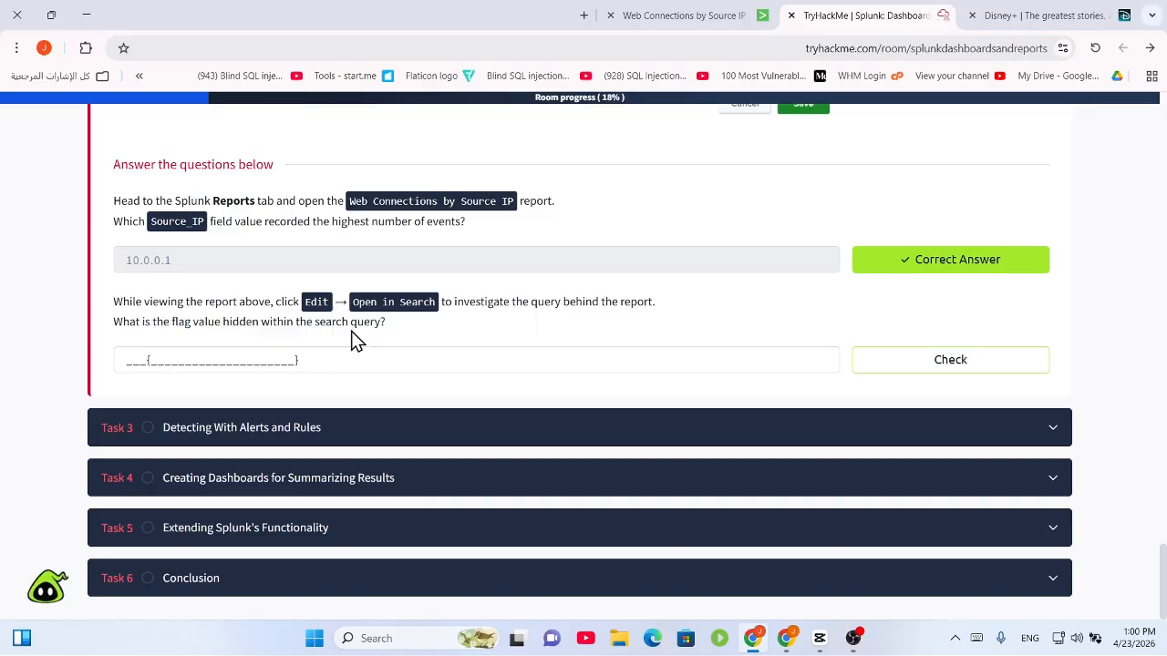
left_click(993, 15)
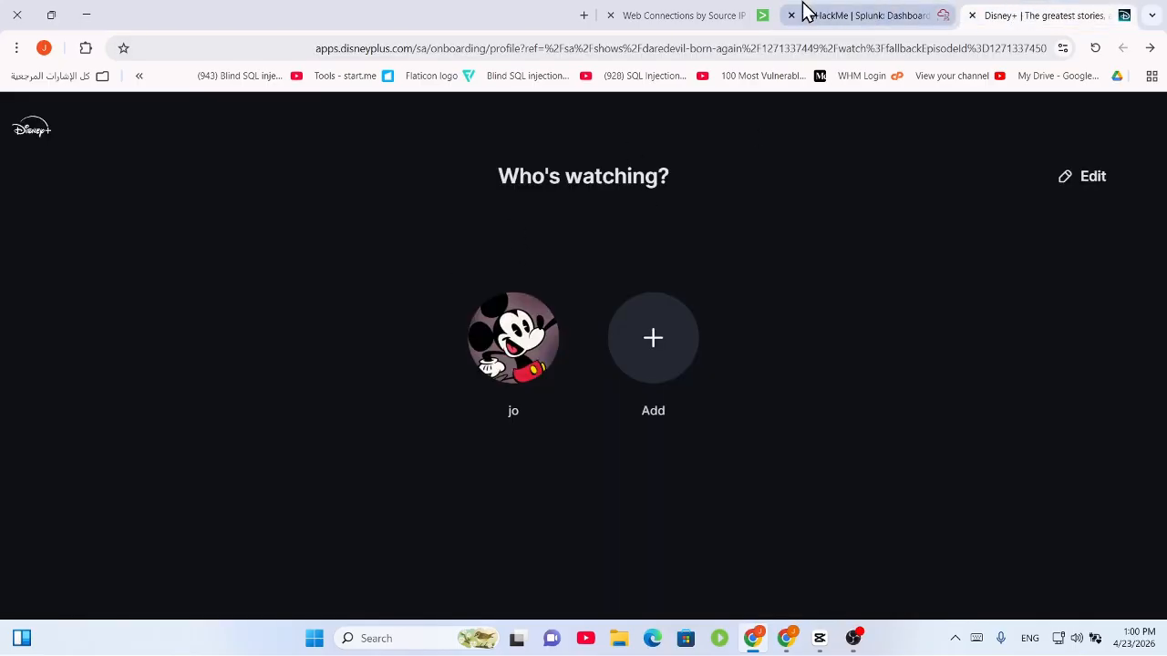
left_click(680, 16)
right_click(84, 347)
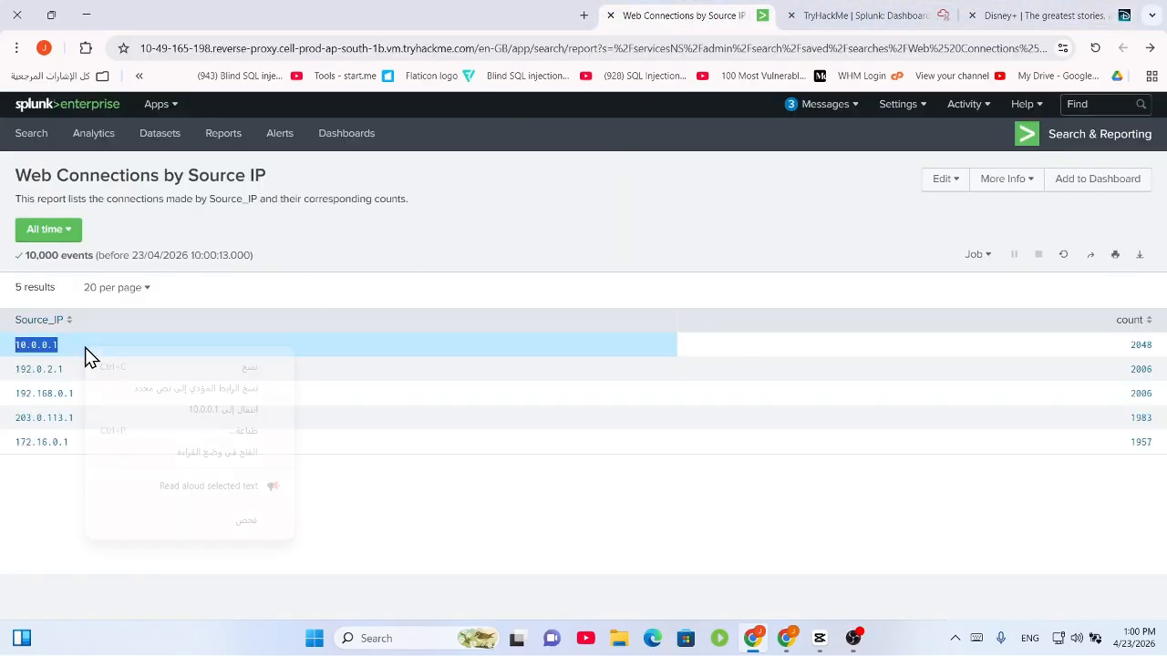
left_click(88, 342)
left_click(867, 226)
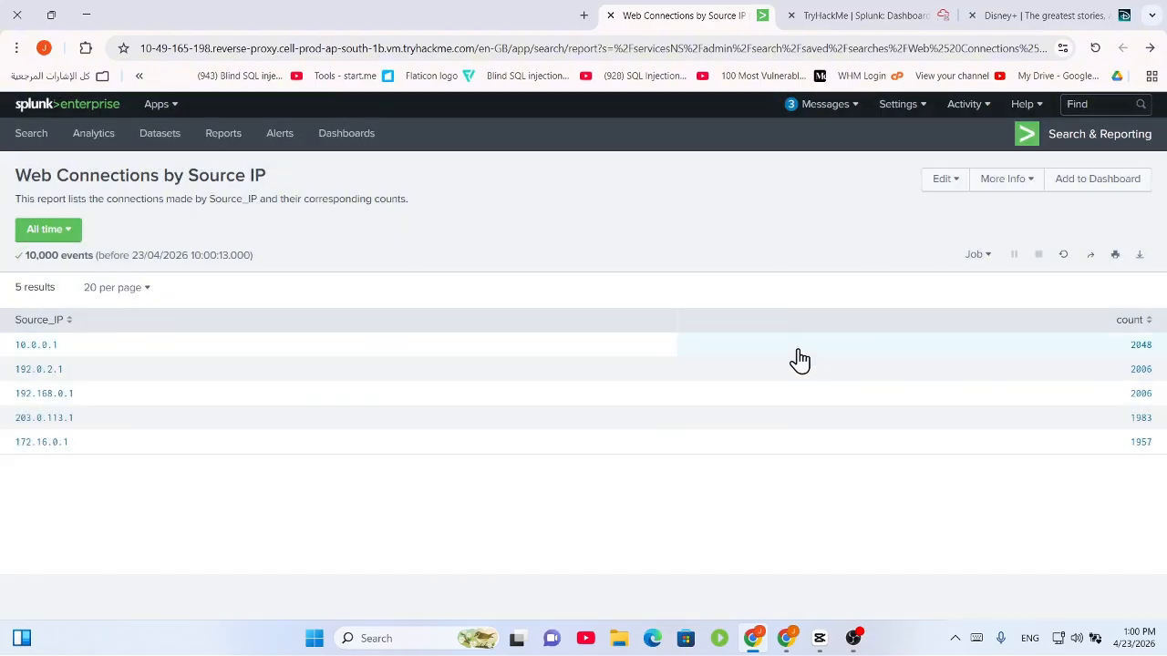
left_click(345, 354)
left_click(760, 265)
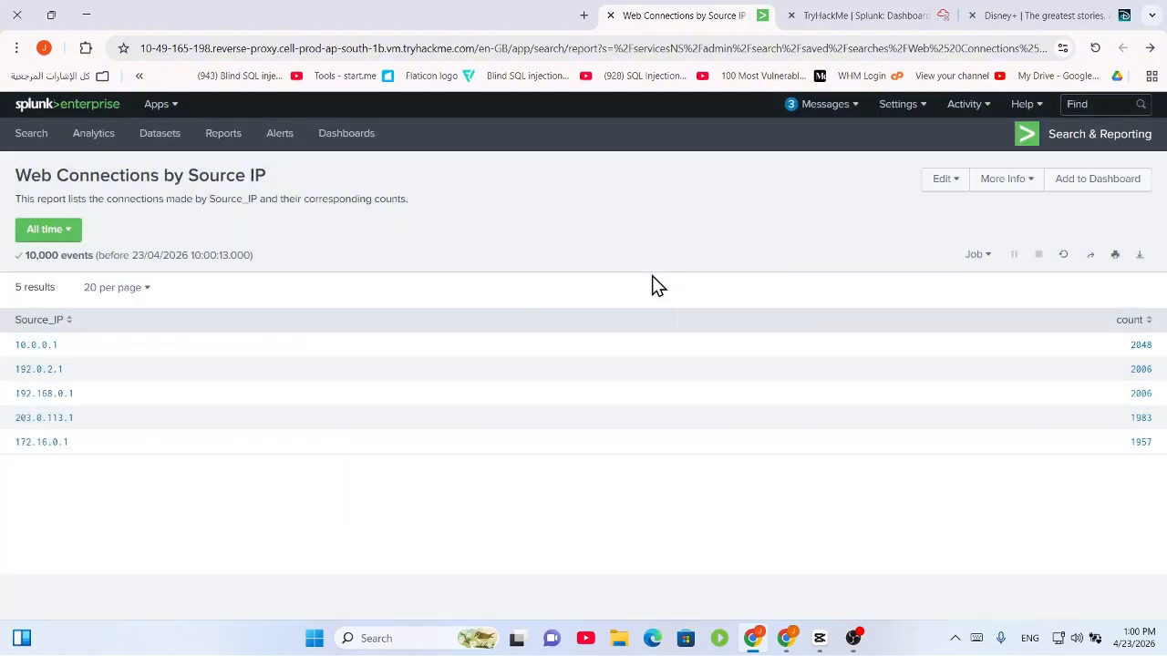
left_click(394, 361)
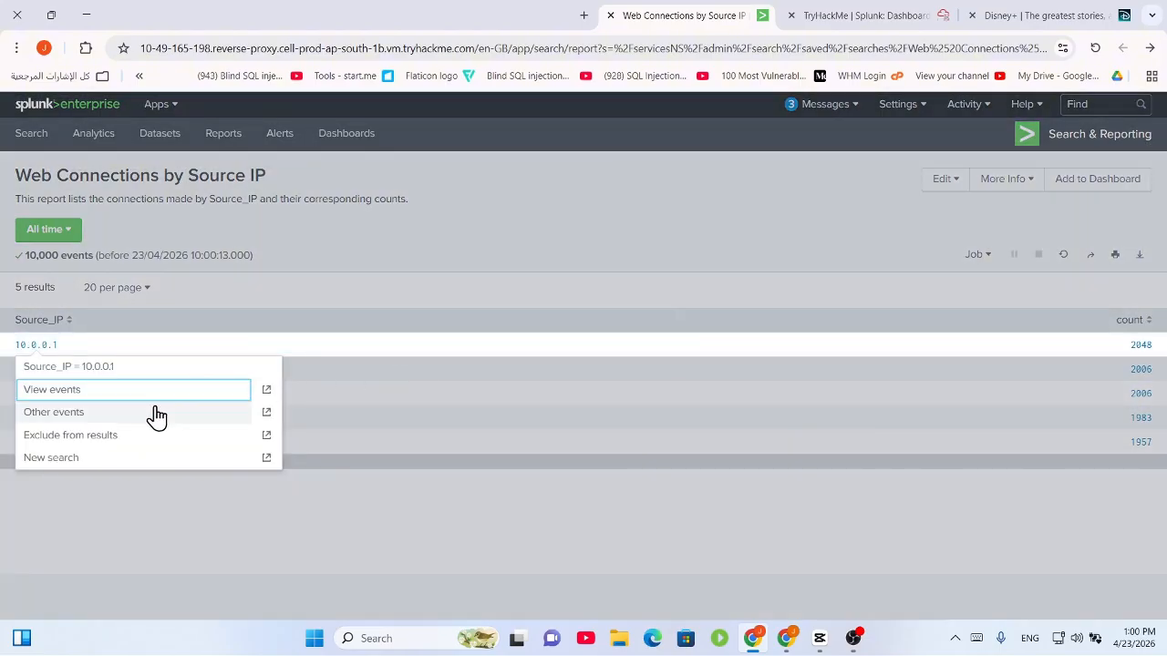
left_click(1076, 197)
Open the Web Connections by Source IP report in search and copy the THM flag from the query's sort line
left_click(947, 187)
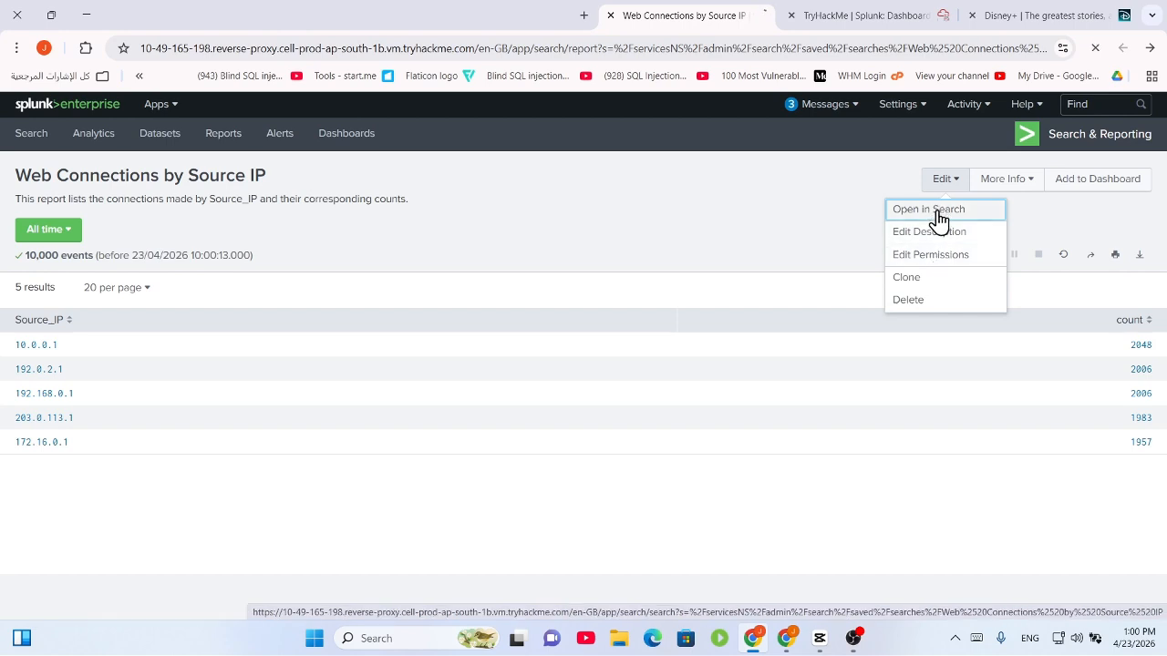
left_click(939, 210)
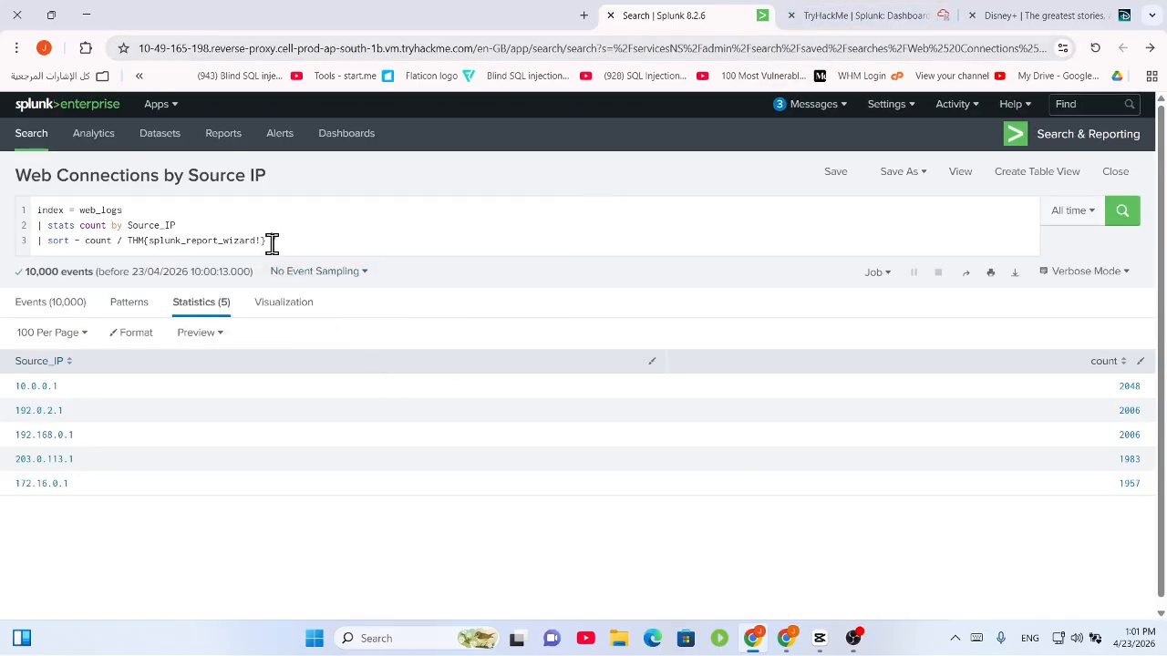
left_click_drag(270, 240, 122, 240)
right_click(139, 243)
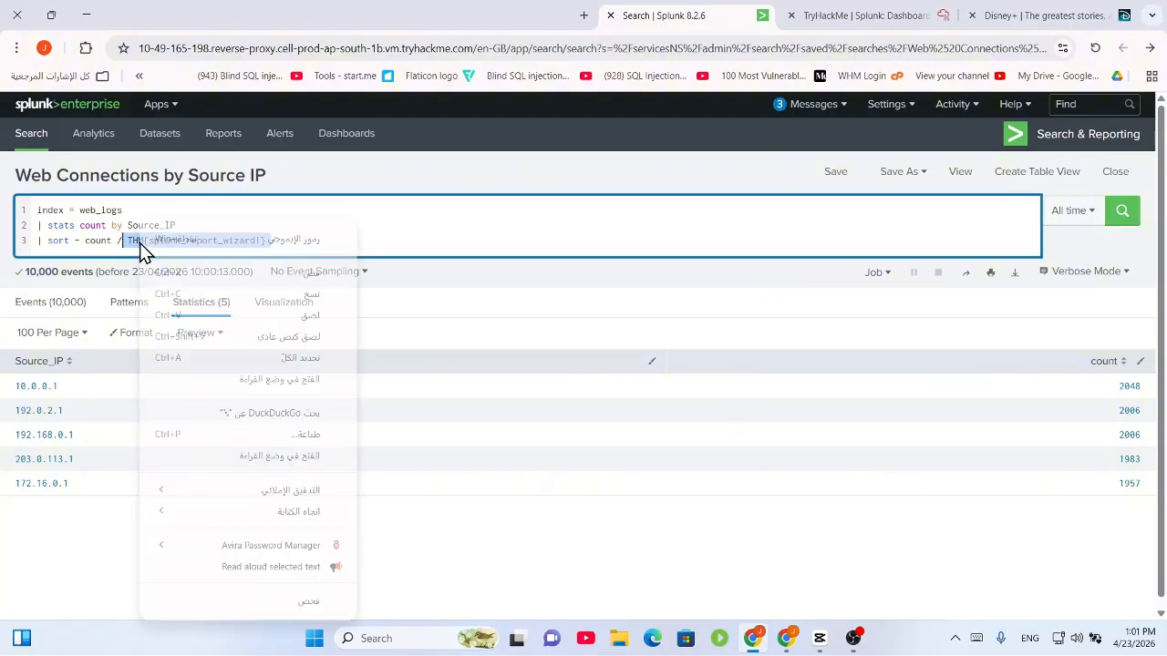
left_click(284, 292)
left_click(286, 305)
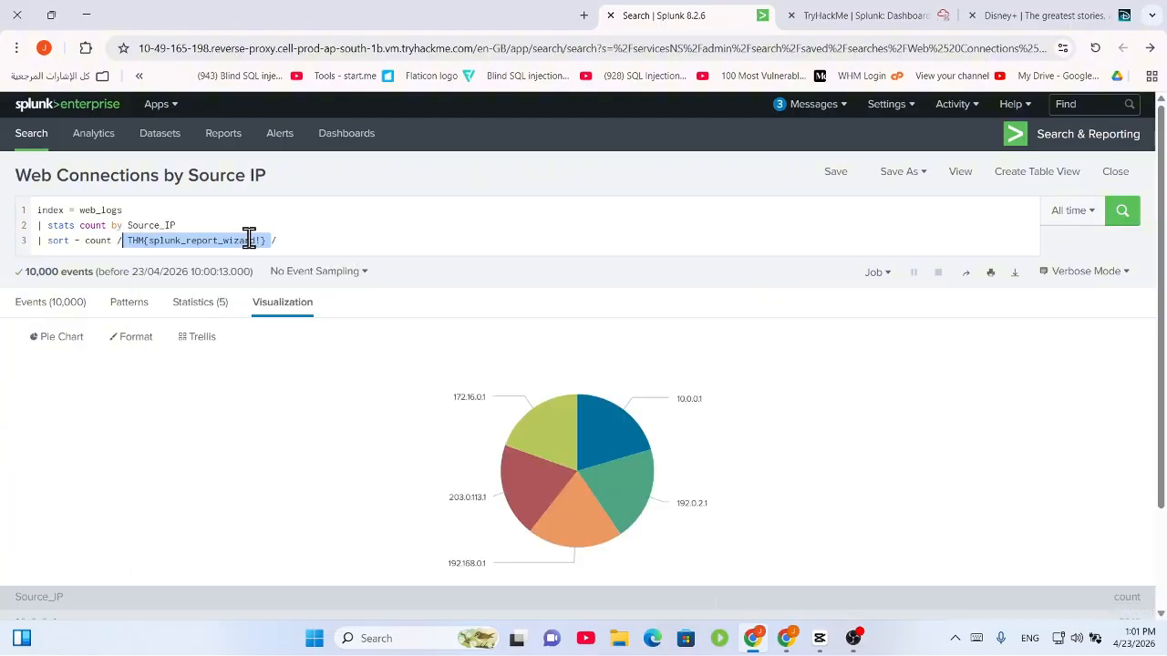
right_click(248, 238)
left_click(217, 295)
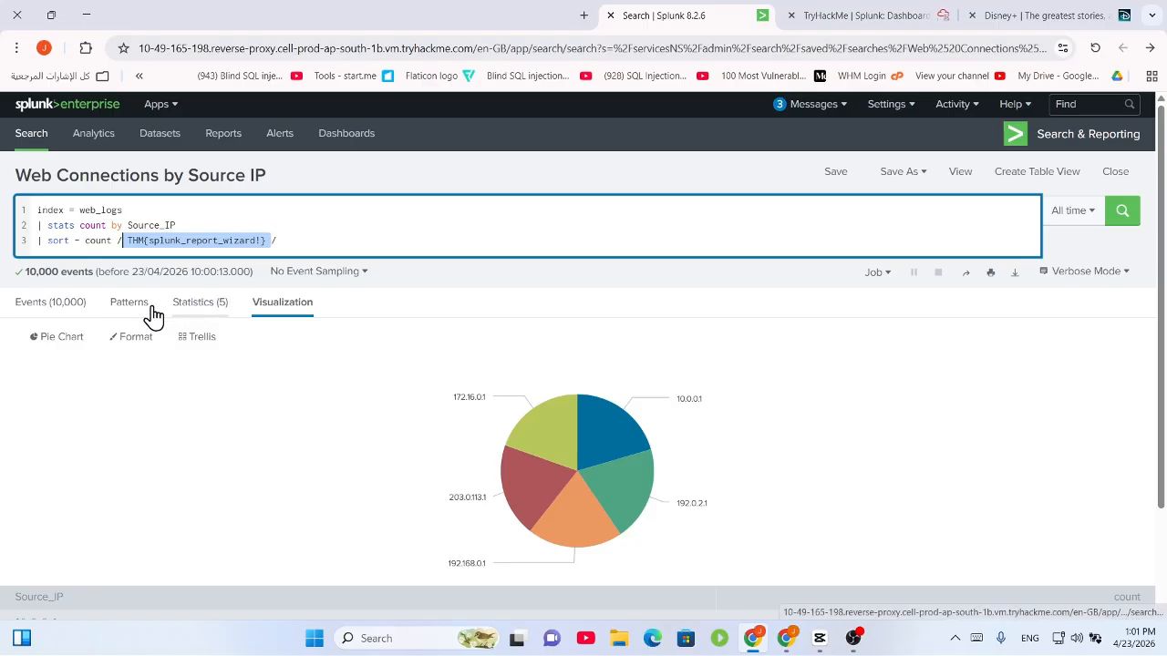
Switch to TryHackMe and submit the copied flag THM{splunk_report_wizard!} as the answer to the second Task 2 question
left_click(866, 15)
right_click(346, 360)
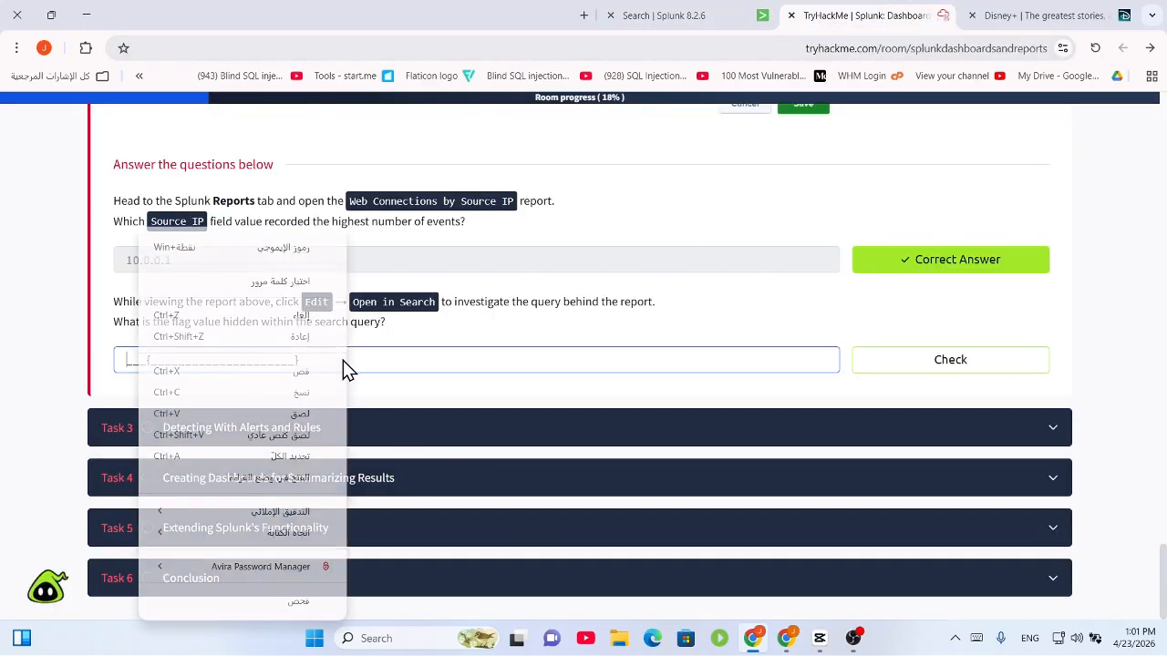
left_click(323, 415)
left_click(916, 369)
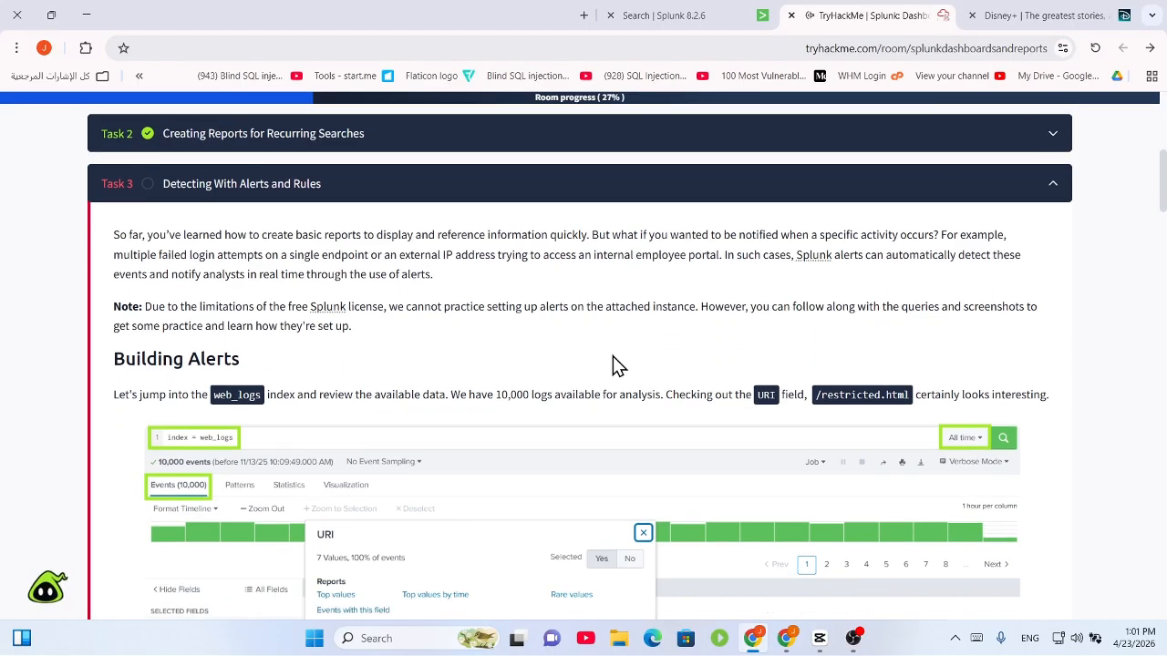
Read the Task 3 introduction on how Splunk alerts detect specific activity and notify analysts in real time
left_click_drag(113, 231, 461, 239)
left_click(390, 296)
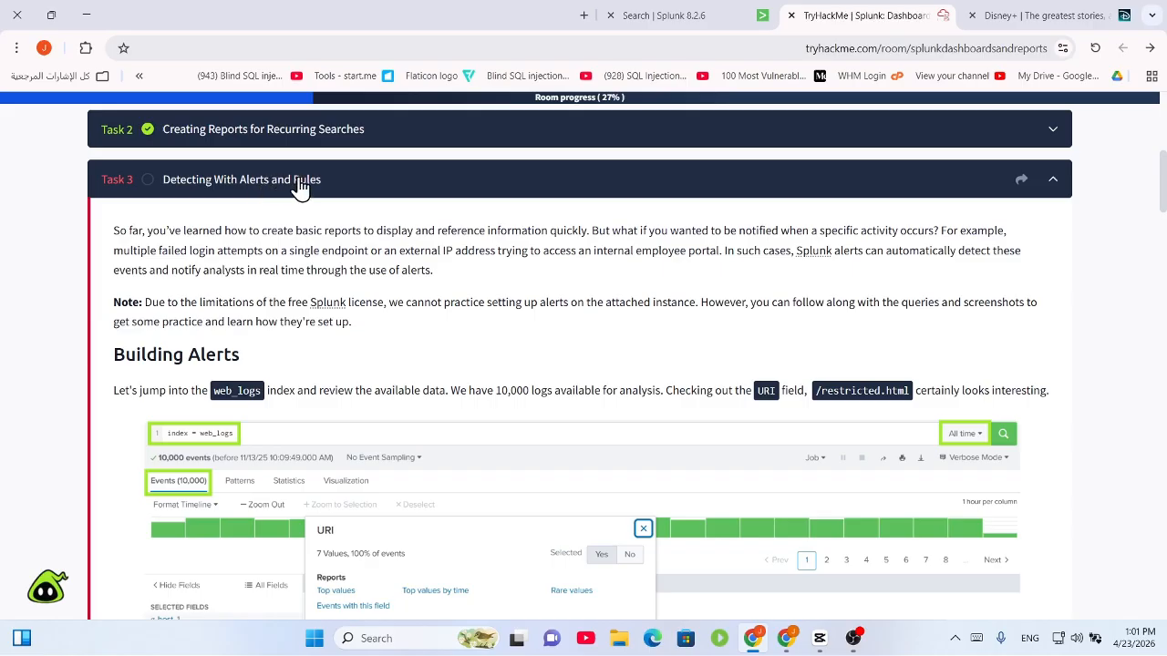
left_click_drag(186, 233, 1021, 247)
left_click(425, 246)
left_click(721, 248)
left_click_drag(769, 225, 1006, 268)
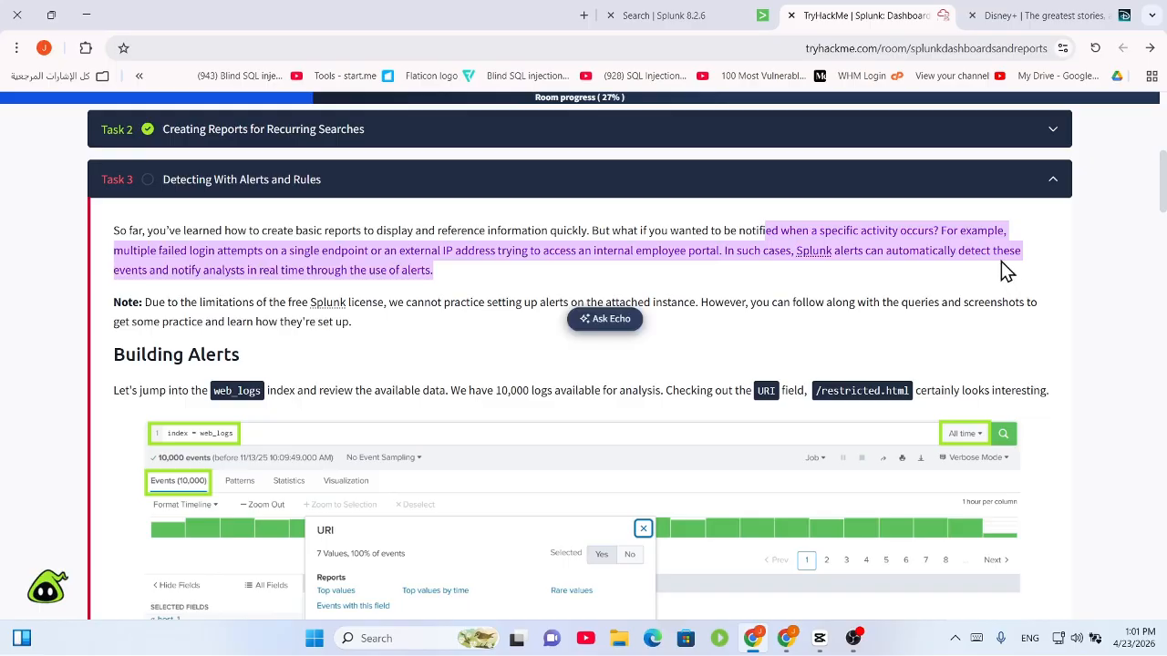
left_click(963, 226)
left_click_drag(209, 270, 652, 272)
left_click(652, 281)
left_click_drag(726, 251, 584, 253)
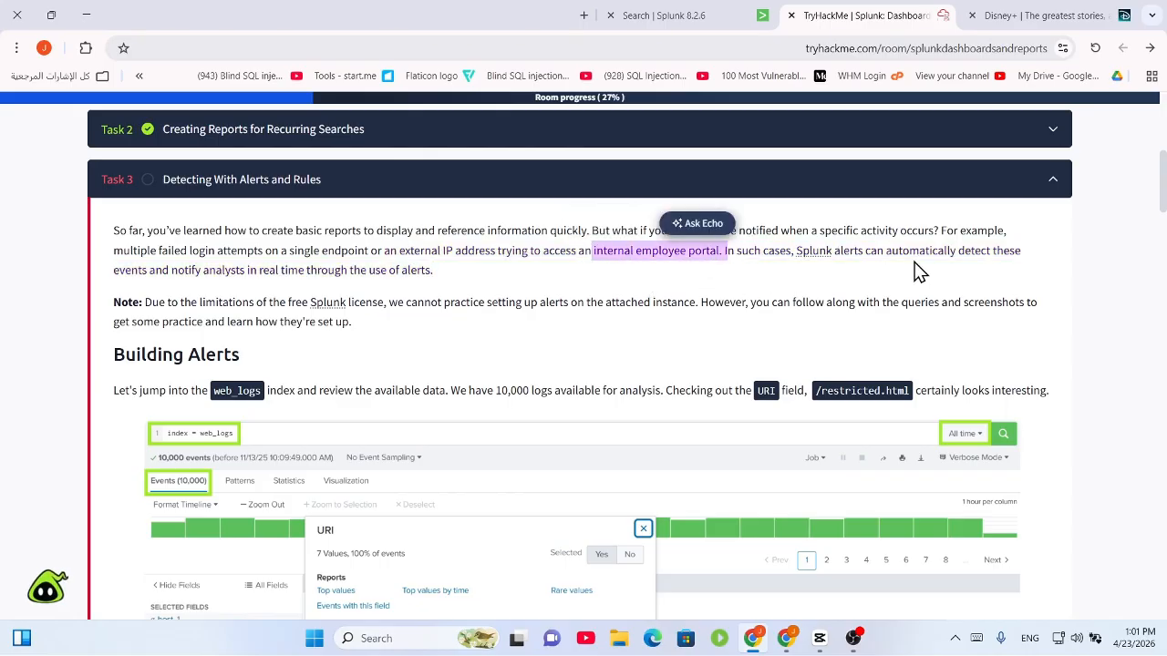
left_click_drag(971, 257, 1006, 277)
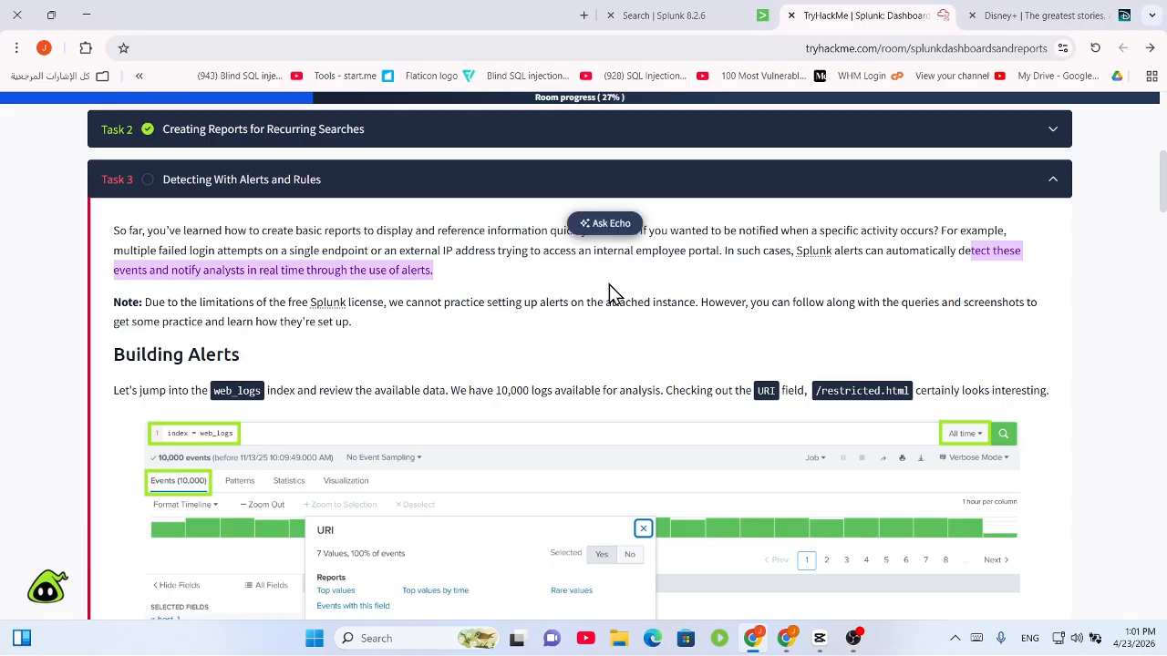
Read the Task 3 note about the free Splunk license limitations on setting up alerts
scroll(159, 303, "down", 1)
mouse_move(270, 226)
left_mouse_down()
mouse_move(383, 228)
mouse_move(270, 226)
left_mouse_up()
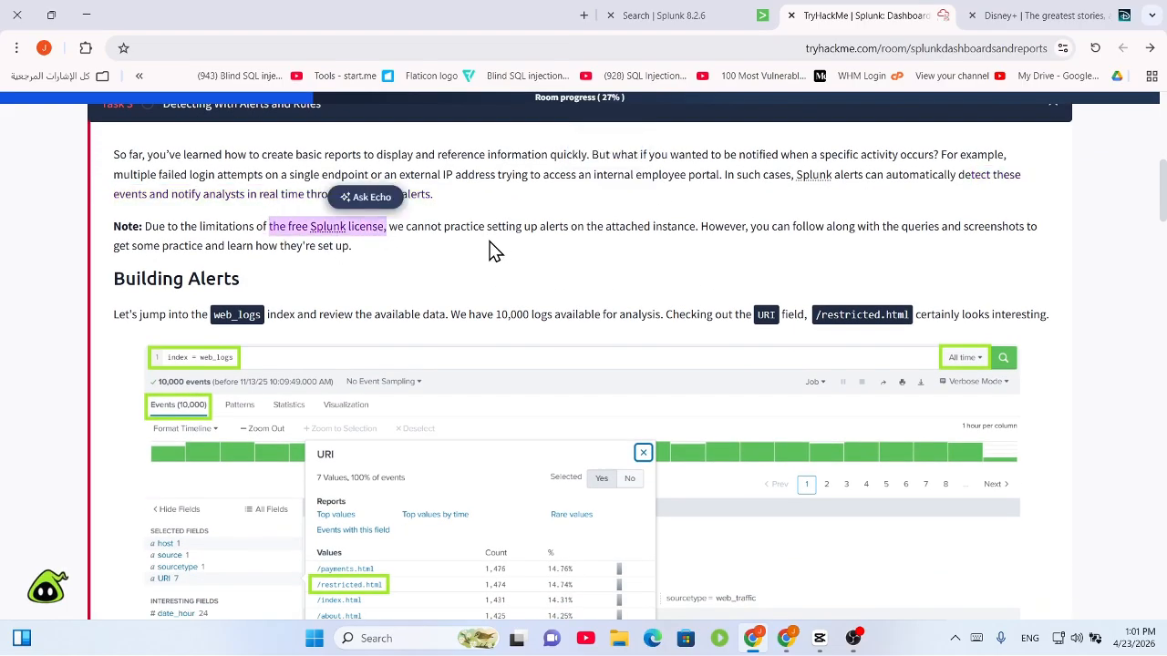
left_click(418, 227)
left_click_drag(418, 227, 848, 253)
left_click(848, 253)
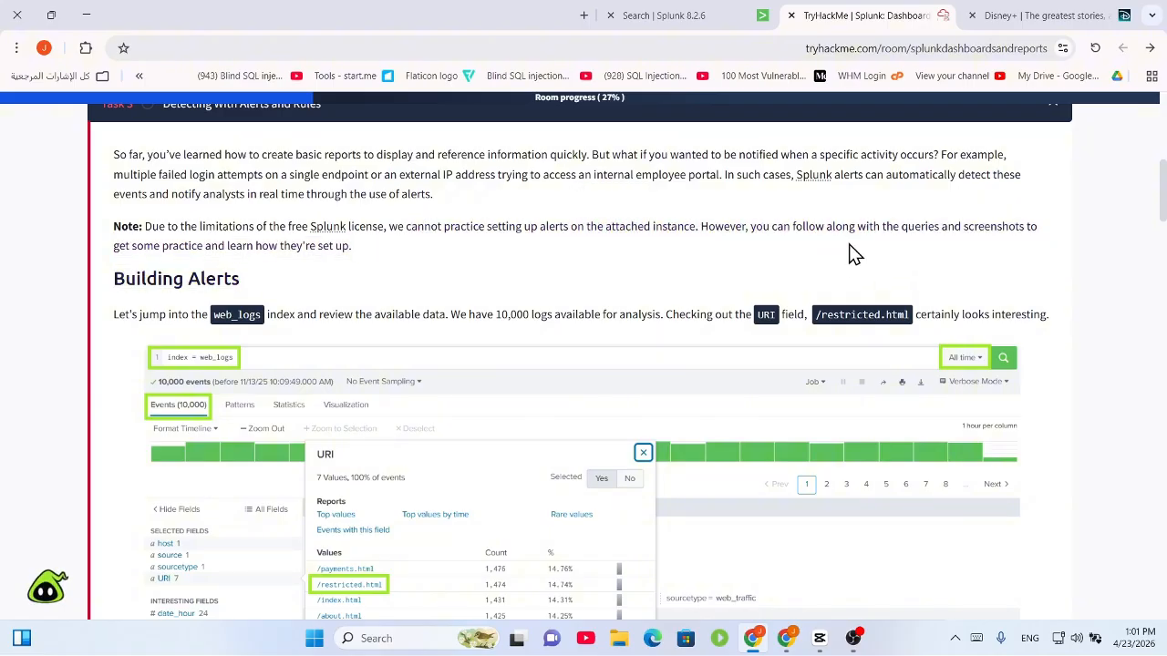
left_click_drag(763, 219, 1019, 261)
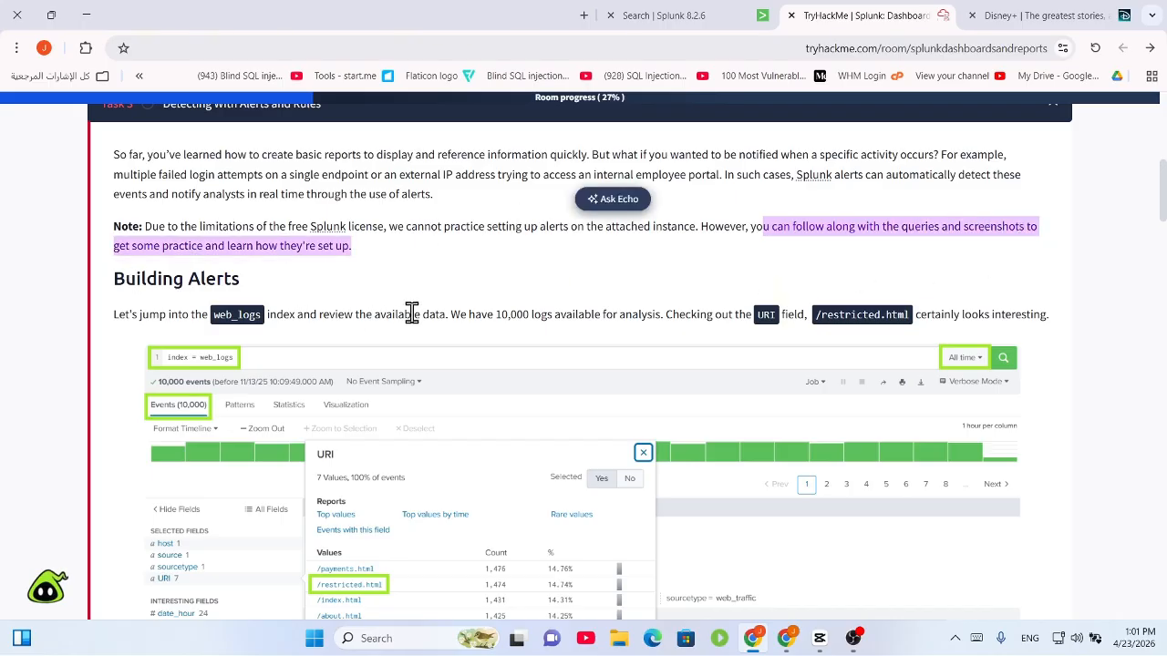
Read the Building Alerts paragraph on the web_logs index and the /restricted.html value in the URI field, and examine its screenshot
scroll(433, 284, "down", 1)
scroll(461, 266, "down", 1)
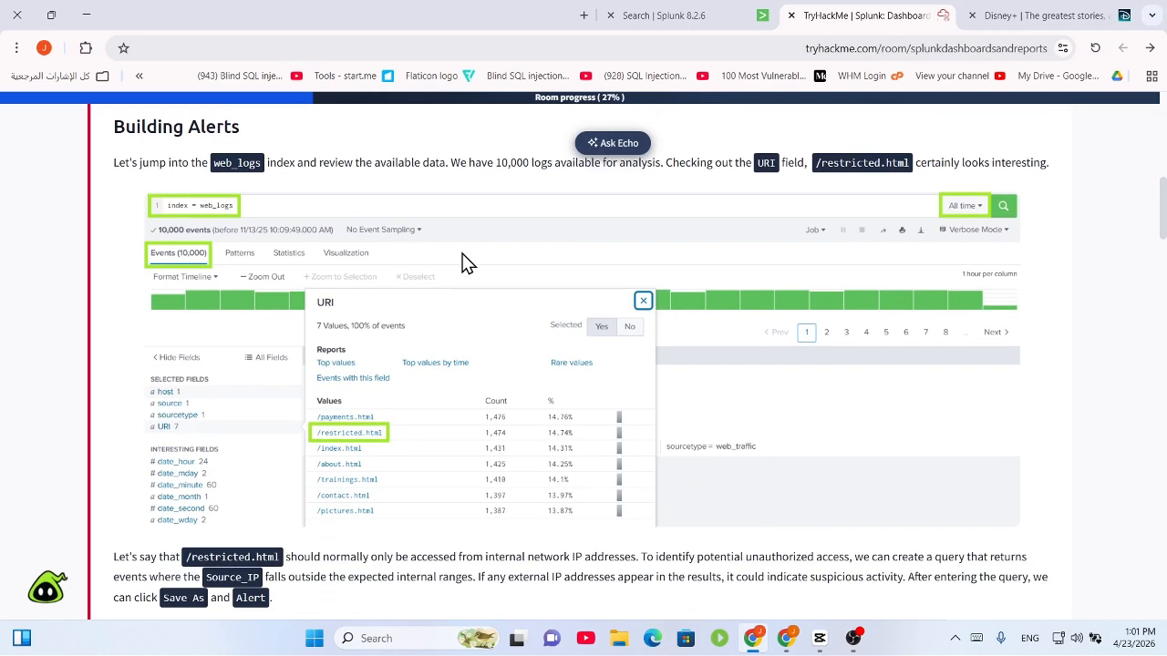
scroll(349, 221, "down", 1)
scroll(356, 220, "up", 2)
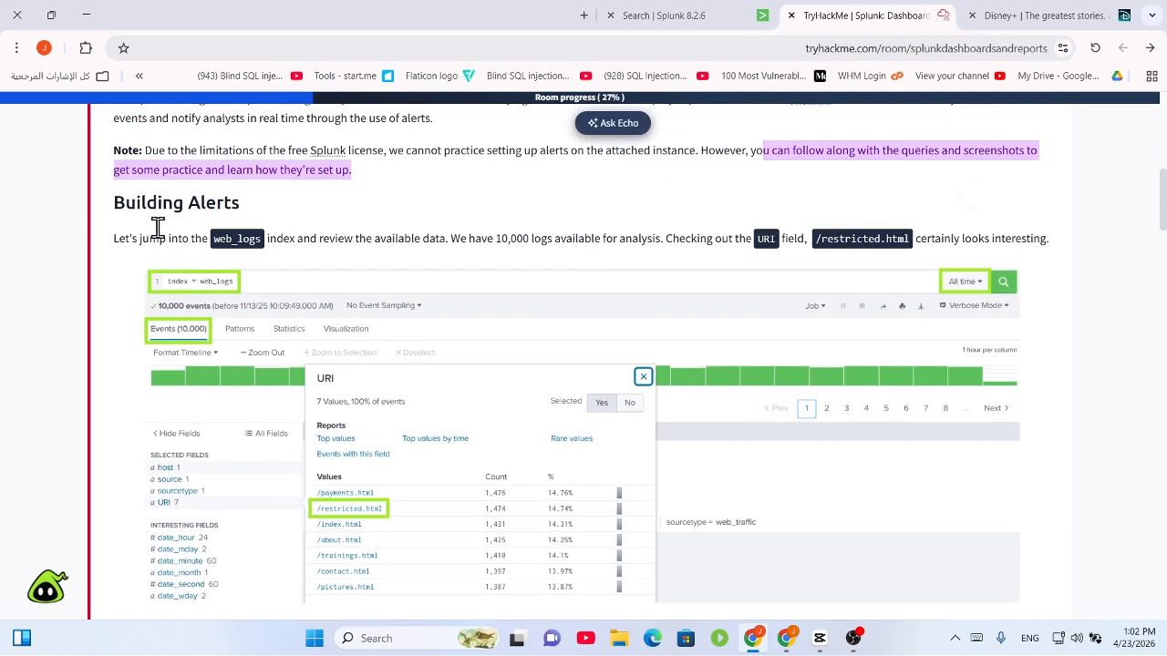
left_click_drag(115, 238, 318, 239)
left_click(304, 276)
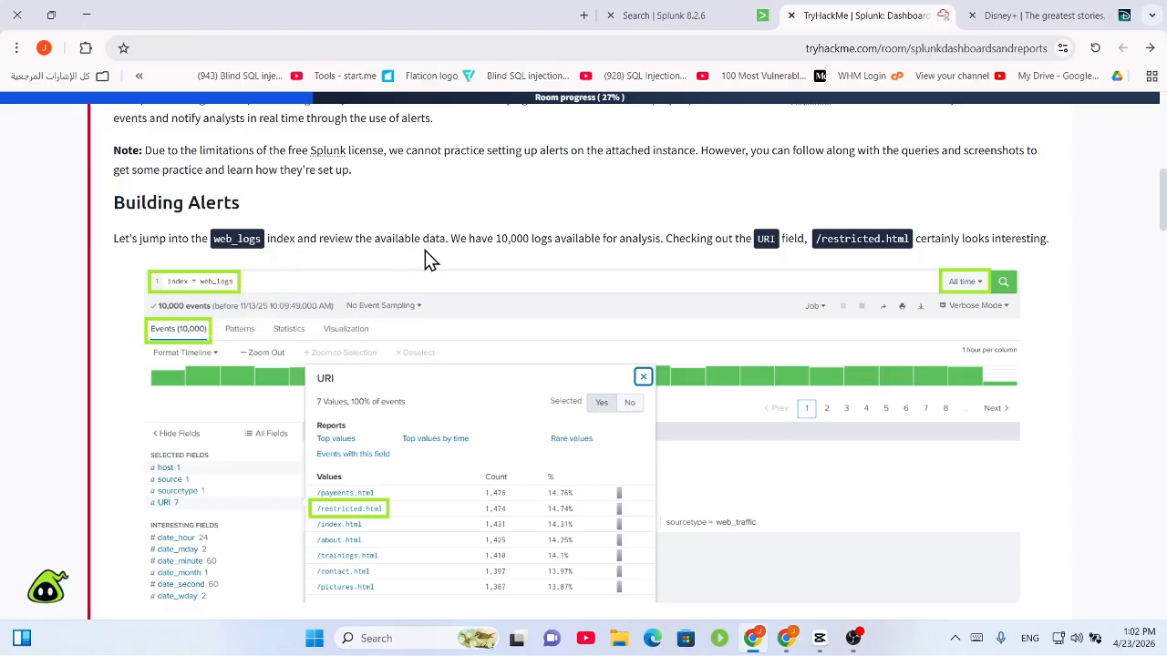
scroll(446, 246, "down", 1)
scroll(470, 237, "down", 1)
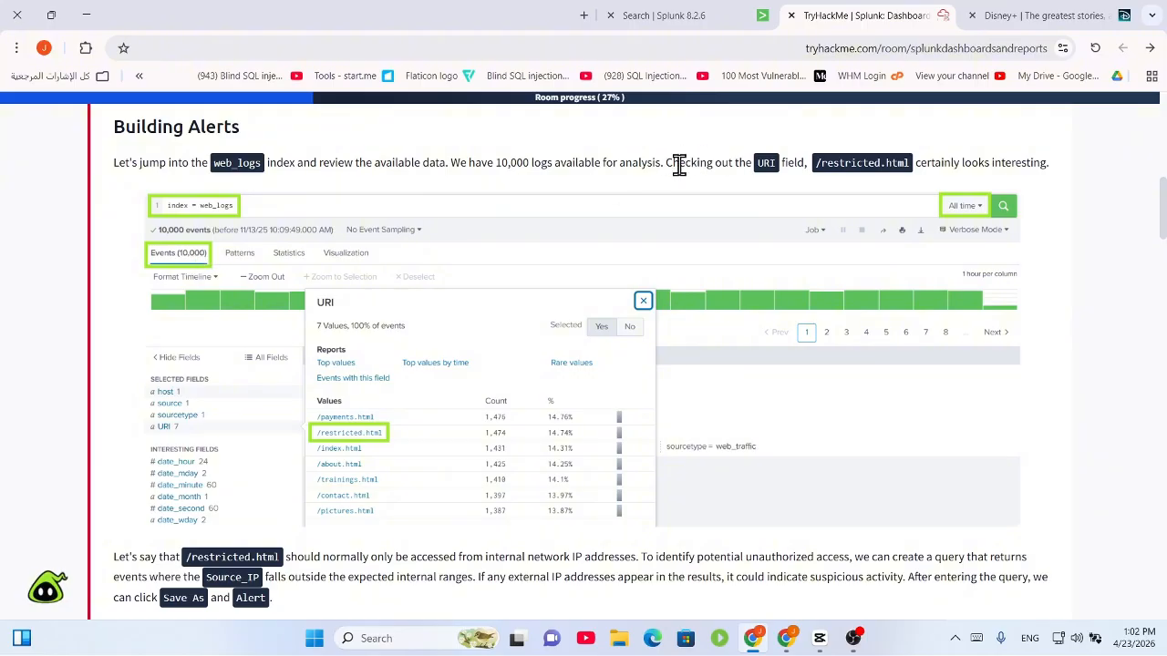
left_click_drag(667, 162, 910, 164)
left_click(852, 172)
scroll(607, 308, "down", 3)
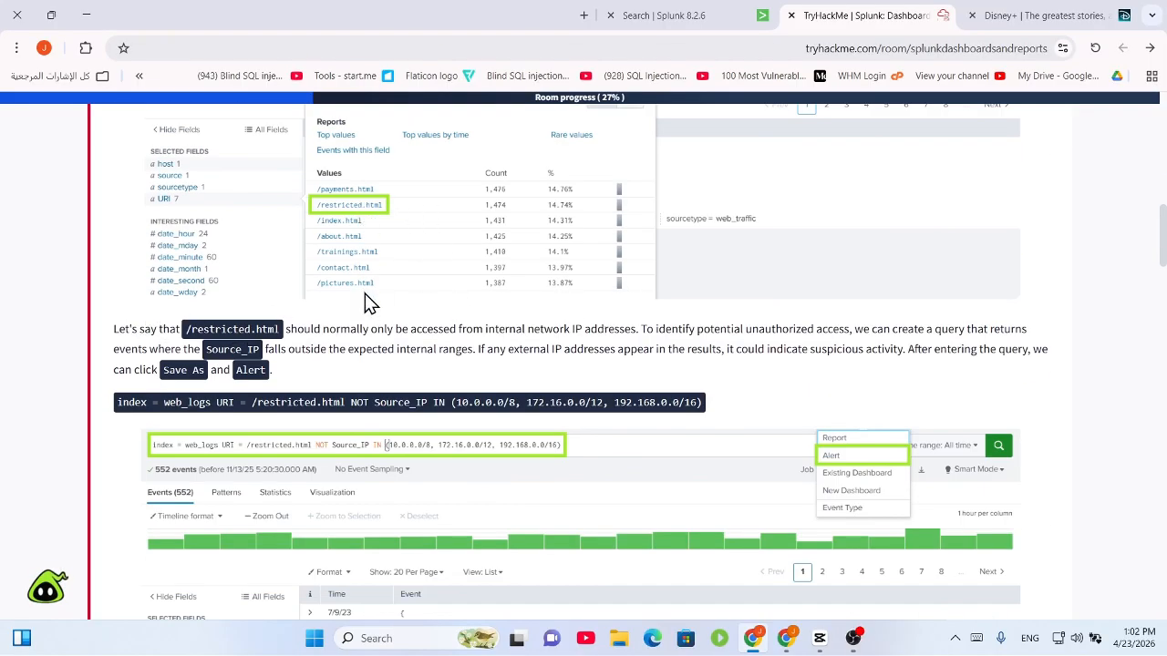
Read the explanation of detecting external access to /restricted.html and the web_logs query used for the alert
left_click_drag(350, 328, 1048, 339)
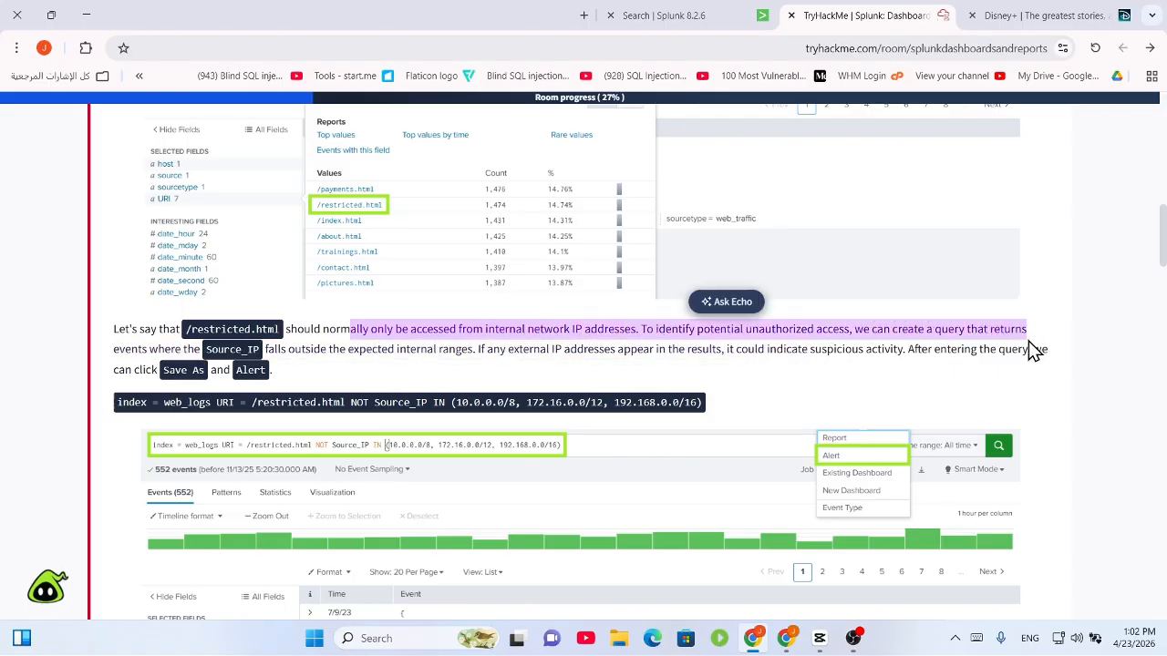
left_click_drag(116, 354, 1044, 374)
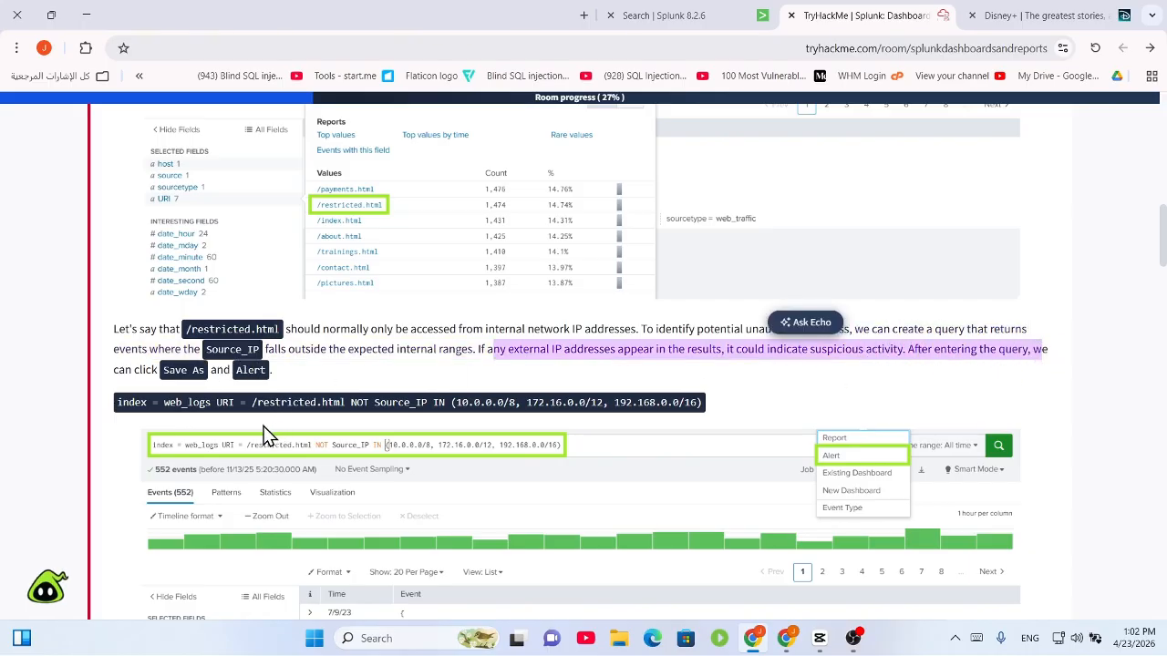
left_click_drag(116, 405, 439, 406)
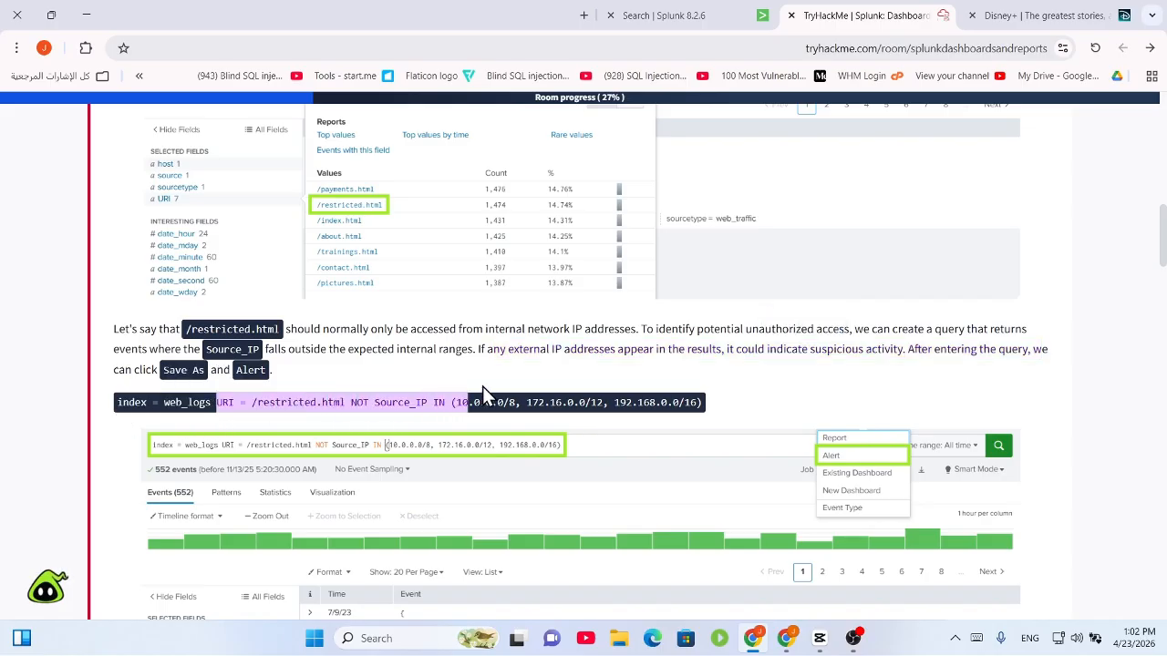
left_click_drag(667, 398, 668, 399)
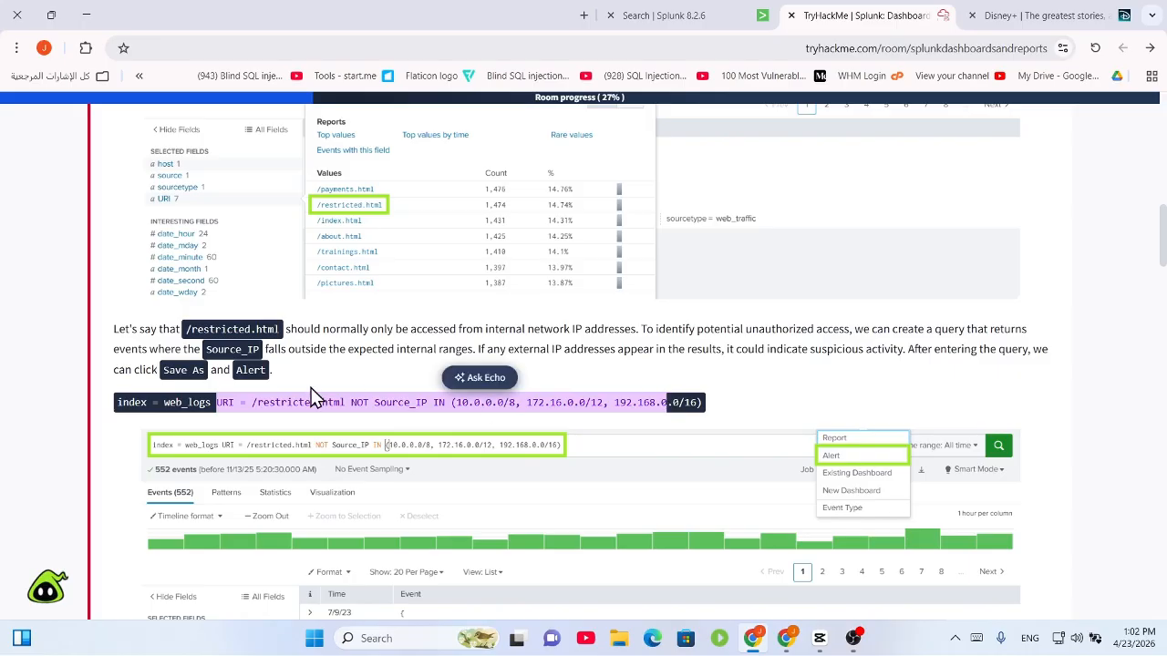
left_click_drag(364, 404, 687, 436)
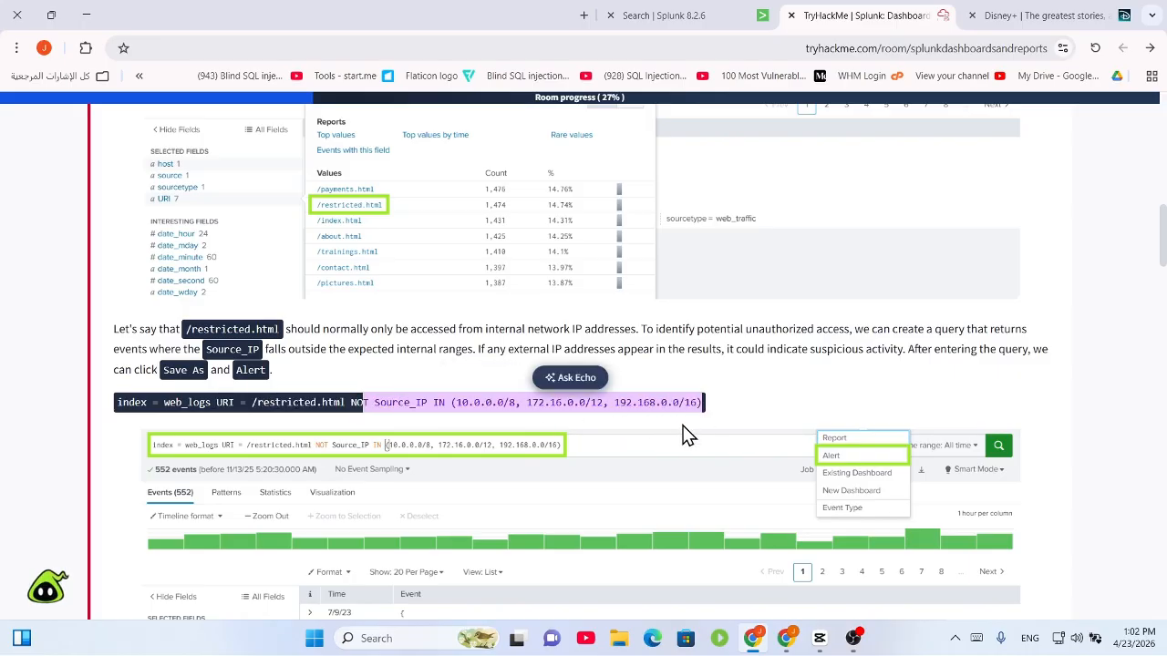
left_click(542, 407)
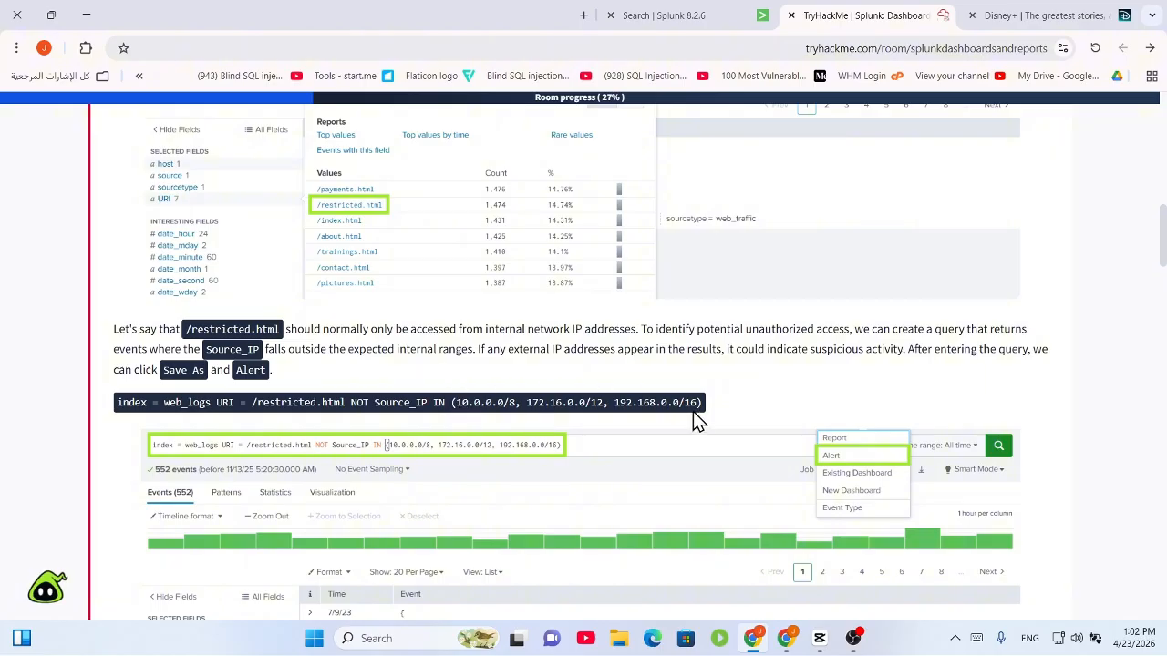
left_click_drag(694, 413, 128, 401)
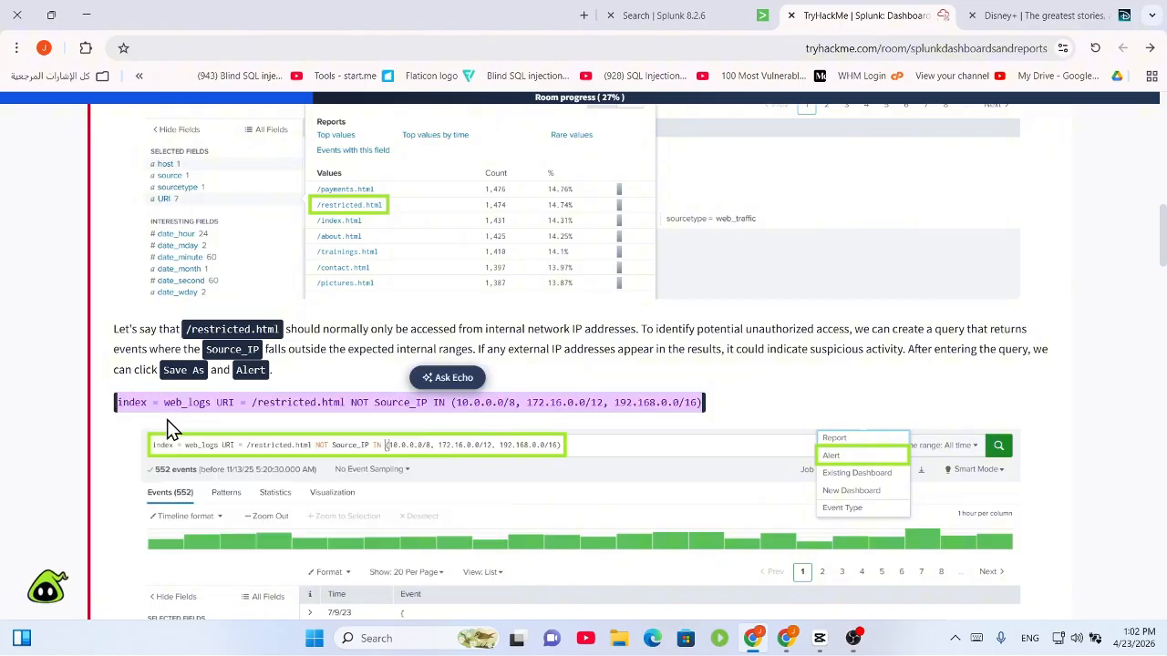
Examine the alert query part by part: the index, the NOT operator, and the Source_IP ranges it excludes
scroll(167, 420, "down", 2)
left_click(346, 252)
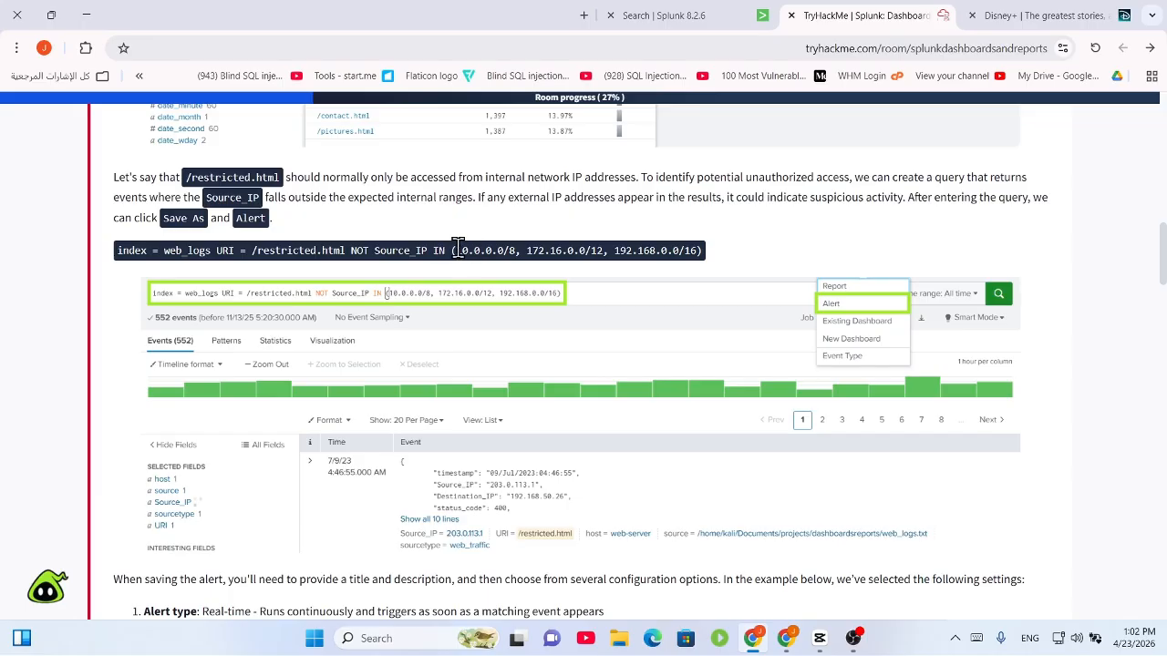
left_click_drag(458, 250, 711, 254)
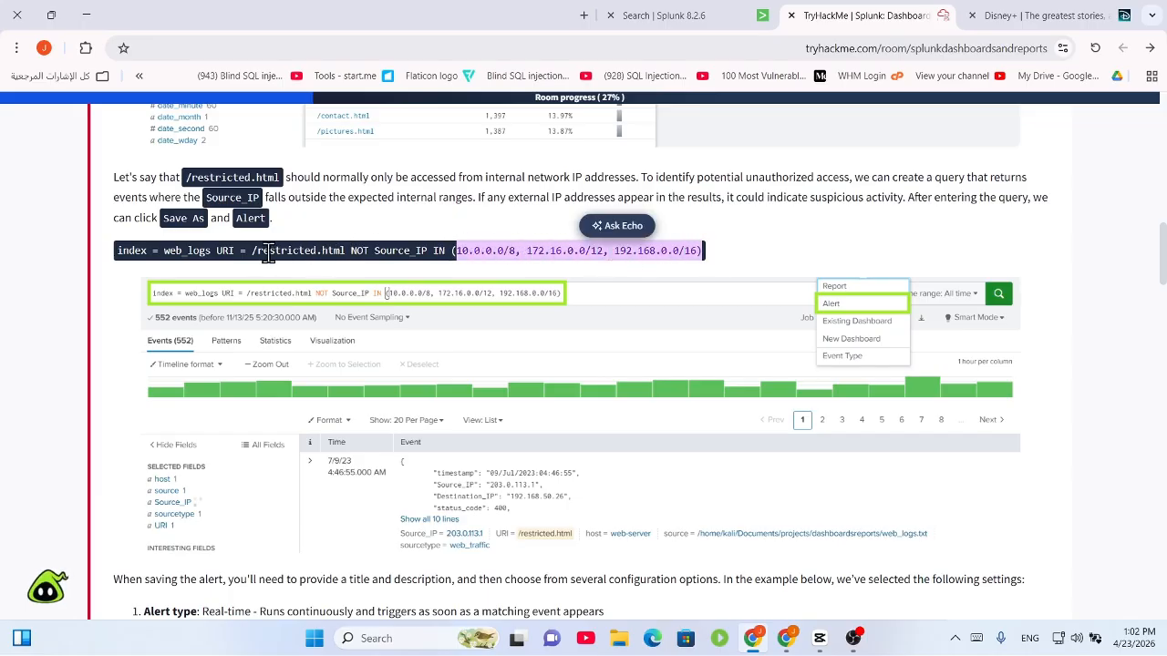
left_click_drag(116, 252, 216, 254)
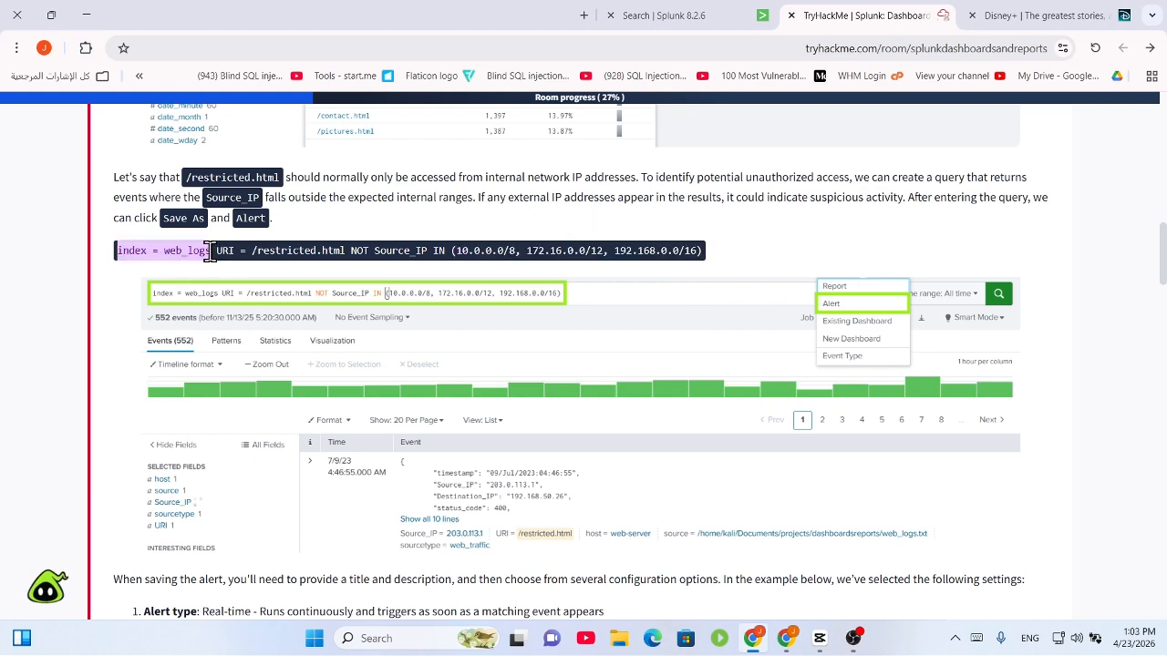
left_click_drag(282, 258, 376, 258)
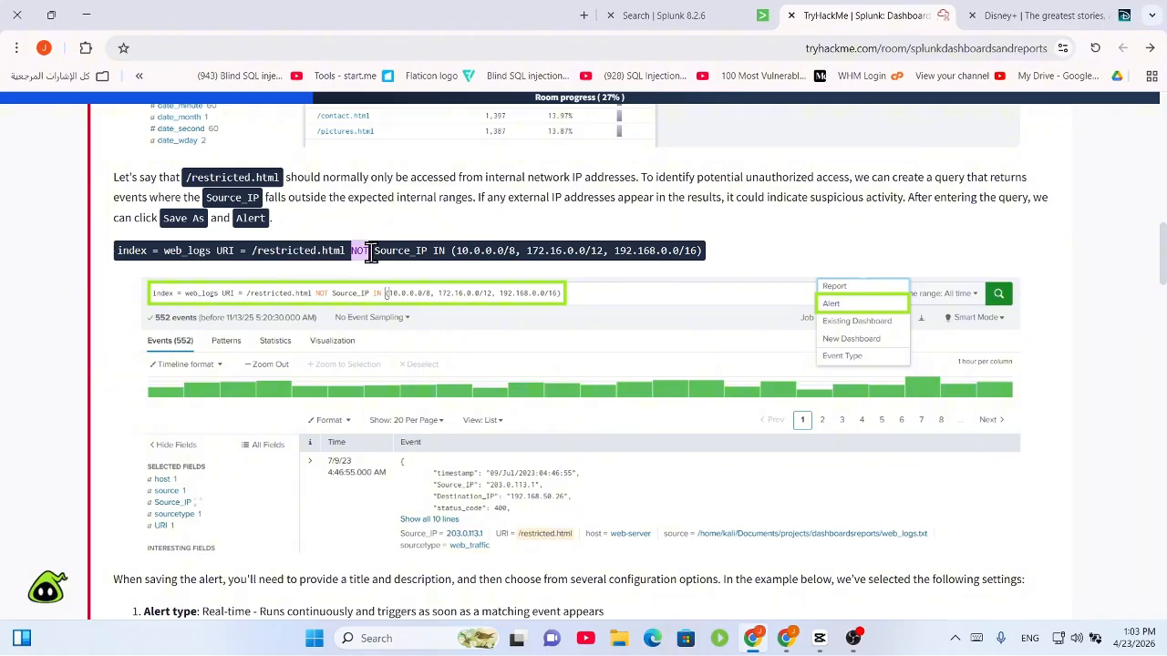
left_click_drag(376, 251, 456, 255)
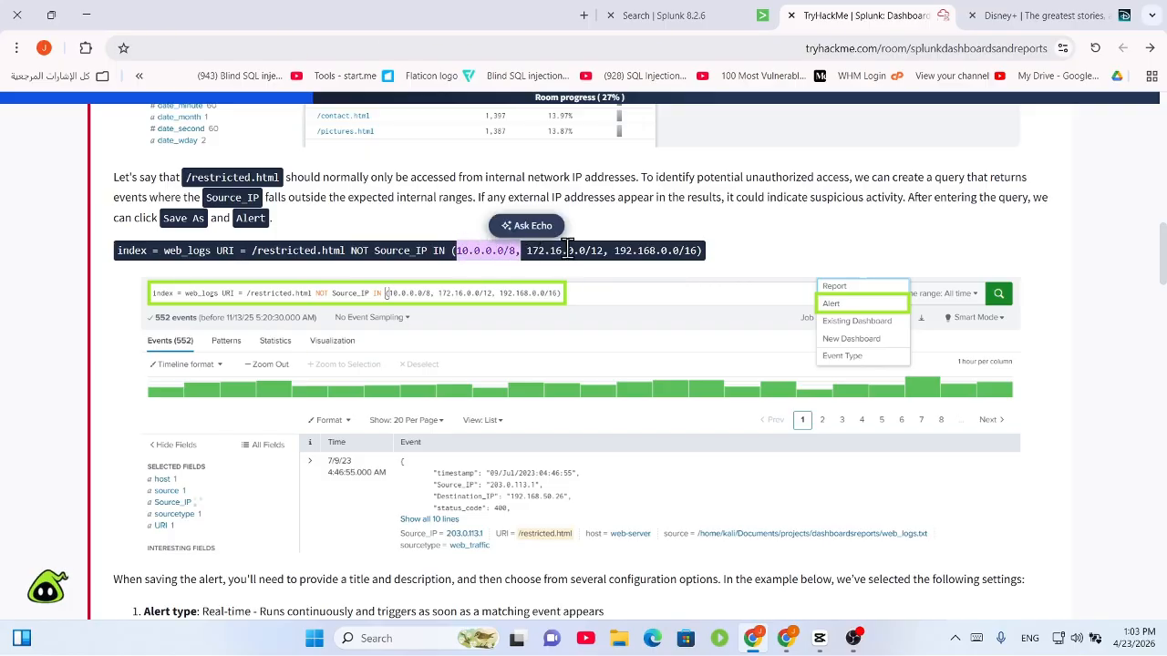
left_click_drag(613, 254, 509, 254)
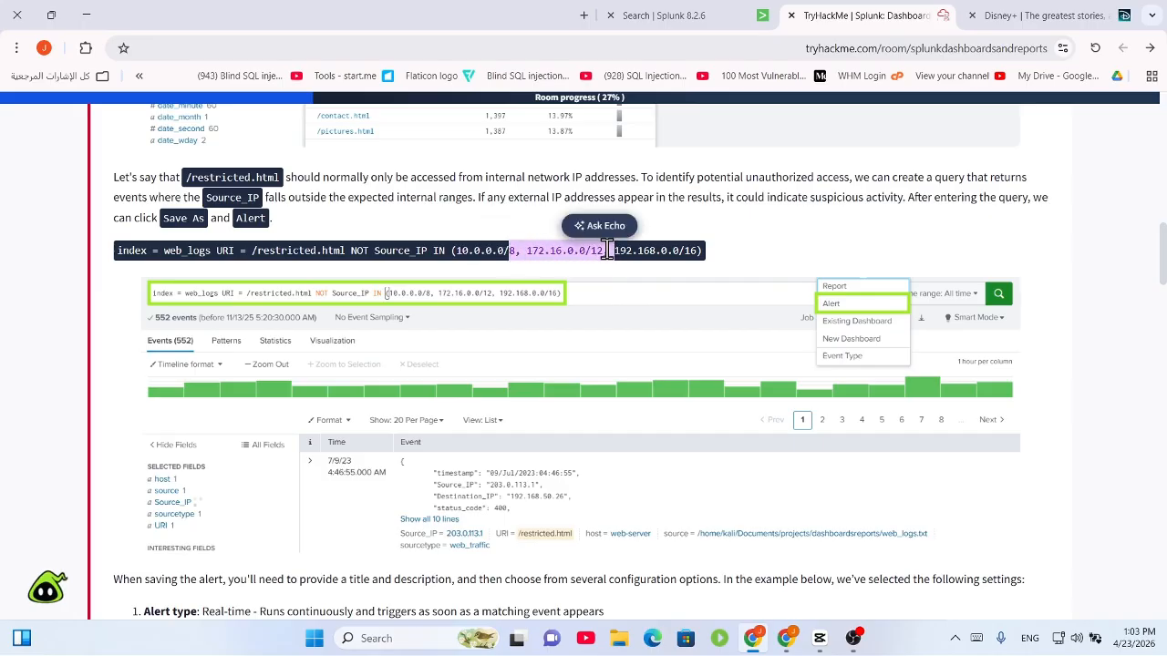
left_click_drag(707, 256, 447, 251)
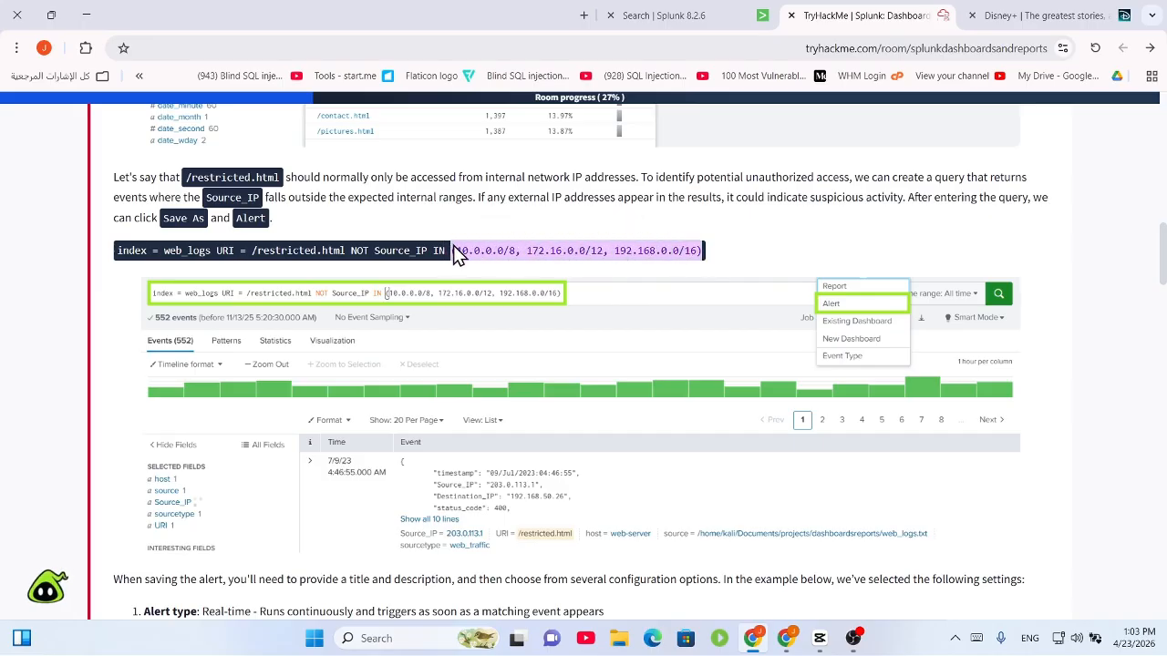
left_click_drag(372, 244, 370, 244)
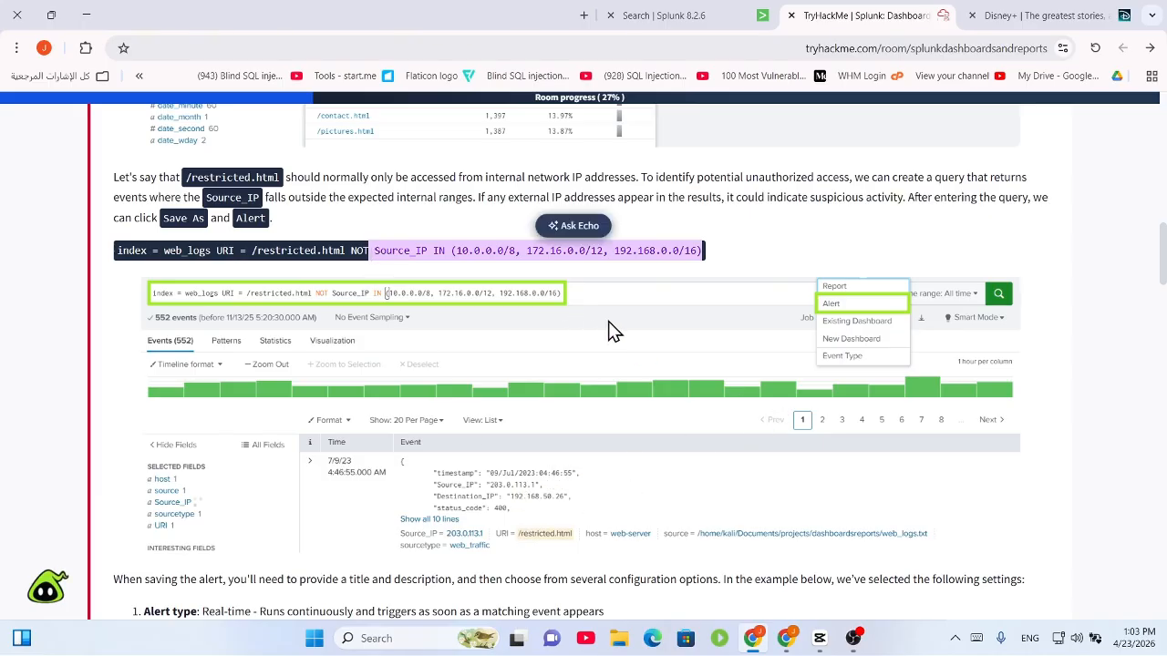
Read the introduction on giving a saved alert a title, a description and configuration options, and preview the example settings
scroll(538, 417, "down", 2)
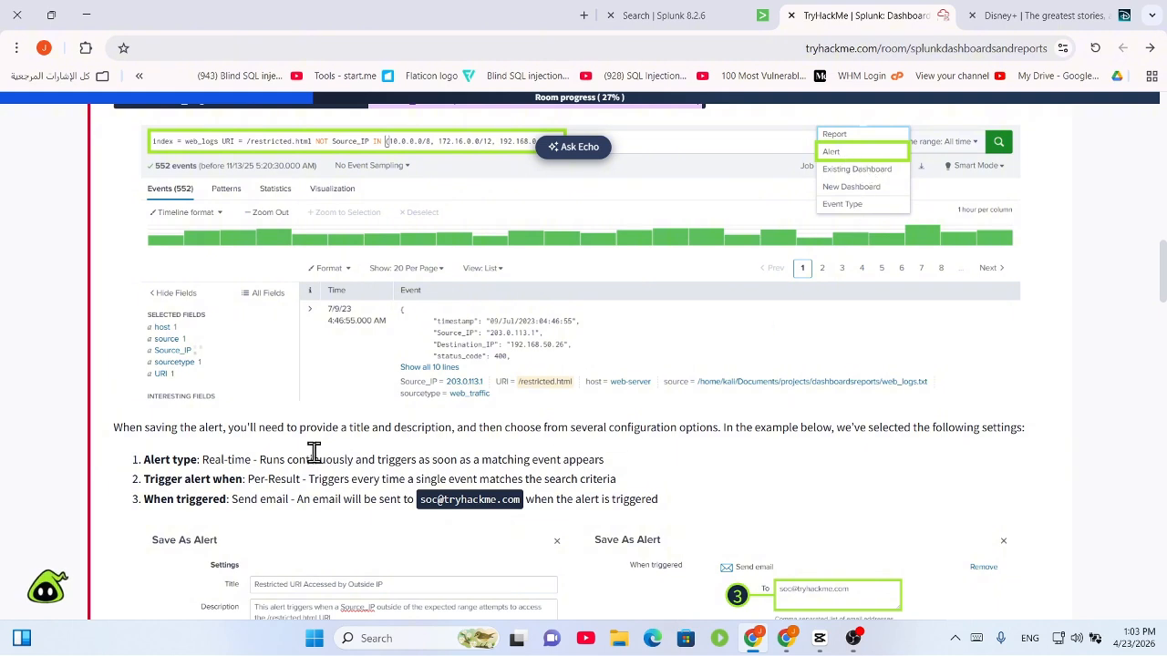
left_click_drag(230, 428, 684, 429)
left_click(491, 435)
left_click(688, 451)
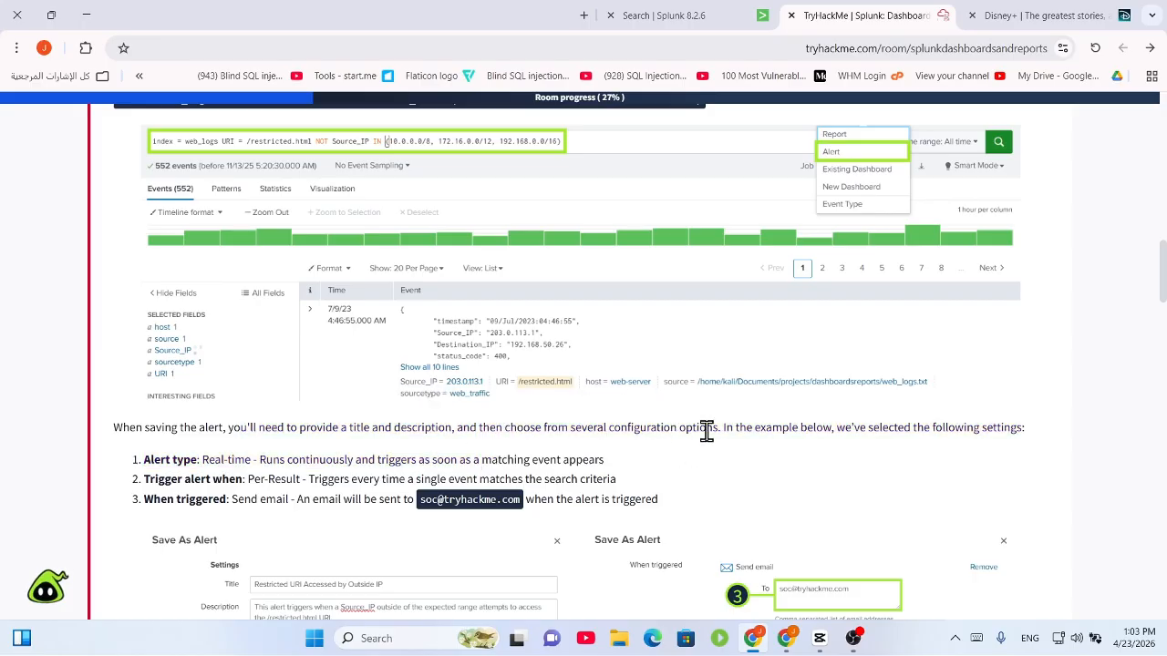
scroll(802, 433, "down", 3)
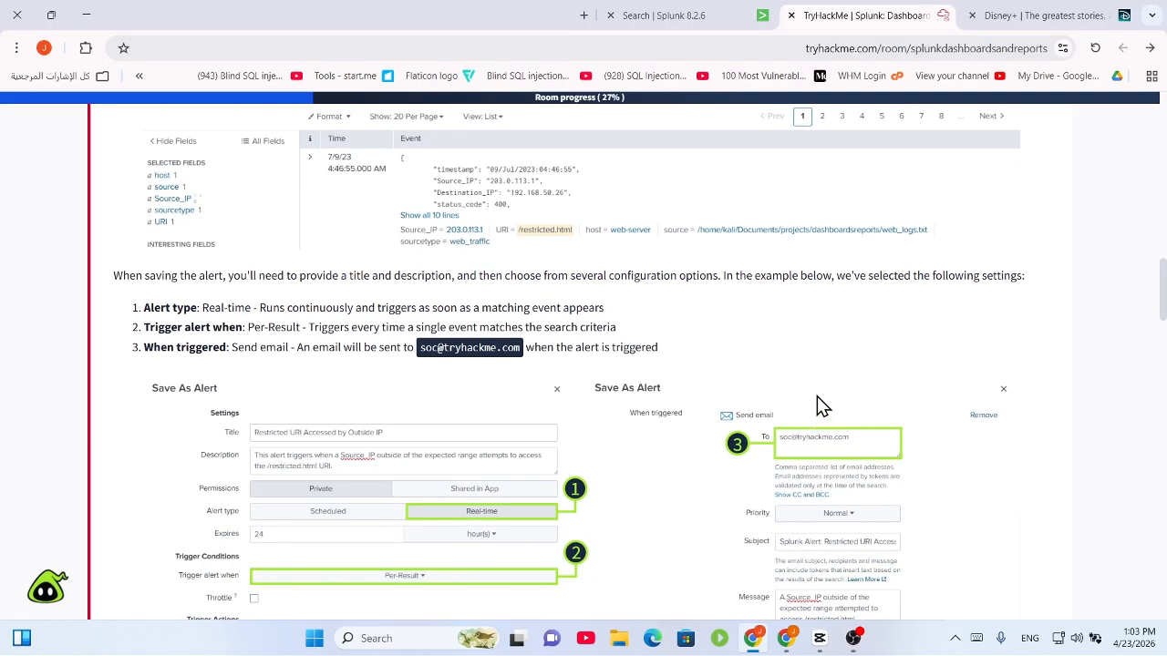
left_click_drag(855, 275, 472, 304)
left_click(308, 319)
scroll(291, 315, "down", 3)
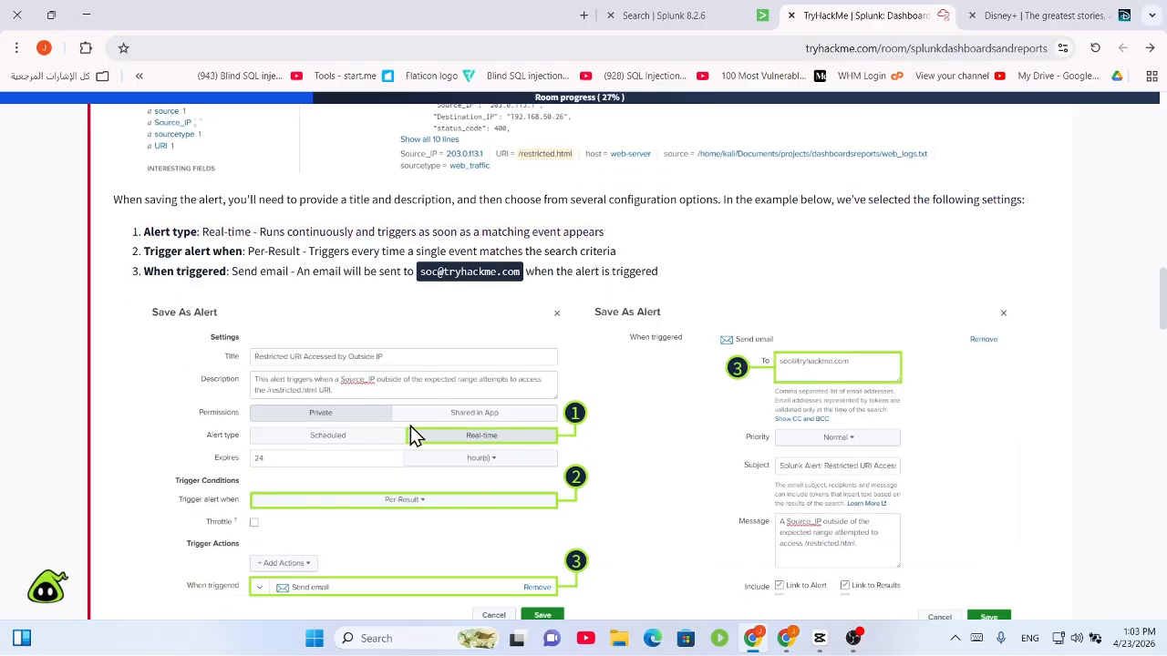
Study the three example alert settings: the Real-time alert type, the Per-Result trigger, and the Send email action
left_click_drag(197, 156, 234, 157)
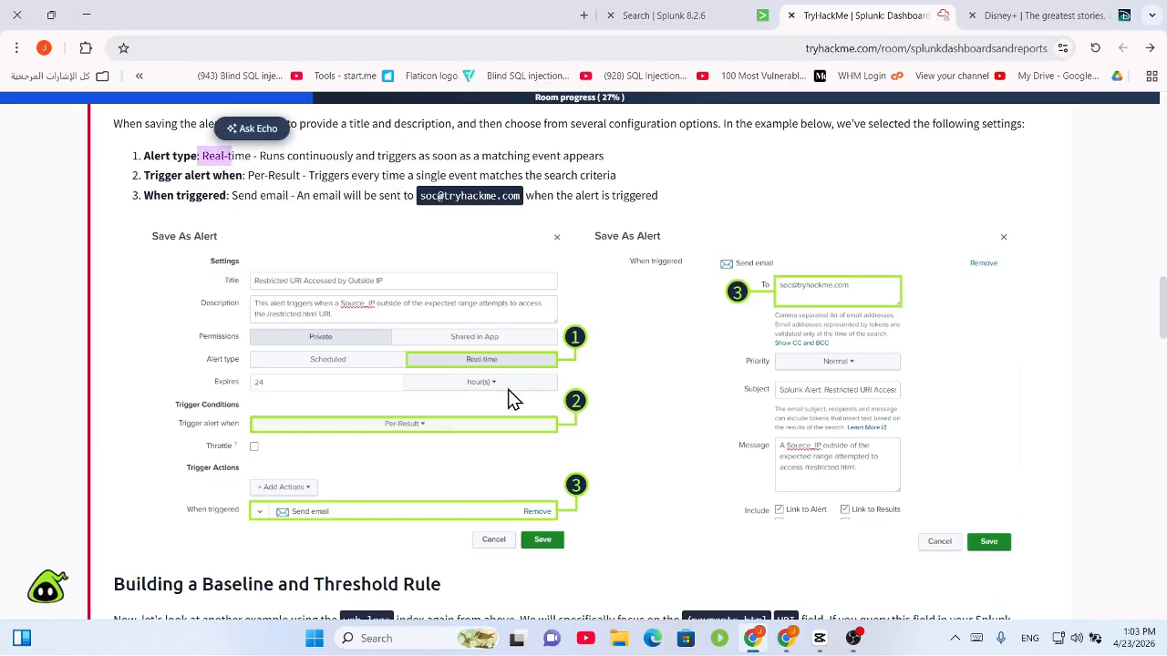
left_click_drag(394, 156, 443, 155)
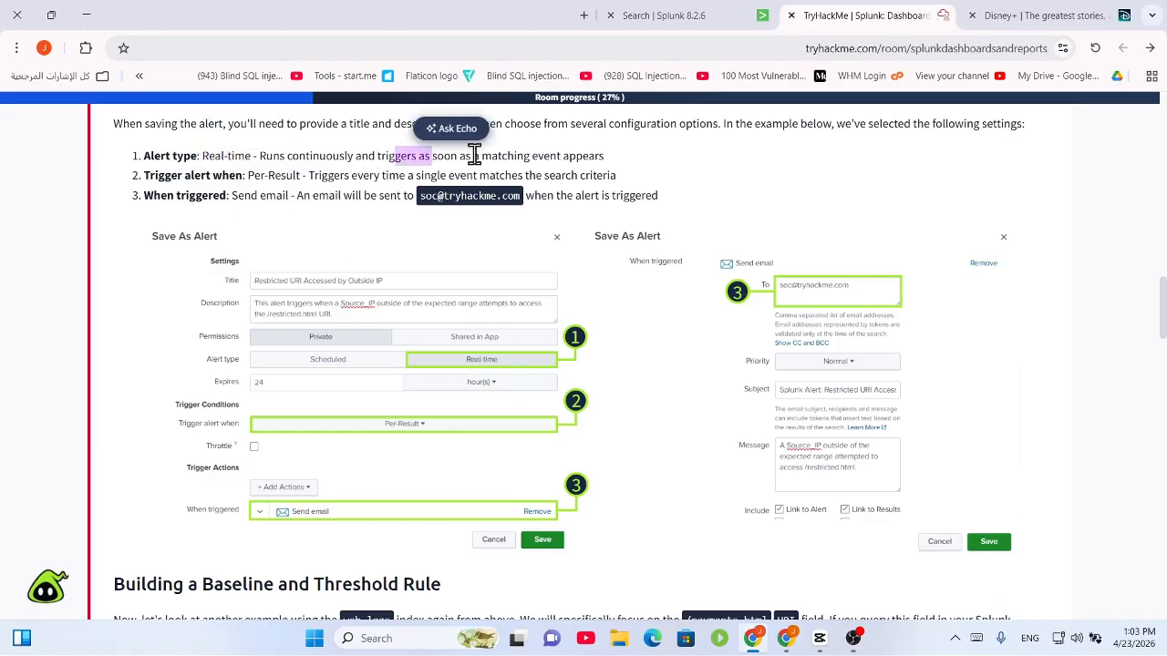
left_click(480, 157)
left_click_drag(629, 162, 417, 157)
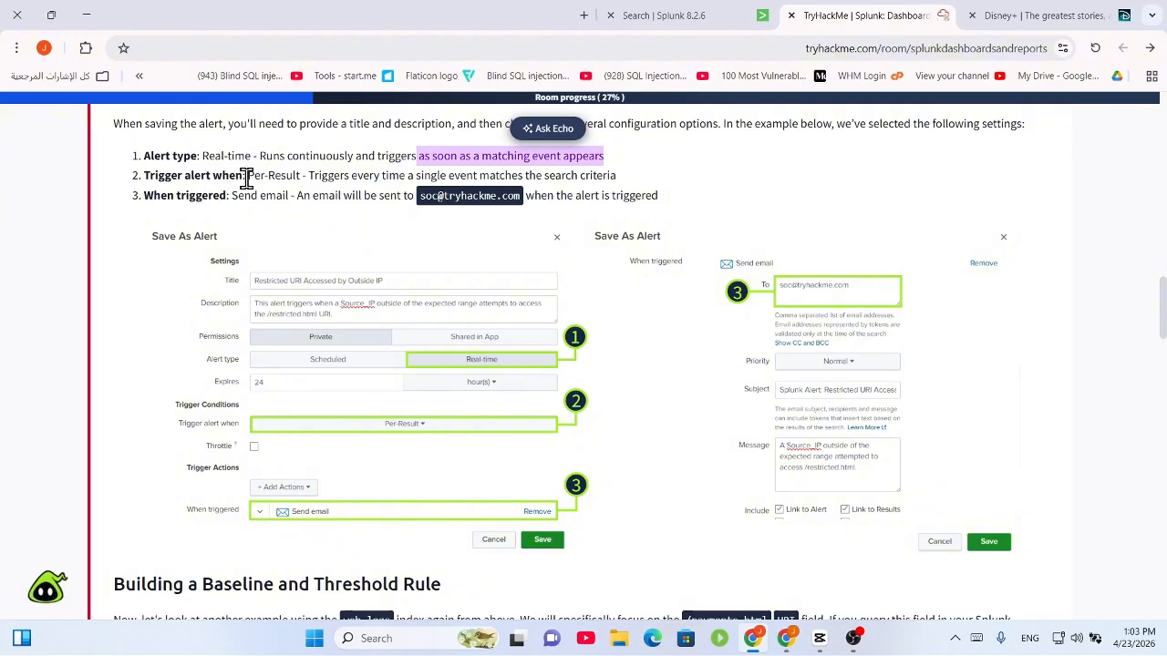
left_click_drag(247, 176, 682, 184)
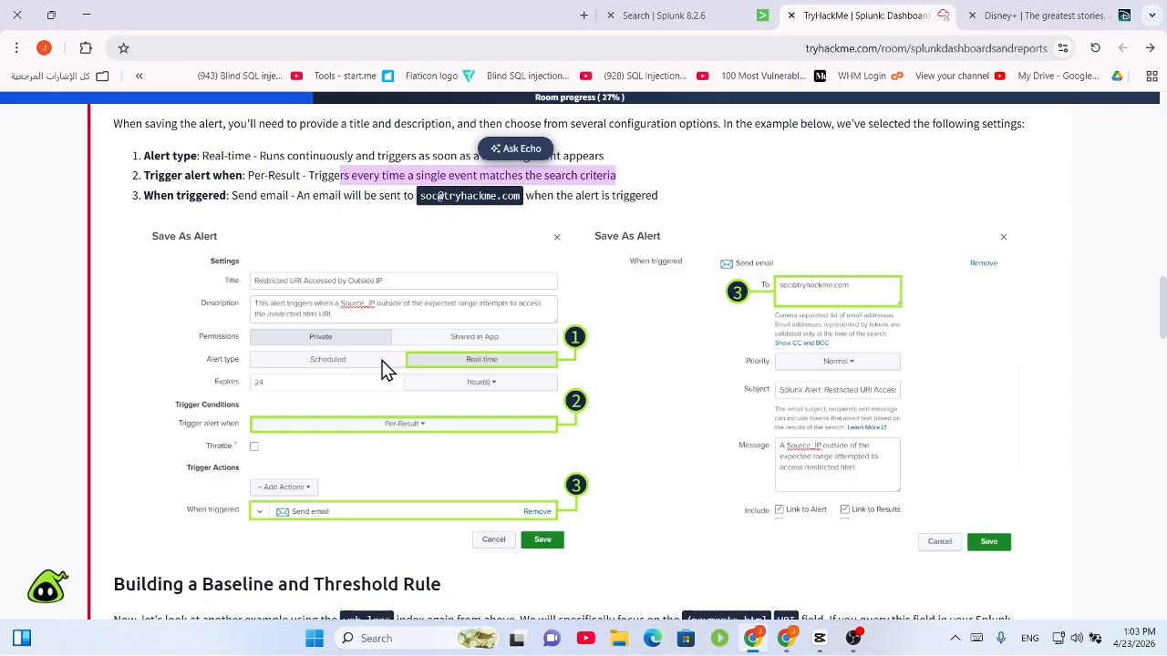
left_click(314, 178)
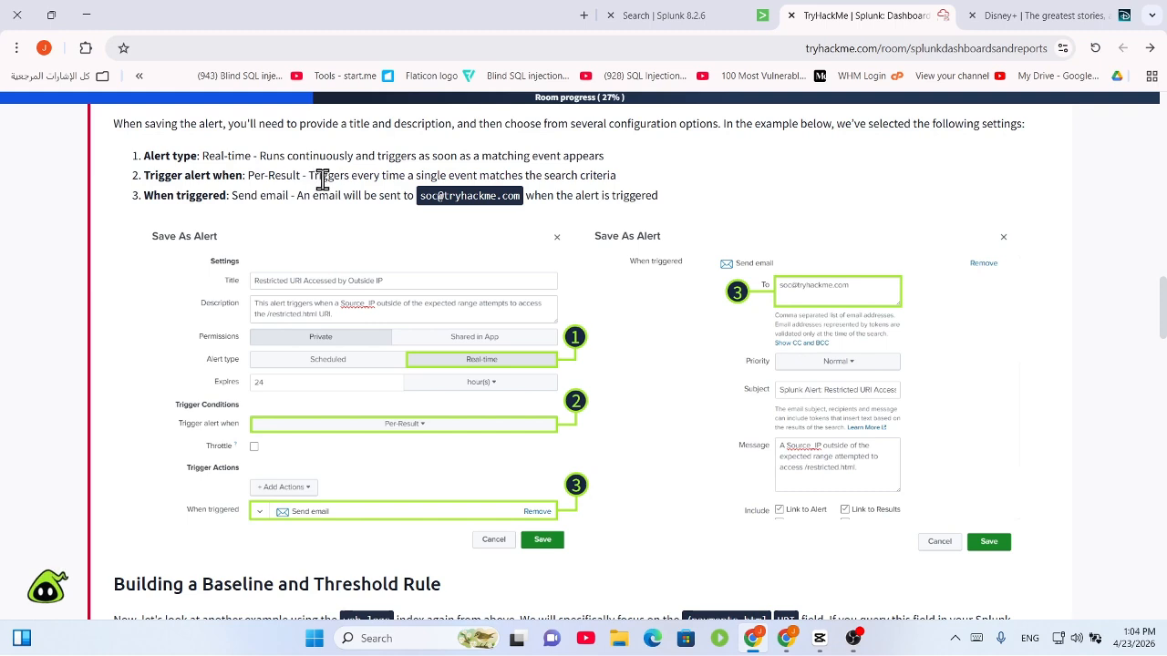
left_click_drag(325, 179, 635, 185)
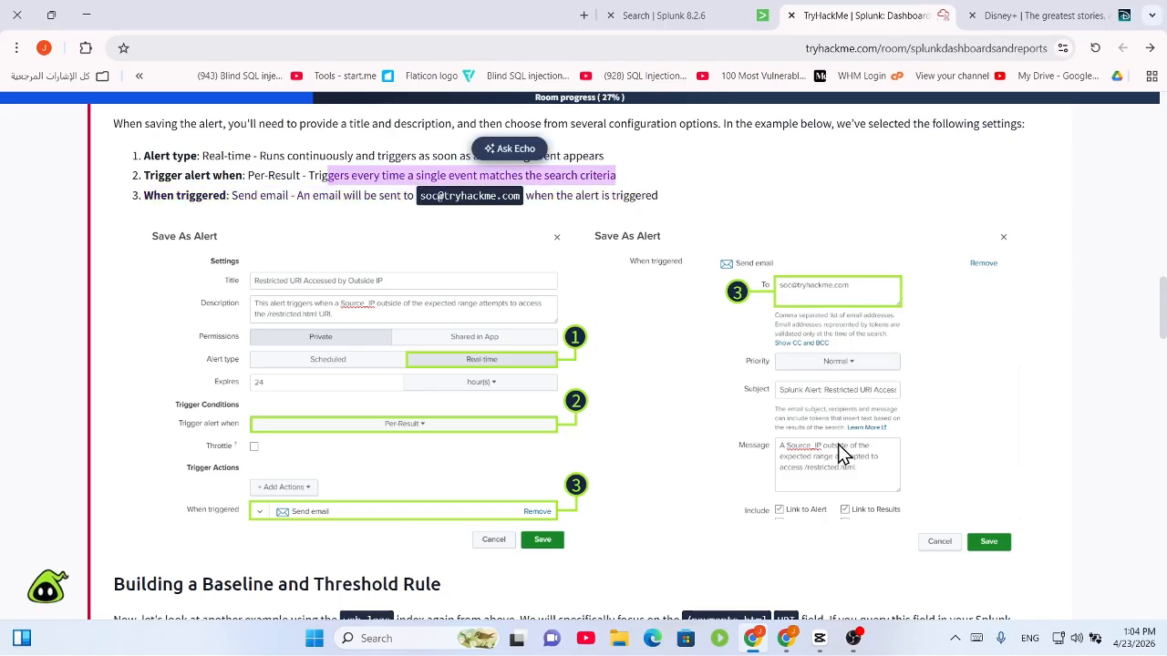
left_click_drag(234, 195, 601, 182)
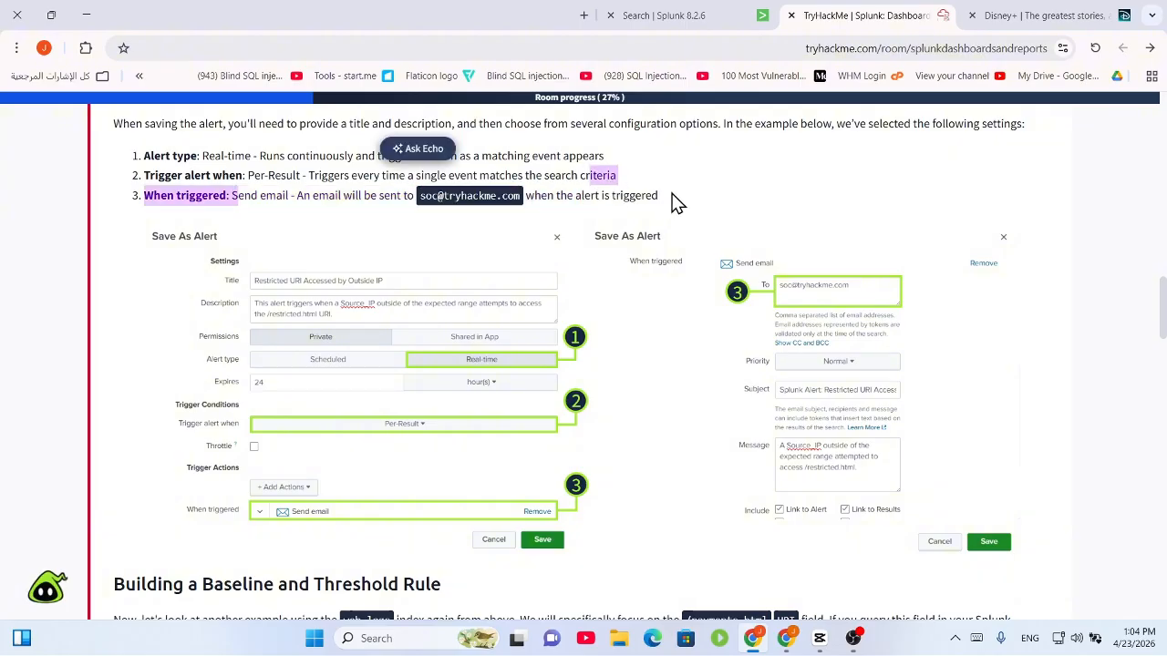
left_click_drag(673, 197, 527, 195)
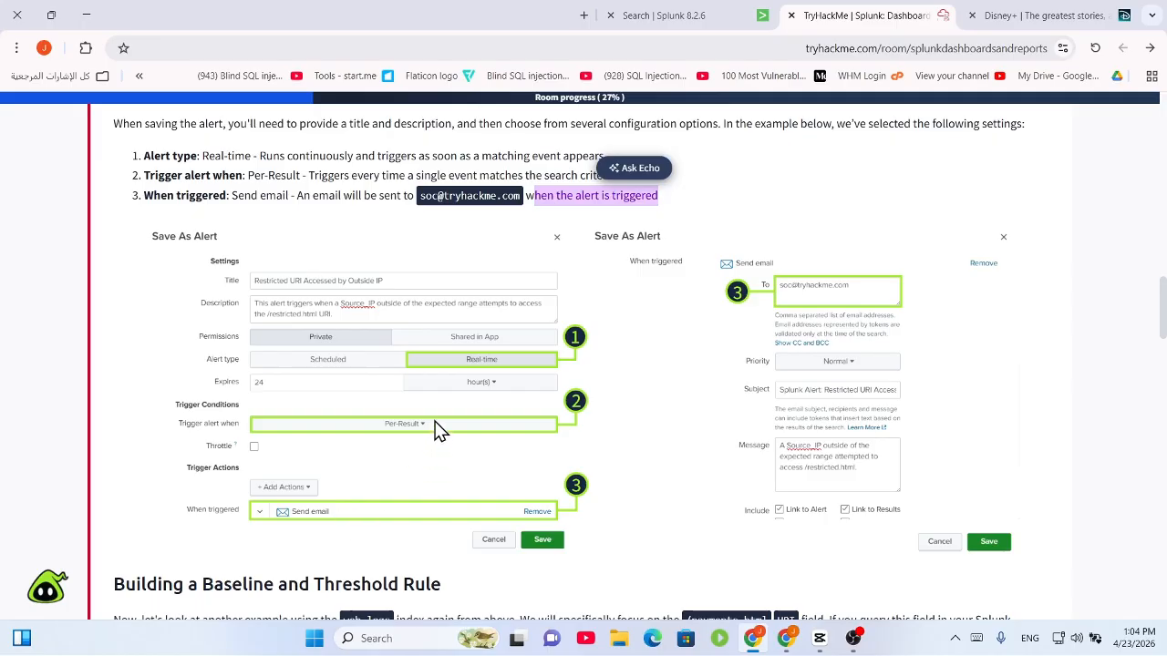
Examine the Save As Alert example screenshots for the restricted URI alert, including the numbered settings and email fields
scroll(365, 496, "down", 3)
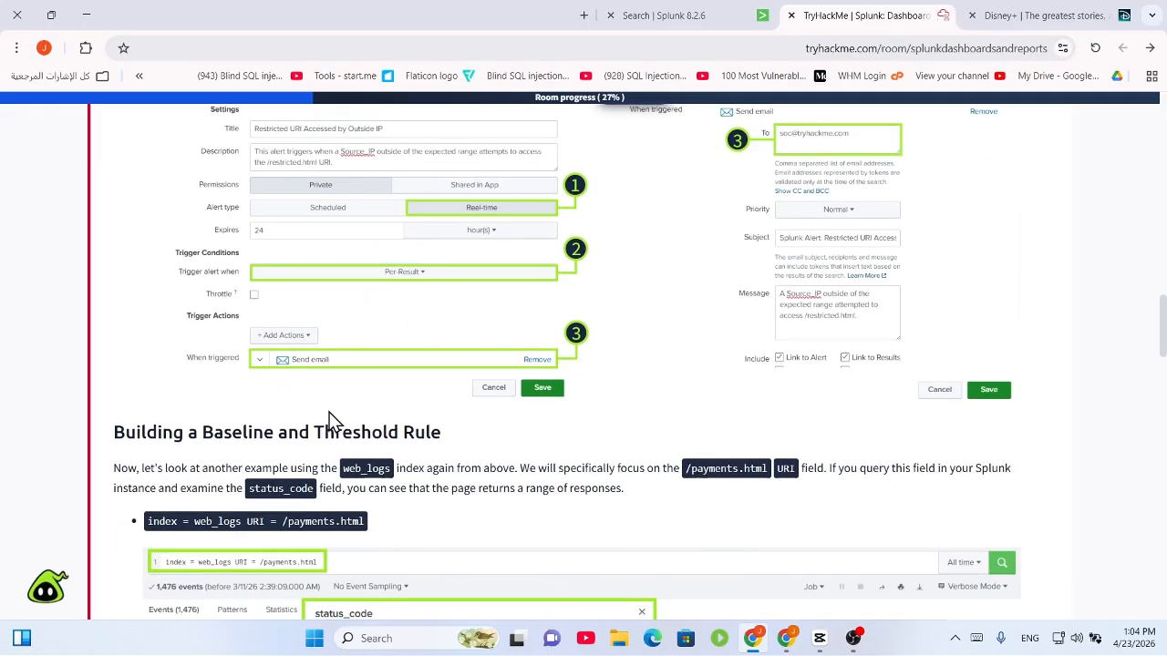
scroll(331, 307, "down", 1)
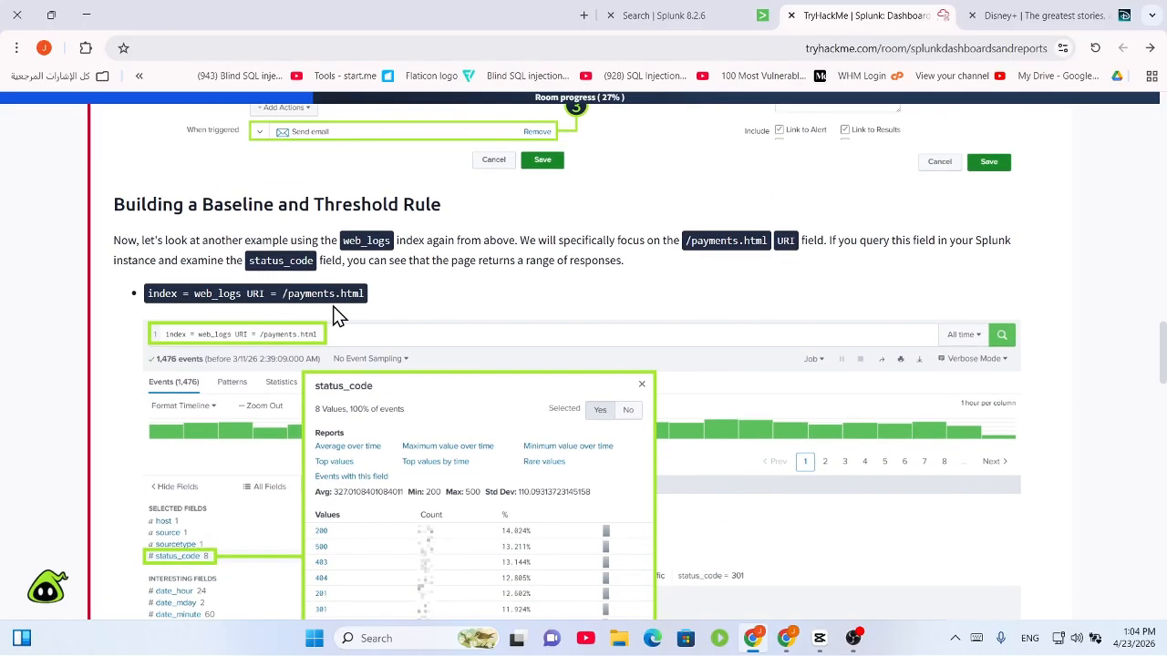
scroll(744, 217, "up", 2)
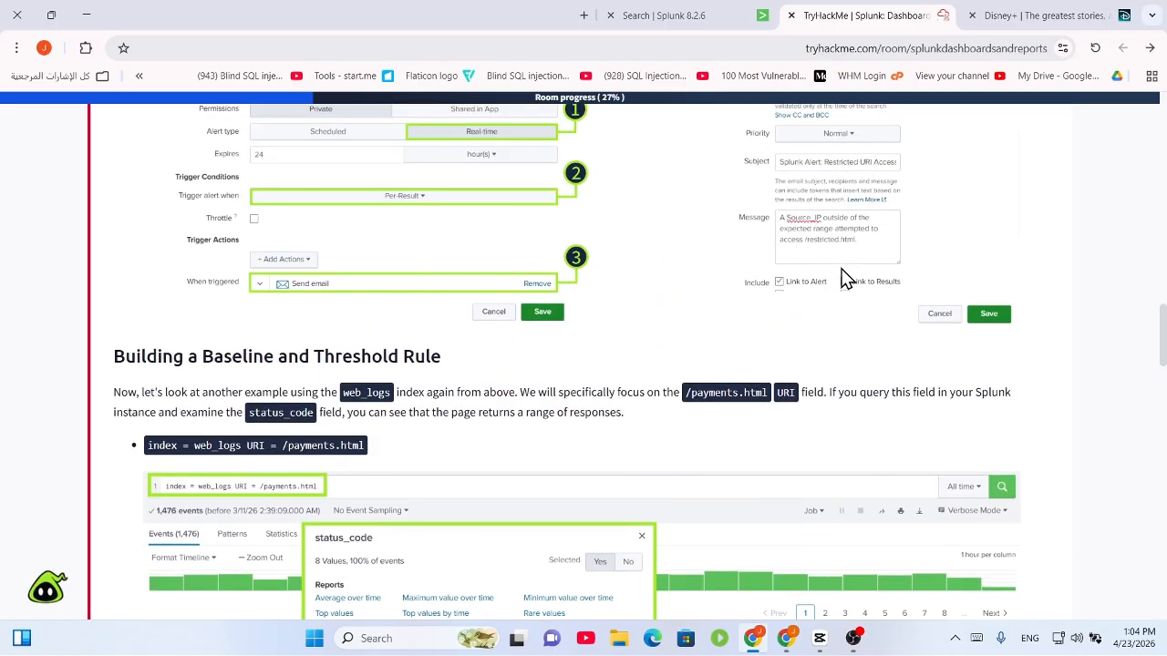
scroll(666, 381, "up", 2)
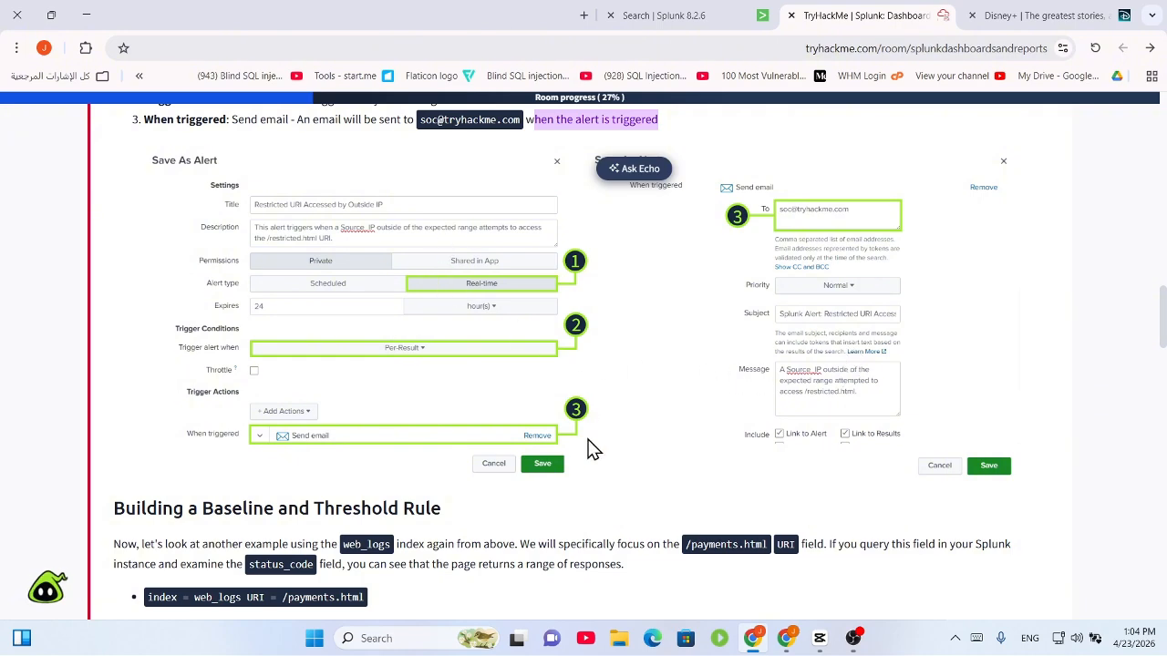
Read the opening of the Building a Baseline and Threshold Rule section about another example with the web_logs index
scroll(594, 444, "down", 2)
scroll(293, 400, "down", 3)
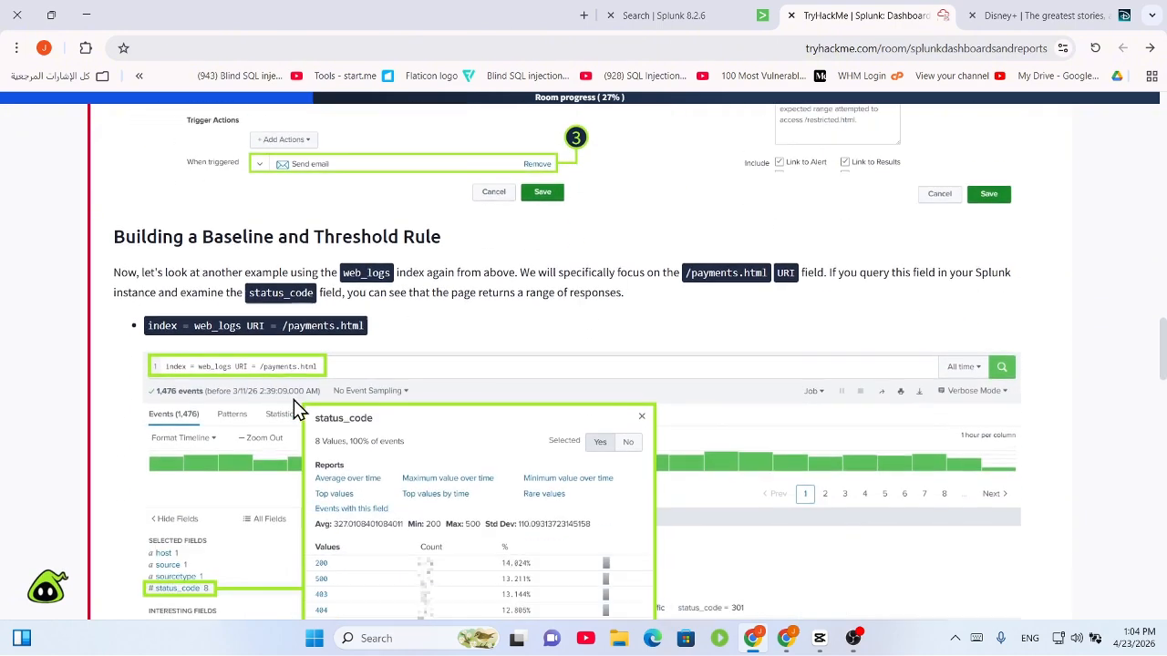
left_click_drag(202, 129, 509, 125)
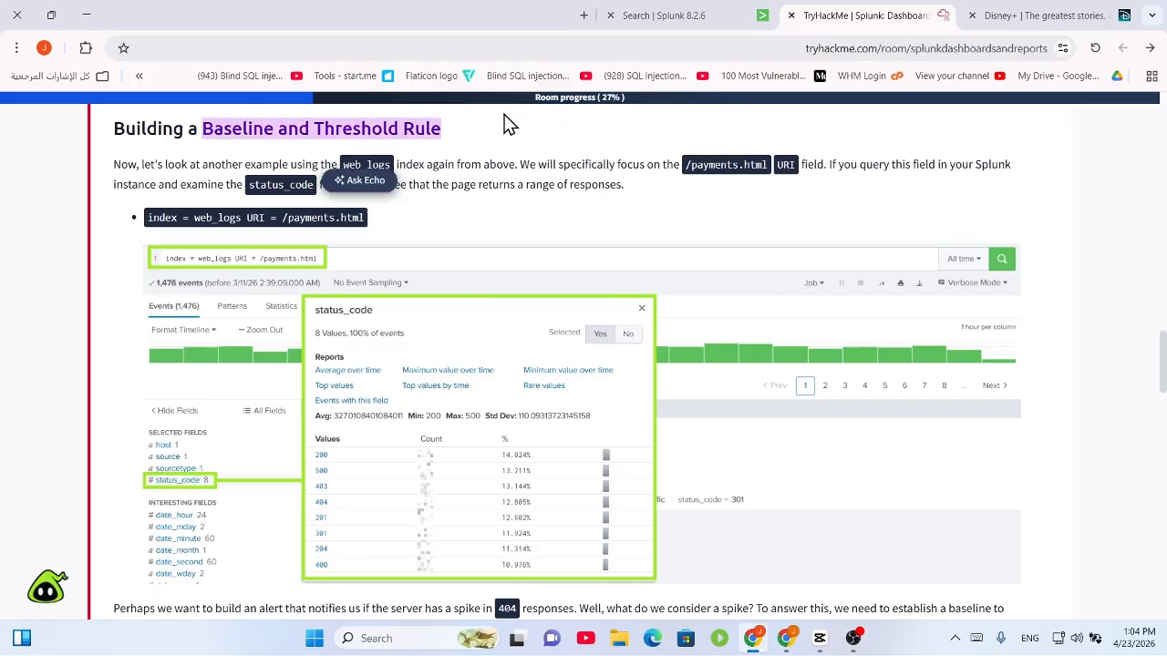
left_click_drag(112, 164, 588, 164)
left_click(581, 170)
left_click_drag(504, 167, 614, 164)
left_click(545, 188)
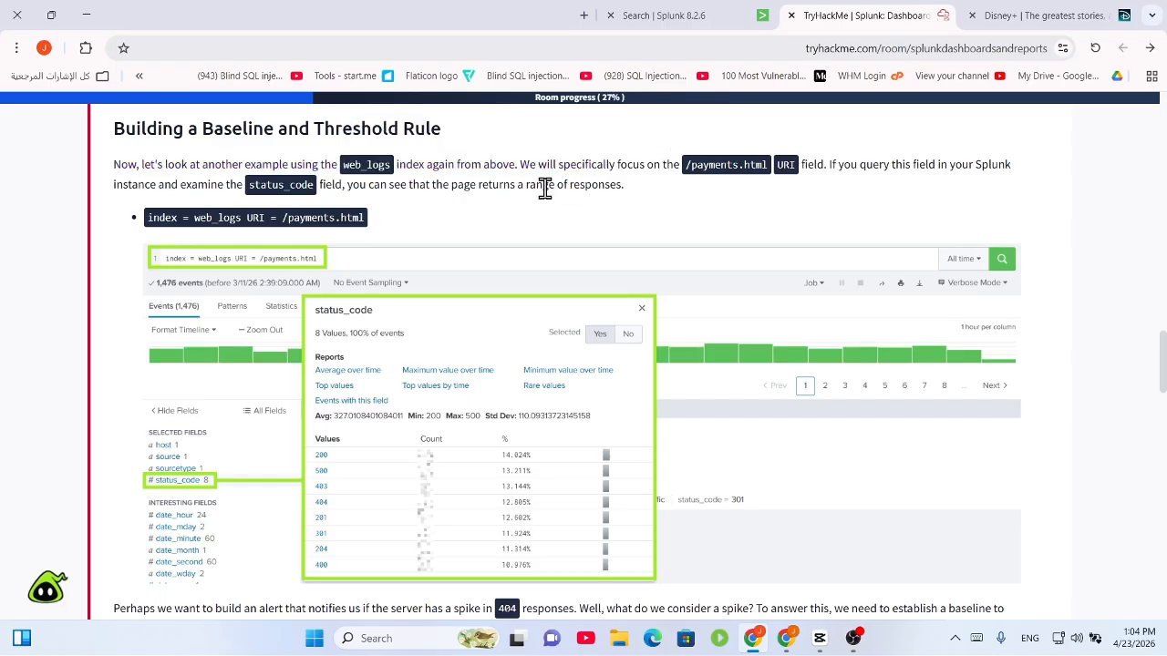
Read how to query the /payments.html URI and inspect the status_code field, and view the accompanying screenshot
left_click_drag(539, 168, 1032, 172)
left_click(821, 169)
left_click(888, 195)
left_click_drag(860, 165, 898, 207)
left_click_drag(342, 210, 616, 183)
scroll(534, 260, "down", 2)
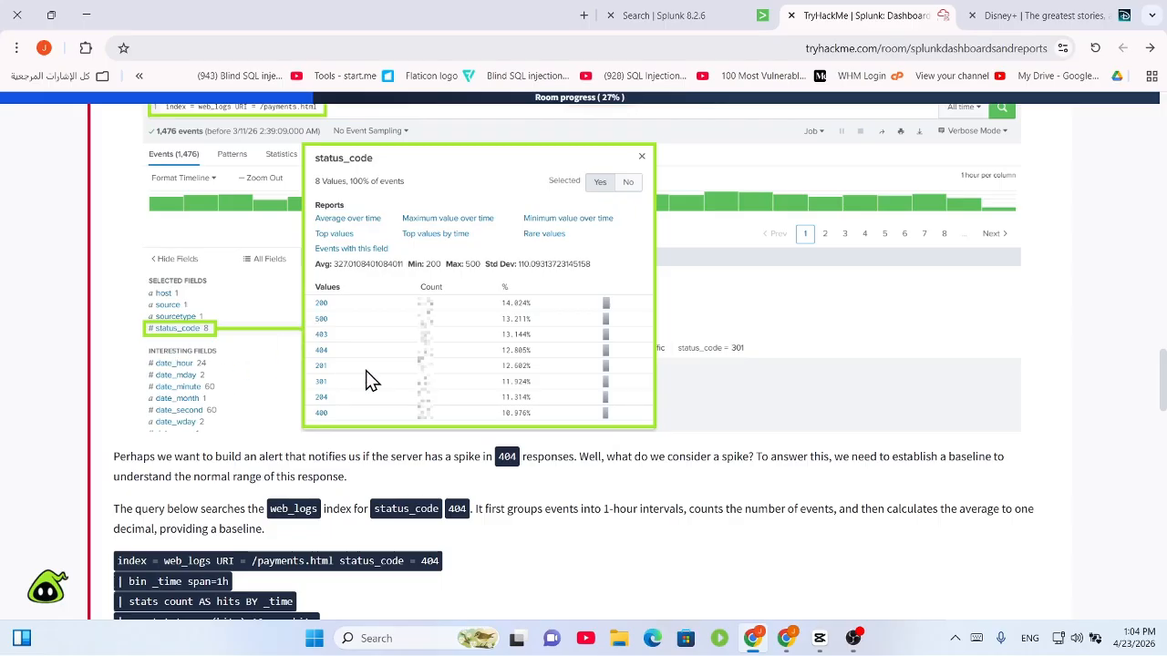
Read the paragraph on alerting on a spike in 404 responses and why a baseline must be established
scroll(307, 447, "down", 1)
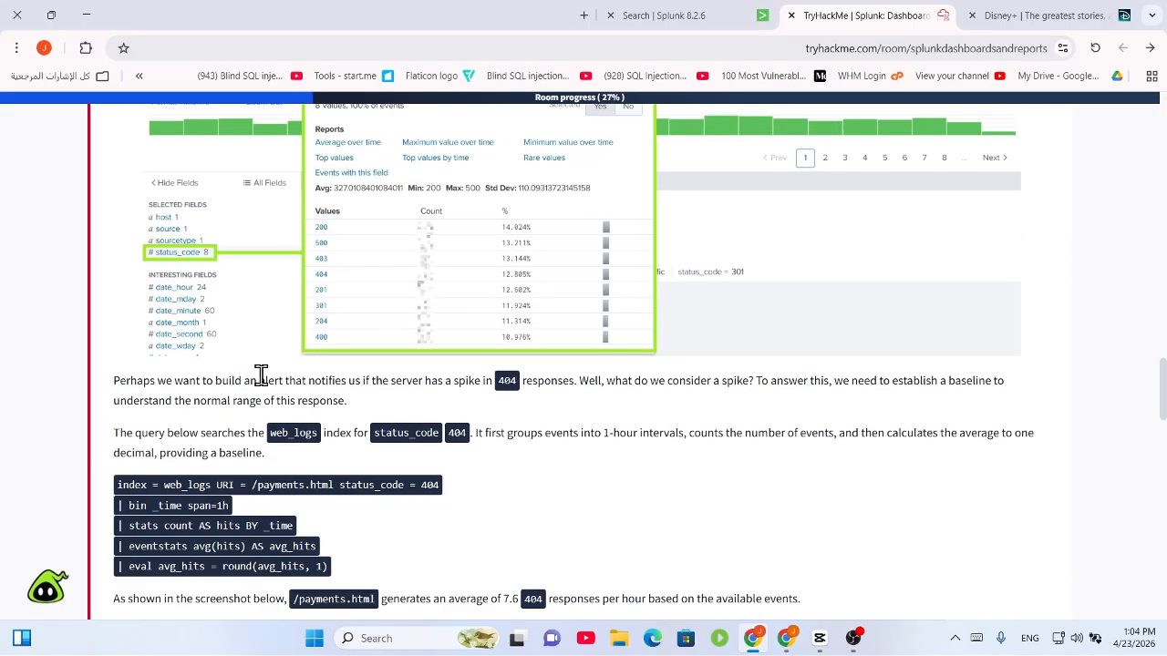
left_click_drag(362, 381, 962, 415)
left_click(507, 387)
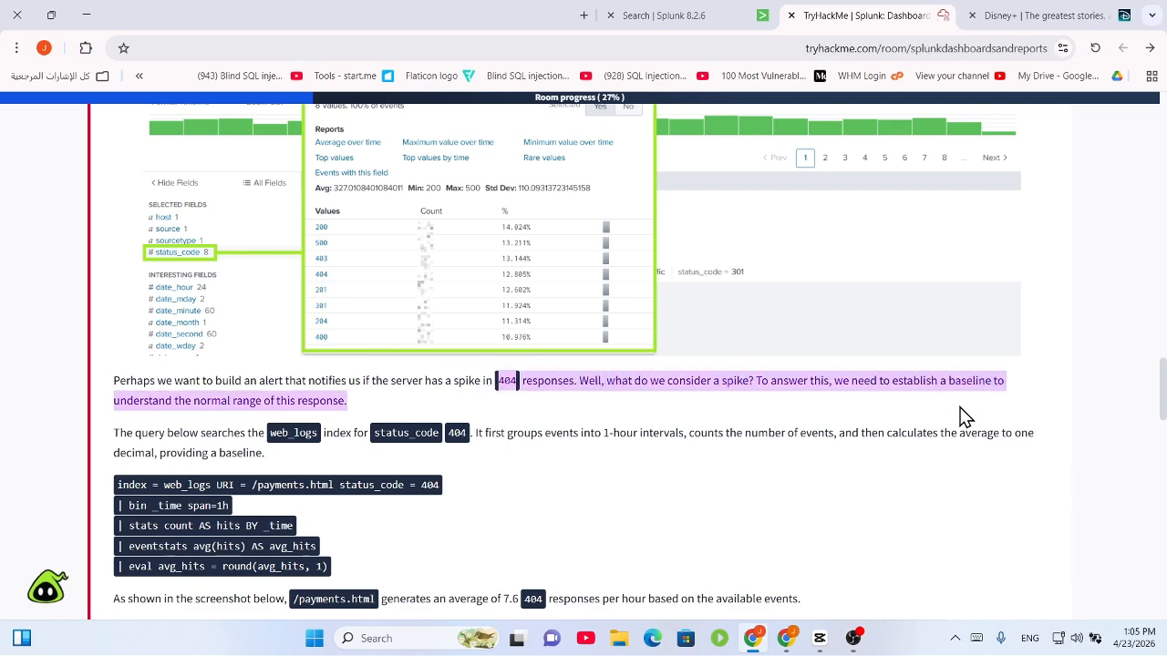
left_click_drag(840, 407, 841, 407)
scroll(100, 482, "down", 2)
Read the explanation of the 404 baseline query, its 1-hour grouping and hourly average, and look over its screenshot
left_click_drag(115, 282, 923, 325)
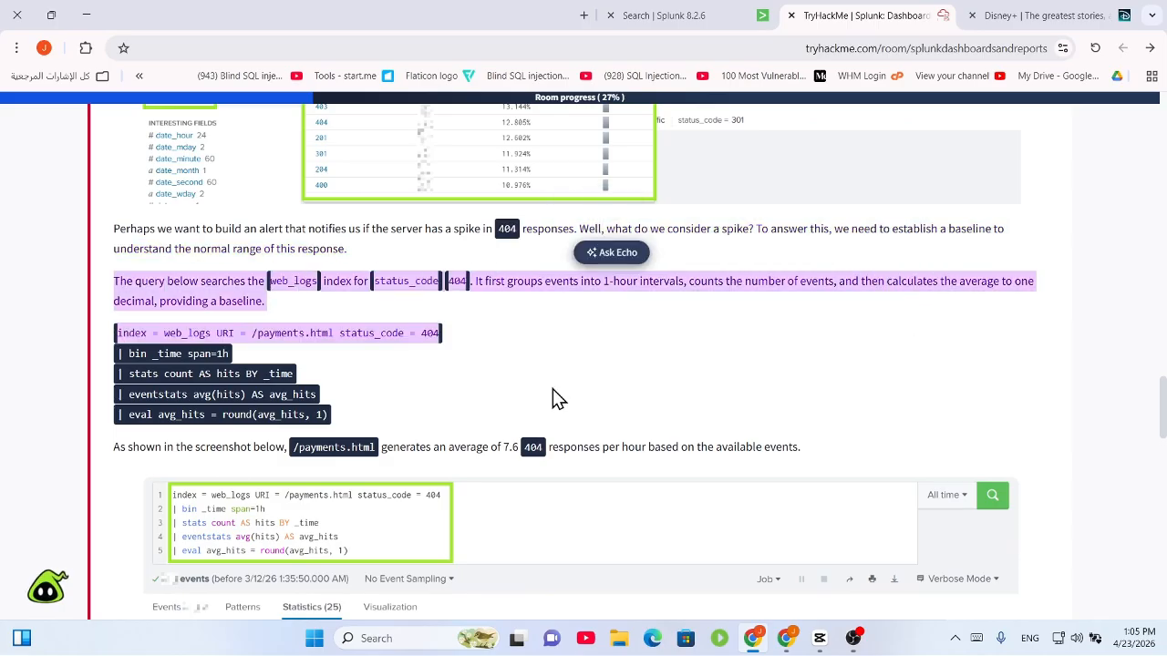
left_click(220, 394)
left_click_drag(117, 334, 501, 402)
left_click(422, 399)
scroll(408, 416, "down", 1)
left_click_drag(165, 383, 816, 379)
left_click(716, 317)
scroll(516, 374, "down", 2)
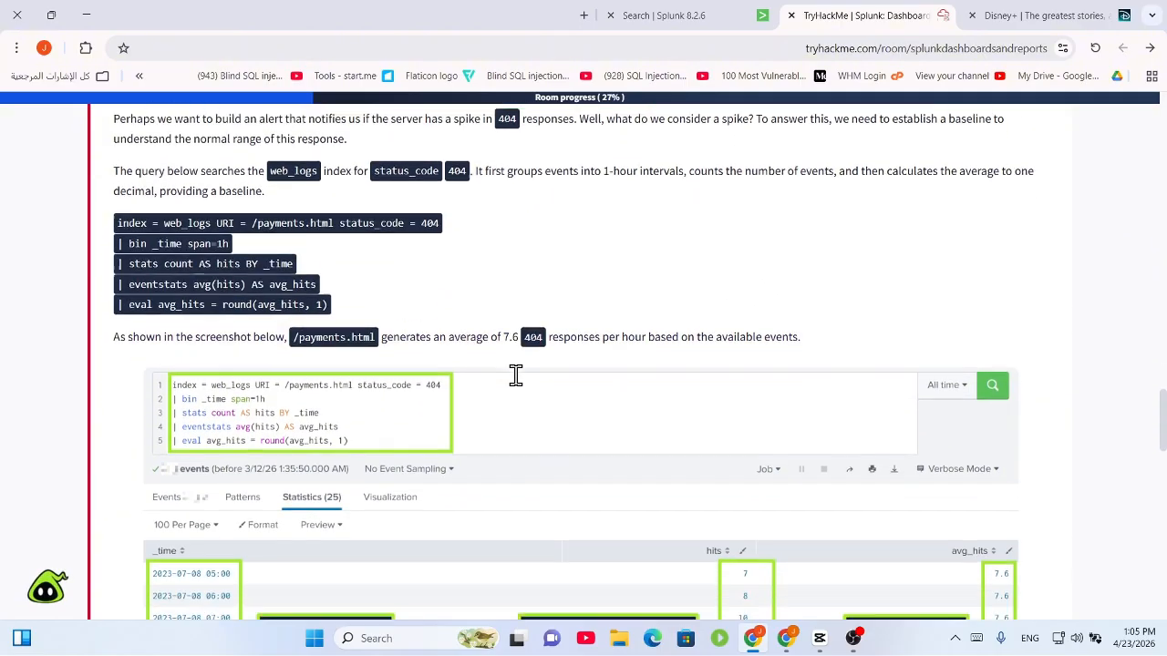
scroll(448, 341, "up", 1)
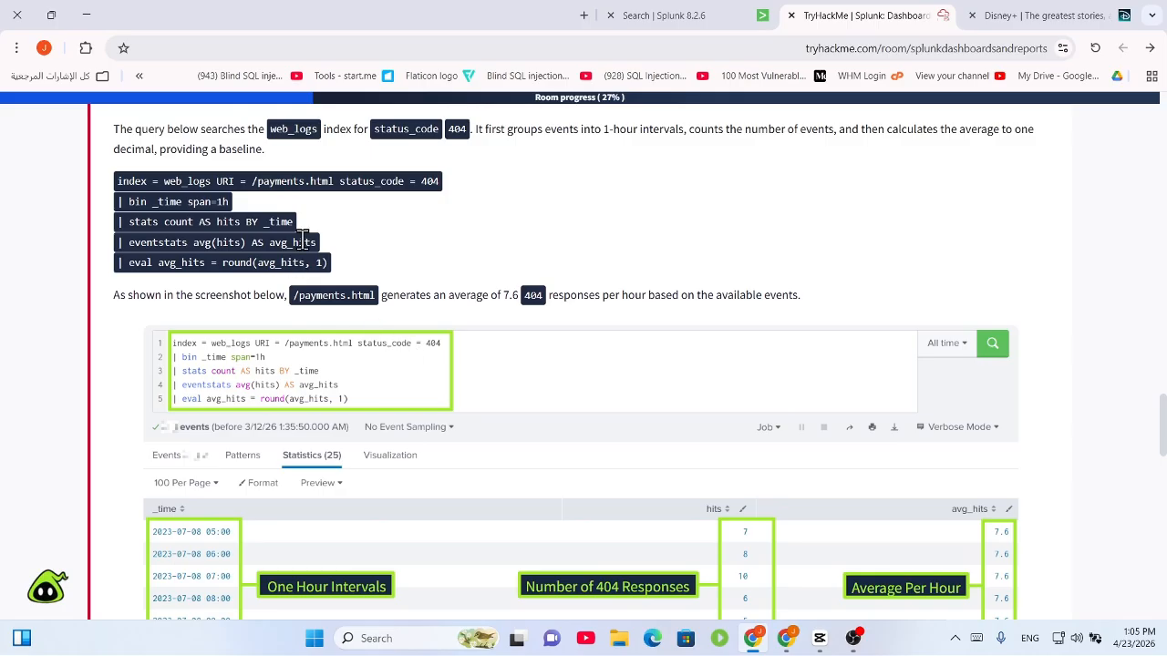
Examine the baseline query's first line: the web_logs index, the /payments.html URI and status_code = 404
left_click_drag(335, 265, 102, 179)
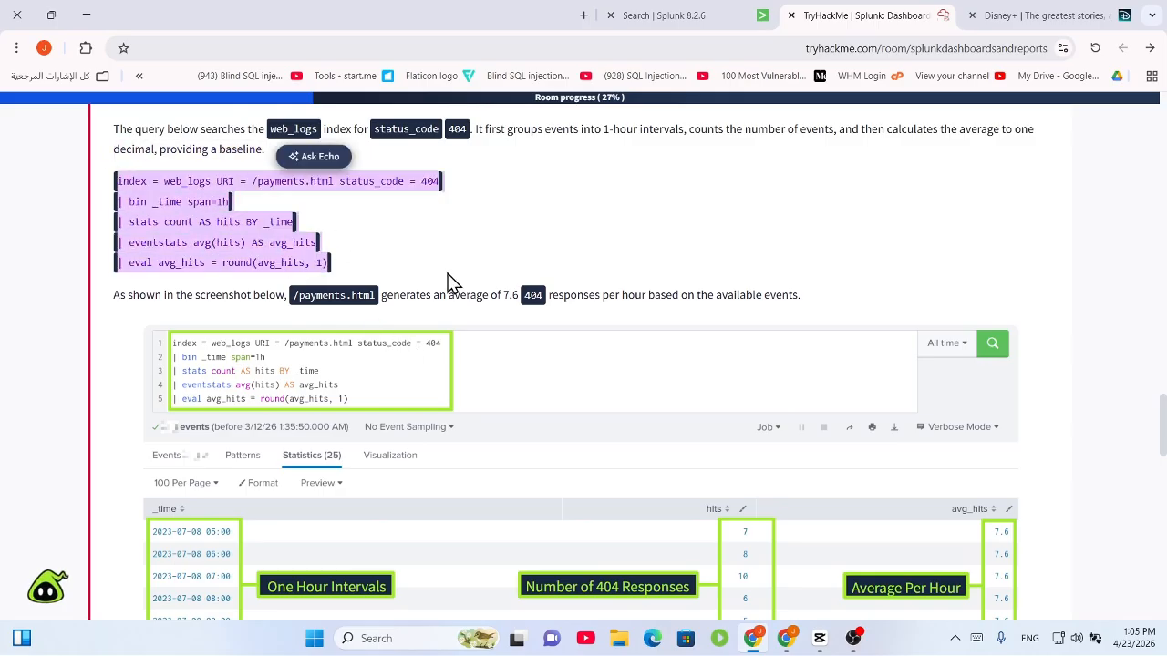
left_click(403, 247)
left_click_drag(280, 183, 117, 181)
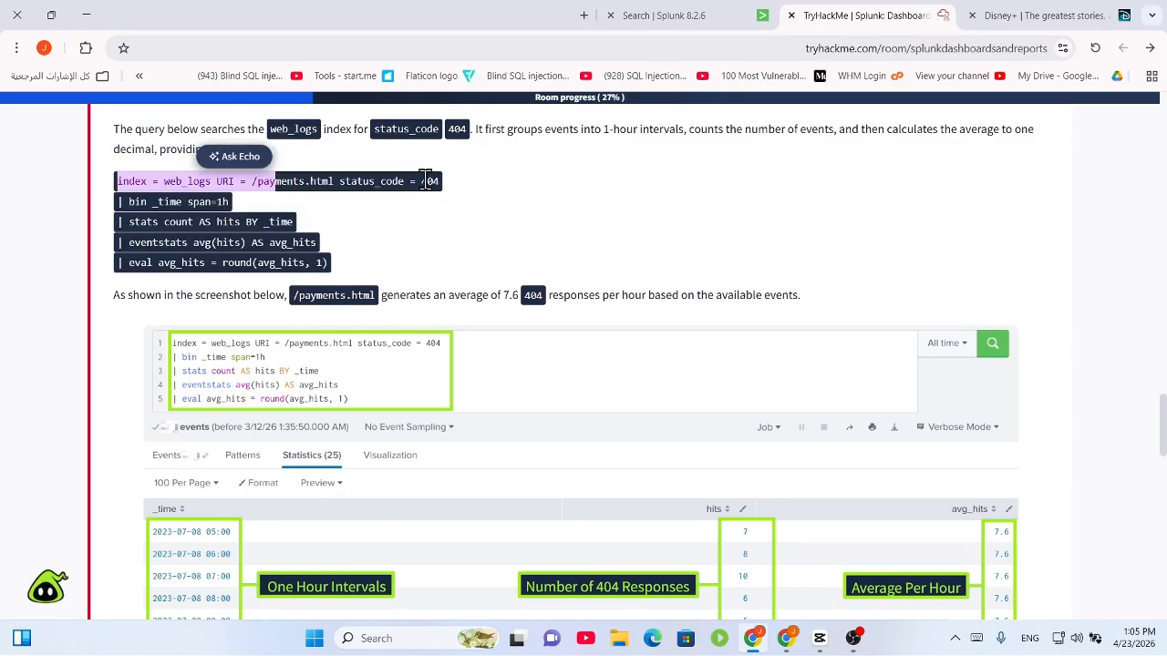
left_click(232, 208)
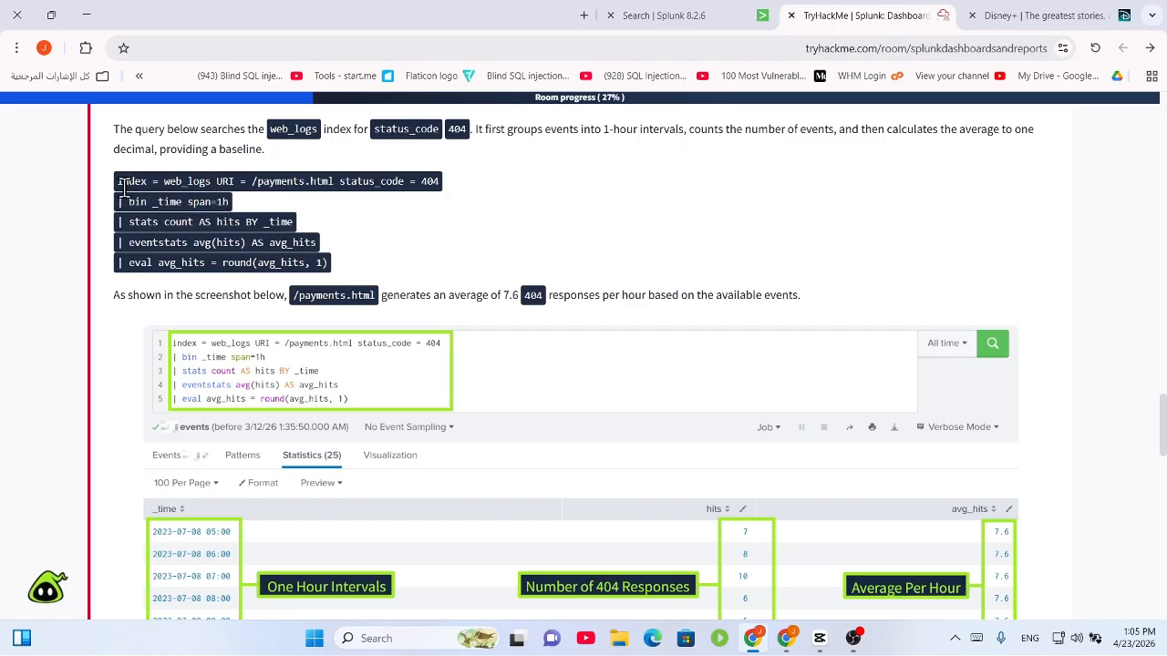
left_click_drag(117, 182, 443, 184)
left_click(425, 182)
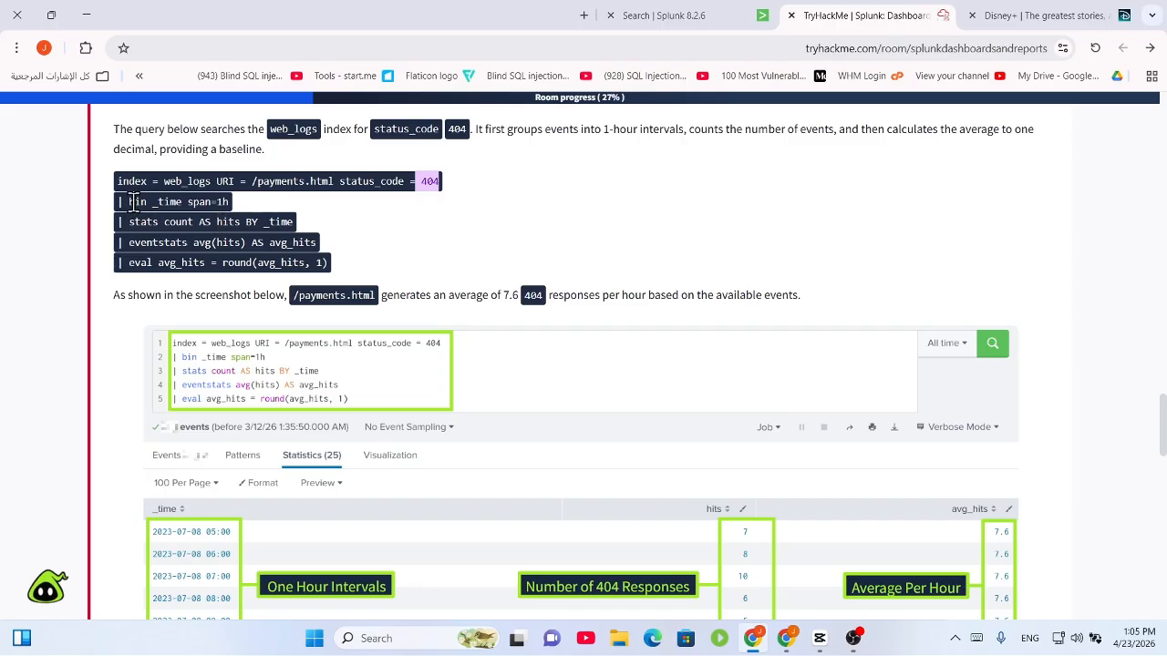
Examine the baseline query's bin _time span=1h, stats count AS hits BY _time, and eventstats avg(hits) lines
left_click_drag(121, 201, 223, 205)
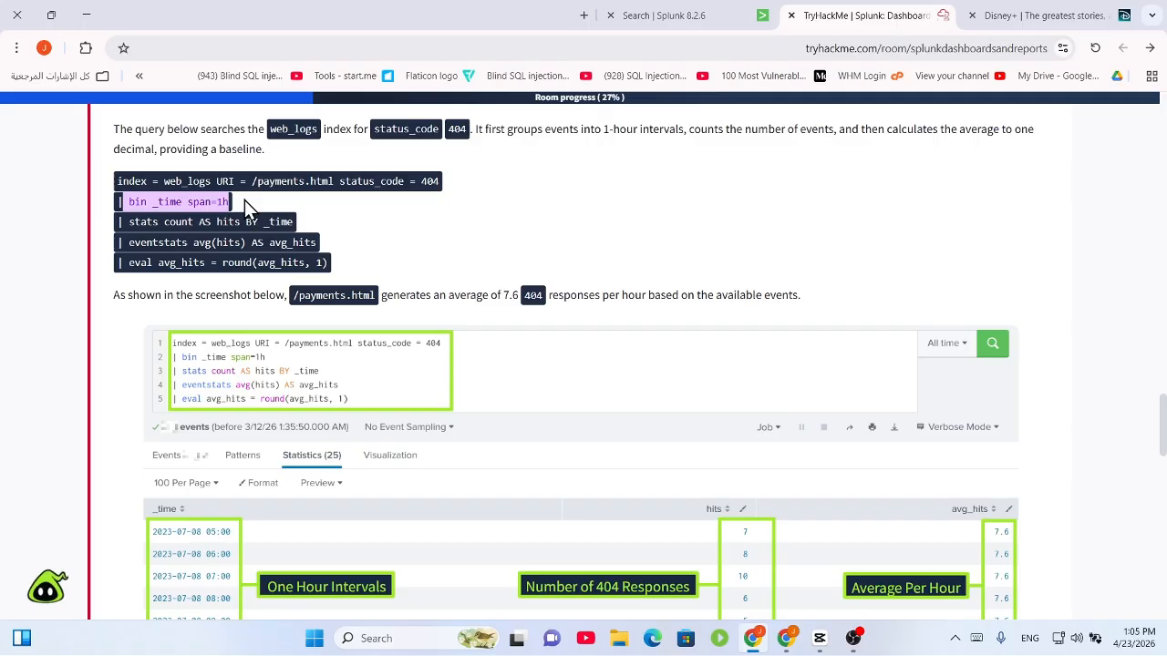
mouse_move(244, 200)
left_mouse_down()
mouse_move(227, 212)
mouse_move(195, 201)
mouse_move(240, 202)
left_mouse_up()
left_click(217, 211)
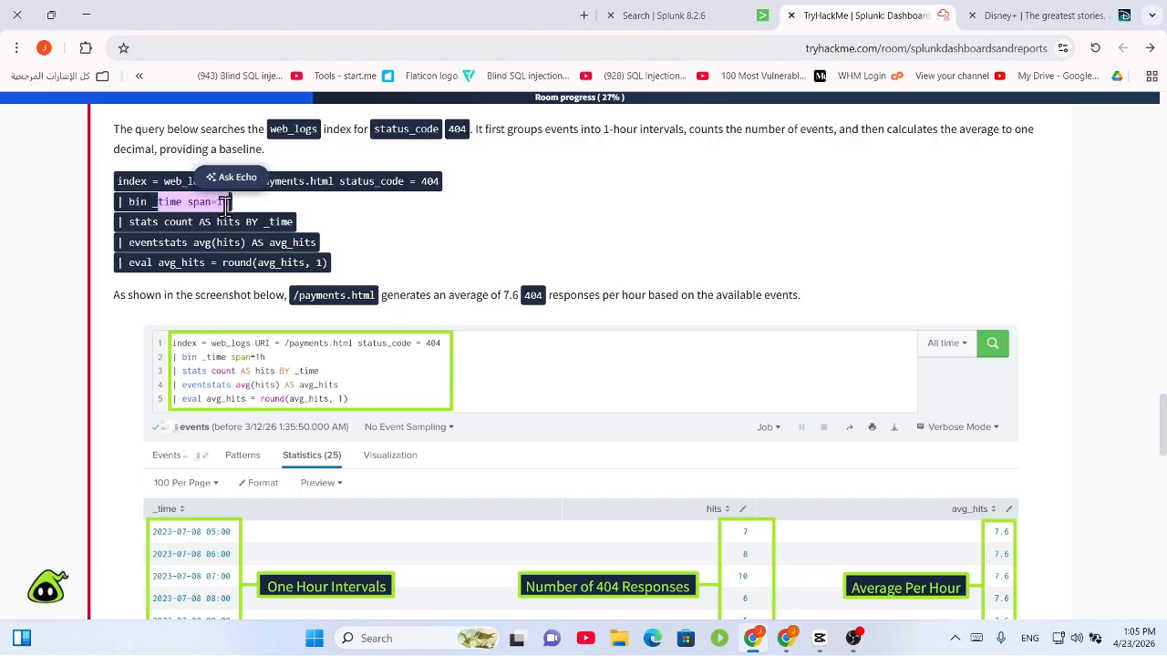
left_click_drag(130, 222, 288, 239)
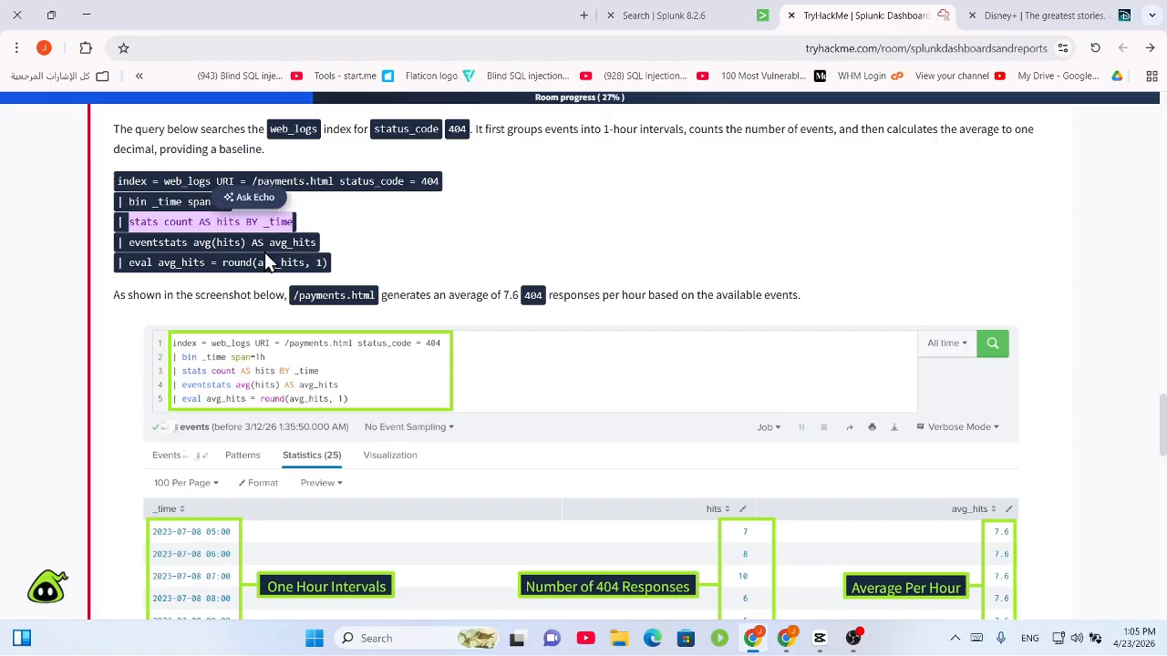
left_click_drag(128, 242, 311, 237)
Look over the baseline results screenshot and read the Threshold section on shifting averages and the >11 limit
scroll(494, 228, "down", 4)
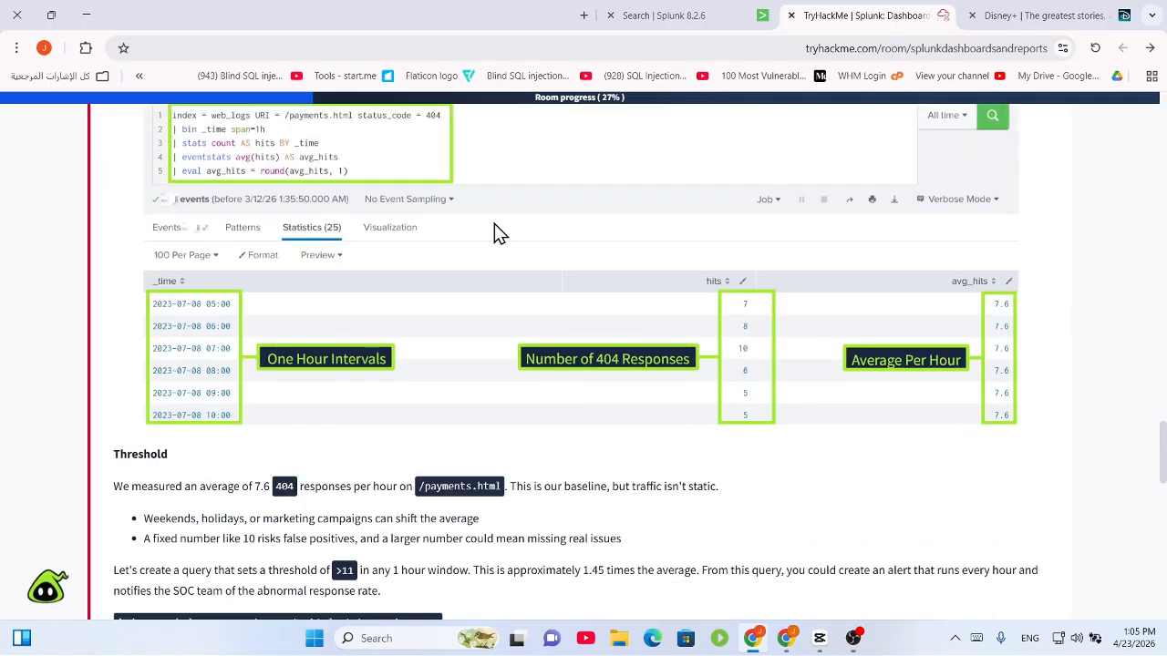
scroll(262, 263, "down", 2)
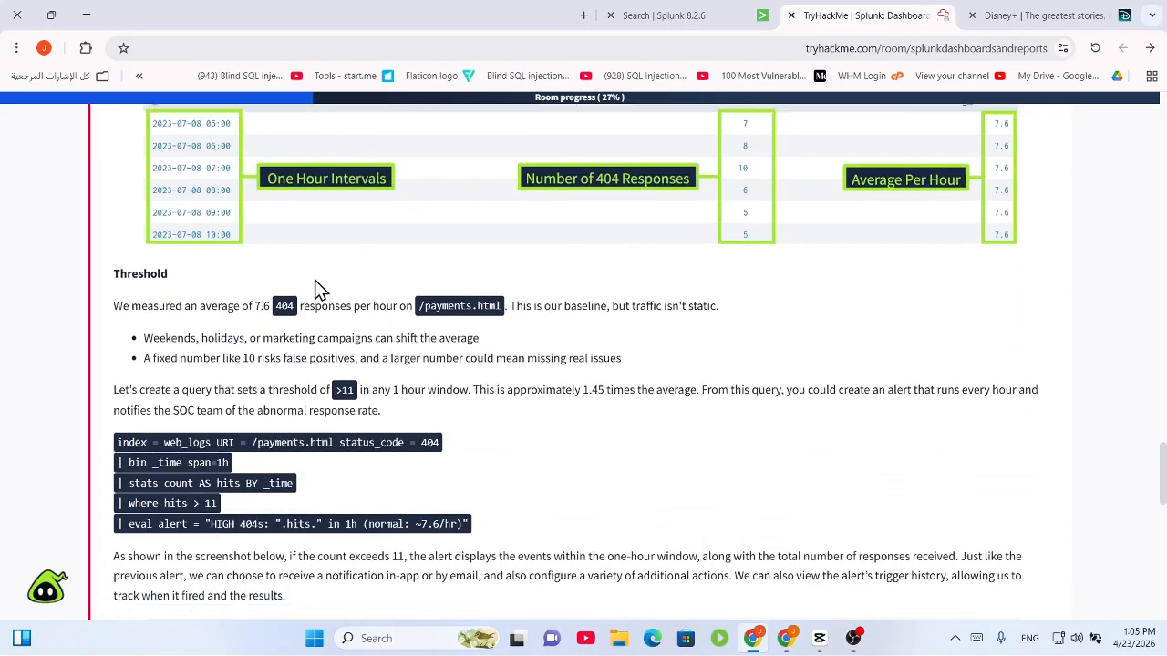
left_click_drag(155, 182, 270, 182)
left_click(382, 208)
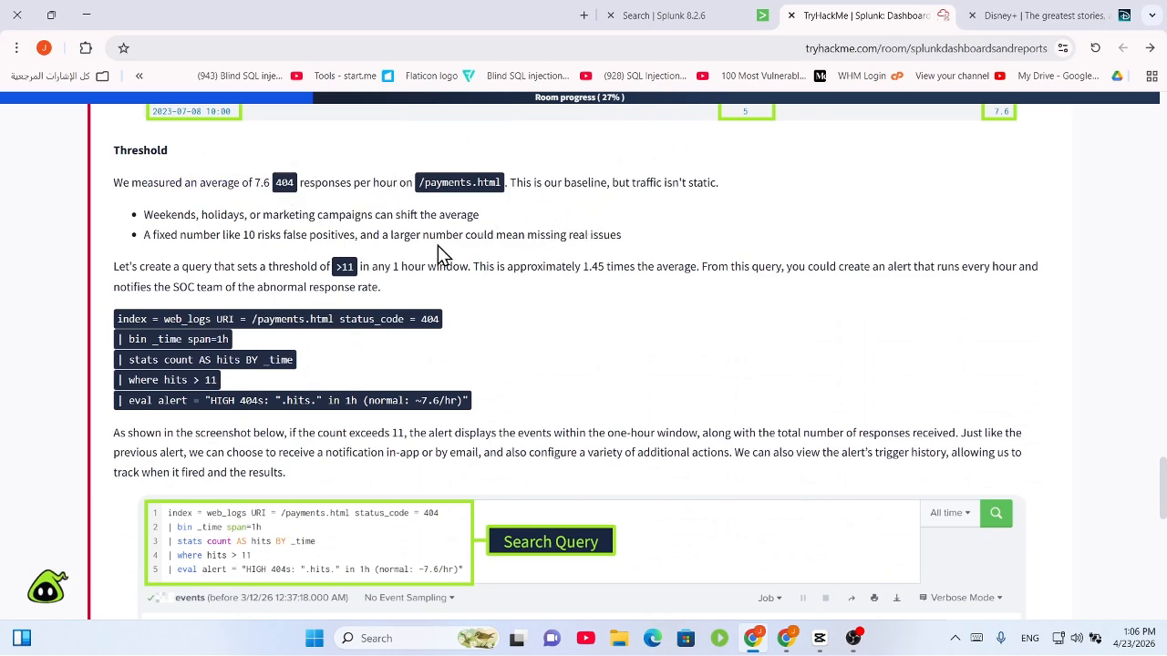
scroll(438, 252, "down", 1)
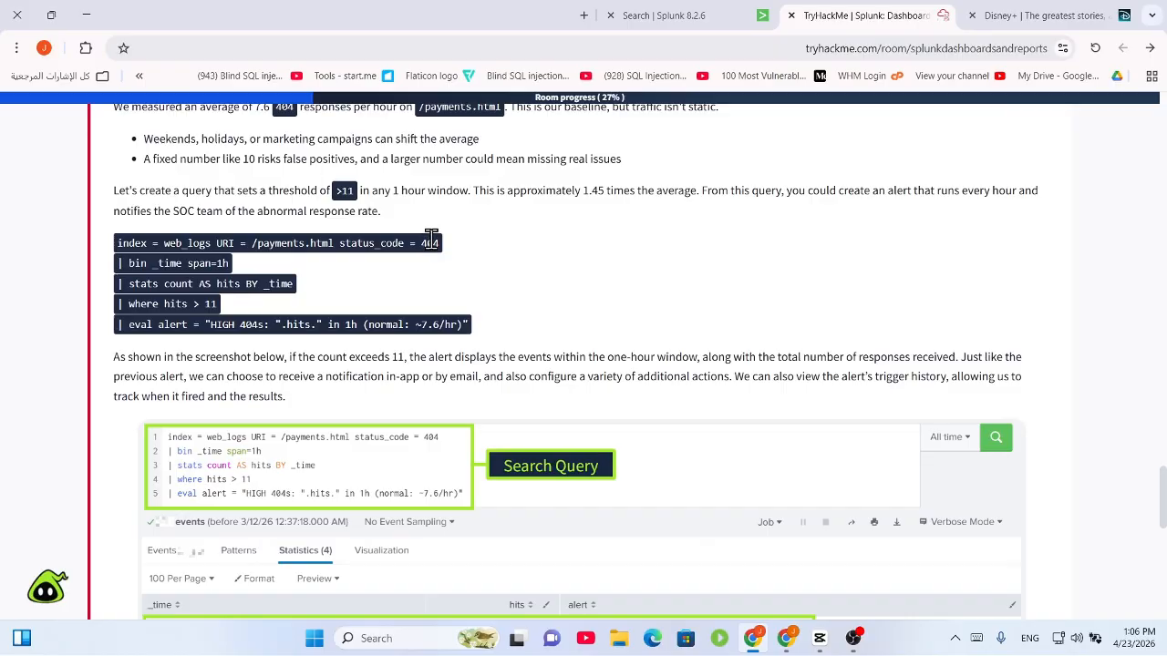
Examine the where hits > 11 query and the screenshot of its alert results, overview and trigger history
scroll(525, 234, "down", 3)
scroll(523, 247, "up", 2)
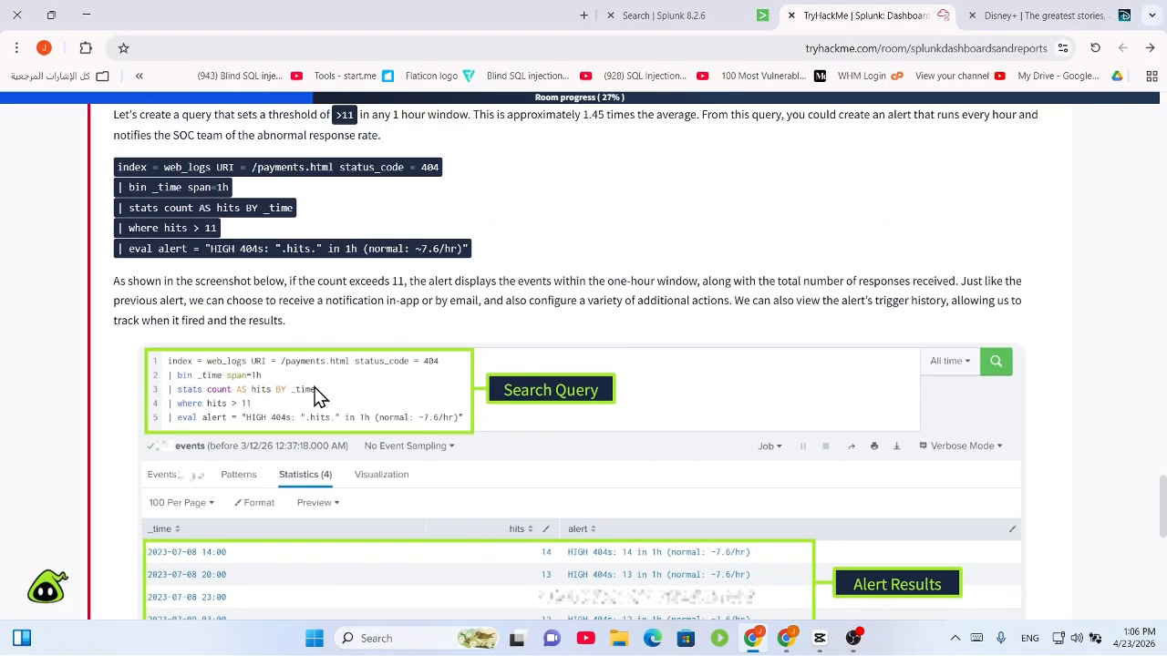
scroll(354, 404, "down", 3)
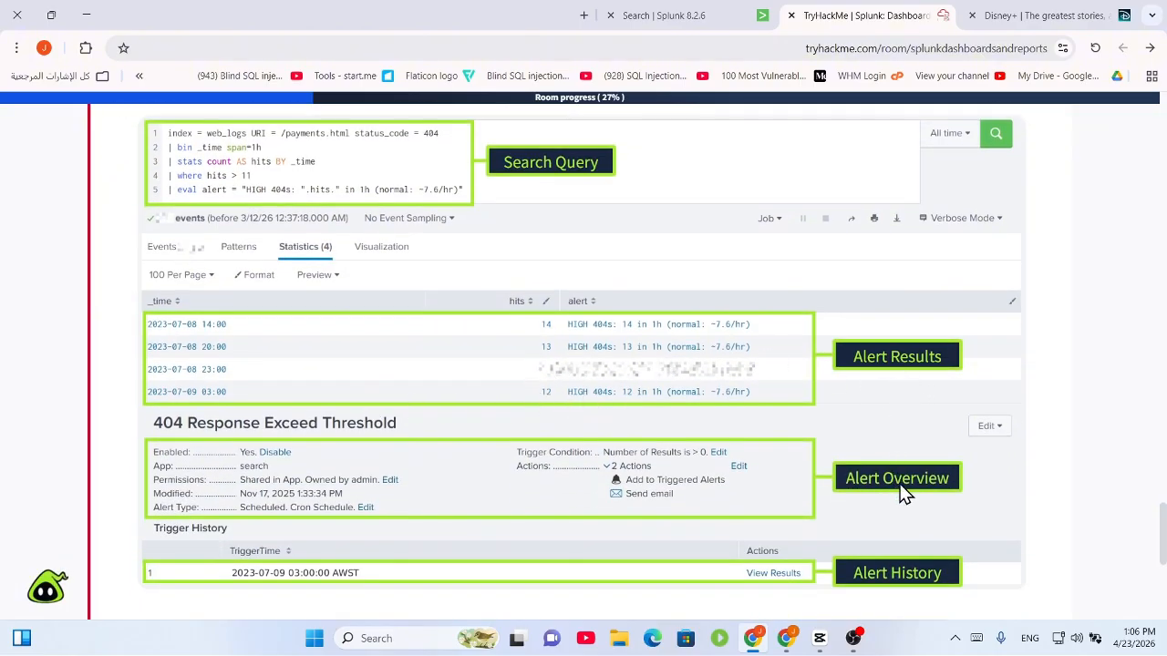
scroll(763, 393, "up", 3)
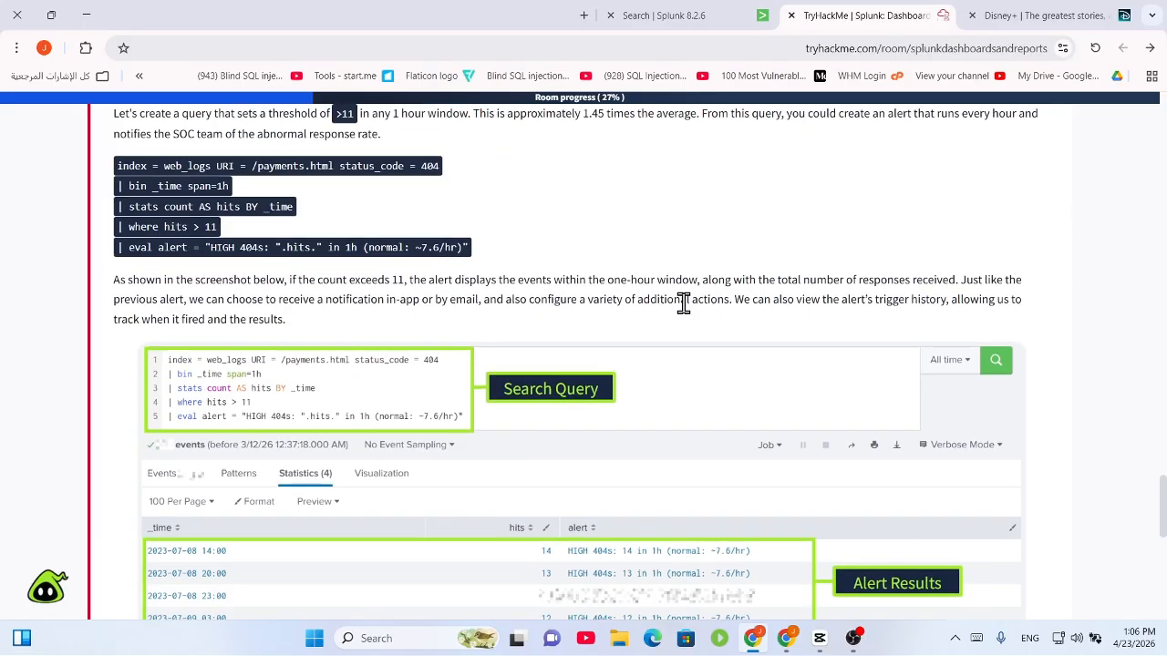
Read the question on outside Source_IP addresses accessing /restricted.html and copy the matching NOT Source_IP IN query from the task's alert example
scroll(800, 415, "down", 8)
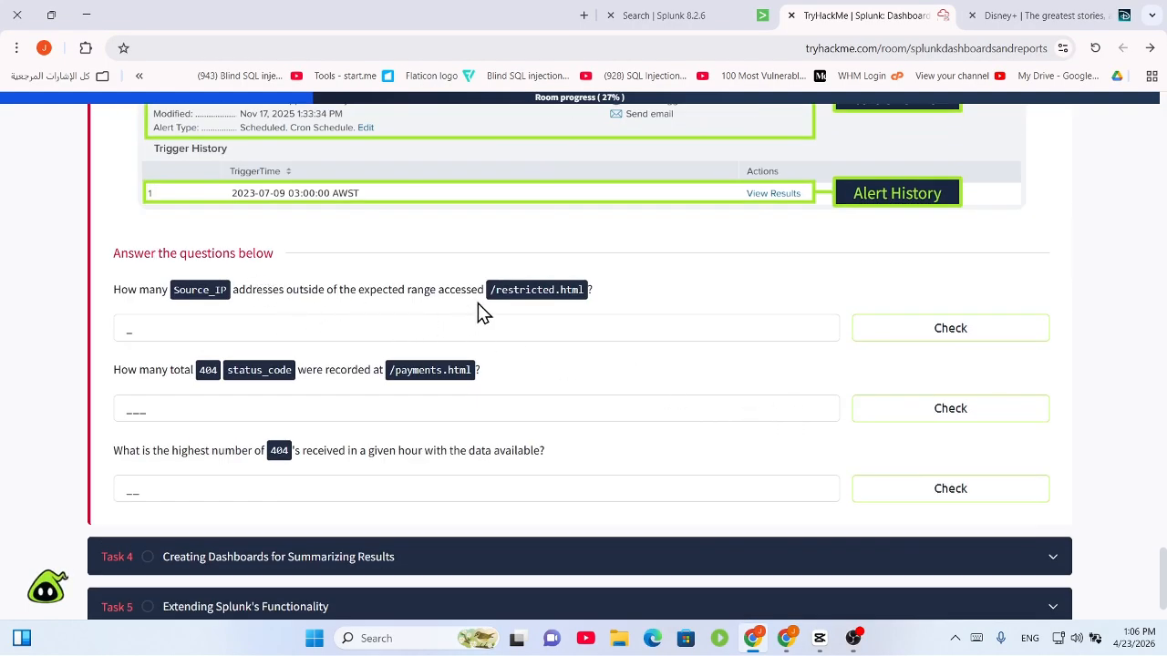
left_click_drag(490, 290, 620, 293)
scroll(510, 259, "up", 7)
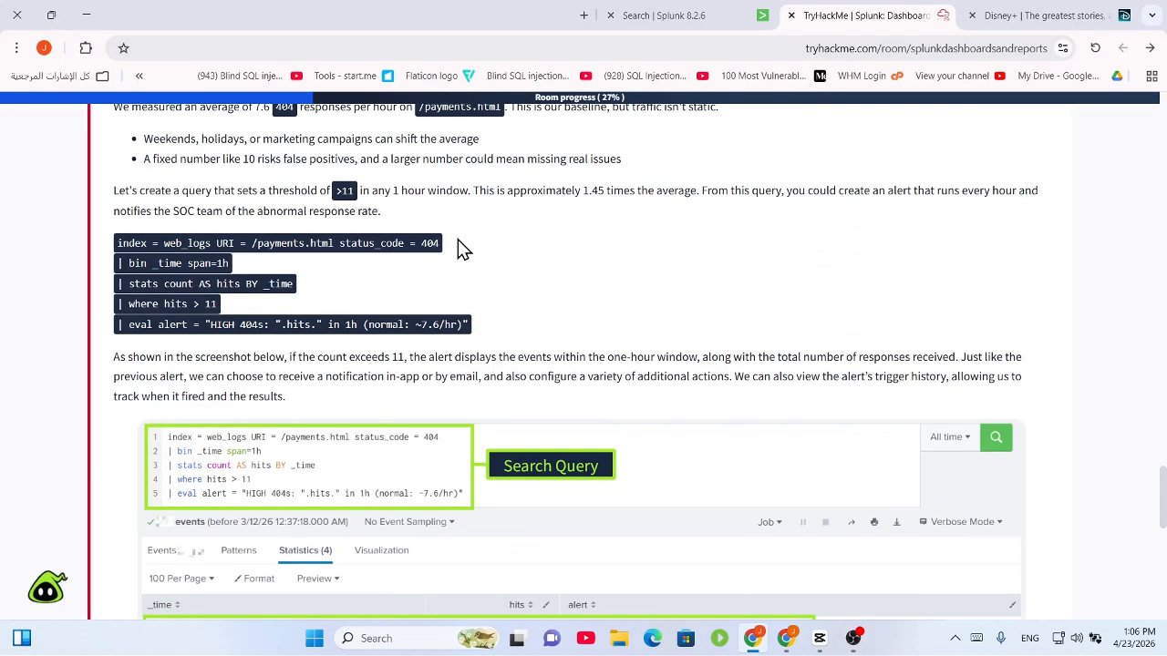
scroll(461, 248, "up", 10)
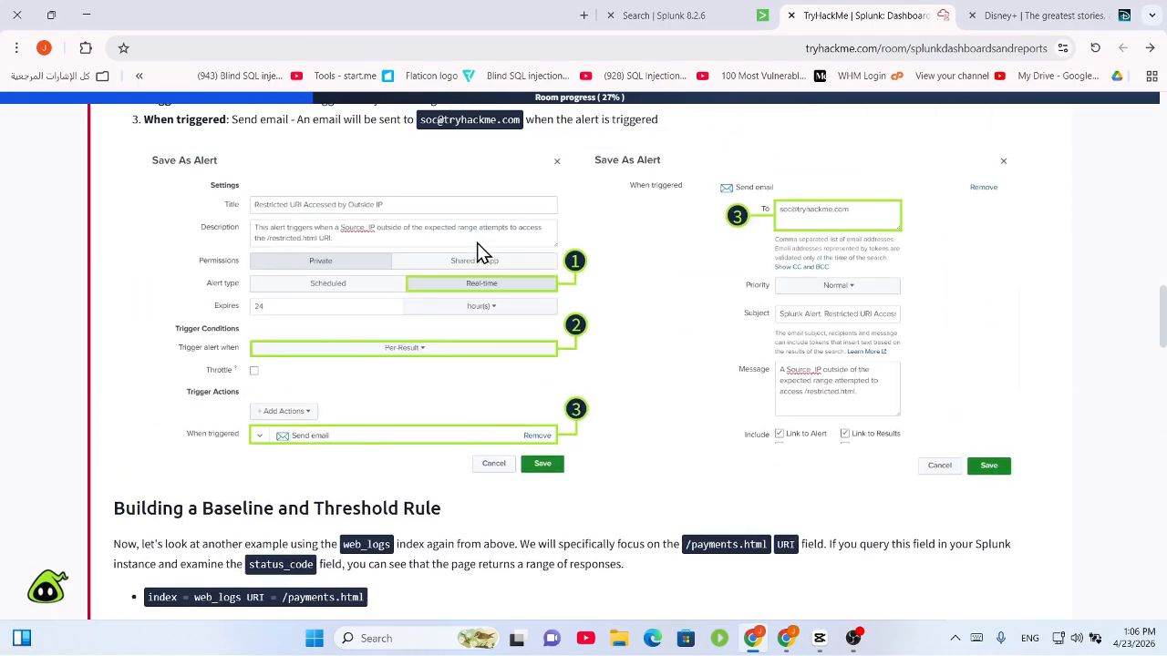
scroll(477, 243, "up", 6)
left_click_drag(716, 327, 117, 328)
right_click(121, 334)
left_click(200, 351)
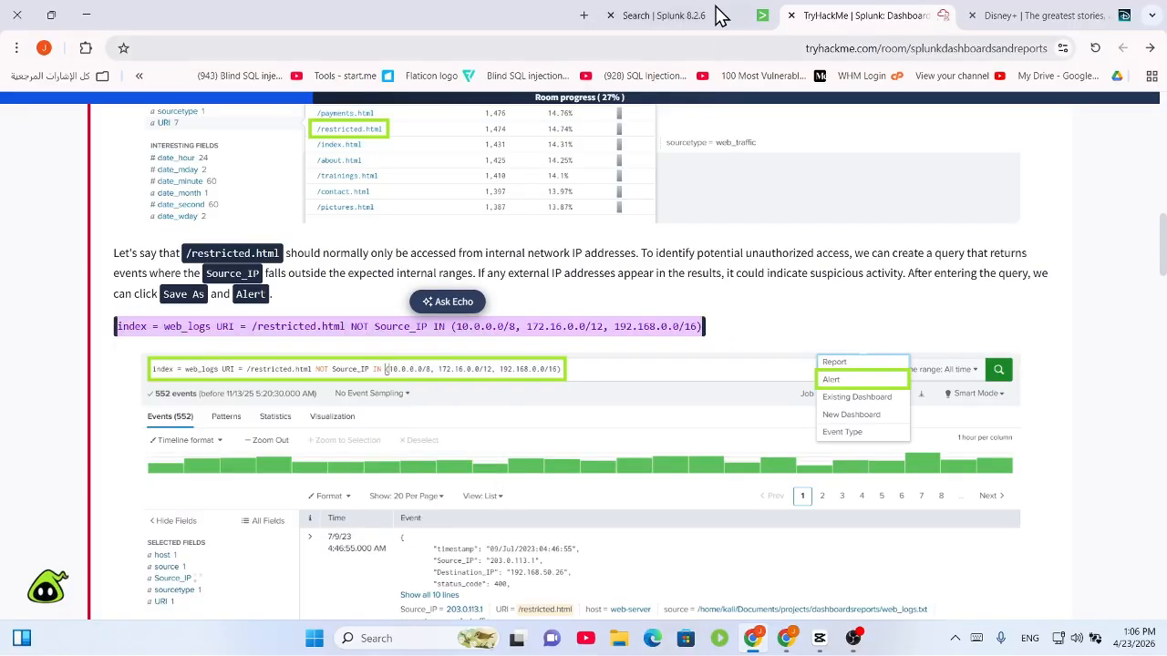
Switch to Splunk and open a blank search in place of the Web Connections by Source IP report
left_click(664, 15)
left_click(332, 247)
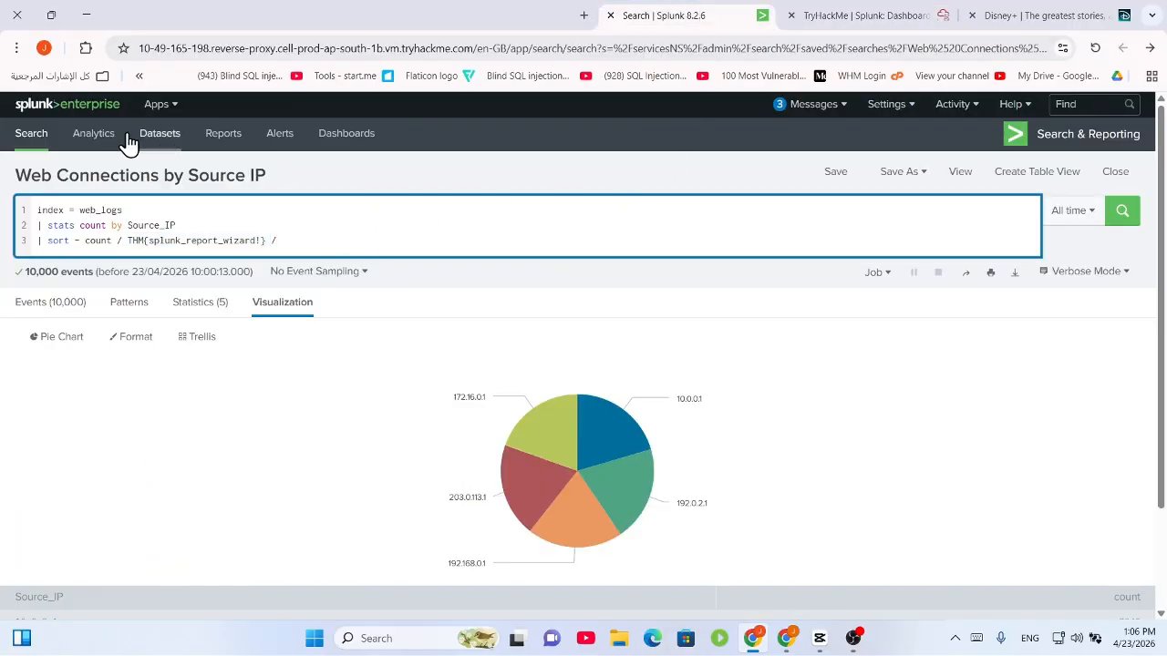
left_click(37, 138)
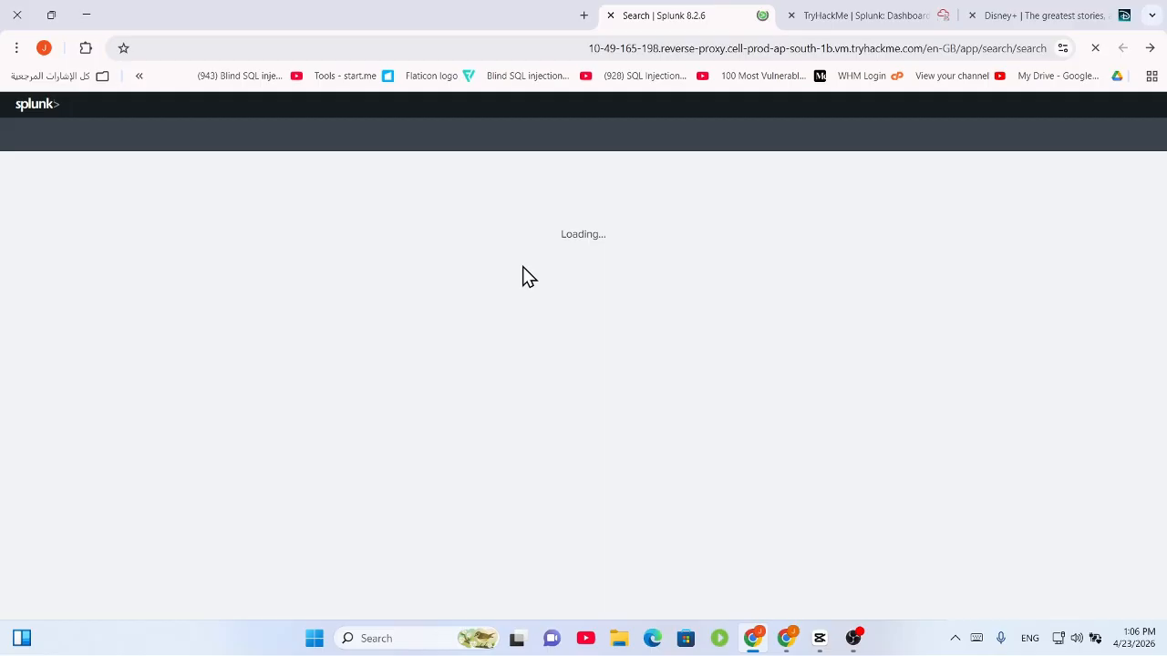
left_click(824, 18)
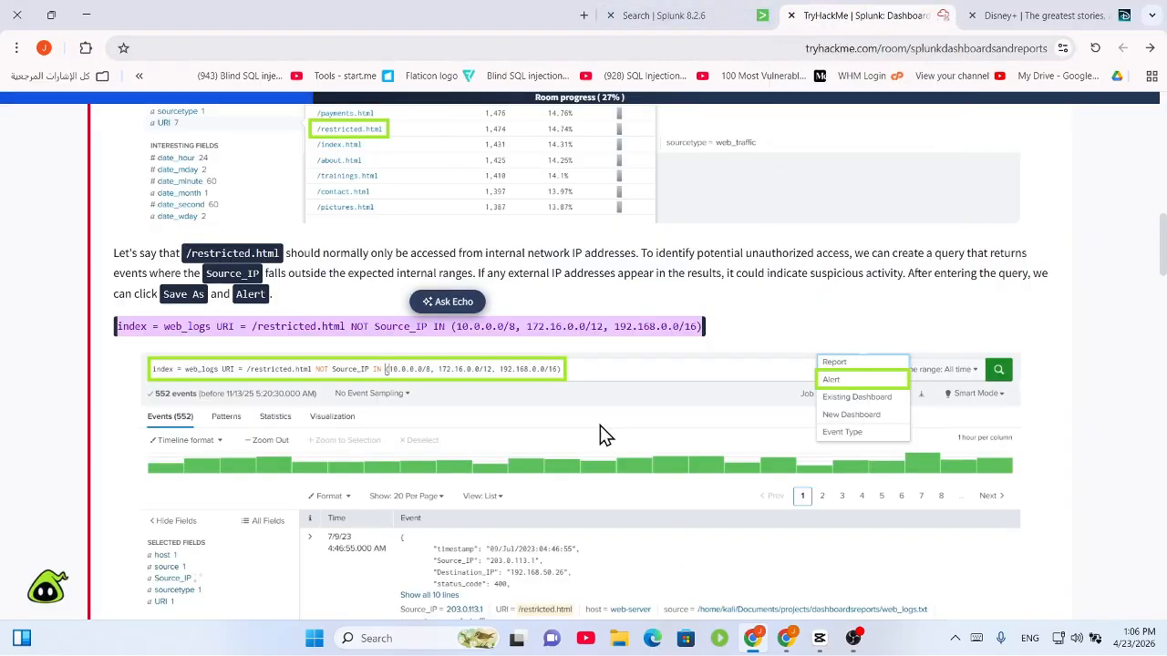
left_click(670, 19)
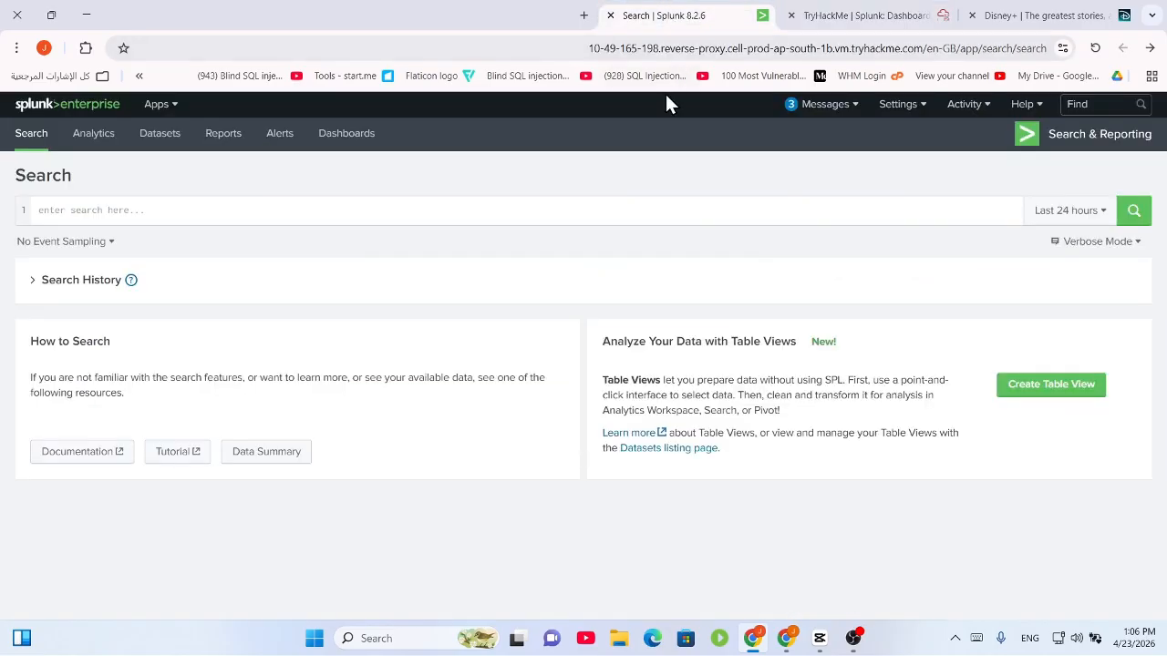
Search with index = web_logs URI = /restricted.html NOT Source_IP IN (10.0.0.0/8, 172.16.0.0/12, 192.168.0.0/16) over the last 24 hours
right_click(241, 218)
left_click(203, 369)
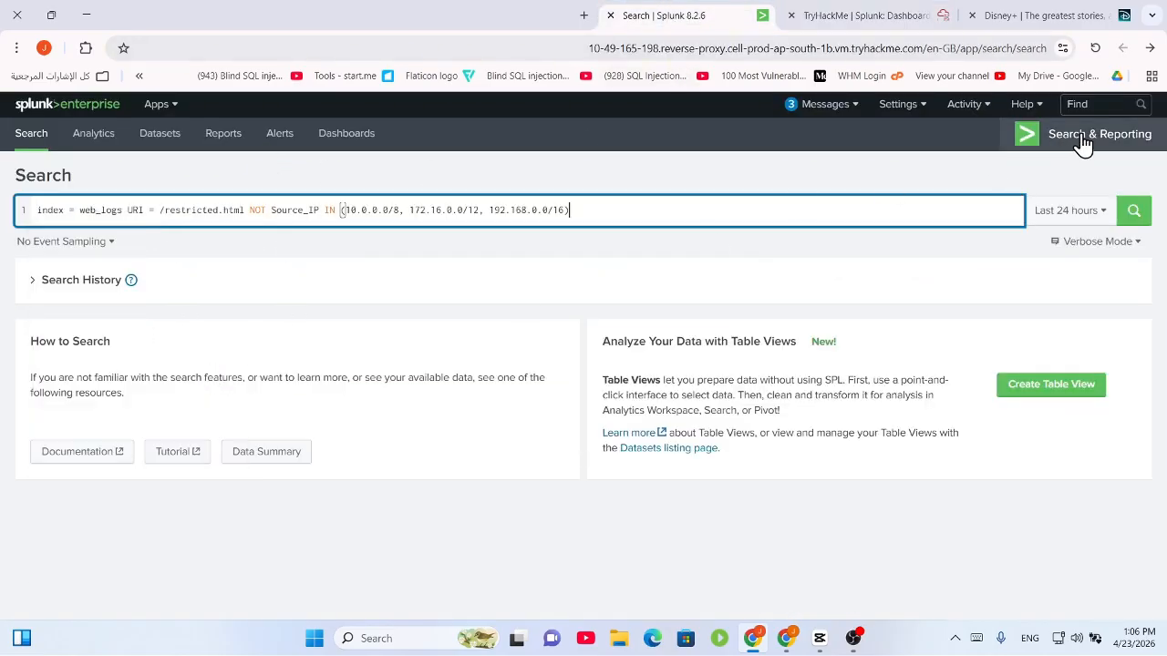
left_click(1132, 212)
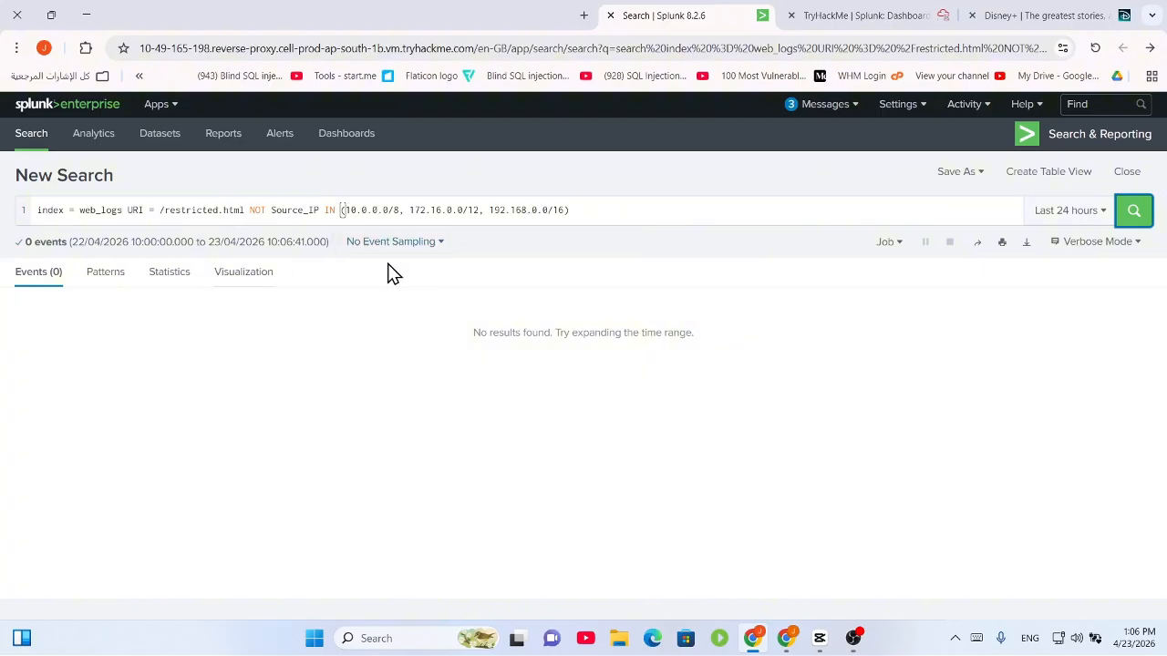
left_click(1127, 219)
Cut the URI and Source_IP conditions out of the query and search with only index = web_logs
left_click_drag(570, 209, 129, 217)
key("ctrl+c")
right_click(129, 217)
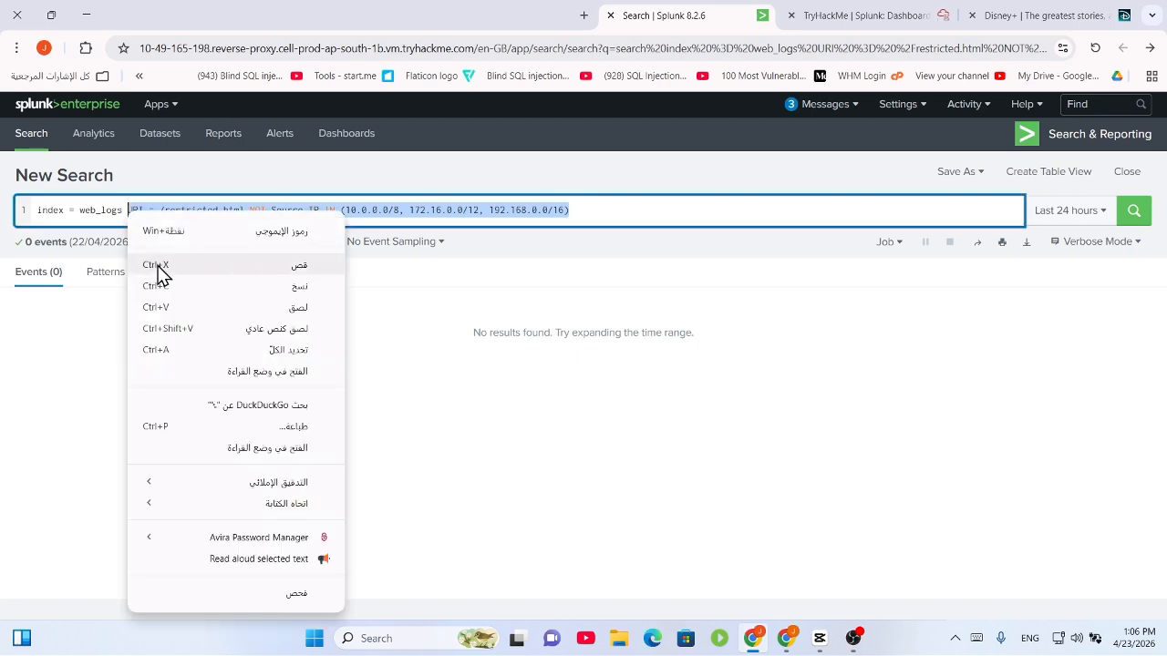
left_click(234, 272)
left_click(1134, 209)
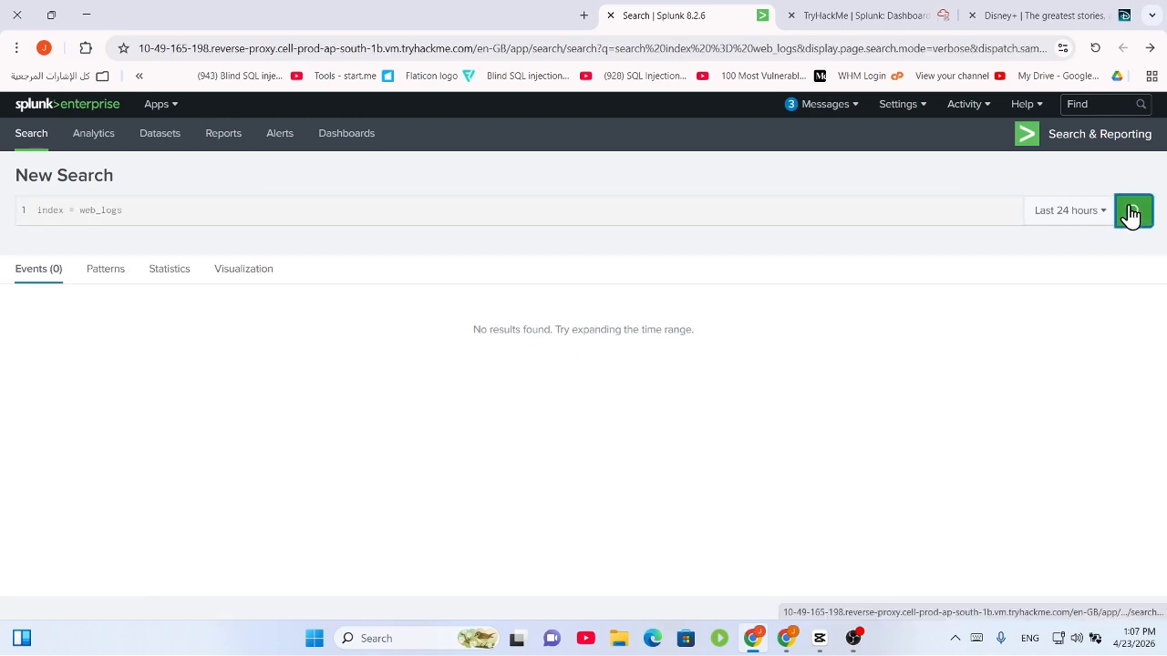
Set the time range of the index = web_logs search to All time
left_click(1083, 219)
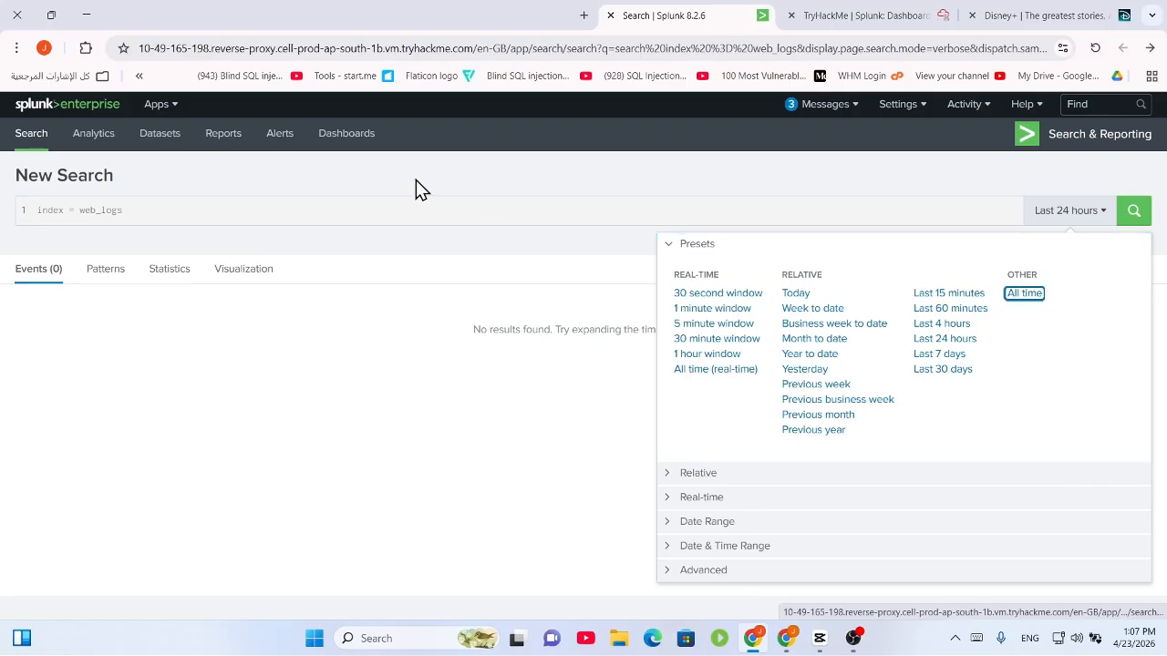
left_click(1131, 213)
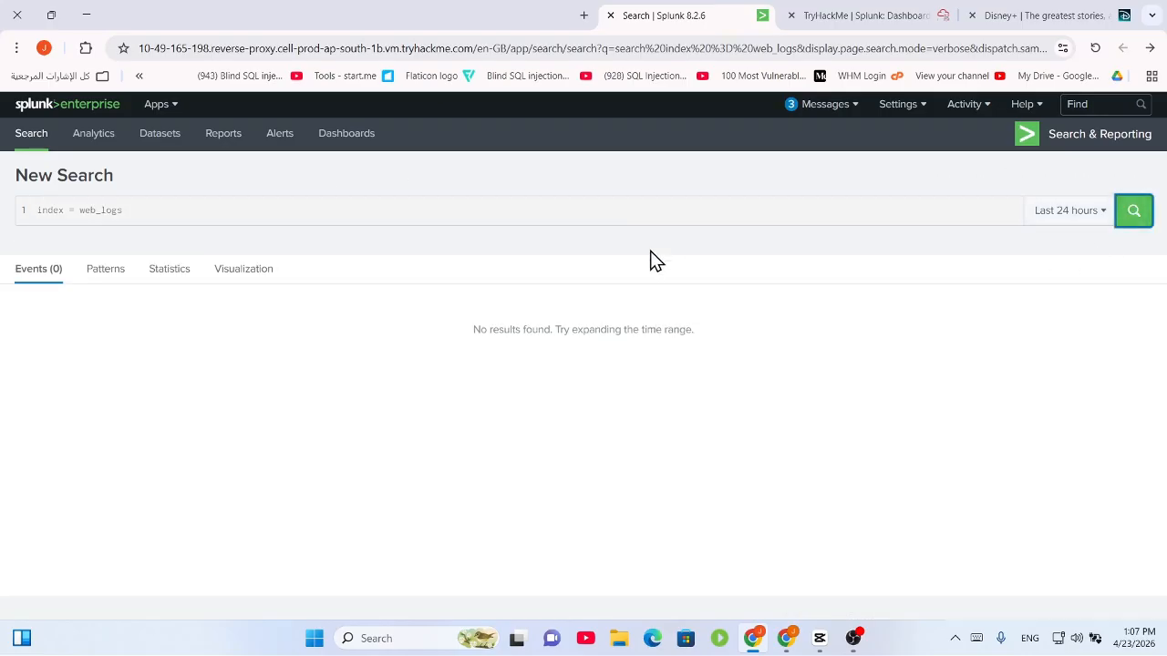
left_click(1072, 223)
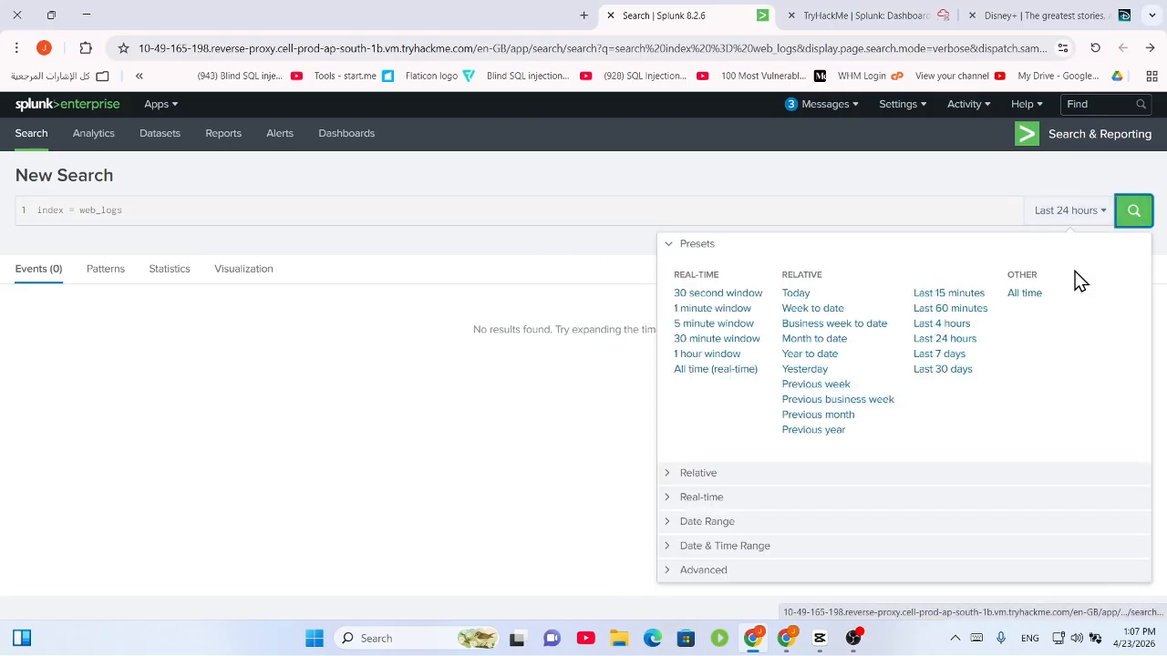
left_click(1024, 304)
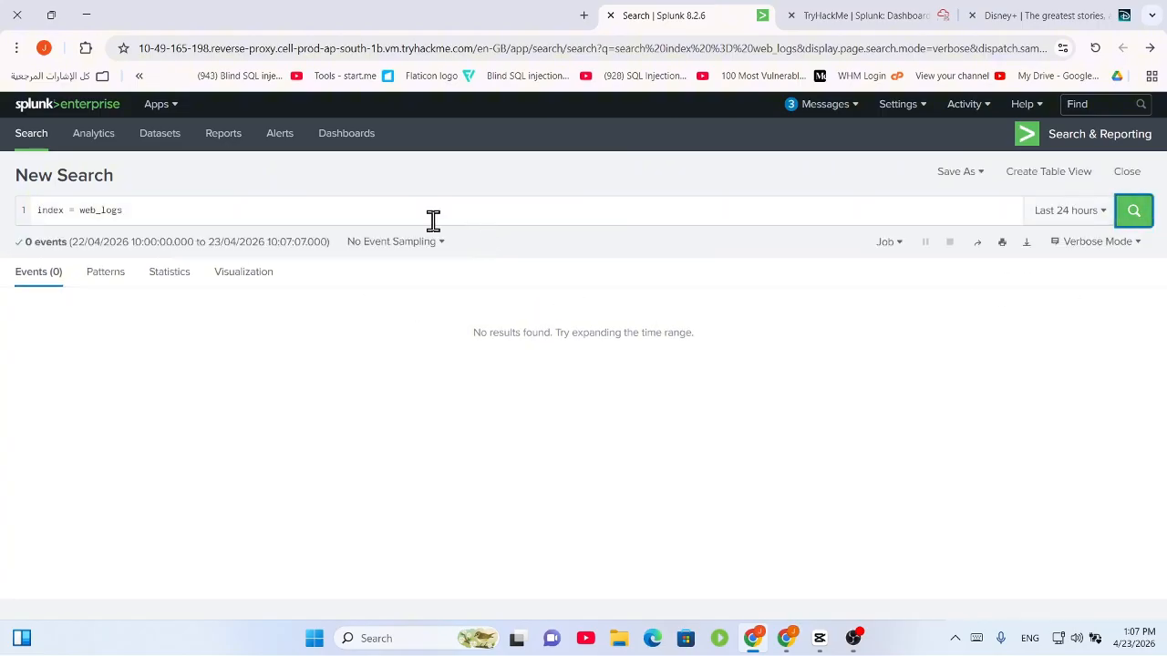
left_click(1087, 218)
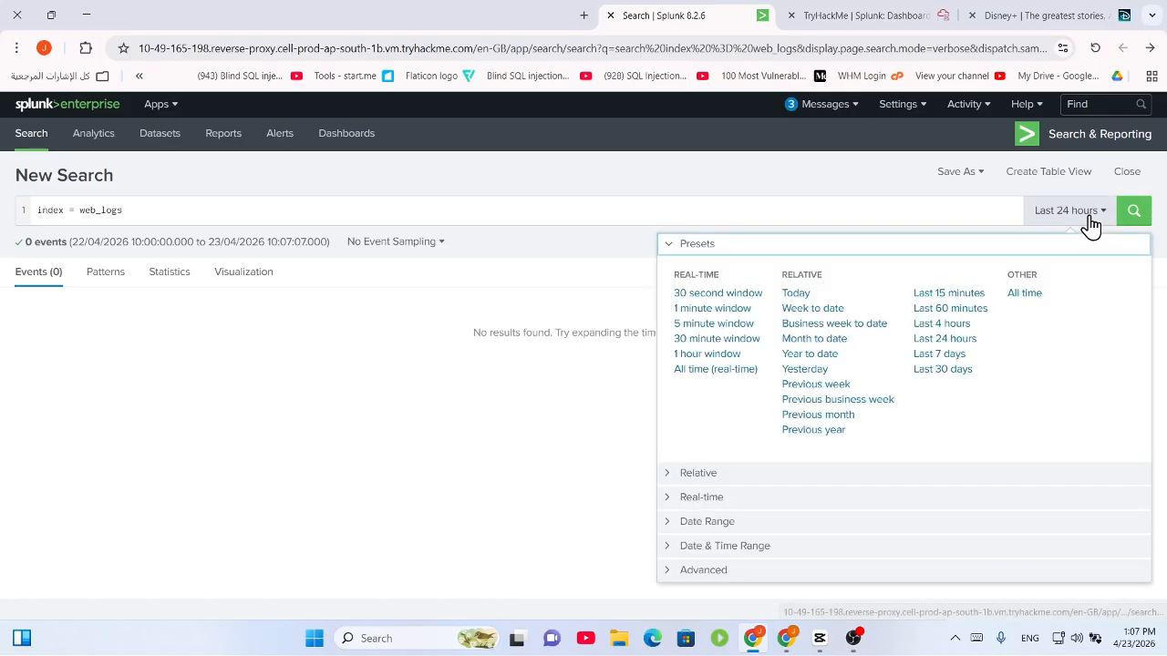
left_click(1026, 294)
left_click(1101, 226)
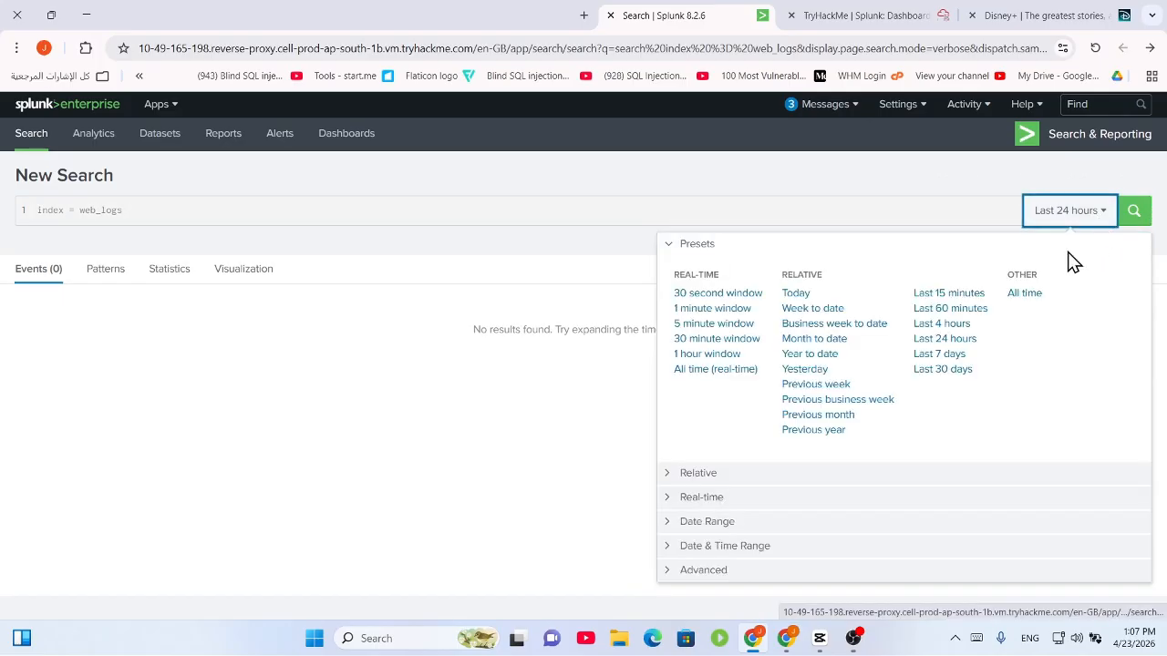
left_click(1033, 295)
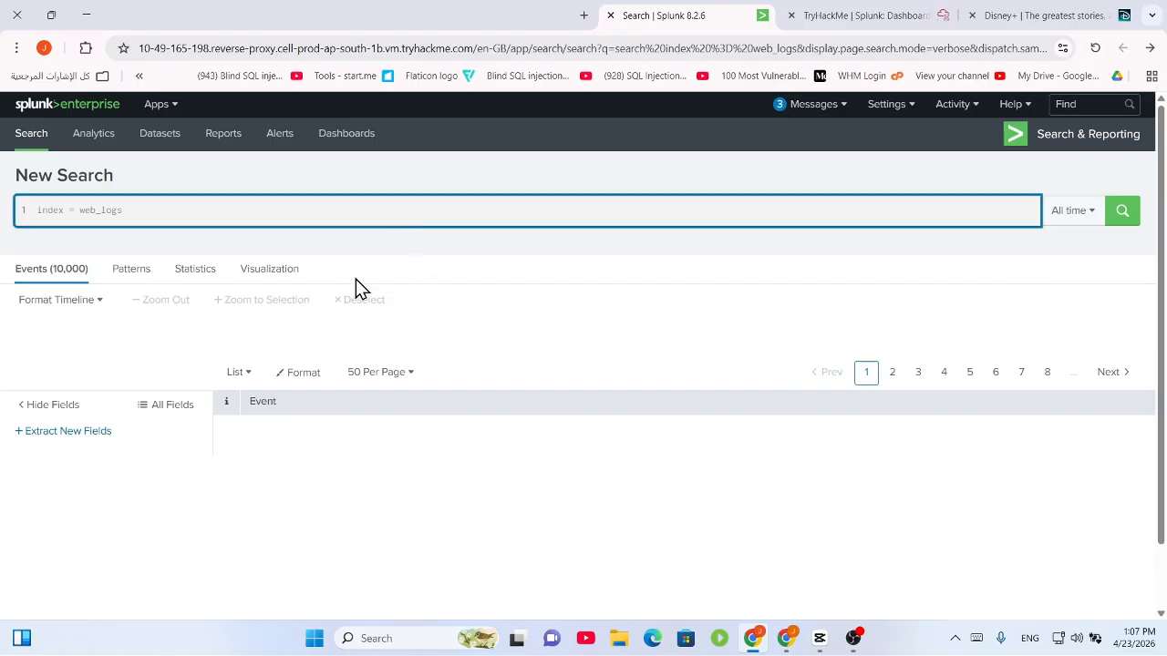
left_click_drag(137, 210, 55, 223)
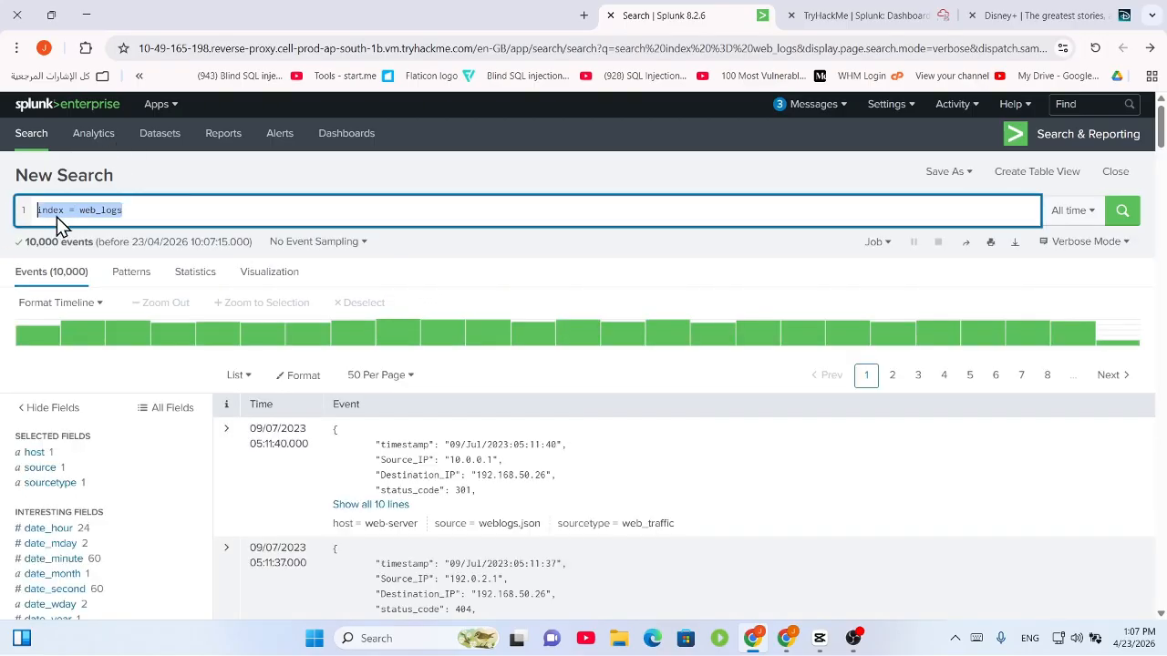
right_click(75, 217)
left_click(199, 326)
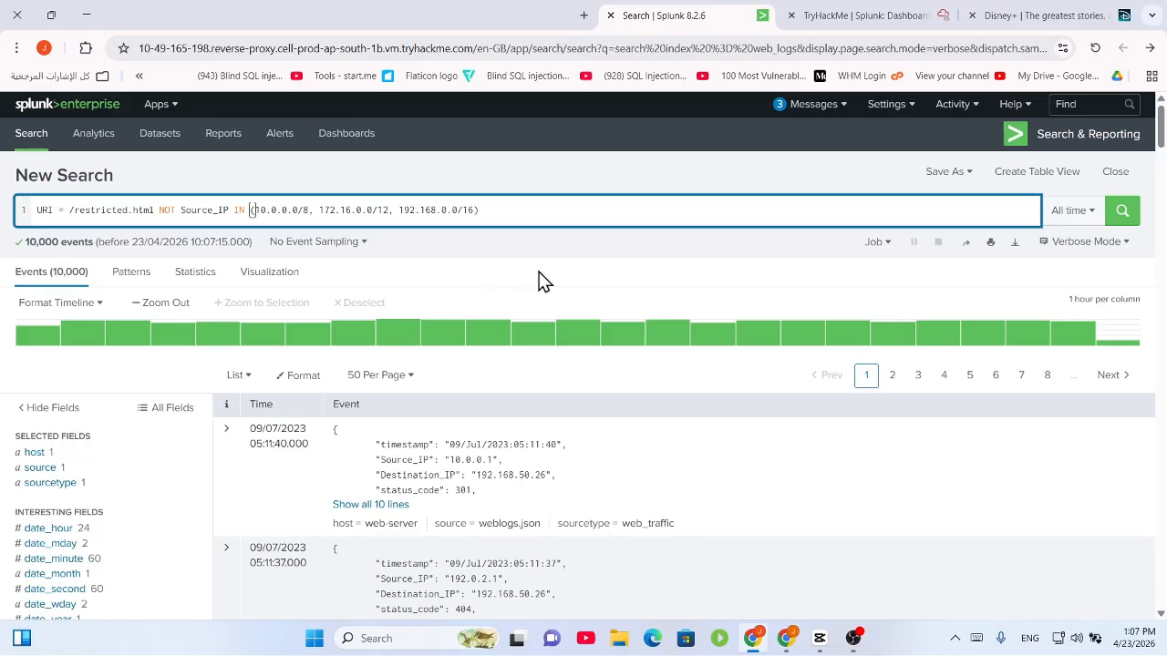
key("ctrl+z")
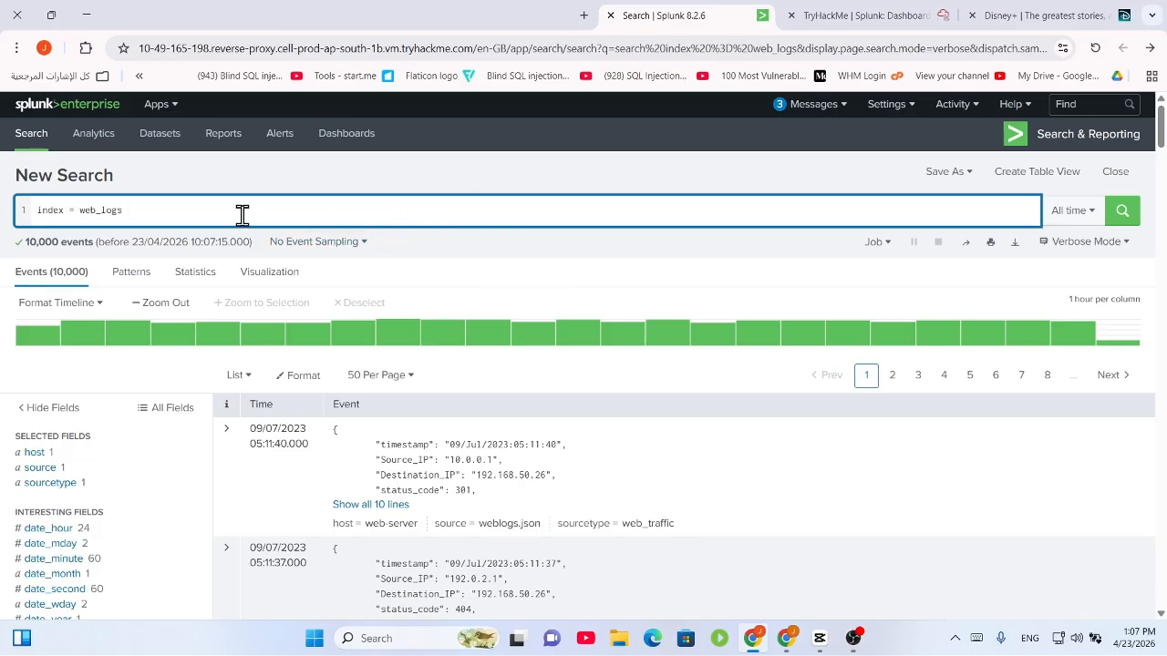
Append URI = /restricted.html NOT Source_IP IN (10.0.0.0/8, 172.16.0.0/12, 192.168.0.0/16) to the index = web_logs query and run it
type("URI = /restricted.html NOT Source_IP IN (10.0.0.0/8, 172.16.0.0/12, 192.168.0.0/16)")
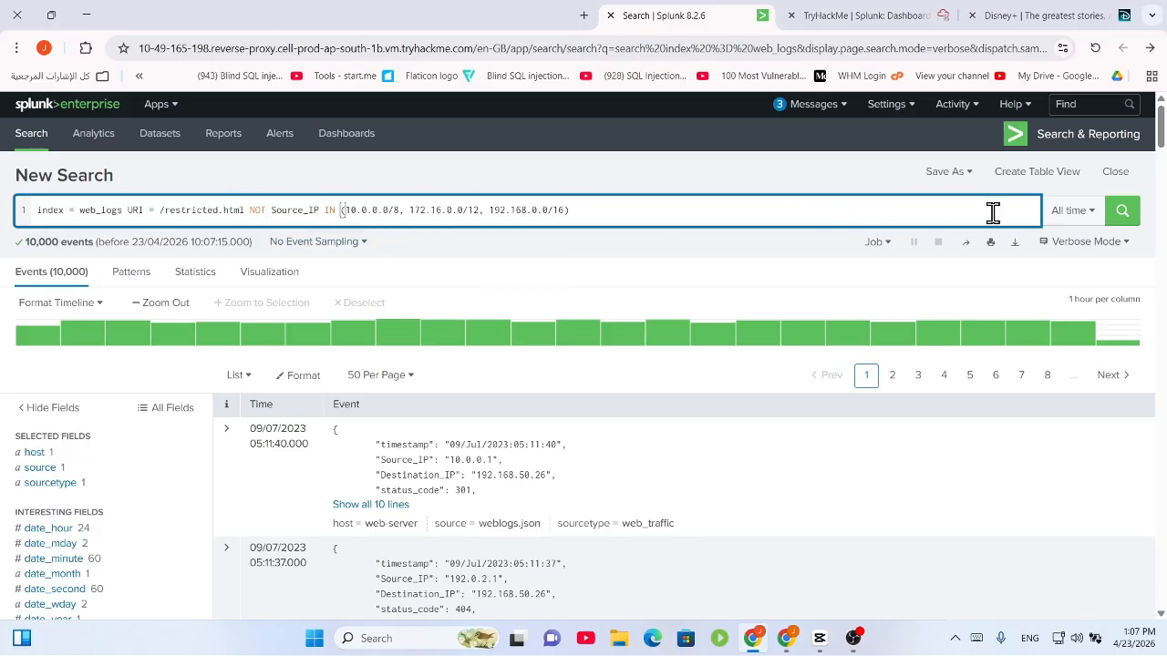
left_click(1122, 211)
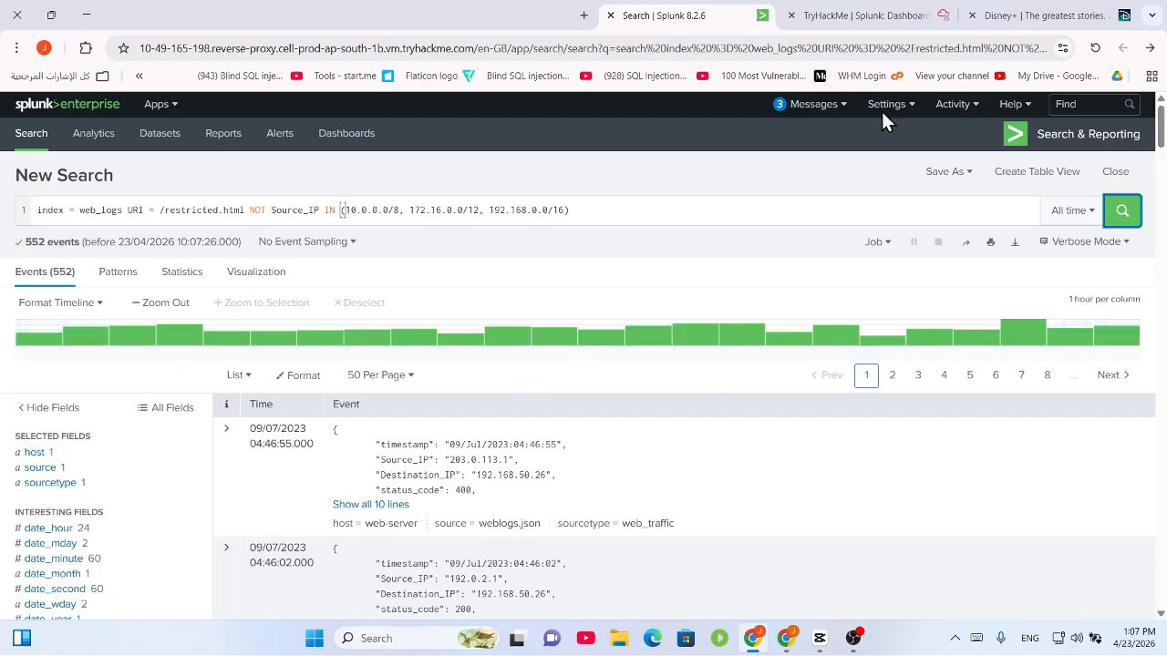
Reread the TryHackMe question on Source_IP addresses outside the expected range accessing /restricted.html, and return to the Splunk results
left_click(878, 13)
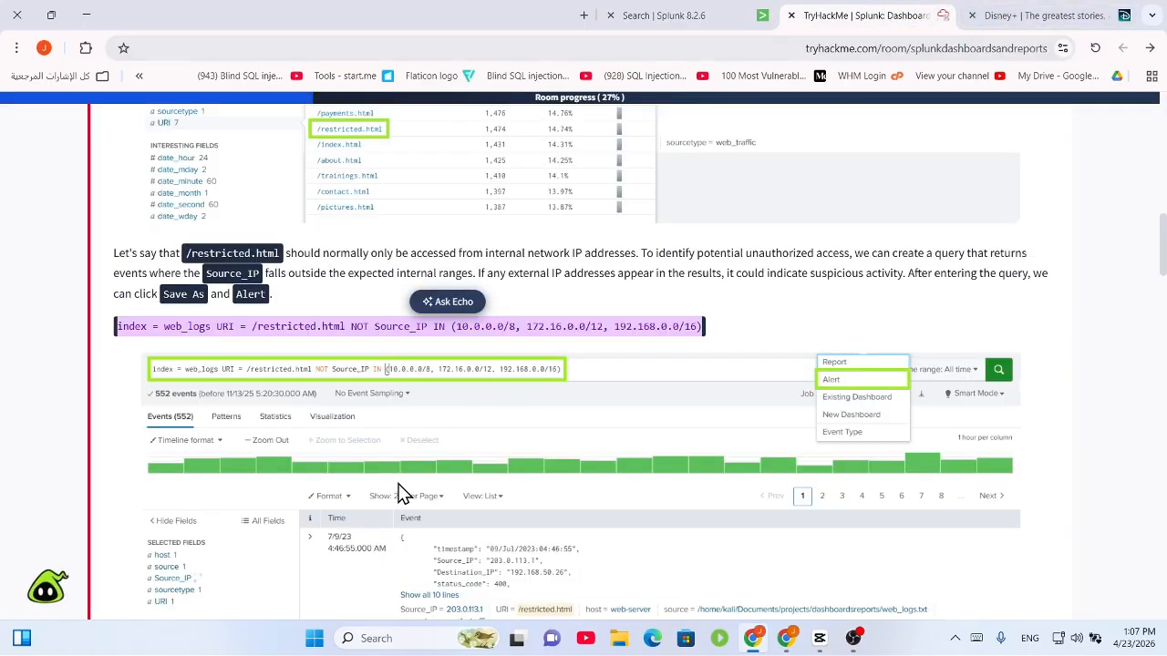
scroll(401, 492, "down", 20)
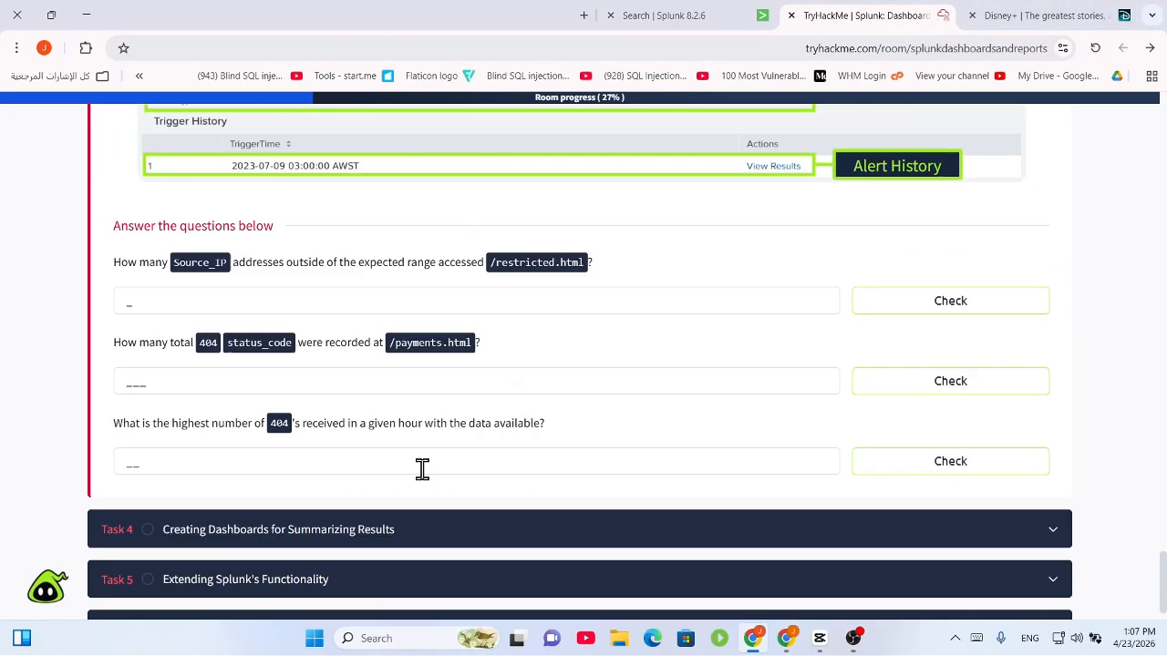
scroll(422, 469, "down", 1)
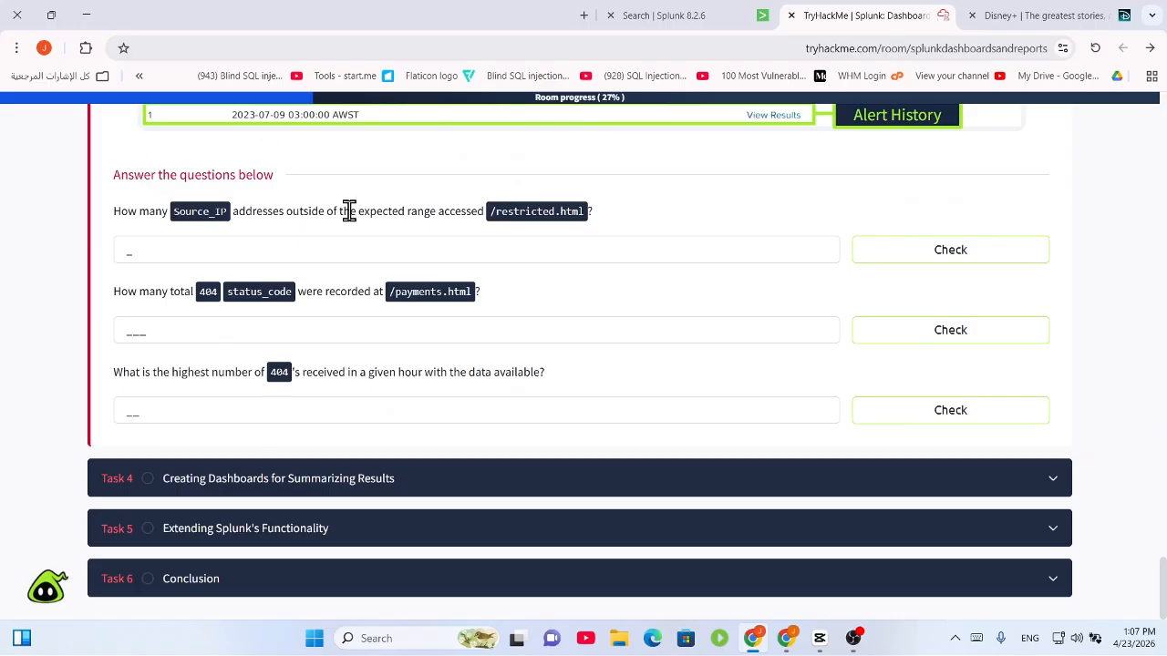
left_click_drag(297, 211, 558, 214)
left_click(703, 13)
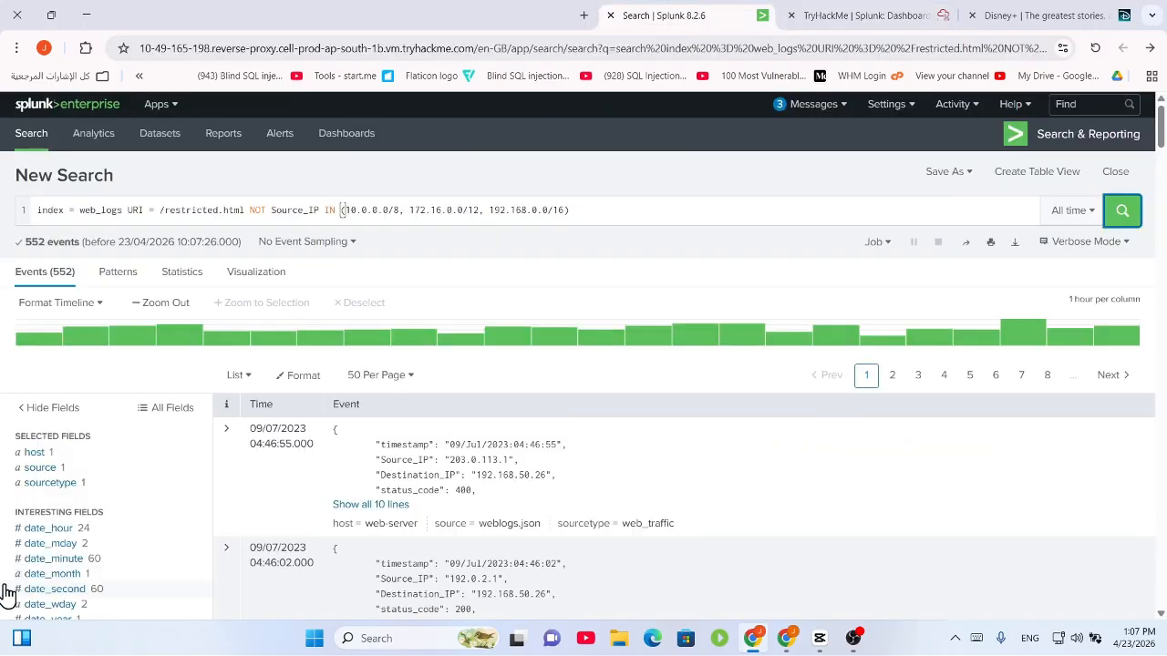
Add Source_IP to the selected fields of the /restricted.html search results
scroll(88, 551, "down", 1)
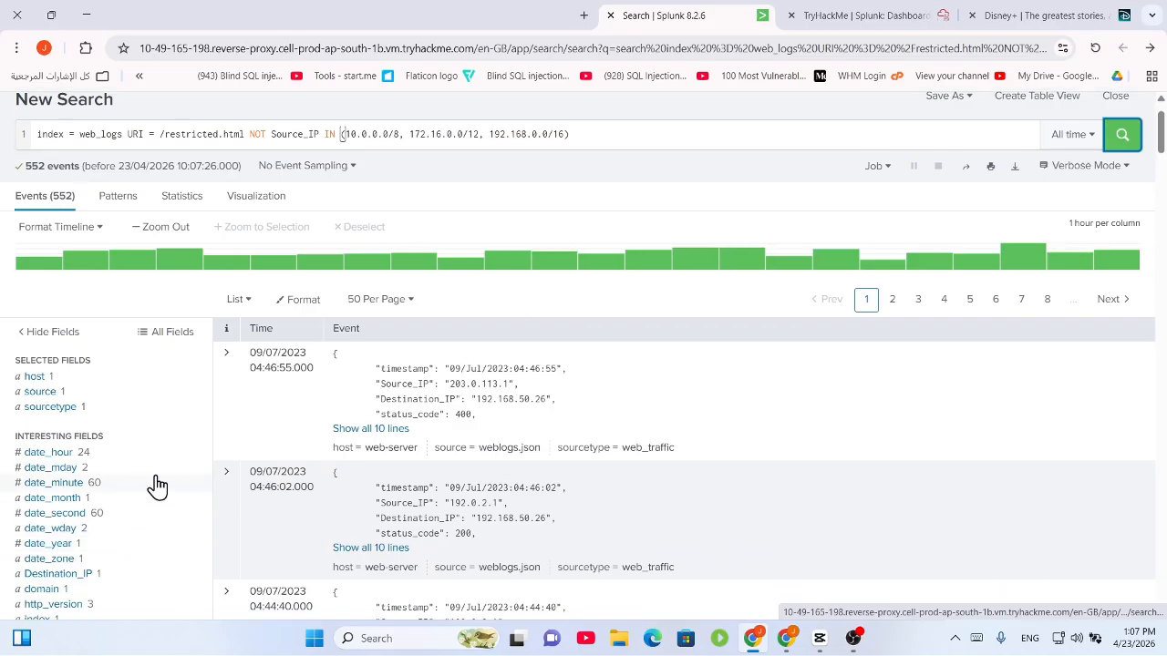
scroll(176, 461, "down", 2)
scroll(174, 465, "up", 1)
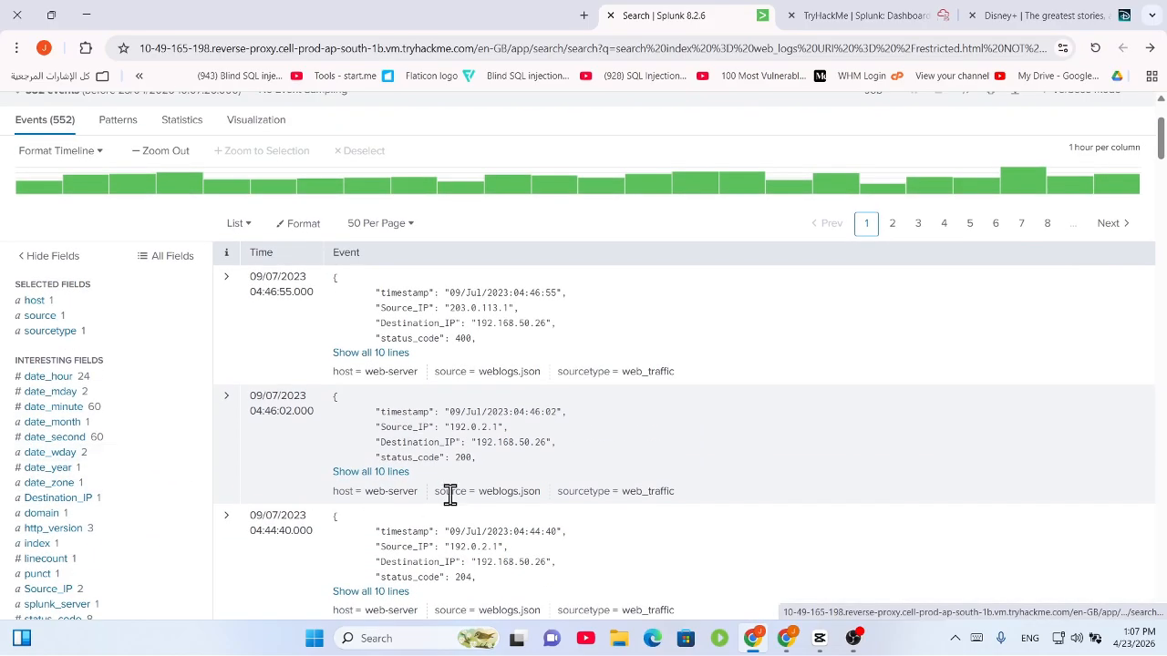
left_click(157, 265)
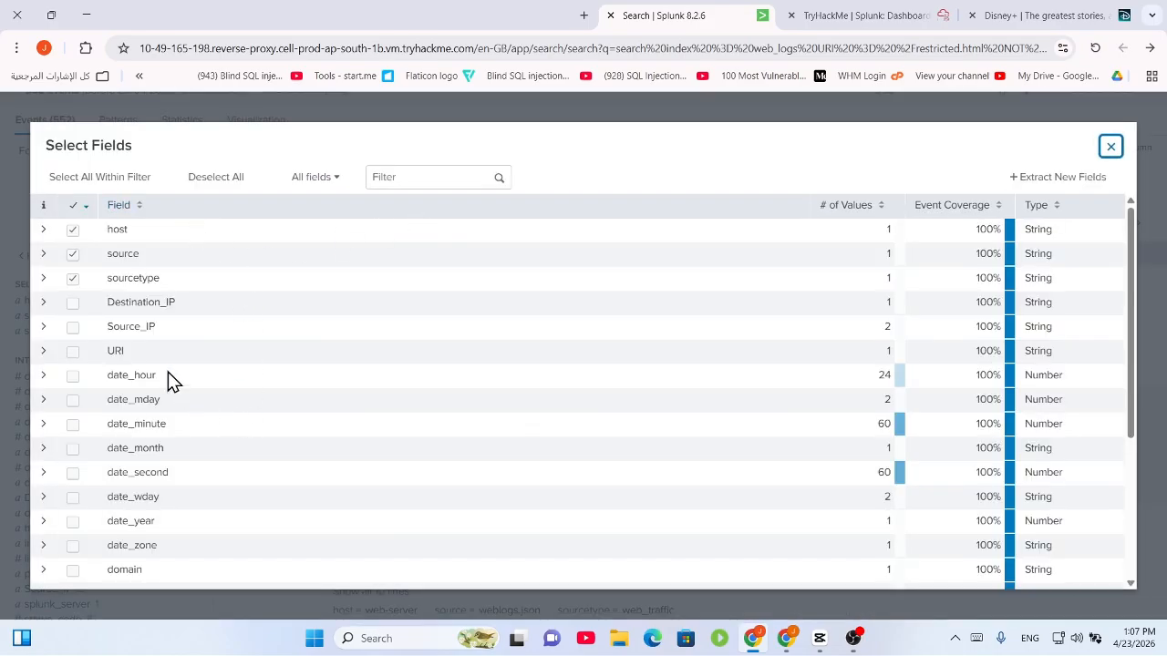
left_click(73, 326)
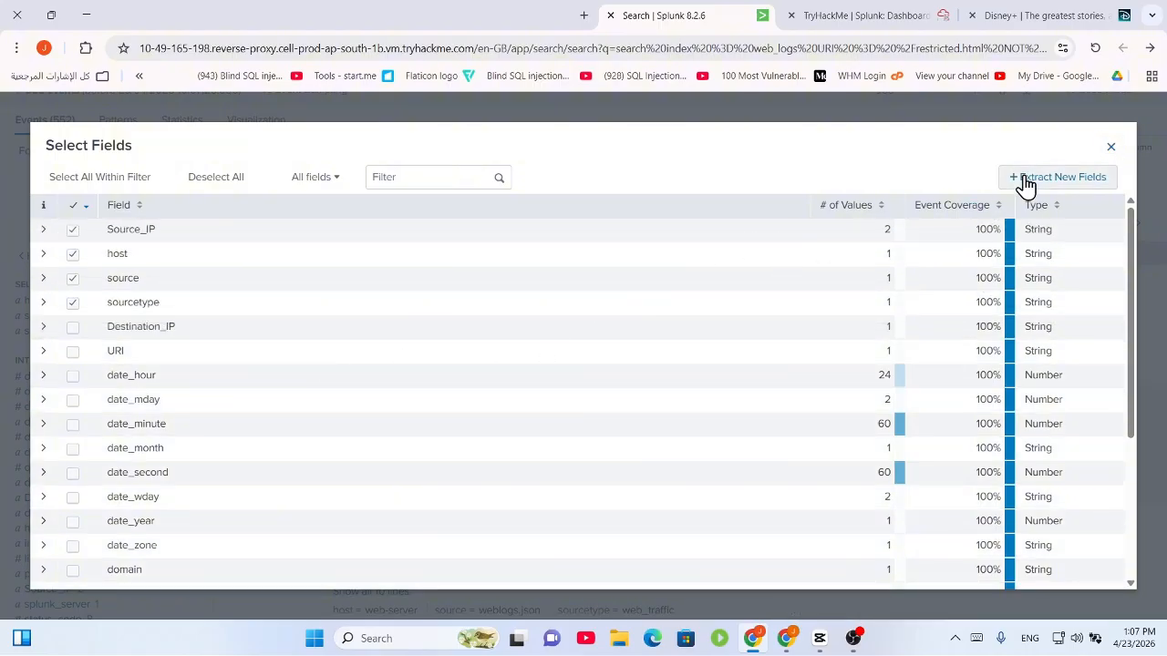
left_click(1109, 148)
Examine the distinct values of the Source_IP field in the /restricted.html search results
left_click(51, 331)
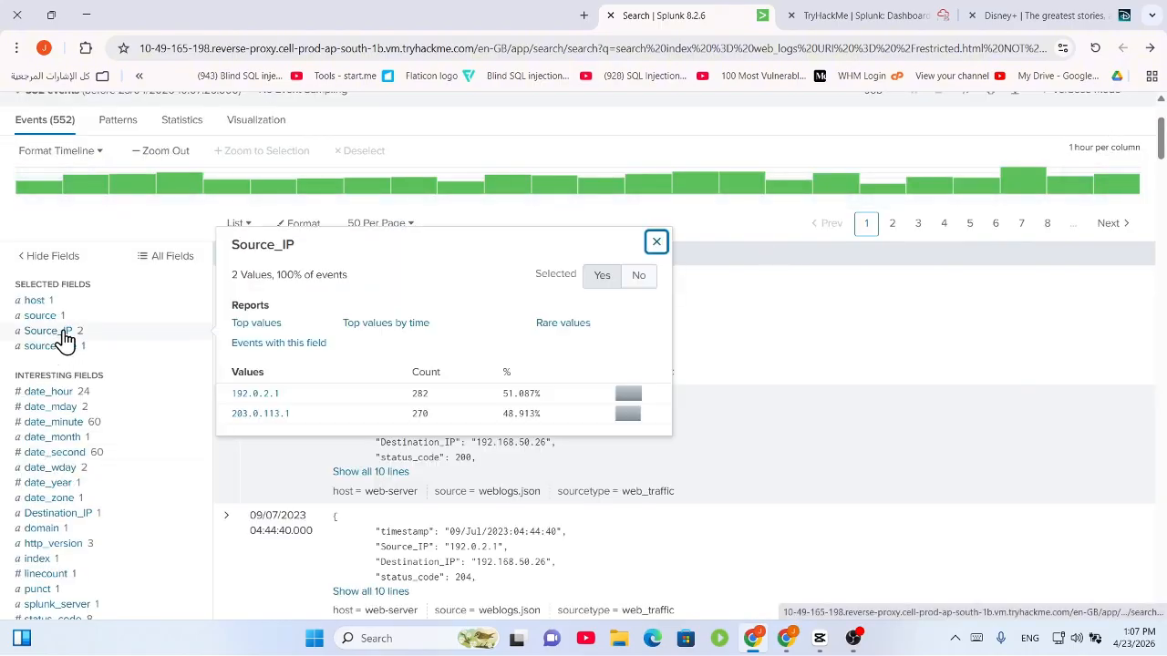
left_click_drag(232, 392, 270, 391)
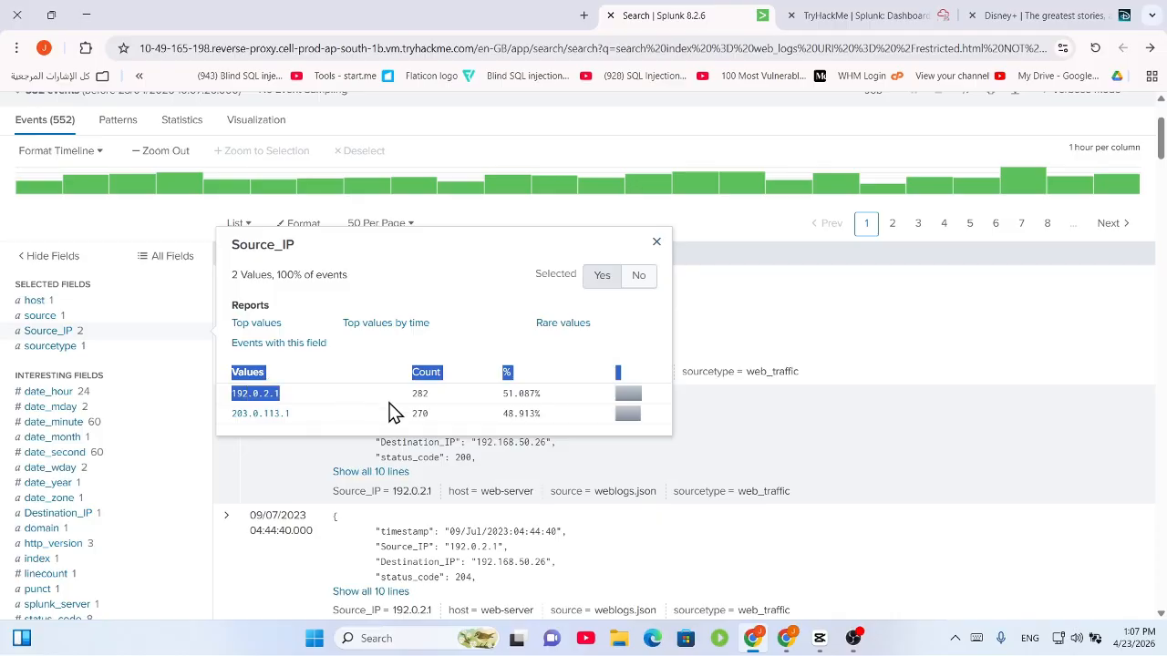
left_click_drag(389, 403, 393, 414)
left_click(474, 308)
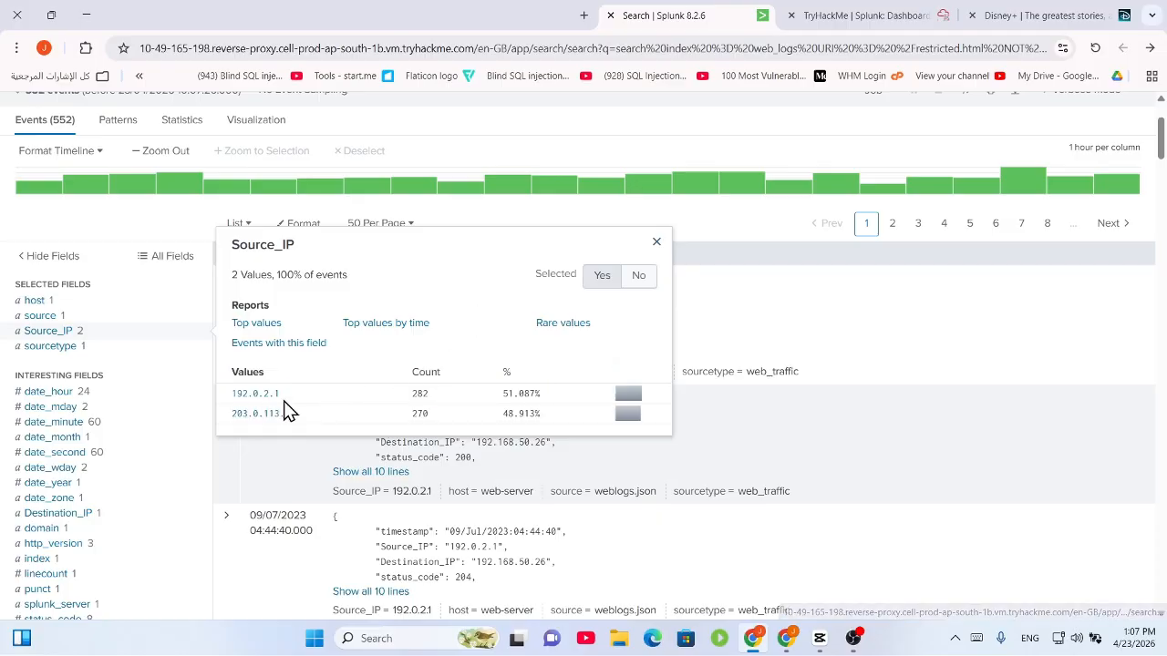
Switch to TryHackMe and submit 2 as the answer on Source_IP addresses outside the expected range accessing /restricted.html
left_click(832, 12)
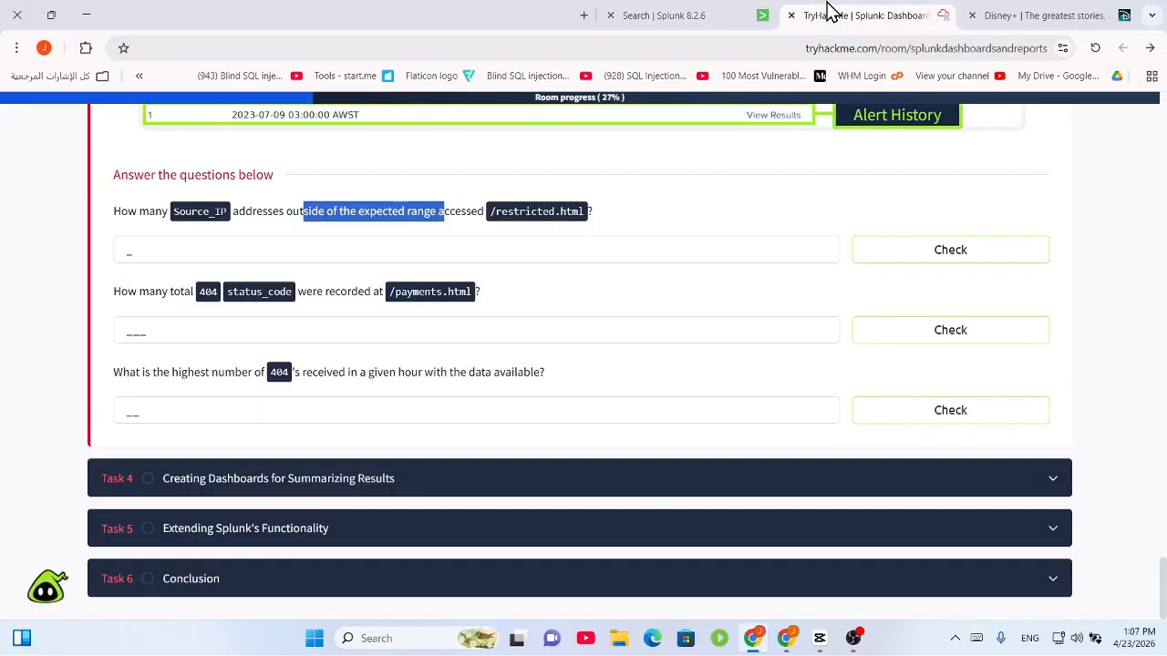
left_click(581, 252)
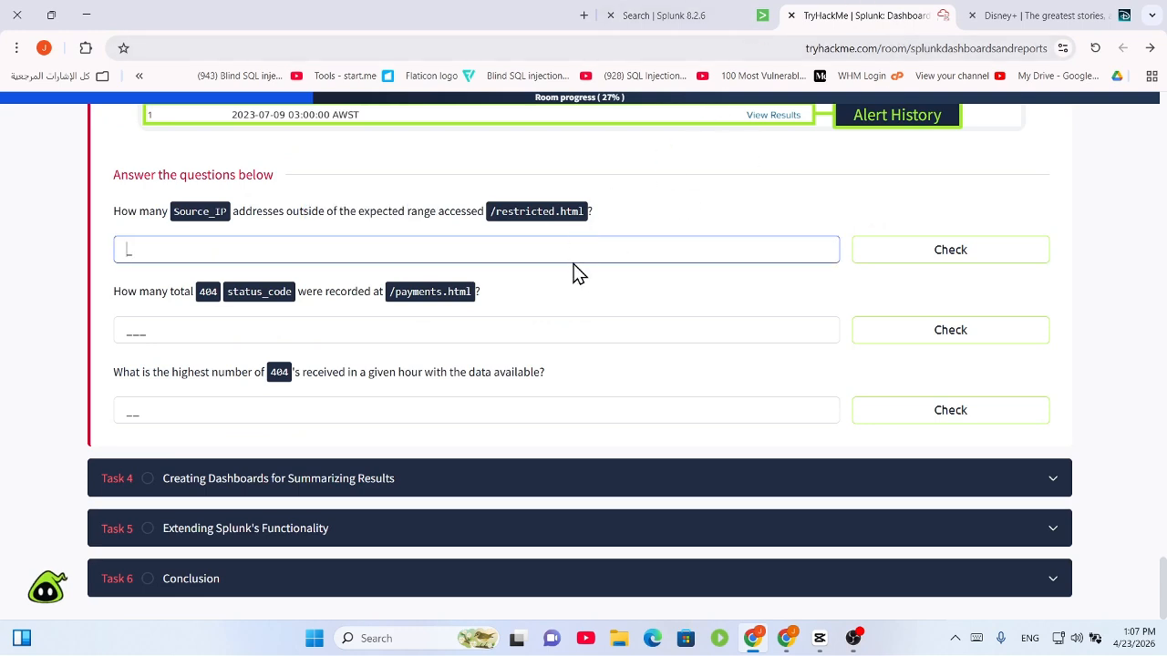
type("2")
left_click(959, 247)
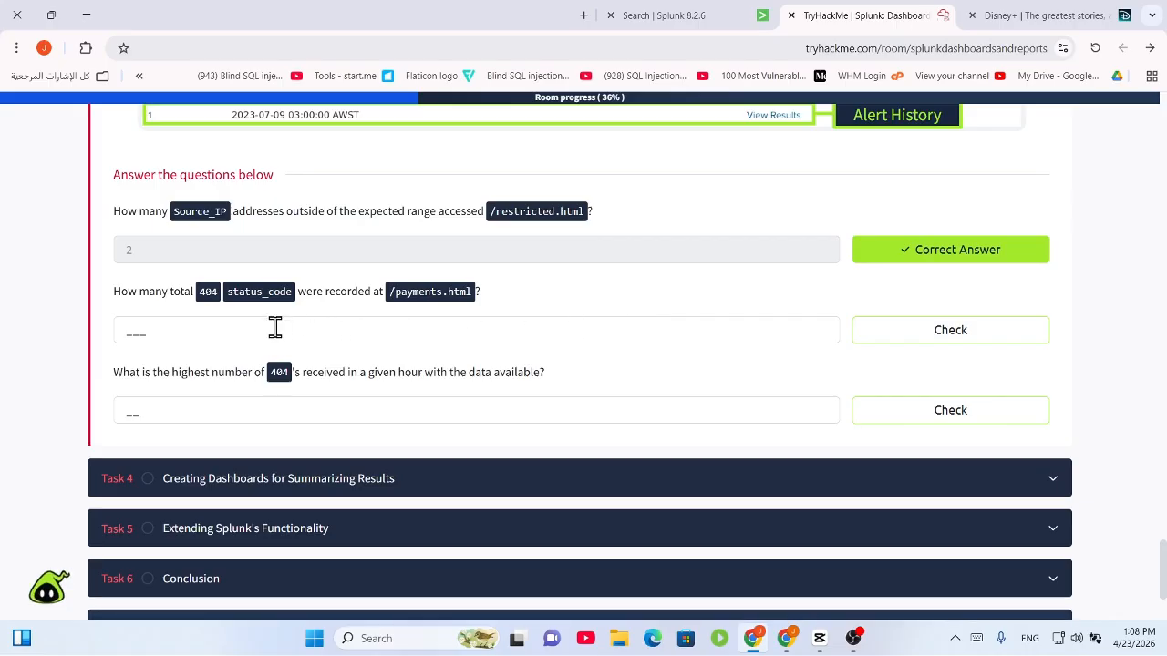
Find the Task 3 baseline query that averages hourly 404 responses at /payments.html and copy all five of its lines
left_click_drag(201, 296, 477, 302)
scroll(352, 299, "up", 10)
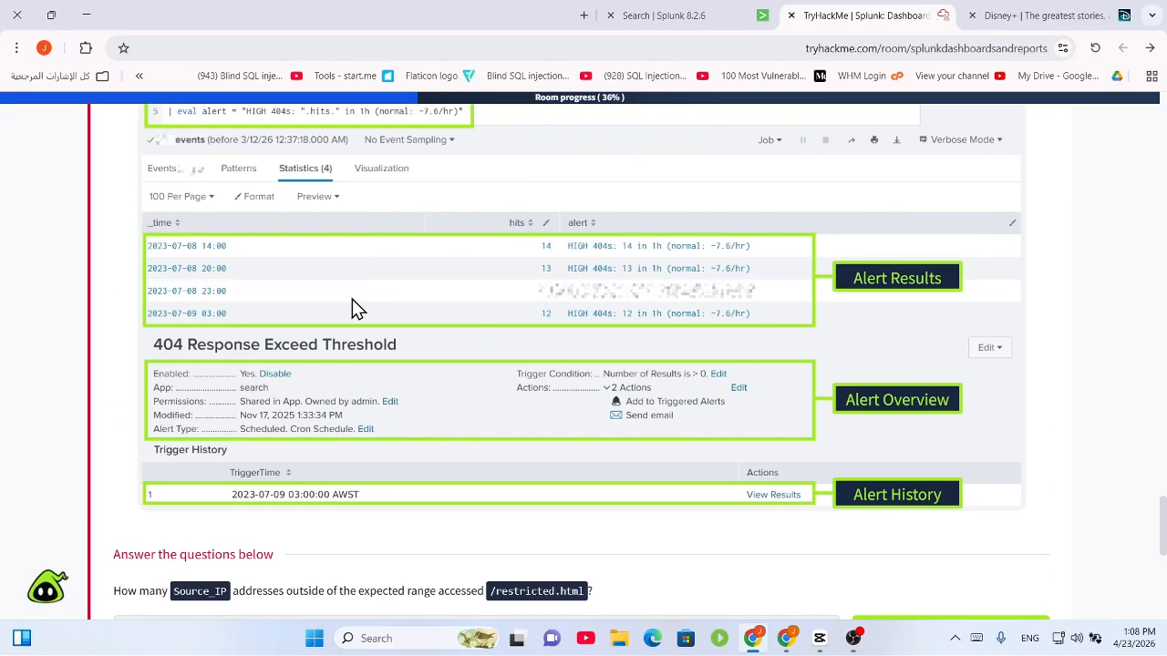
scroll(355, 385, "up", 12)
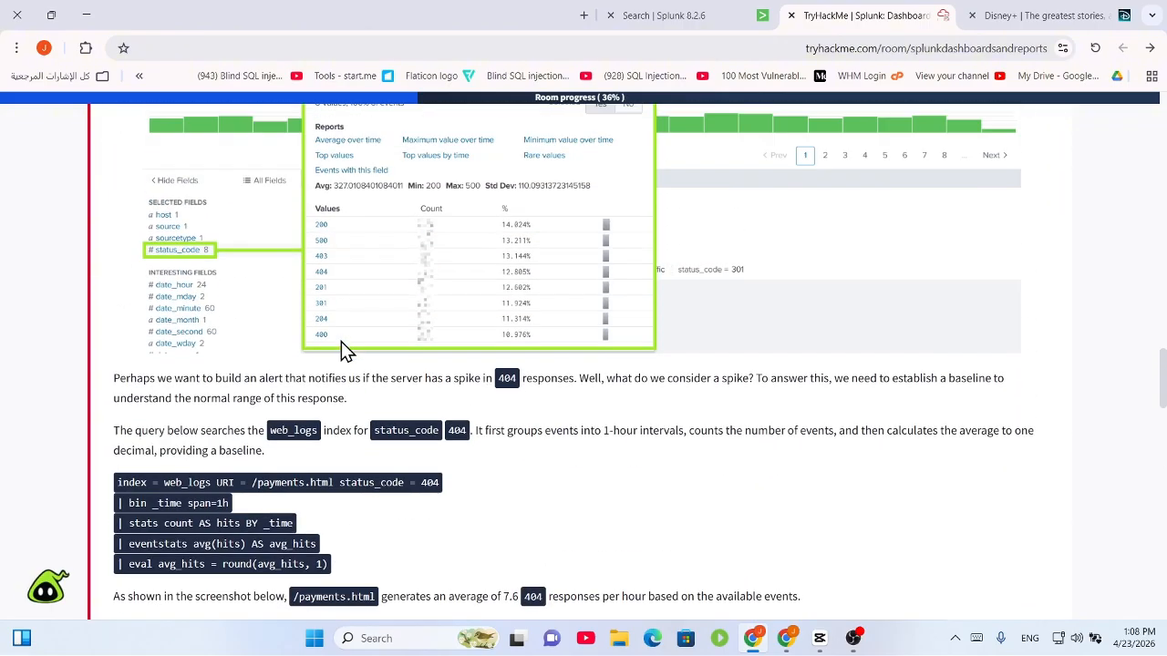
scroll(334, 340, "up", 5)
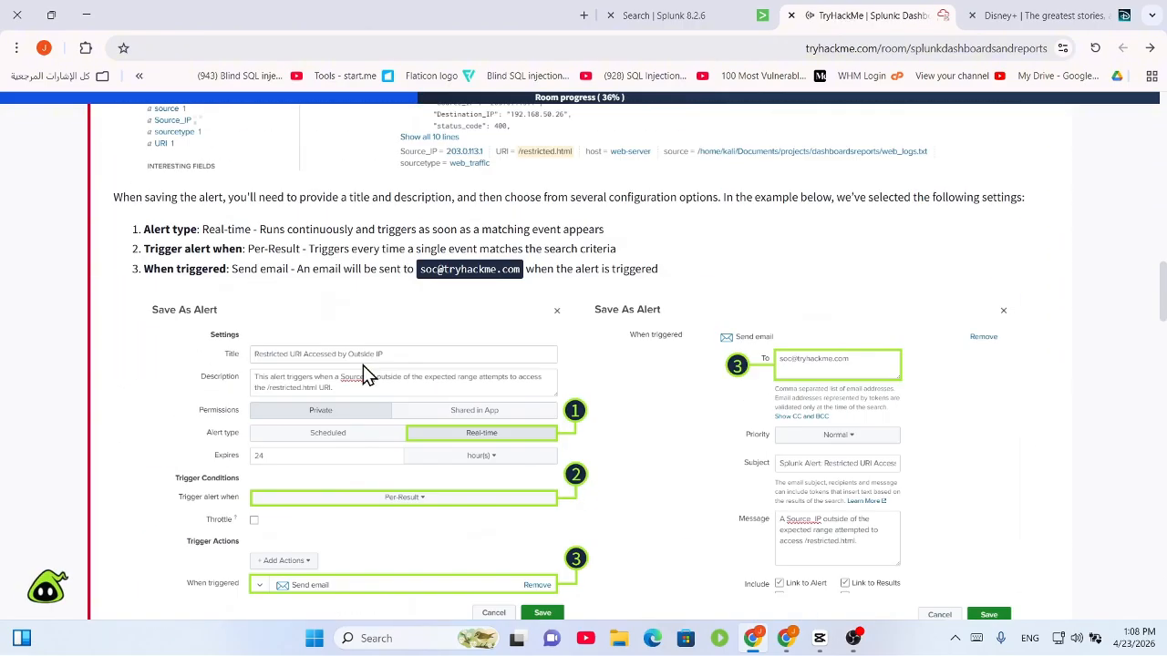
scroll(362, 364, "down", 5)
scroll(360, 322, "up", 3)
scroll(347, 316, "down", 7)
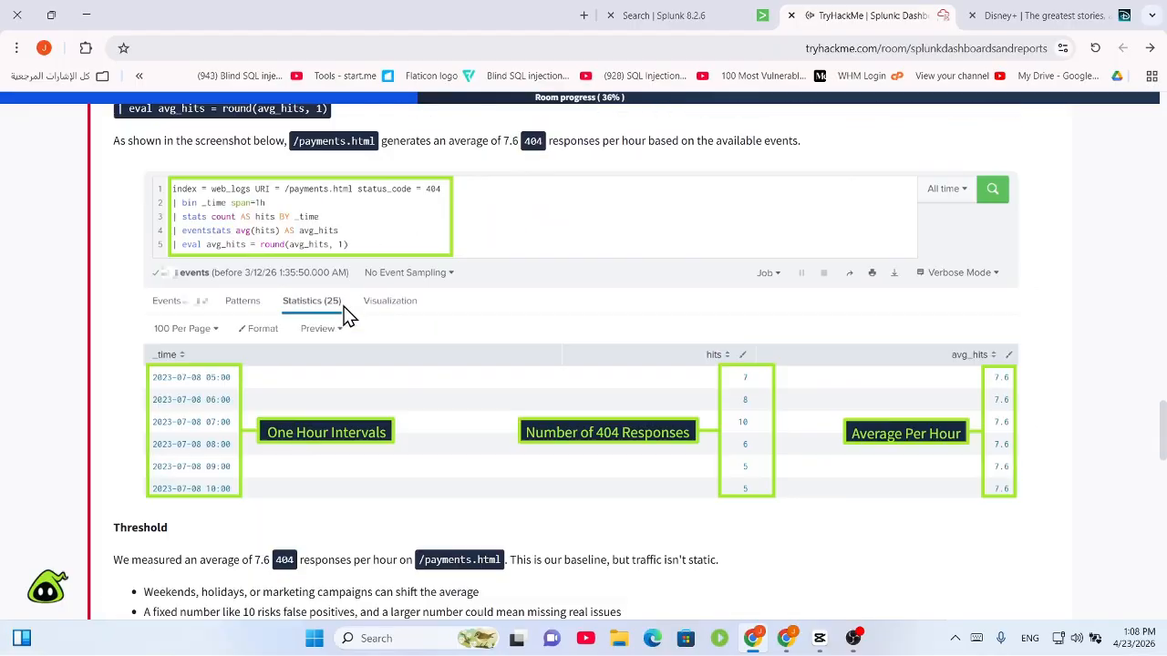
scroll(348, 312, "up", 2)
scroll(348, 313, "up", 1)
left_click_drag(360, 267, 119, 174)
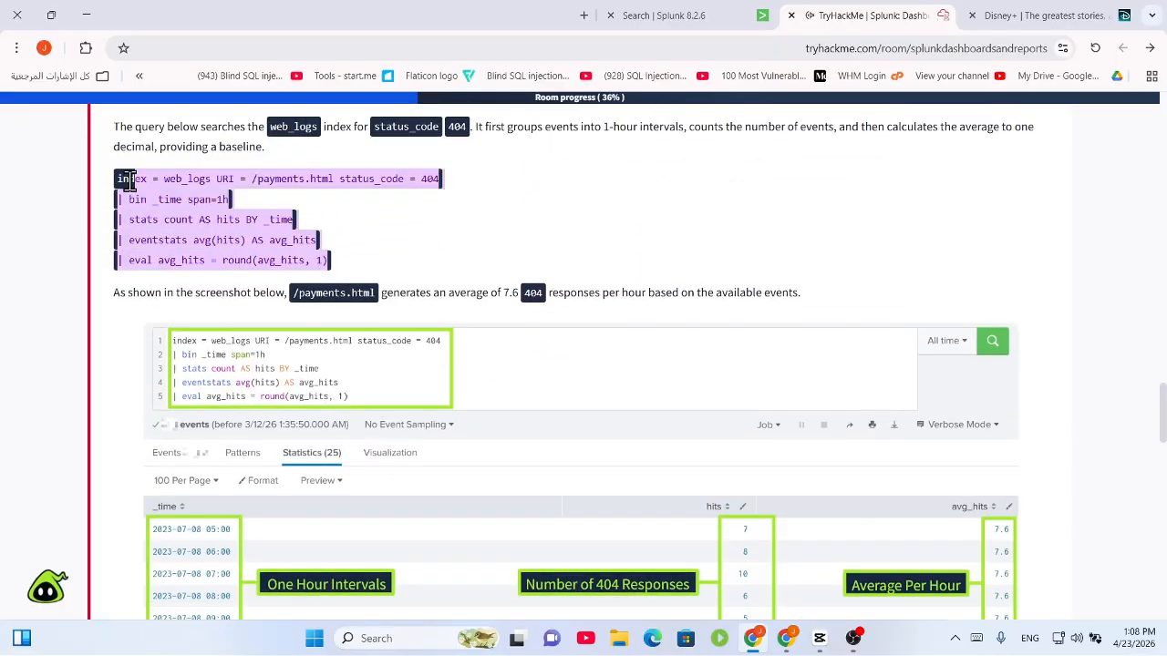
right_click(197, 187)
left_click(233, 202)
Switch to Splunk, replace the /restricted.html query with the copied /payments.html status_code = 404 baseline query, and run it
left_click(998, 15)
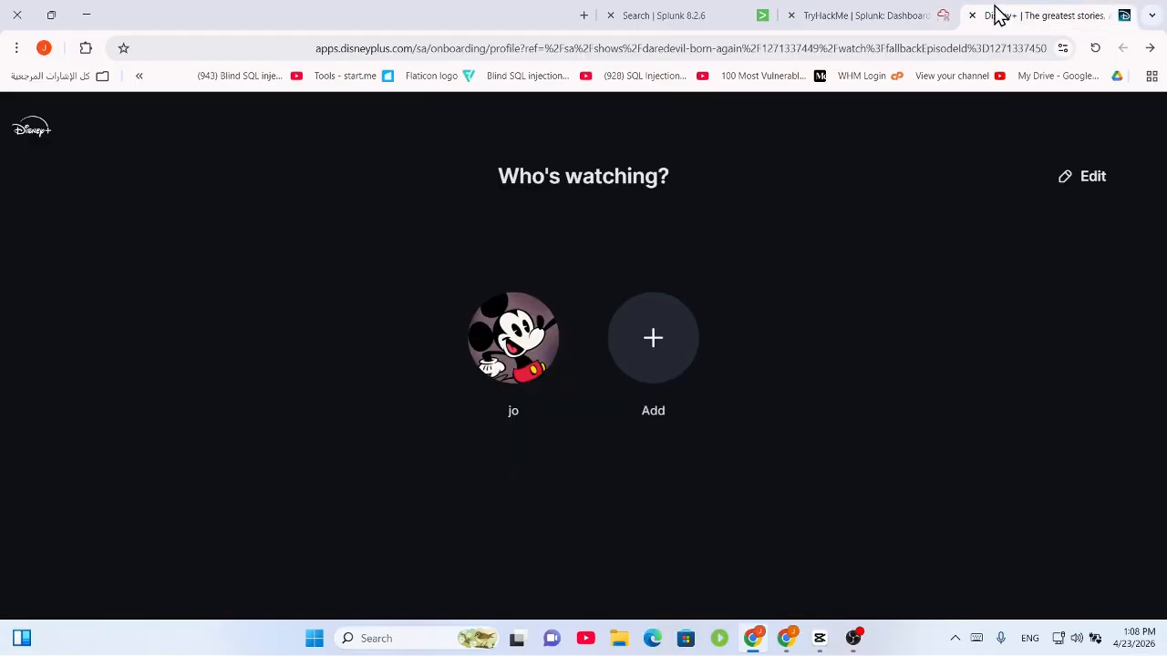
left_click(664, 15)
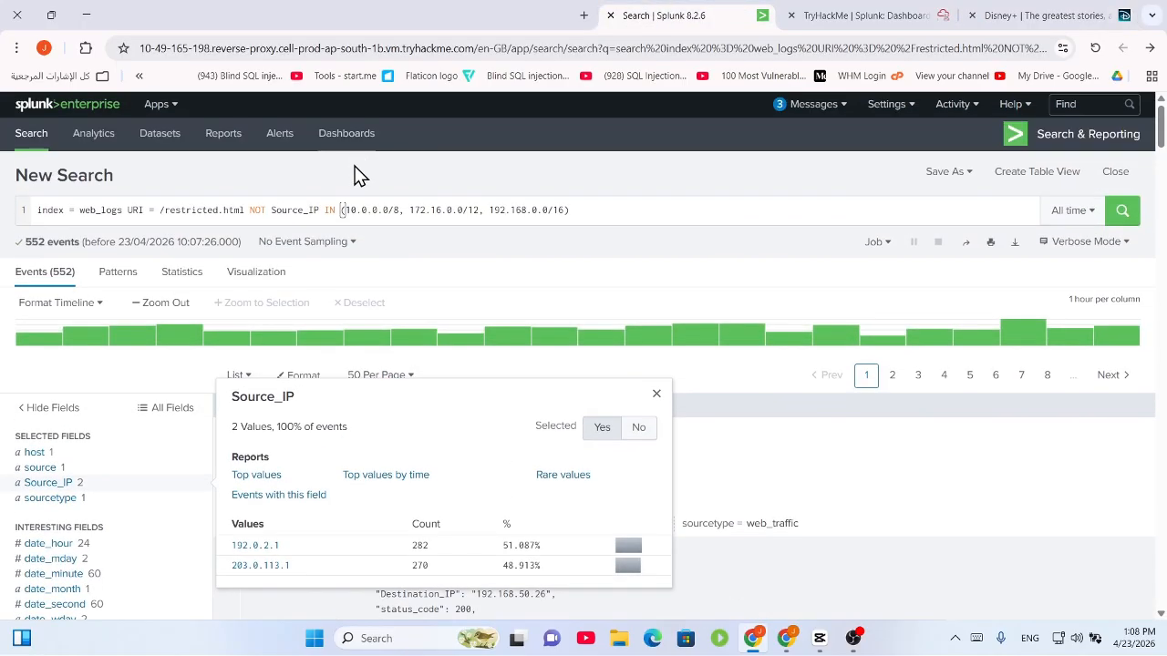
left_click_drag(656, 209, 65, 216)
right_click(91, 218)
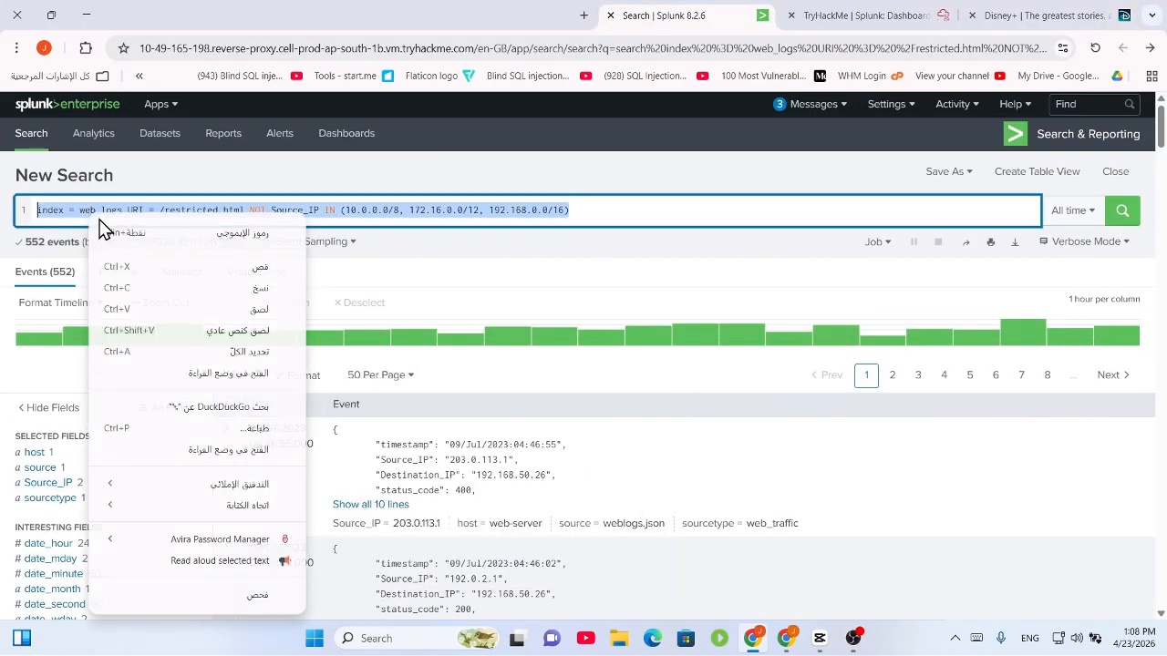
left_click(244, 314)
left_click(1122, 211)
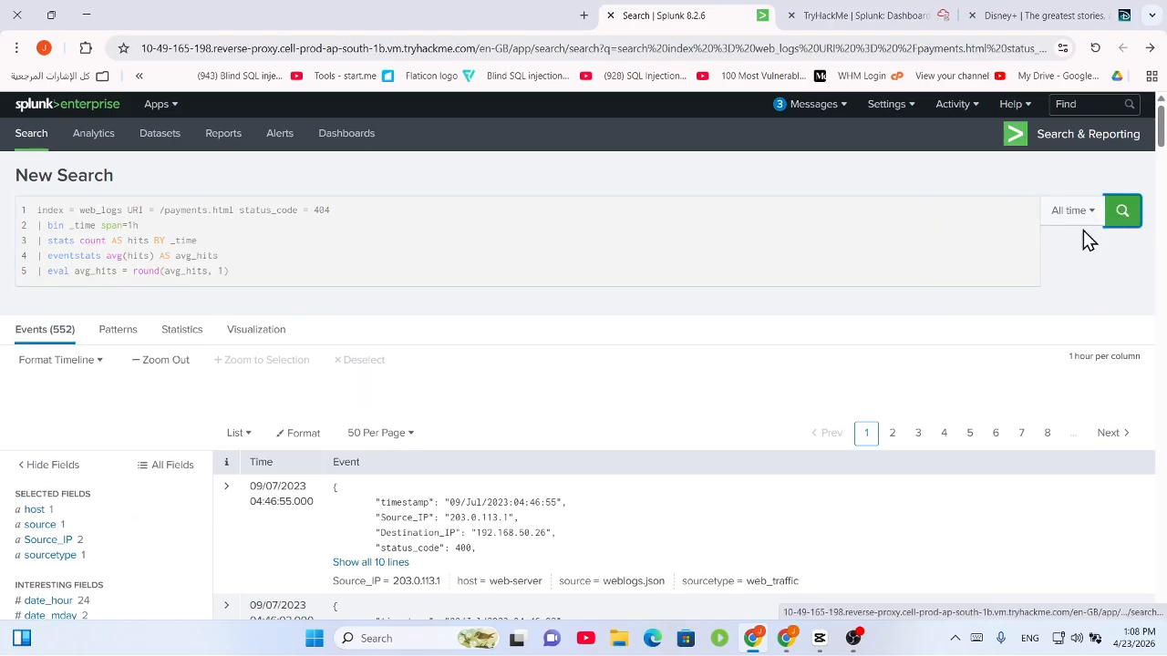
Check the search's event total and submit 189 in TryHackMe as the total 404 status codes recorded at /payments.html
scroll(539, 349, "down", 3)
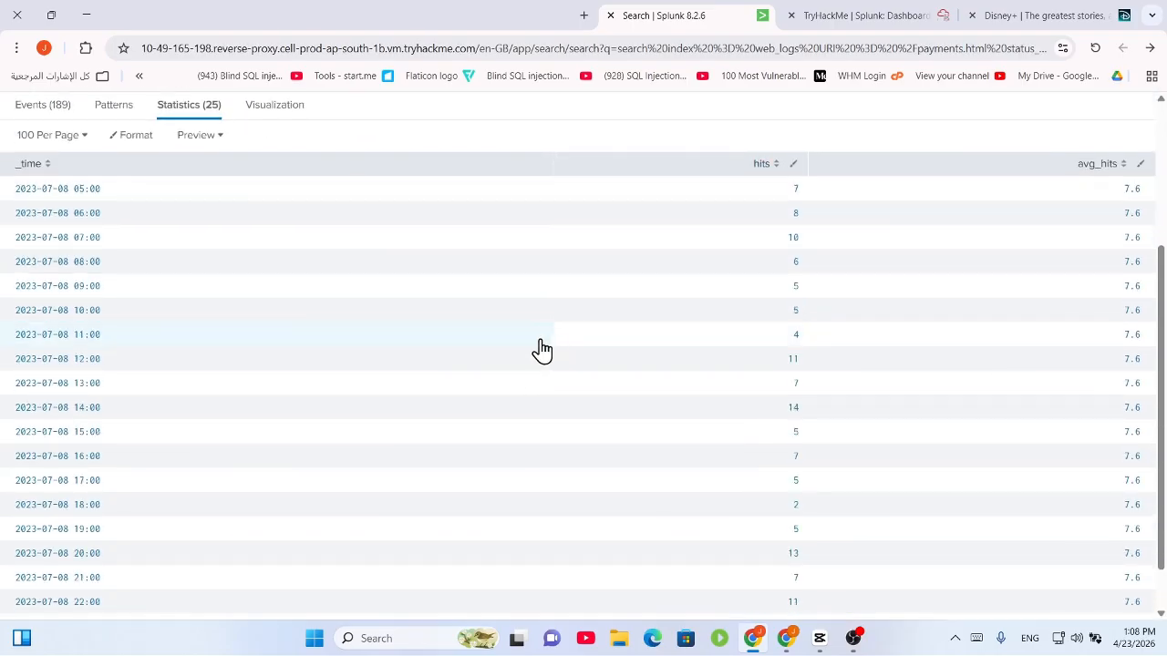
scroll(307, 350, "up", 2)
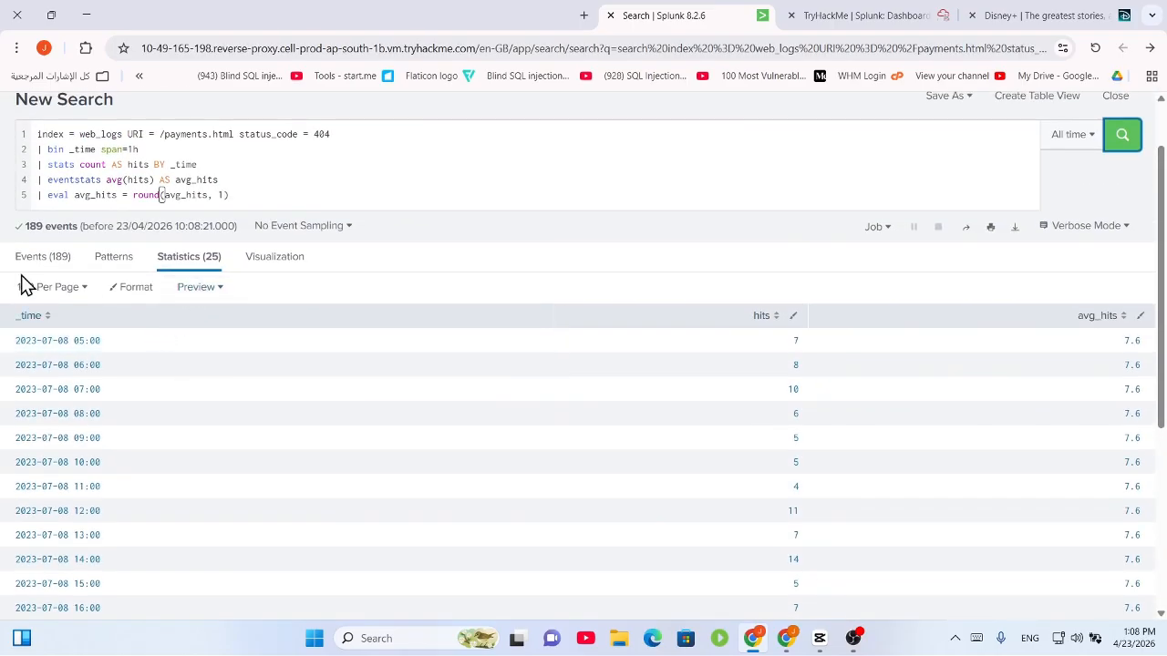
left_click(916, 15)
scroll(444, 495, "down", 15)
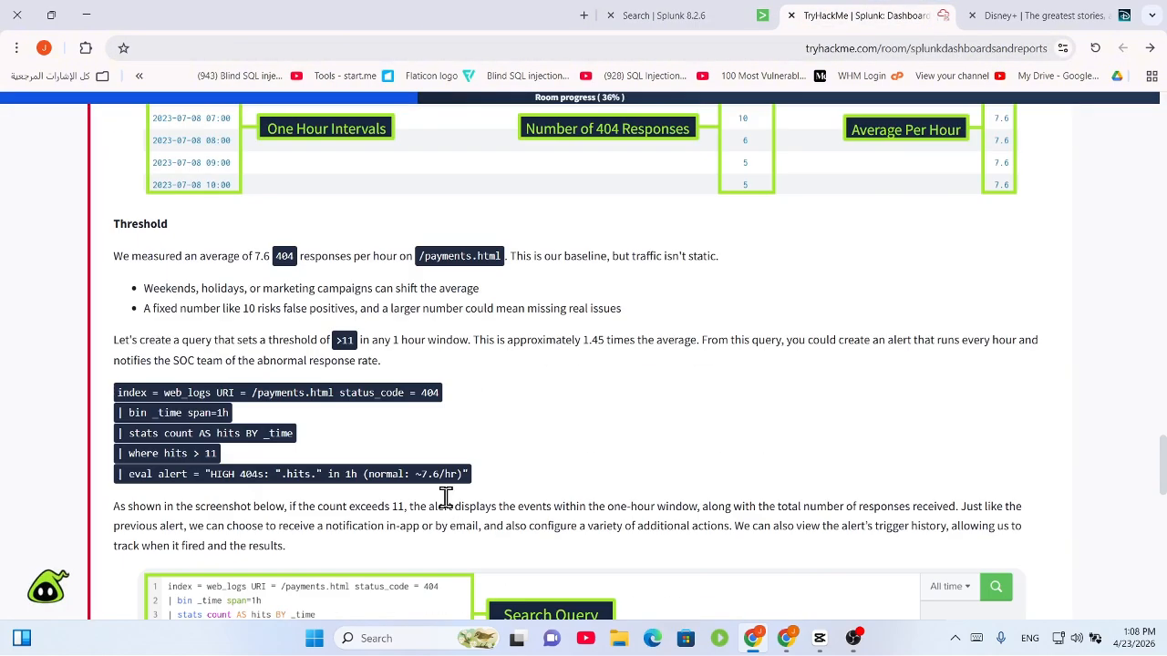
scroll(437, 491, "up", 3)
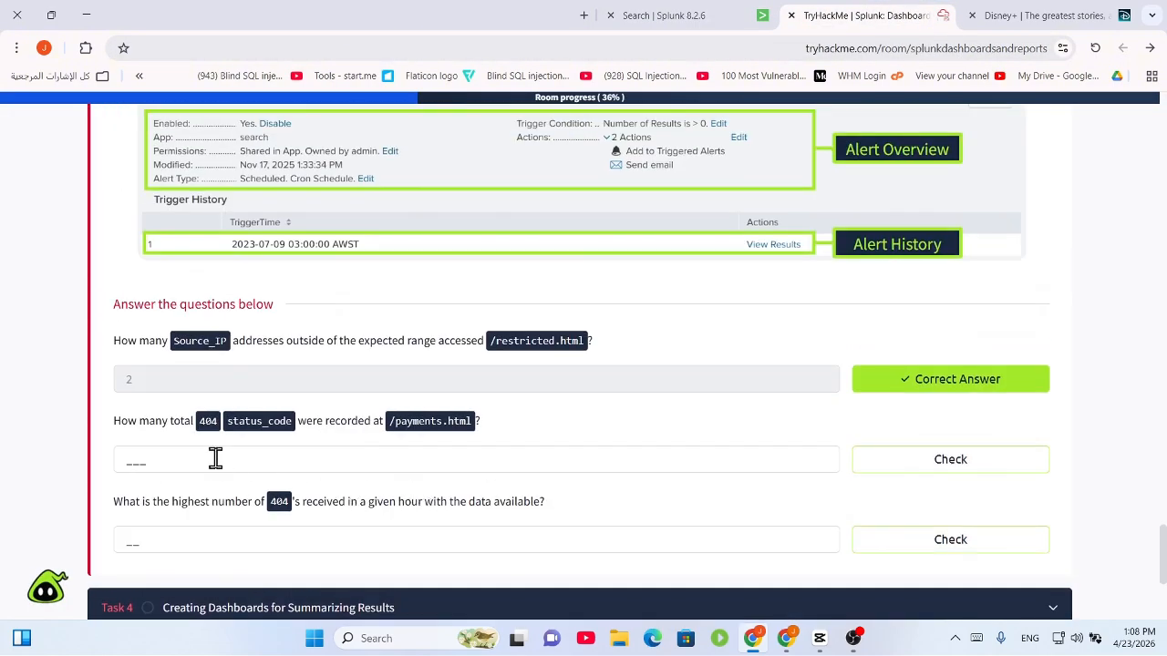
left_click(270, 460)
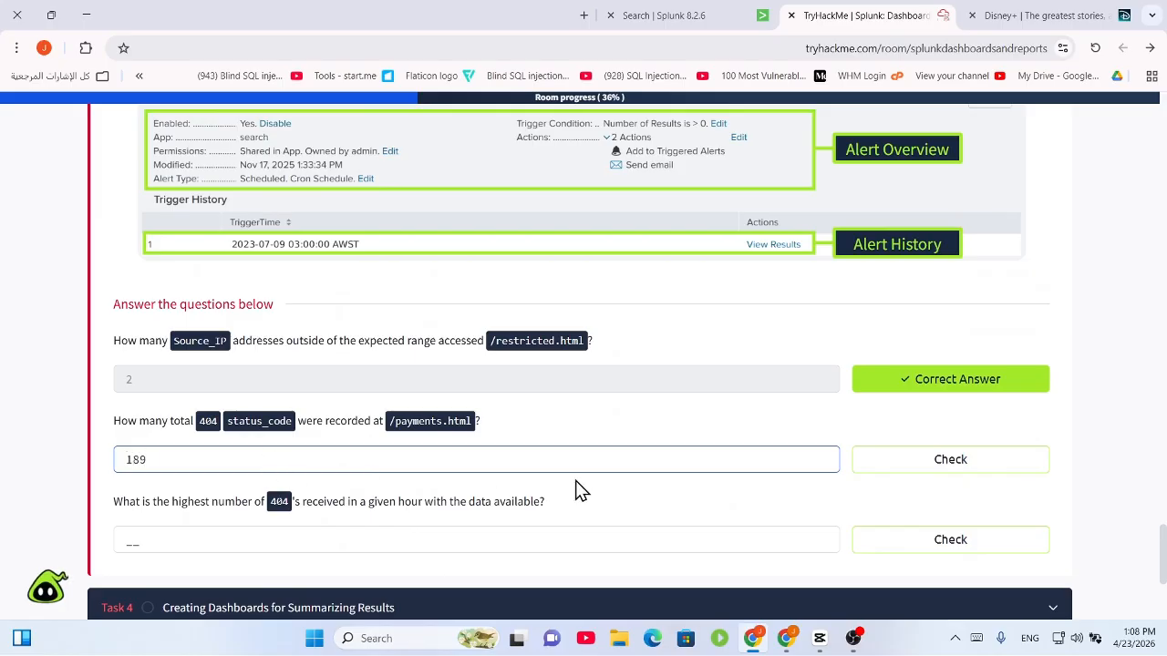
left_click(930, 461)
Read the question on the highest hourly number of 404s and copy the threshold query containing where hits > 11
scroll(484, 411, "down", 2)
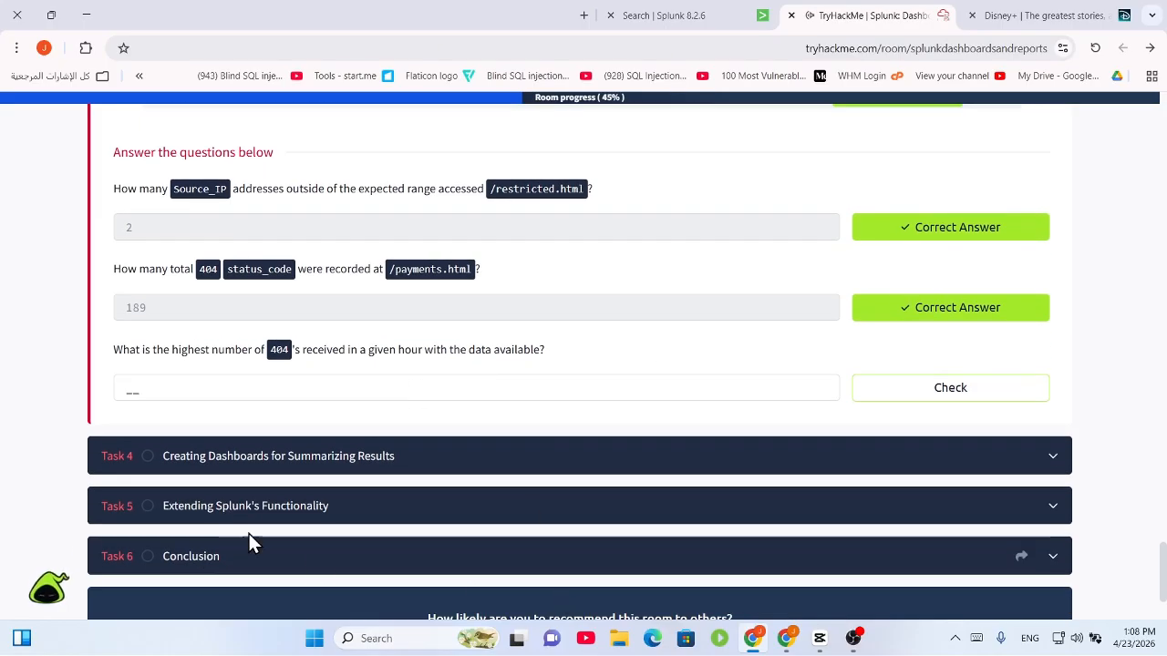
left_click_drag(107, 356, 278, 370)
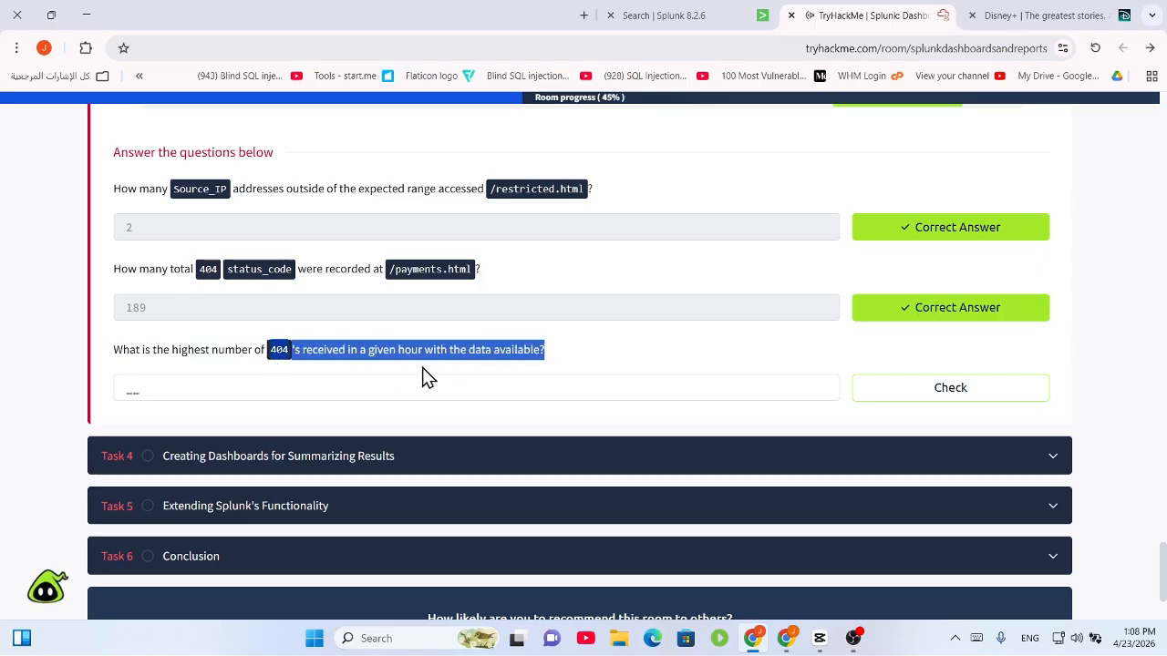
left_click_drag(430, 354, 554, 365)
scroll(370, 396, "up", 8)
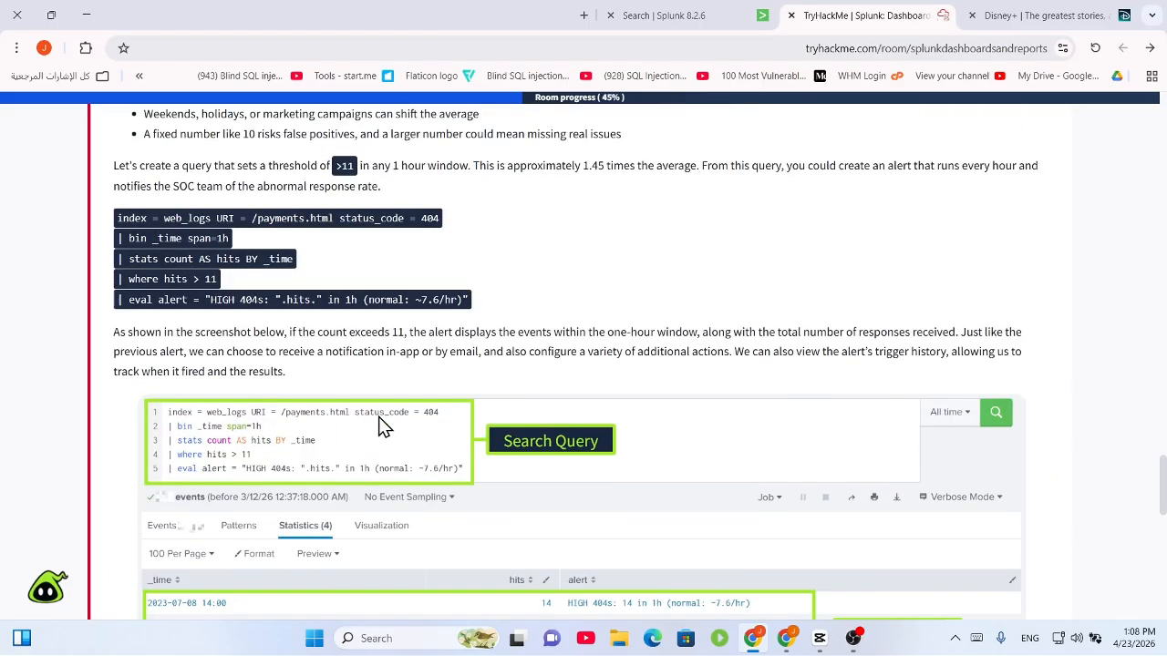
left_click_drag(445, 311, 132, 217)
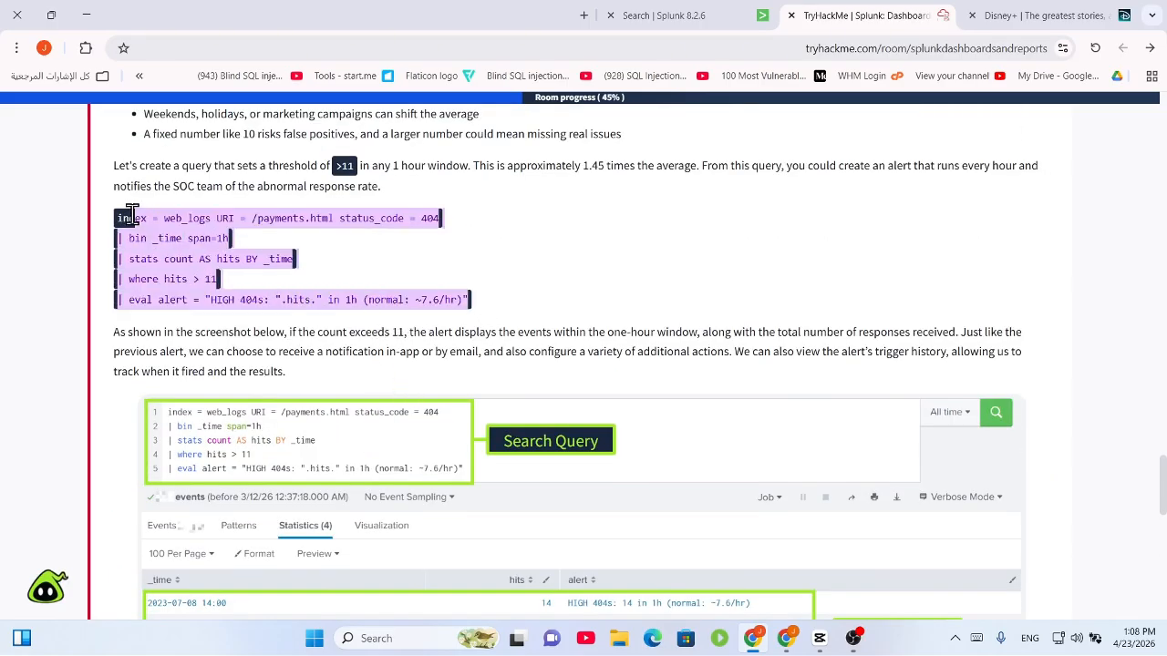
right_click(160, 237)
left_click(199, 249)
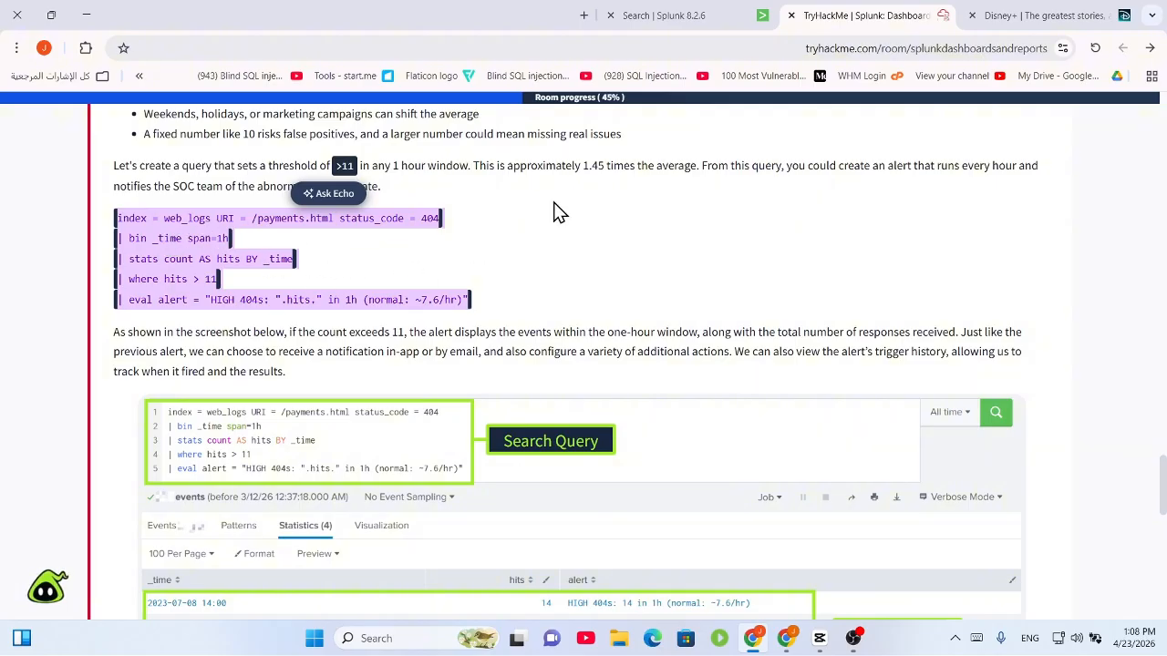
Switch to Splunk, replace the baseline query with the copied where hits > 11 alert query, and run it
left_click(990, 12)
left_click(583, 13)
left_click(642, 14)
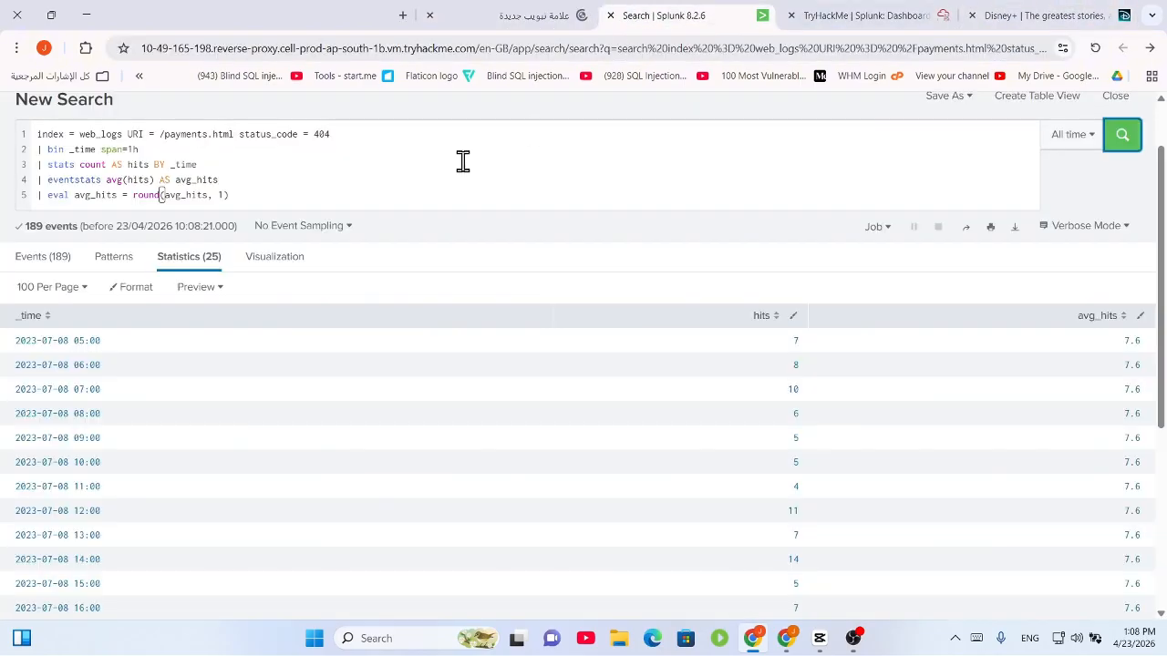
left_click_drag(331, 195, 27, 143)
right_click(100, 178)
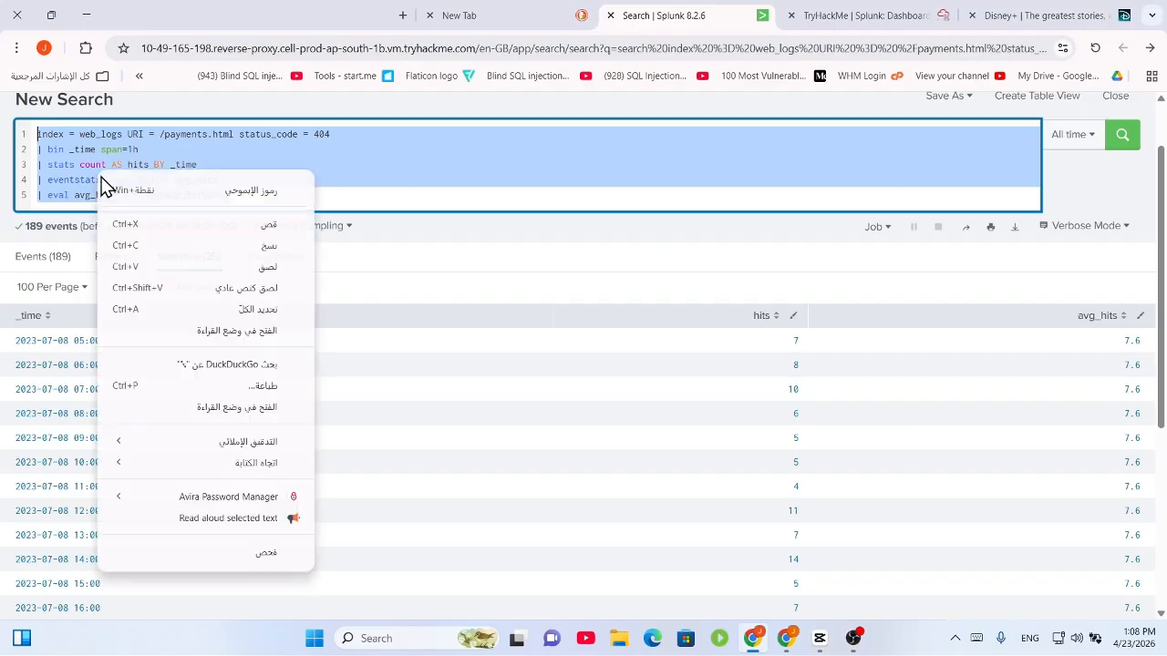
left_click(219, 269)
left_click(1126, 141)
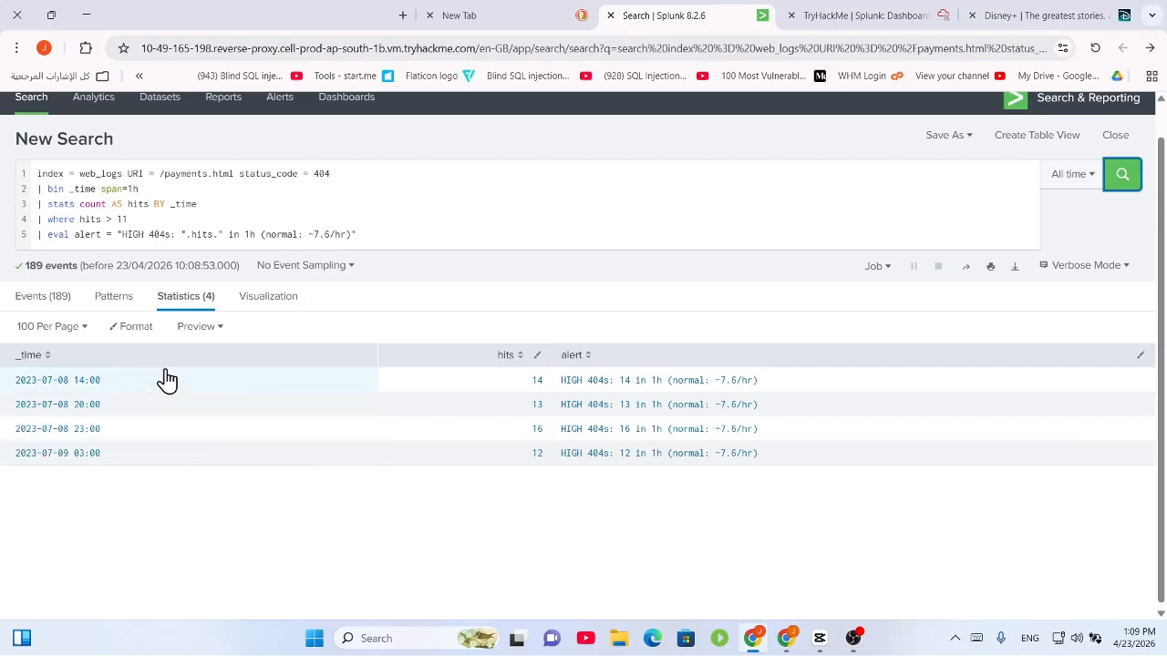
Switch to TryHackMe and reread the question on the highest number of 404s received in a given hour
left_click(840, 15)
scroll(483, 442, "down", 15)
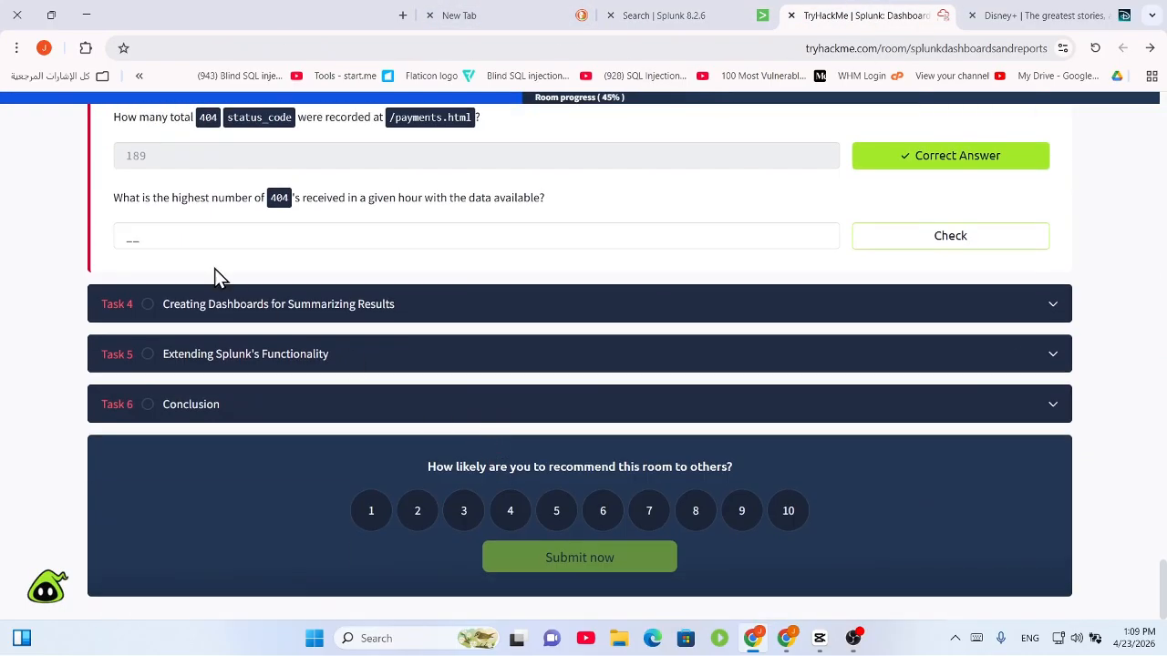
left_click(204, 240)
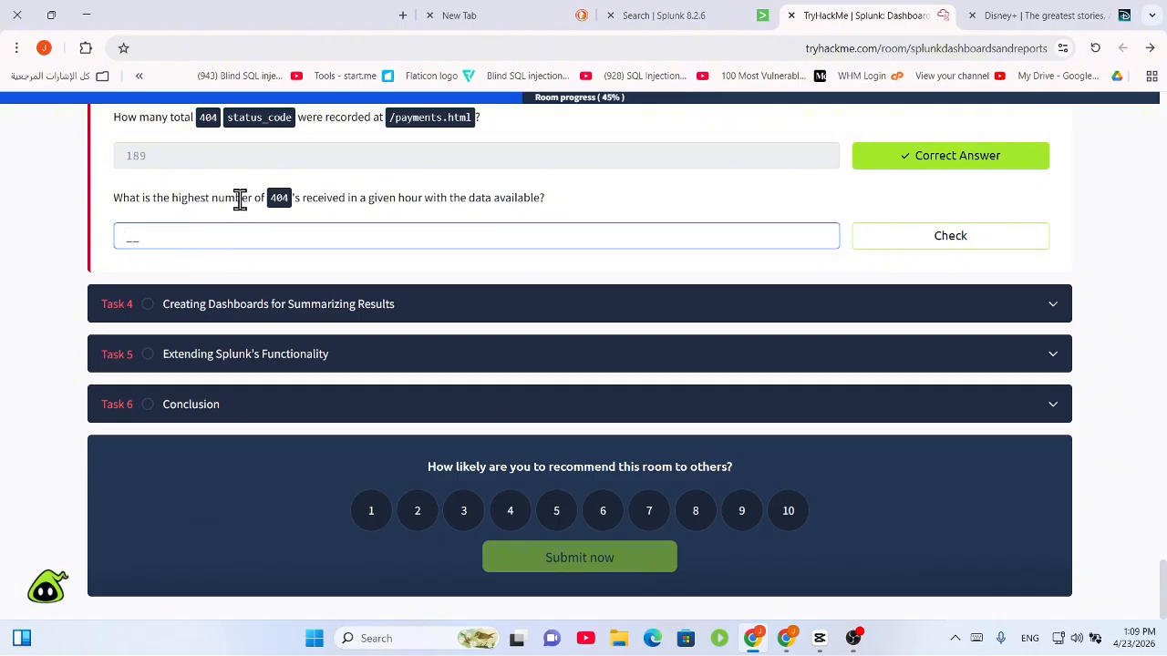
left_click_drag(210, 199, 542, 222)
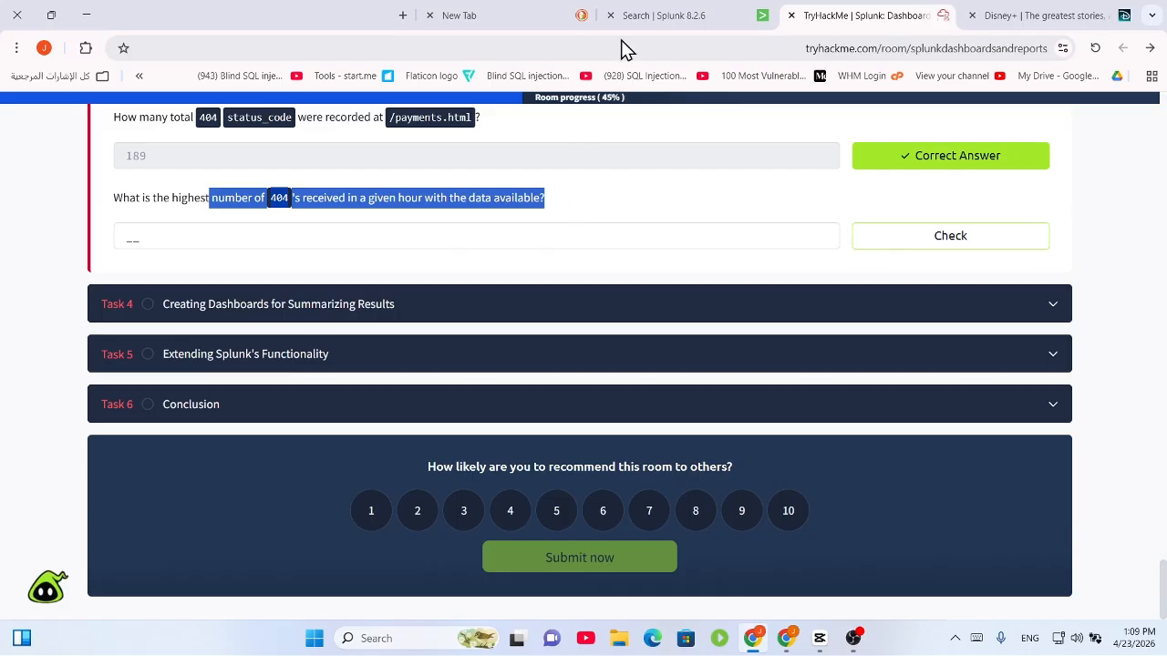
Copy the highest hits value, 16, from the Splunk results and submit it in TryHackMe as the highest hourly number of 404s
left_click(691, 14)
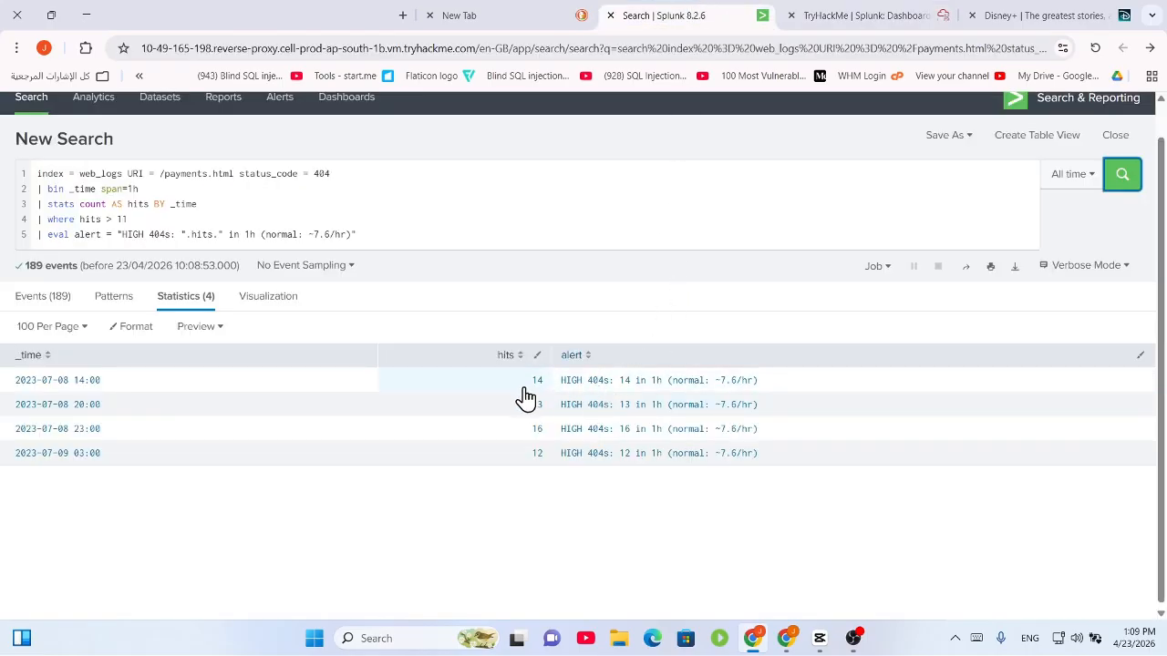
double_click(536, 438)
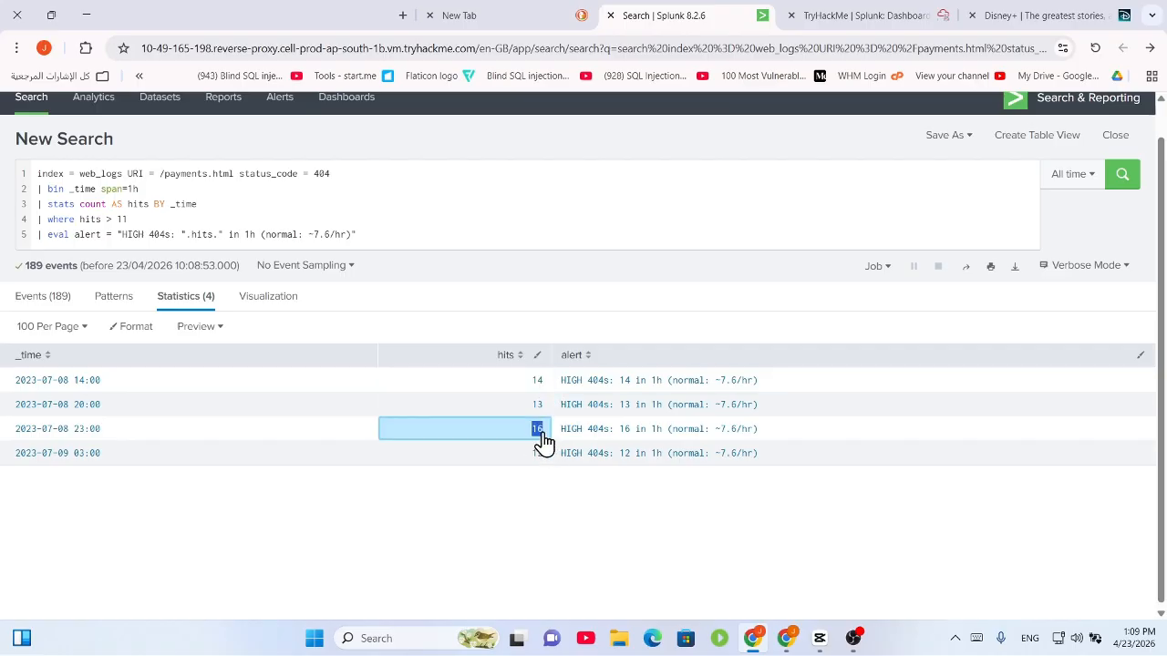
right_click(561, 456)
left_click(524, 256)
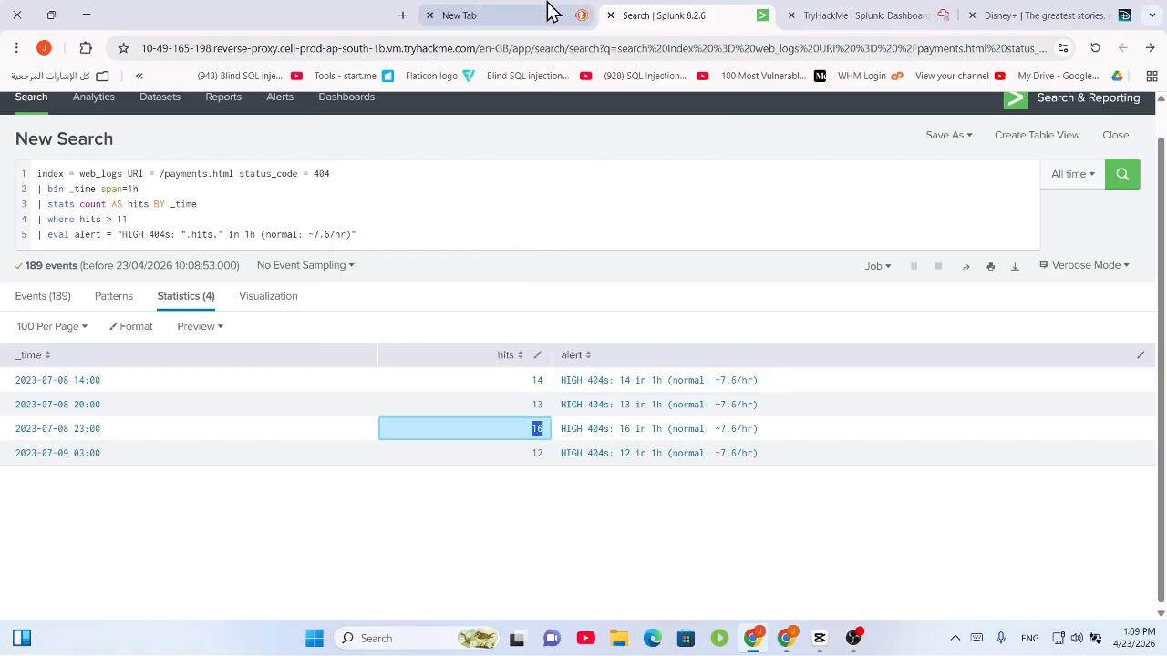
left_click(857, 15)
left_click(269, 237)
right_click(269, 237)
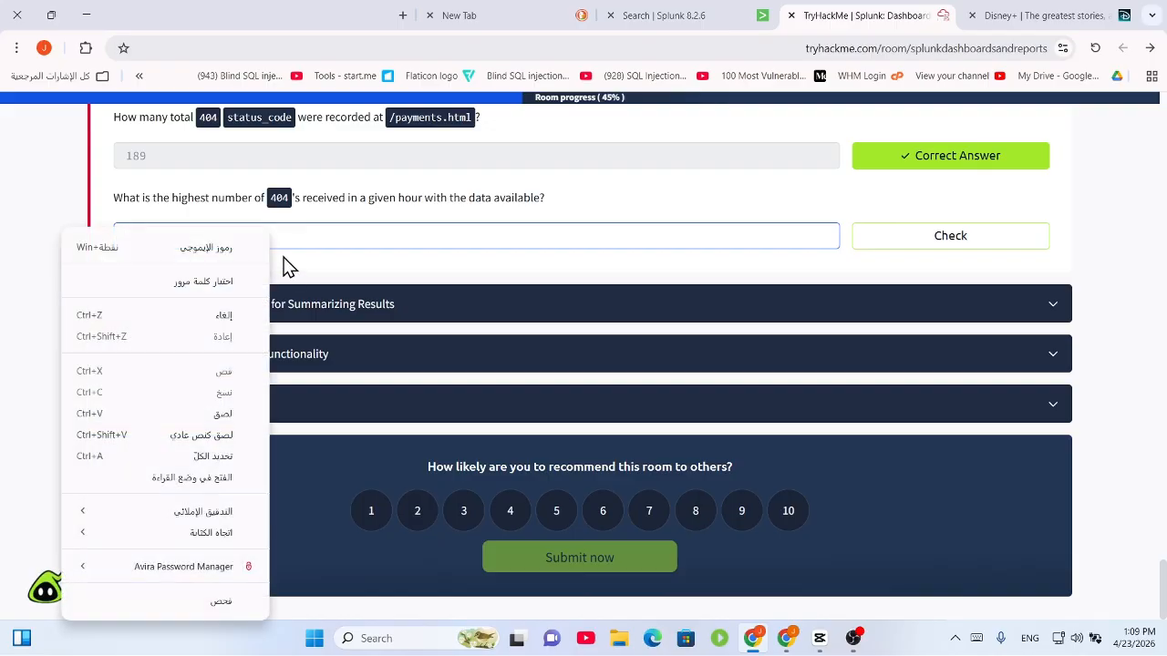
left_click(224, 413)
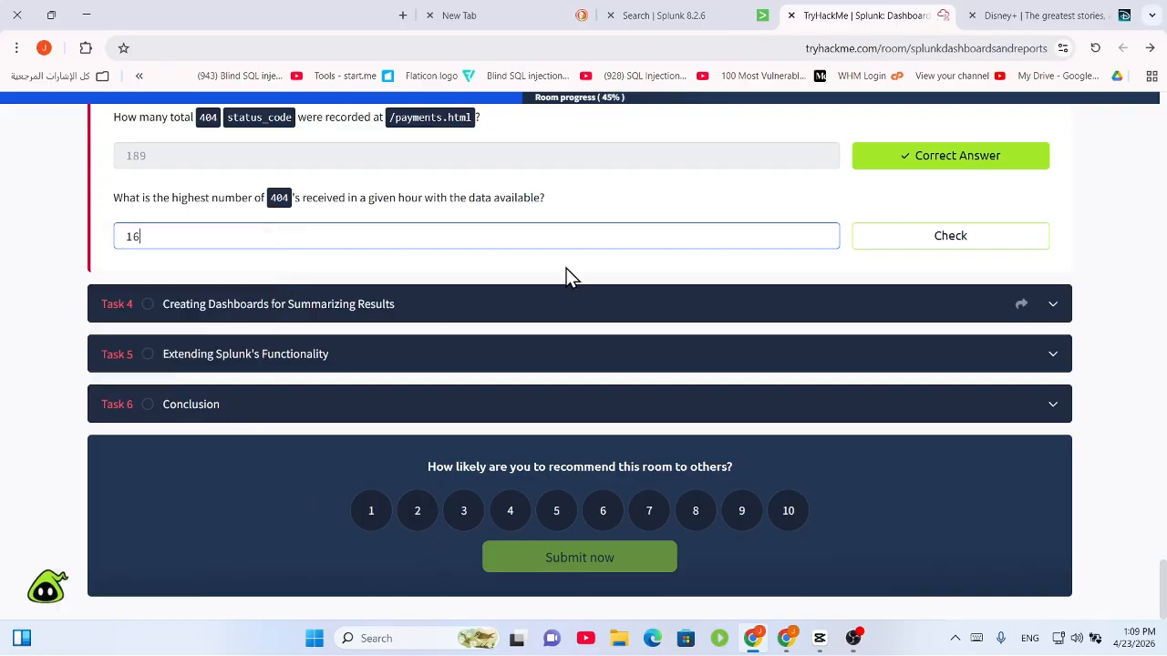
left_click(930, 241)
Open Task 4, Creating Dashboards for Summarizing Results, and read its introduction on dashboards and the default dashboards list
left_click(735, 318)
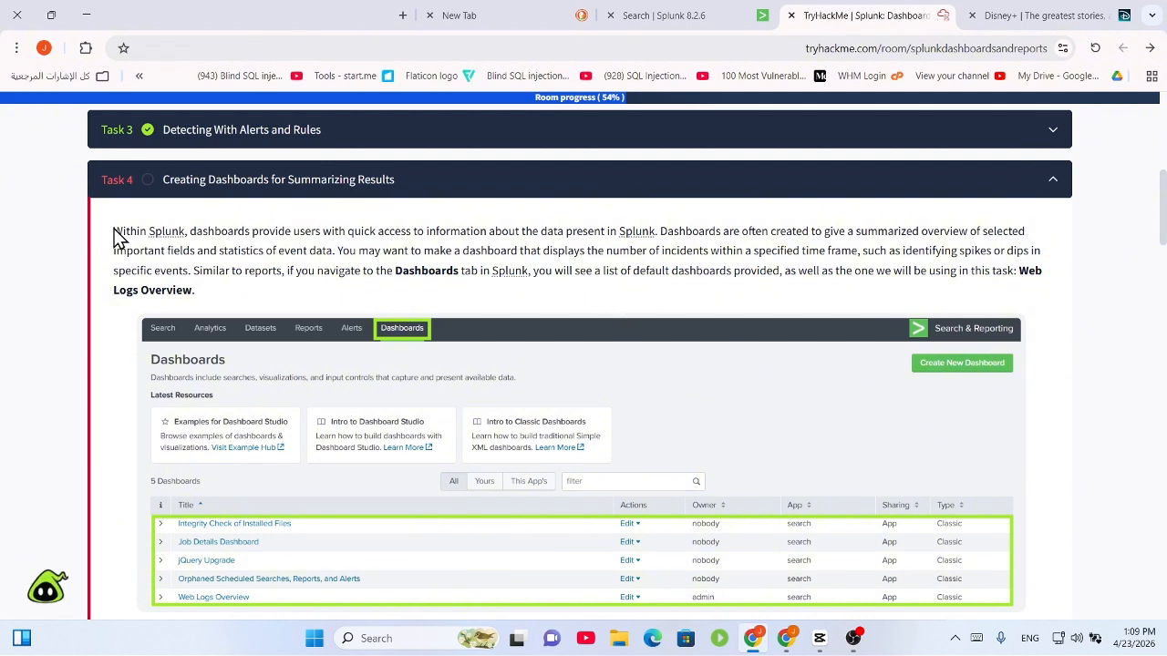
left_click_drag(707, 208, 754, 251)
mouse_move(492, 273)
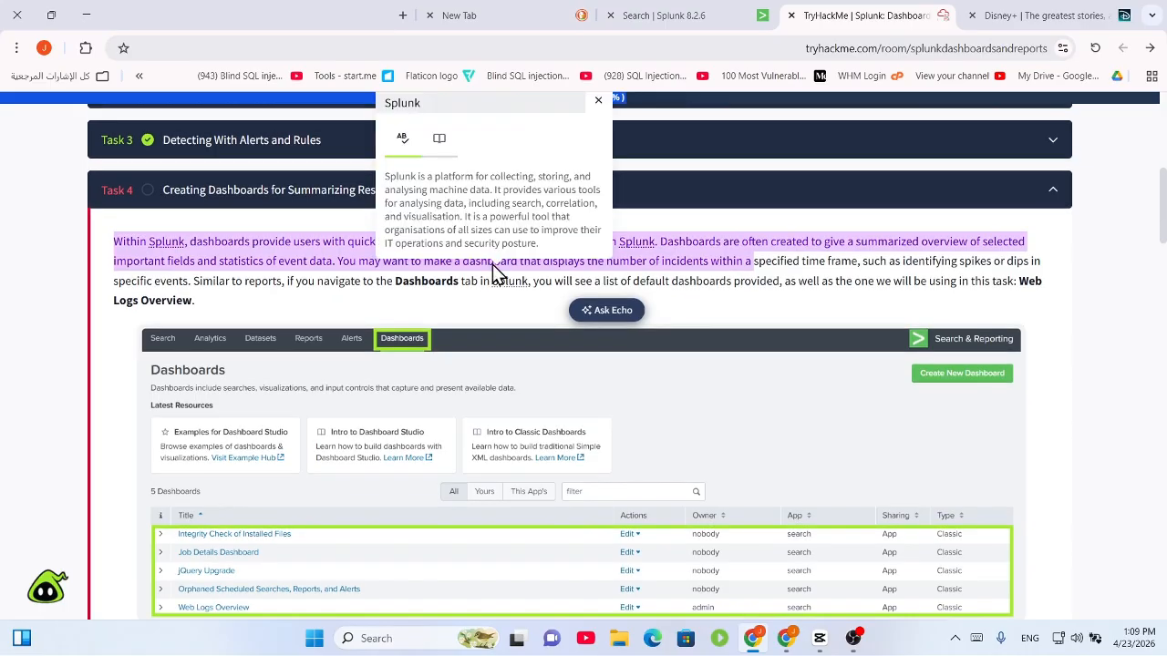
left_click(278, 281)
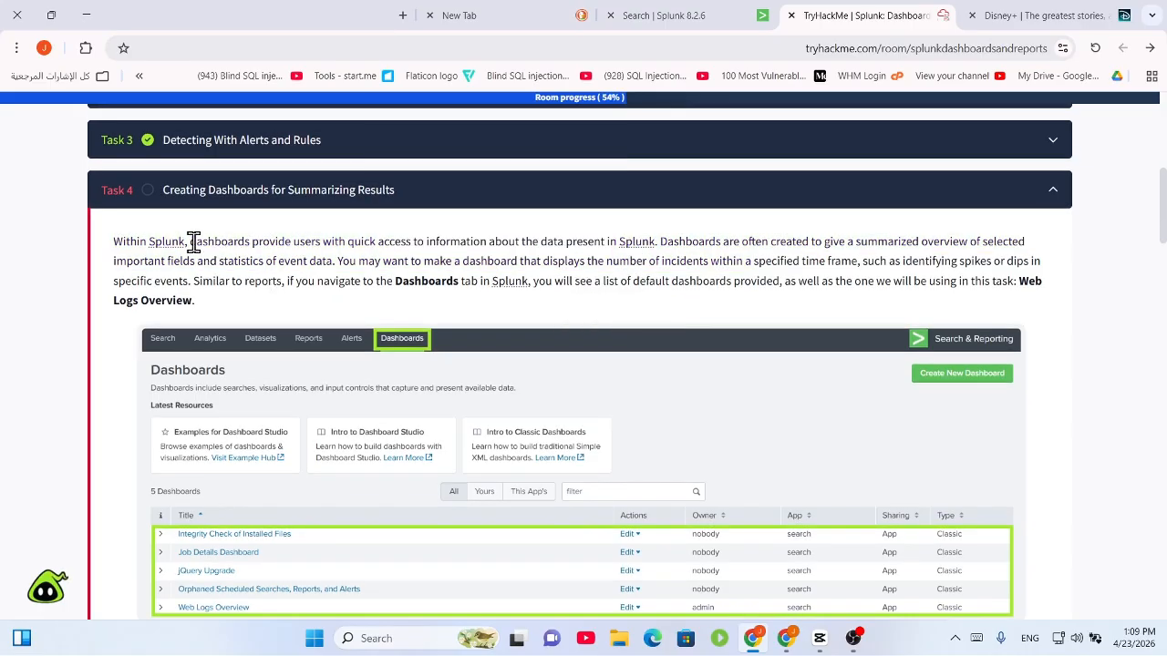
left_click_drag(193, 241, 769, 262)
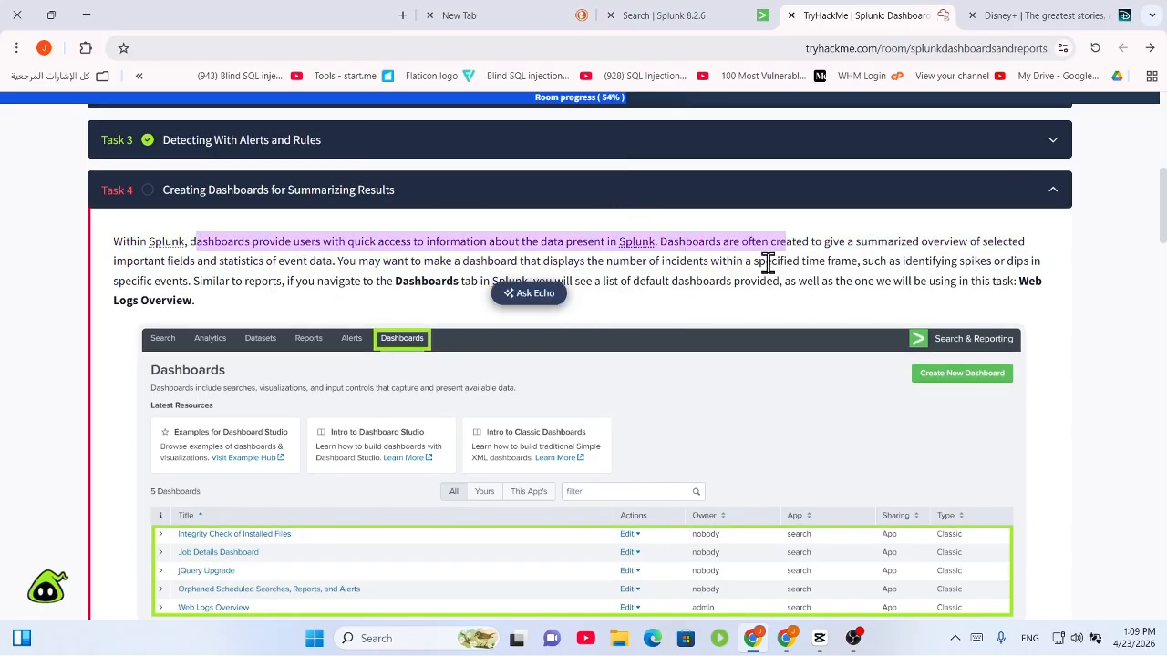
scroll(654, 251, "up", 3)
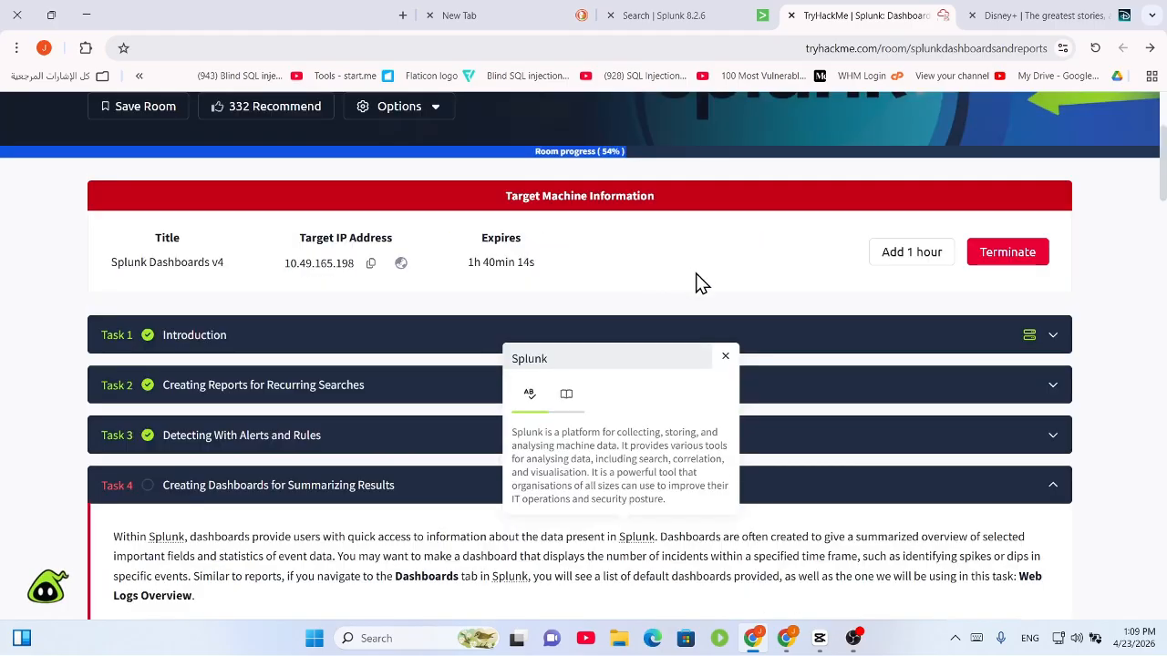
scroll(698, 282, "down", 8)
scroll(667, 274, "up", 5)
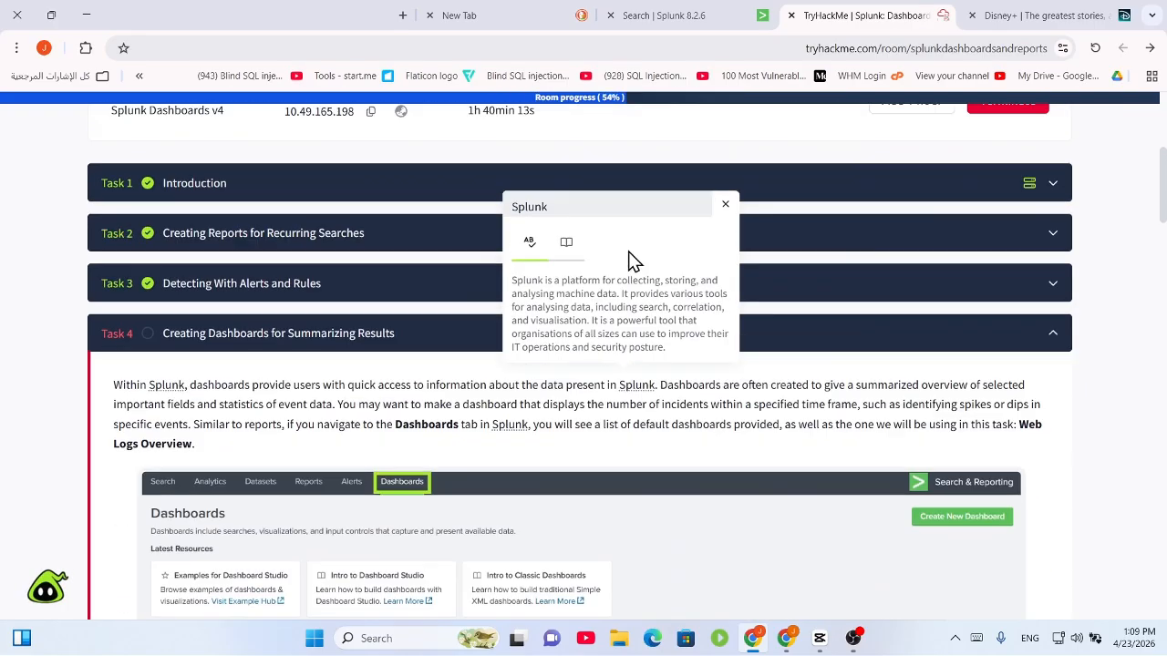
left_click(412, 336)
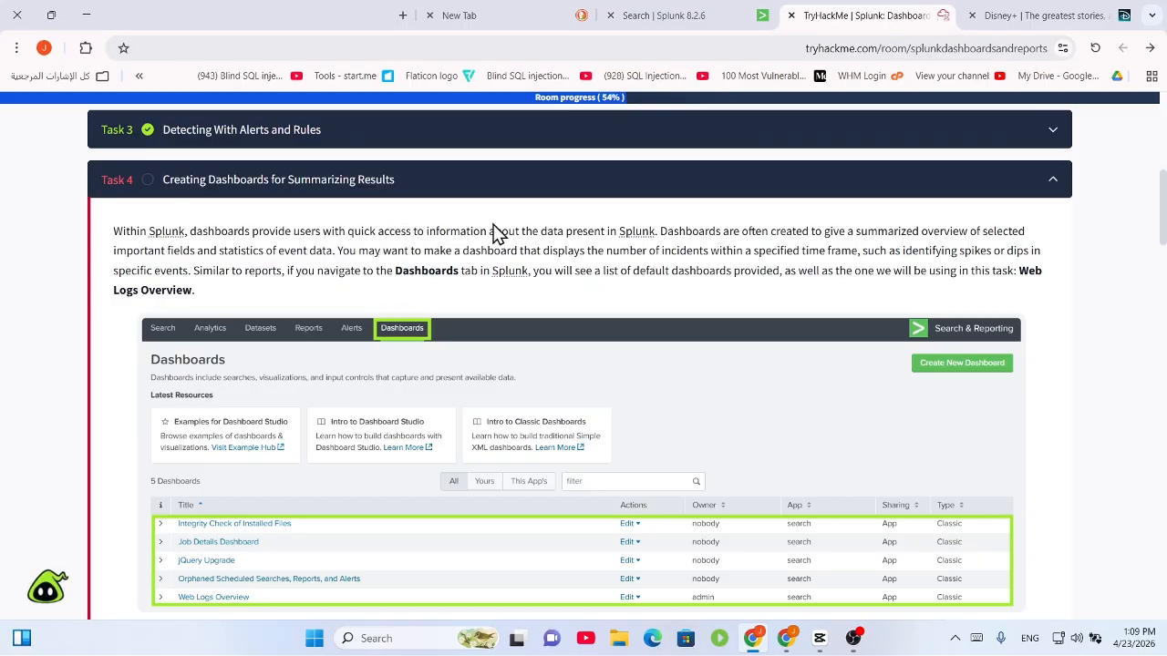
left_click_drag(349, 230, 658, 233)
left_click(670, 233)
left_click_drag(567, 230, 860, 250)
left_click(855, 251)
mouse_move(846, 628)
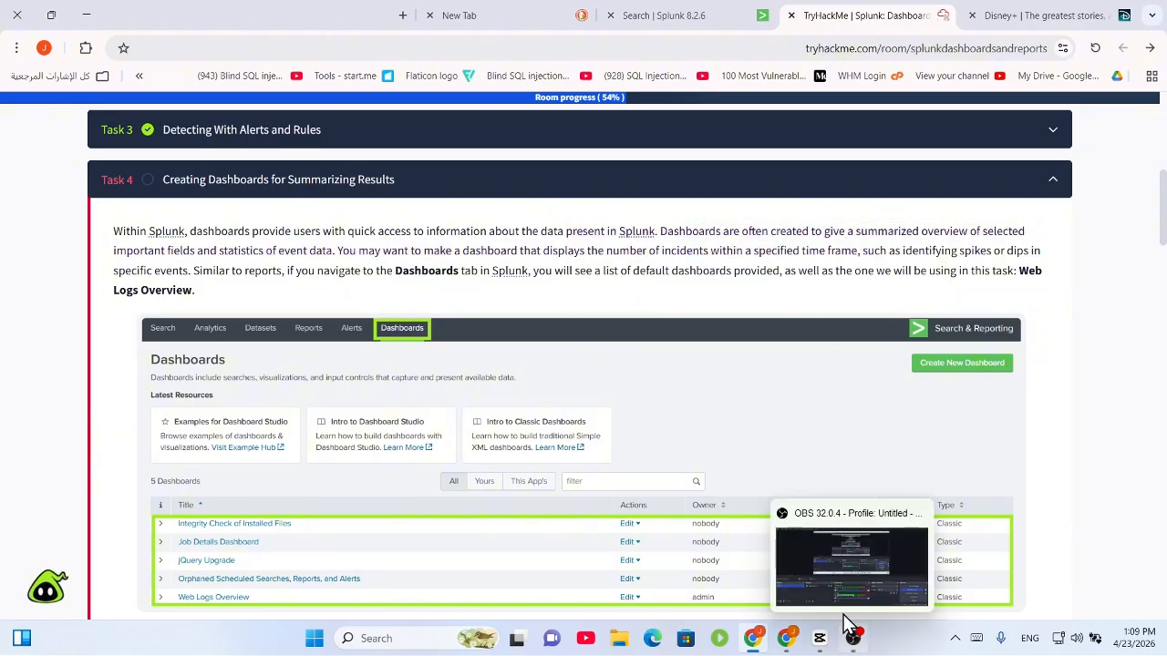
left_click_drag(771, 231, 998, 266)
scroll(397, 286, "down", 2)
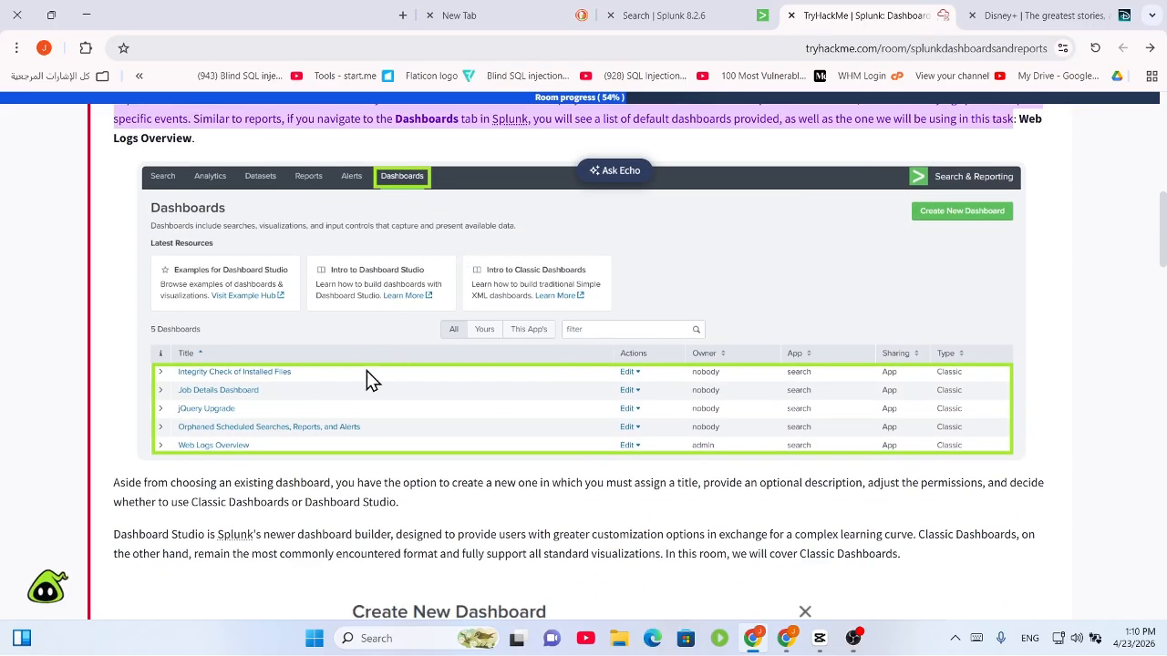
scroll(351, 388, "up", 2)
left_click(259, 239)
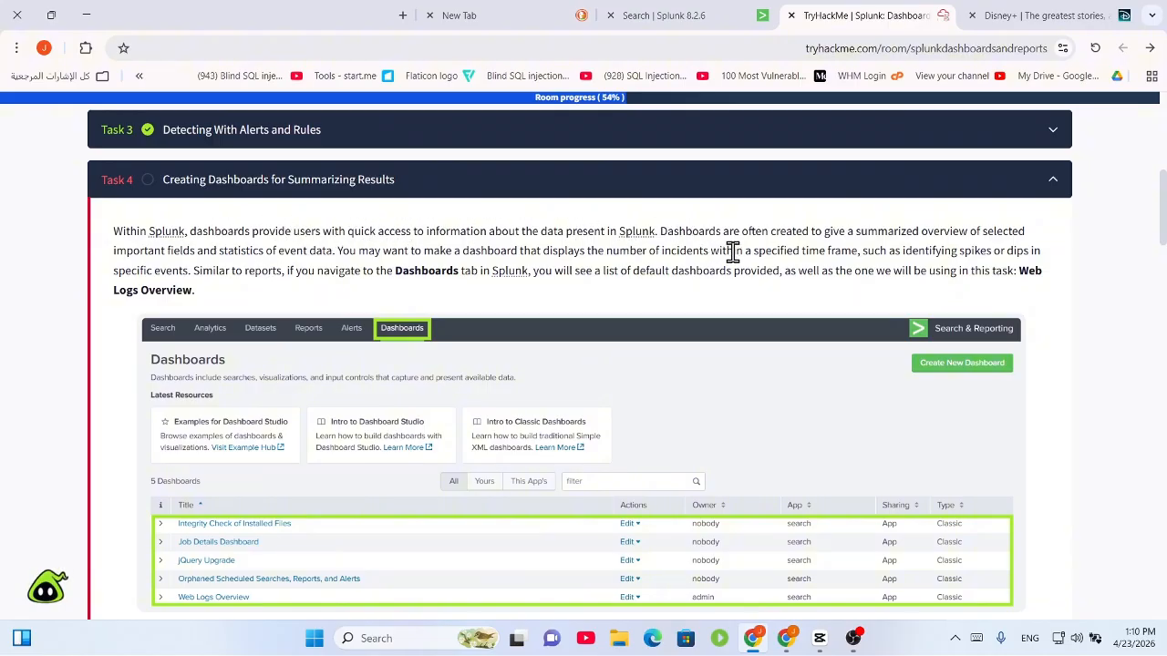
Read Task 4's section on creating a new Classic dashboard and its instructions for adding a panel to Web Logs Overview
scroll(703, 270, "down", 3)
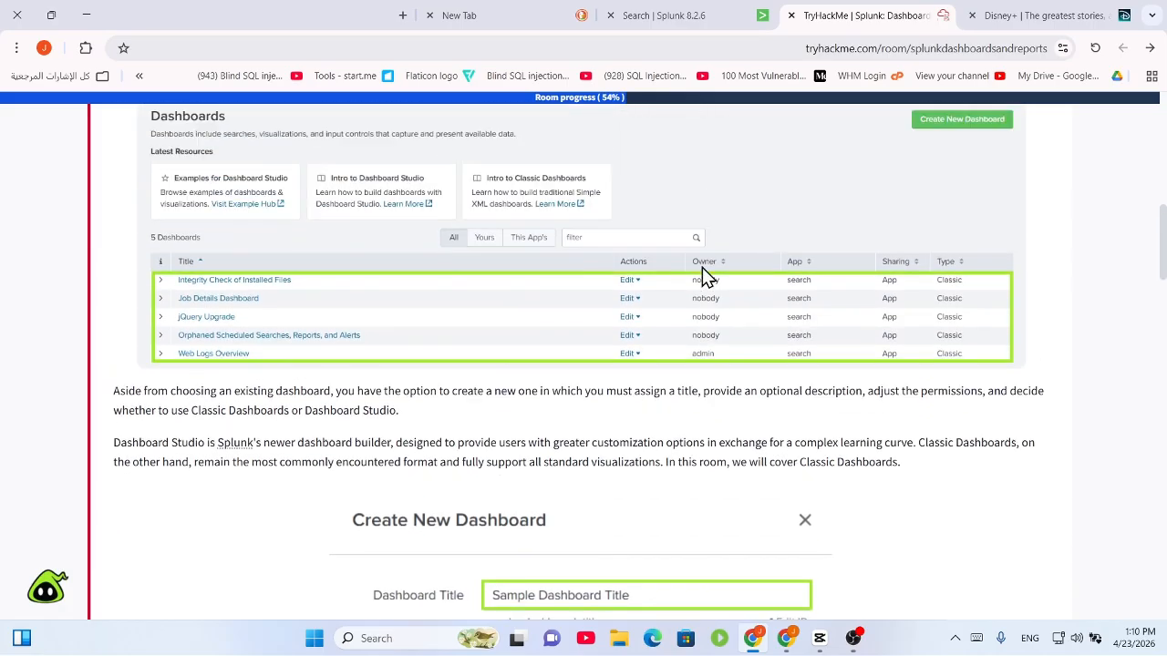
scroll(720, 269, "up", 1)
scroll(548, 372, "down", 2)
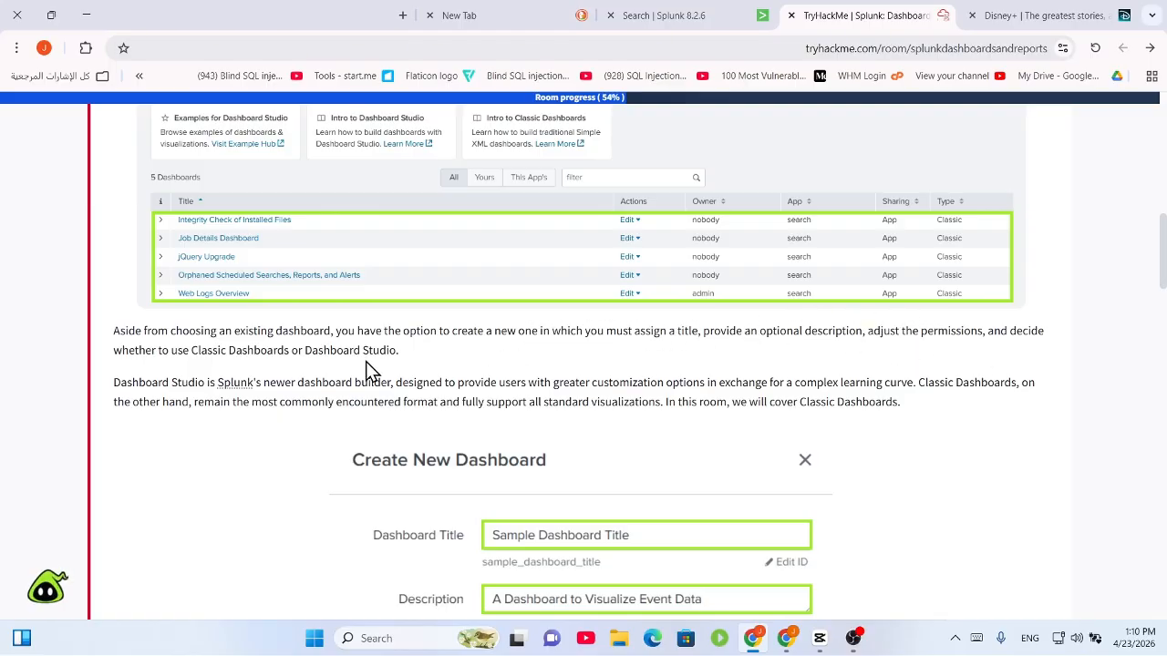
scroll(347, 351, "down", 1)
scroll(456, 331, "down", 1)
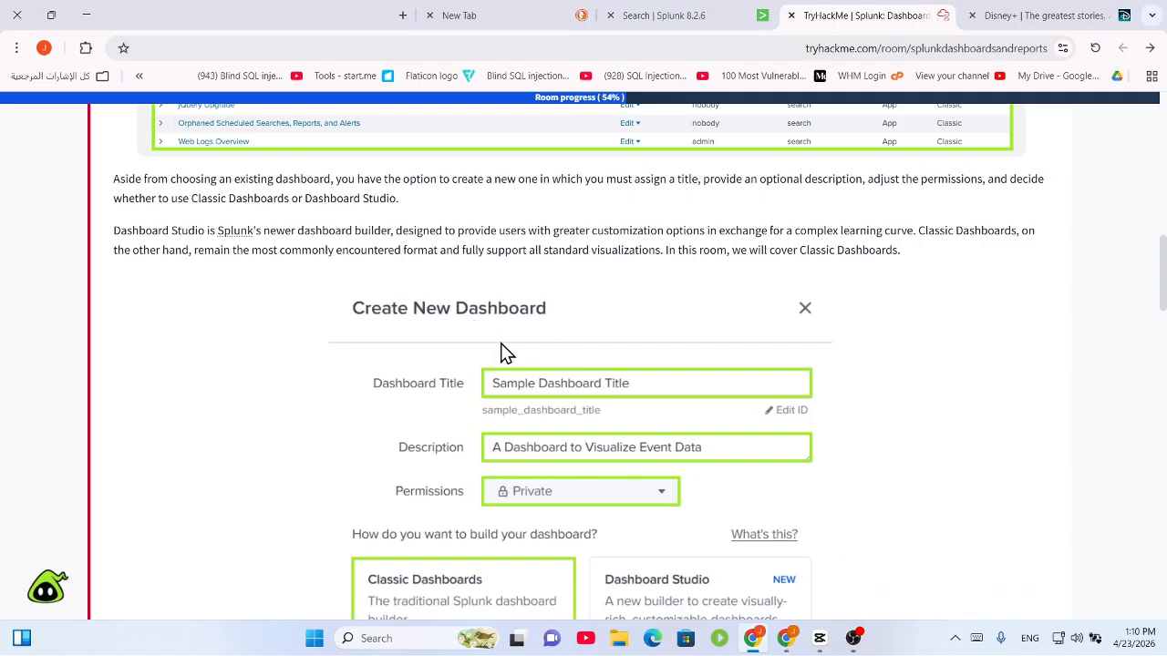
scroll(510, 346, "down", 1)
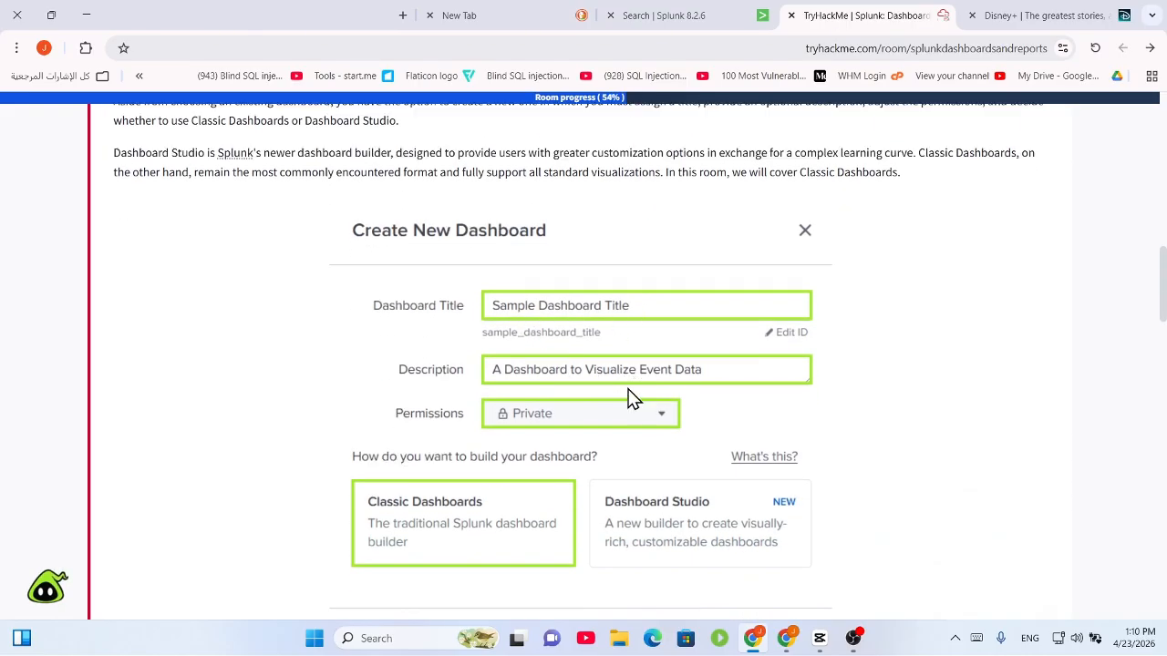
scroll(625, 396, "down", 2)
scroll(483, 397, "down", 3)
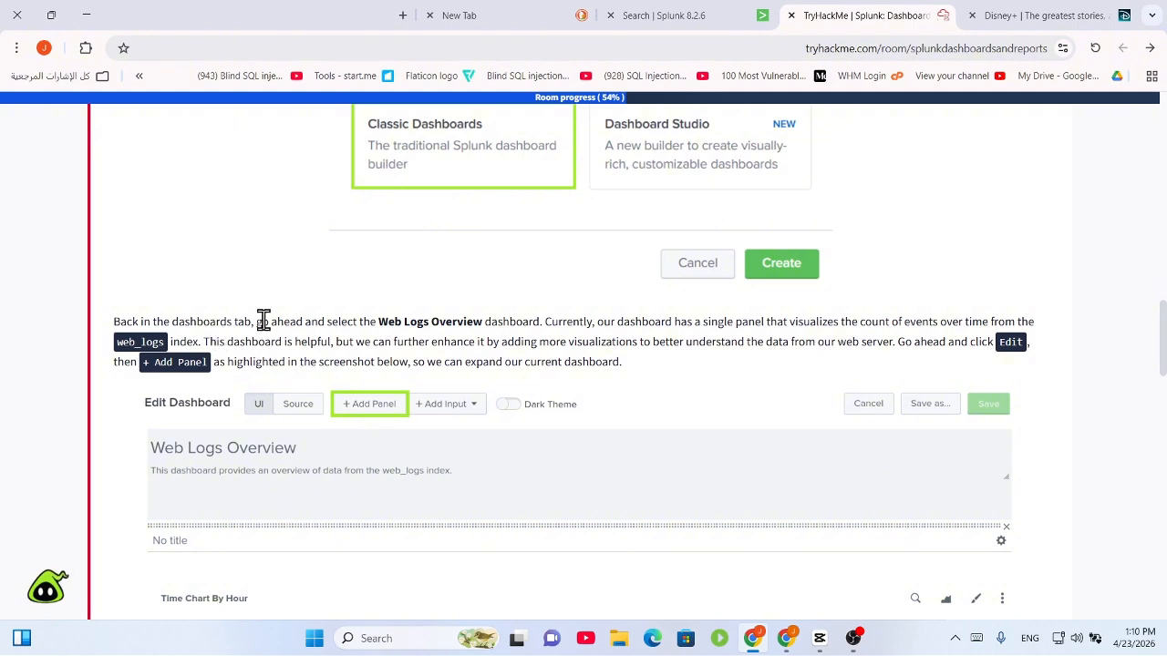
Read the Task 4 instructions on expanding the Web Logs Overview dashboard and building a pie chart panel for the URI field
left_click_drag(264, 321, 656, 321)
left_click_drag(702, 321, 742, 323)
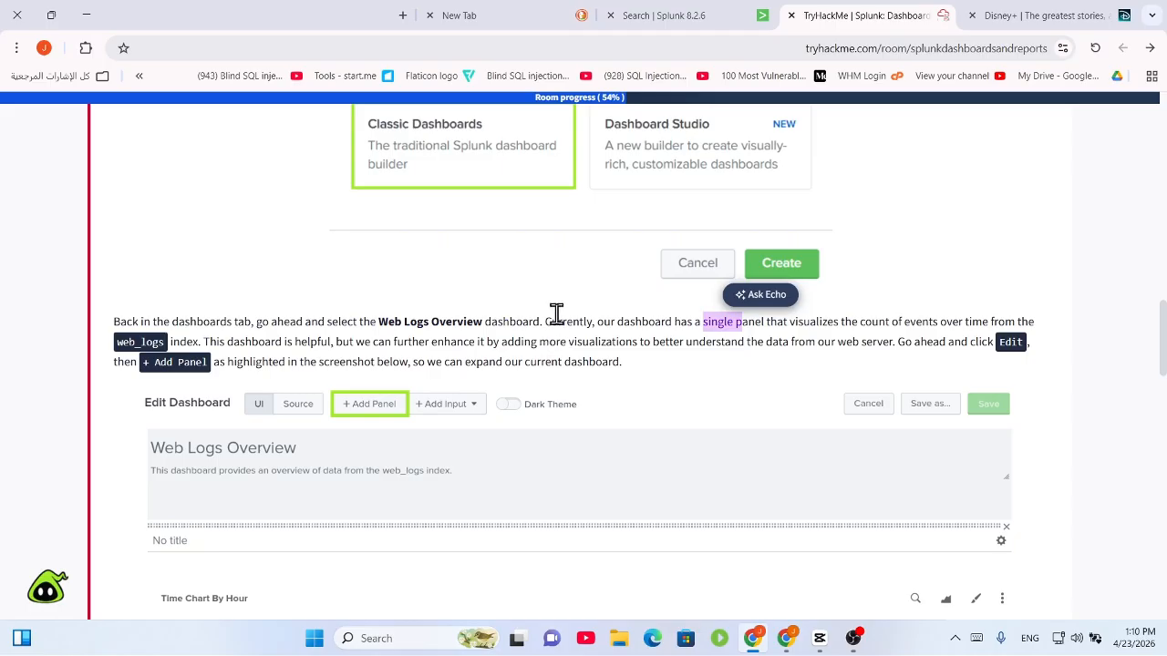
left_click_drag(551, 321, 921, 335)
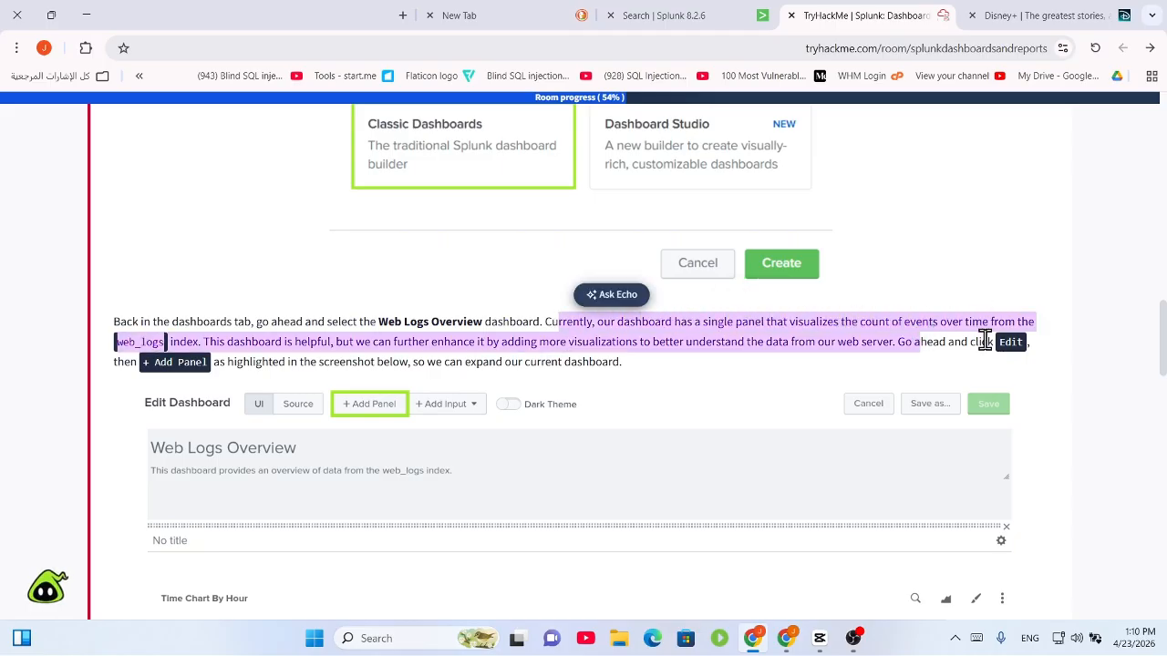
left_click(912, 310)
scroll(926, 321, "down", 2)
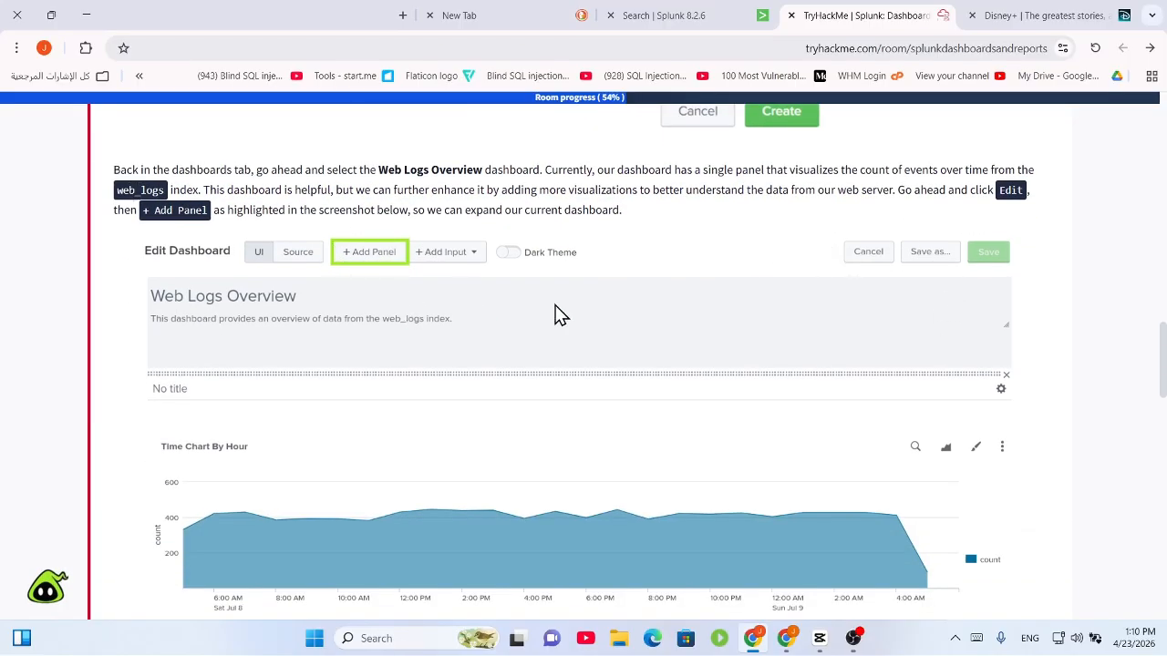
scroll(468, 334, "down", 4)
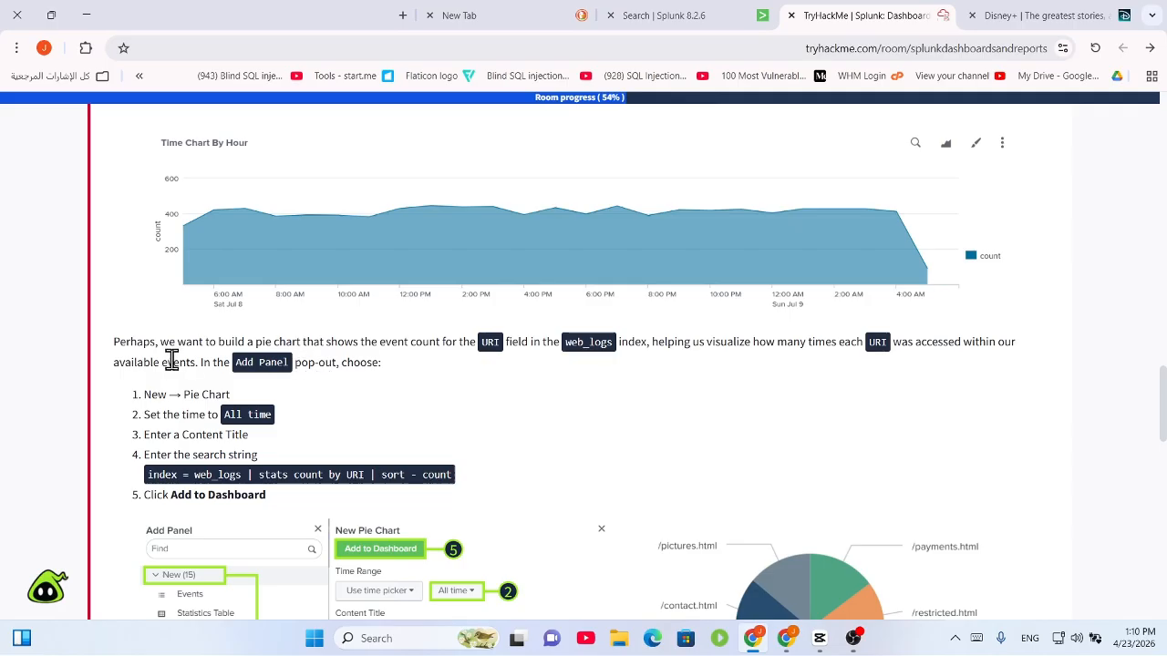
left_click_drag(150, 344, 881, 313)
left_click(663, 346)
left_click_drag(401, 344, 1021, 350)
left_click(567, 339)
scroll(358, 378, "down", 2)
left_click_drag(233, 216, 275, 232)
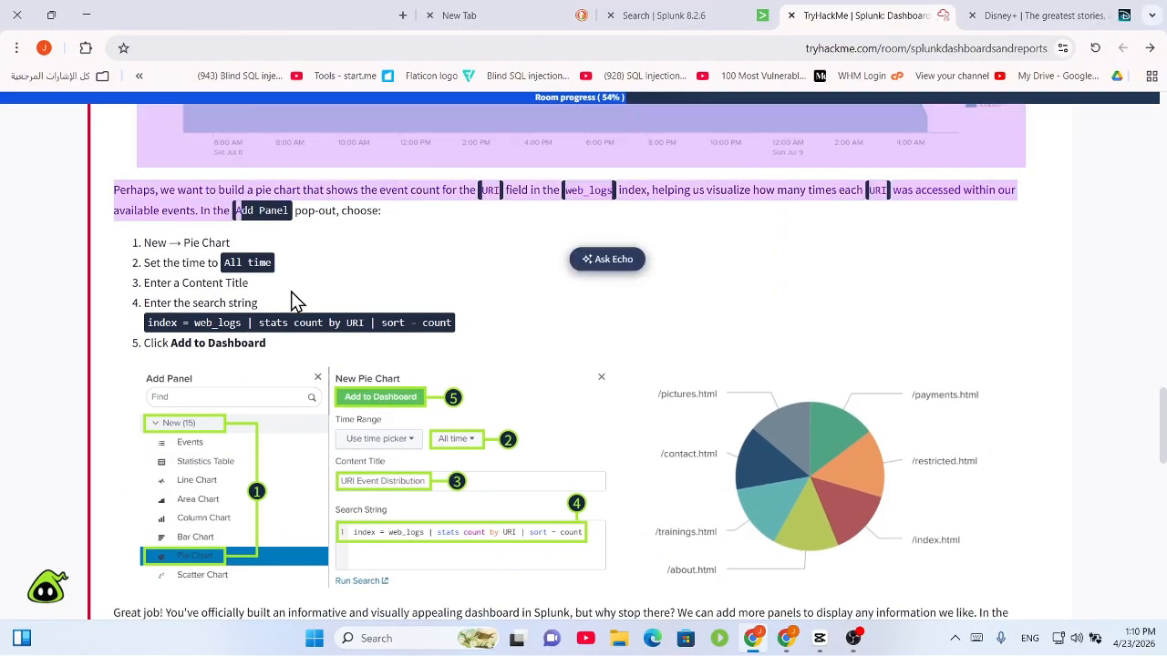
left_click(405, 250)
left_click_drag(168, 246, 274, 264)
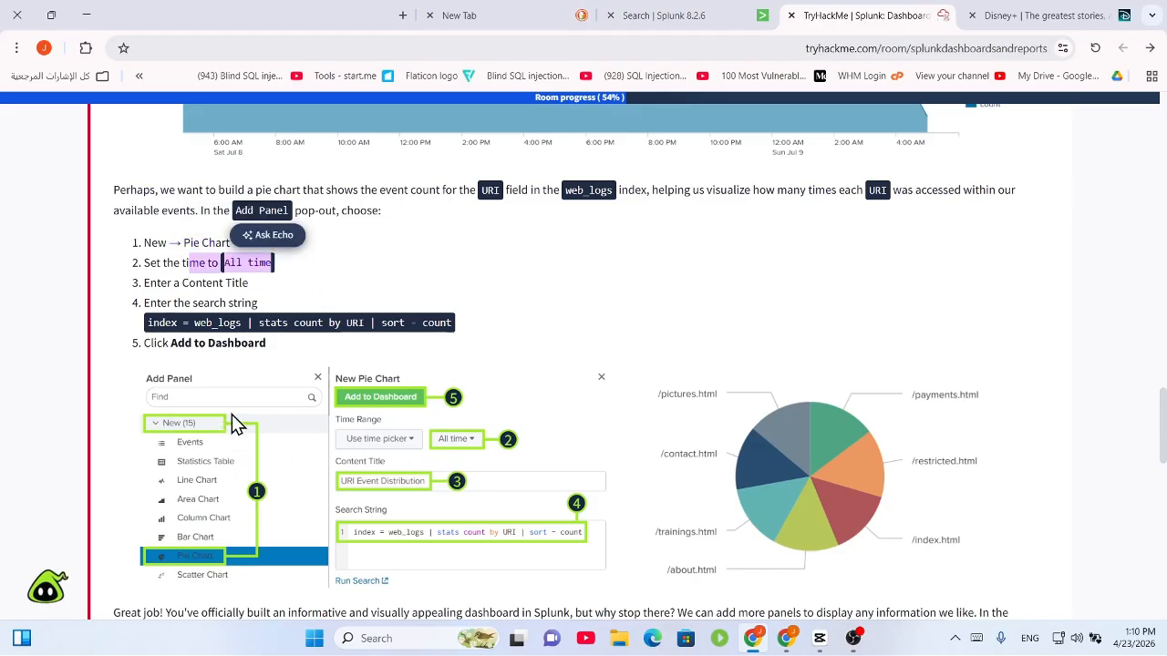
left_click(234, 281)
left_click_drag(145, 303, 455, 323)
left_click(271, 312)
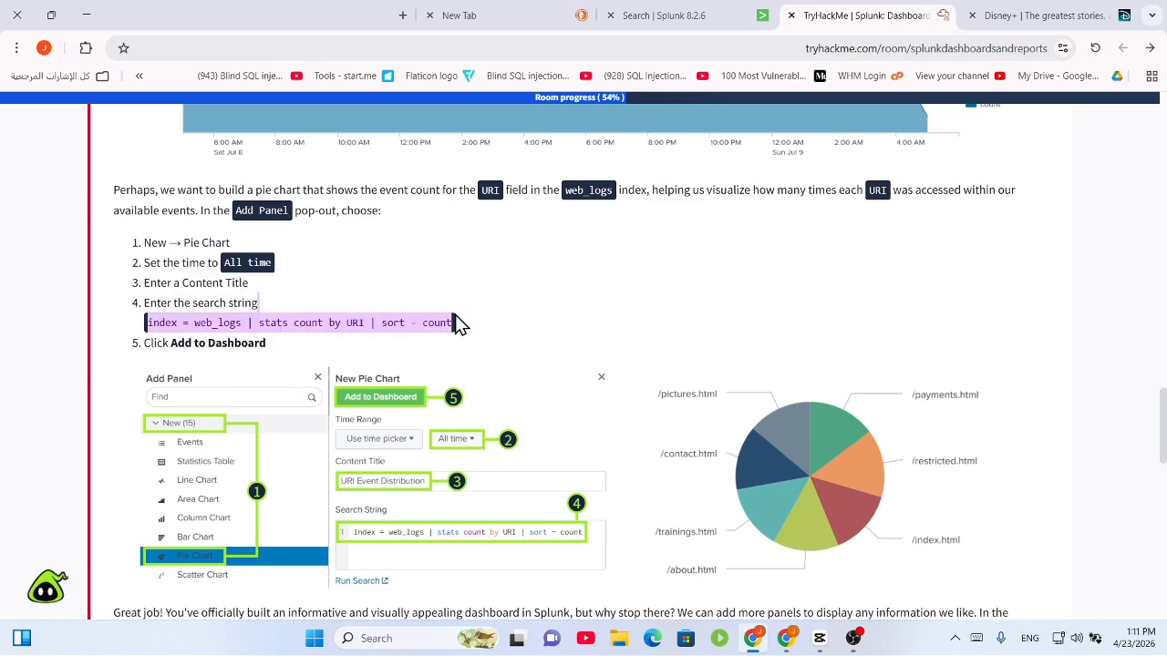
scroll(459, 511, "down", 2)
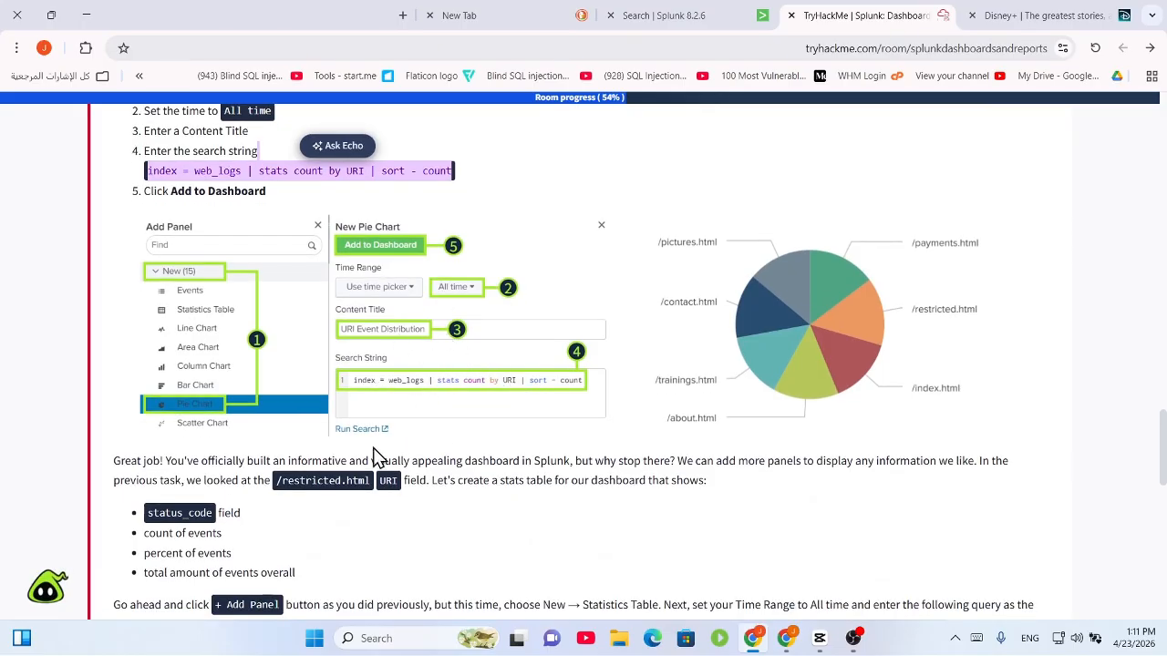
Read the instructions for adding a statistics table panel about the /restricted.html URI to the dashboard
scroll(373, 447, "down", 2)
left_click_drag(193, 314, 969, 337)
left_click(397, 372)
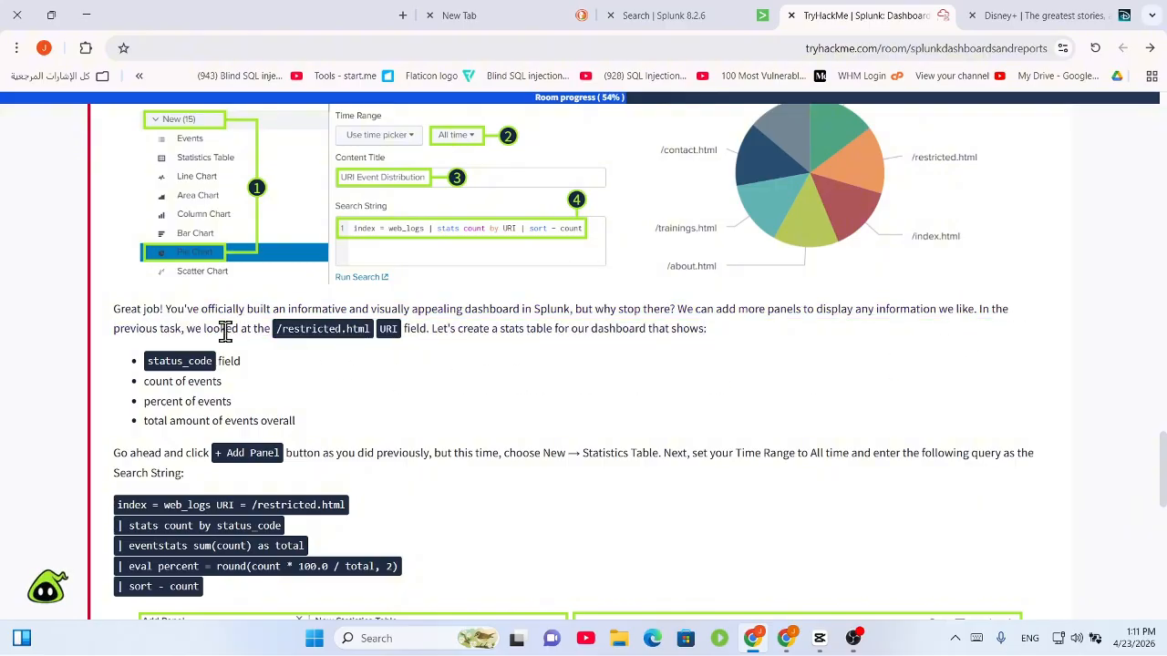
left_click_drag(225, 330, 410, 316)
scroll(445, 379, "down", 2)
left_click_drag(431, 180, 948, 173)
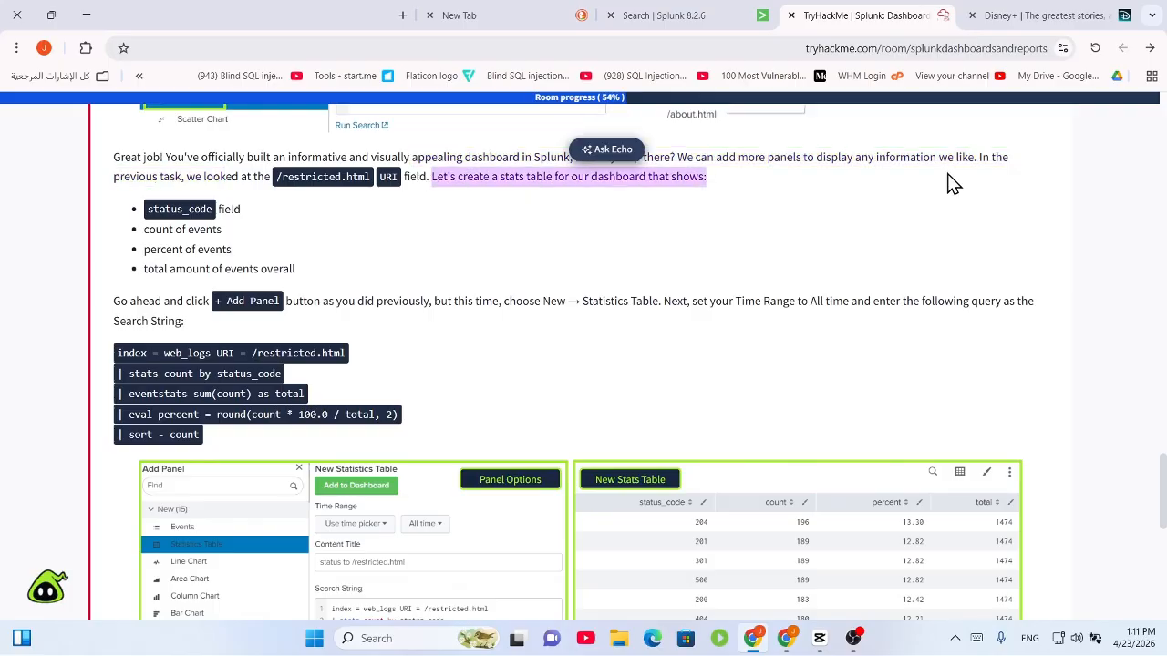
left_click(552, 278)
scroll(274, 346, "down", 2)
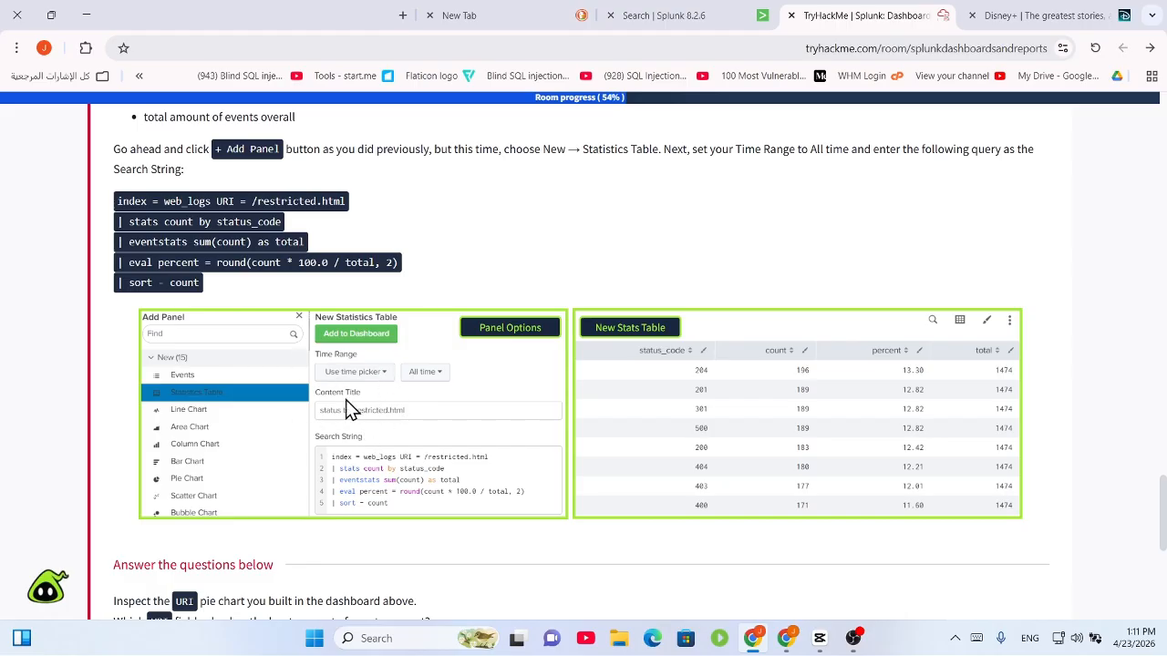
Examine the Task 4 questions, focusing on which URI field value has the least amount of events
scroll(318, 316, "down", 4)
left_click_drag(128, 301, 248, 301)
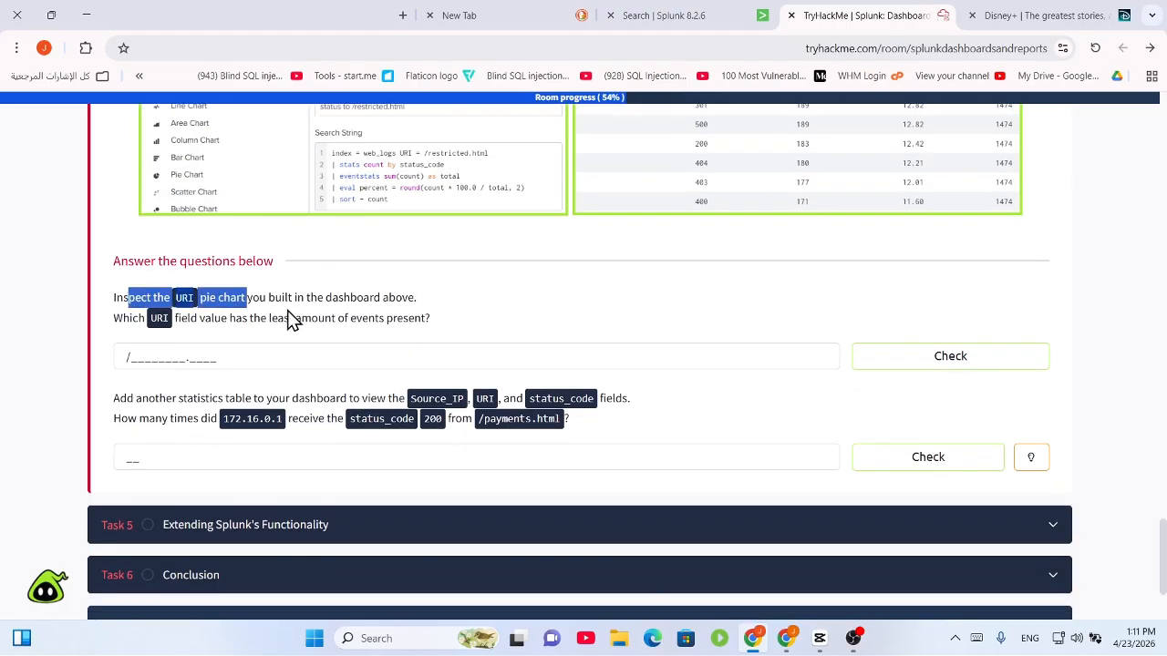
left_click(281, 320)
scroll(268, 299, "down", 1)
left_click_drag(275, 224, 482, 225)
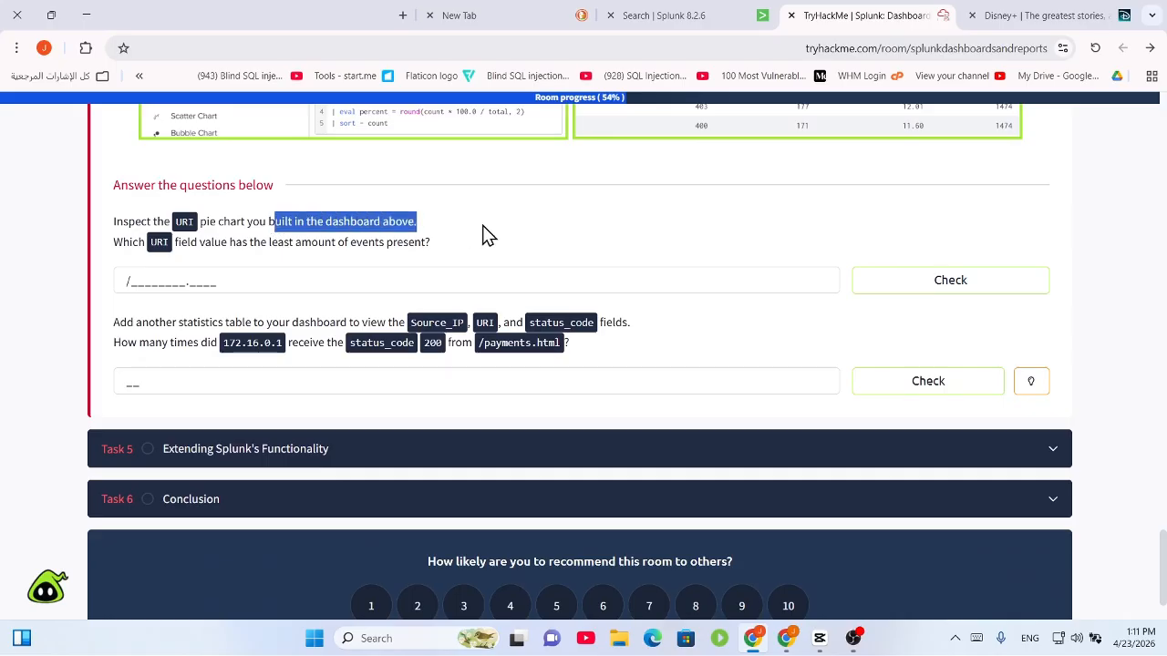
left_click_drag(402, 228, 406, 235)
left_click_drag(187, 242, 427, 241)
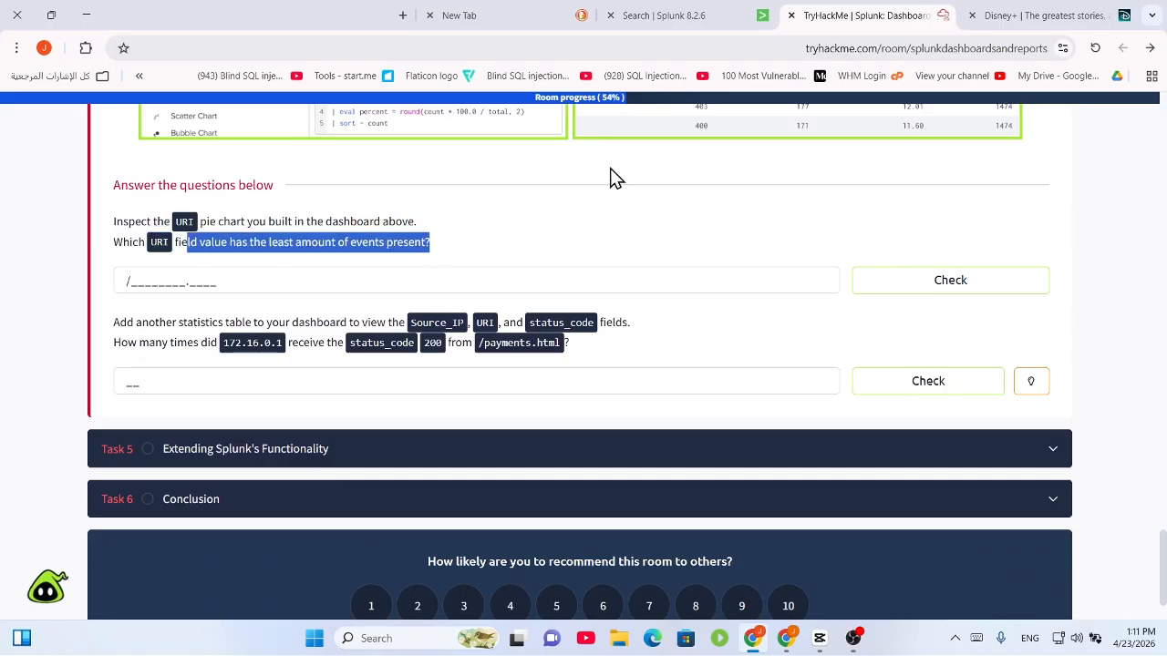
Switch to Splunk, view the Web Logs Overview dashboard from the dashboards list, and return to the list
scroll(369, 259, "up", 10)
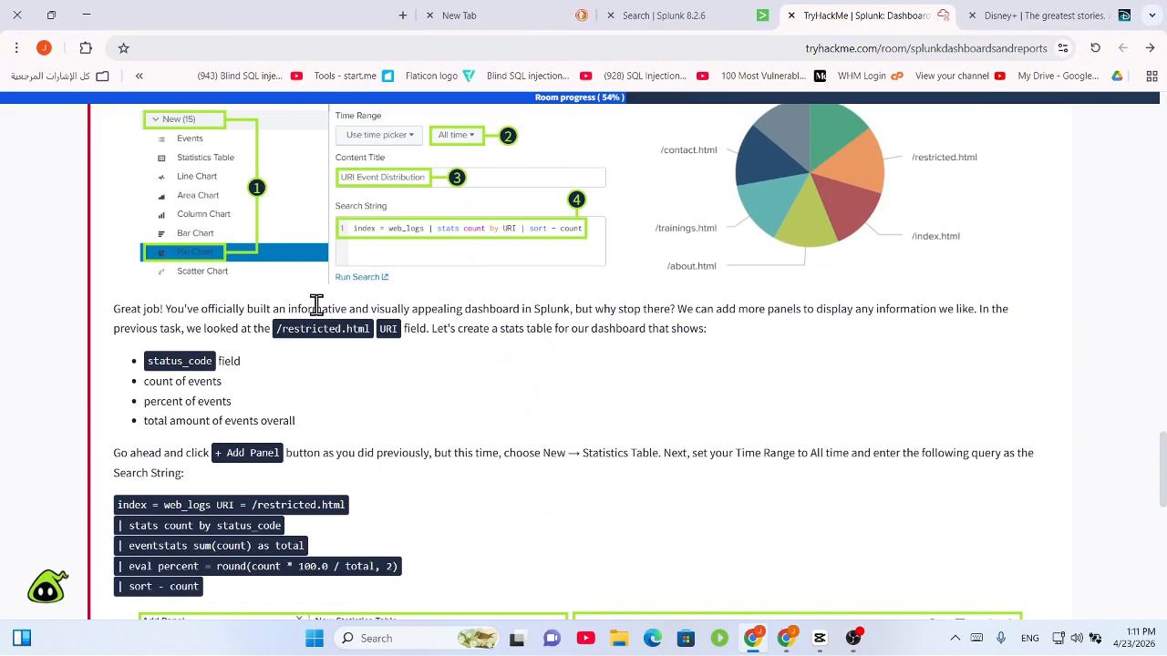
scroll(324, 326, "up", 7)
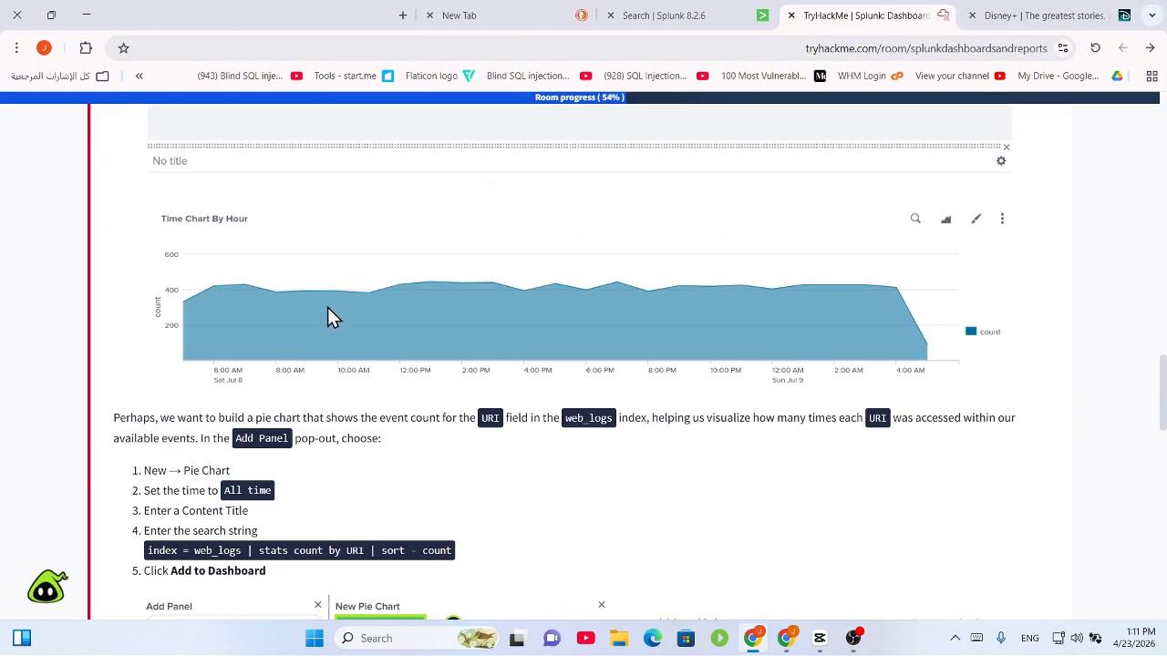
scroll(330, 314, "up", 5)
scroll(337, 305, "up", 8)
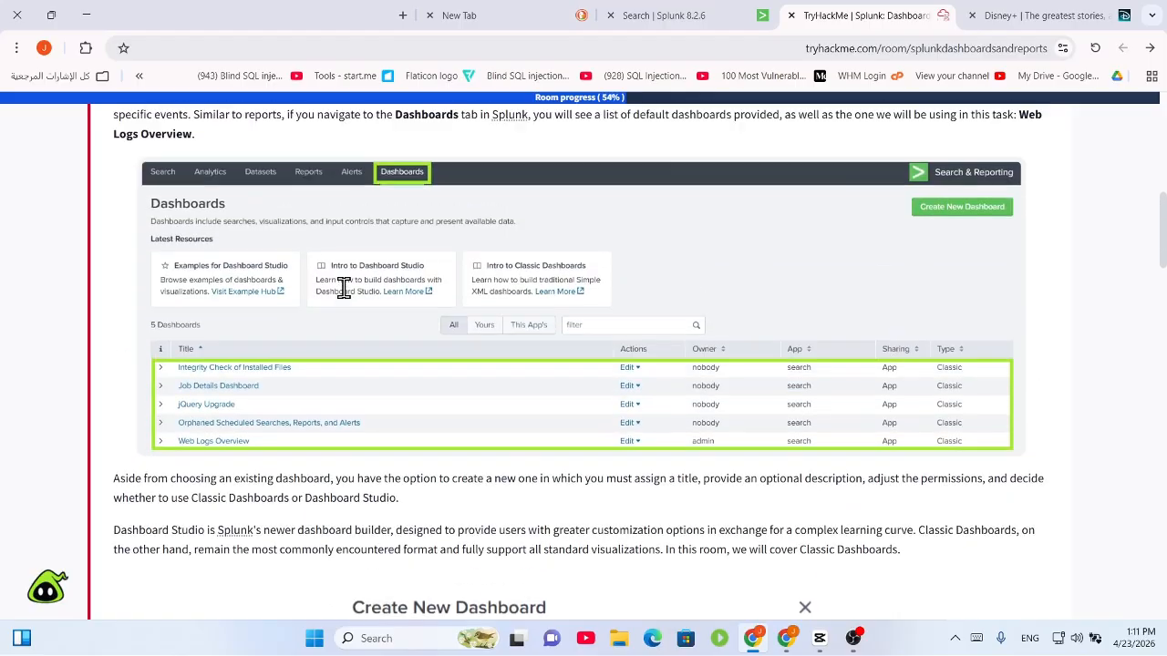
scroll(369, 326, "up", 3)
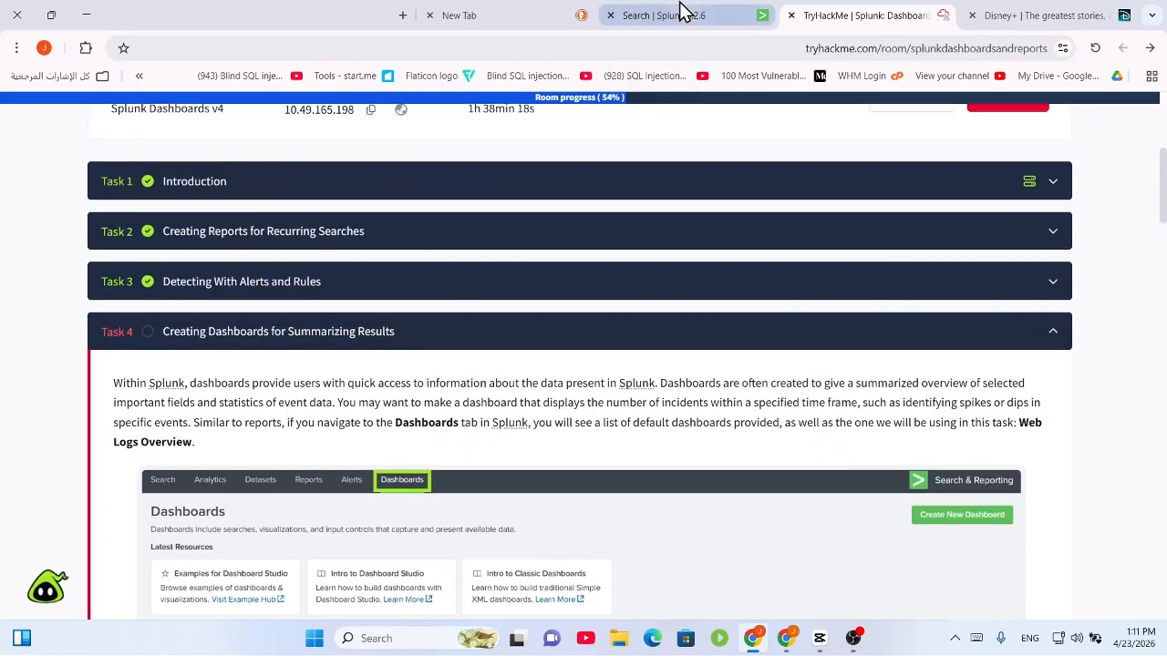
left_click(683, 12)
scroll(319, 315, "up", 1)
left_click(349, 137)
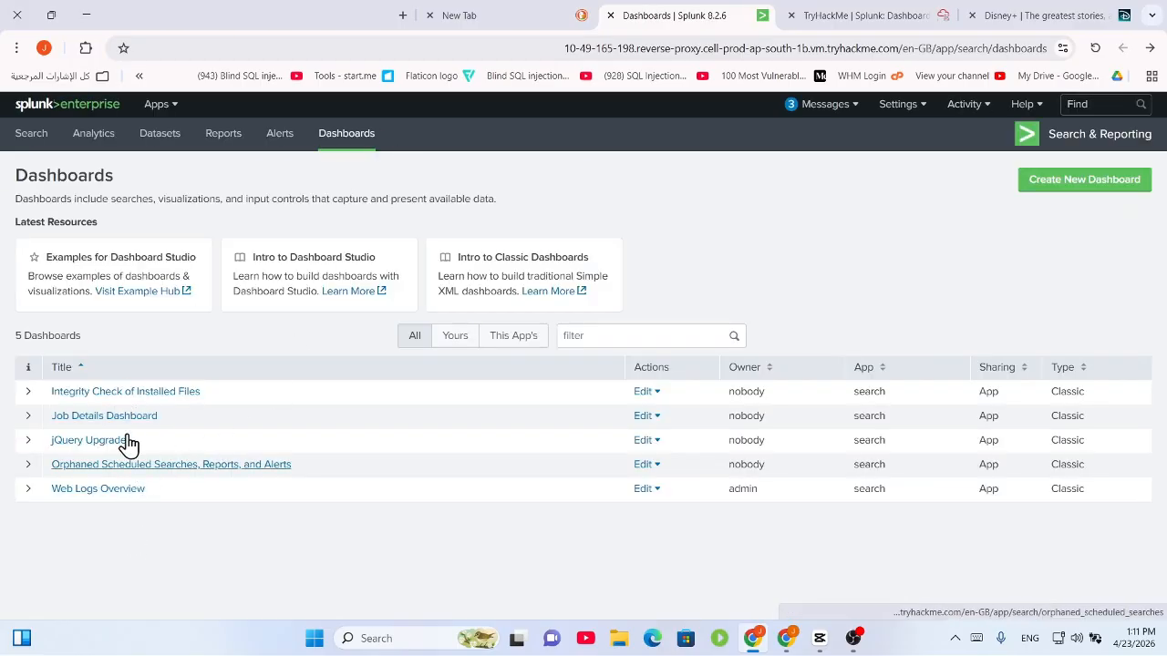
left_click(122, 490)
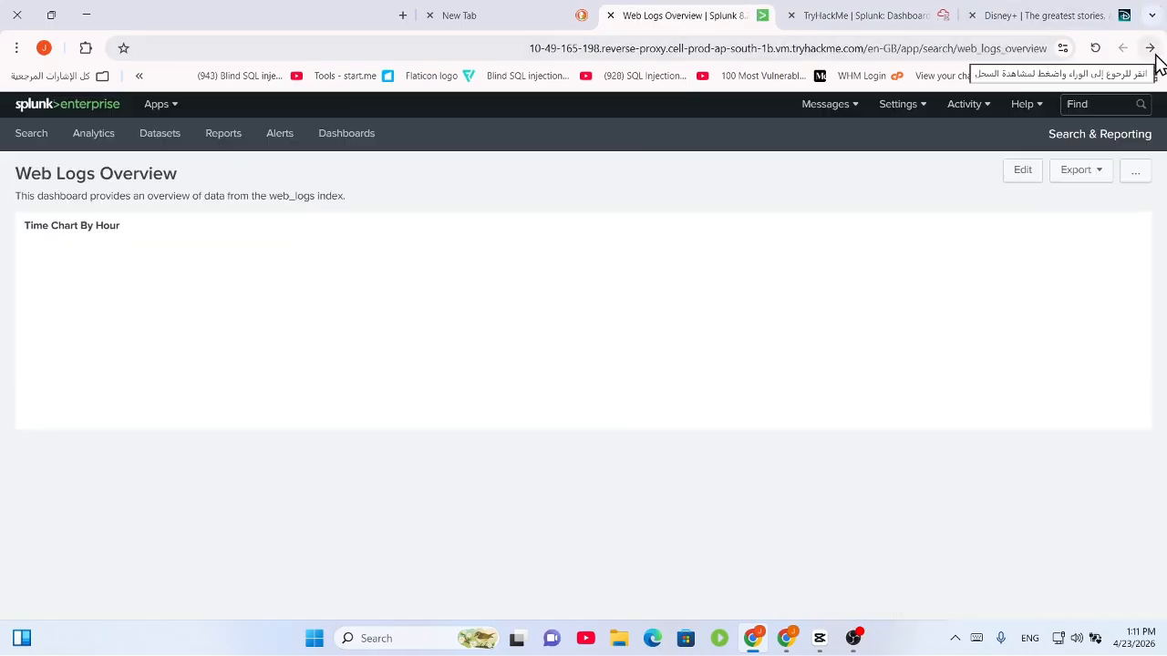
left_click(1150, 49)
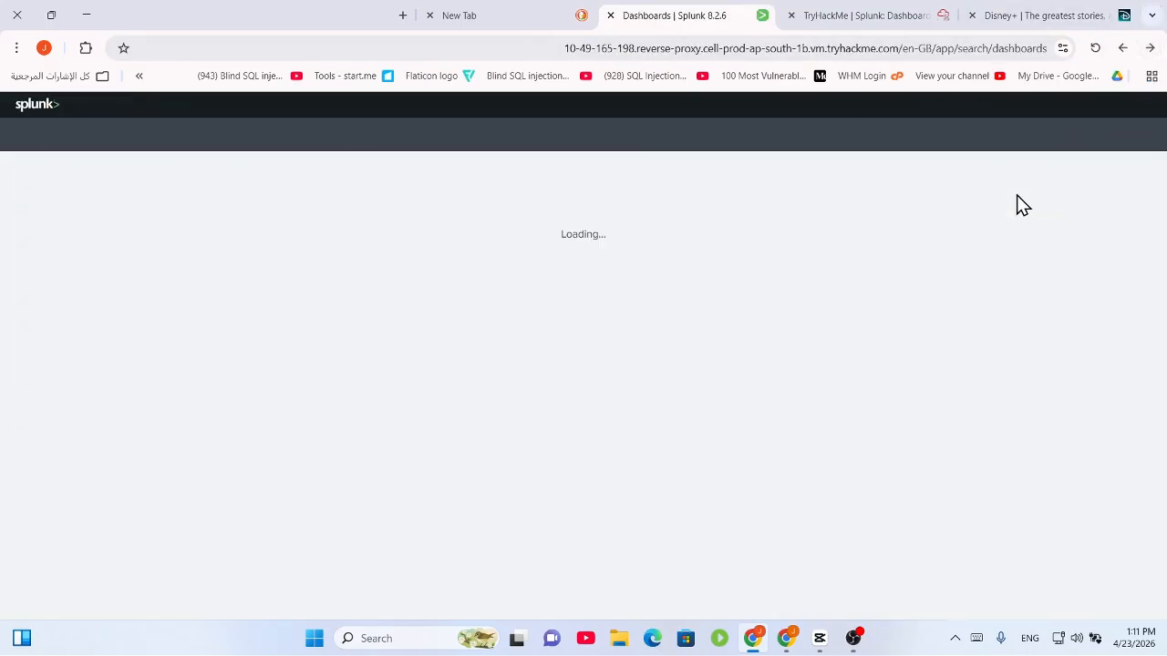
Create a new dashboard titled "iui" using the Classic Dashboards builder
left_click(1046, 188)
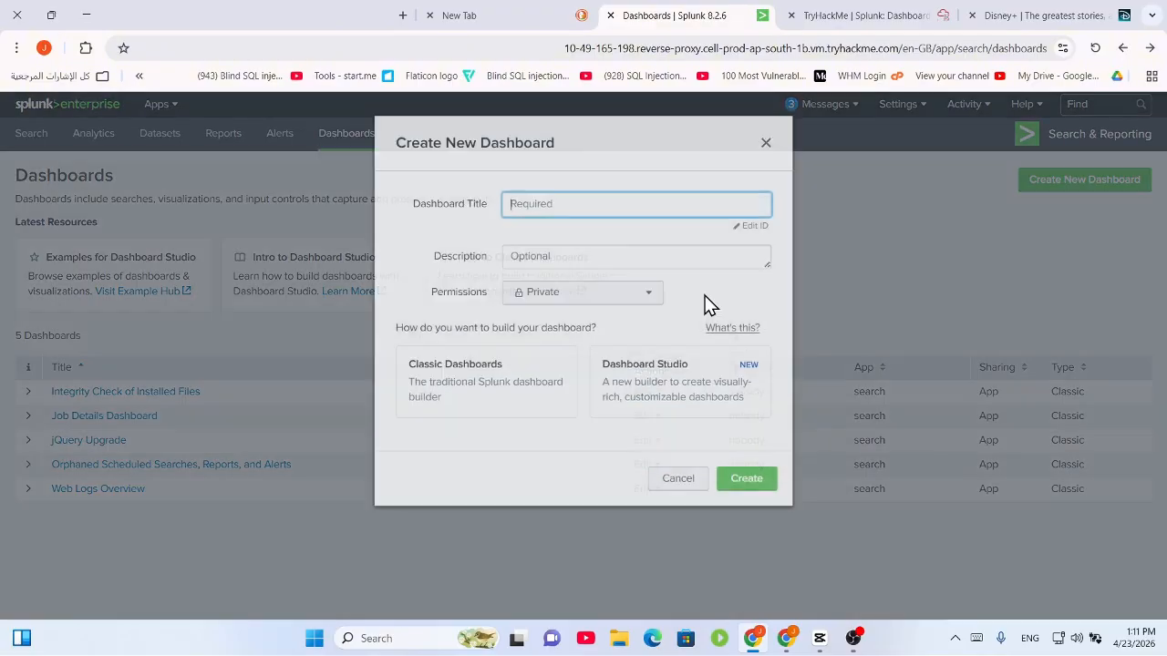
left_click(552, 217)
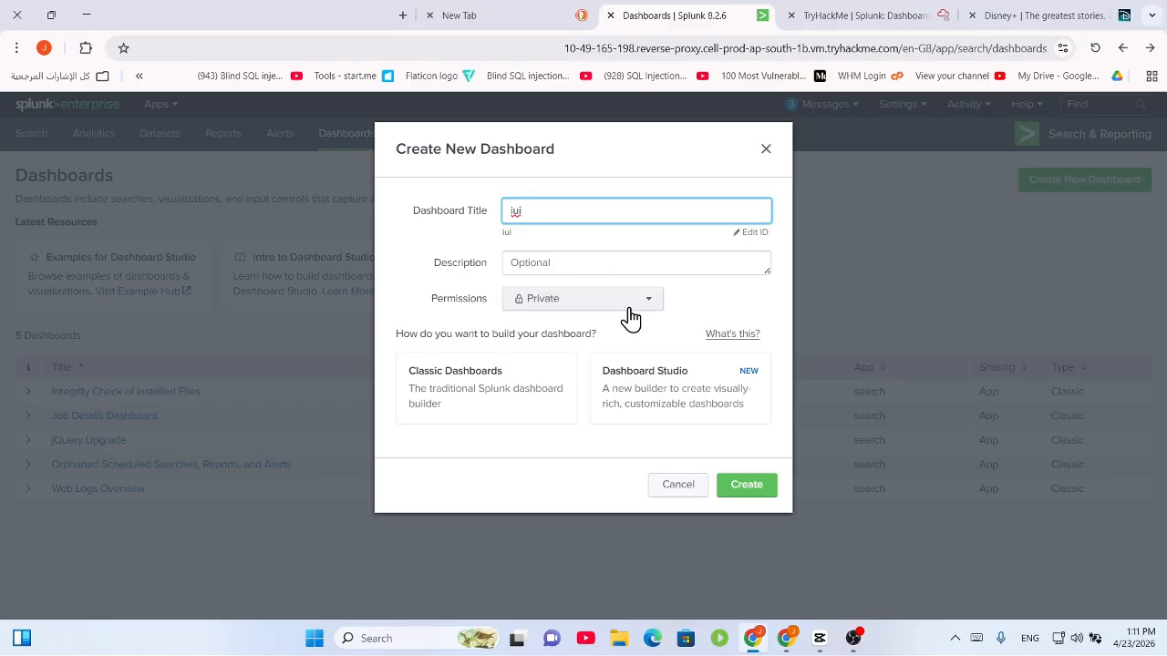
left_click(479, 387)
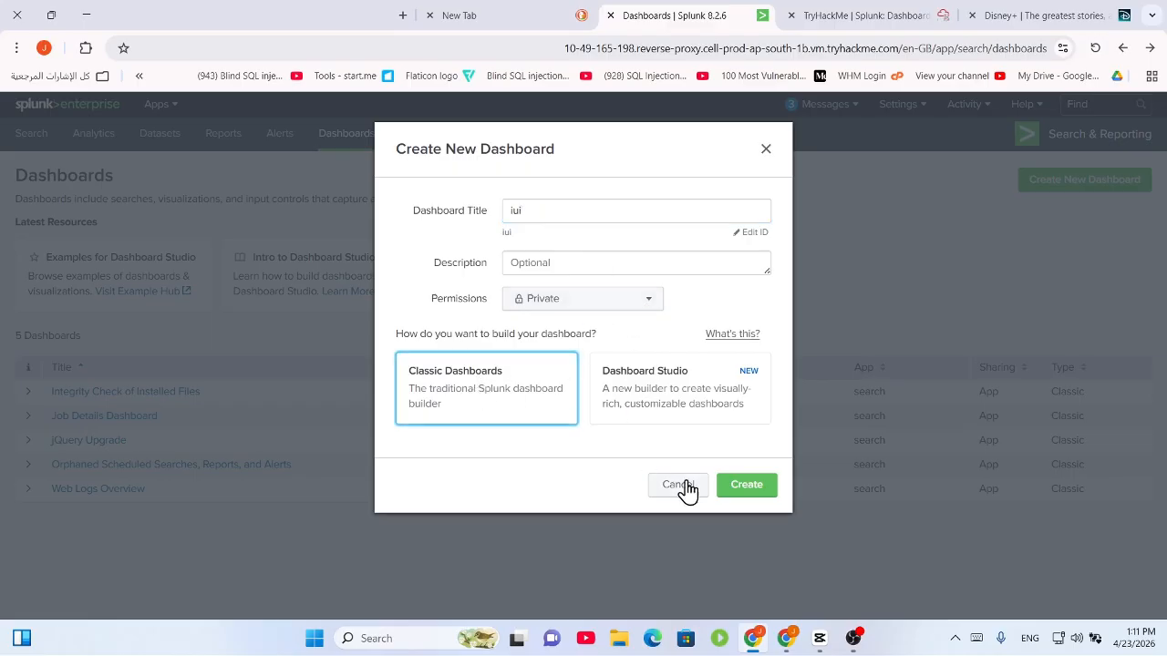
left_click(740, 490)
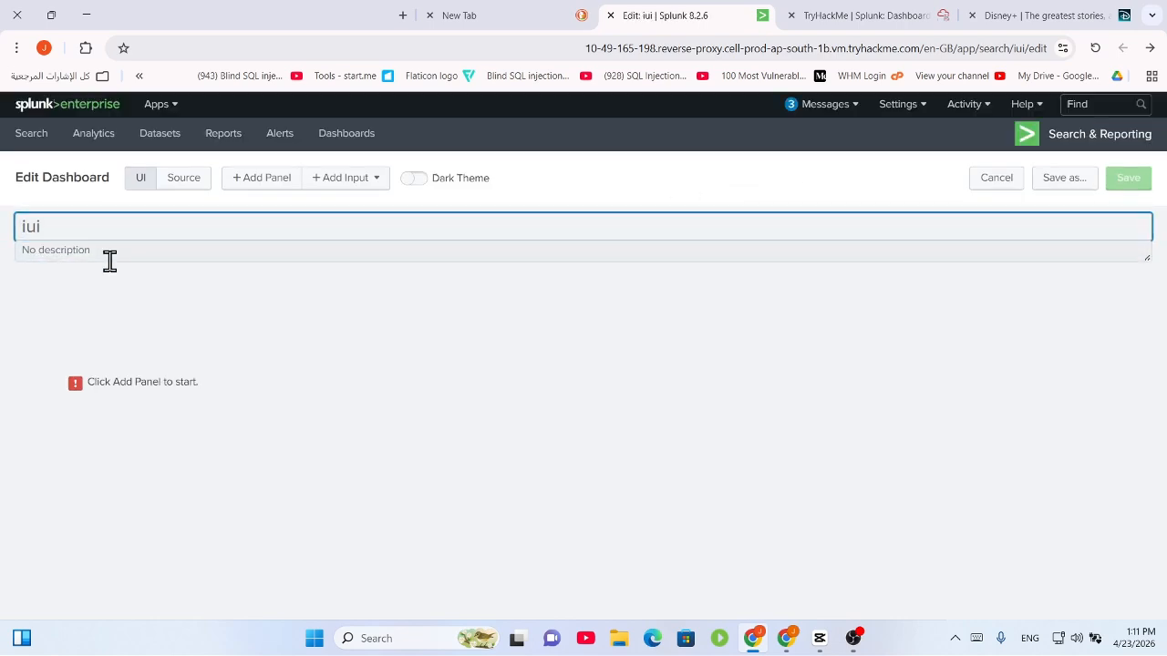
Start a new Pie Chart panel for the dashboard and set its time range to All time
left_click(262, 178)
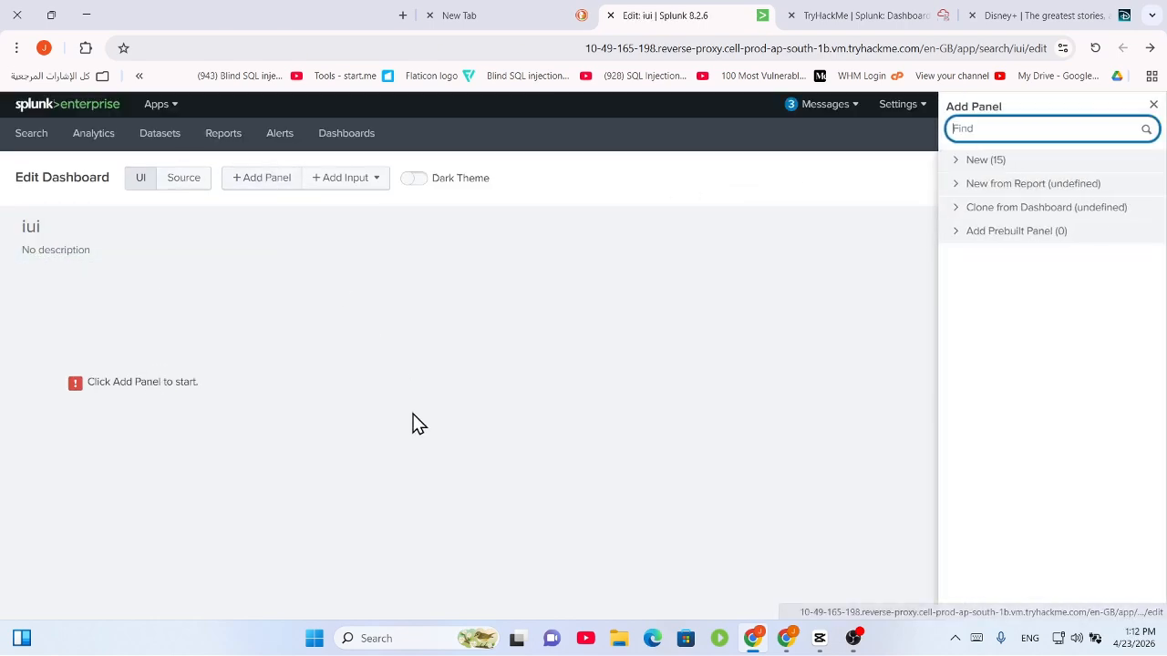
left_click(959, 162)
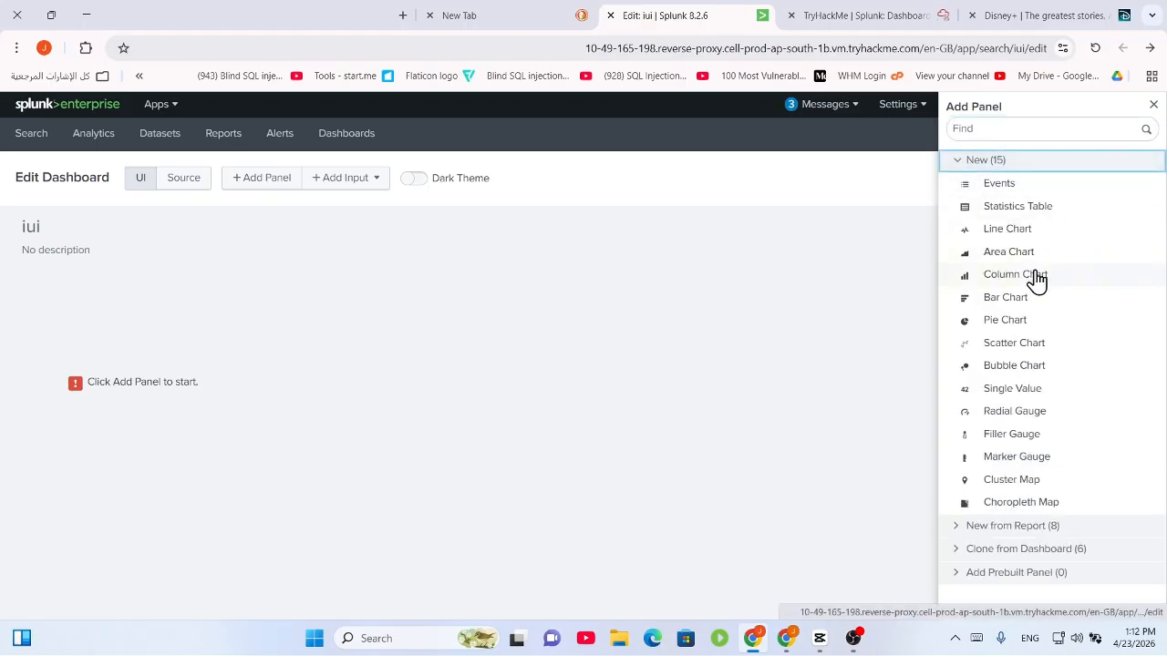
left_click(998, 322)
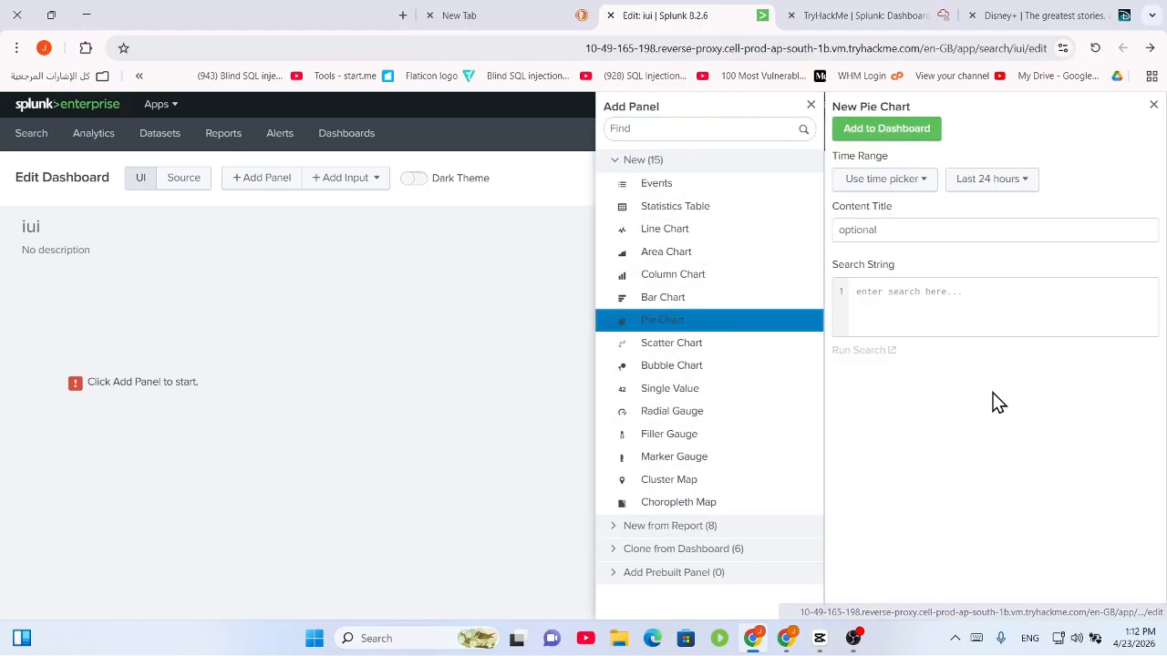
left_click(876, 292)
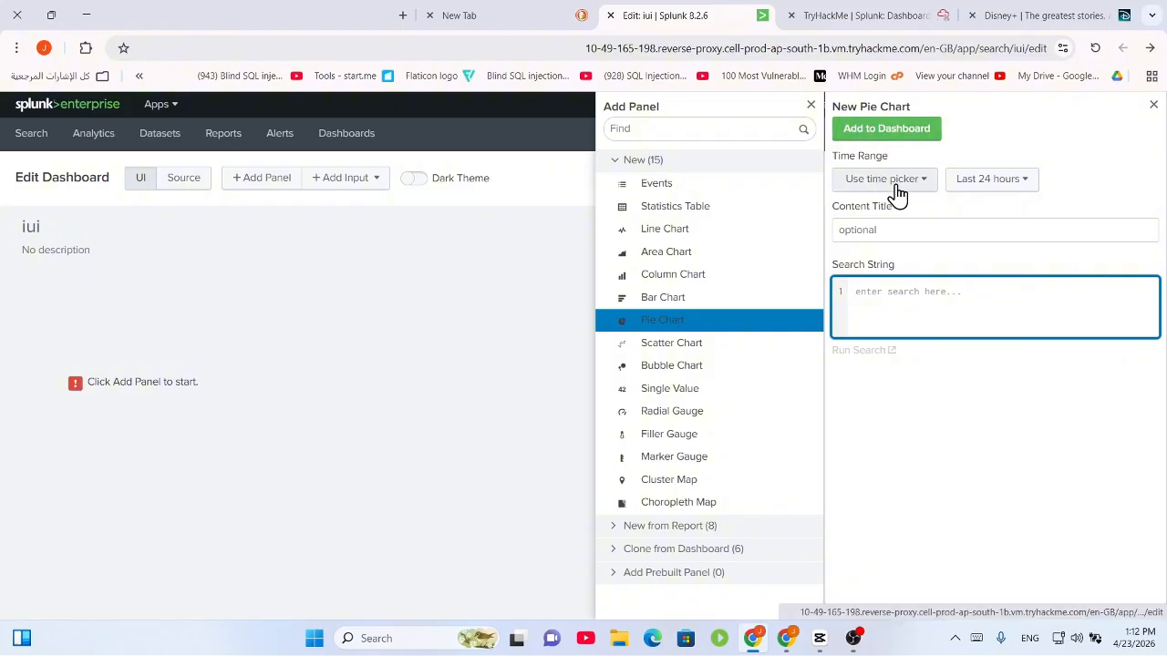
left_click(978, 189)
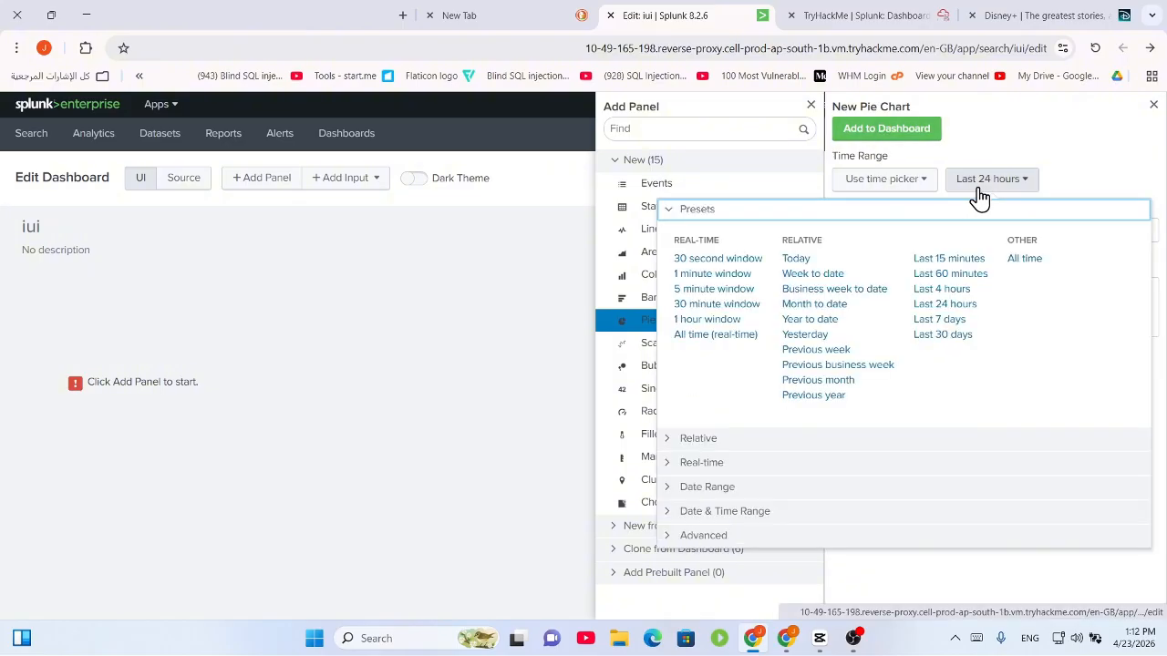
left_click(1025, 263)
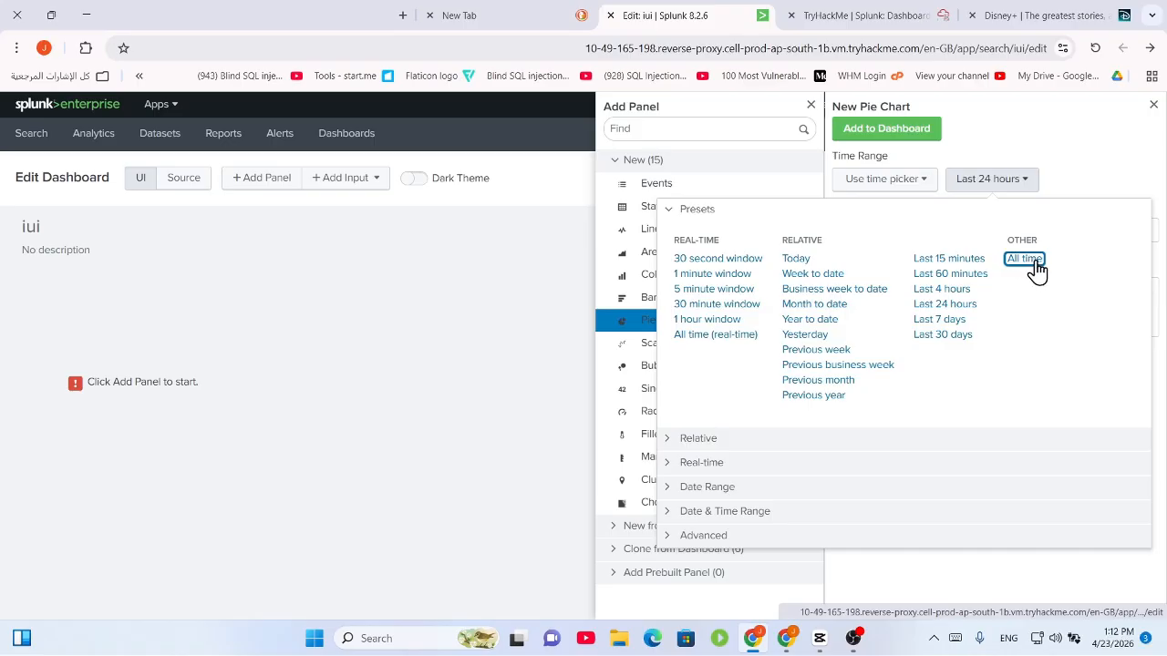
left_click(1032, 260)
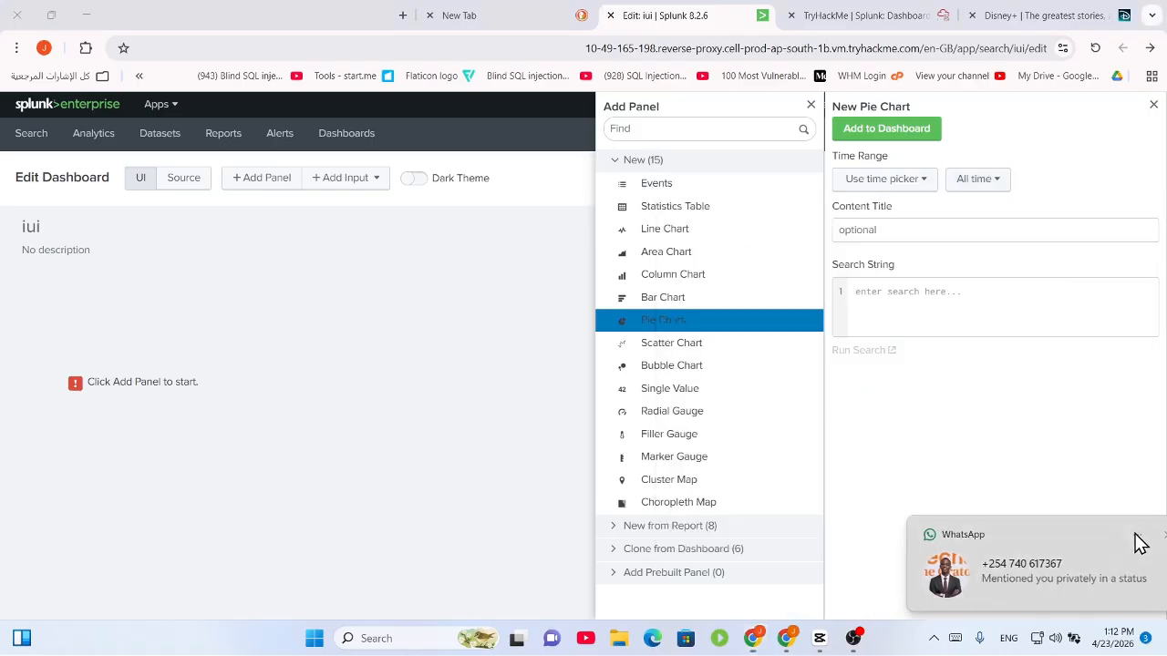
left_click(1134, 536)
Switch to the TryHackMe room and copy the URI pie chart search string from the Task 4 instructions
left_click(924, 229)
left_click(900, 304)
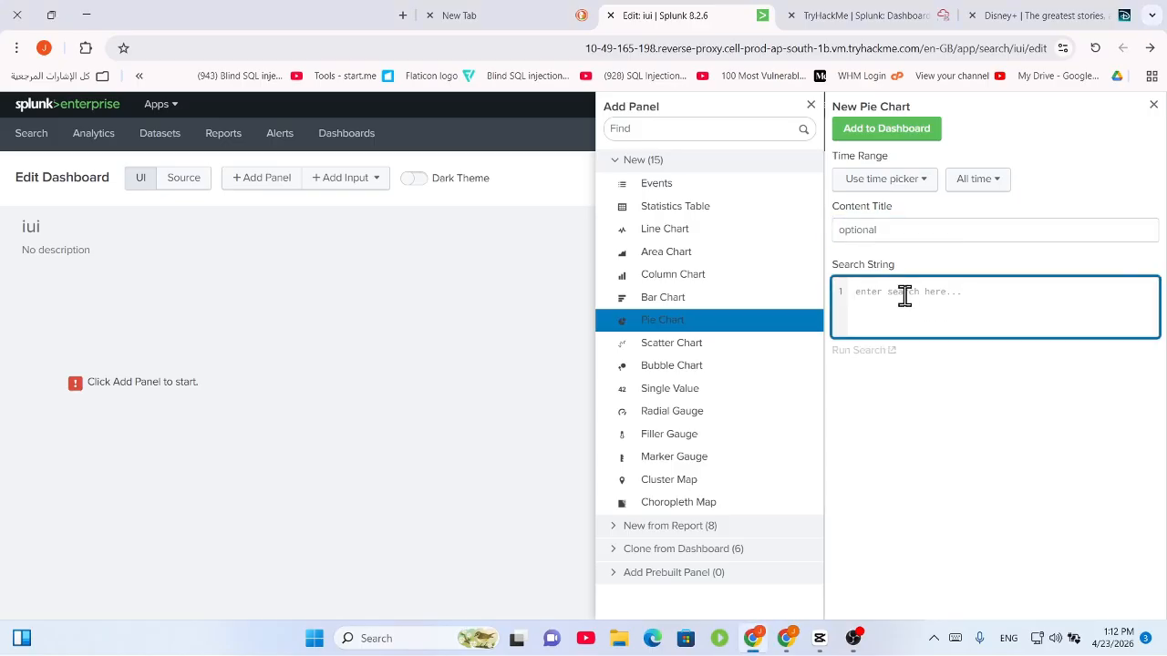
key("ctrl+Tab")
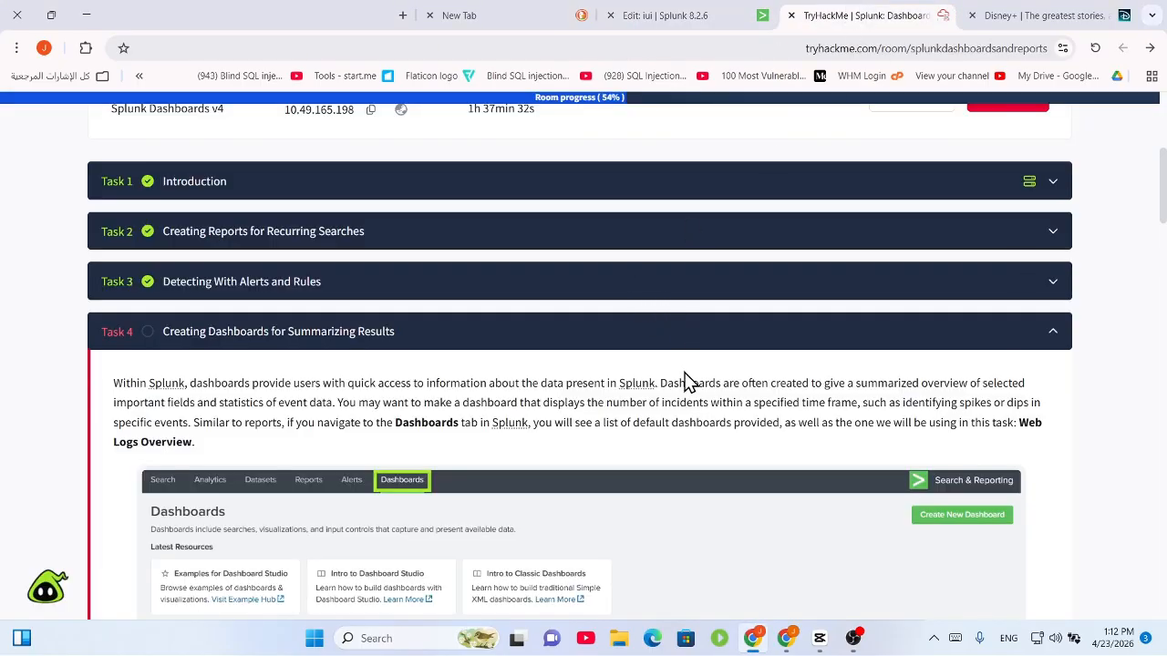
scroll(690, 381, "down", 15)
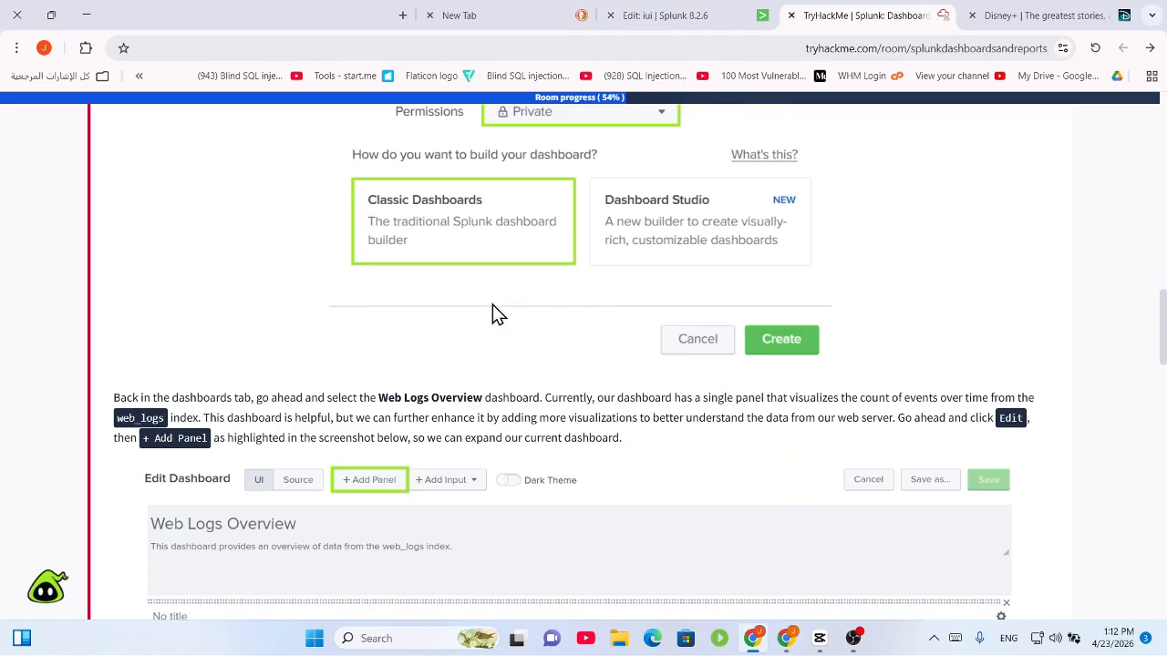
scroll(279, 425, "down", 9)
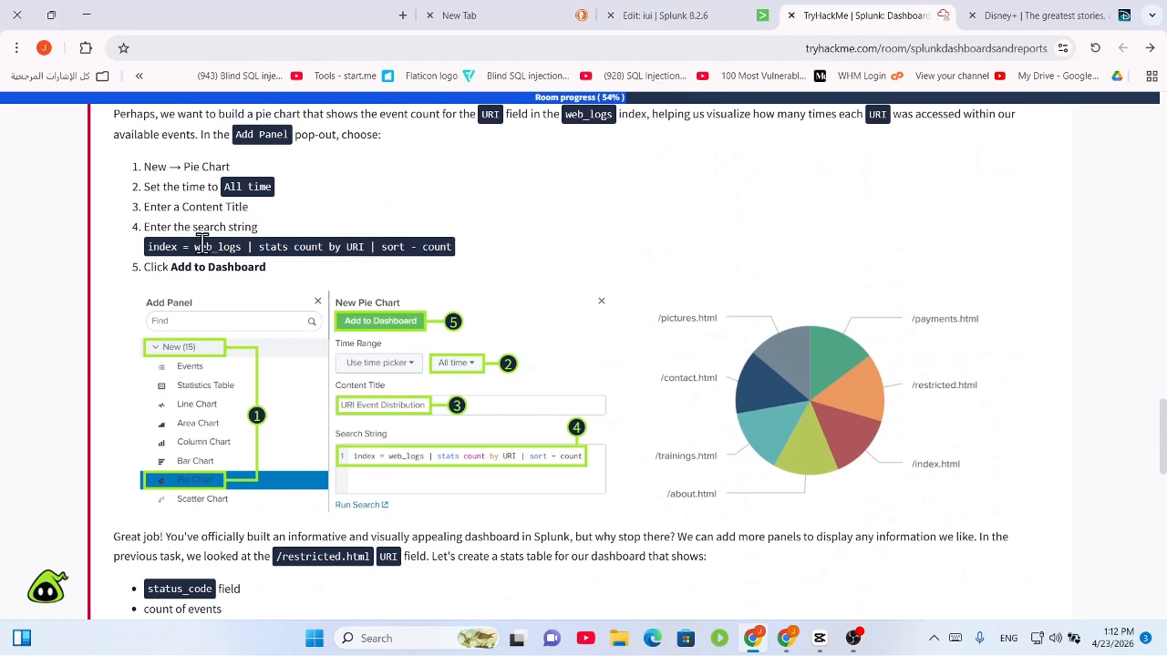
left_click_drag(148, 251, 480, 253)
right_click(430, 253)
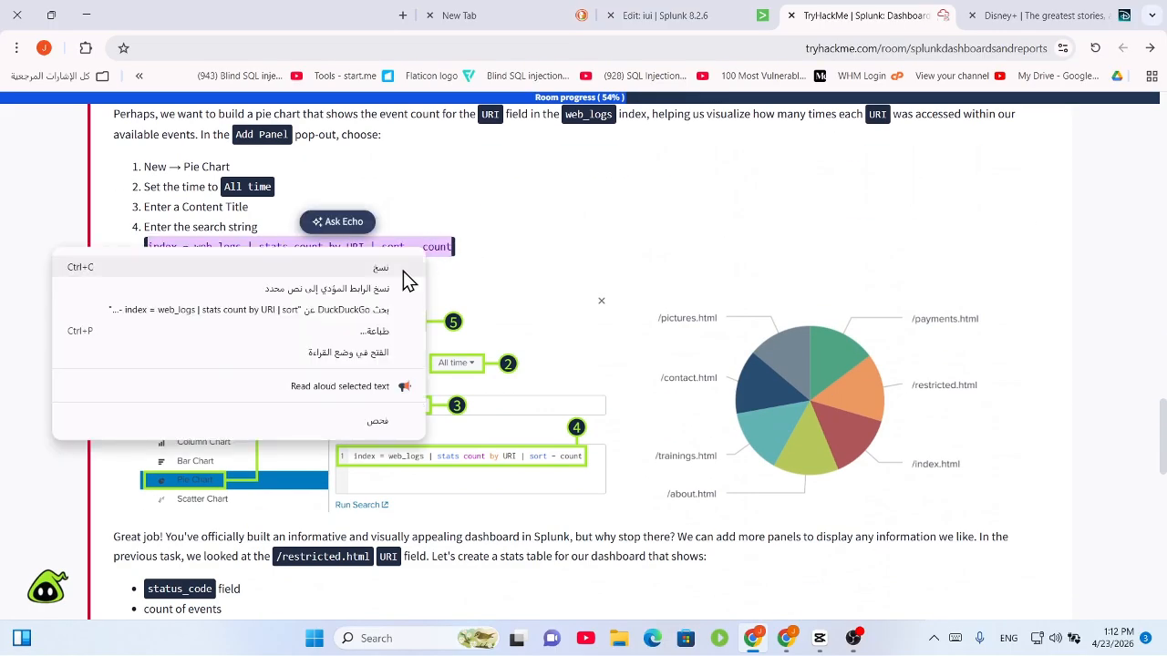
left_click(403, 270)
Back in Splunk, set the pie chart's search string to "index = web_logs | stats count by URI | sort - count" and add it to the dashboard
left_click(1030, 15)
left_click(668, 16)
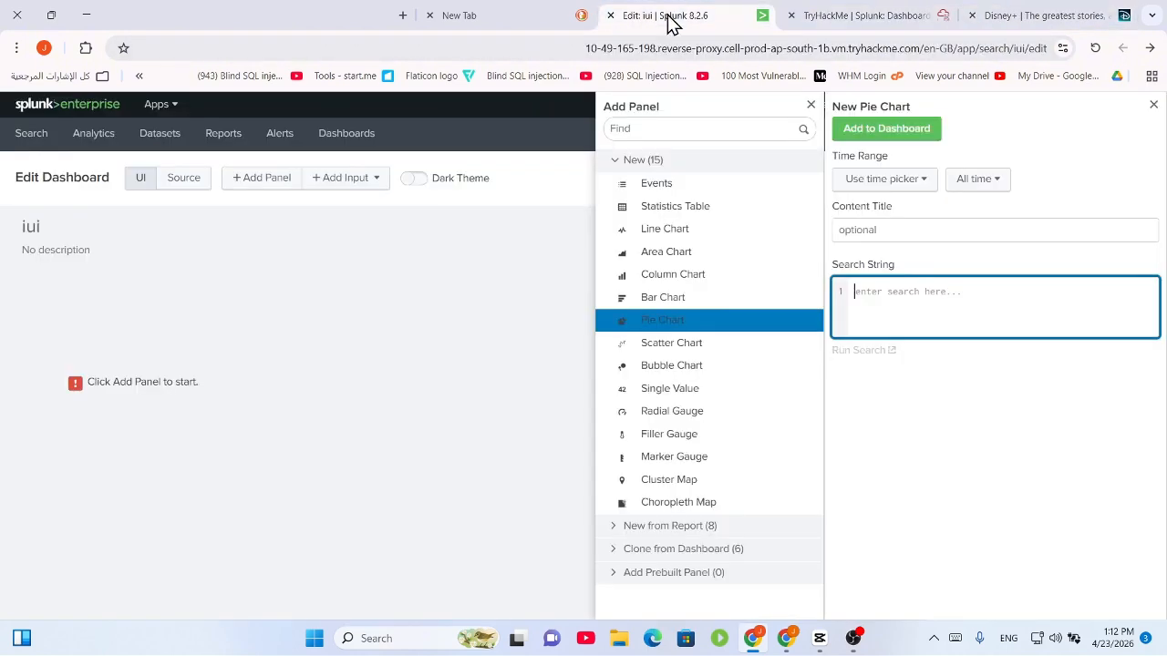
right_click(869, 290)
left_click(824, 413)
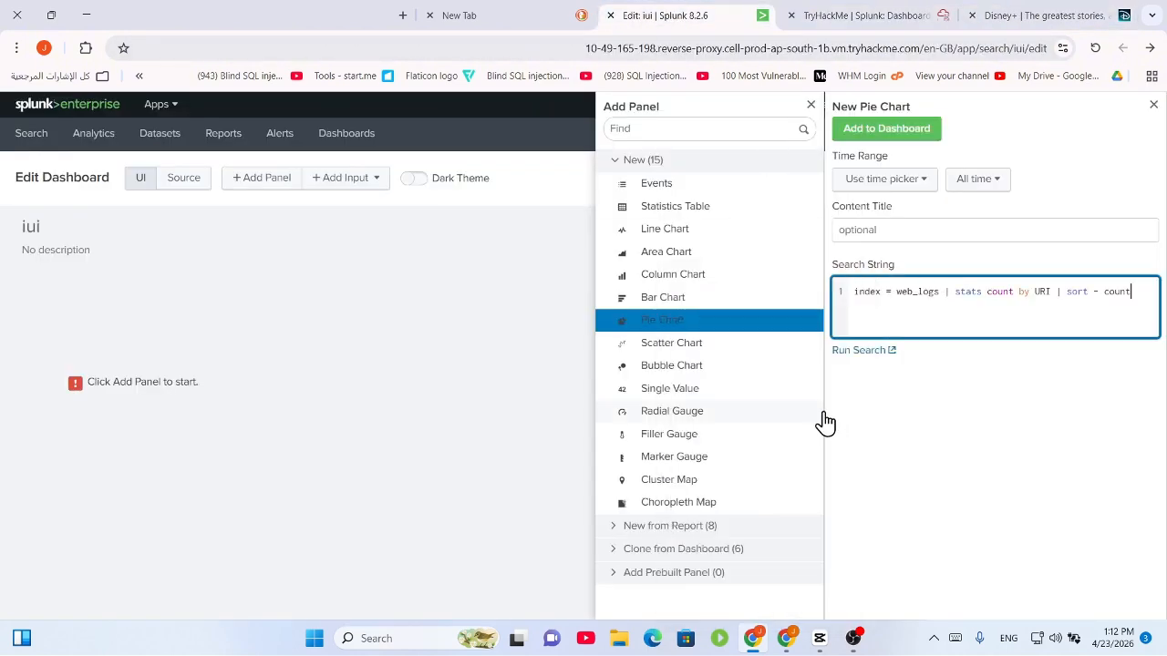
left_click(883, 131)
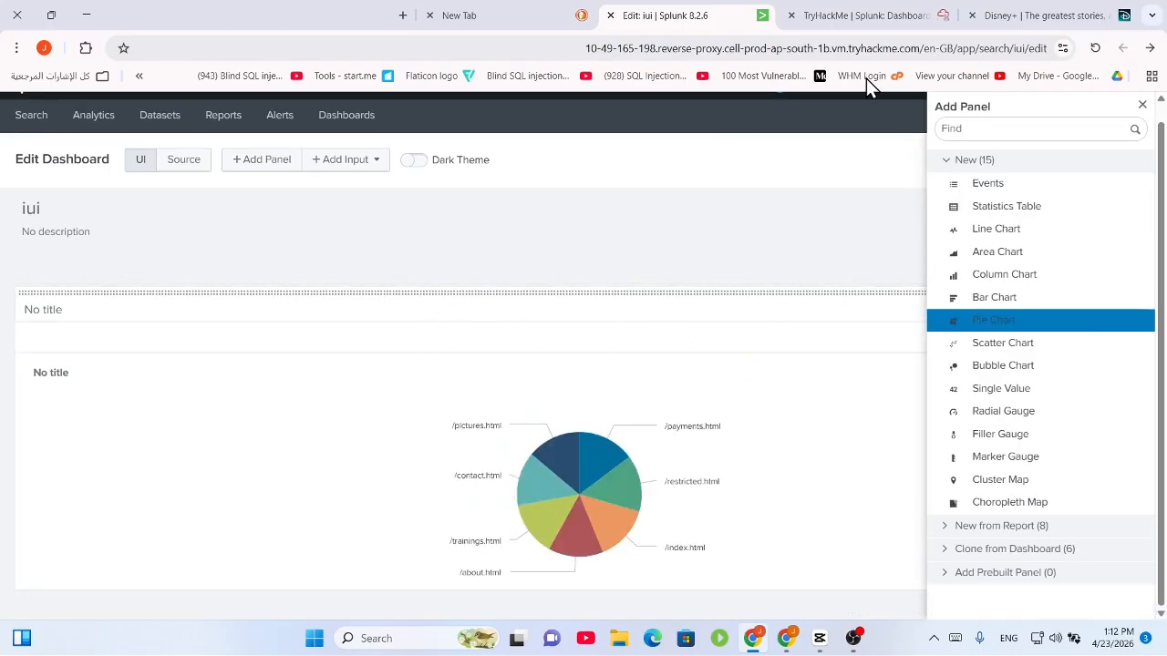
Return to TryHackMe and read the remaining Task 4 instructions and the question about the URI value with the least events
left_click(873, 13)
scroll(334, 359, "down", 3)
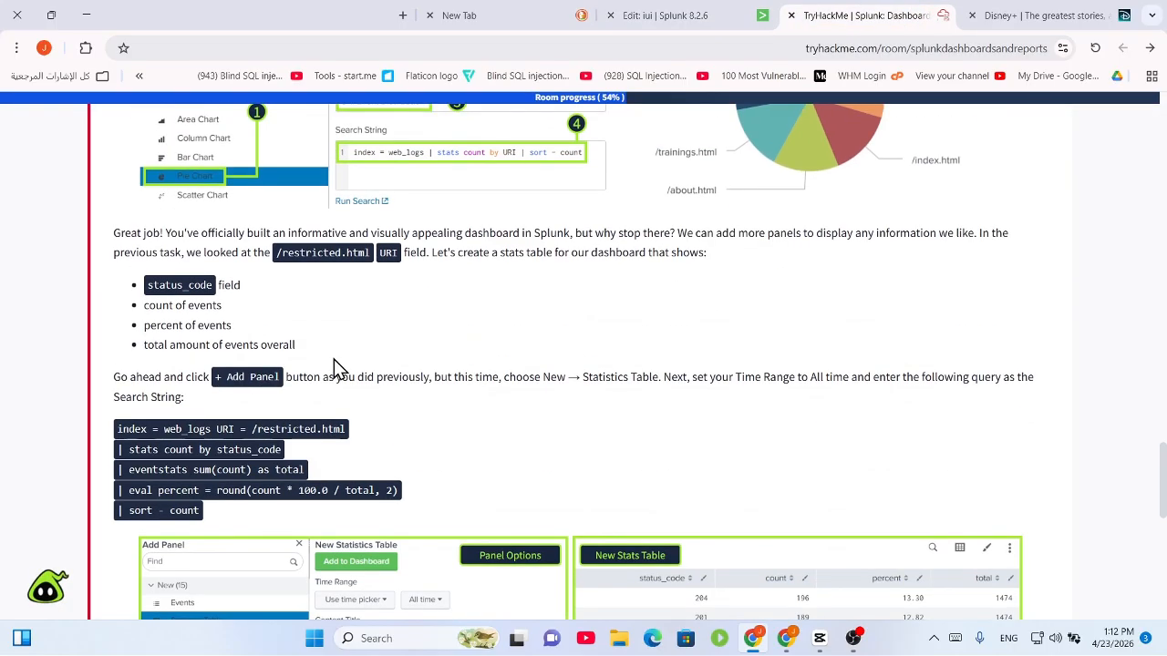
left_click_drag(166, 233, 970, 233)
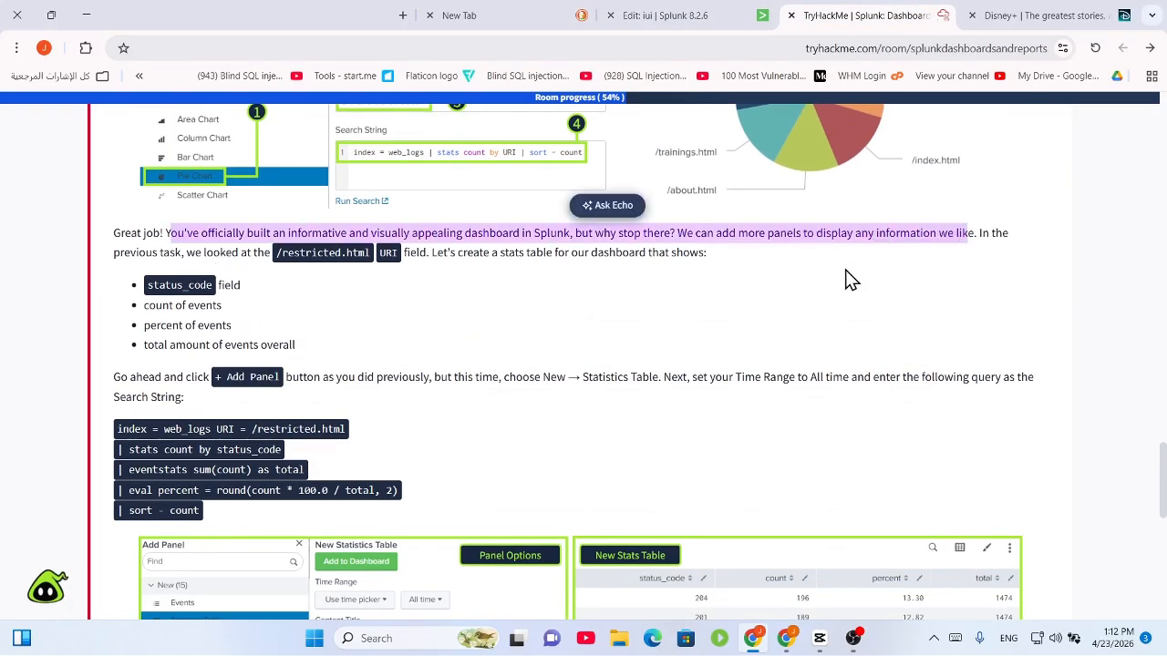
scroll(793, 287, "up", 1)
left_click(627, 328)
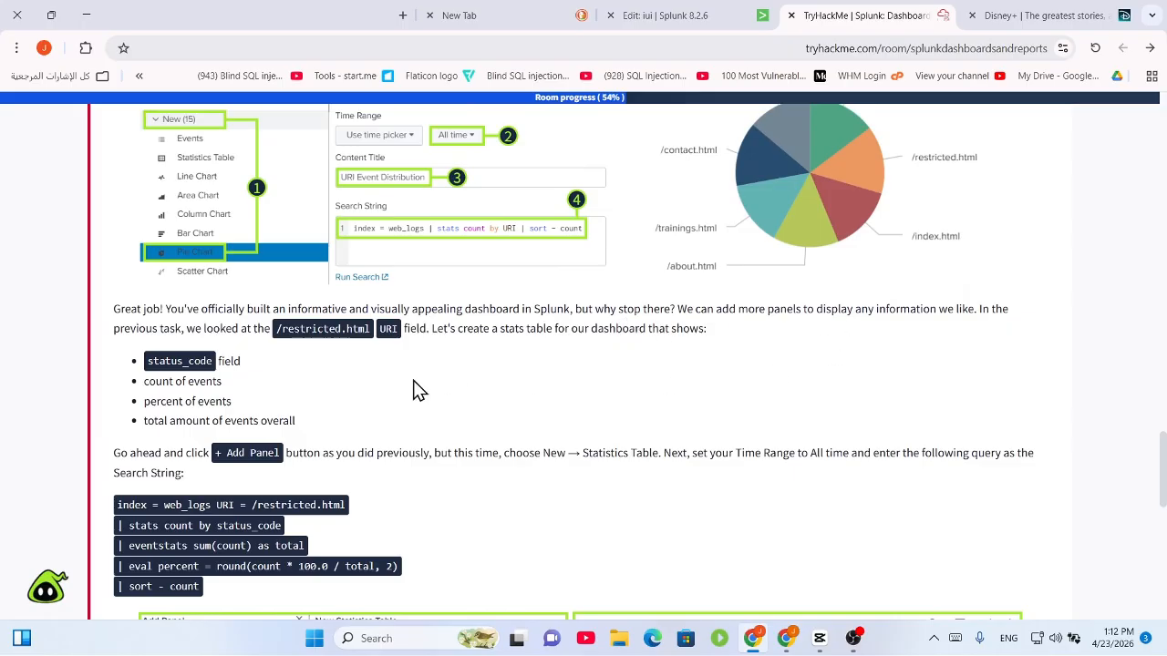
scroll(413, 389, "down", 2)
scroll(525, 504, "down", 2)
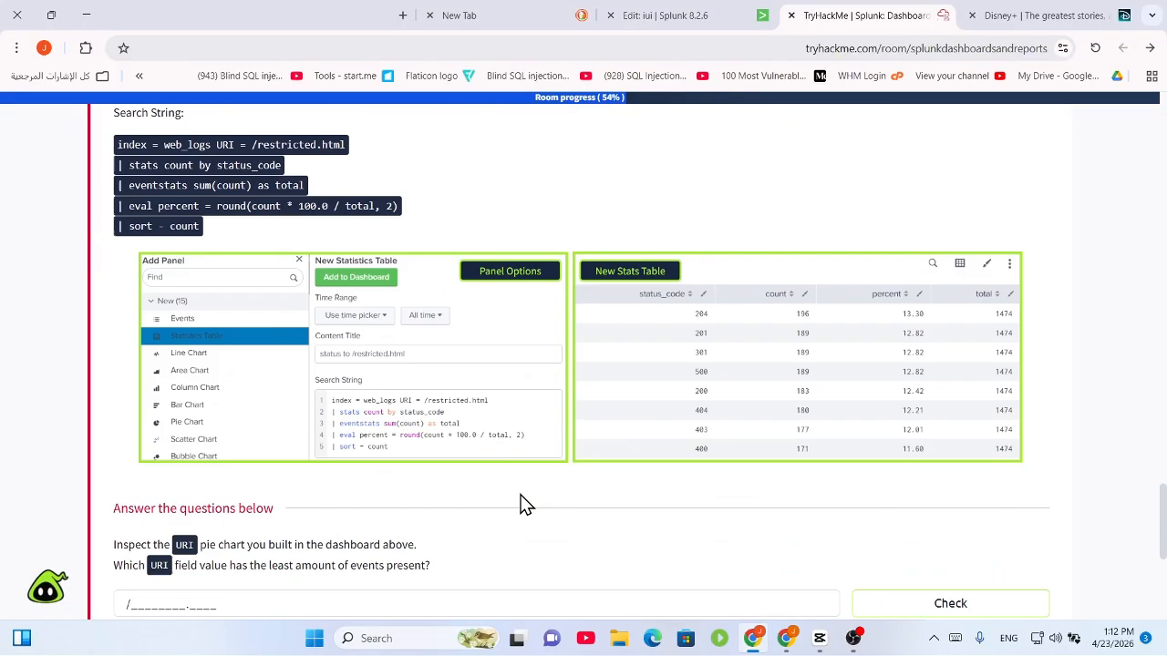
scroll(527, 504, "down", 5)
scroll(210, 223, "up", 1)
left_click_drag(195, 222, 315, 223)
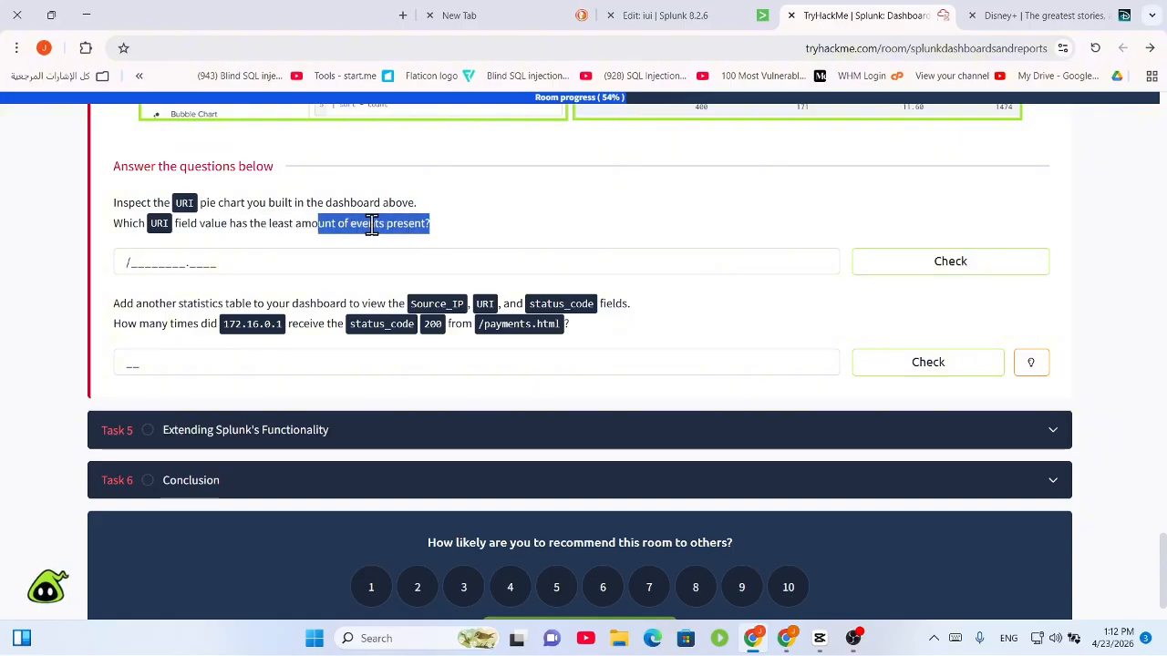
In the Splunk dashboard, close the panel list and inspect the event counts of the URI pie chart slices
left_click(718, 14)
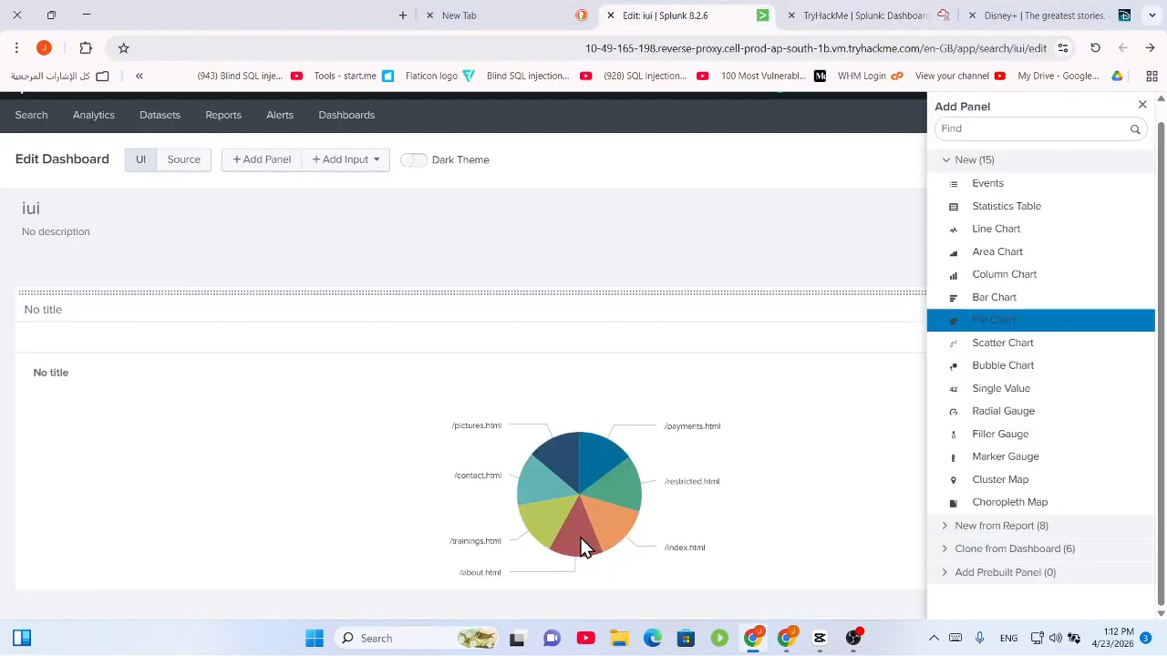
left_click(539, 458)
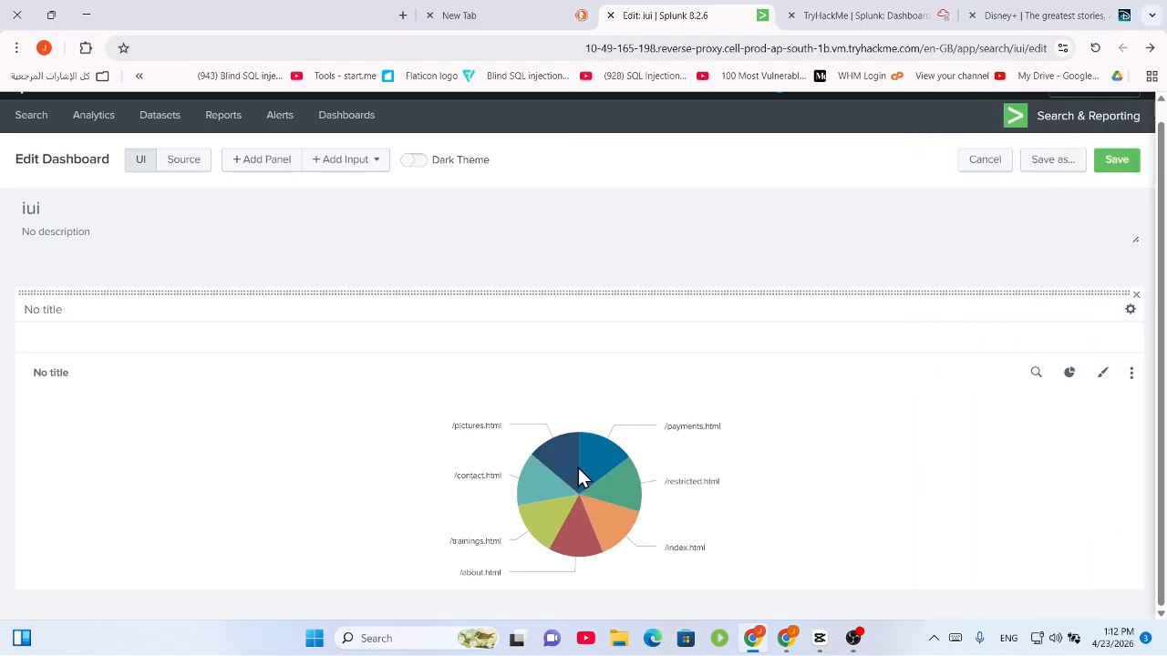
mouse_move(557, 466)
mouse_move(543, 489)
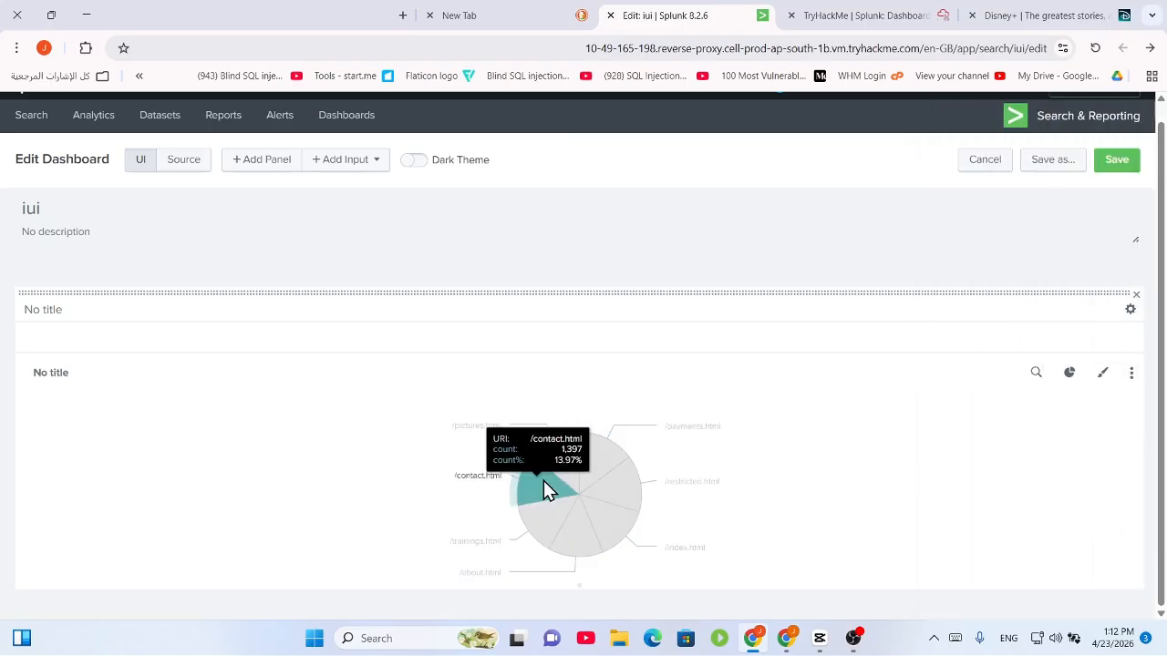
mouse_move(579, 530)
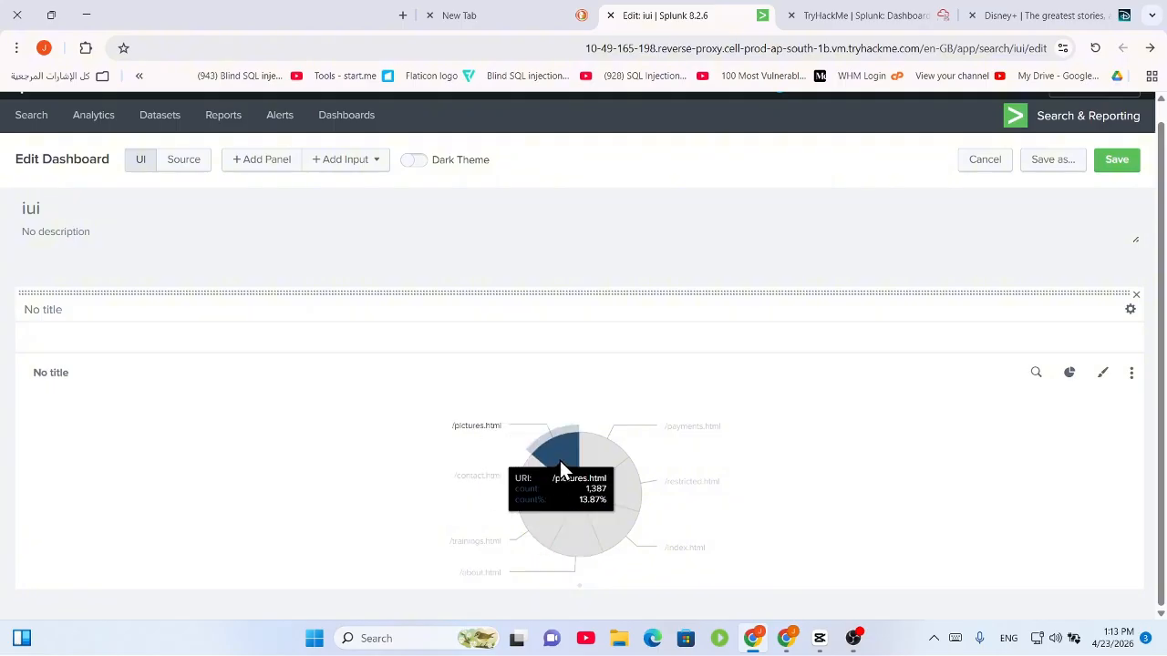
Submit "/pictures.html" in TryHackMe as the answer for the URI field value with the least events
left_click(870, 15)
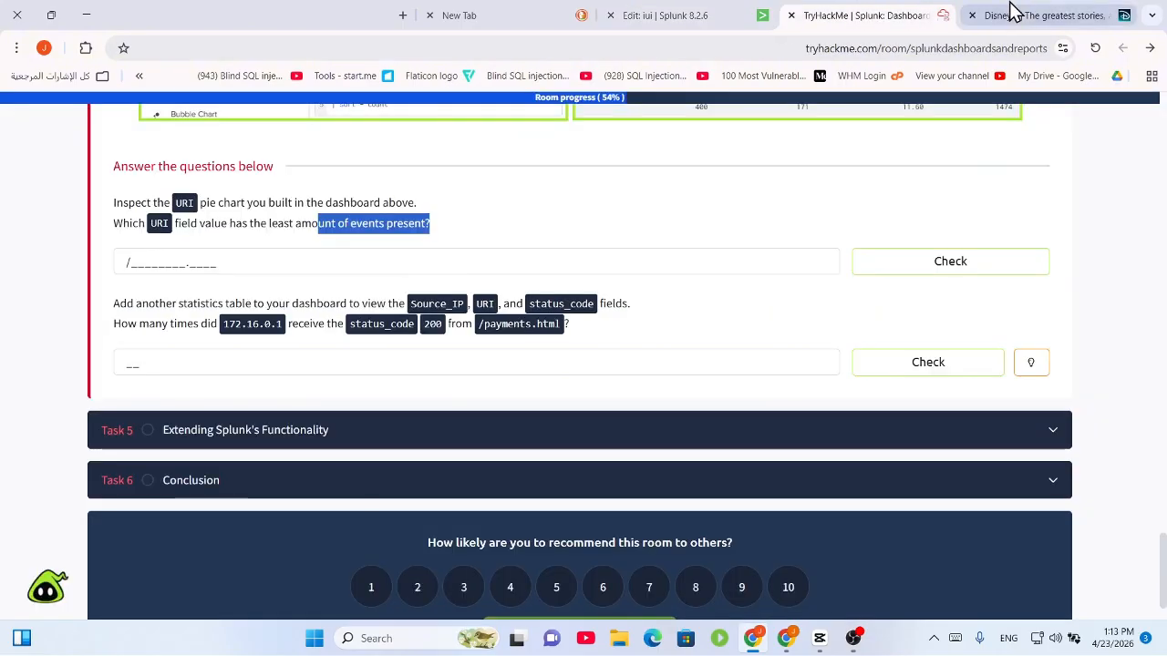
left_click(343, 261)
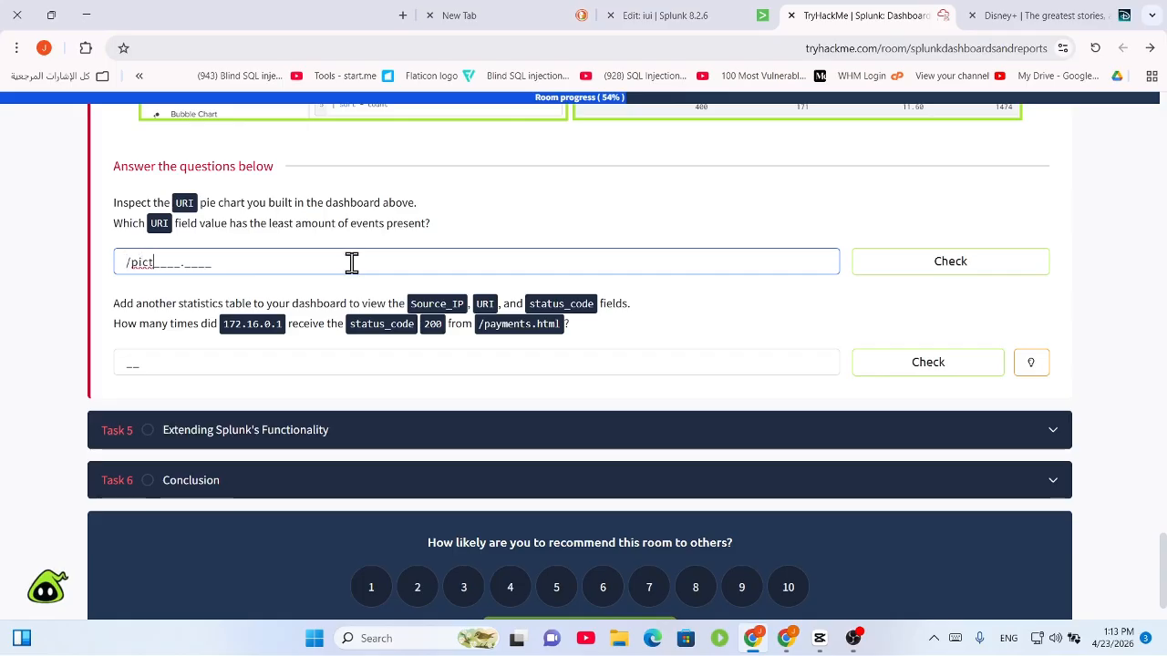
type("/pictures.html")
key("Return")
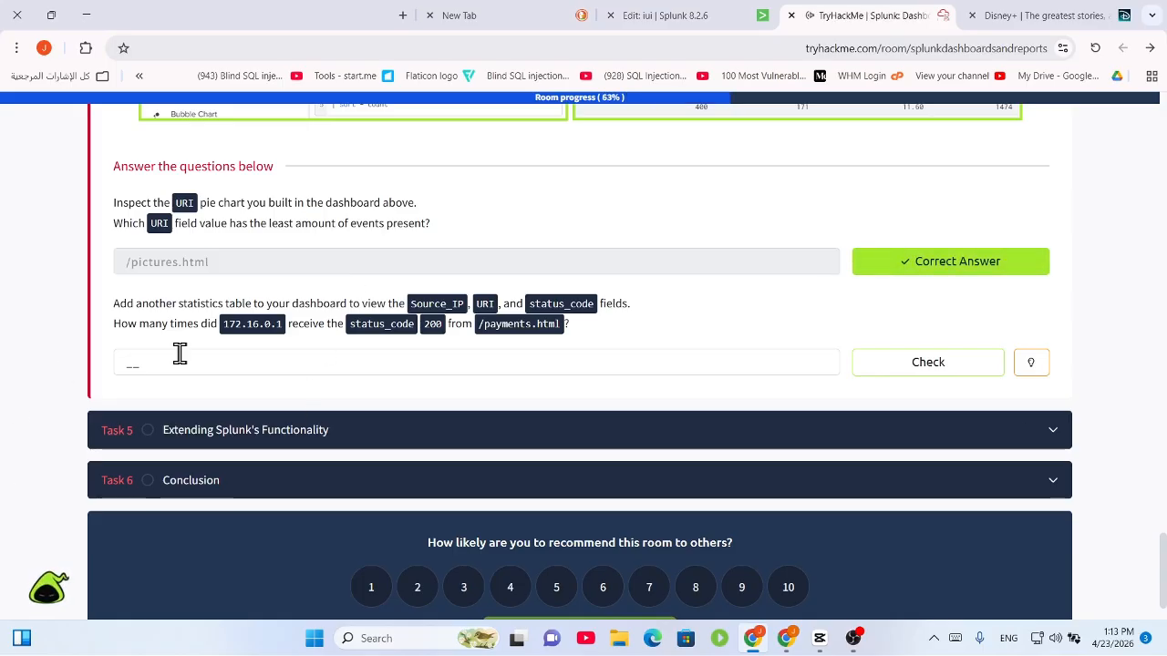
Examine the second Task 4 question about the Source_IP, URI and status_code statistics table
left_click_drag(125, 298, 567, 303)
left_click(263, 327)
left_click(415, 310)
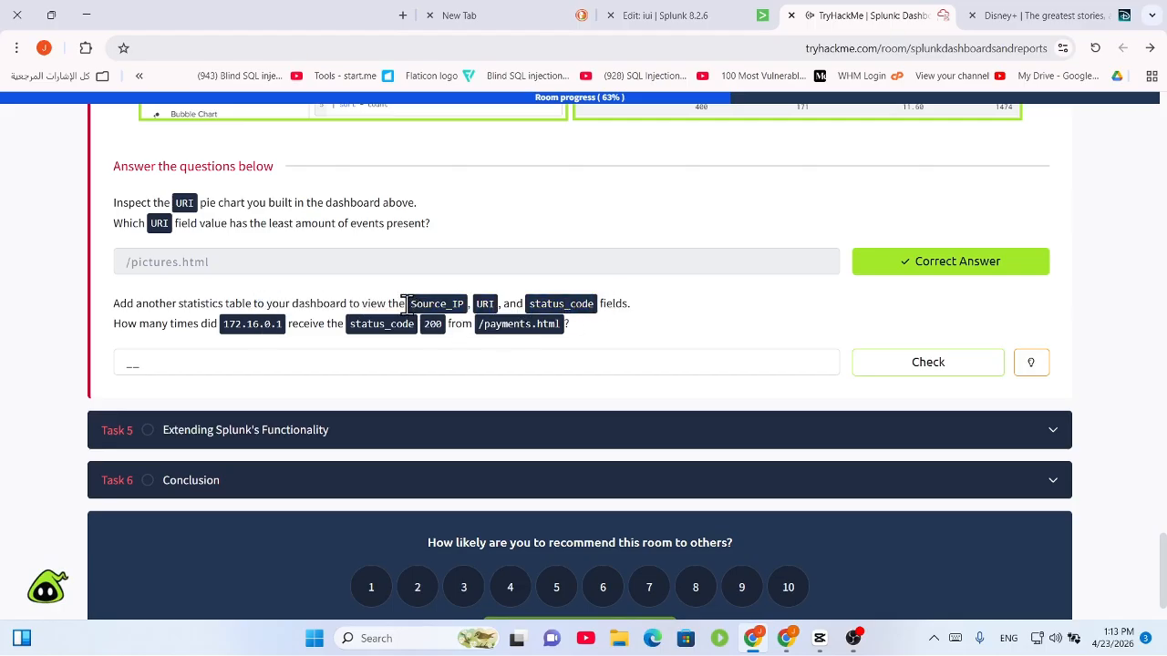
left_click_drag(406, 304, 529, 310)
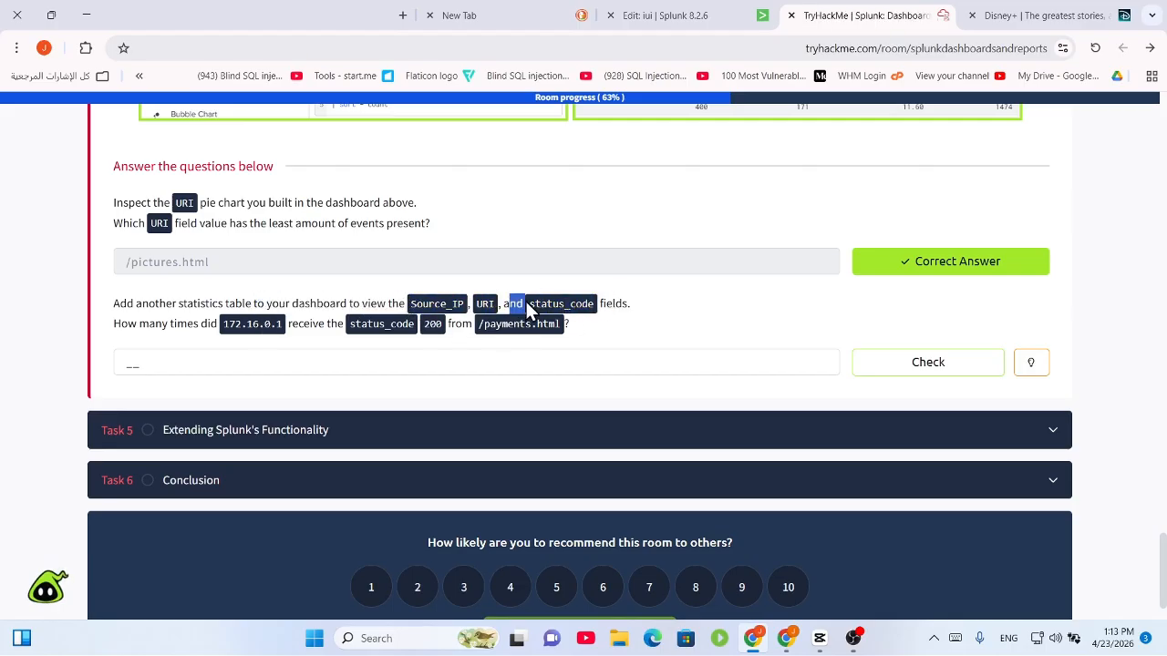
left_click_drag(620, 297, 536, 301)
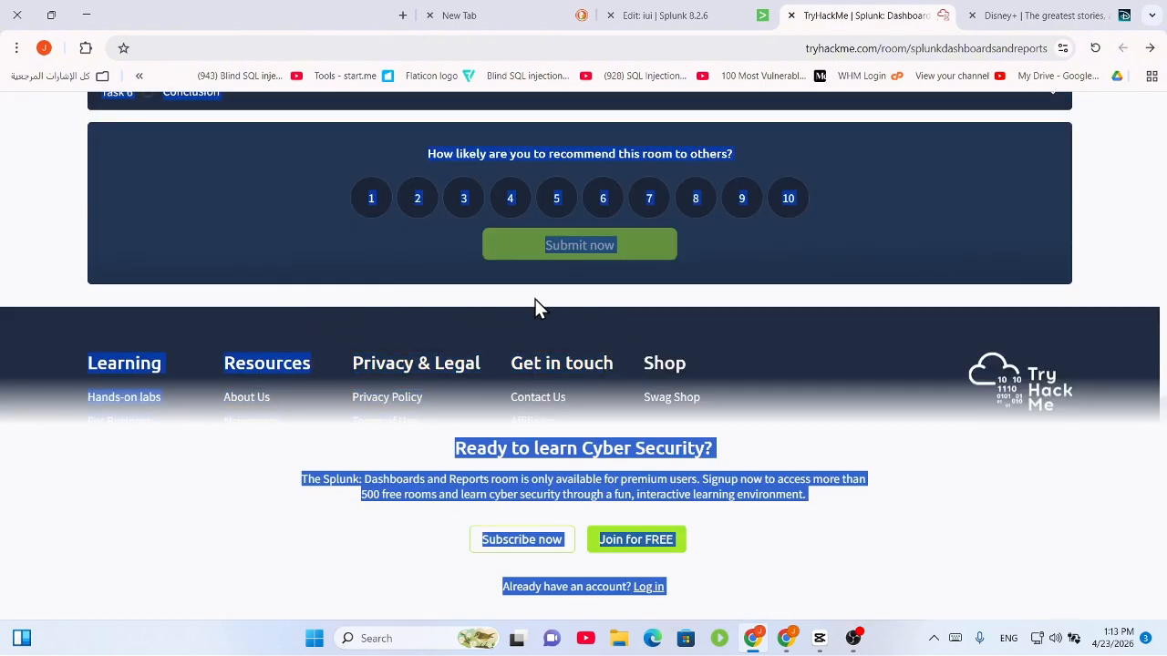
Look through the room page and its task list for the Task 4 content and the login state
scroll(597, 365, "up", 8)
scroll(581, 351, "down", 2)
scroll(571, 329, "down", 5)
scroll(567, 310, "up", 3)
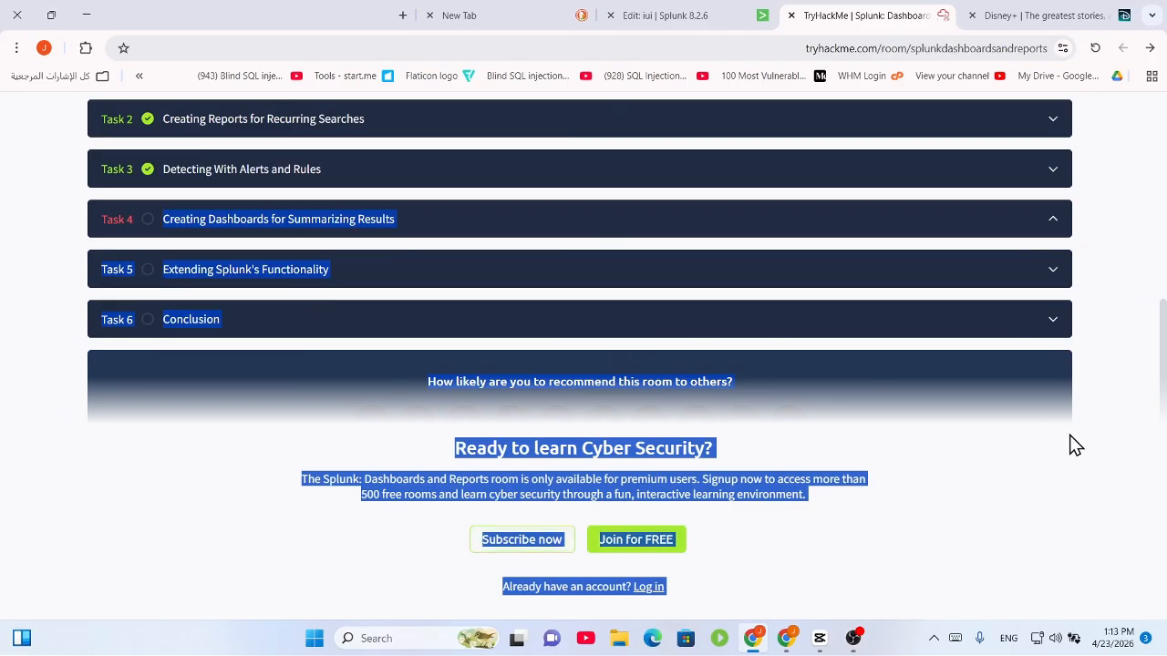
scroll(826, 336, "up", 1)
scroll(818, 347, "up", 5)
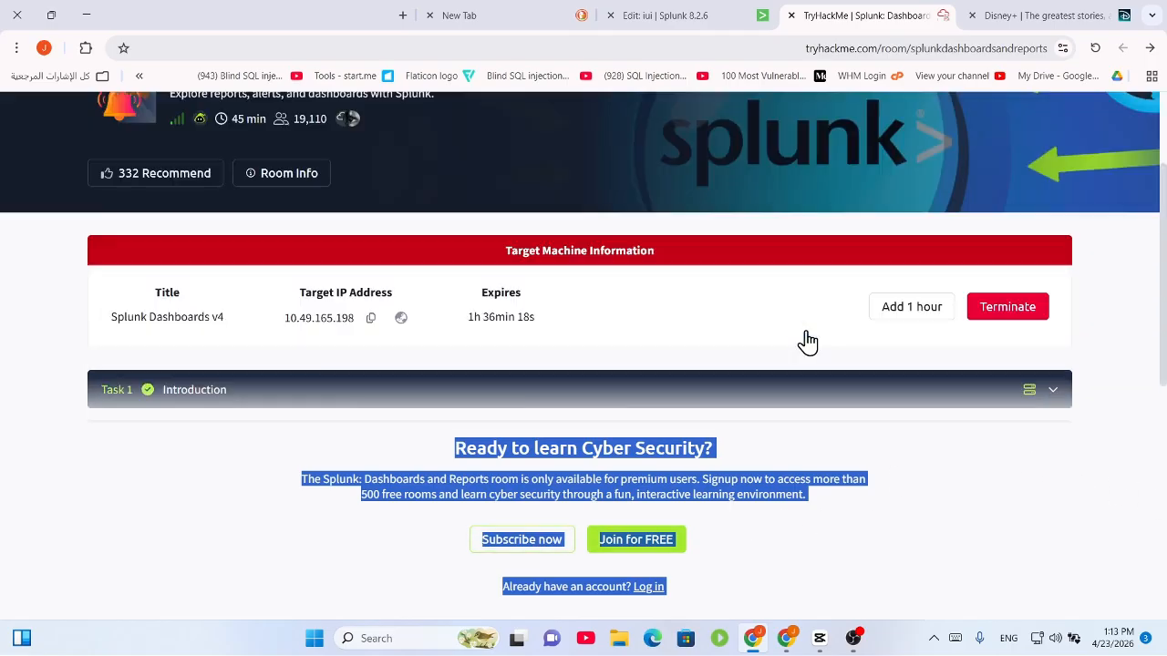
scroll(611, 378, "down", 8)
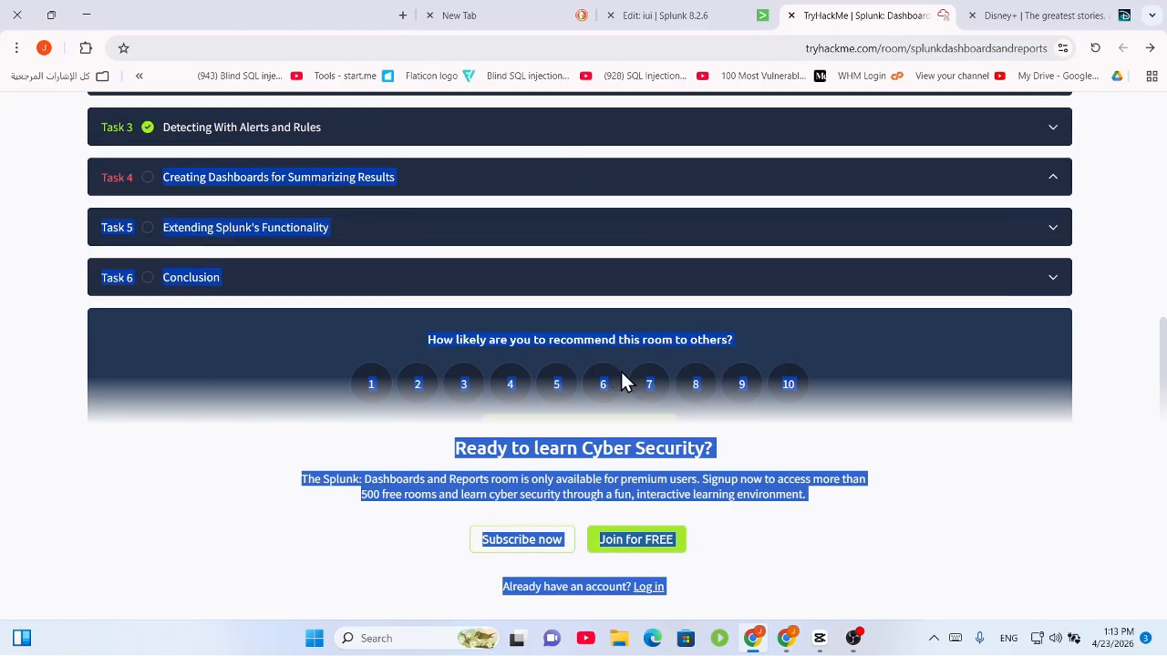
scroll(625, 368, "up", 8)
scroll(624, 368, "down", 10)
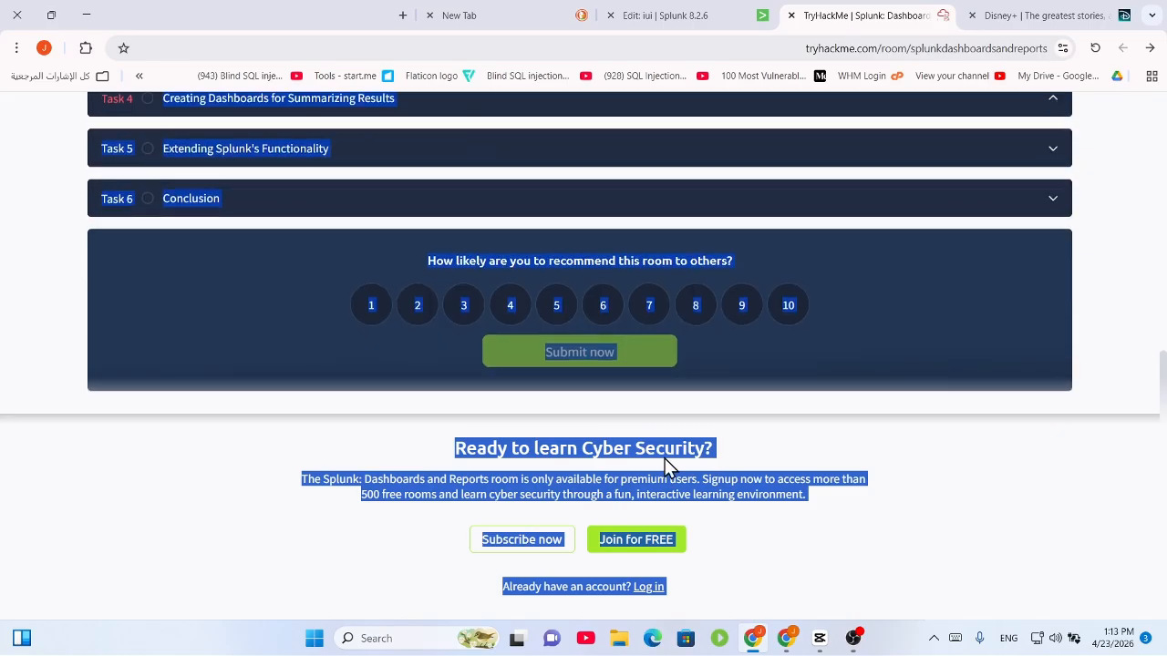
scroll(611, 333, "up", 1)
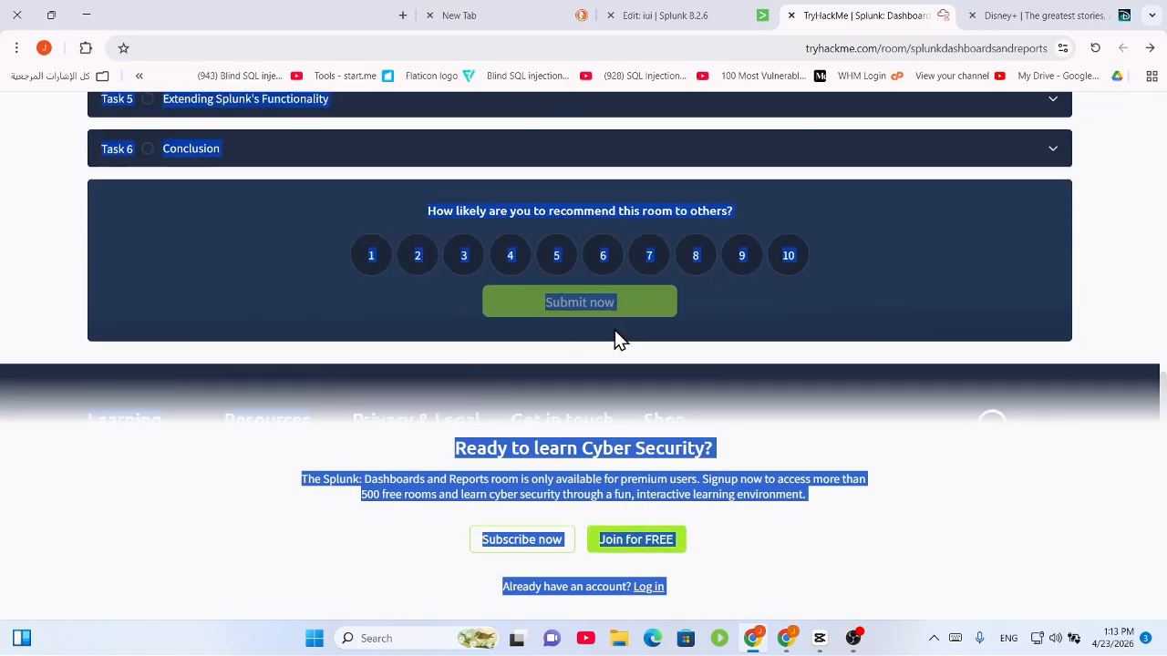
scroll(613, 340, "down", 1)
scroll(532, 273, "up", 2)
scroll(531, 307, "up", 2)
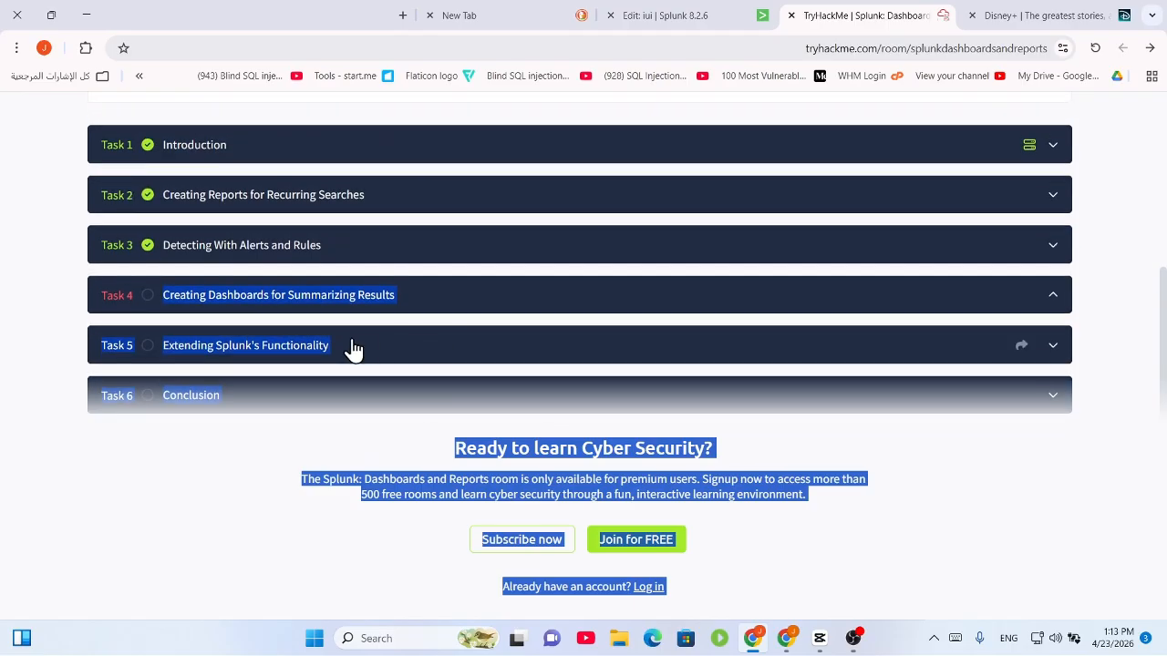
Try to reopen Task 4 and sign in to TryHackMe with Google
left_click(258, 292)
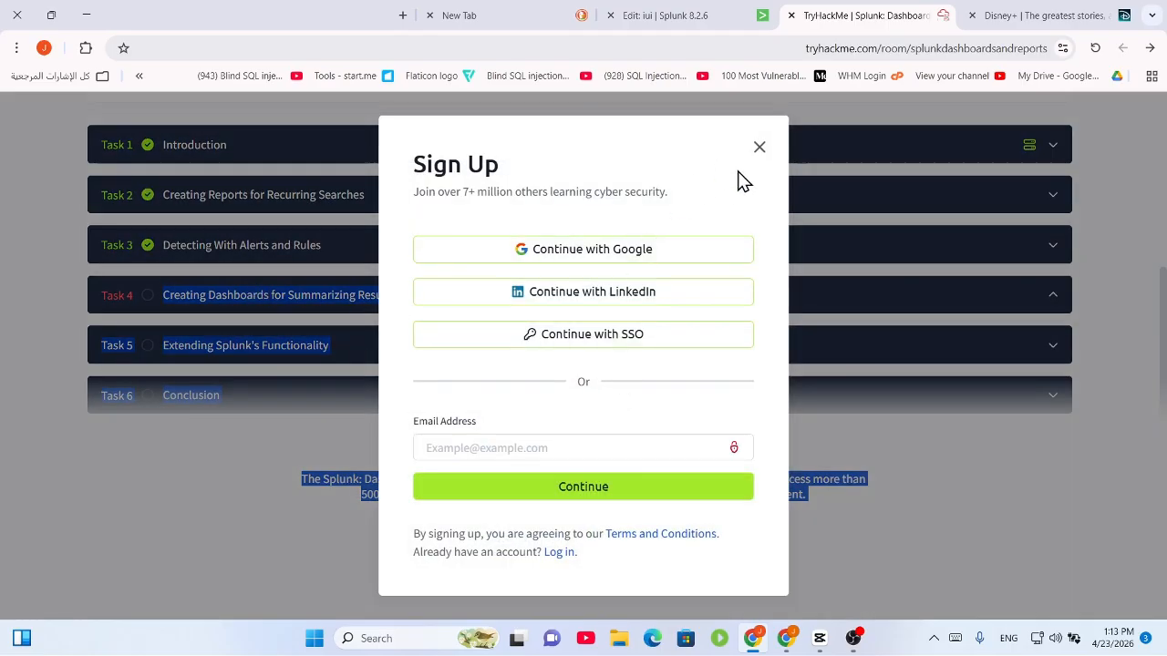
left_click(44, 47)
left_click(515, 261)
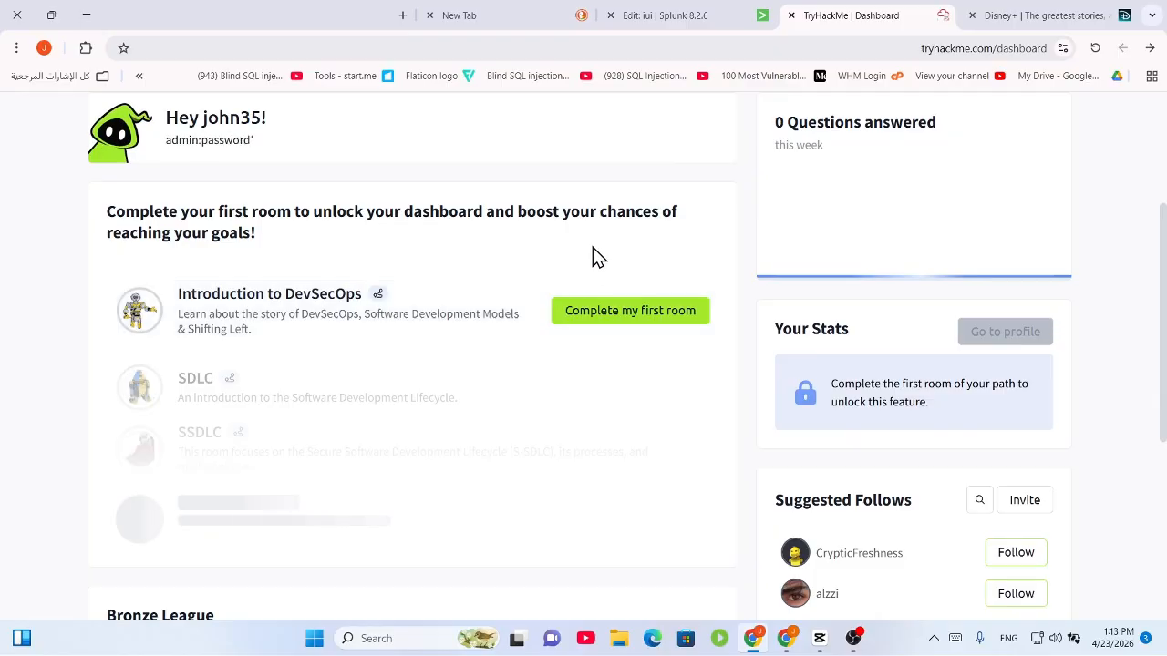
Check which account is signed in on the TryHackMe dashboard and in the browser profile
scroll(593, 257, "up", 3)
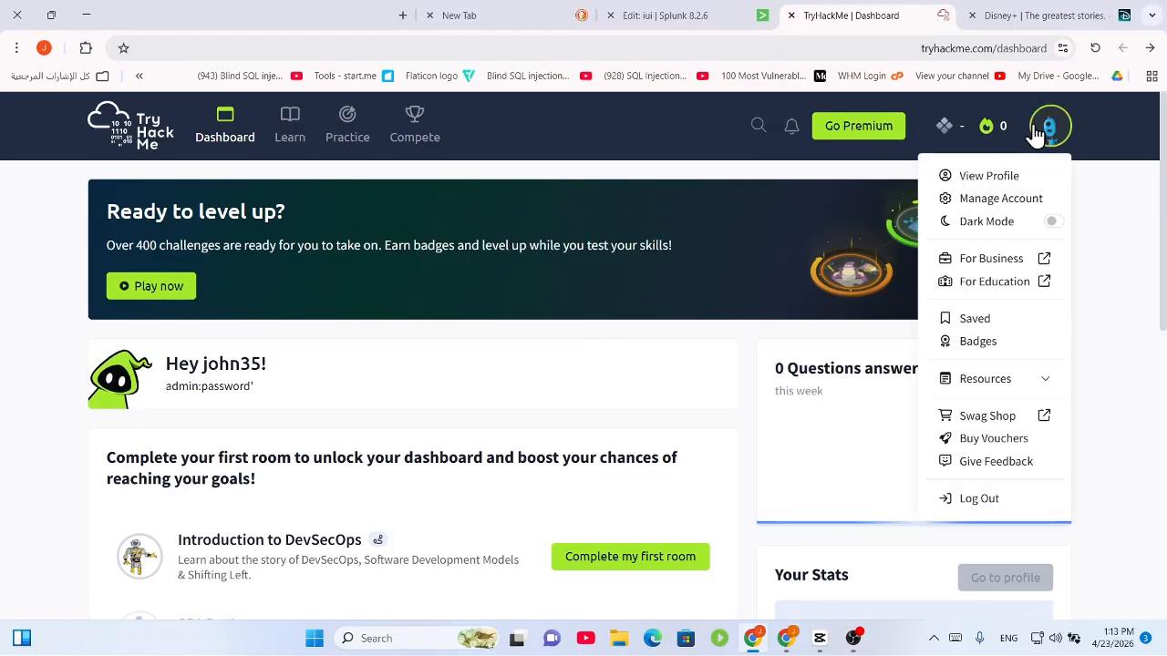
scroll(400, 371, "down", 6)
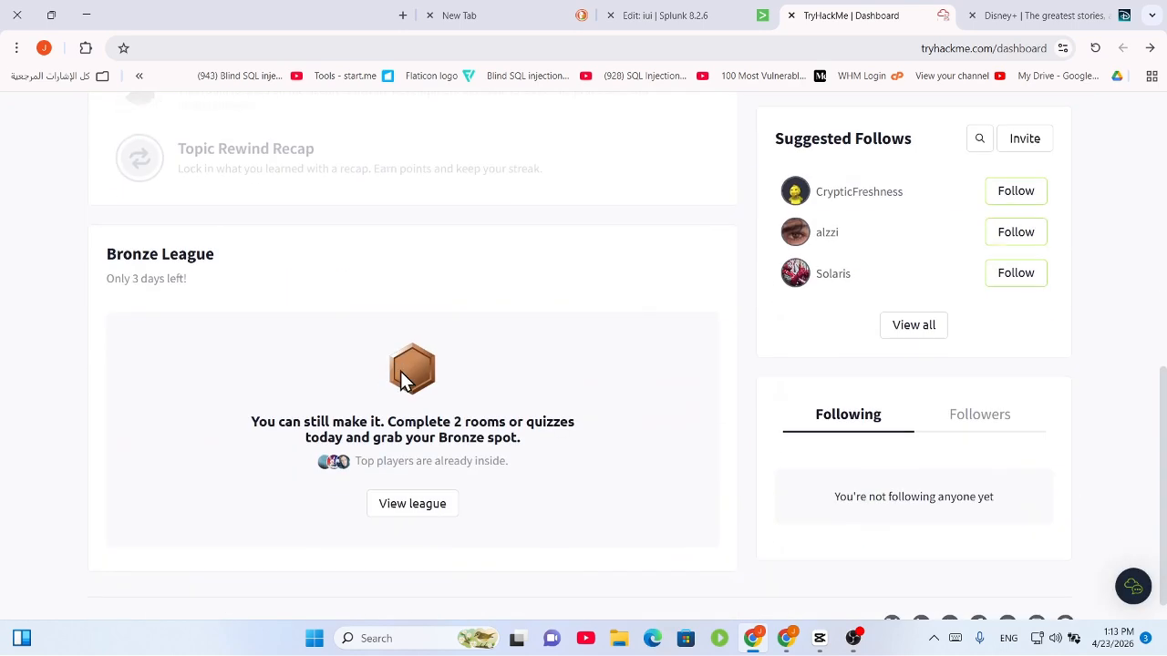
left_click(44, 47)
scroll(666, 305, "up", 6)
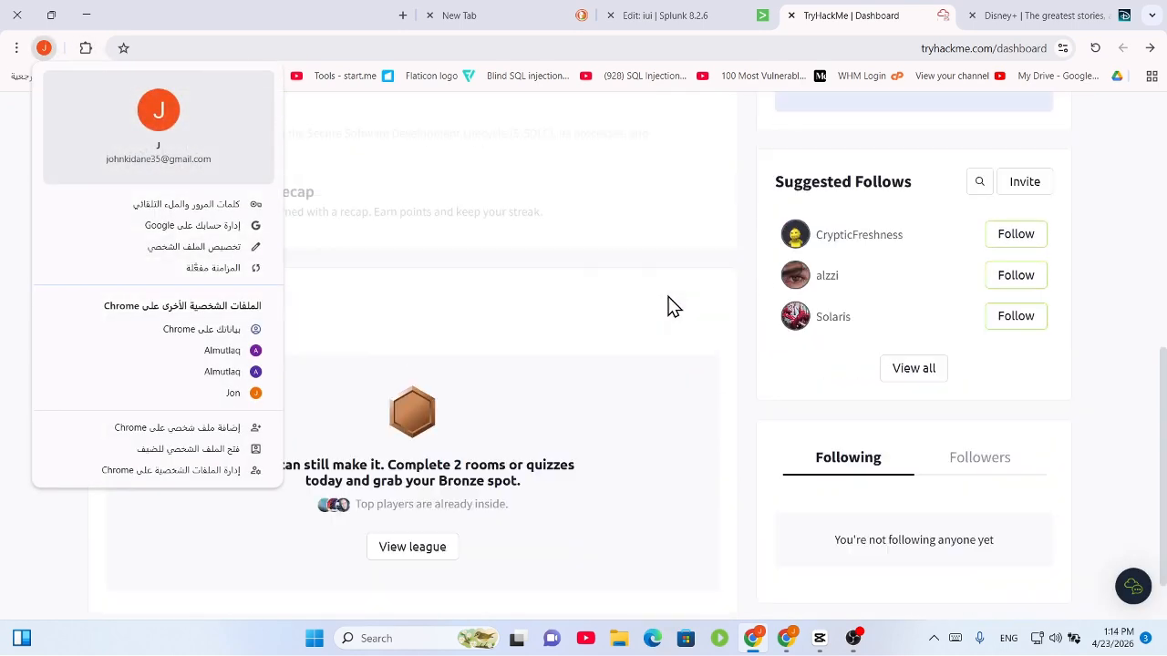
left_click(1144, 256)
left_click(1048, 133)
left_click(1058, 128)
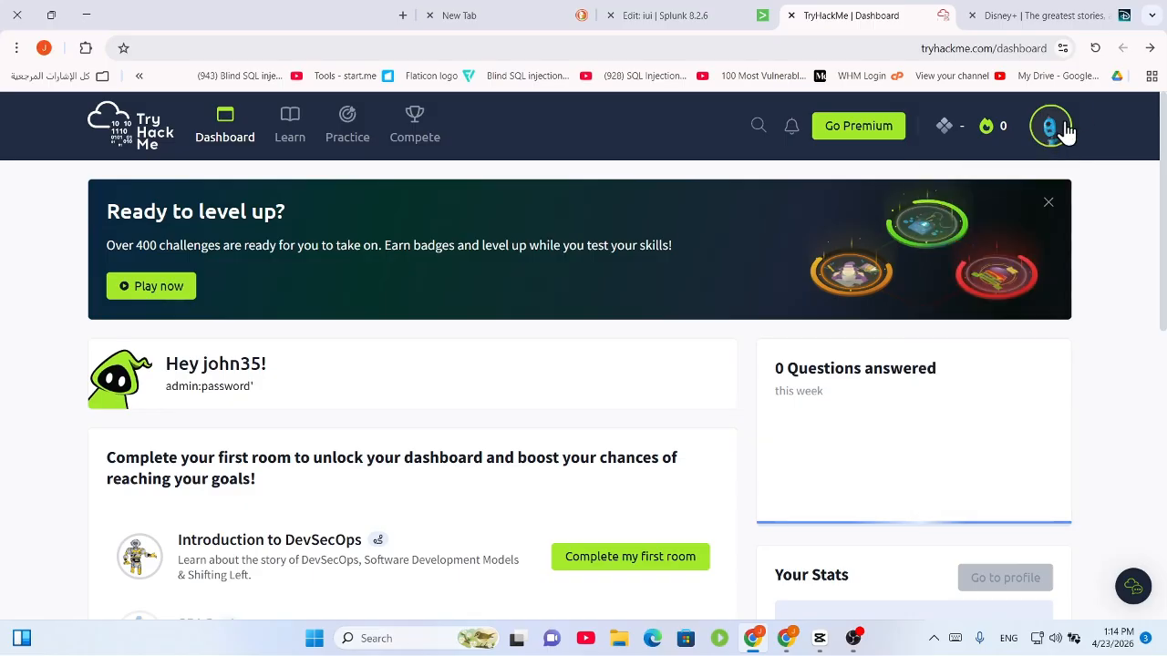
Check the Splunk: Dashboards and Reports room page and the TryHackMe dashboard under the currently signed-in account
left_click(1151, 47)
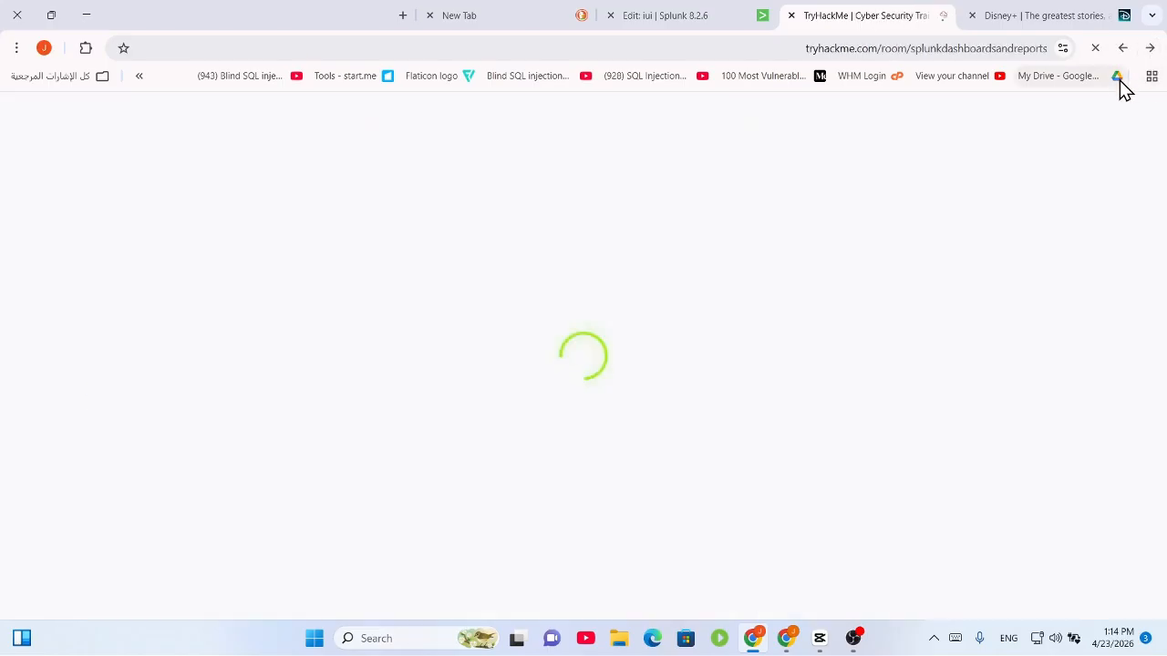
scroll(995, 177, "down", 5)
scroll(1045, 259, "up", 5)
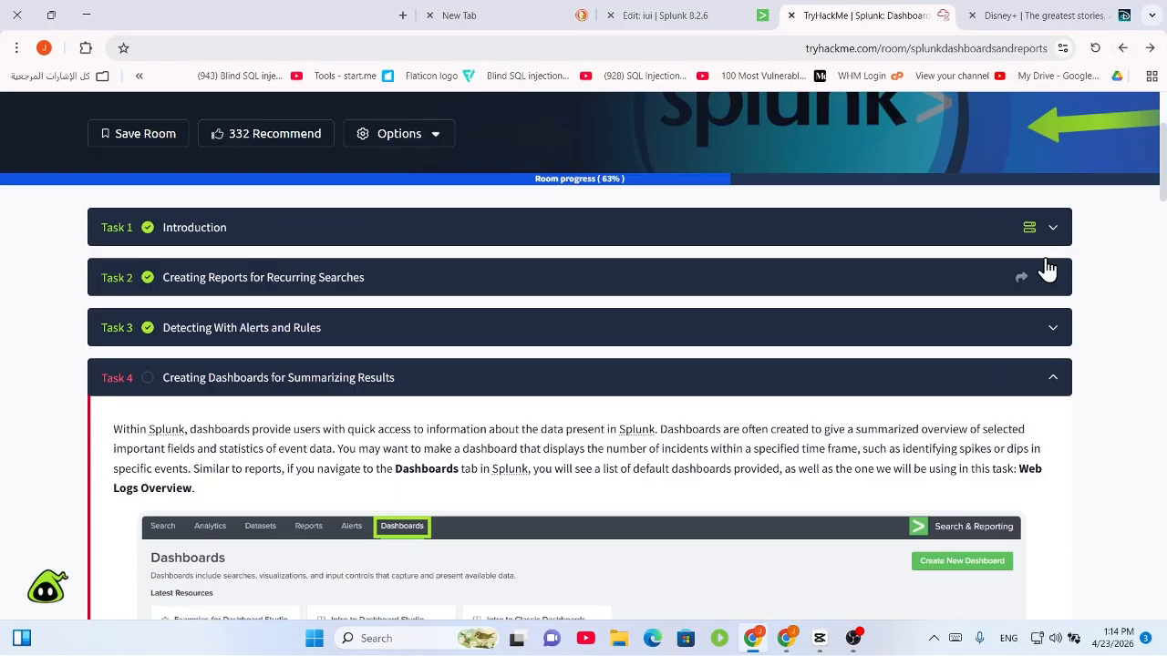
scroll(1048, 258, "down", 9)
scroll(1046, 259, "up", 9)
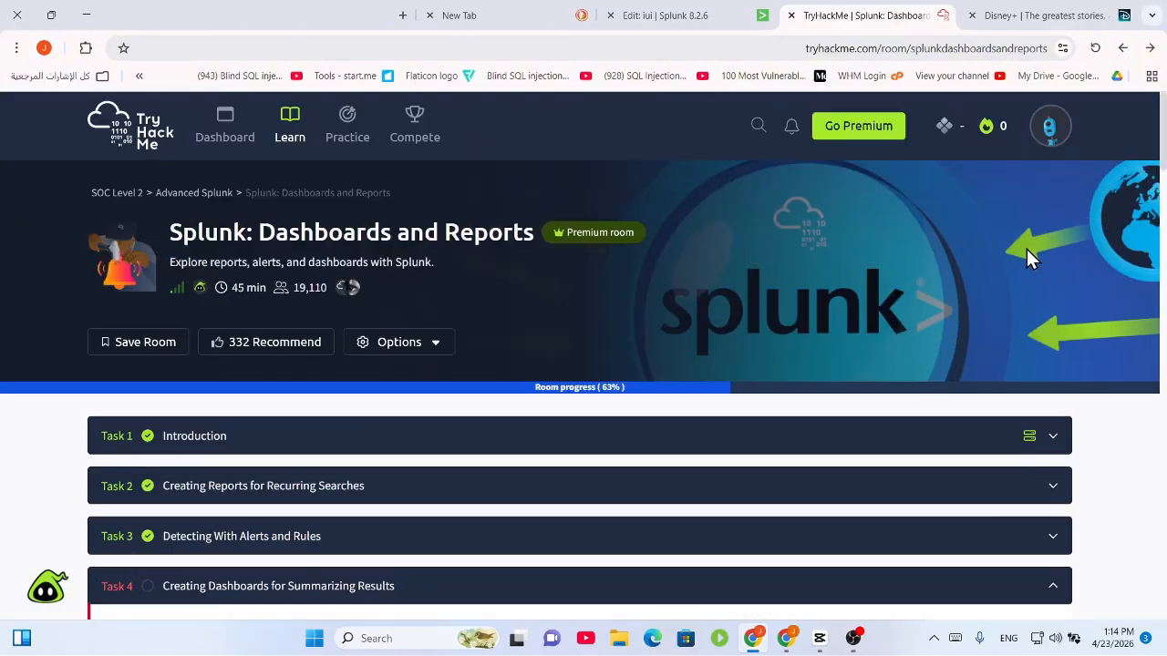
left_click(1050, 129)
left_click(204, 142)
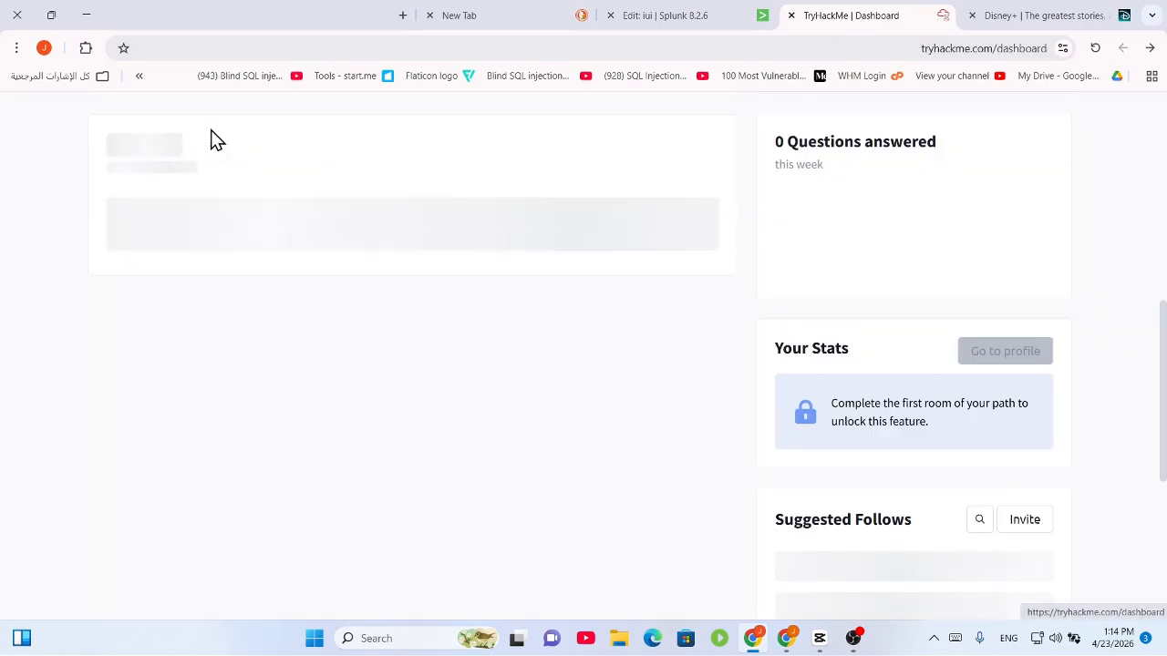
scroll(432, 316, "up", 10)
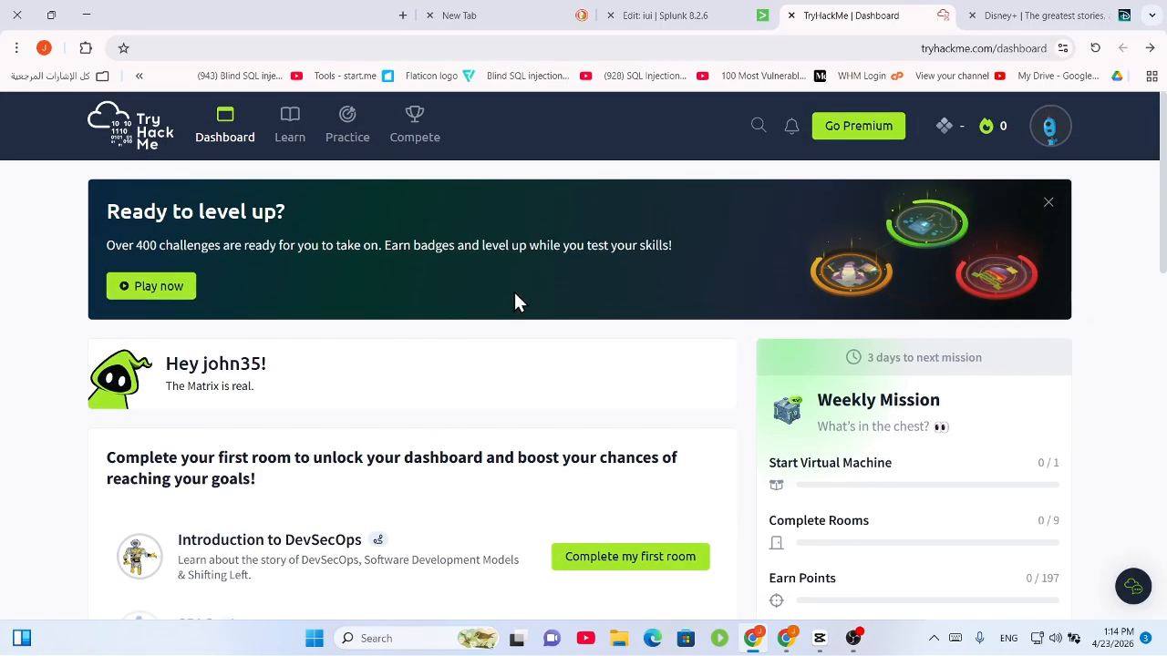
scroll(593, 328, "down", 2)
scroll(603, 325, "up", 2)
Log out of TryHackMe and sign back in with the suggested Google account
left_click(1048, 130)
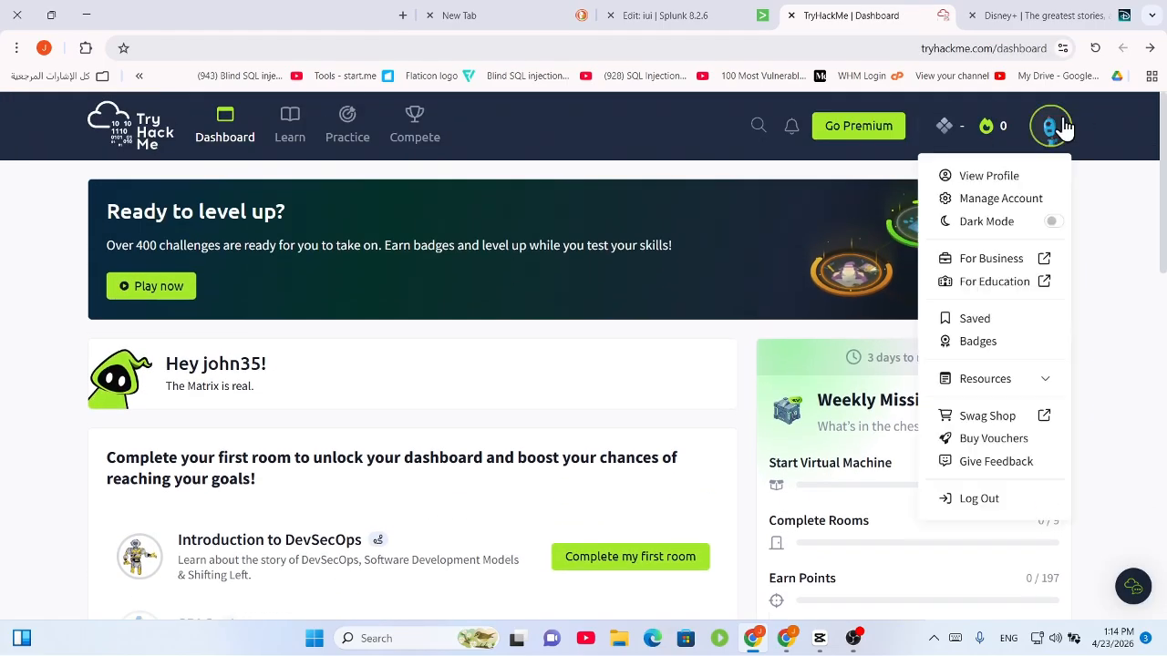
left_click(989, 508)
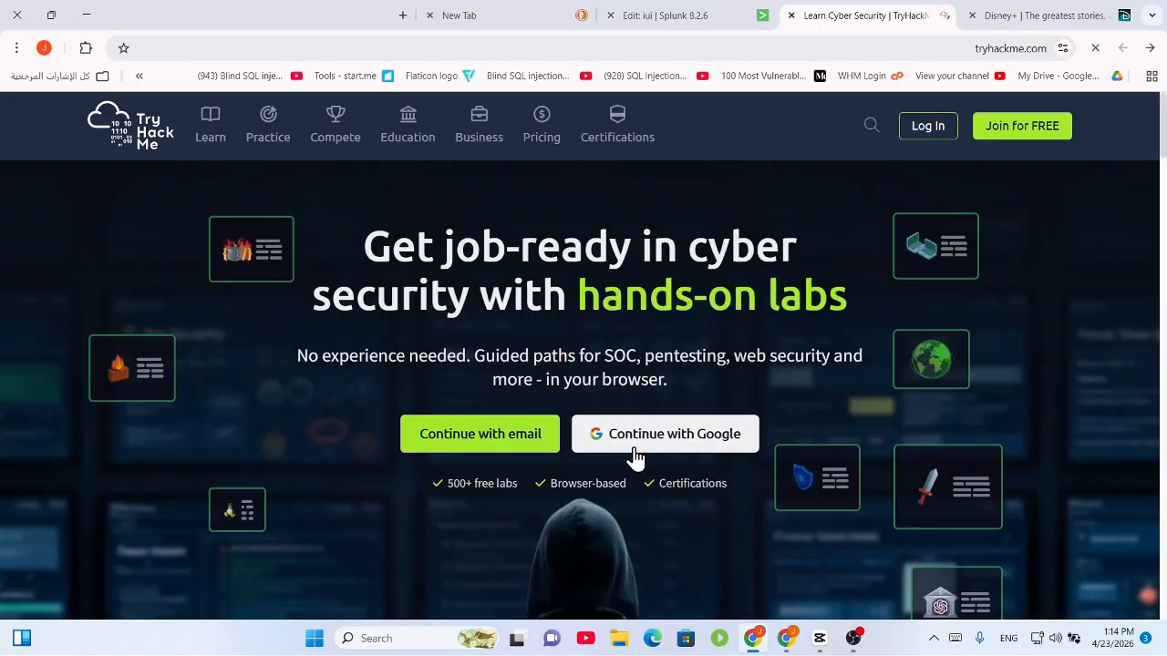
left_click(178, 217)
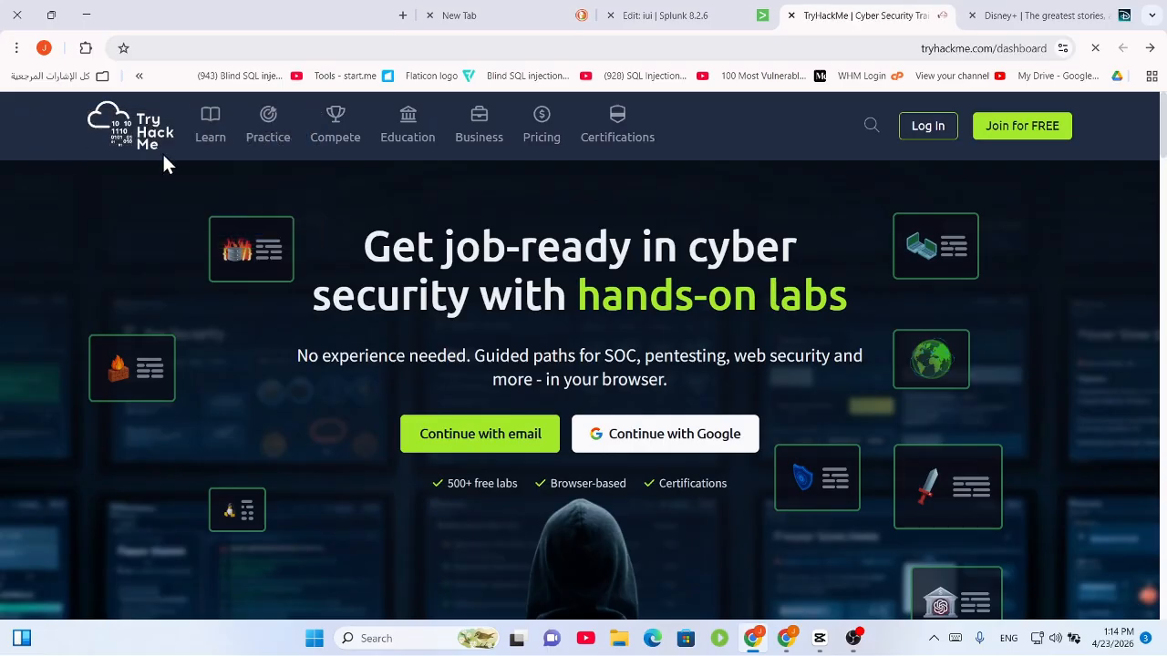
scroll(848, 417, "up", 12)
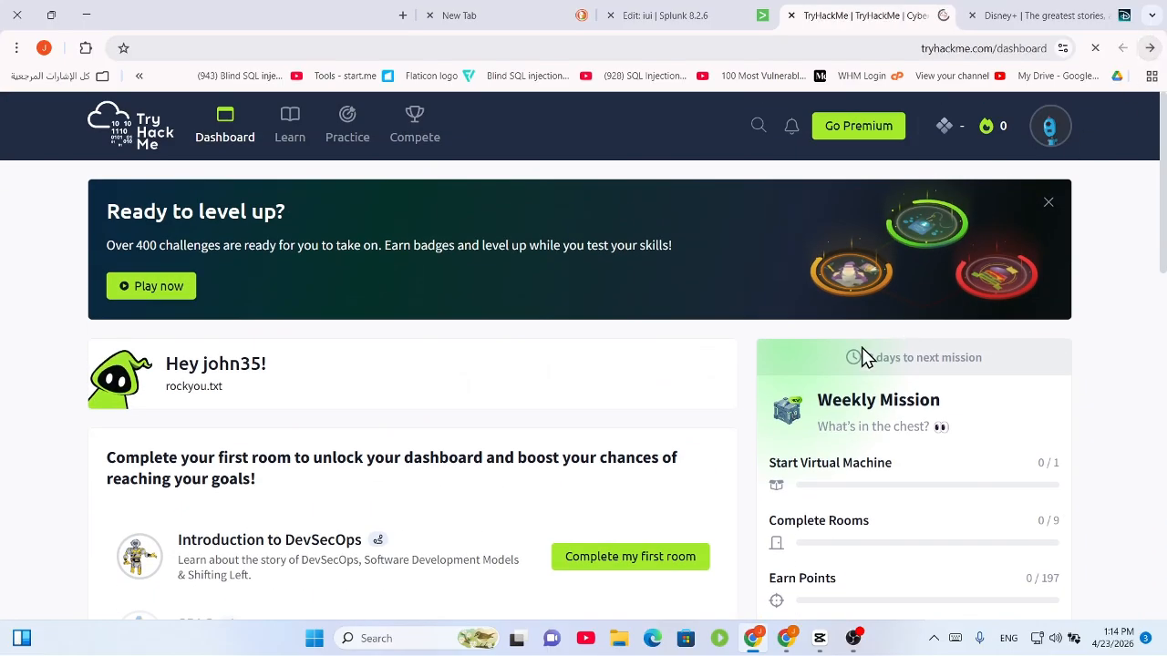
scroll(794, 374, "down", 7)
scroll(696, 396, "up", 4)
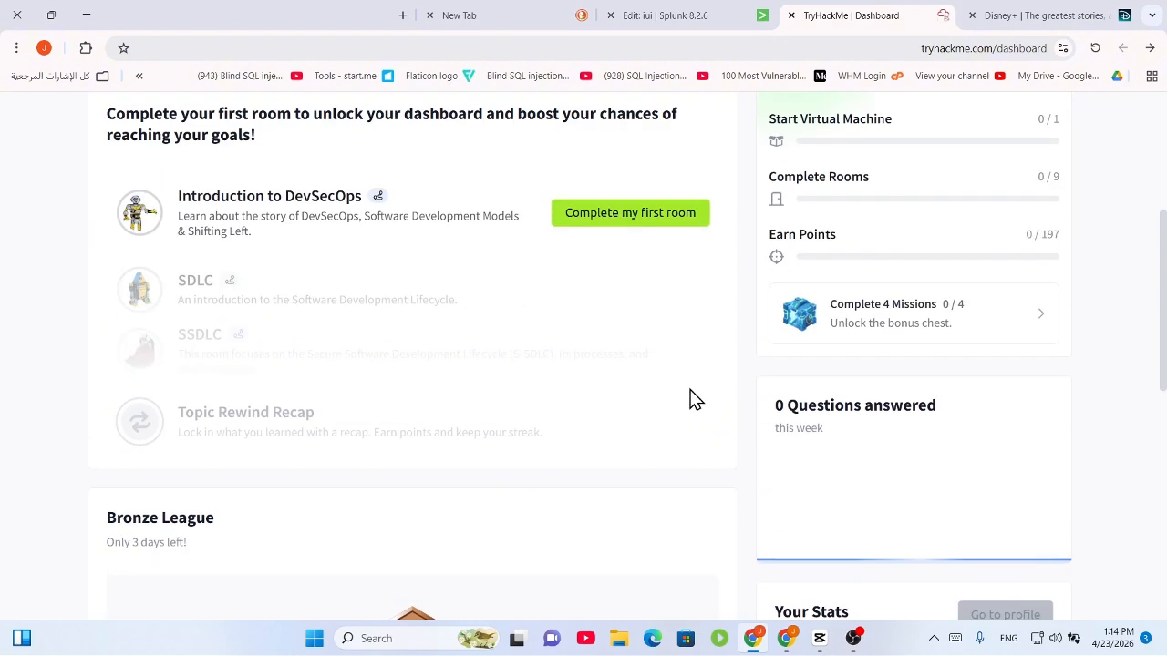
scroll(693, 392, "up", 4)
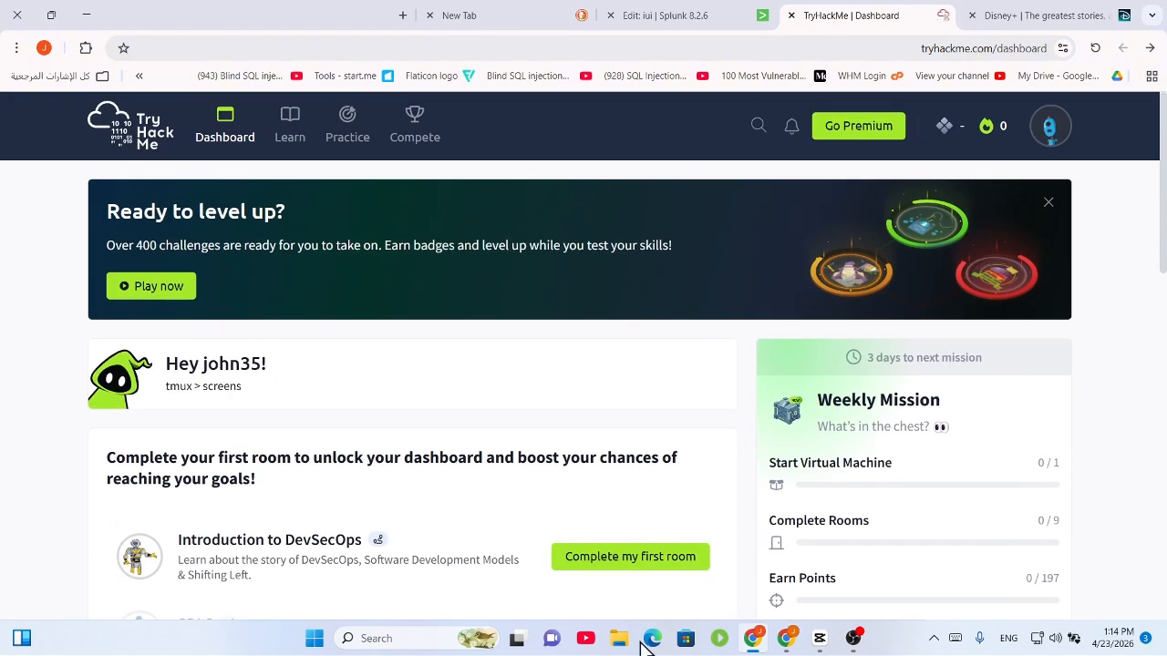
Look at the other browser window with YouTube Studio and at the TryHackMe Premium plans page
left_click(788, 641)
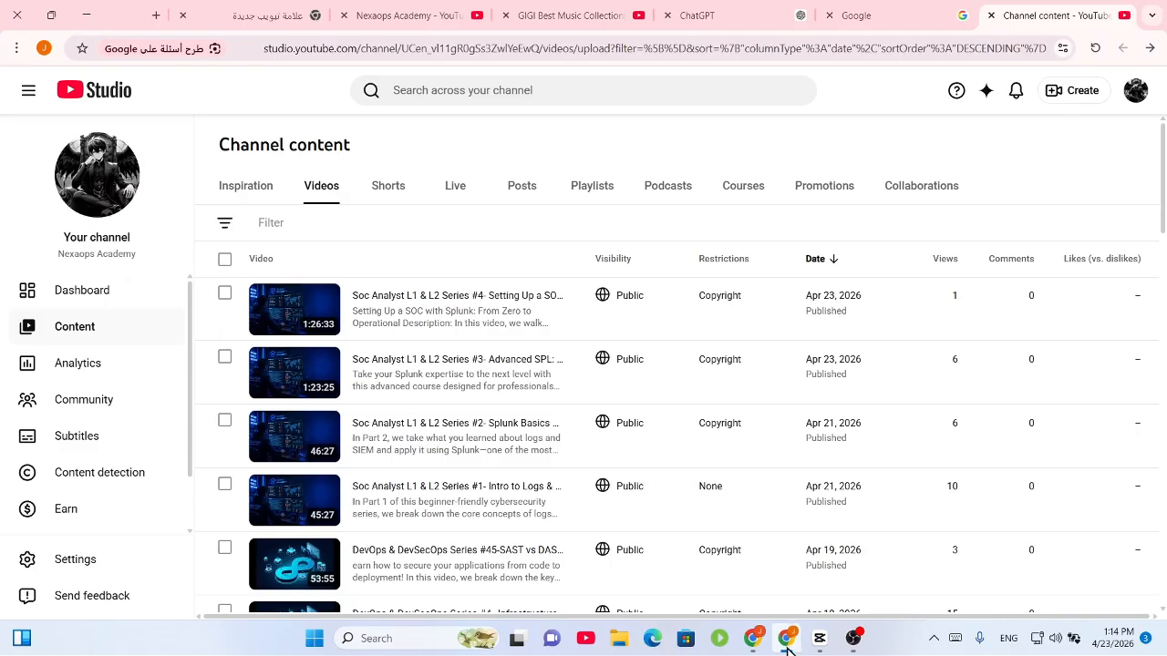
left_click(787, 642)
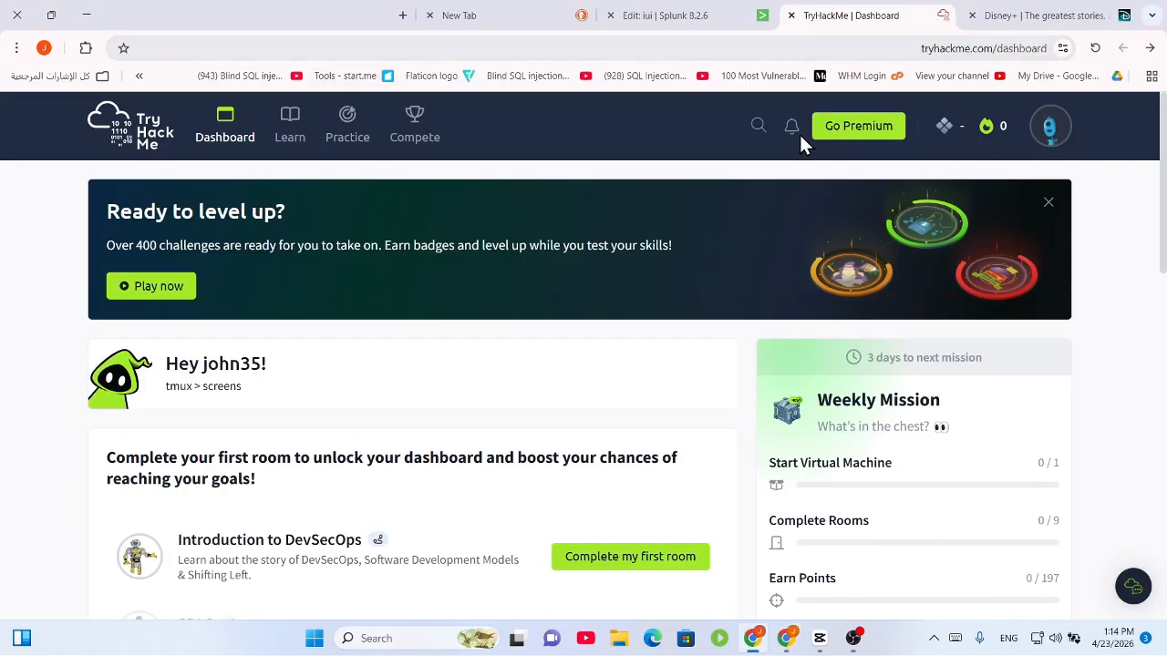
left_click(826, 129)
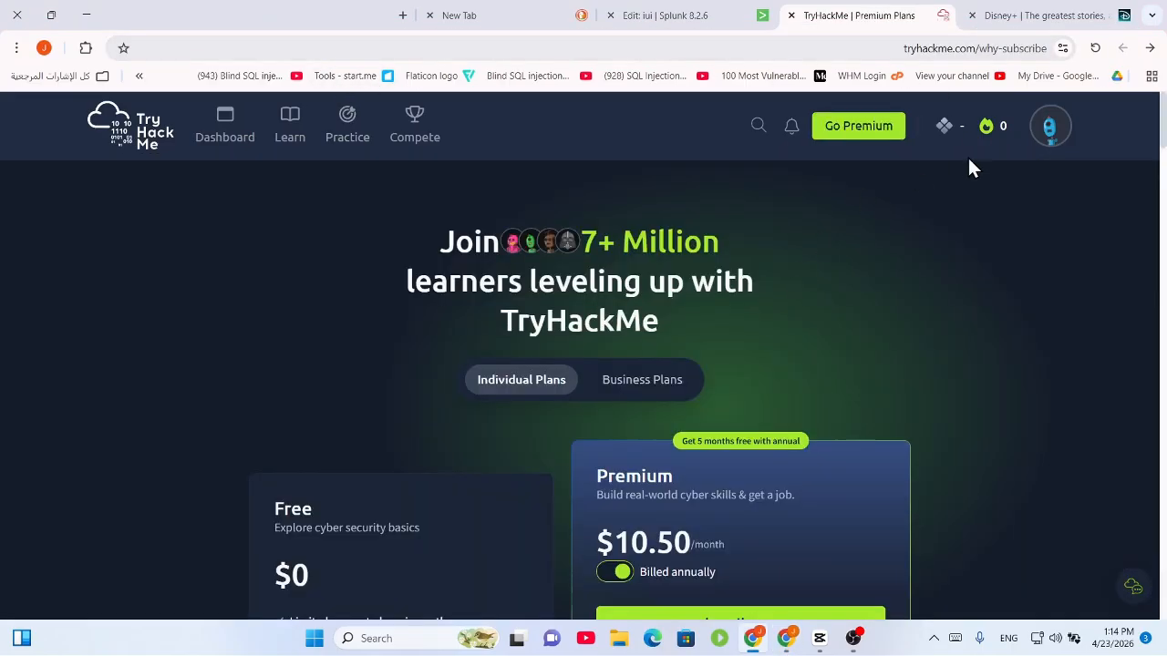
scroll(787, 372, "down", 3)
scroll(771, 339, "up", 3)
Log out of the current TryHackMe account
left_click(1049, 126)
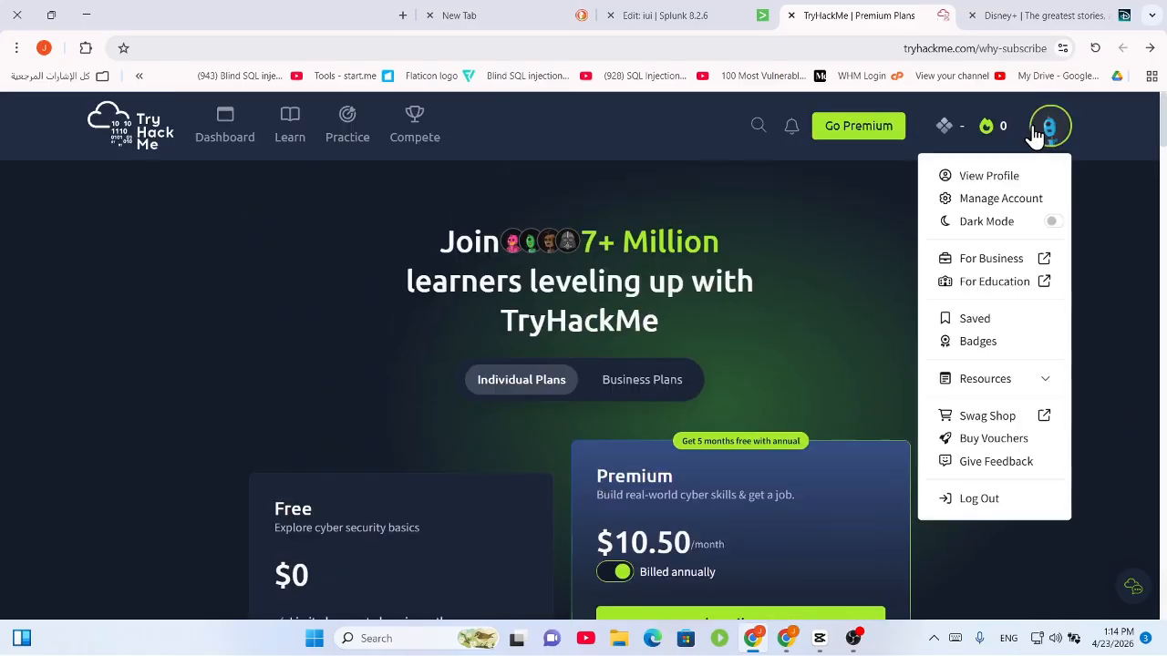
left_click(994, 498)
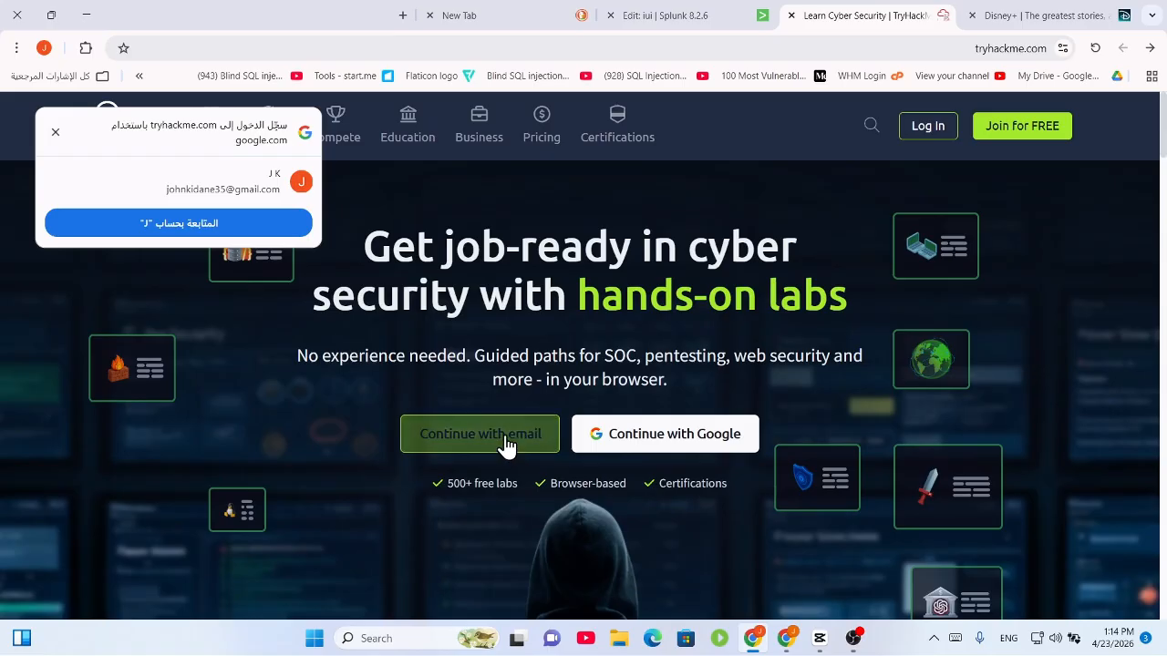
left_click(507, 447)
left_click(536, 446)
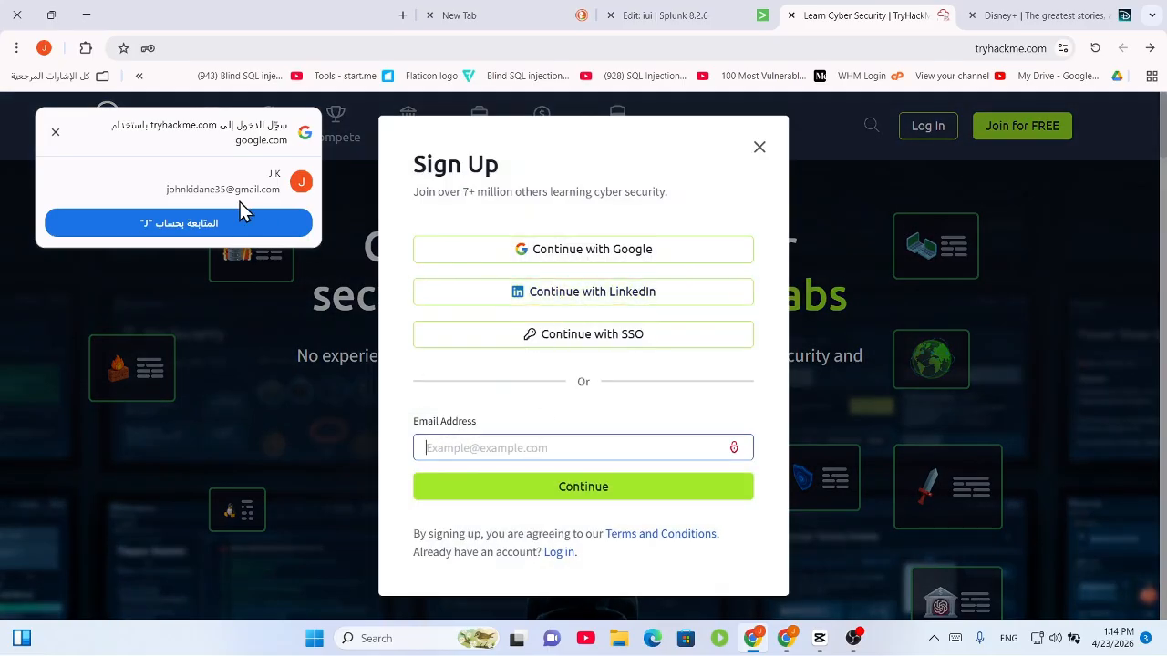
left_click(55, 134)
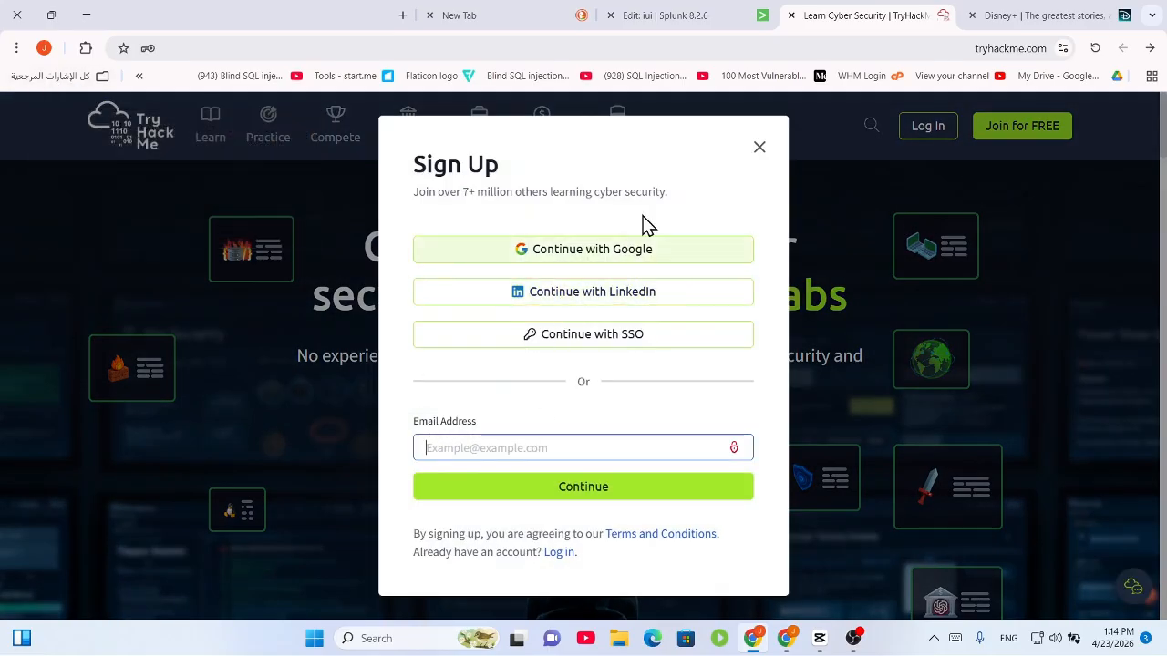
left_click(760, 148)
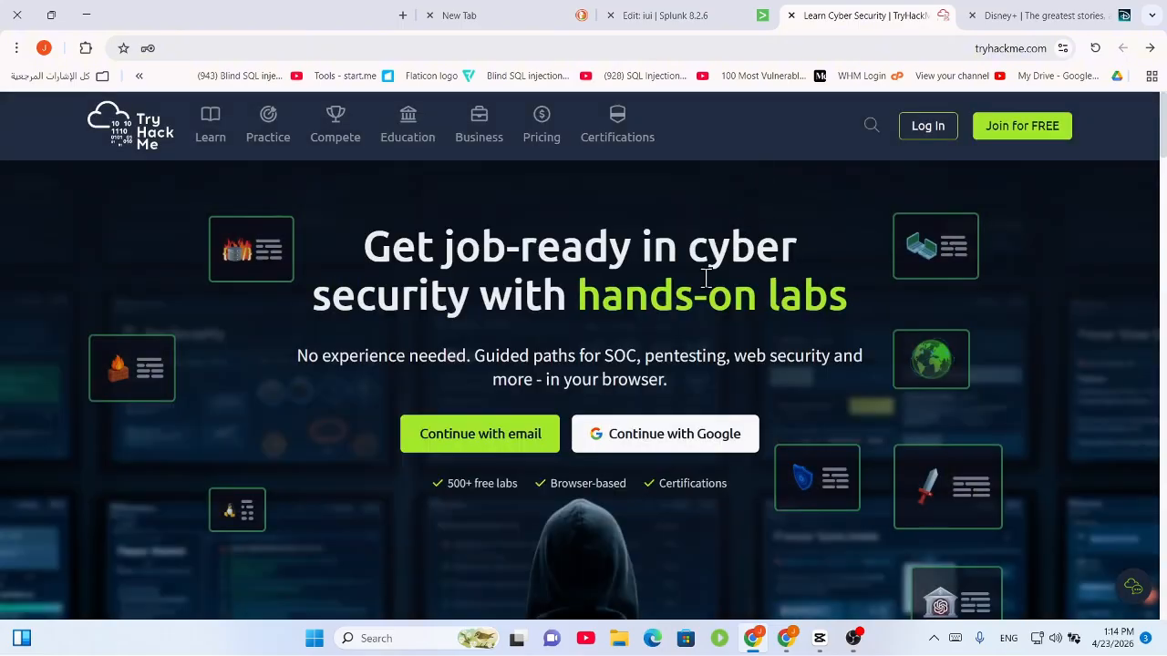
Look through the roadmap and learning paths on the TryHackMe Learn page
left_click(223, 131)
scroll(513, 374, "down", 2)
scroll(513, 369, "down", 3)
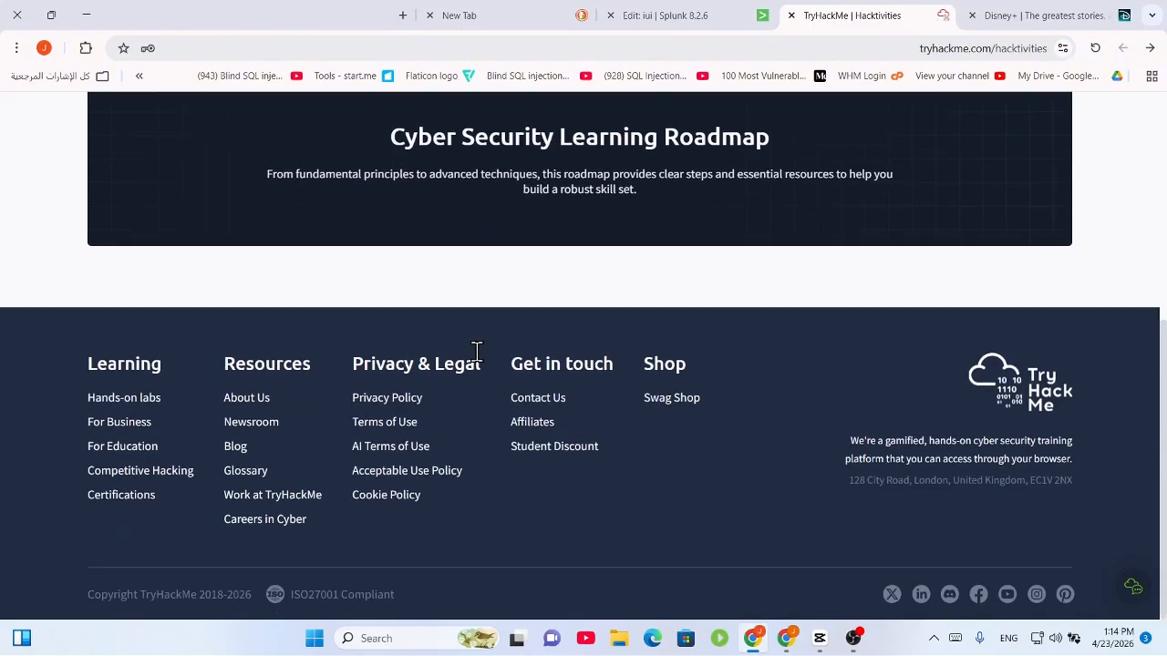
scroll(477, 347, "up", 3)
left_click(225, 274)
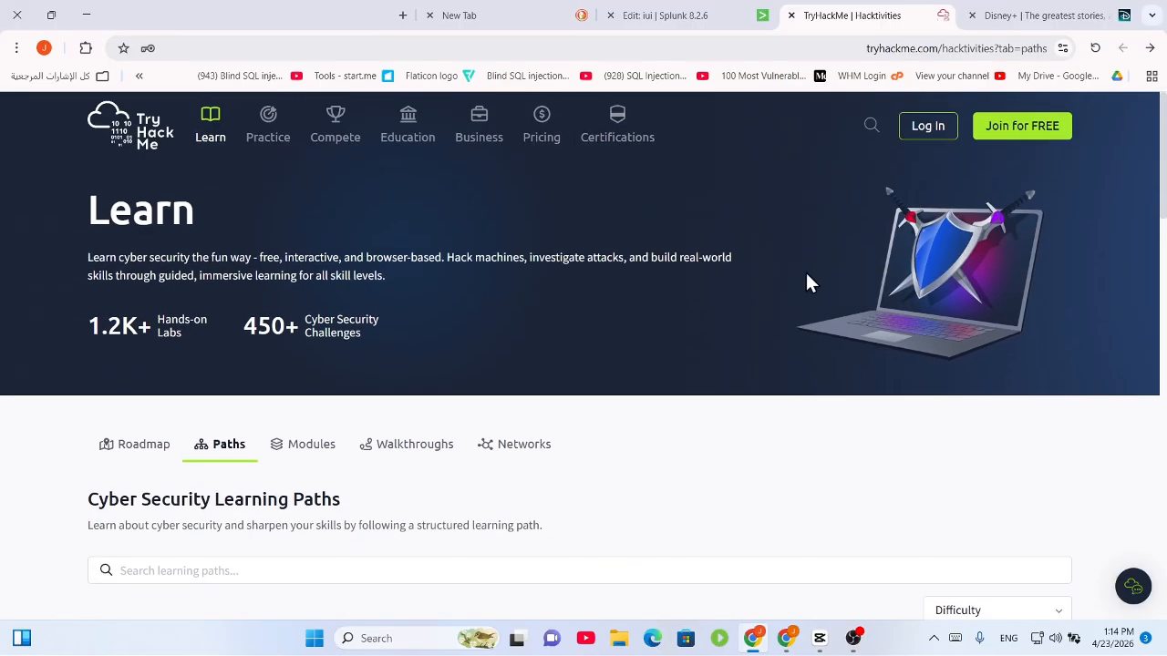
Log in to TryHackMe with the autofilled username and password, completing the "I'm not a robot" check
left_click(939, 127)
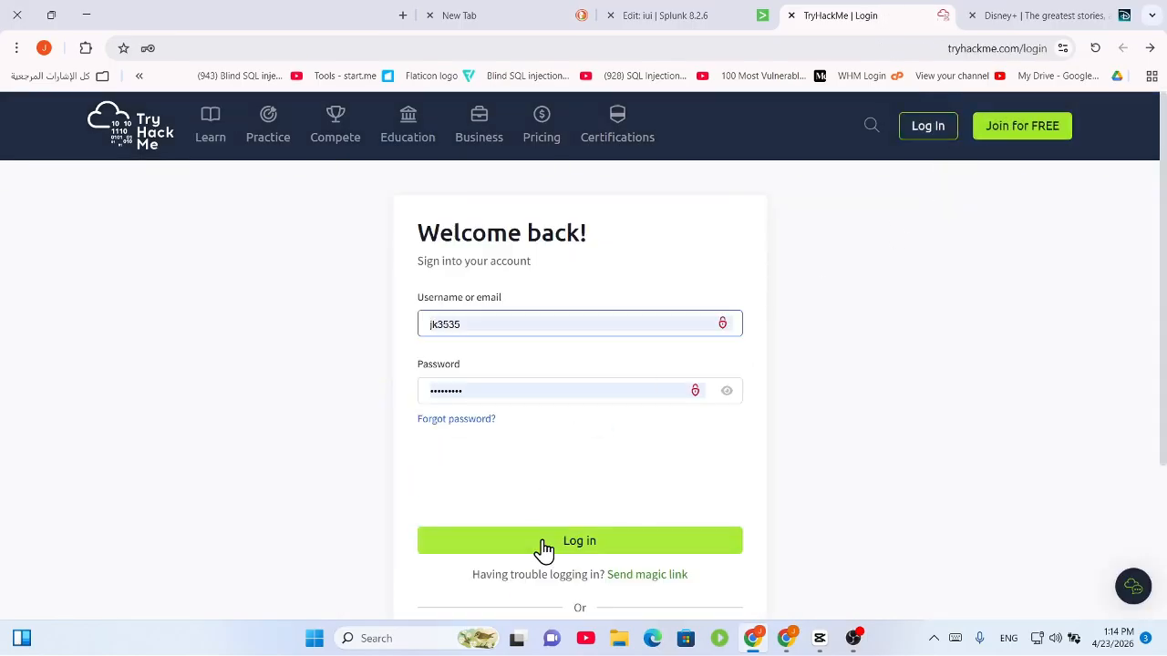
left_click(439, 478)
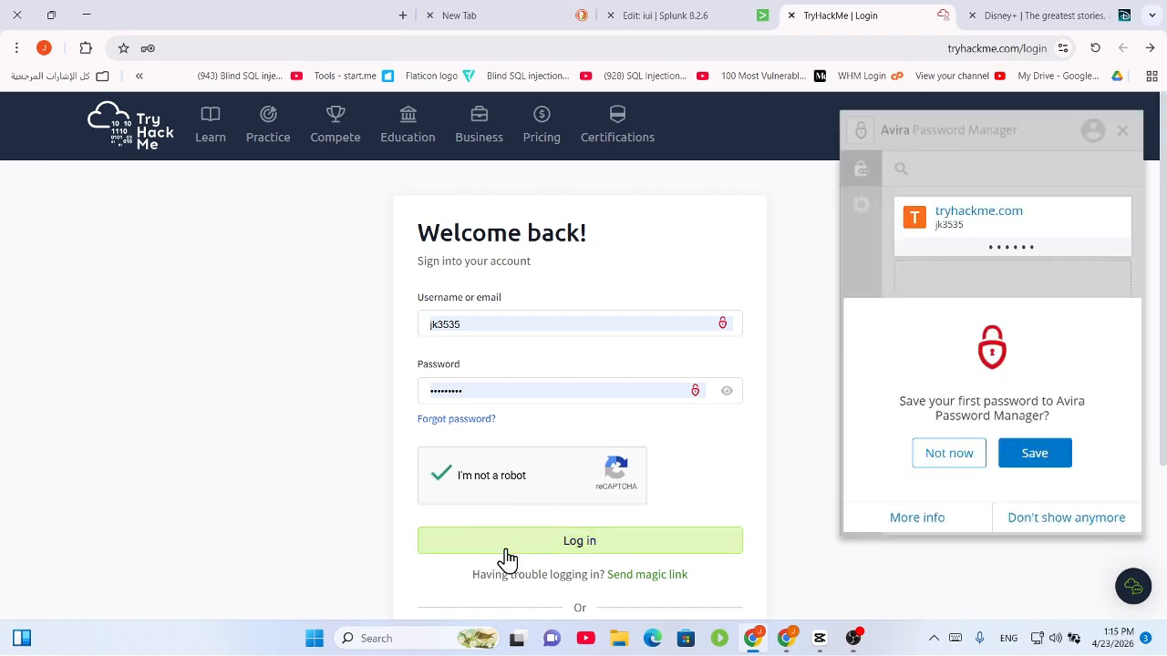
left_click(504, 547)
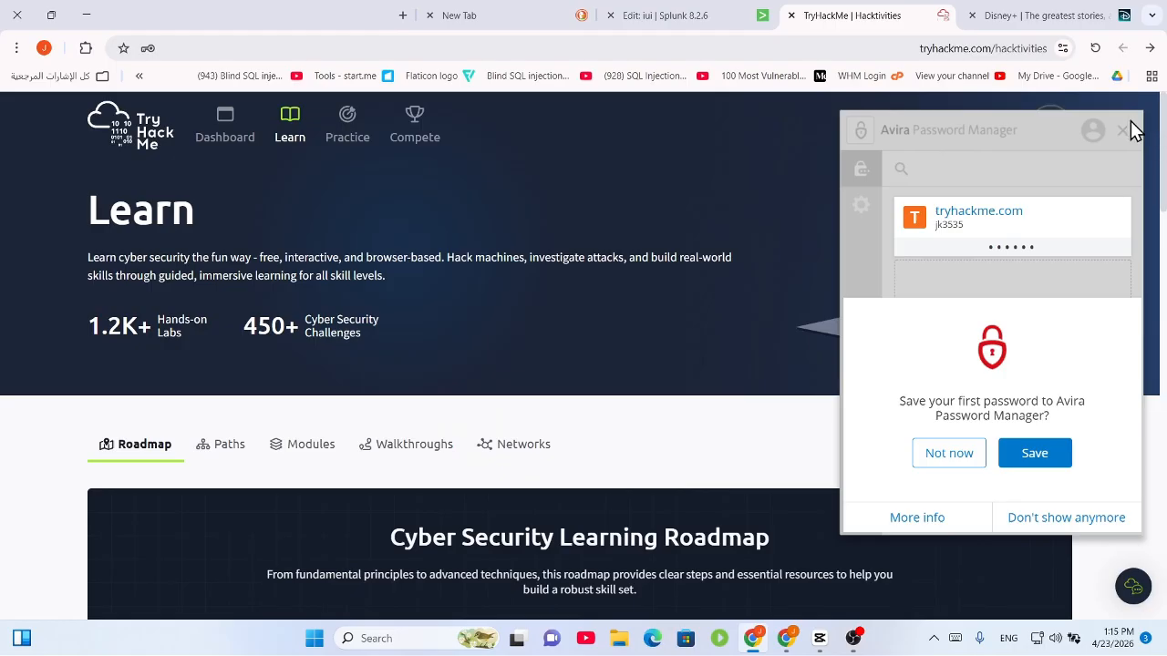
Open the Splunk: Dashboards and Reports room from the SOC Level 2 learning path
scroll(547, 447, "down", 15)
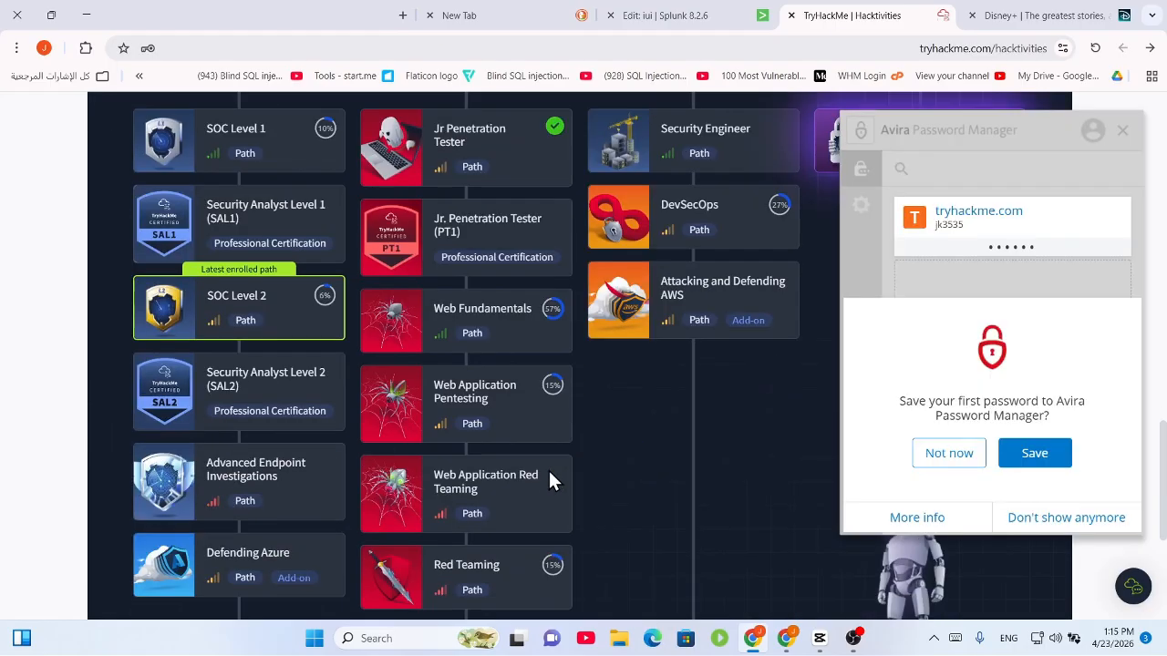
left_click(274, 321)
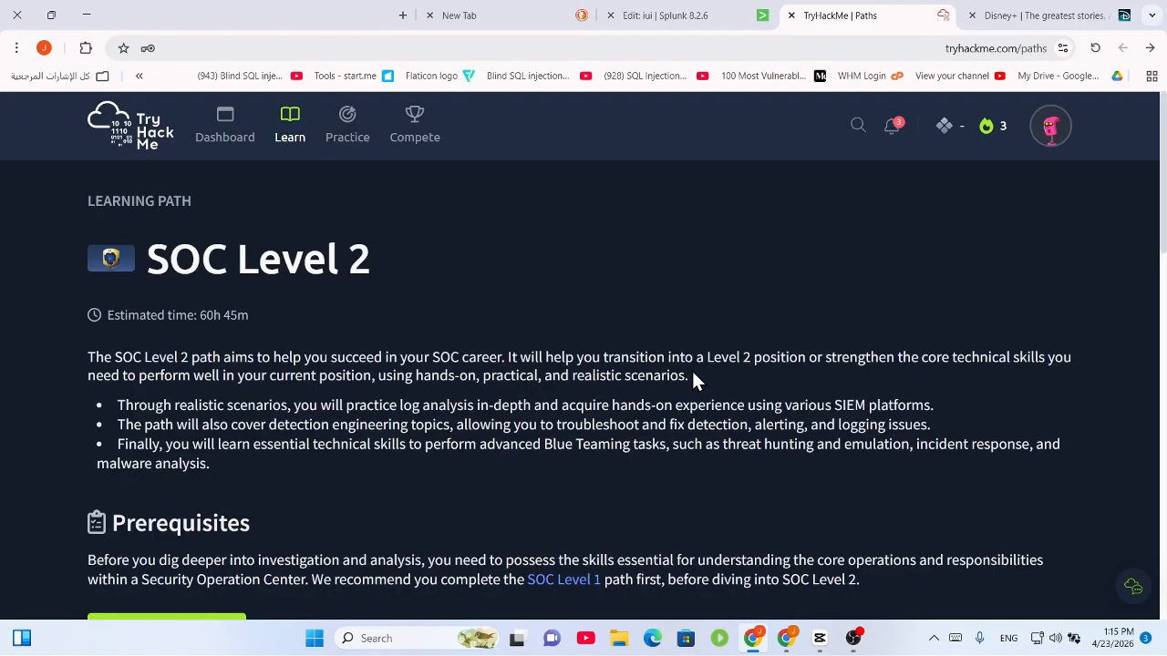
scroll(691, 368, "down", 3)
scroll(691, 410, "down", 10)
left_click(561, 203)
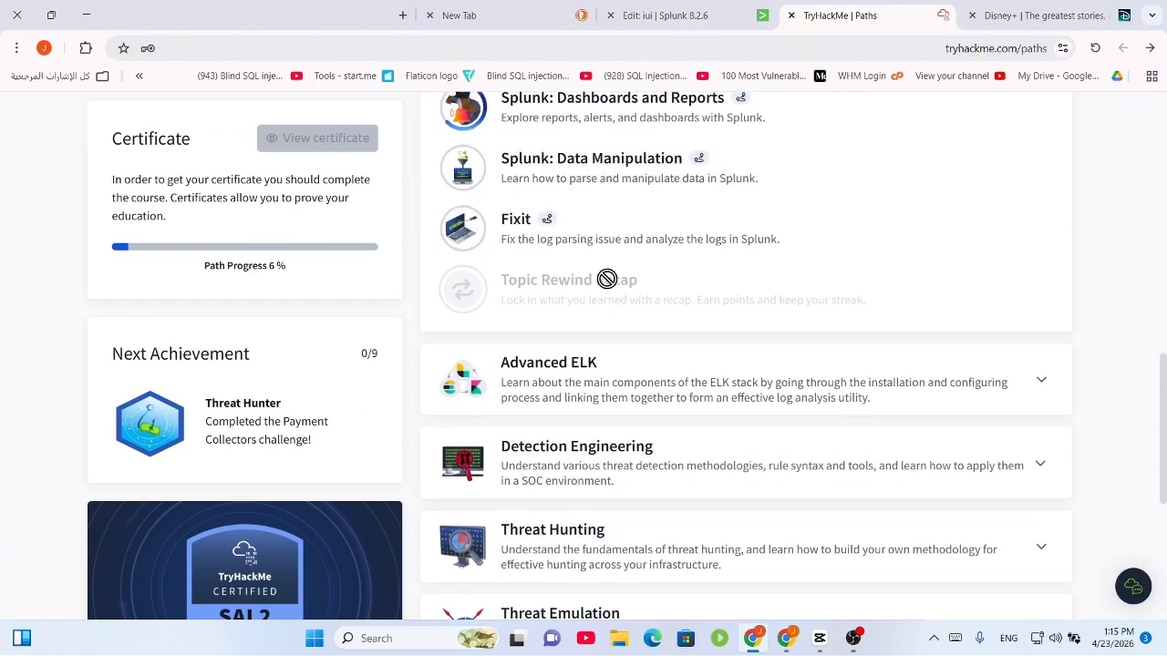
scroll(612, 259, "up", 1)
left_click(637, 262)
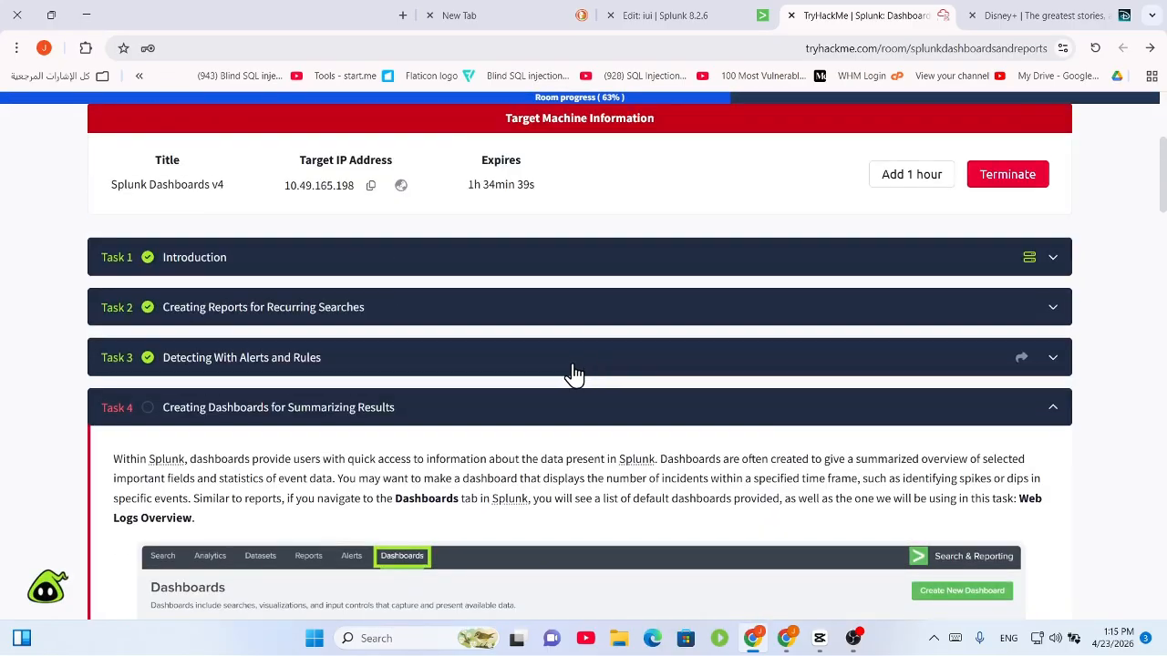
Review the unanswered Task 4 question on how often 172.16.0.1 received status_code 200 from /payments.html, noting the fields its table needs
left_click(507, 411)
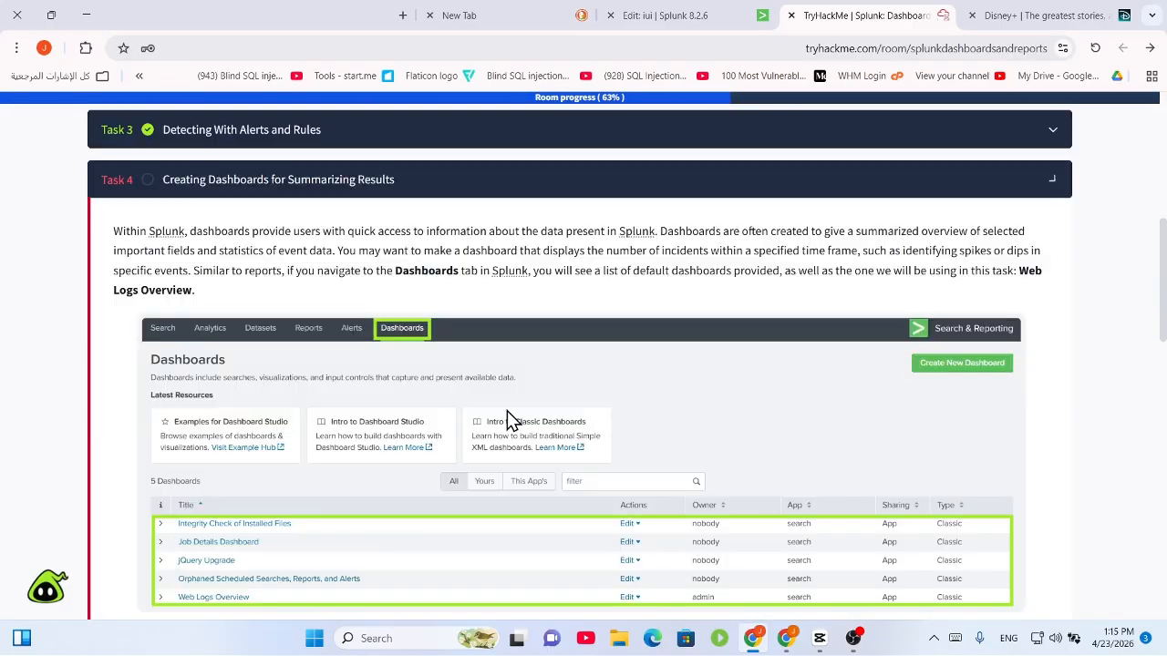
left_click(467, 319)
scroll(602, 339, "down", 10)
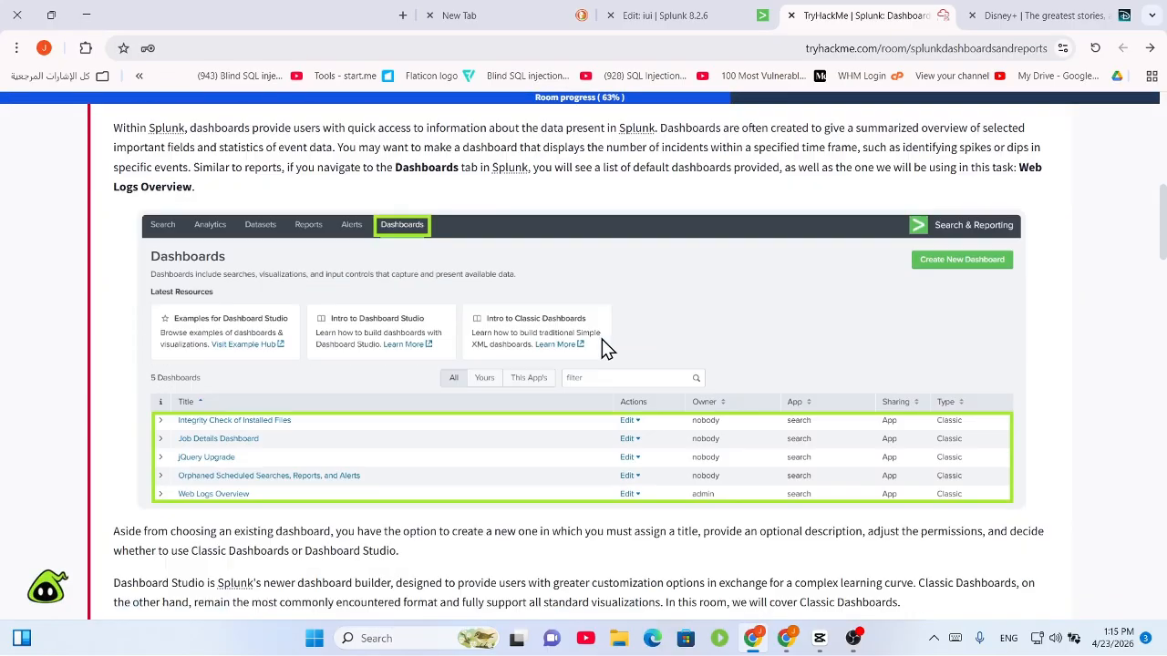
scroll(614, 366, "down", 10)
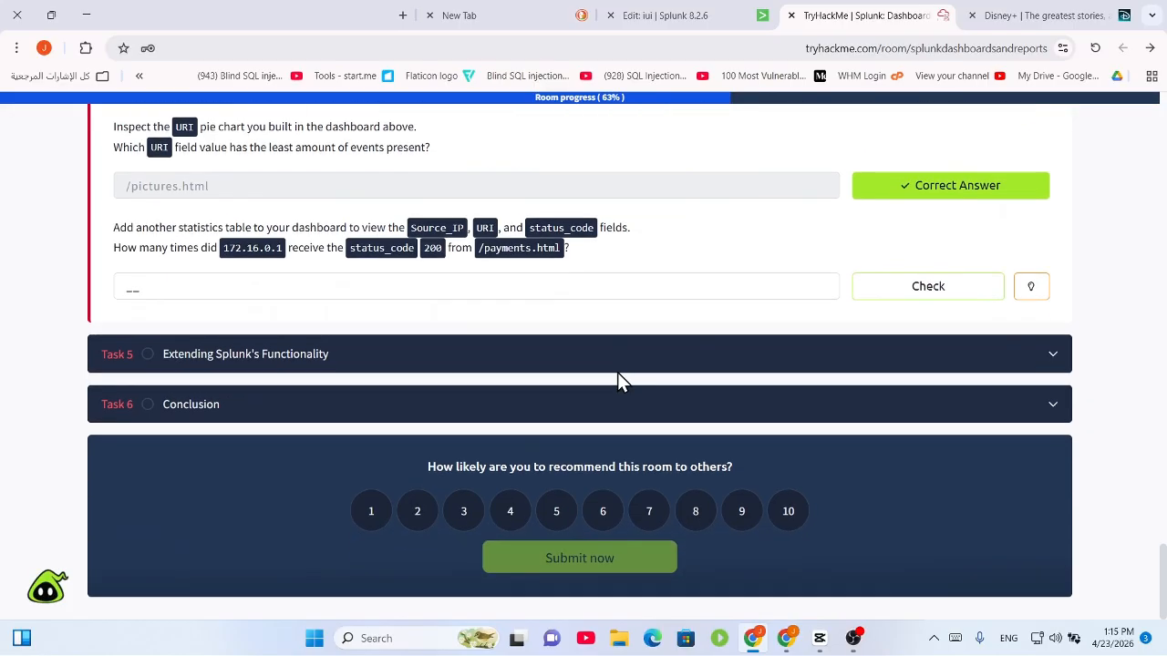
scroll(618, 374, "up", 1)
left_click(397, 358)
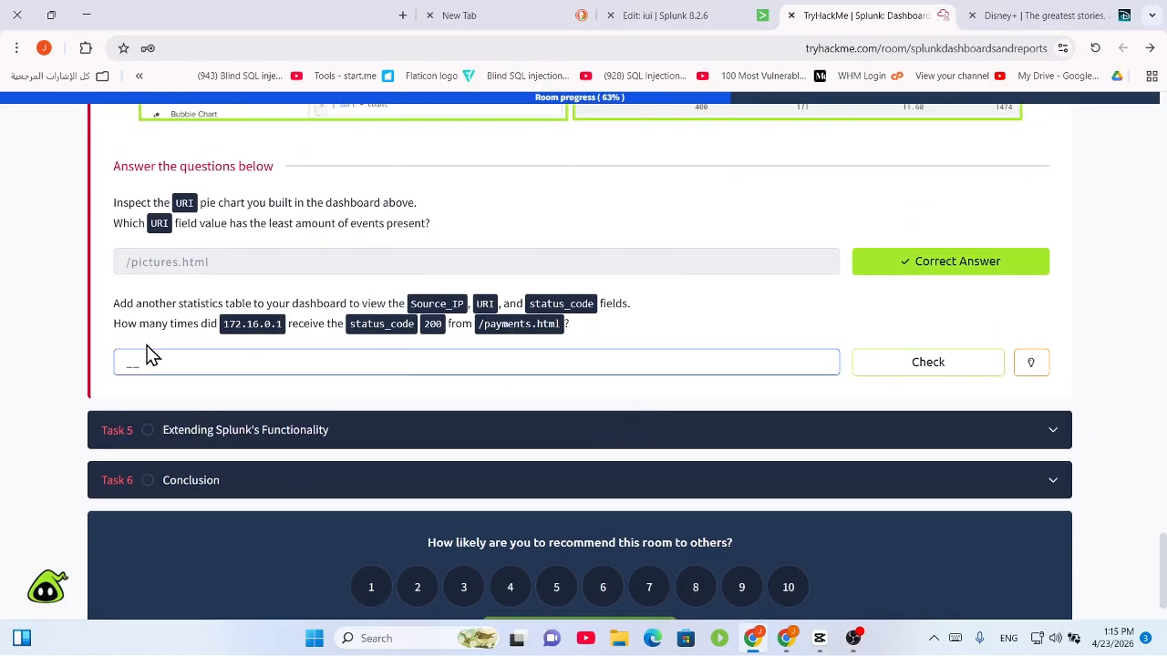
left_click_drag(218, 304, 259, 305)
left_click(279, 305)
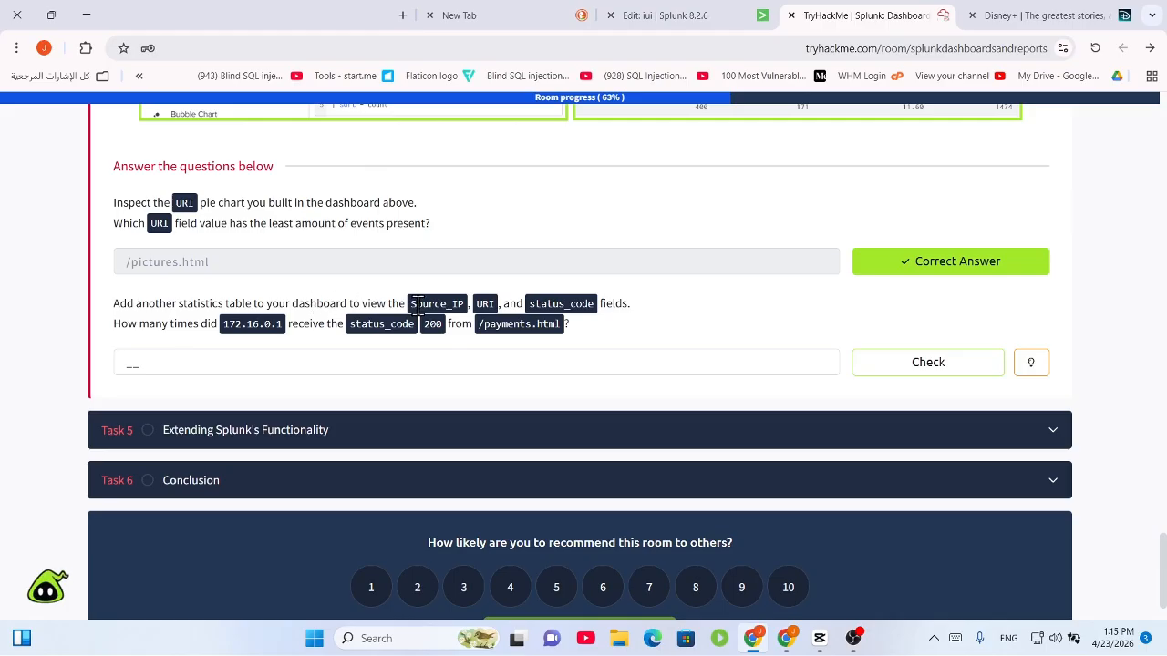
left_click_drag(410, 304, 454, 304)
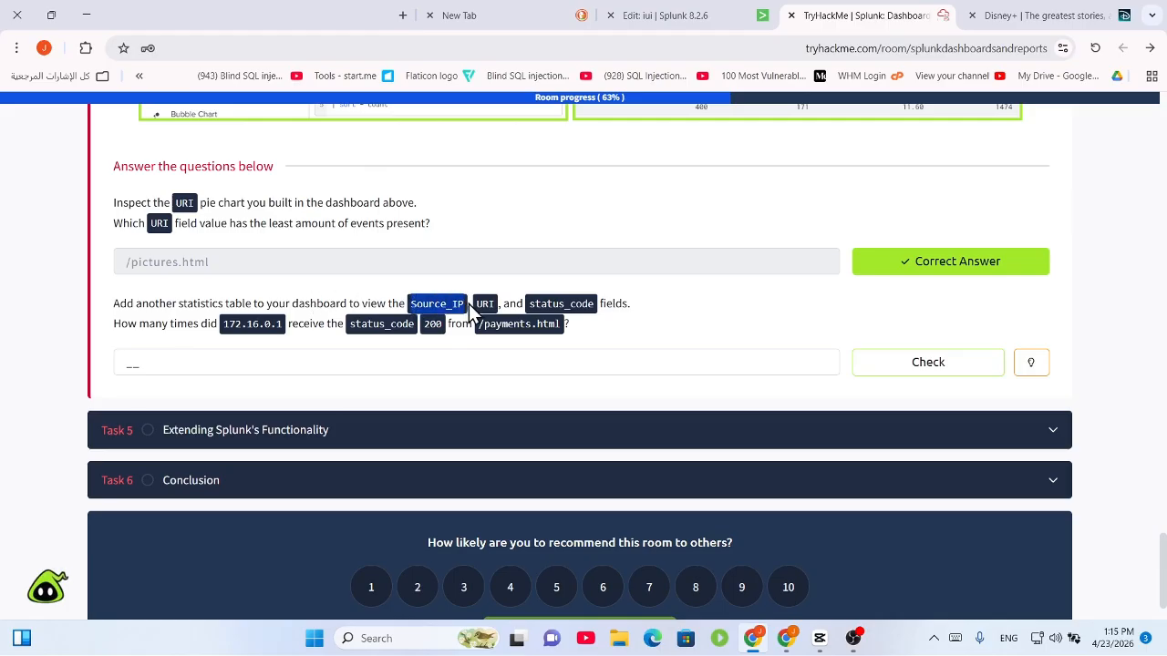
left_click_drag(546, 304, 599, 303)
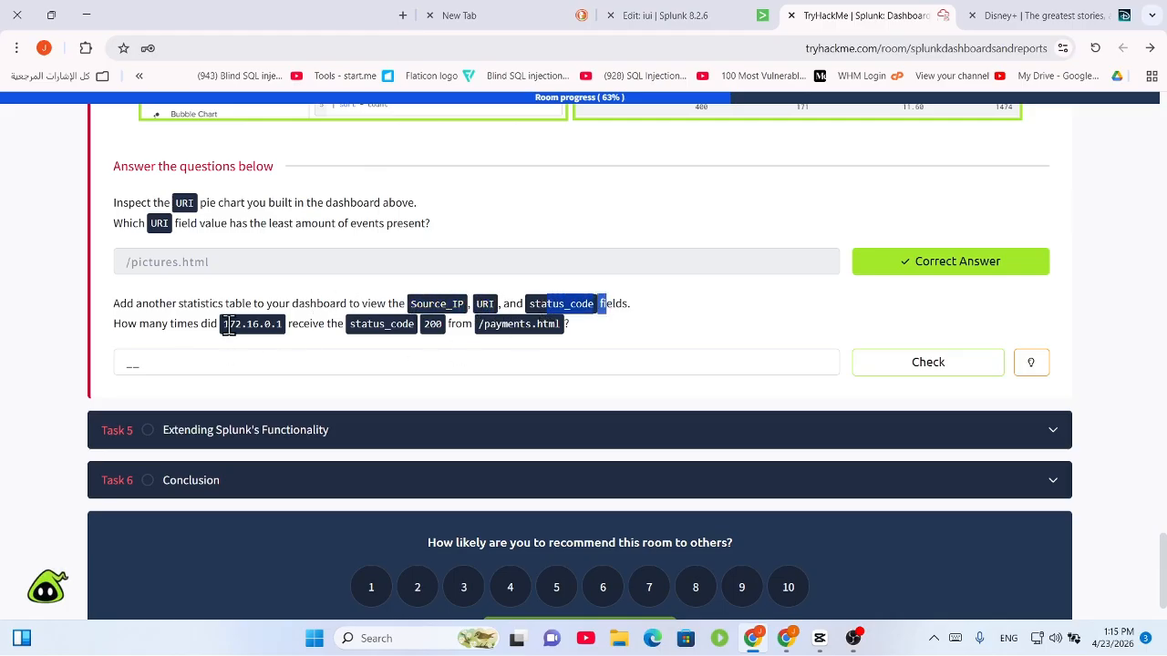
Re-read the unanswered question's IP address 172.16.0.1 and status_code 200, and check the dashboard being edited
left_click_drag(219, 327, 303, 317)
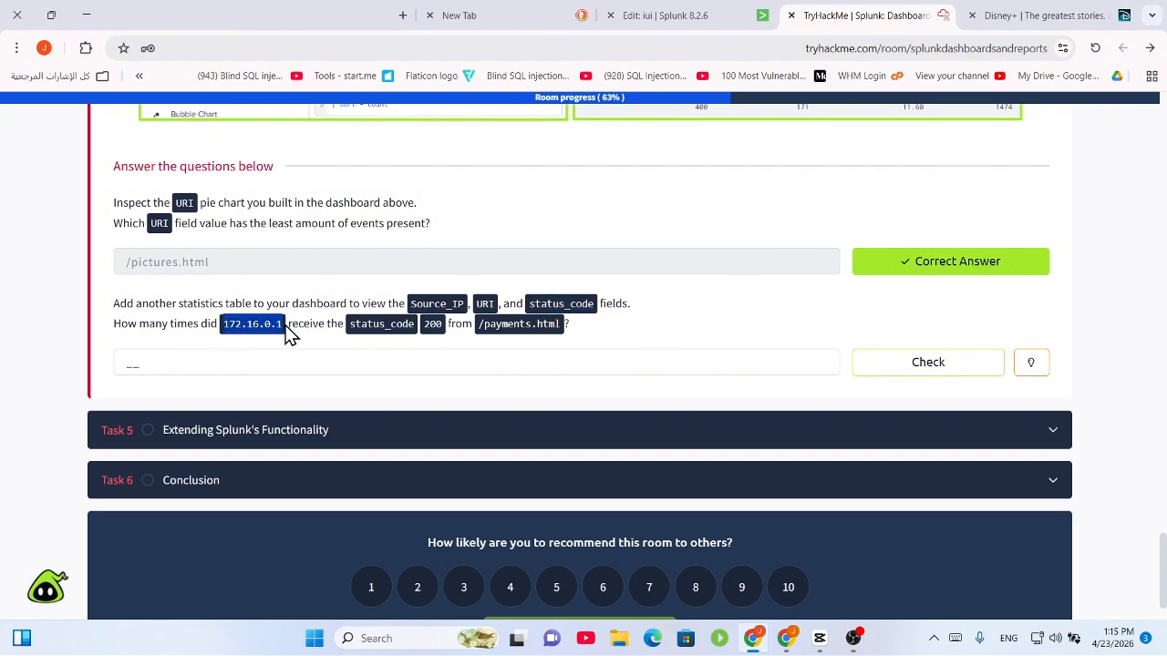
left_click(286, 340)
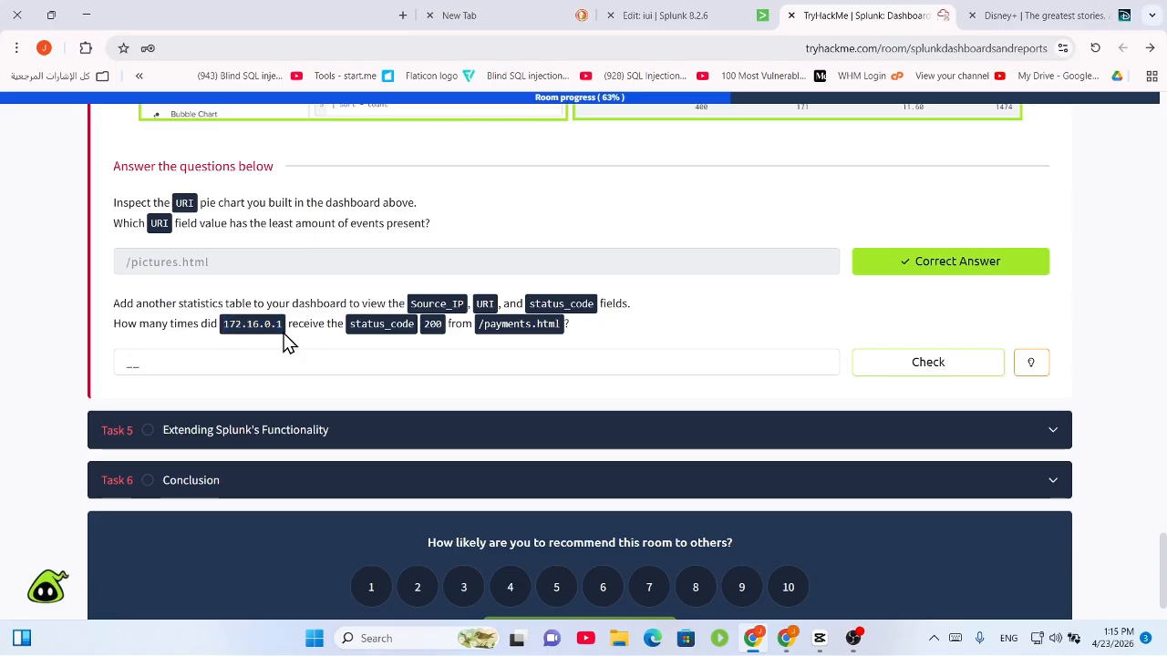
left_click_drag(282, 327, 261, 325)
left_click_drag(368, 330, 438, 329)
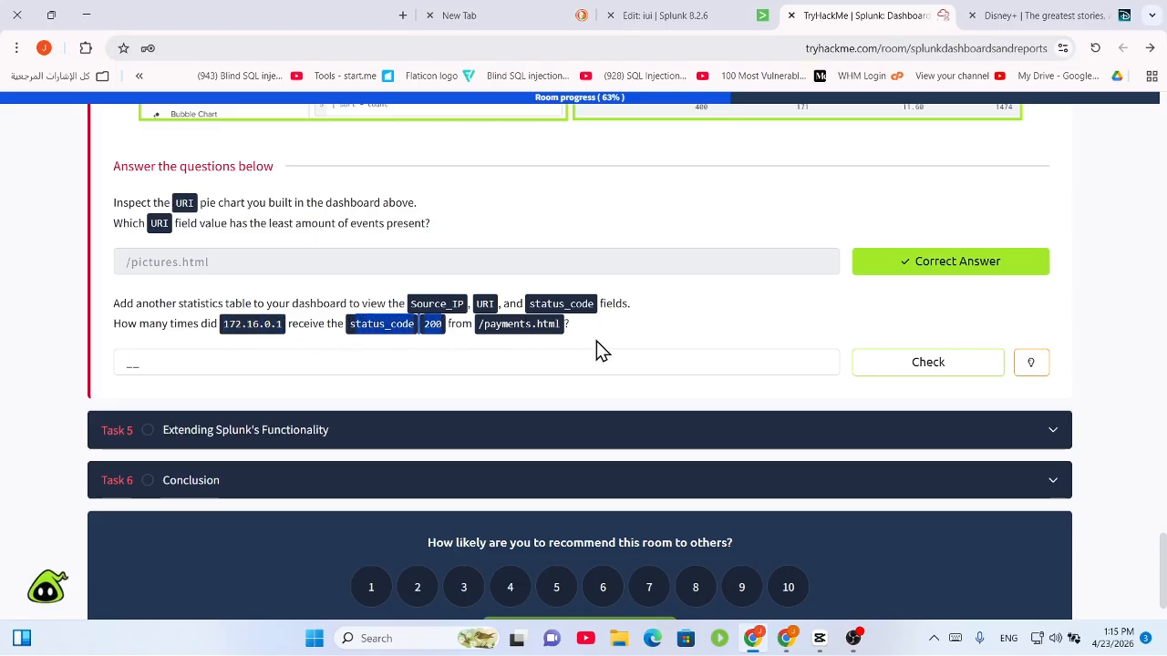
left_click(663, 15)
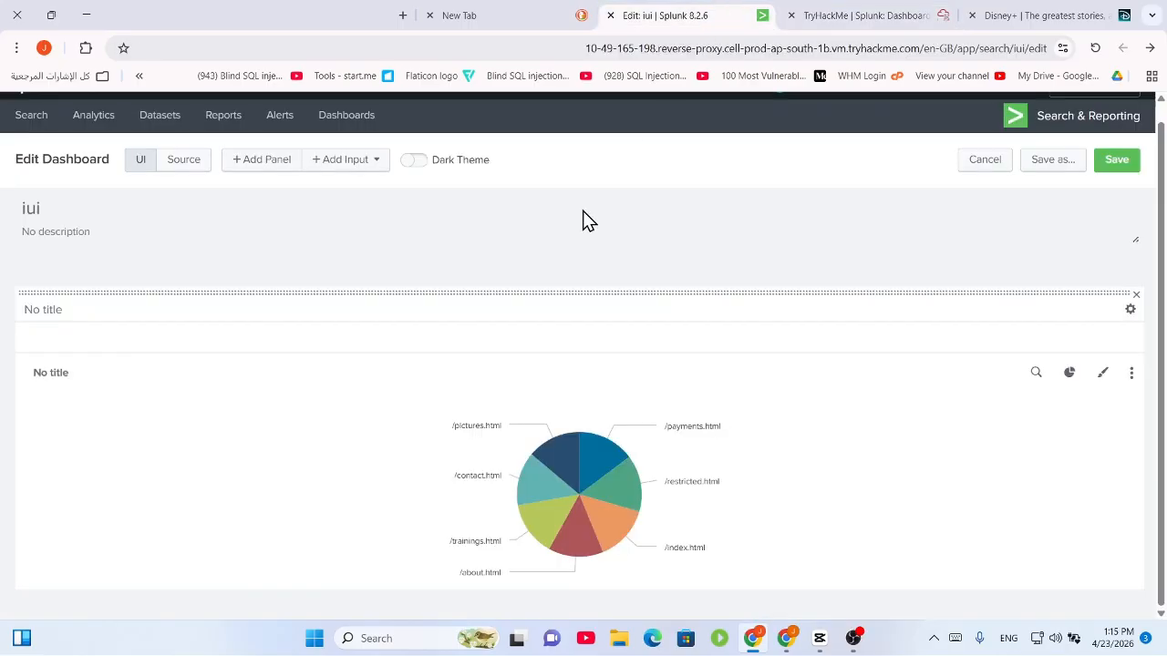
Examine Task 4's panel-building instructions and sample queries in the TryHackMe room for a search string to reuse
left_click(820, 15)
scroll(288, 365, "up", 20)
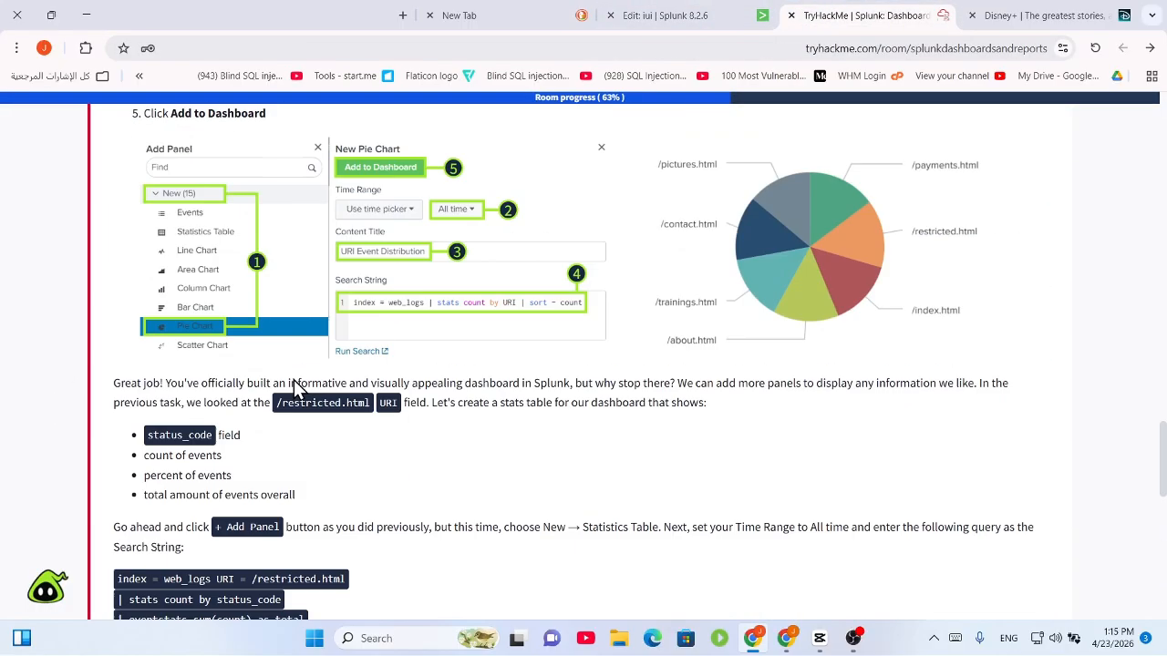
scroll(288, 360, "up", 9)
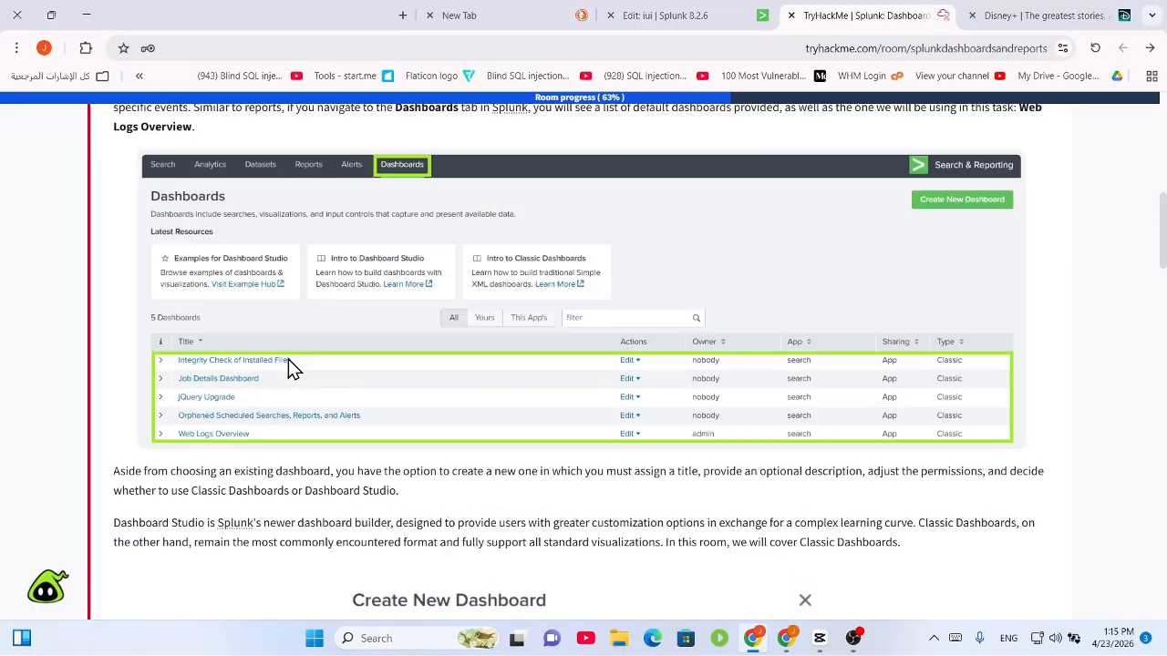
scroll(287, 356, "down", 12)
scroll(286, 359, "down", 12)
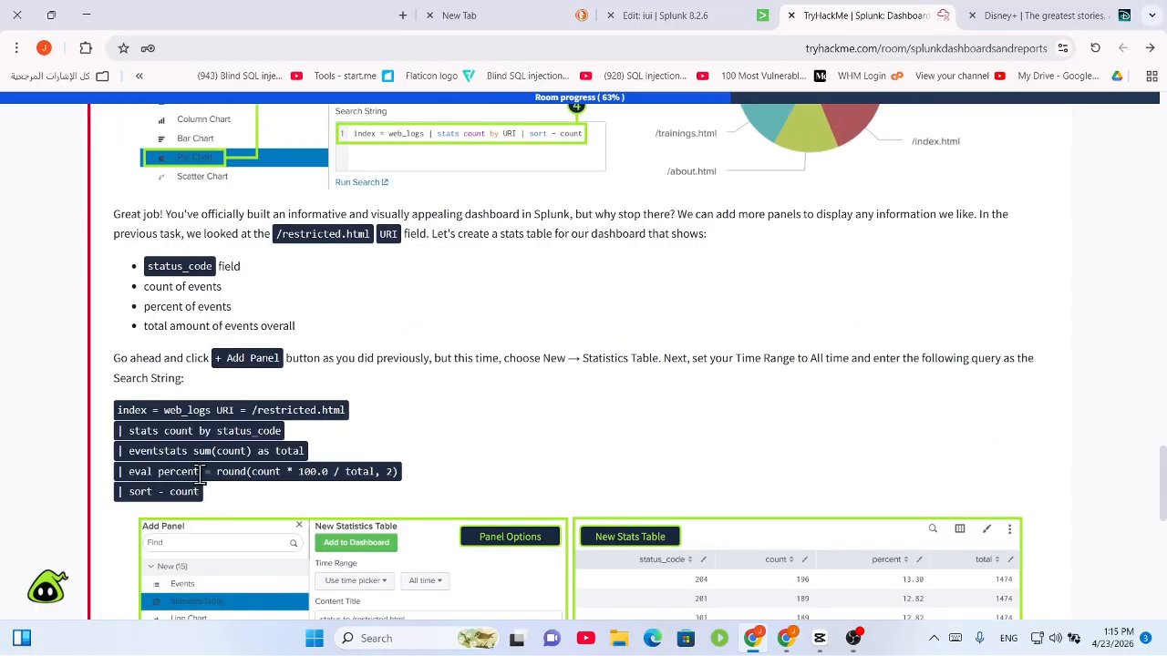
triple_click(199, 472)
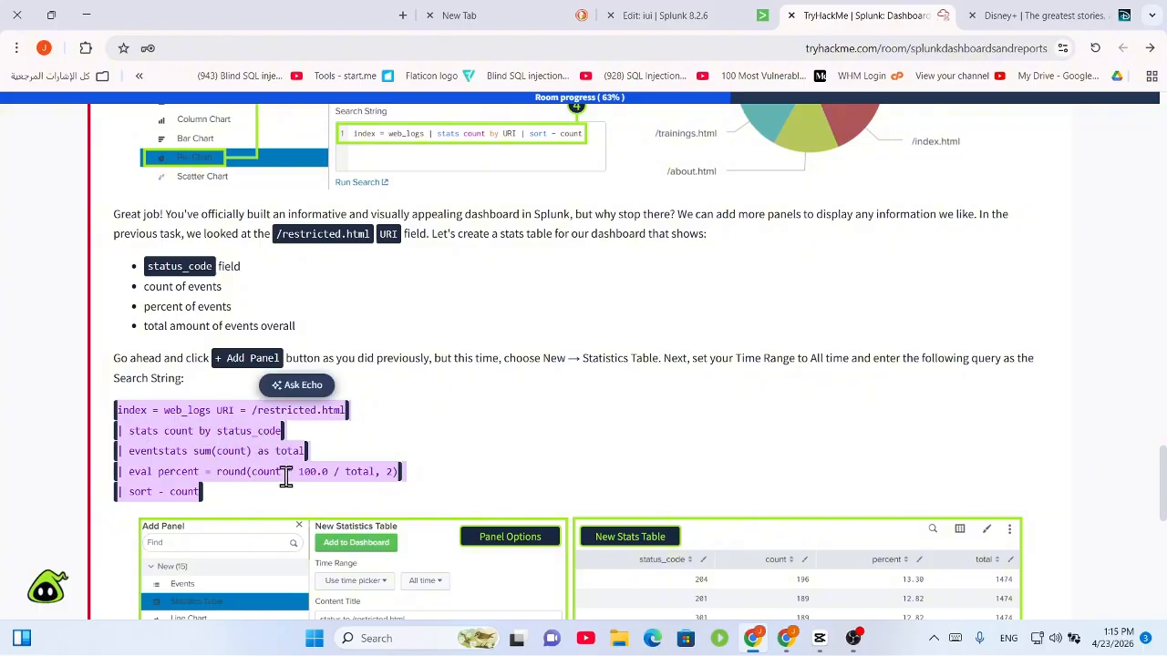
scroll(265, 474, "down", 5)
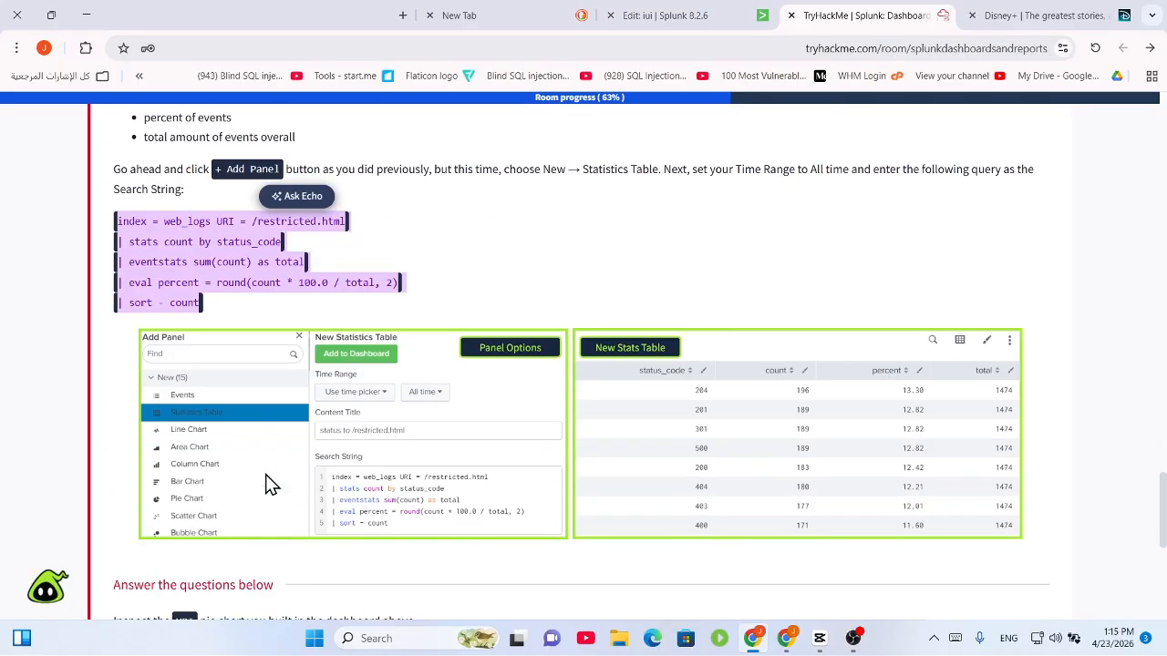
scroll(270, 468, "up", 7)
scroll(270, 467, "up", 15)
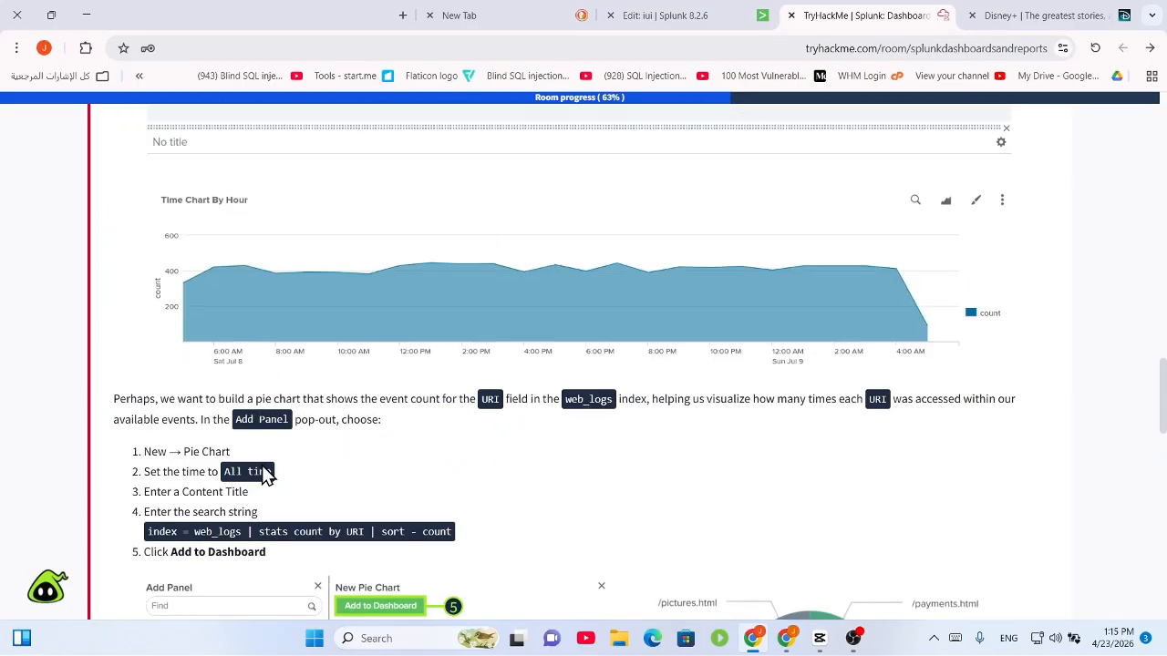
scroll(261, 480, "up", 10)
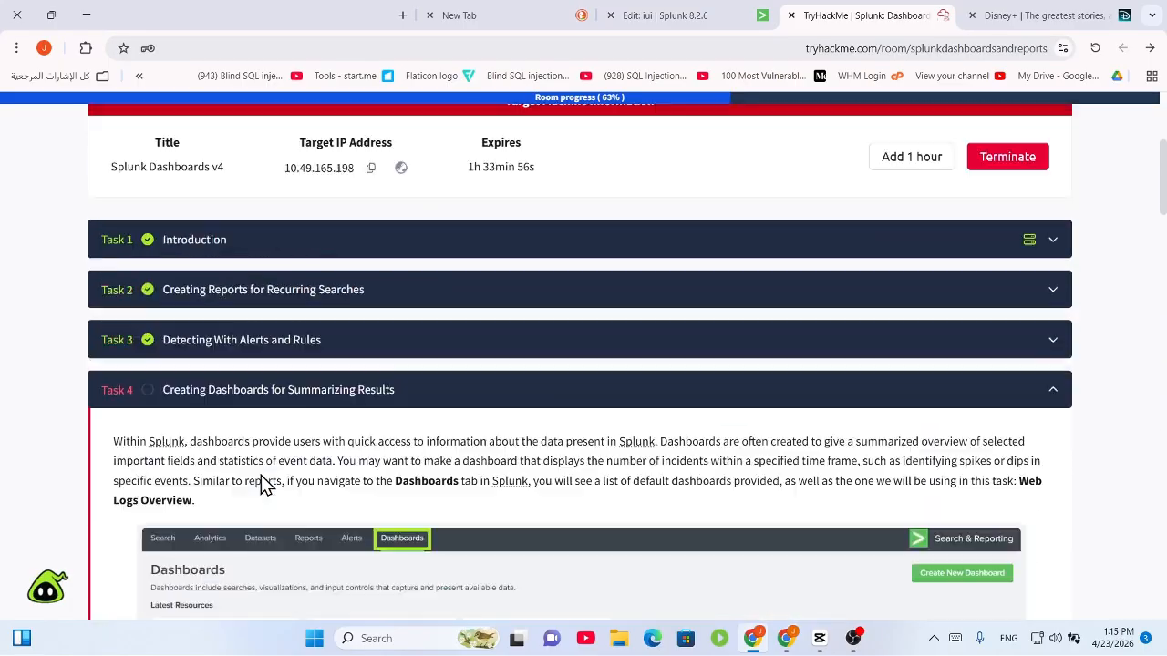
Copy the query line "index = web_logs URI = /payments.html status_code = 404" from Task 3 and return to the last Task 4 question
left_click(285, 421)
scroll(296, 491, "up", 5)
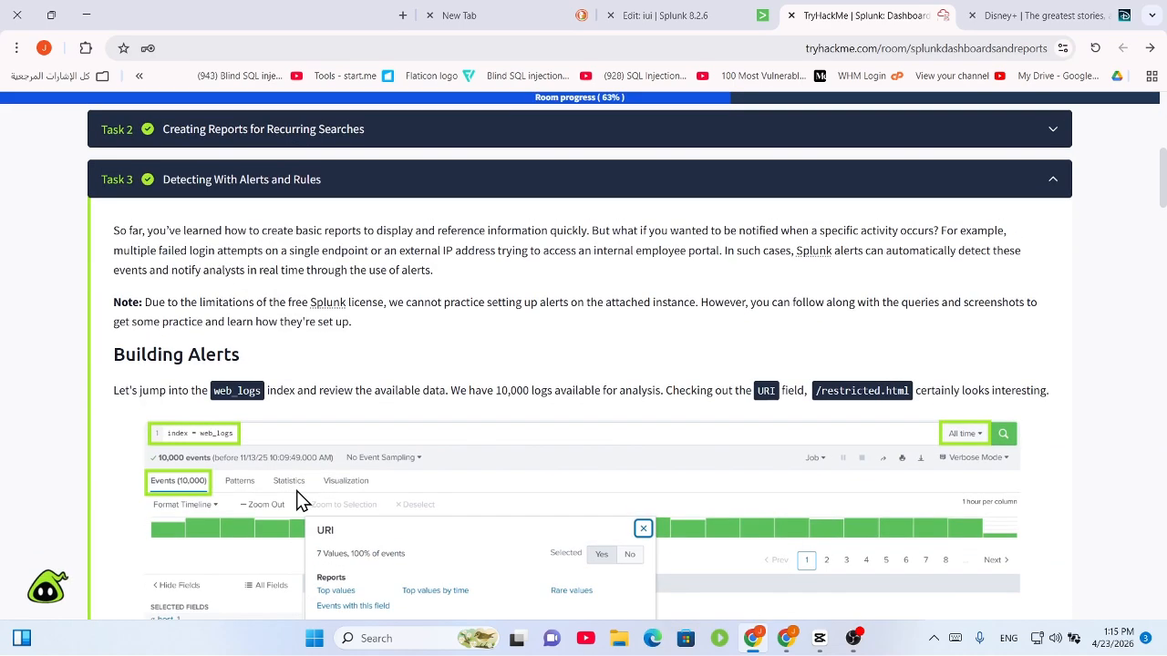
scroll(342, 514, "down", 20)
scroll(337, 516, "down", 1)
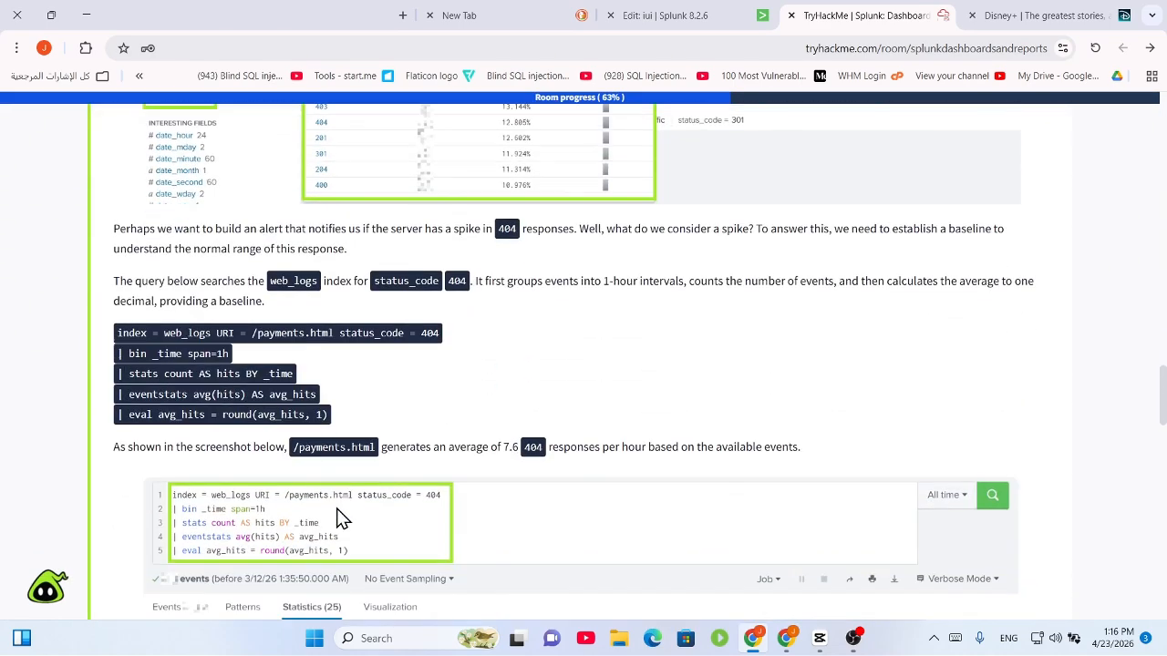
left_click_drag(350, 421, 220, 388)
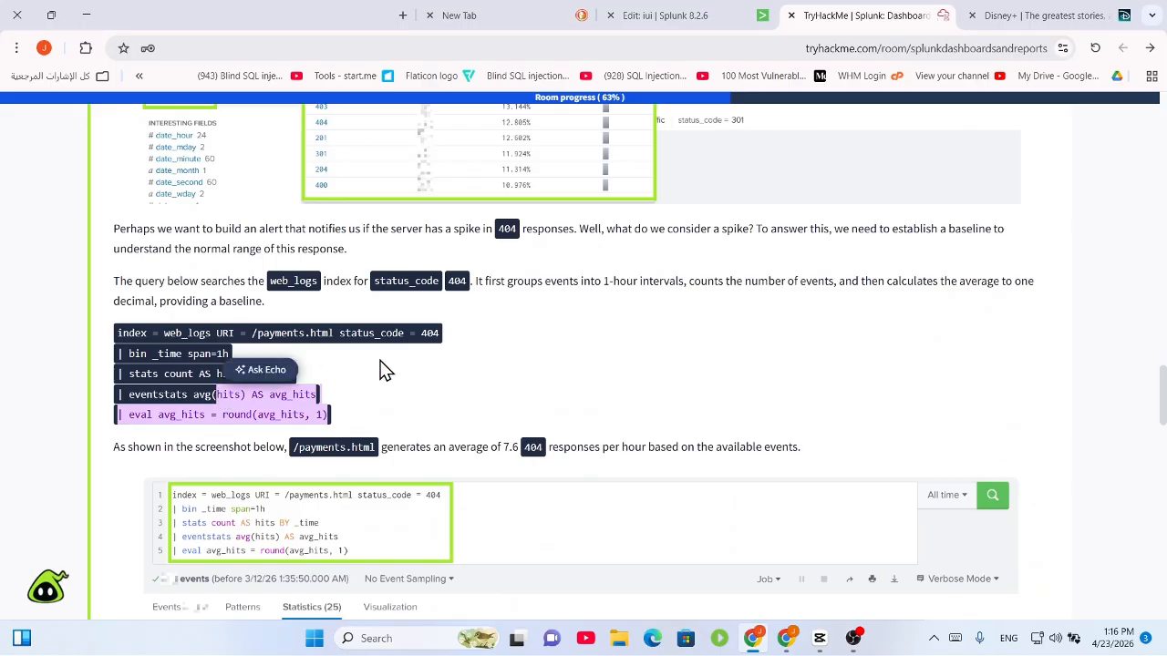
left_click_drag(442, 334, 111, 331)
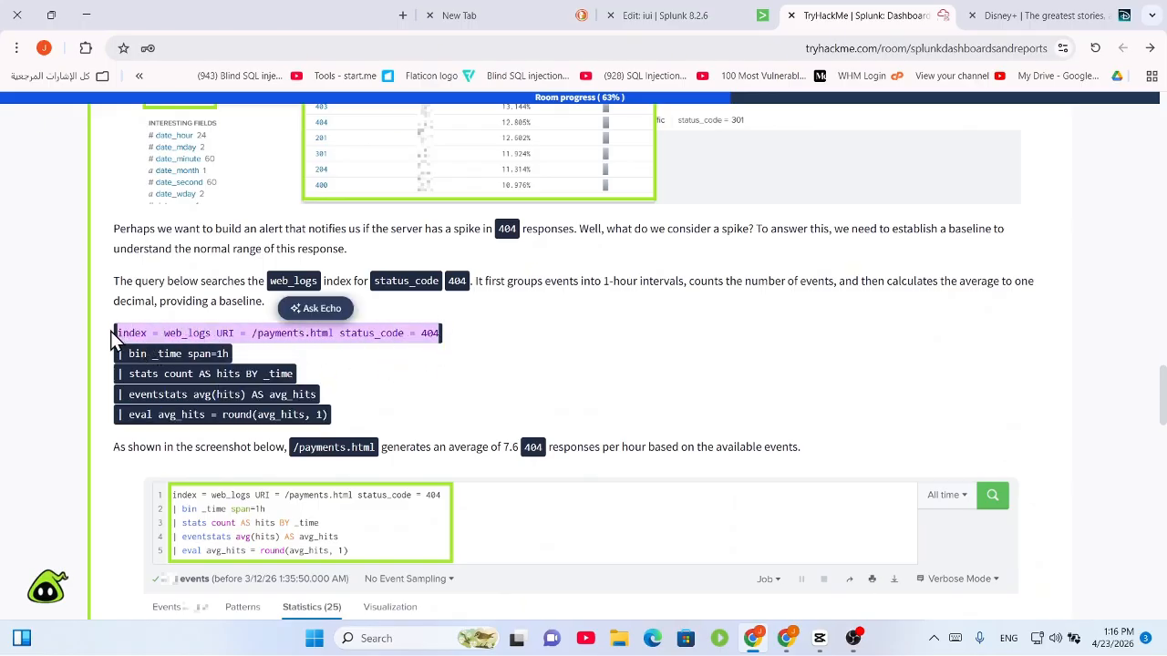
right_click(174, 346)
left_click(205, 351)
scroll(396, 467, "down", 15)
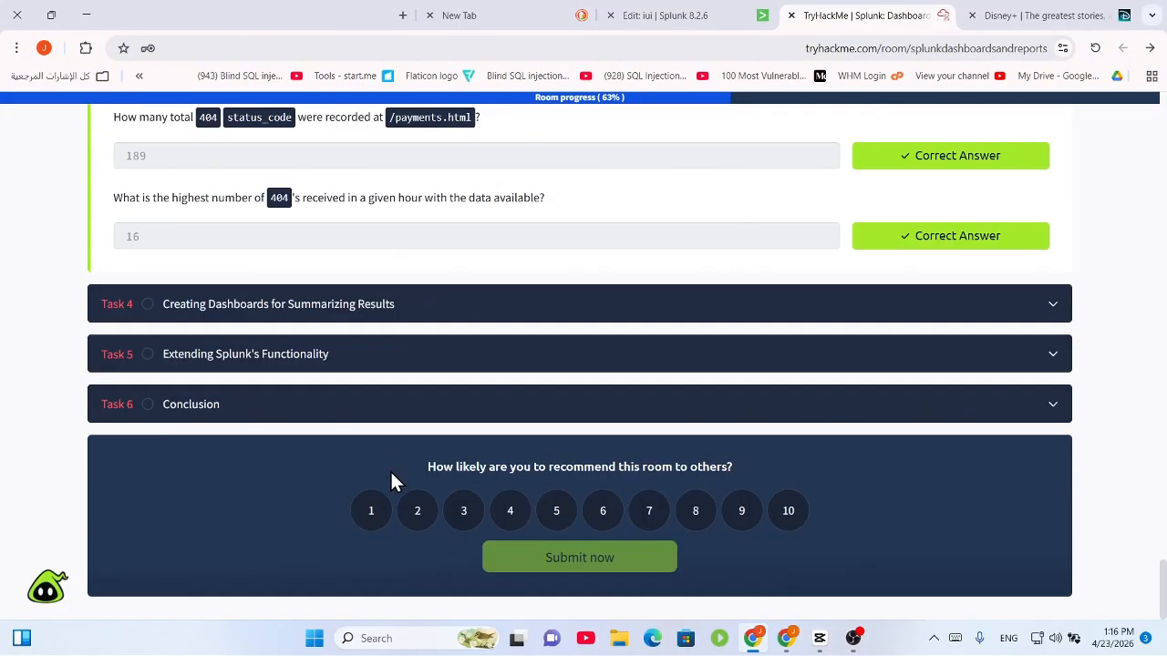
left_click(309, 303)
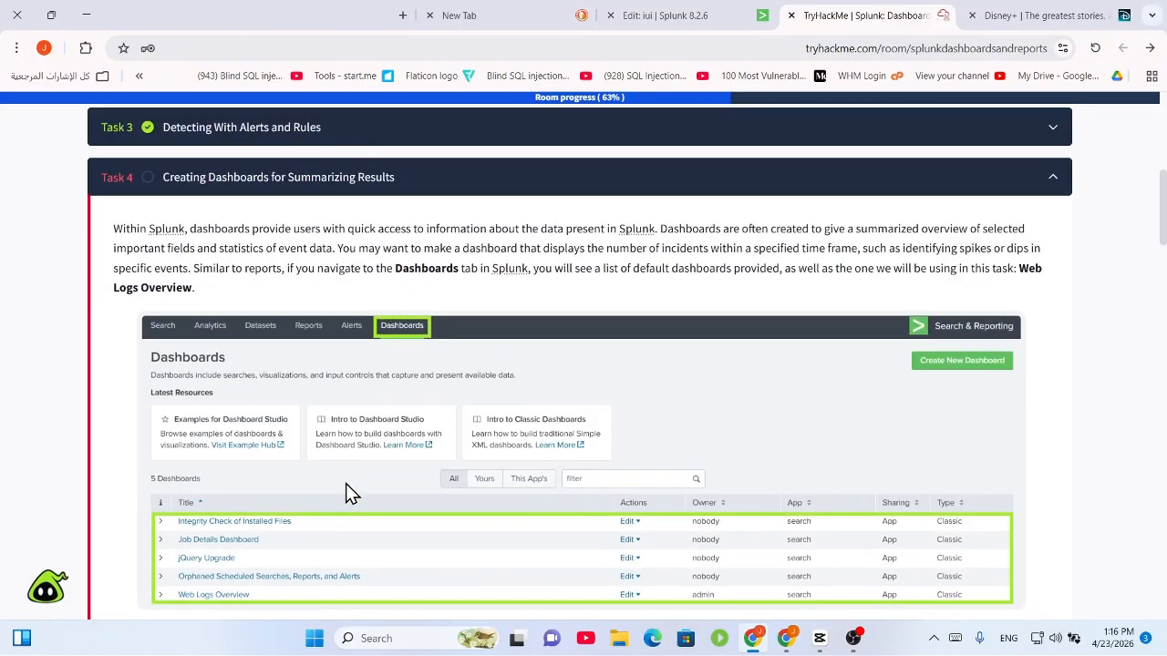
scroll(345, 484, "down", 15)
scroll(422, 504, "down", 15)
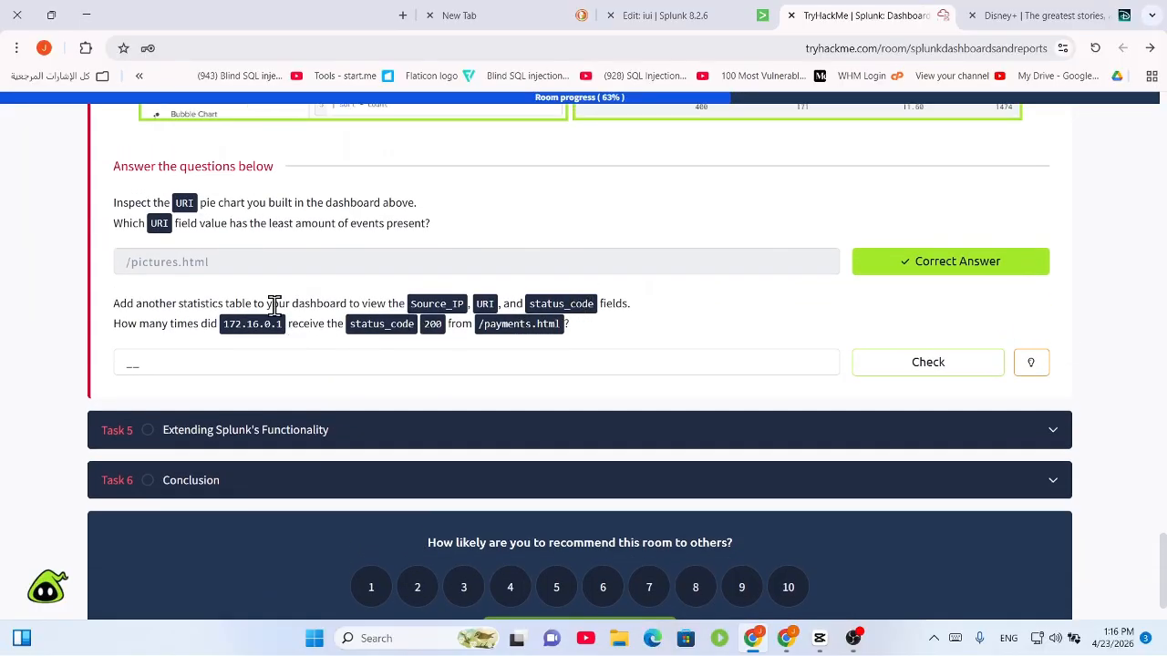
Start a new Bar Chart panel in the Splunk dashboard and paste the copied /payments.html query as its search string
left_click(672, 13)
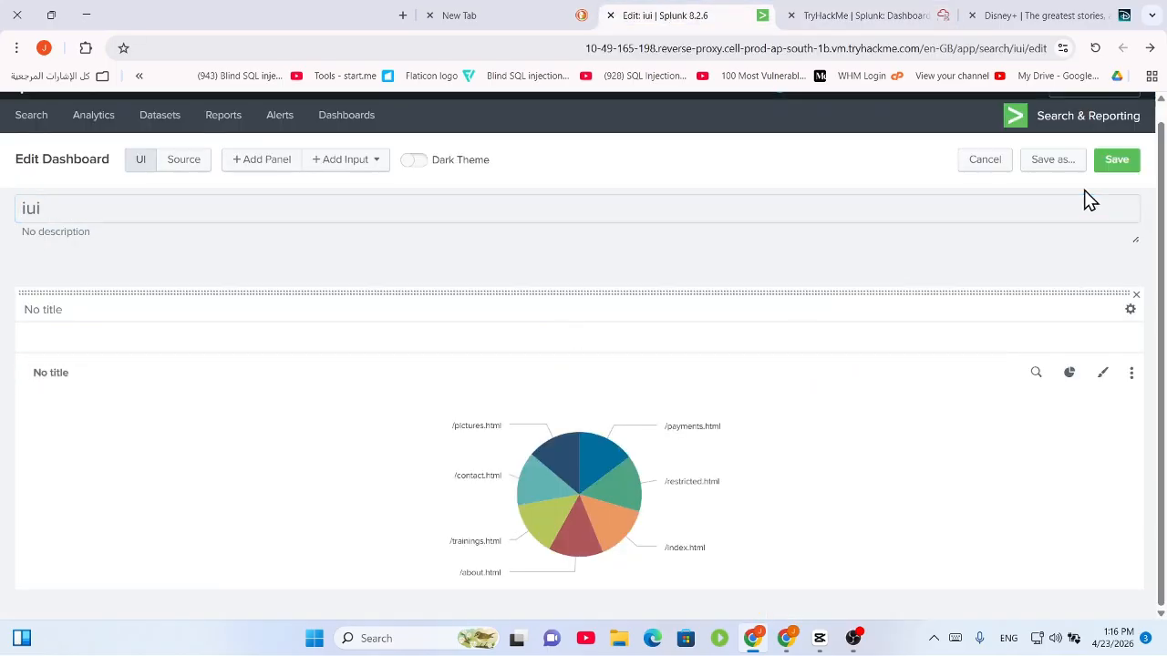
scroll(434, 184, "up", 1)
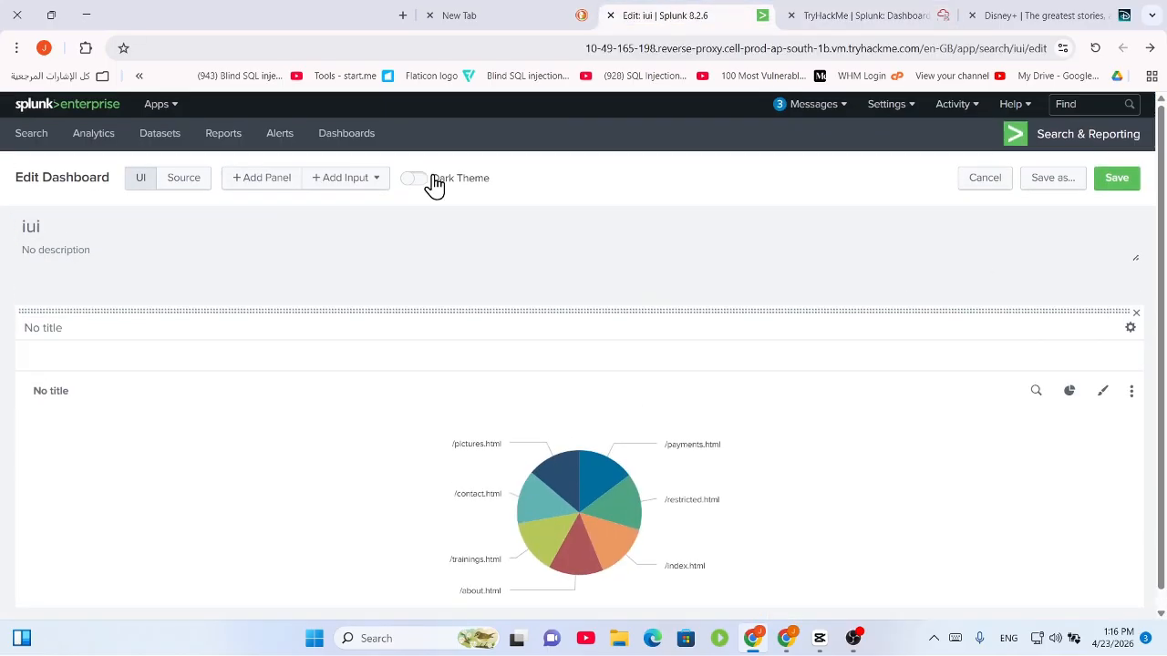
left_click(264, 179)
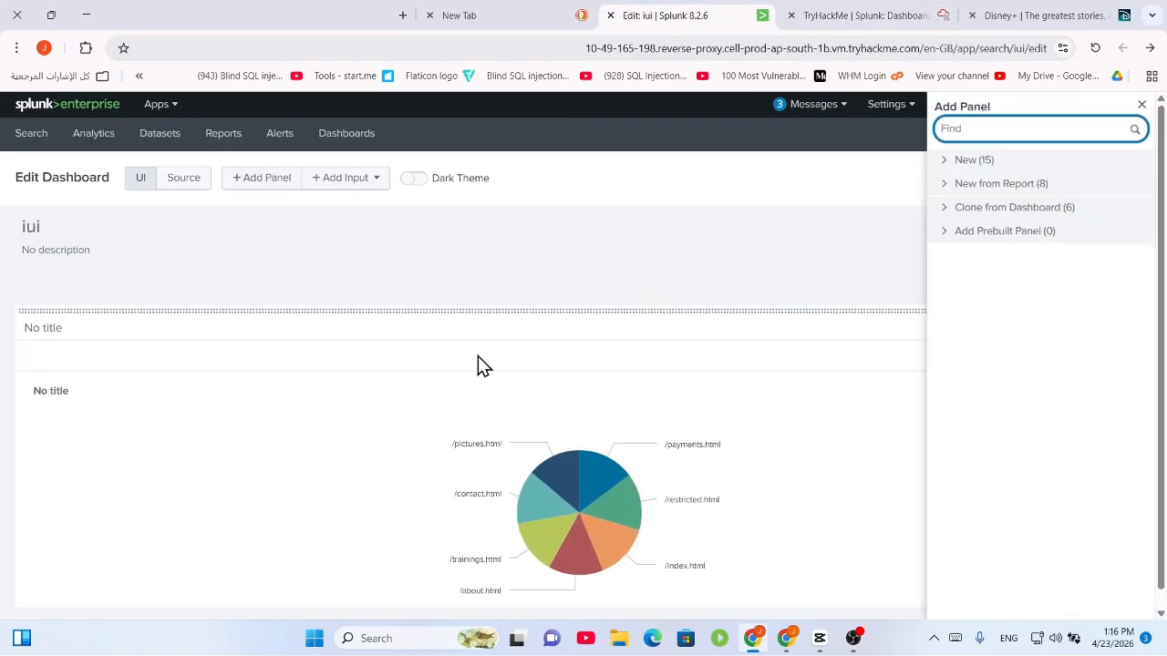
left_click(1005, 166)
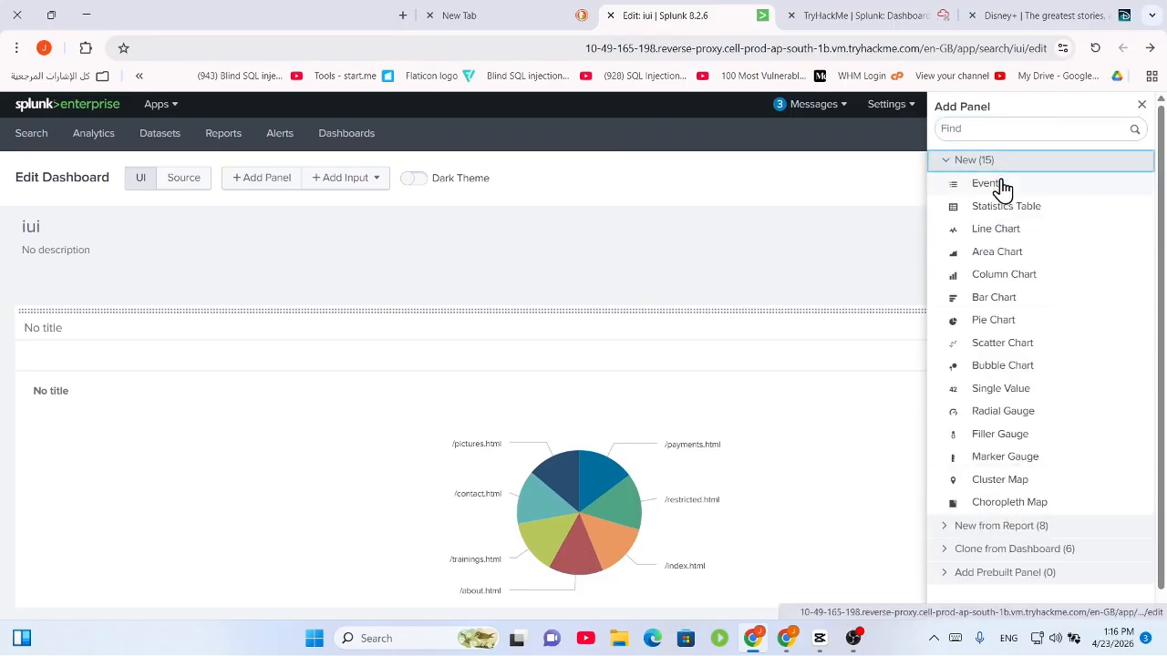
left_click(999, 304)
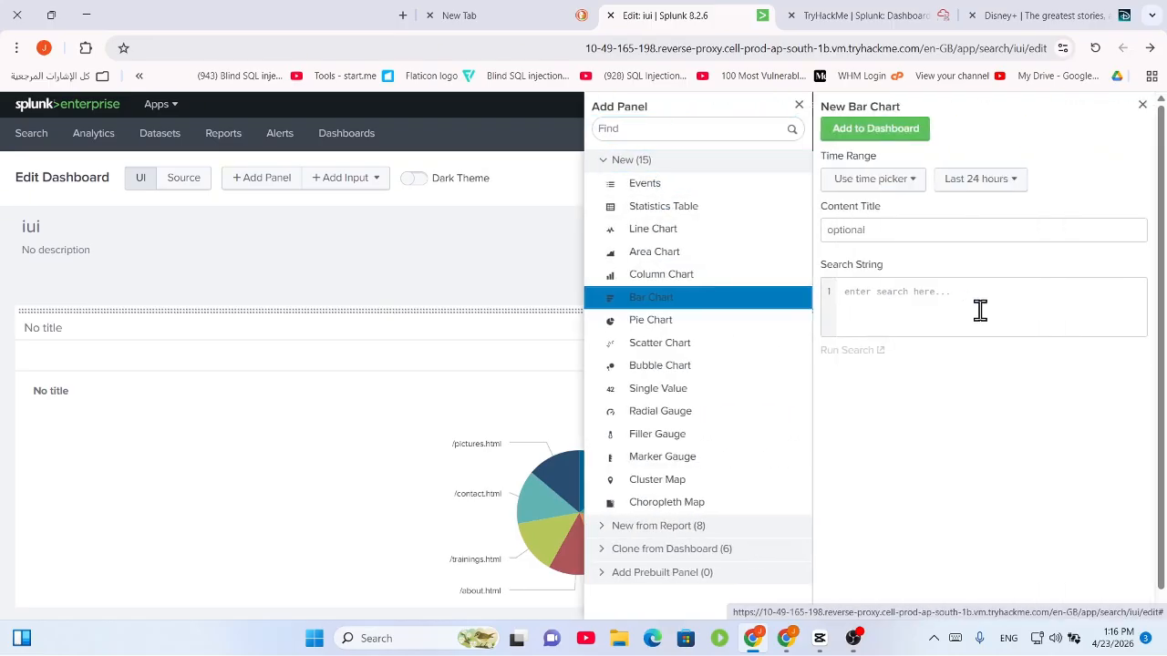
left_click(888, 294)
right_click(893, 325)
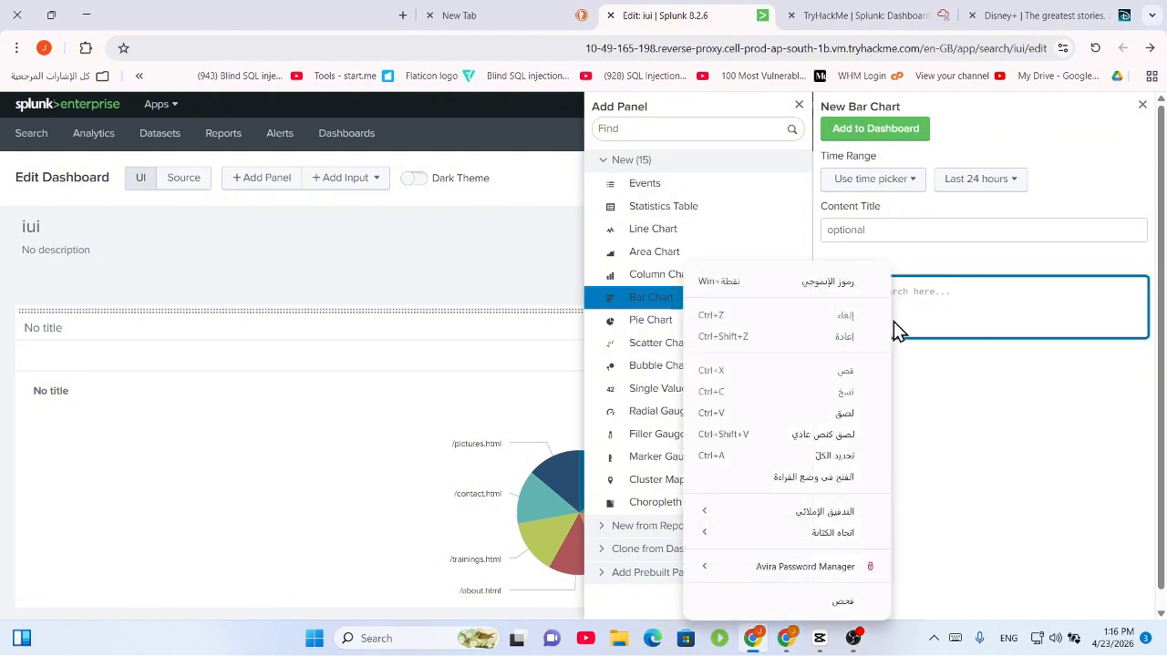
left_click(847, 412)
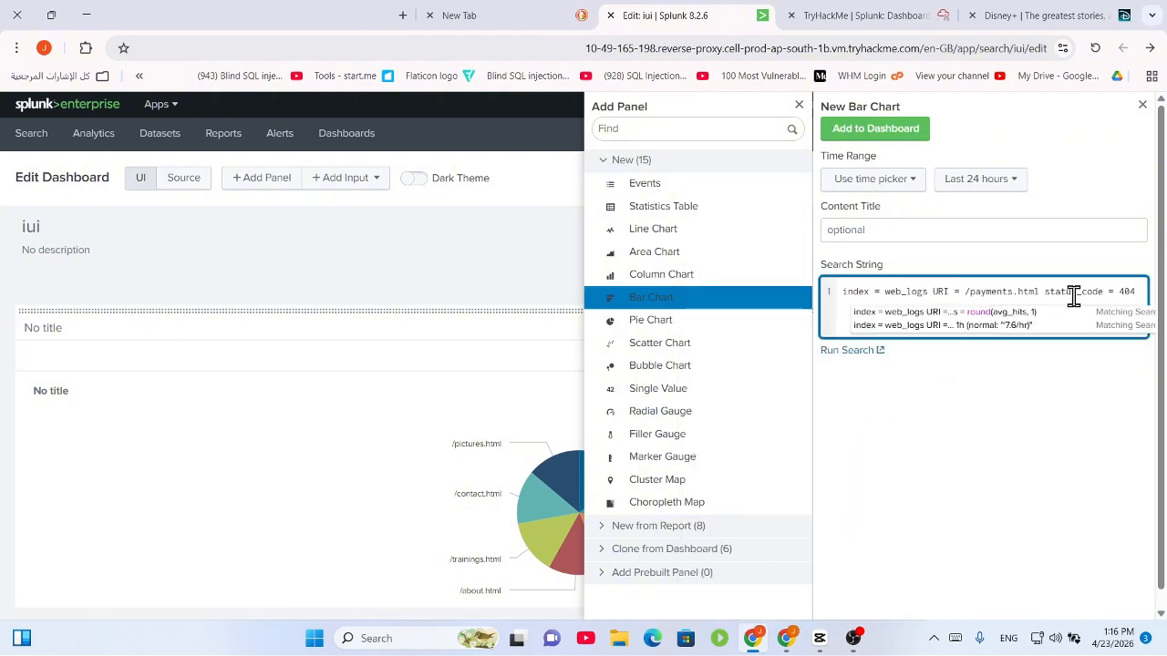
Check the question again and set the status_code in the new panel's search string to 200
left_click(857, 15)
scroll(501, 333, "up", 3)
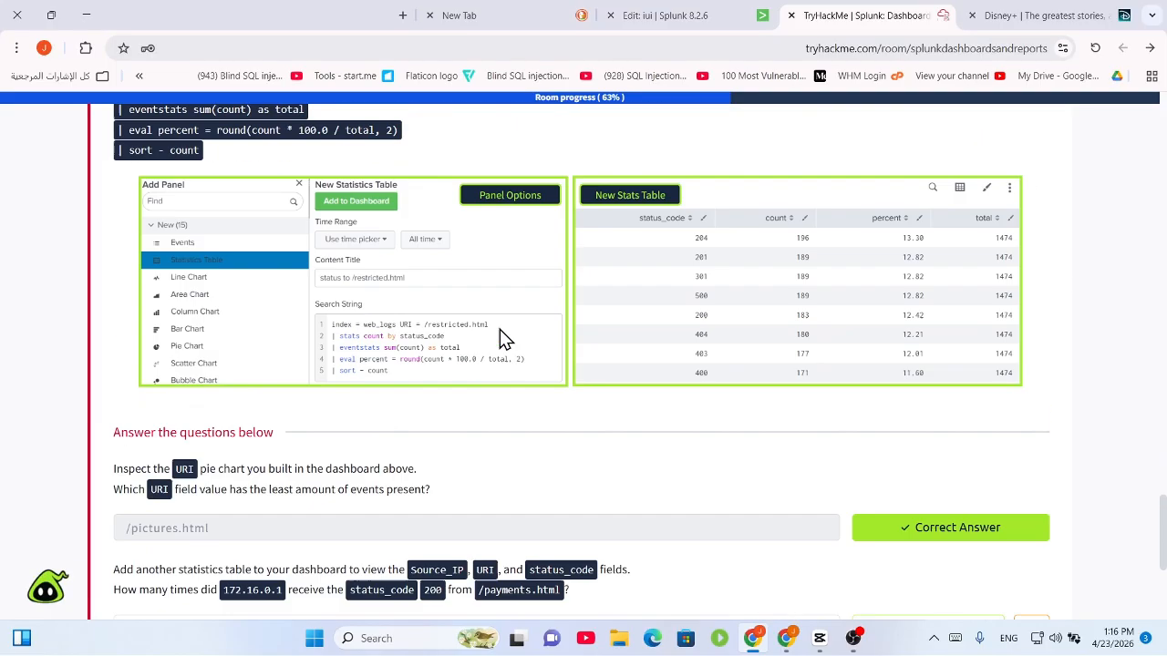
scroll(500, 329, "down", 5)
left_click(661, 16)
key("BackSpace")
key("BackSpace")
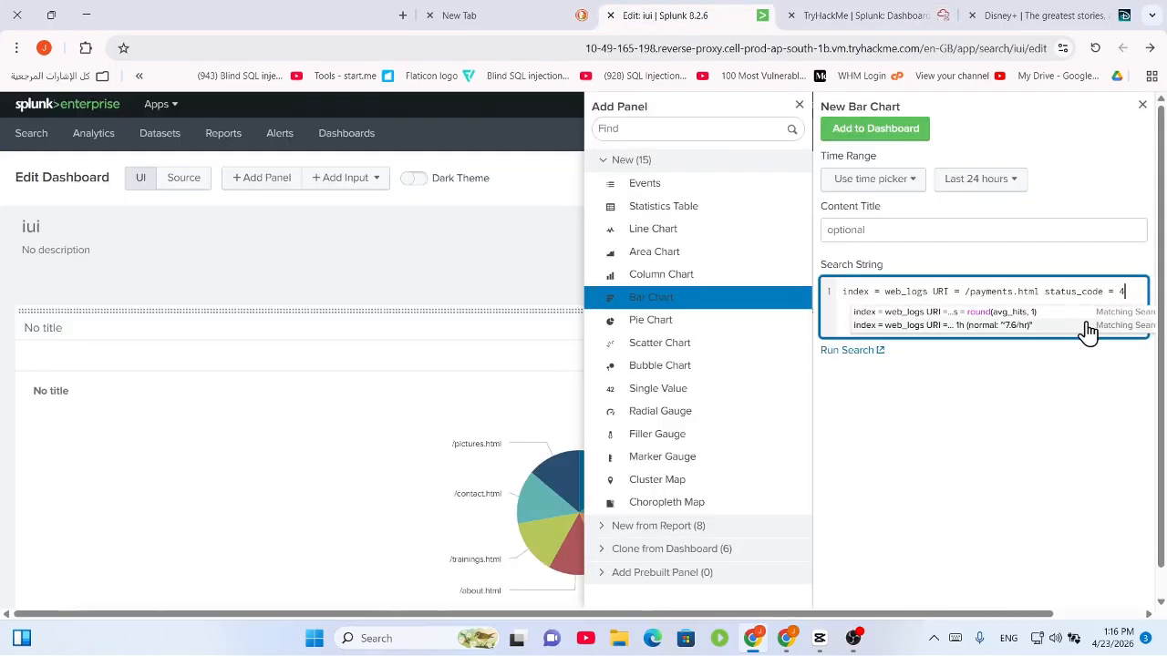
key("BackSpace")
type("20")
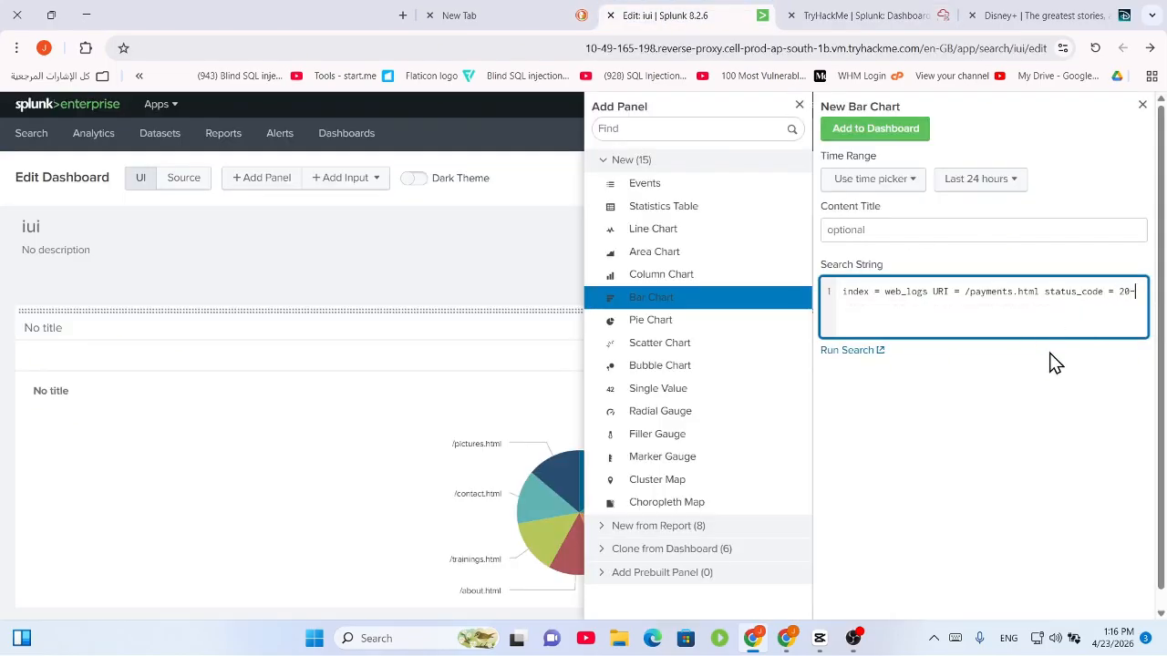
type("0")
Copy the stats, eventstats, eval and sort lines of the /restricted.html sample query in Task 4
left_click(866, 15)
scroll(553, 386, "up", 10)
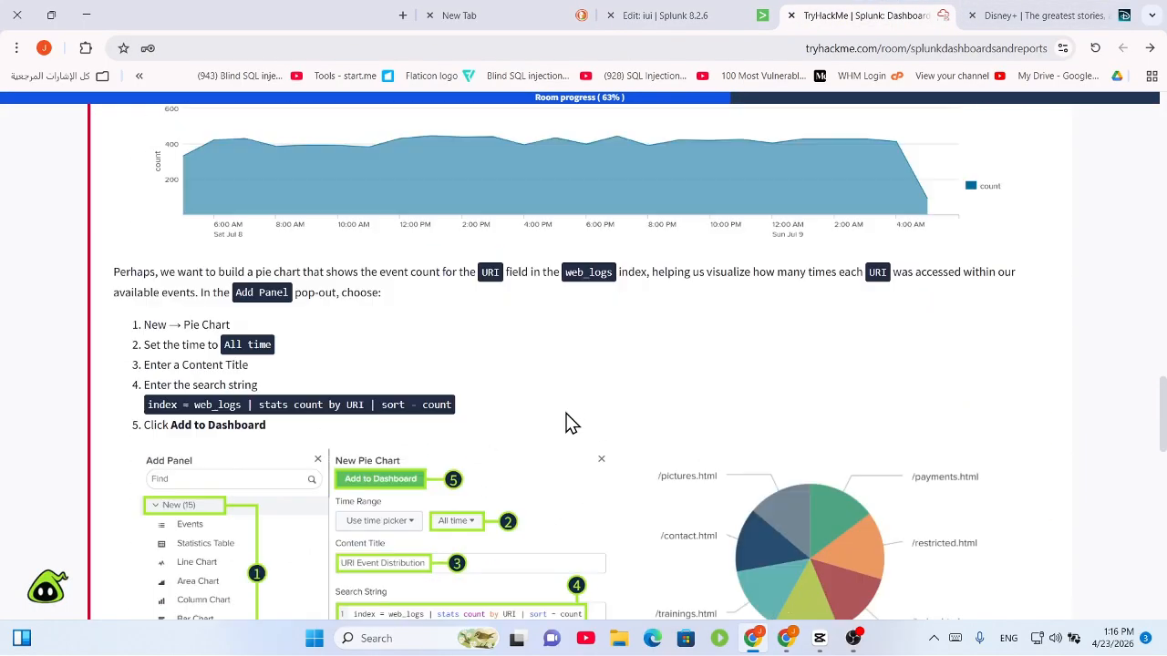
scroll(568, 423, "down", 5)
left_click_drag(382, 504, 121, 516)
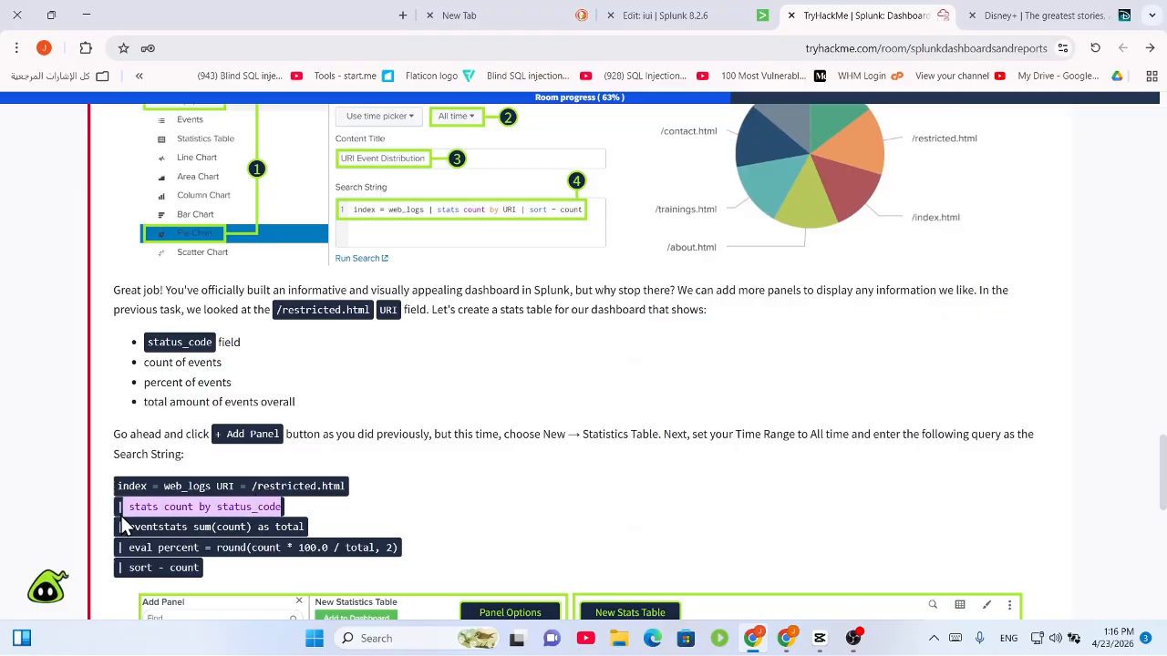
right_click(139, 514)
left_click(326, 340)
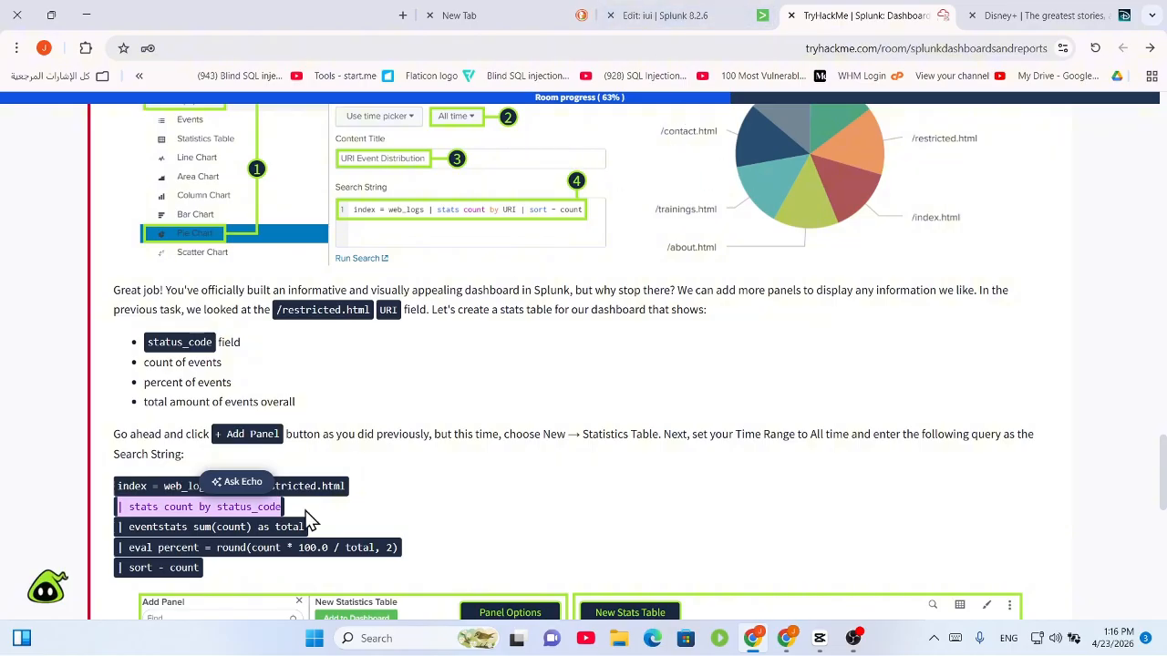
left_click_drag(282, 584, 156, 523)
left_click(156, 523)
scroll(175, 477, "down", 3)
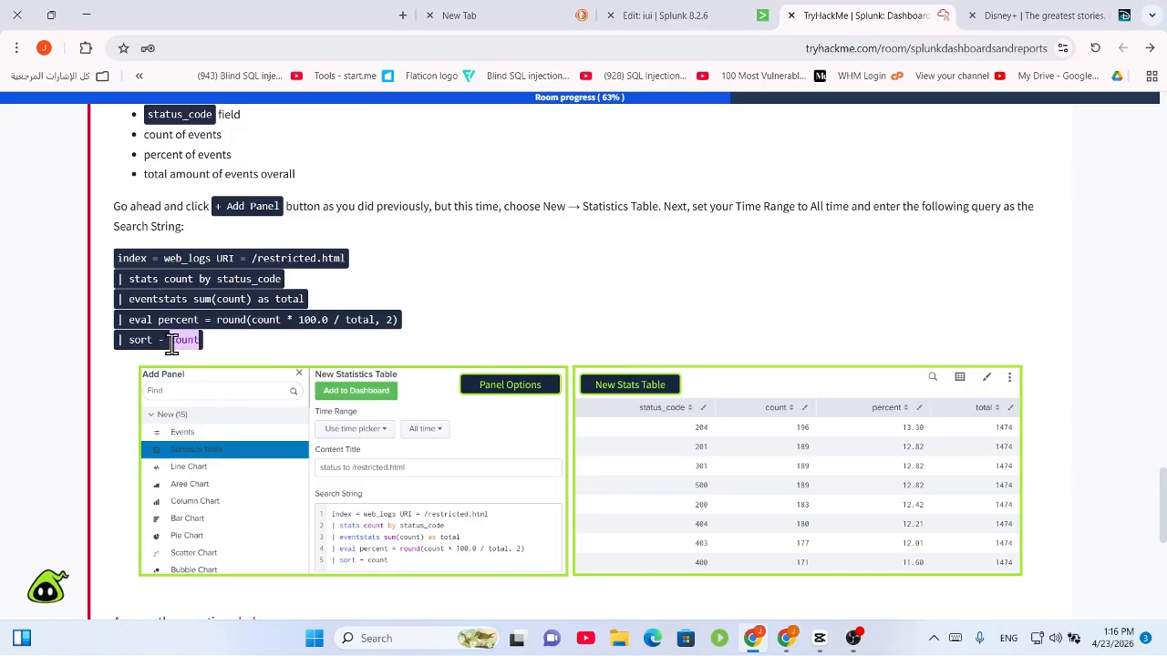
left_click_drag(172, 345, 157, 303)
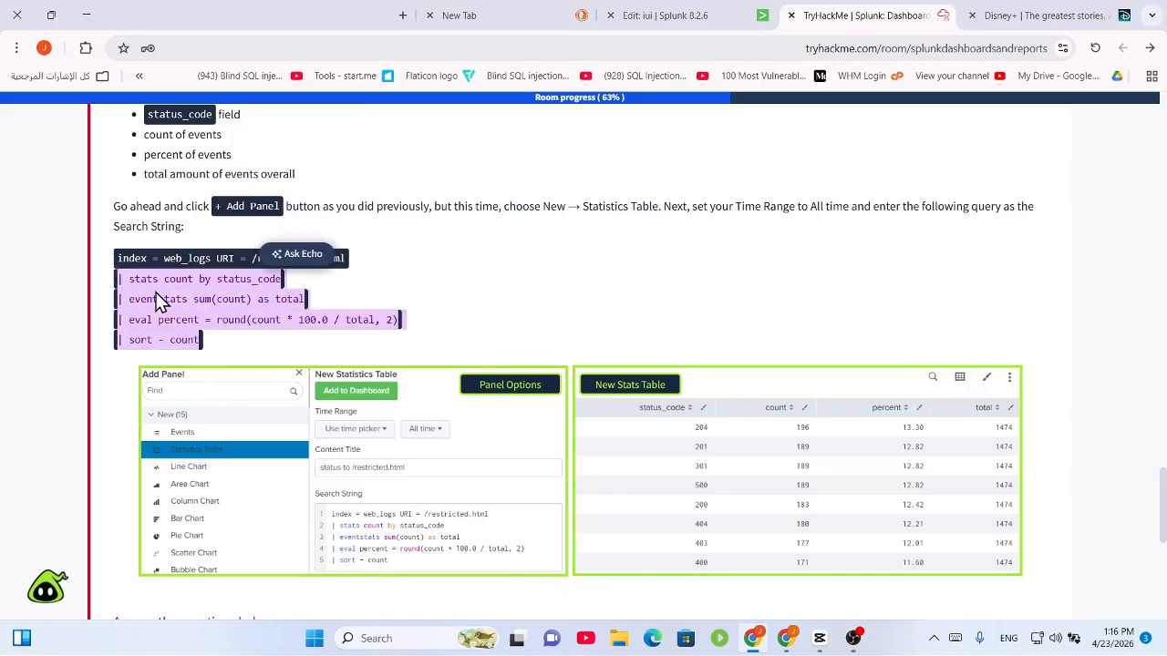
right_click(156, 303)
left_click(208, 313)
Append the copied stats, eventstats, eval and sort lines to the Bar Chart's /payments.html search string and add the panel to the Splunk dashboard
left_click(739, 14)
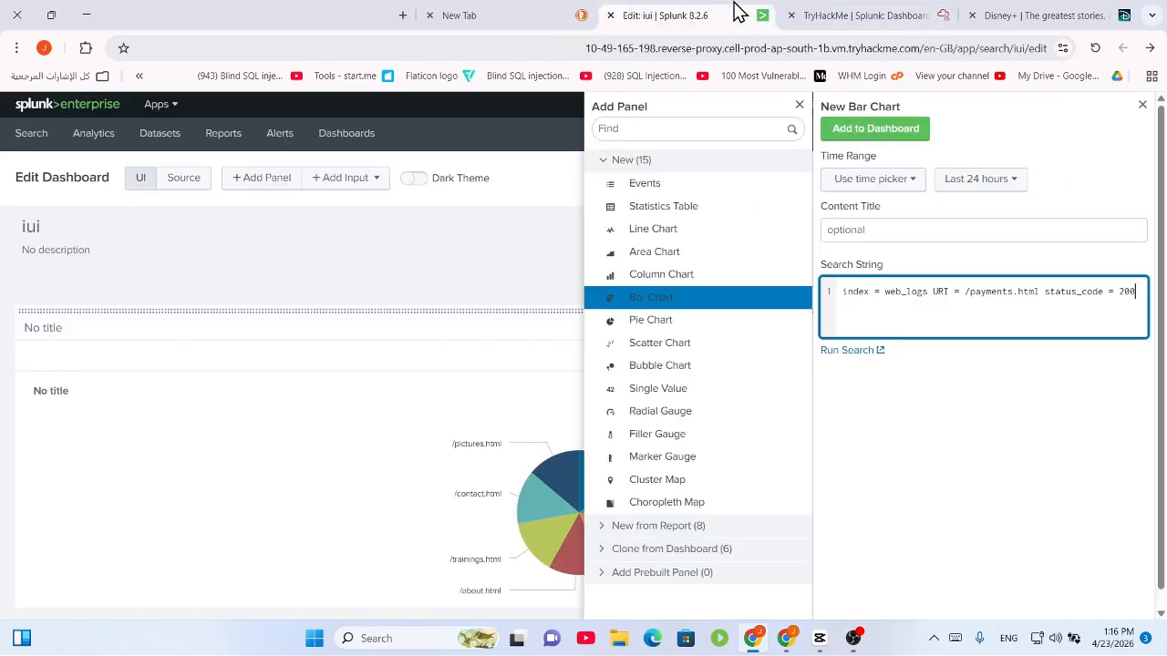
right_click(1135, 291)
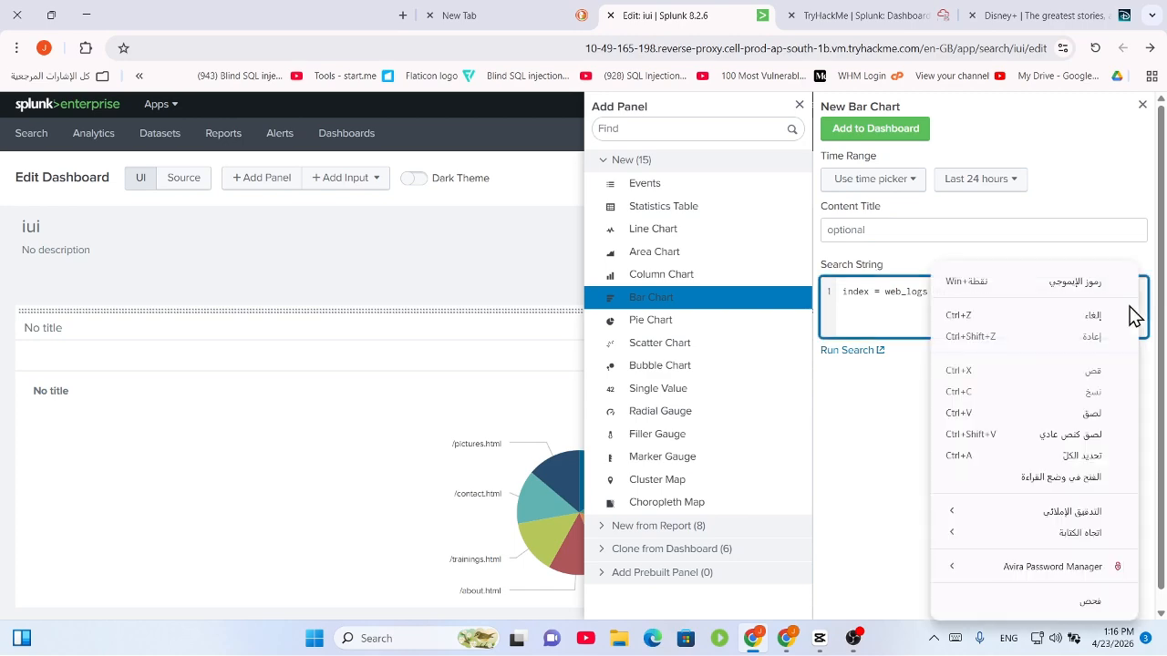
left_click(1068, 434)
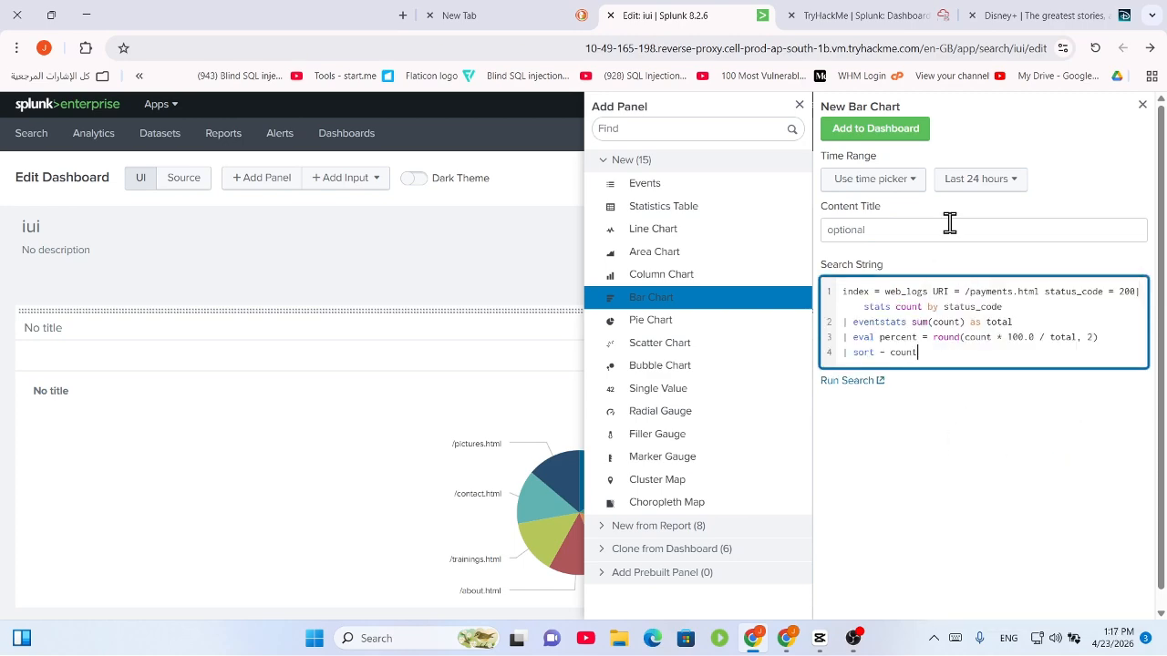
left_click(879, 127)
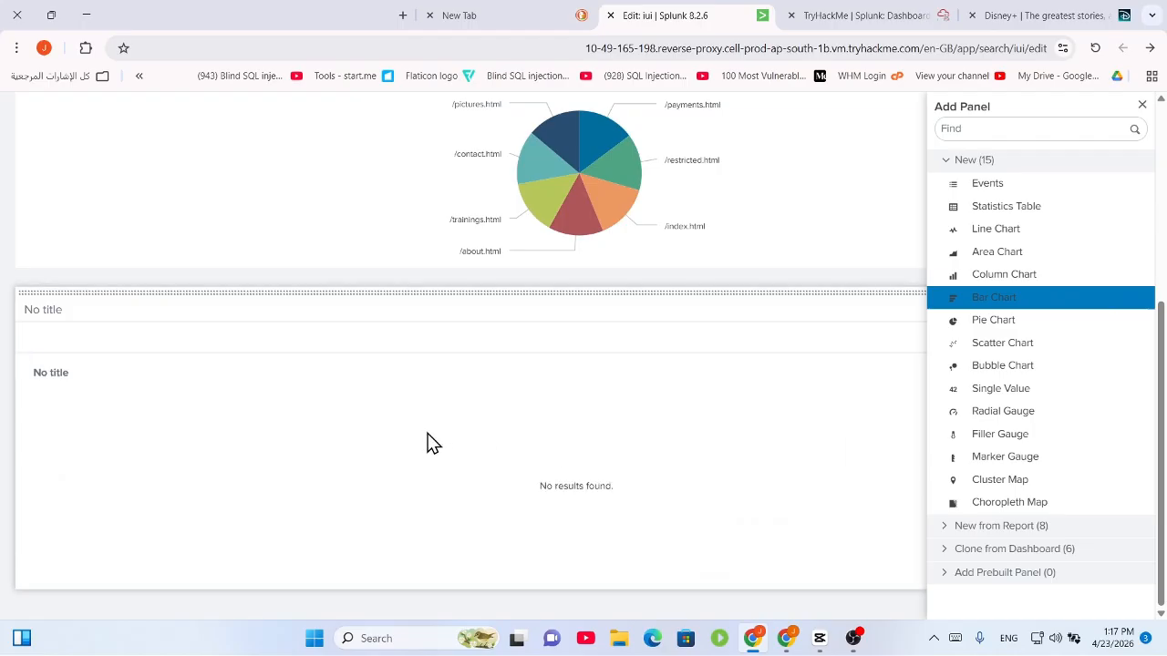
left_click(980, 301)
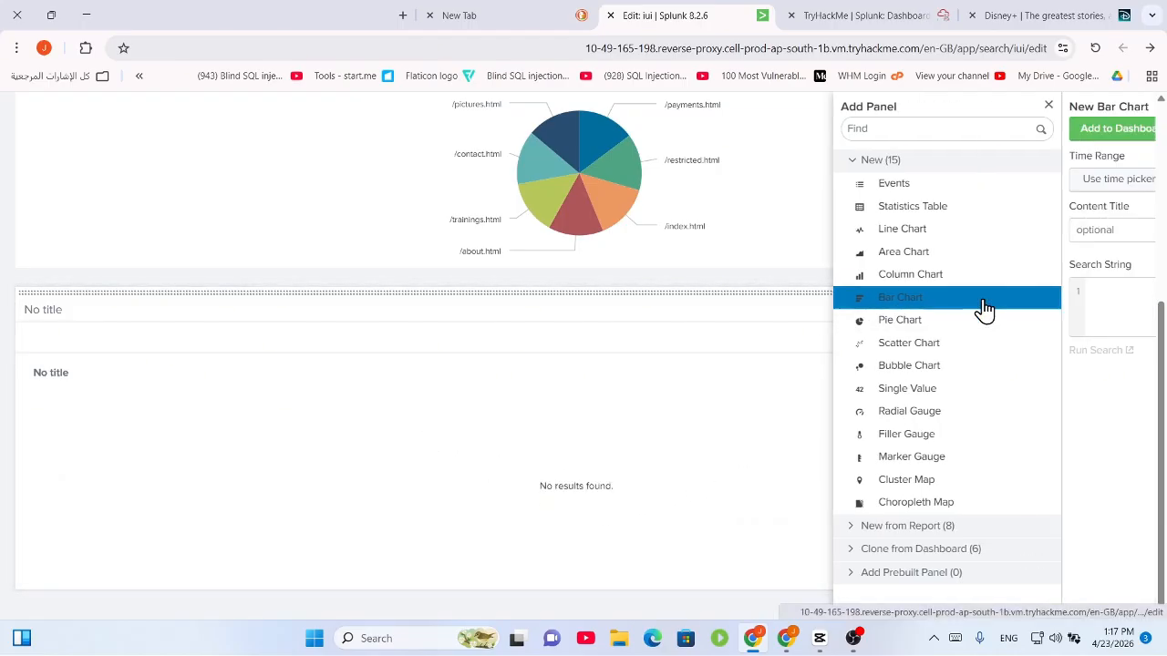
scroll(347, 356, "down", 4)
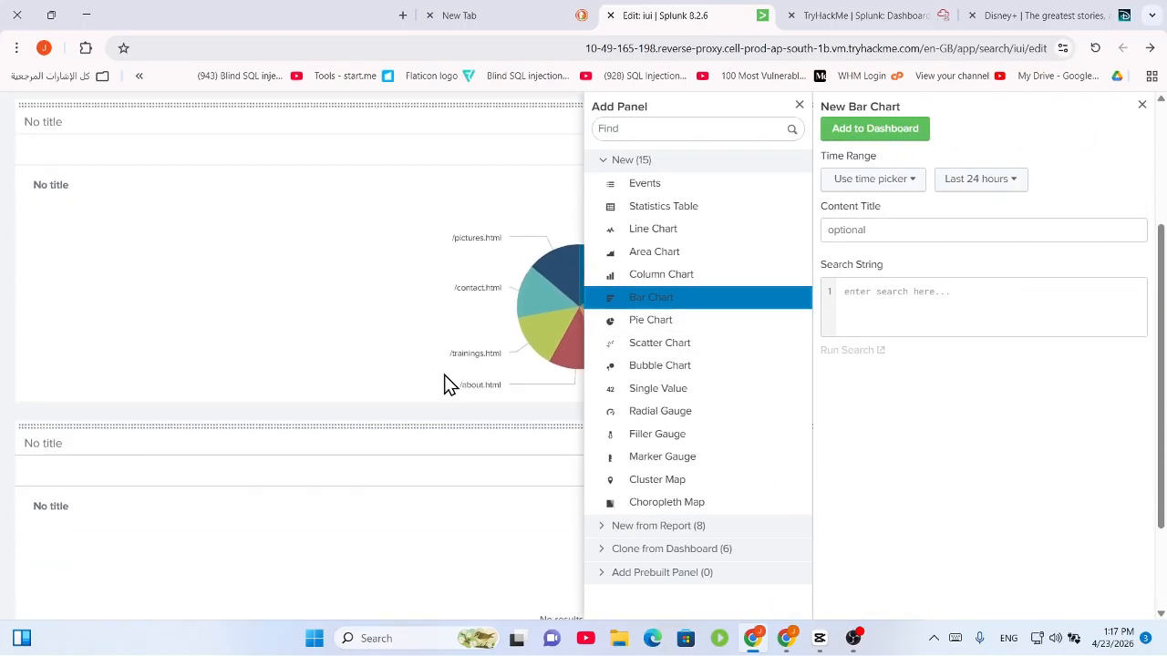
left_click(863, 310)
right_click(877, 336)
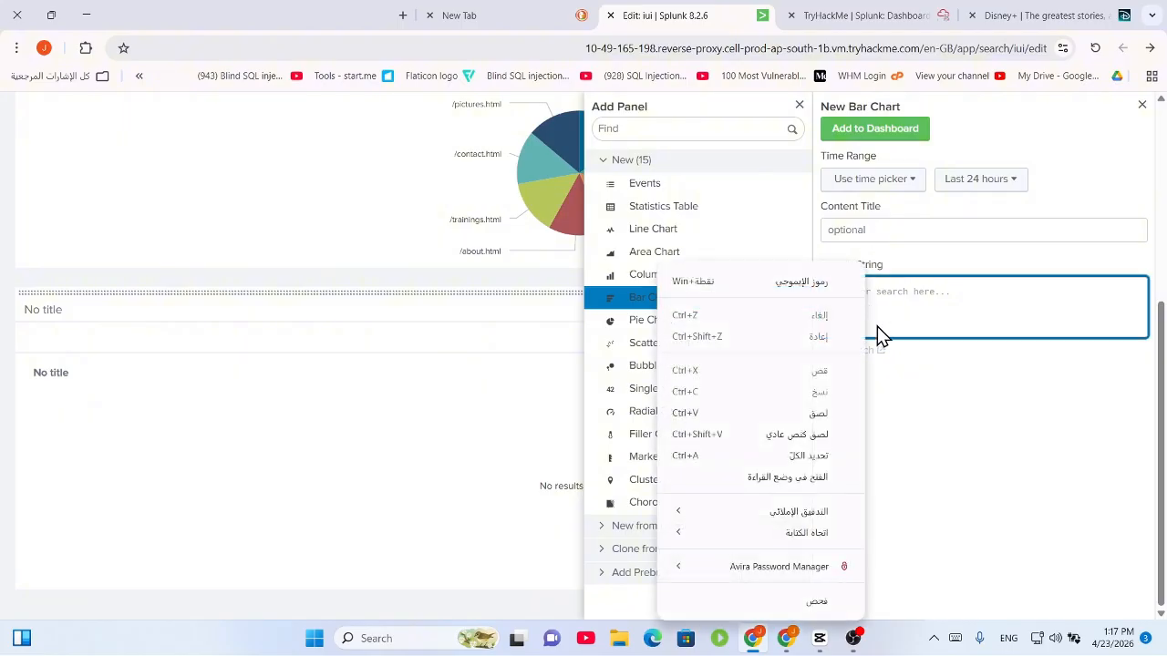
left_click(821, 412)
left_click_drag(964, 336, 876, 279)
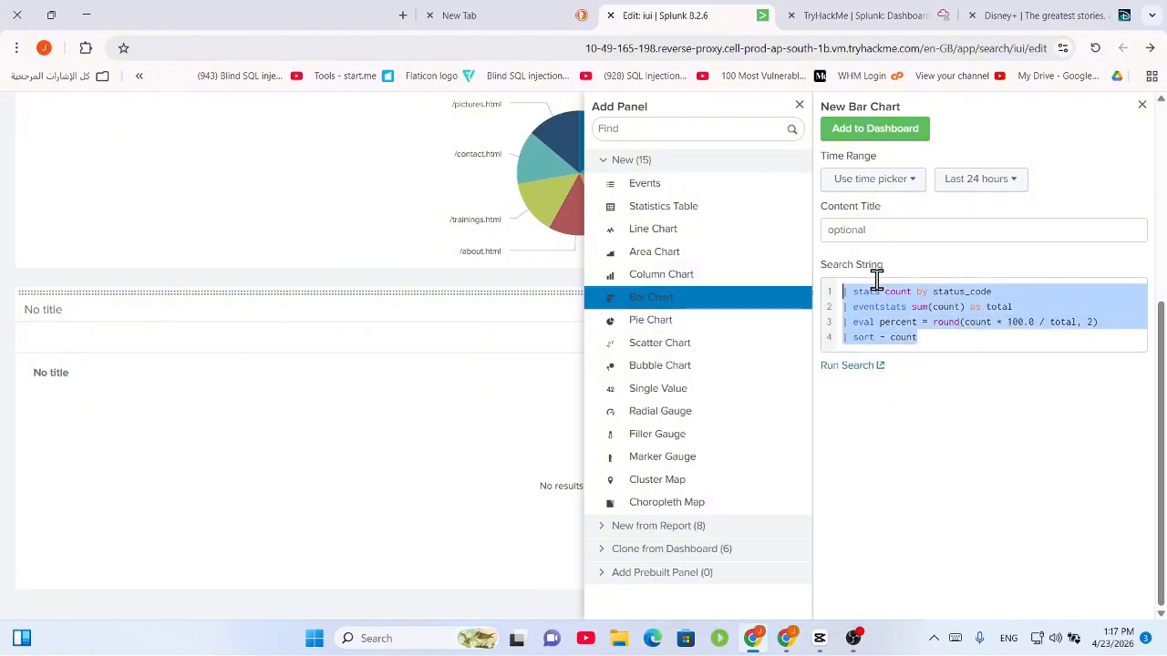
key("BackSpace")
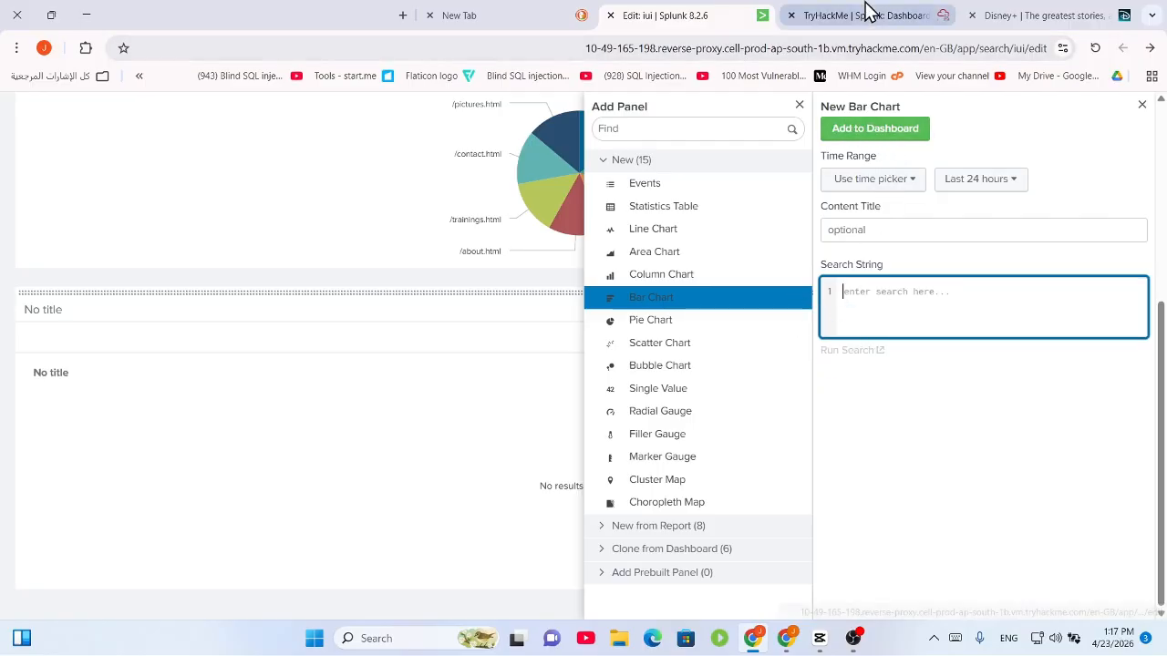
Return to the TryHackMe room and examine which fields, IP address, status code and page the last Task 4 question asks about
left_click(866, 14)
scroll(495, 301, "down", 5)
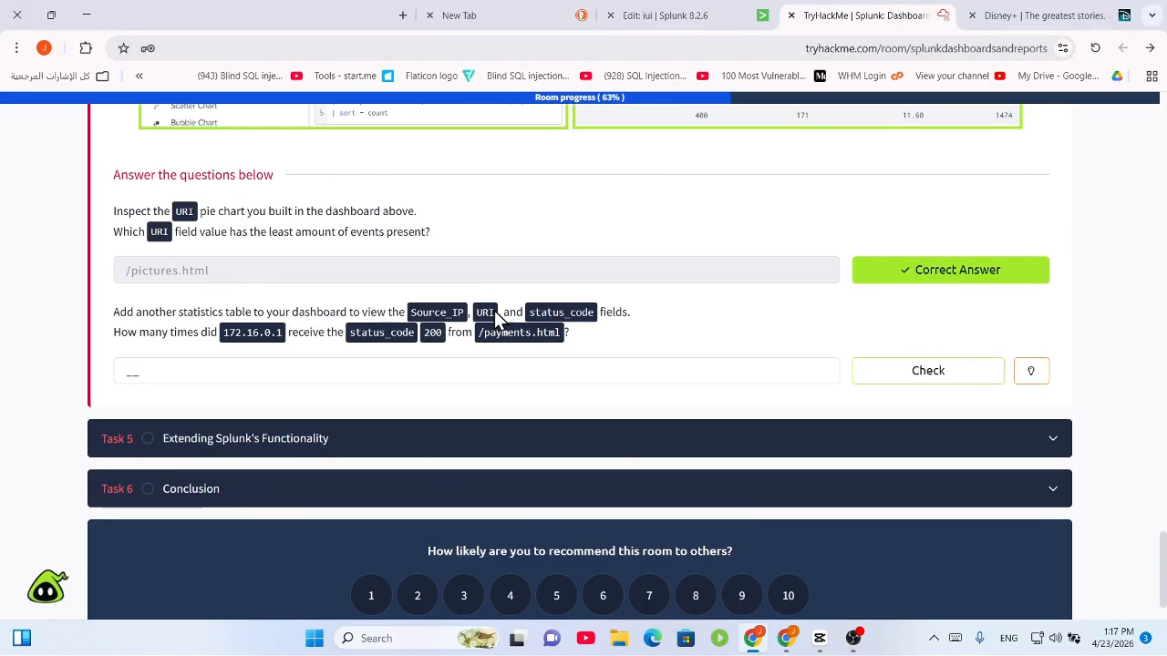
left_click_drag(158, 310, 483, 305)
left_click(479, 308)
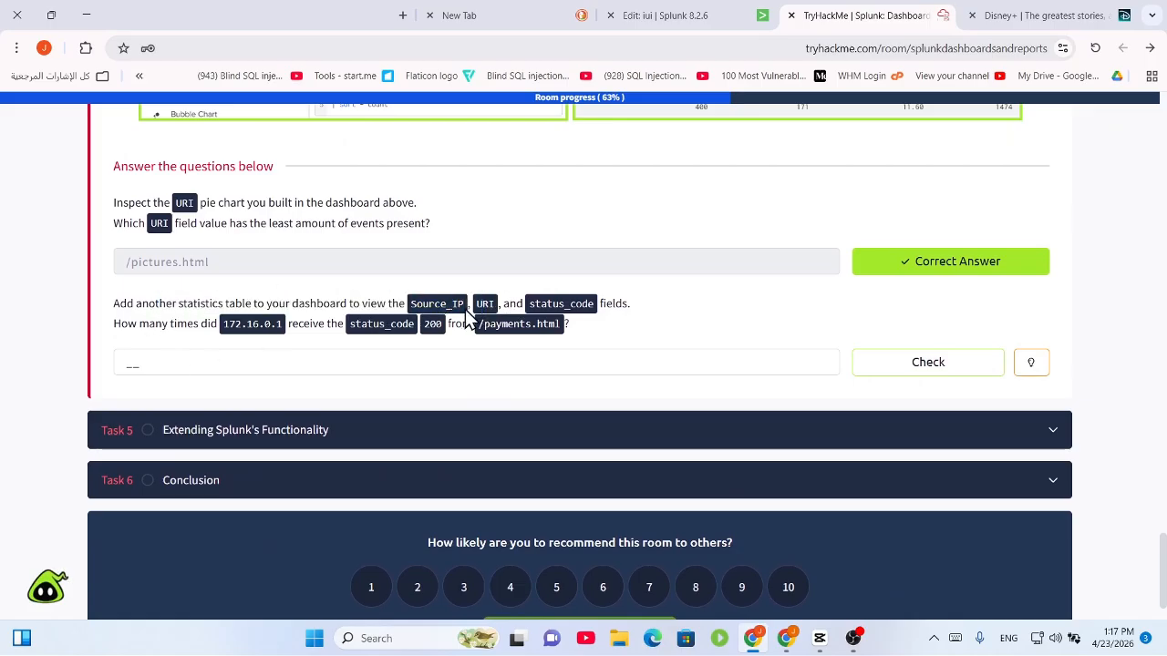
left_click_drag(407, 303, 609, 308)
left_click(651, 321)
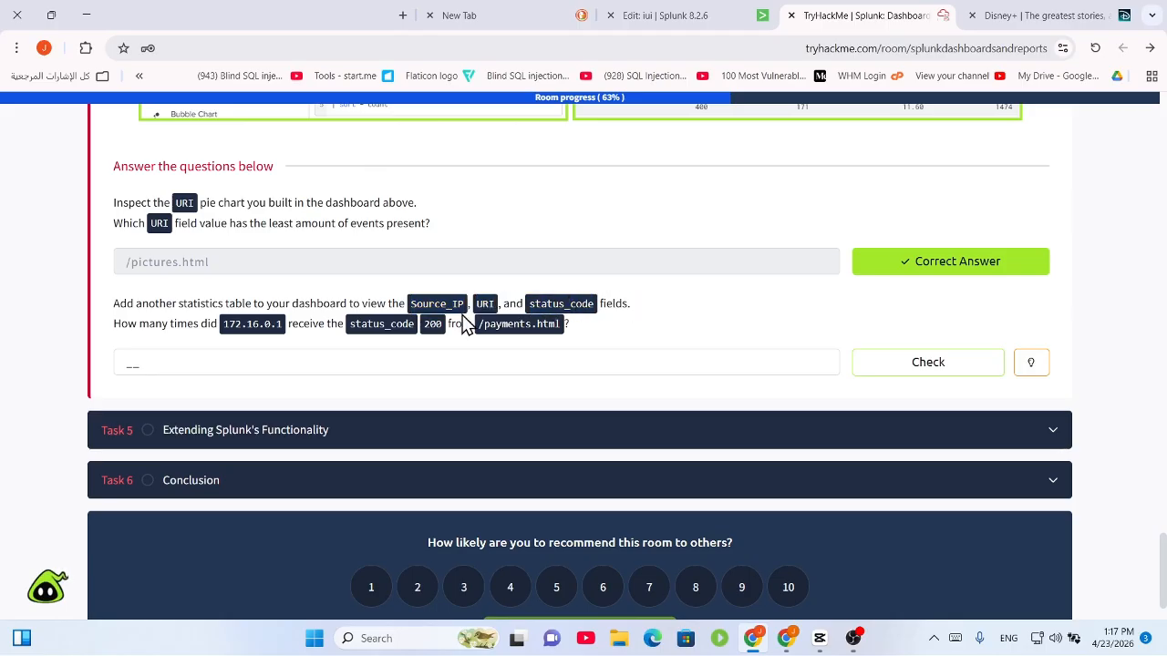
left_click_drag(141, 326, 474, 330)
left_click(296, 334)
left_click(476, 330)
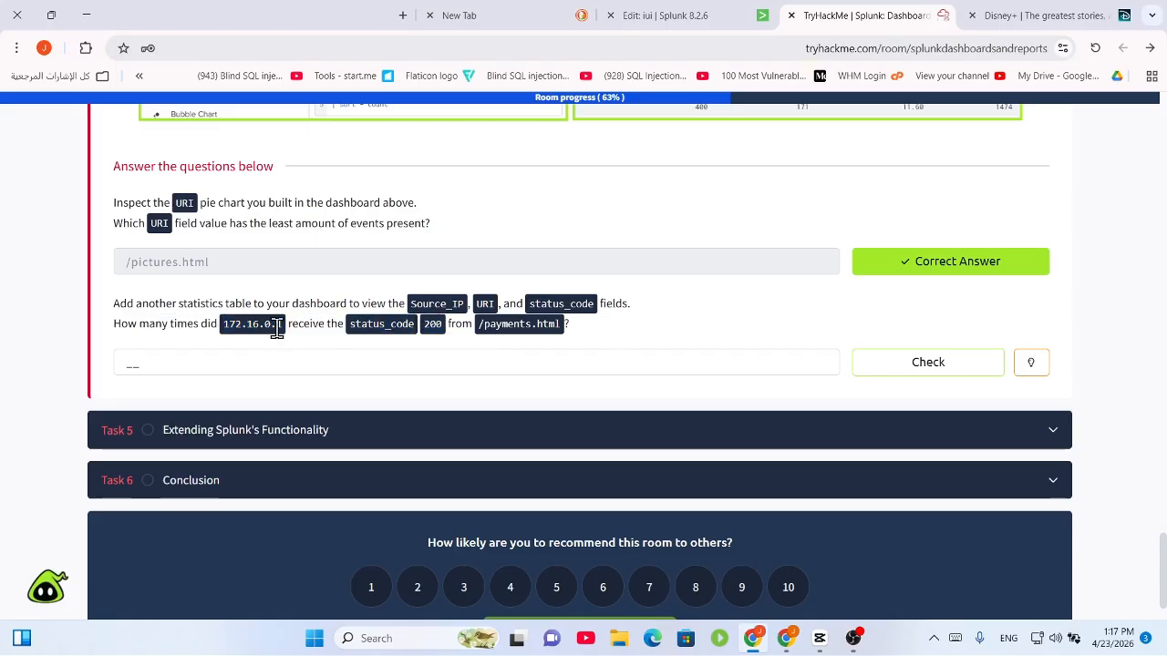
left_click_drag(276, 330, 224, 334)
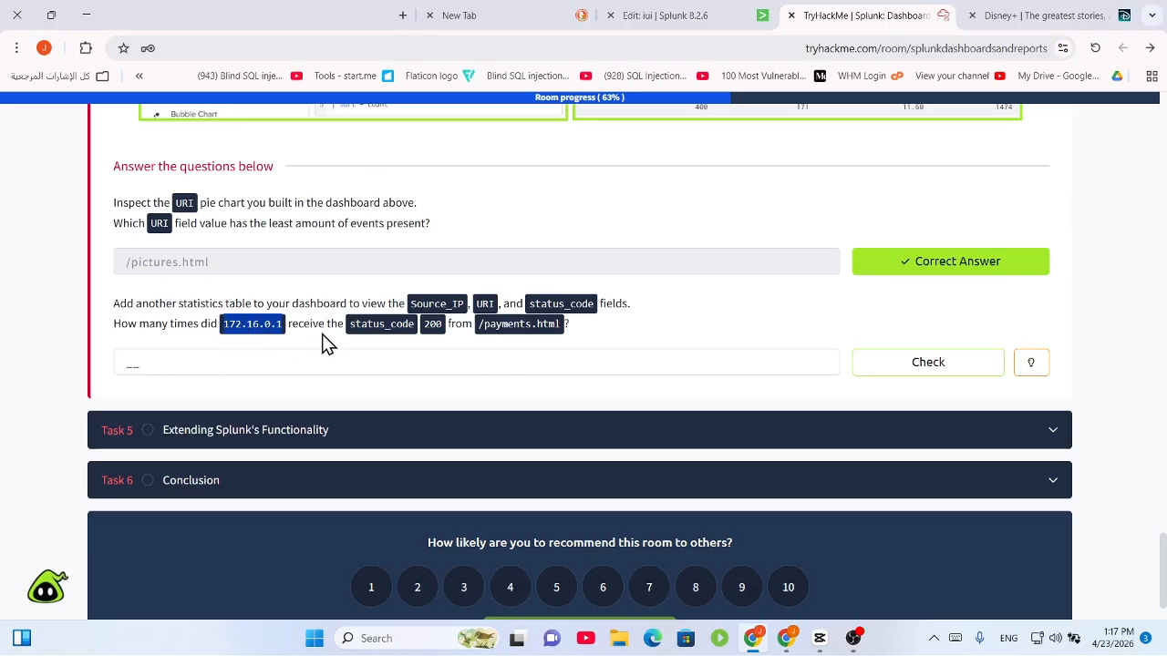
Compare the status_code 200 and /payments.html conditions in the question with the /restricted.html sample query in Task 4
scroll(372, 284, "up", 4)
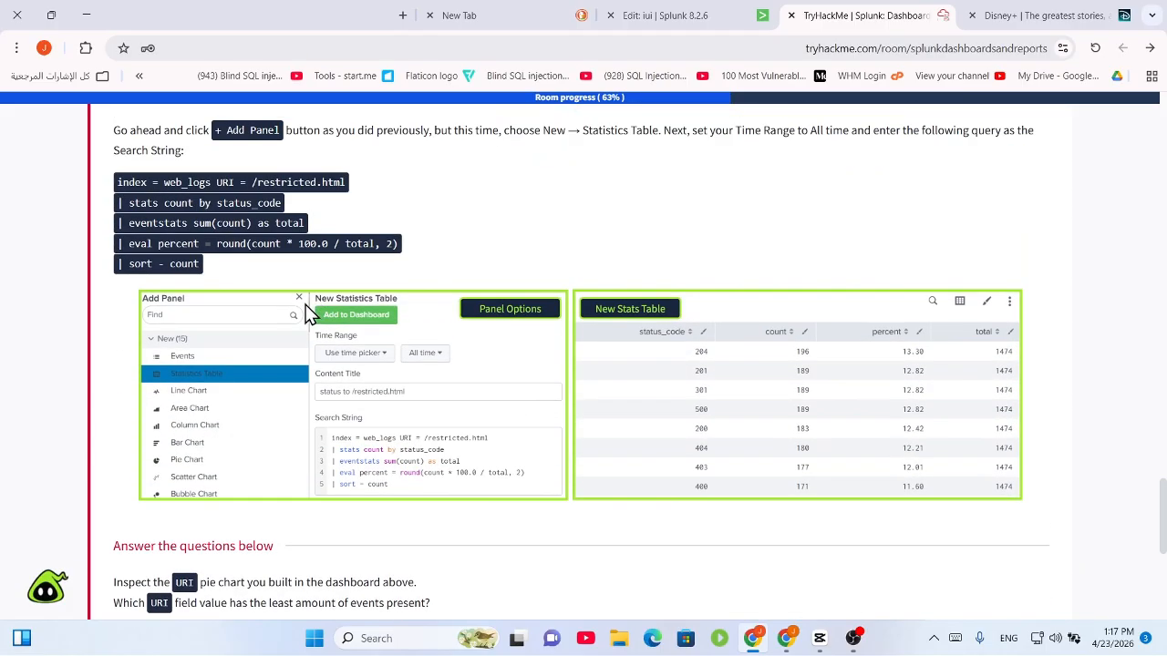
scroll(308, 313, "down", 5)
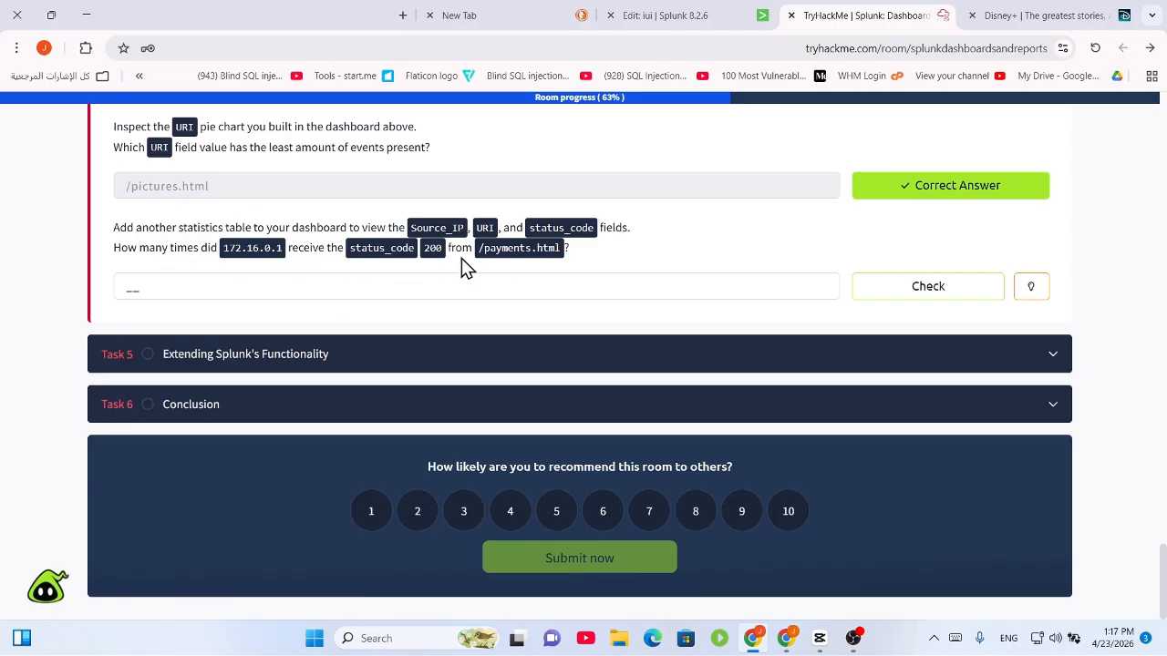
left_click_drag(567, 251, 344, 254)
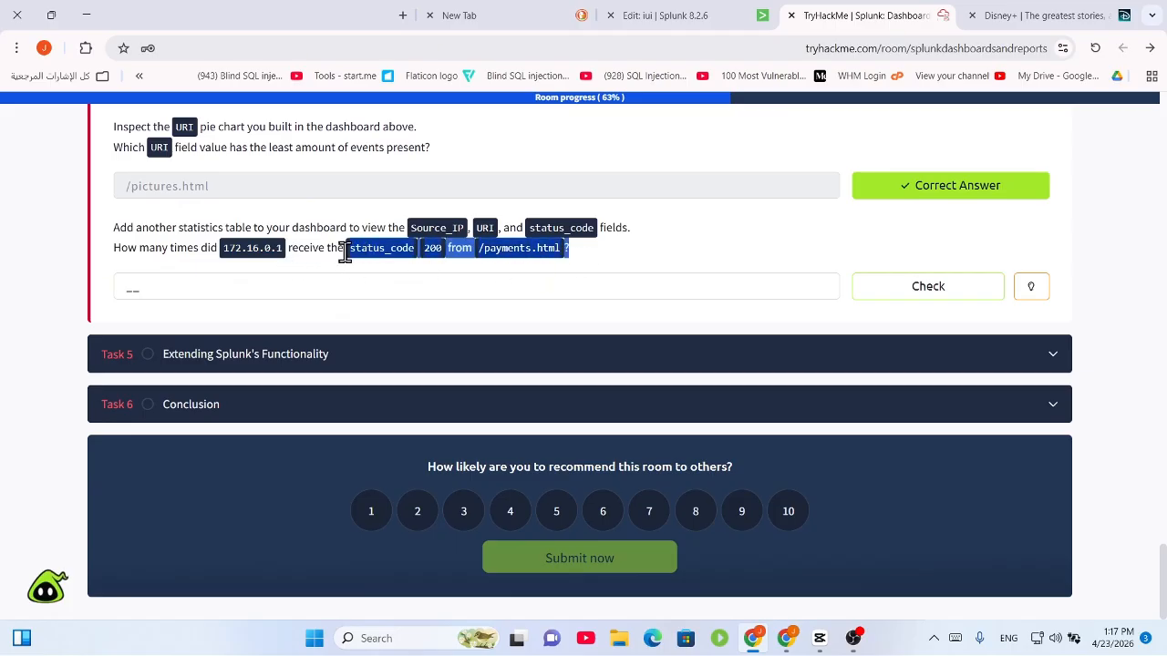
left_click(409, 265)
left_click_drag(445, 260, 391, 255)
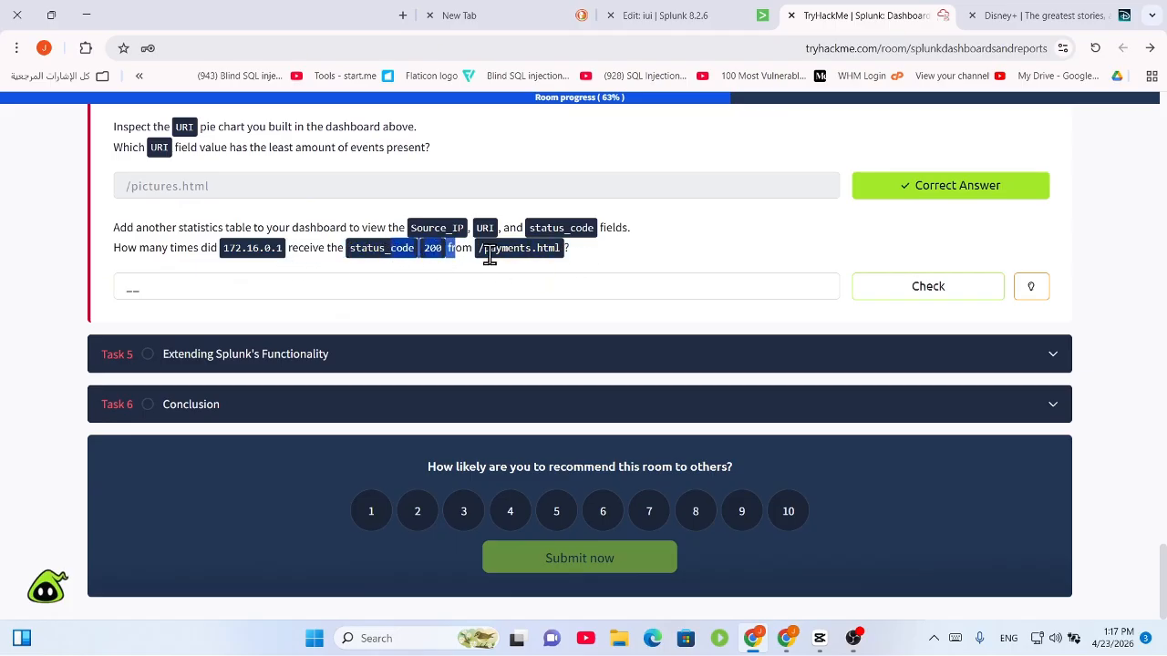
scroll(199, 204, "up", 5)
scroll(271, 283, "down", 4)
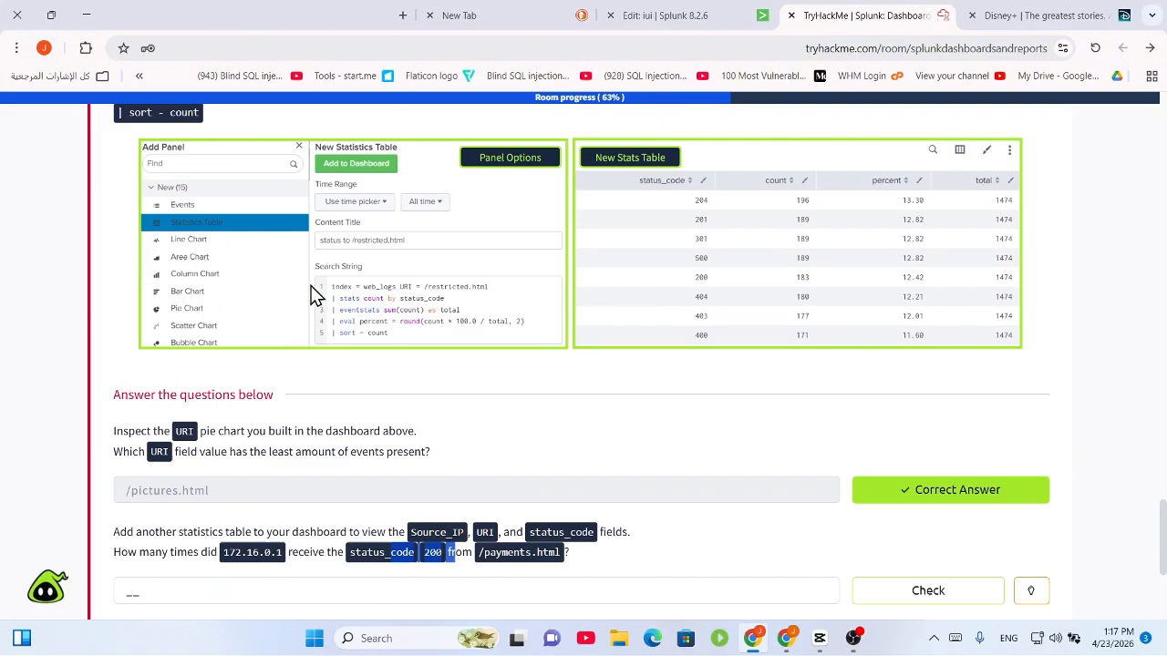
scroll(365, 342, "up", 5)
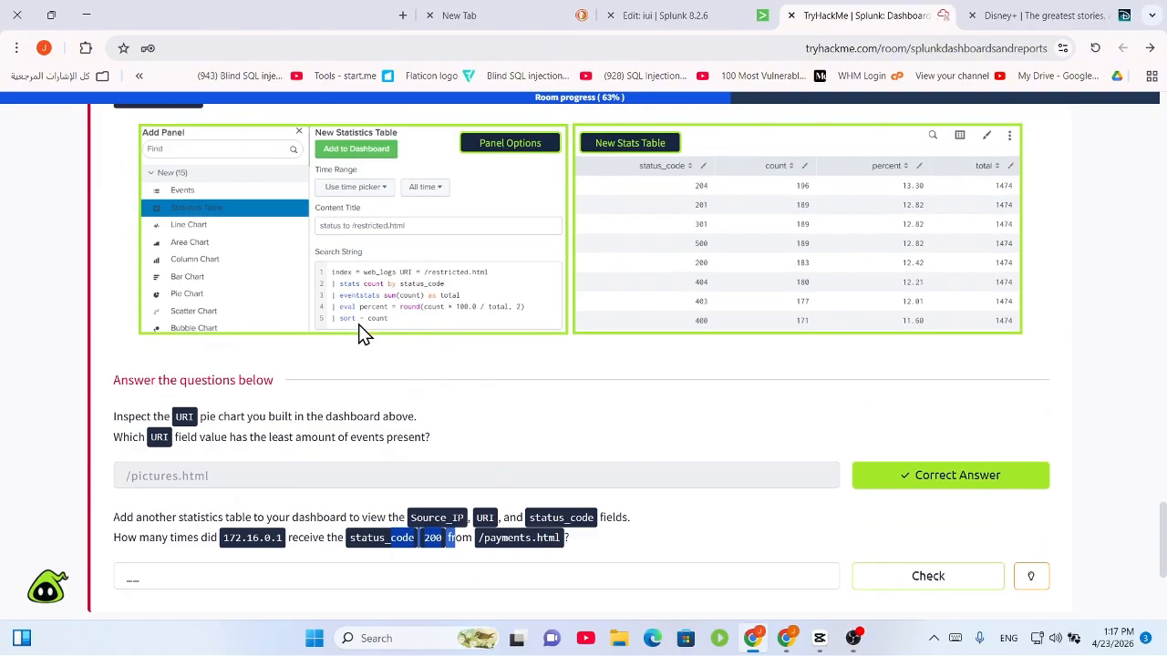
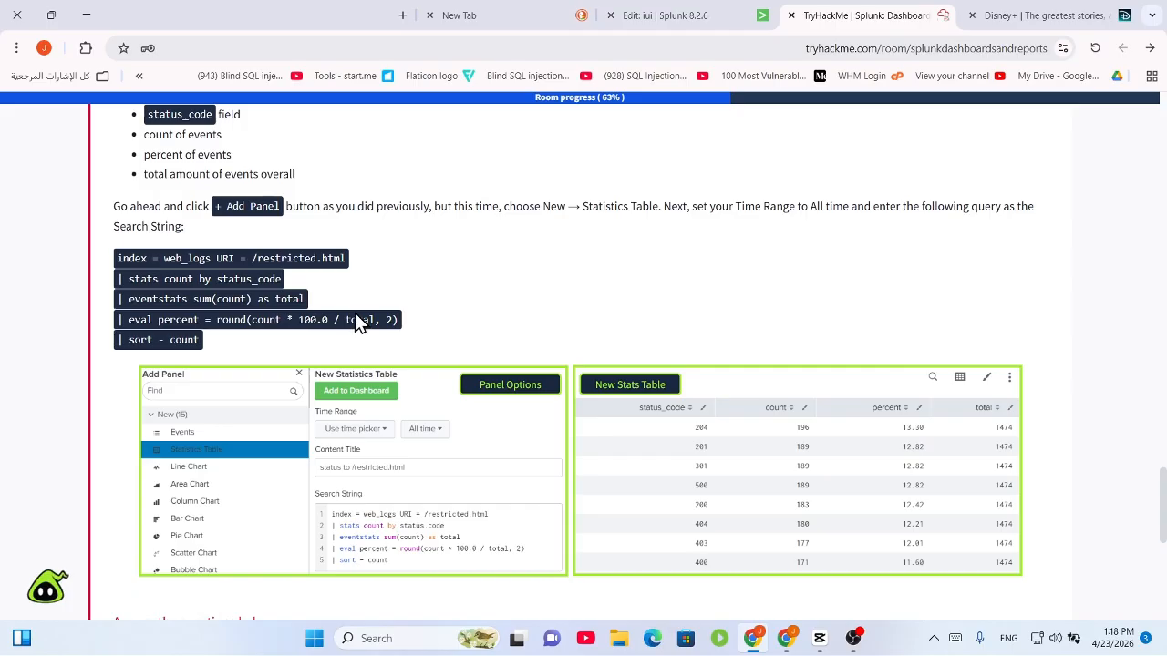
Review the Task 4 pie chart instructions and examine the structure of the search string "index = web_logs | stats count by URI | sort - count"
scroll(331, 282, "up", 8)
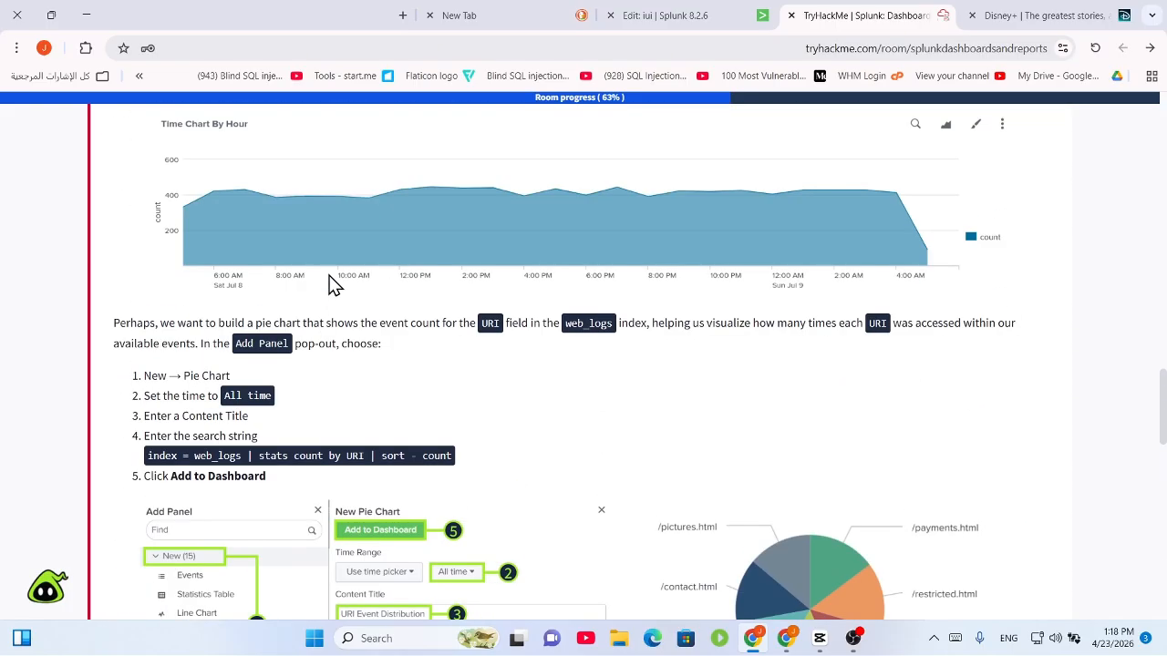
scroll(331, 281, "down", 3)
scroll(331, 281, "up", 3)
scroll(331, 286, "up", 3)
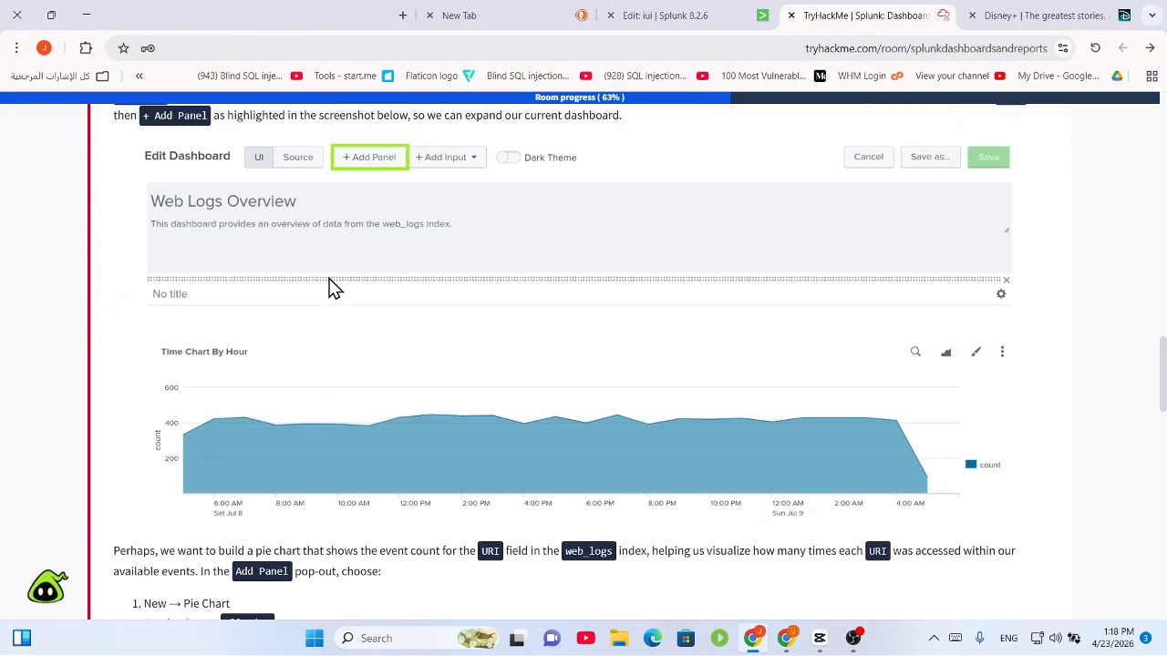
scroll(332, 287, "down", 5)
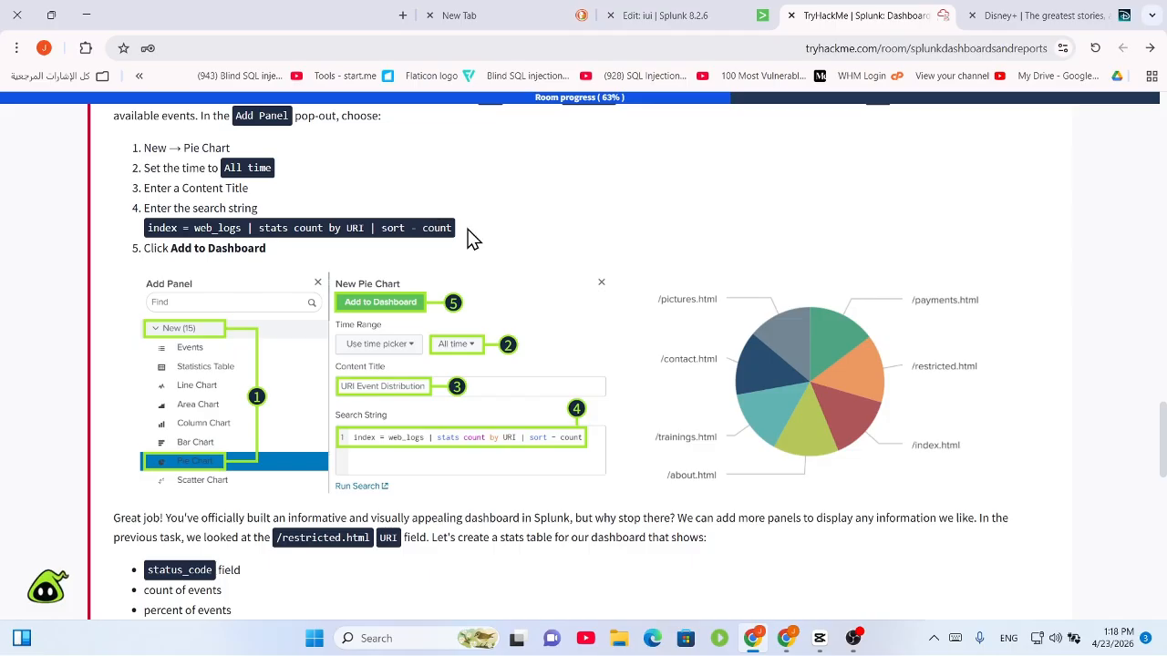
left_click_drag(454, 229, 339, 231)
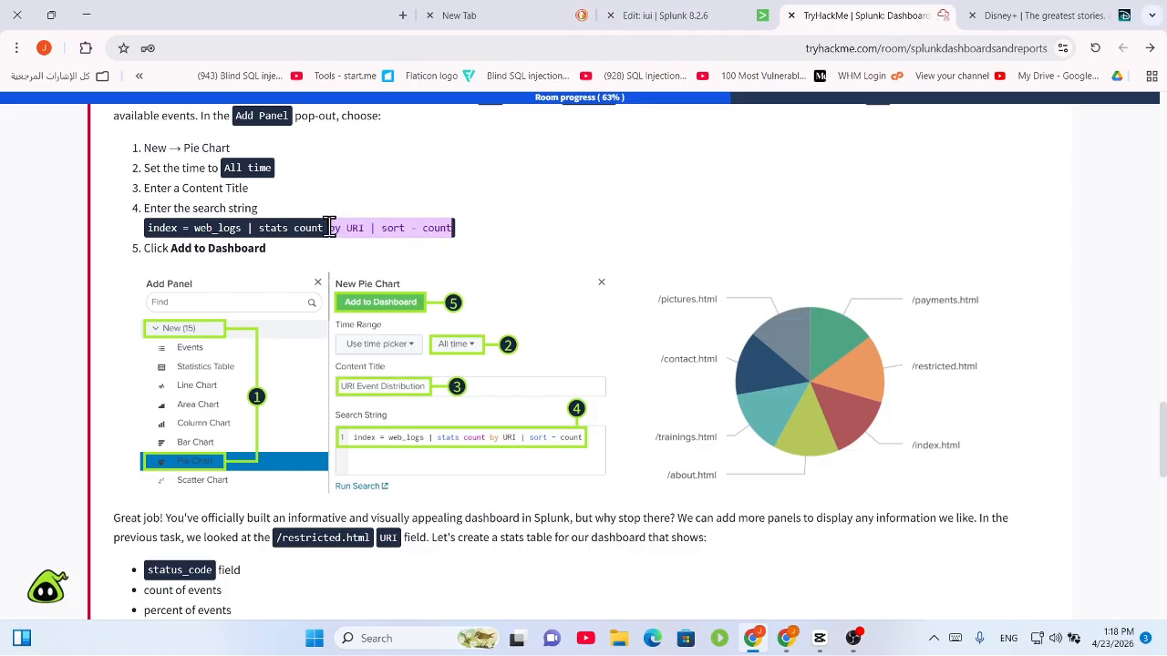
left_click_drag(329, 228, 149, 230)
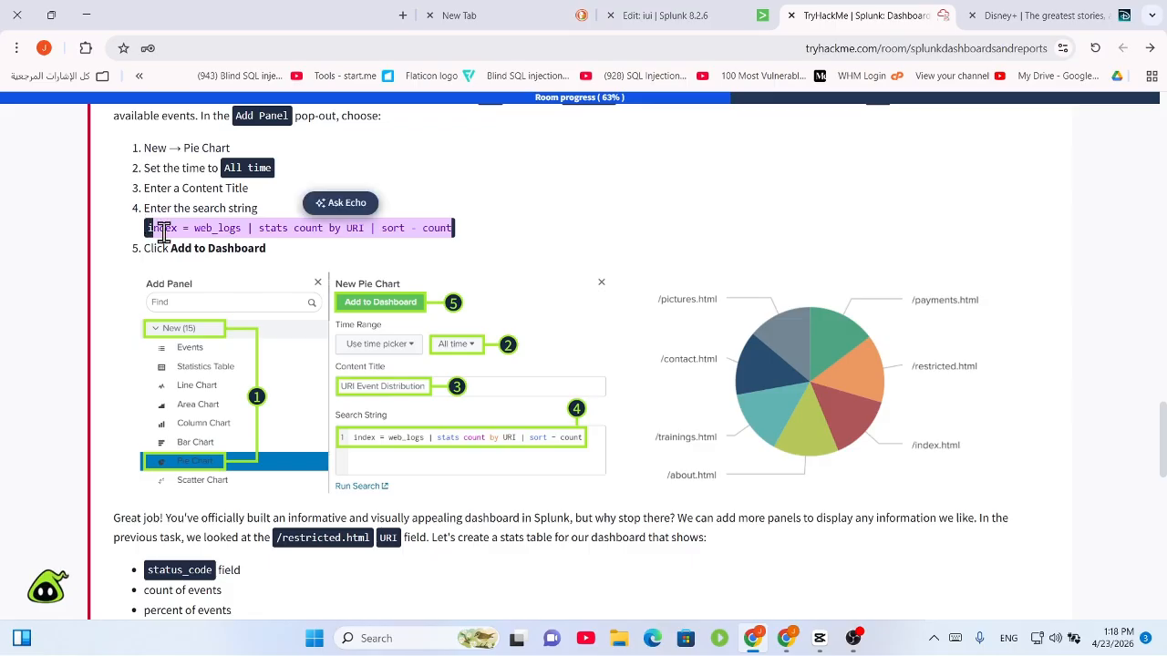
left_click(355, 233)
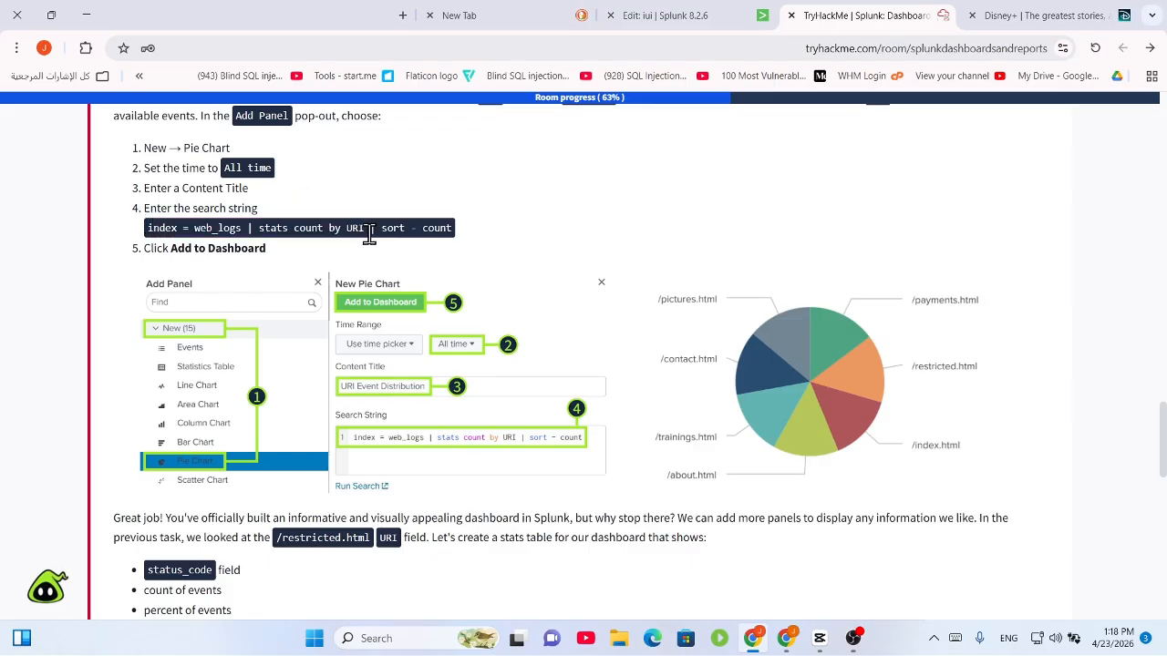
left_click_drag(365, 228, 282, 227)
left_click(362, 234)
scroll(370, 239, "down", 5)
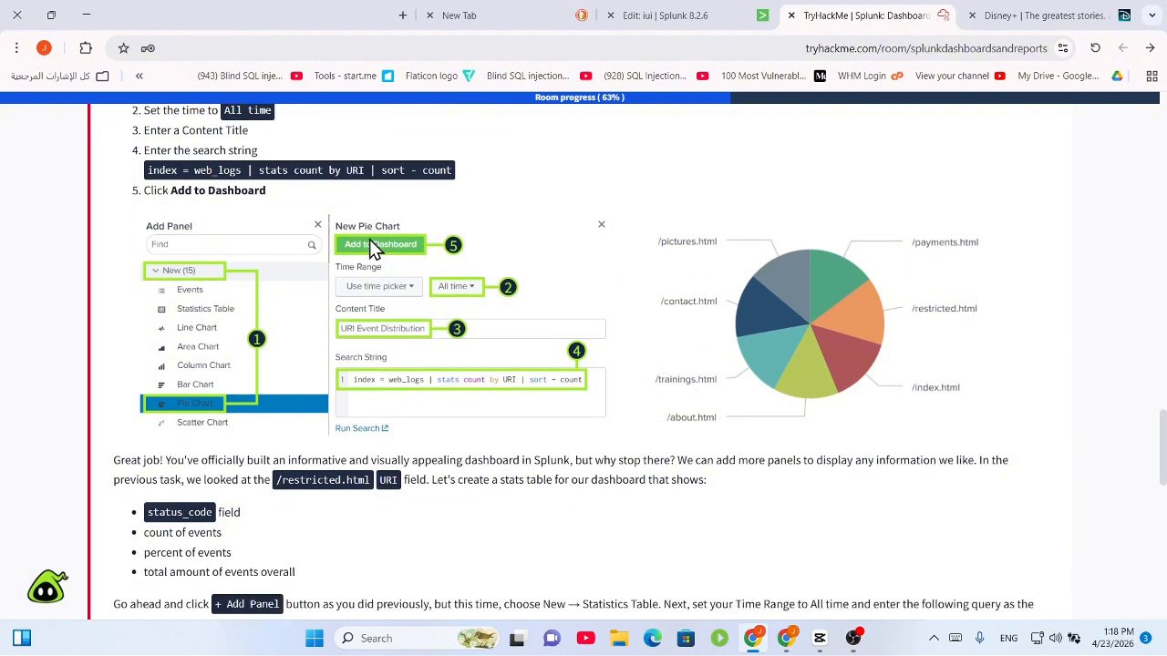
scroll(374, 251, "up", 2)
scroll(372, 256, "up", 4)
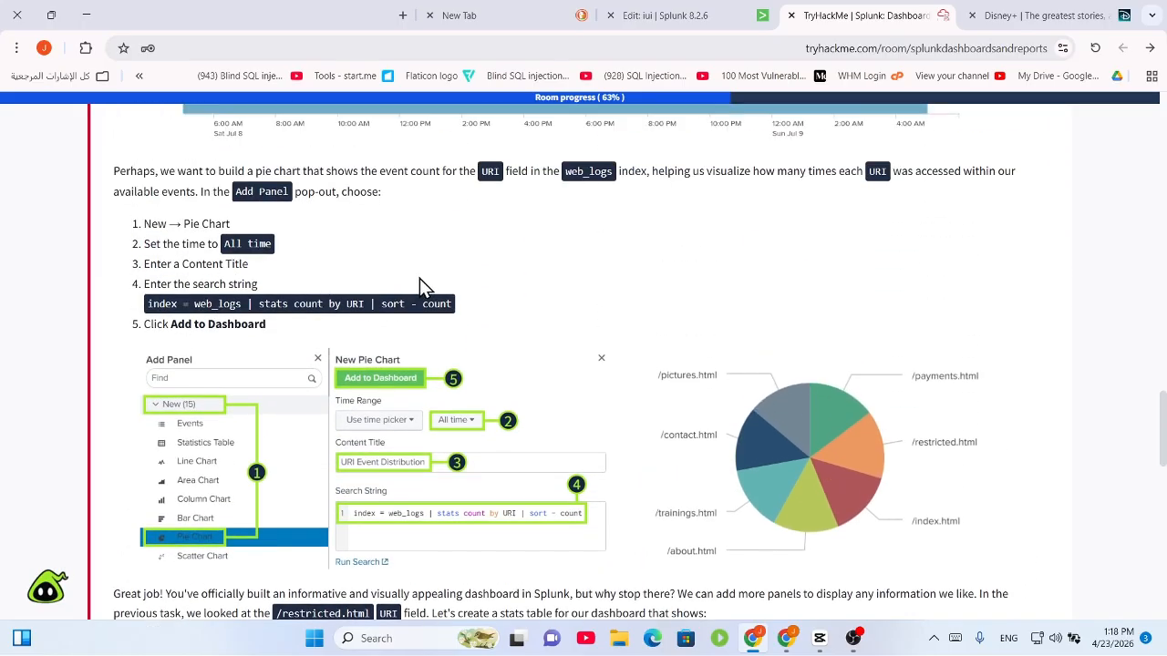
Return to the last Task 4 question and read its hint for a suggested query
scroll(422, 273, "down", 15)
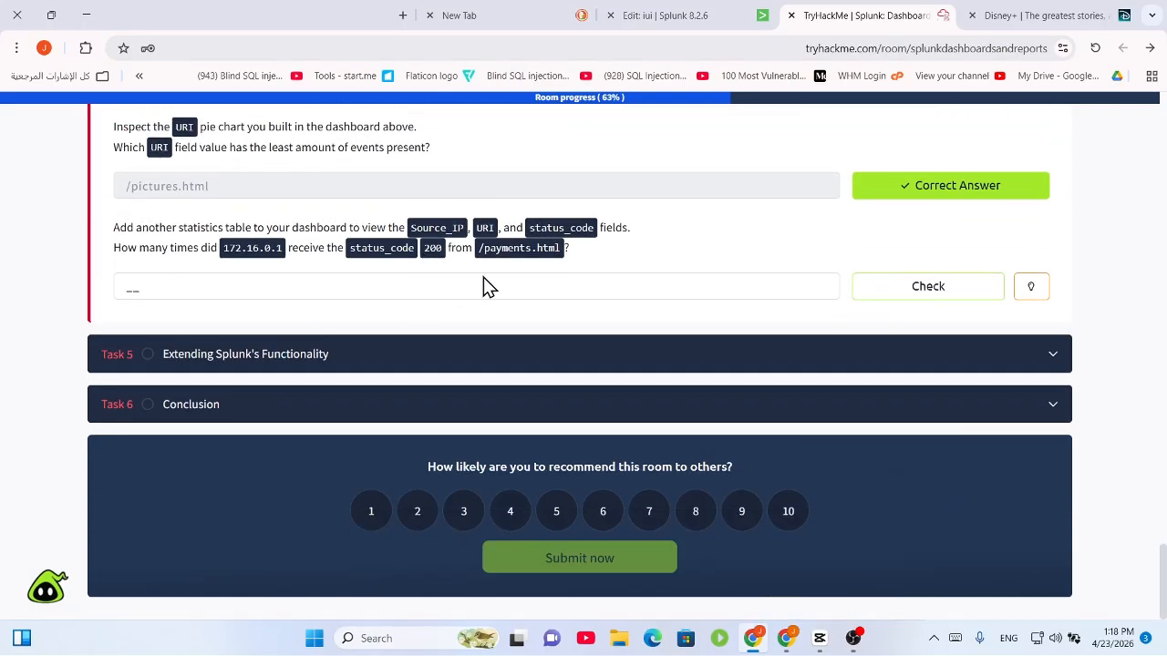
left_click_drag(483, 278, 288, 234)
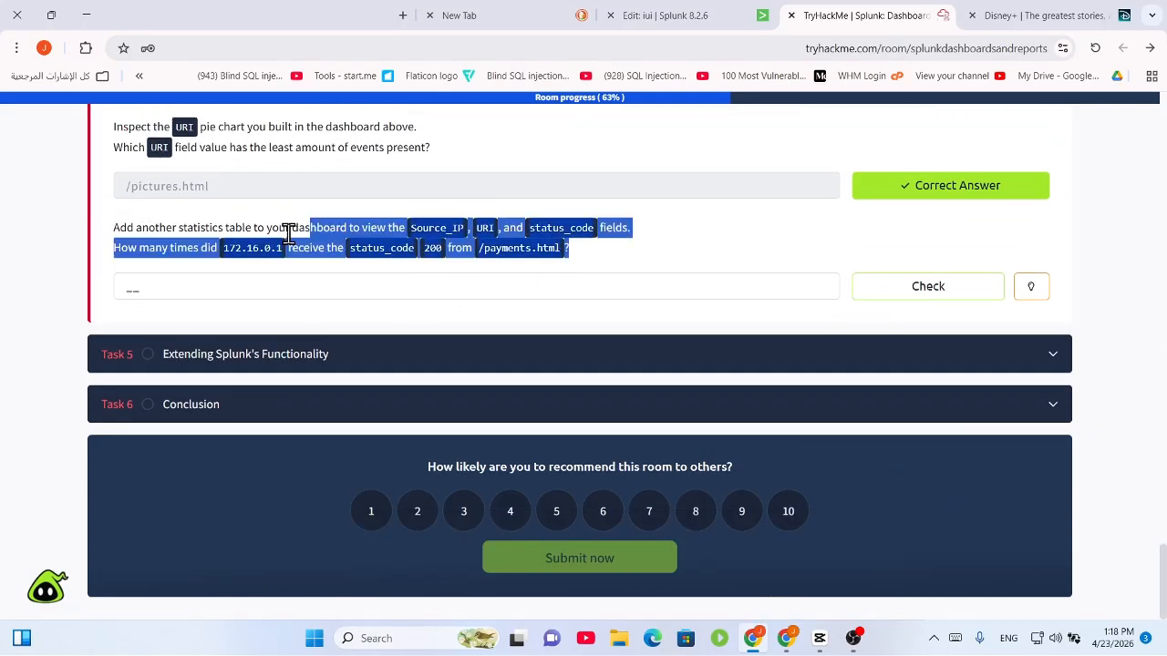
left_click(1030, 290)
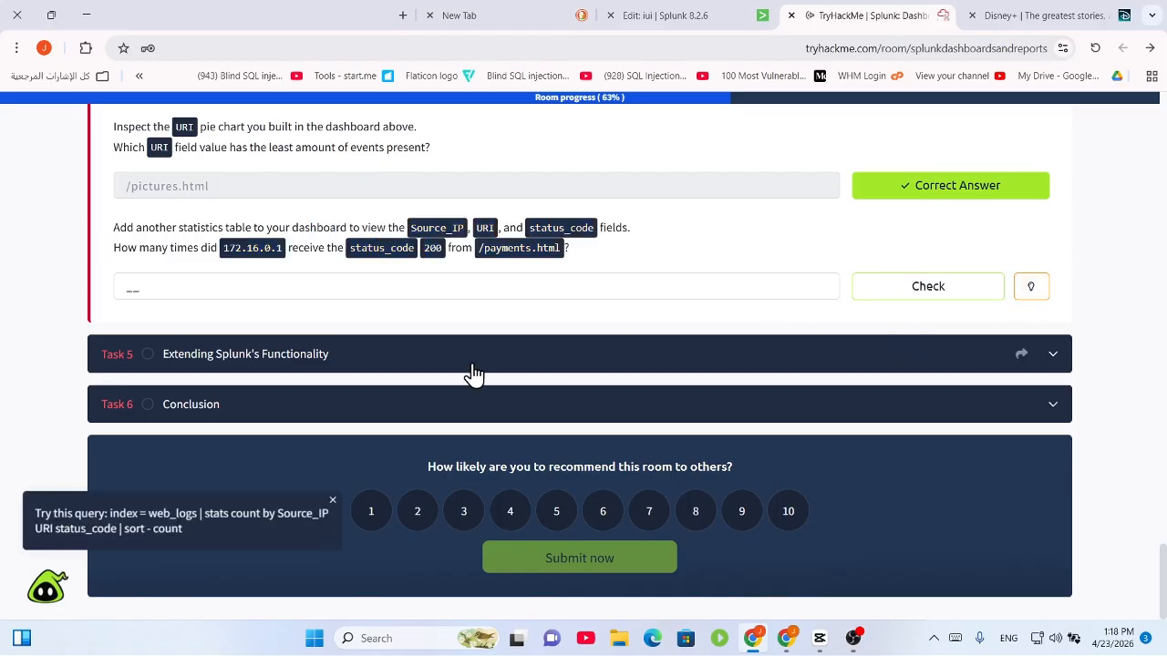
left_click(332, 499)
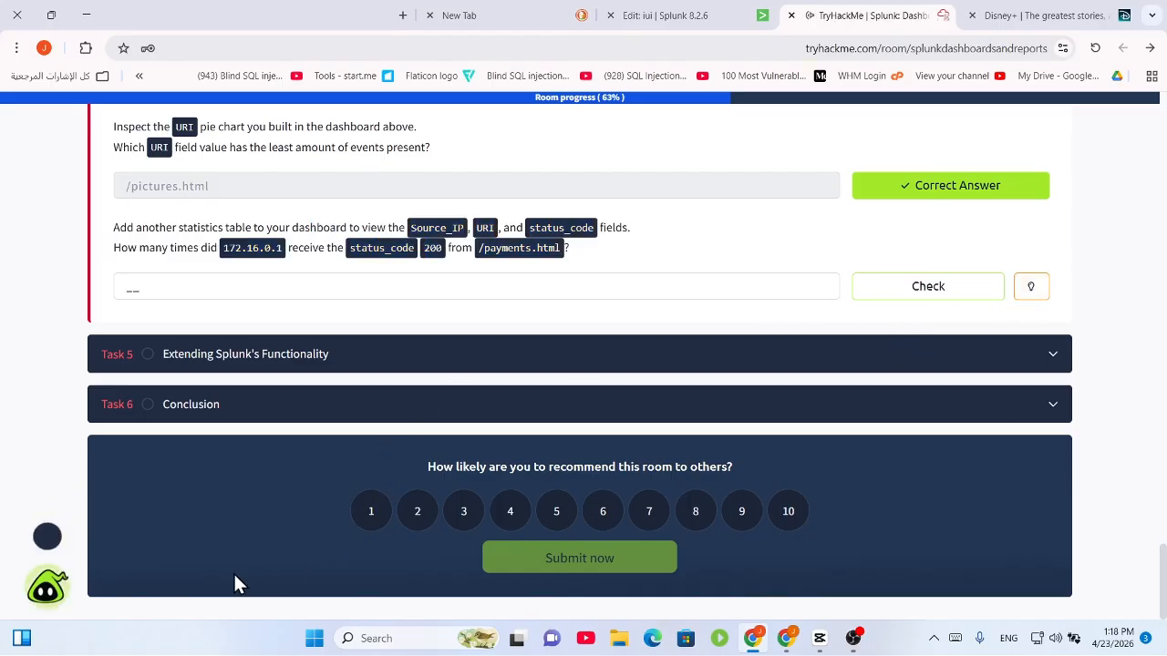
left_click(1032, 291)
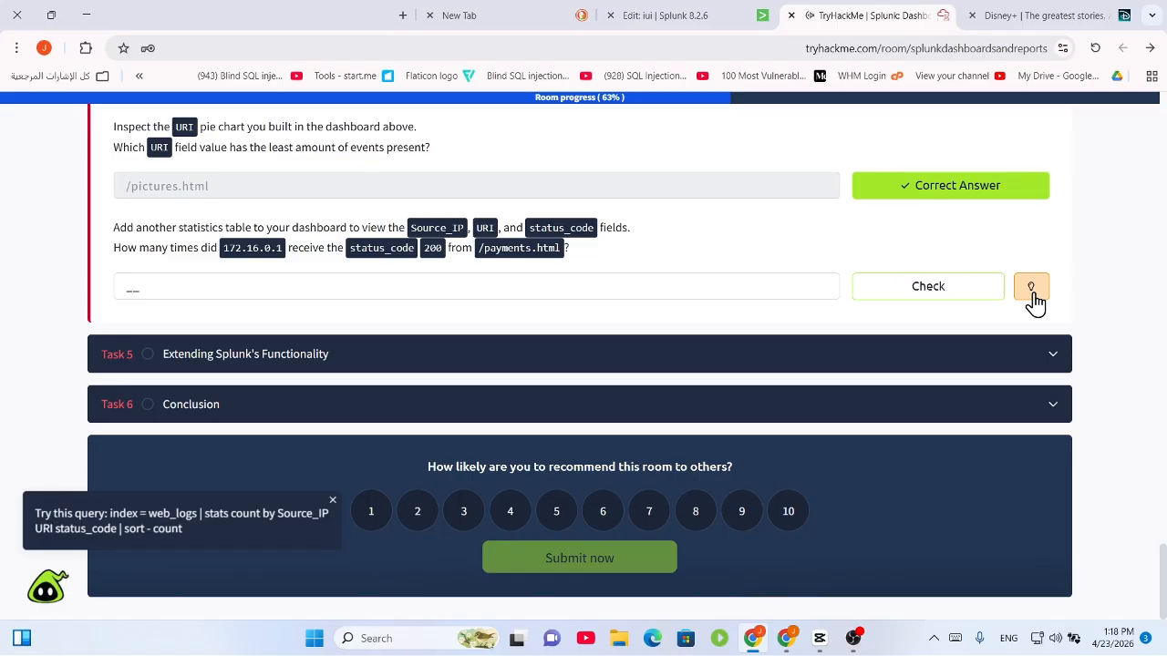
left_click(333, 500)
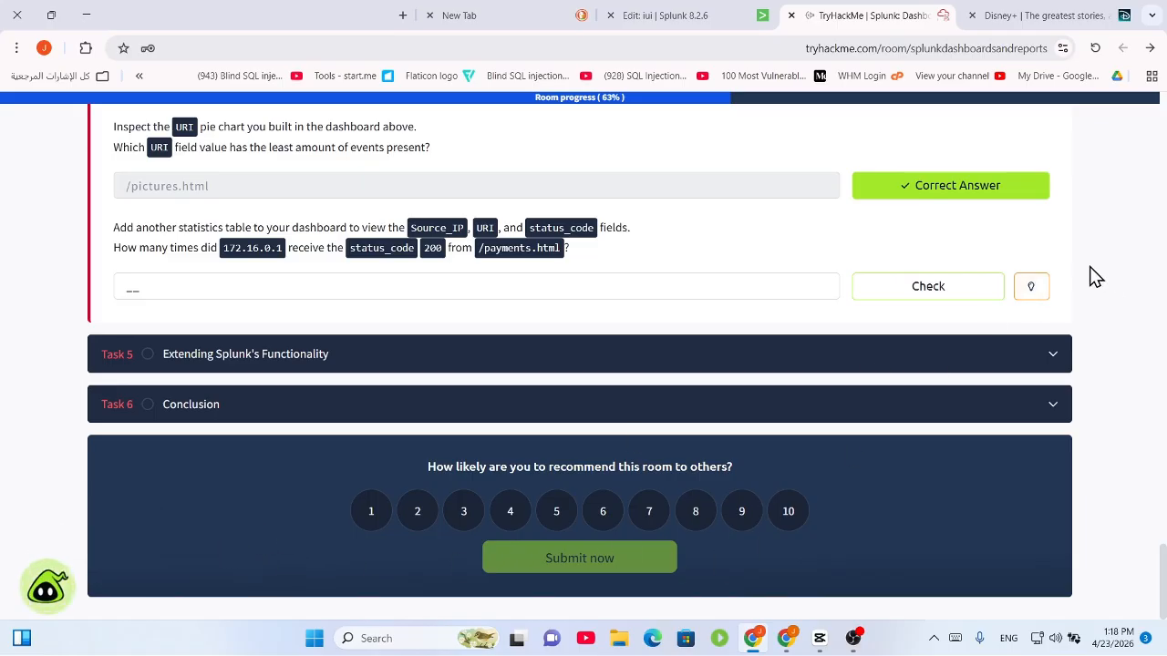
Reopen the last Task 4 question's hint and reread its suggested query
left_click(1032, 294)
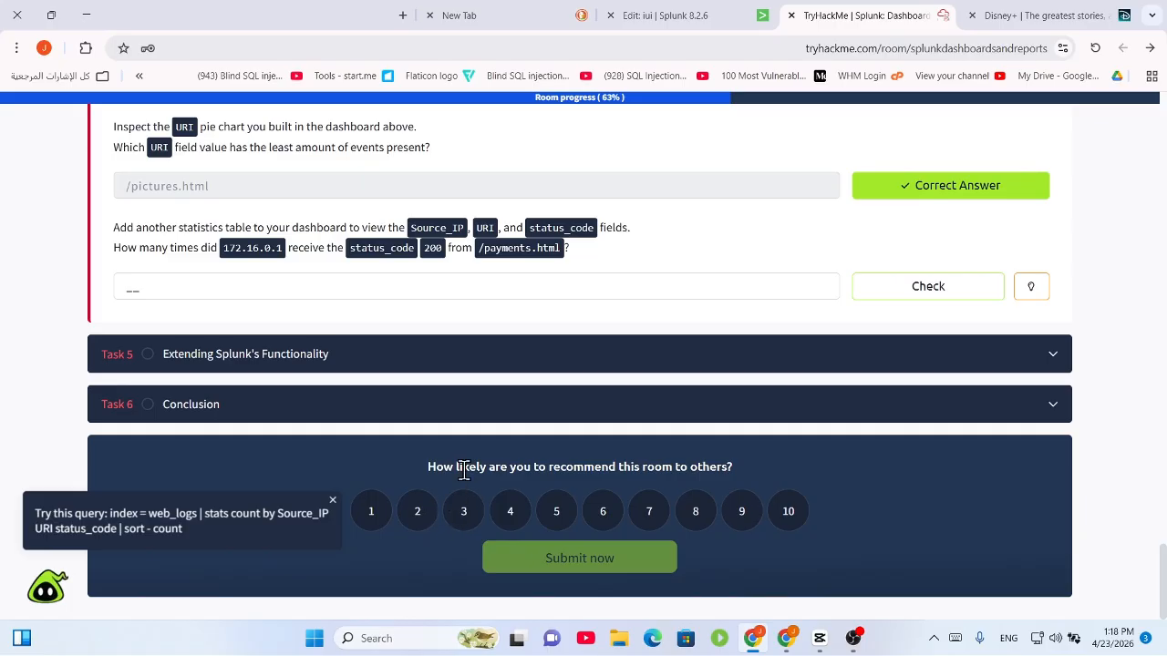
left_click(260, 507)
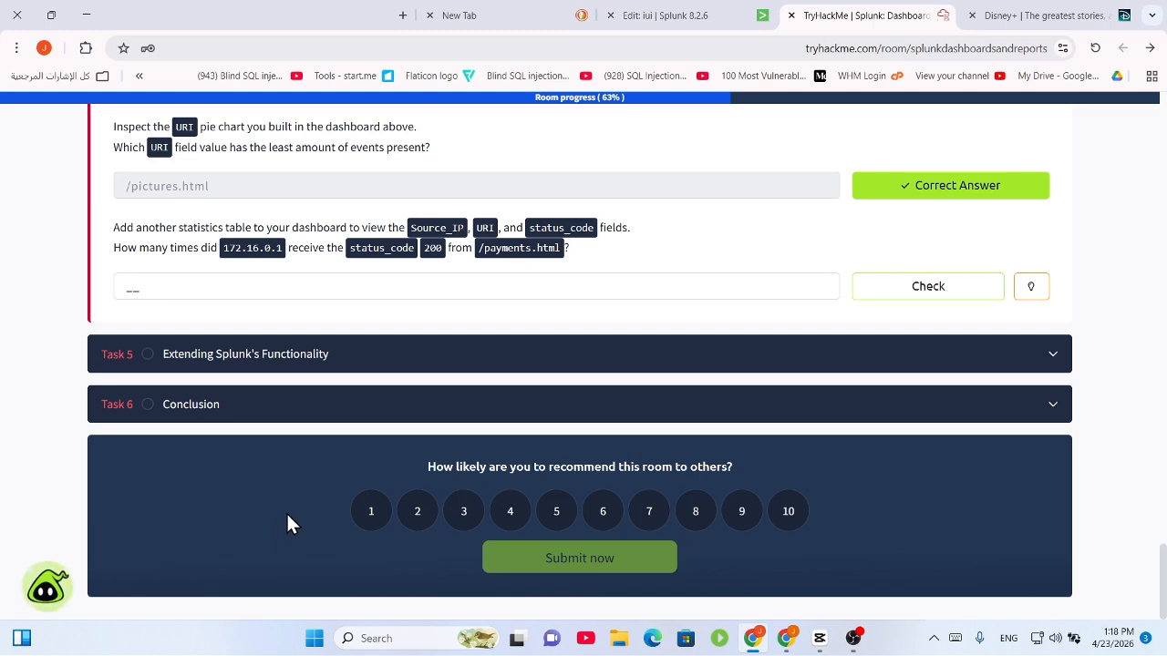
left_click(1033, 289)
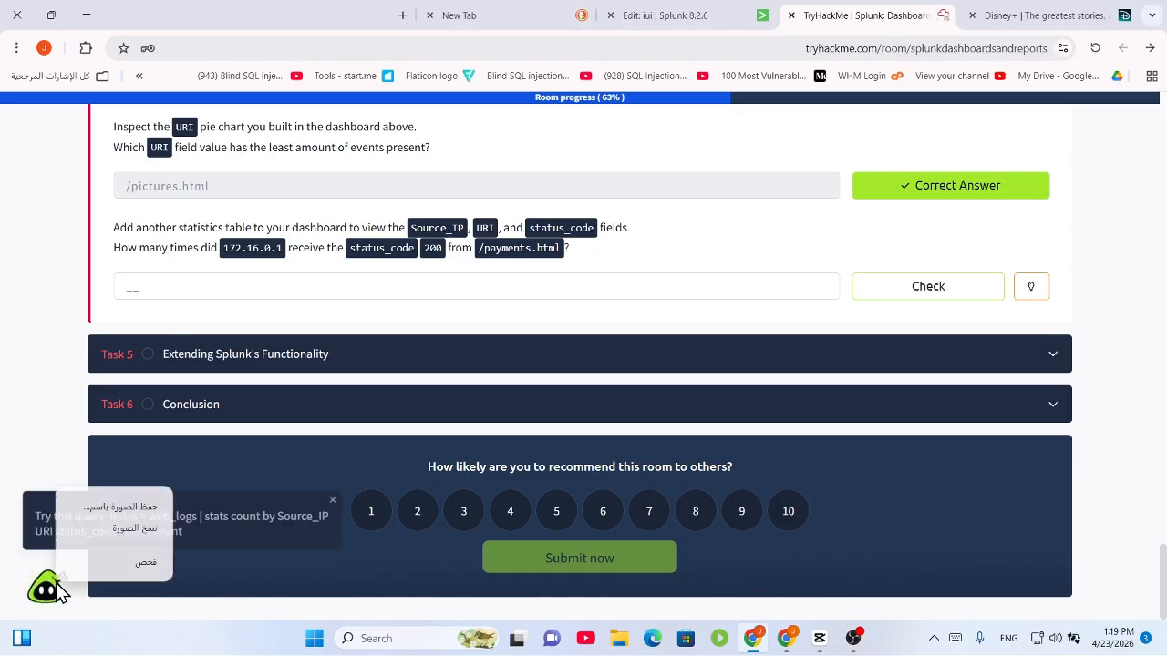
left_click(50, 587)
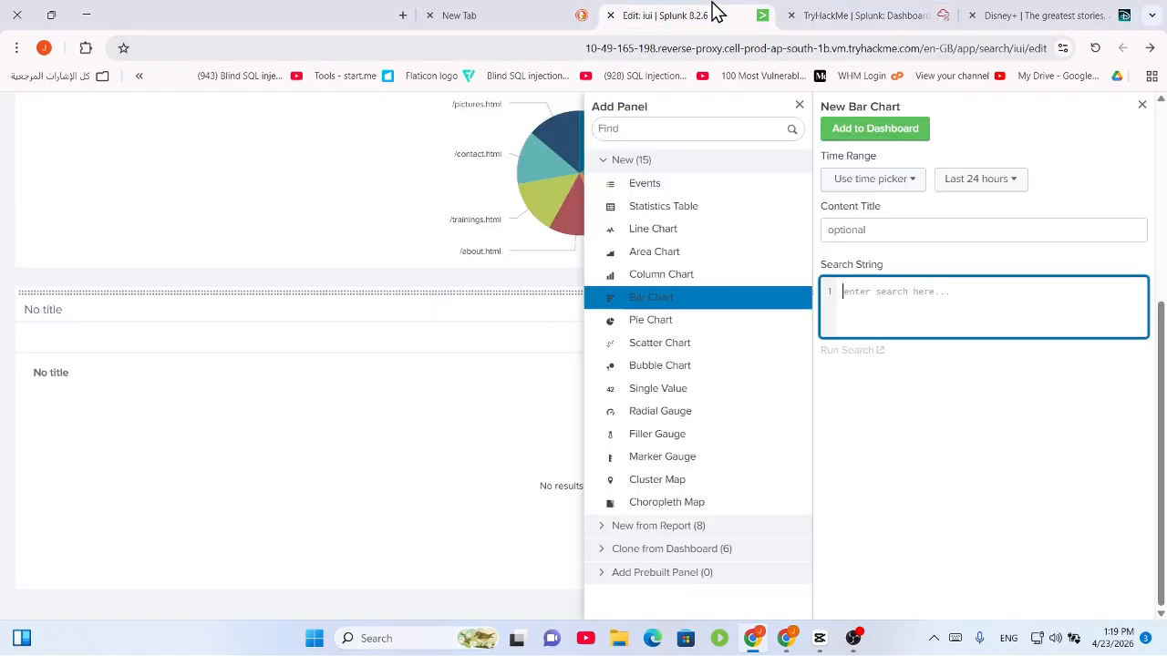
Return to the Splunk dashboard editor and begin the new panel's search string with index="web_logs" followed by a pipe on a new line
left_click(712, 9)
type("inde")
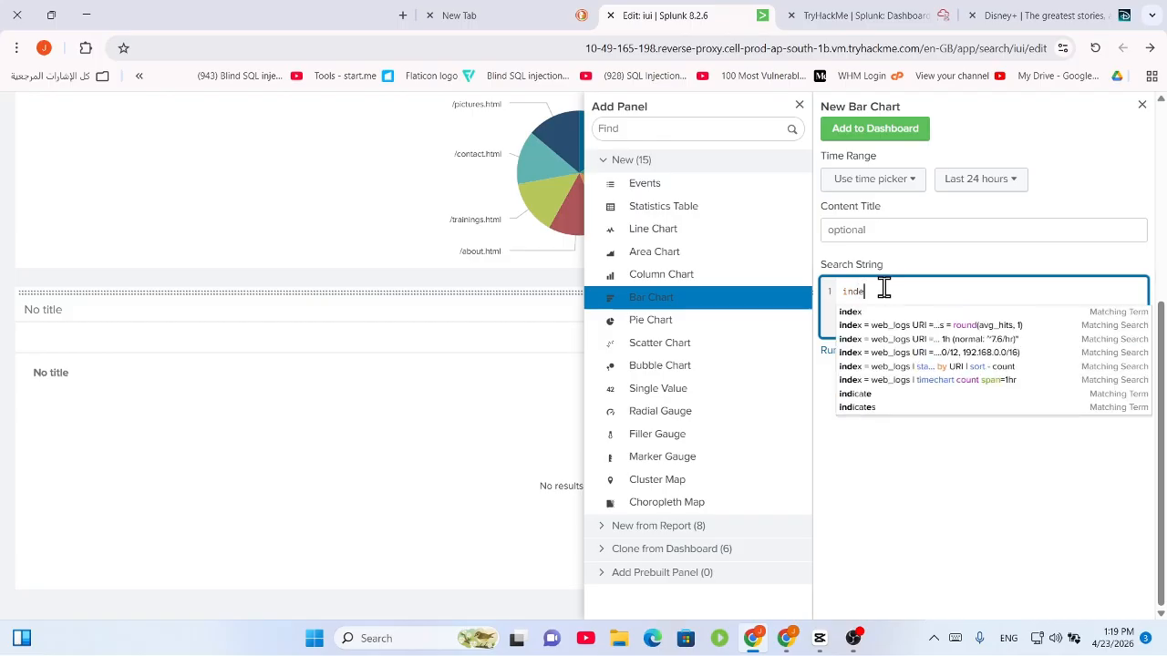
type("x")
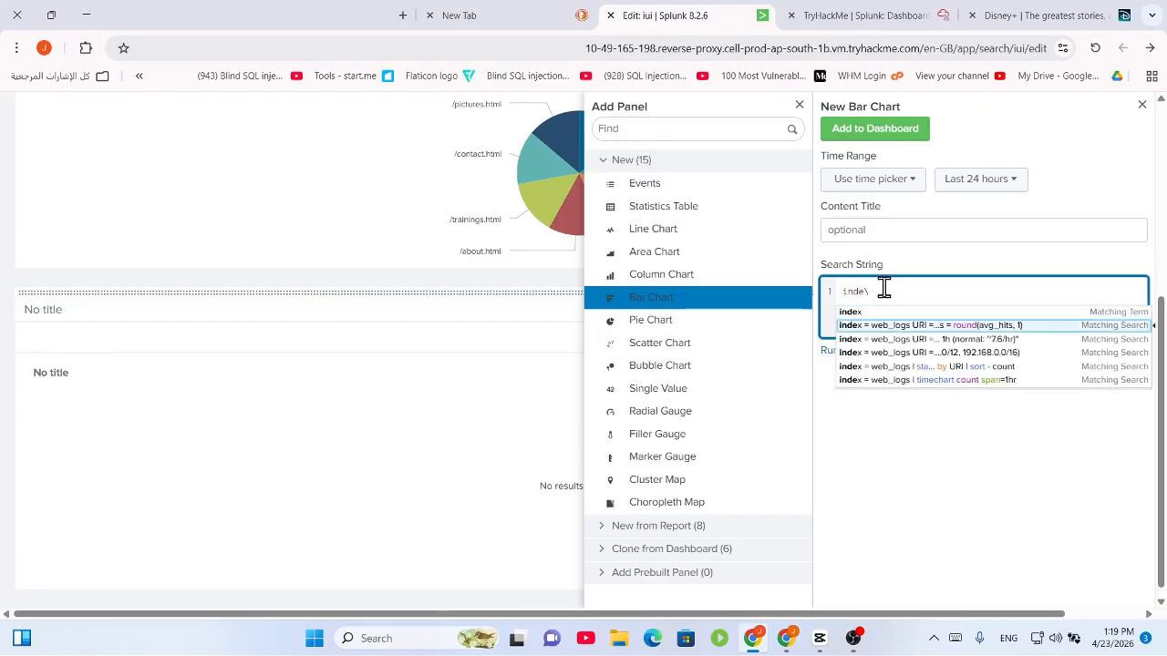
key("BackSpace")
key("BackSpace")
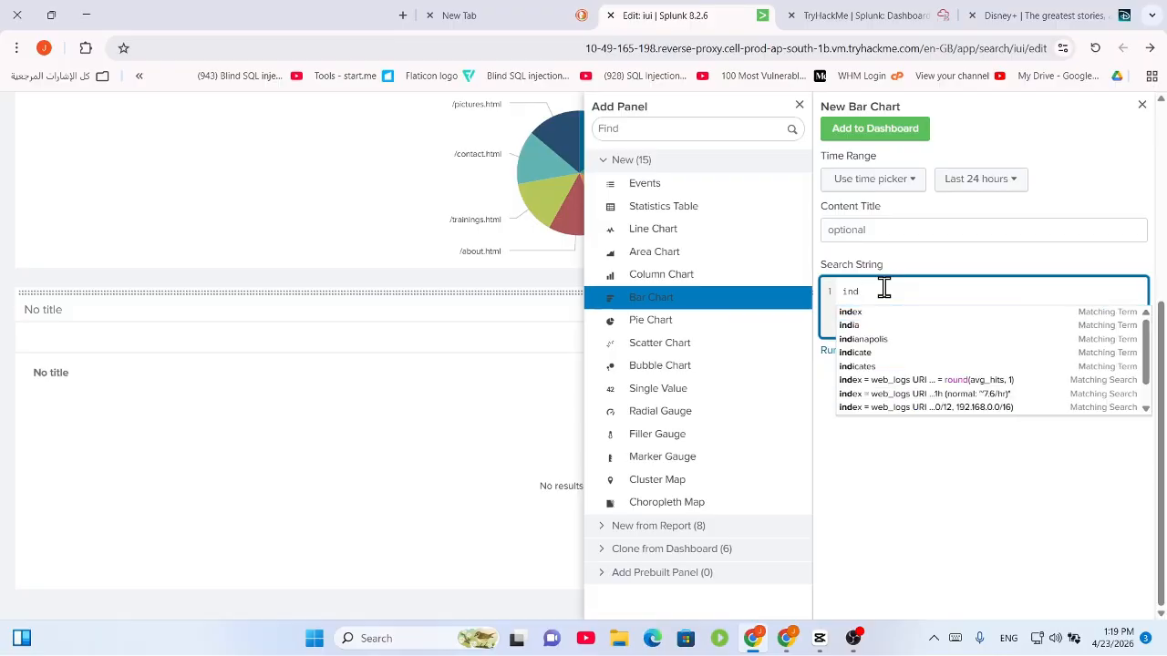
type("ex=")
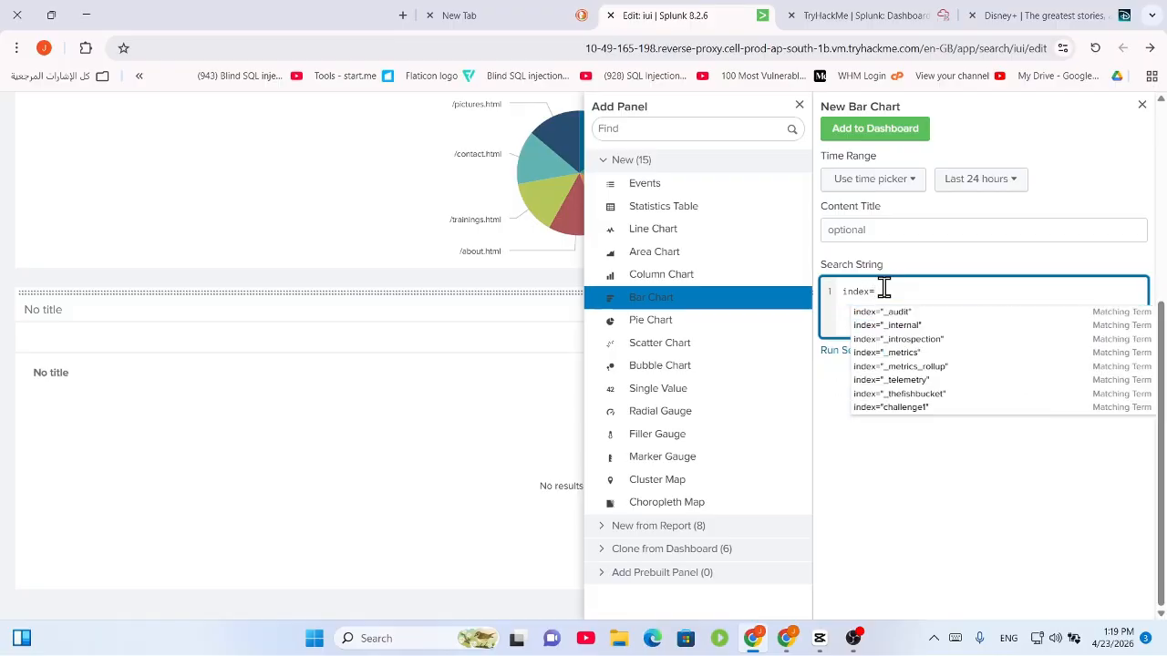
type("\"web_lo")
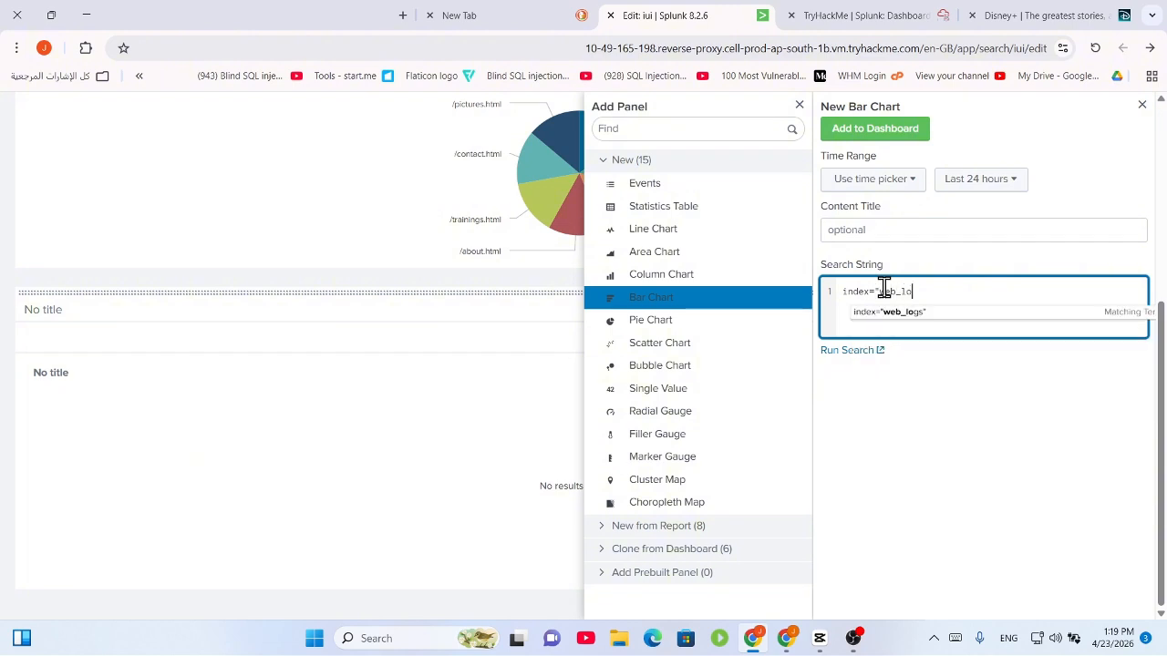
type("gs\" ")
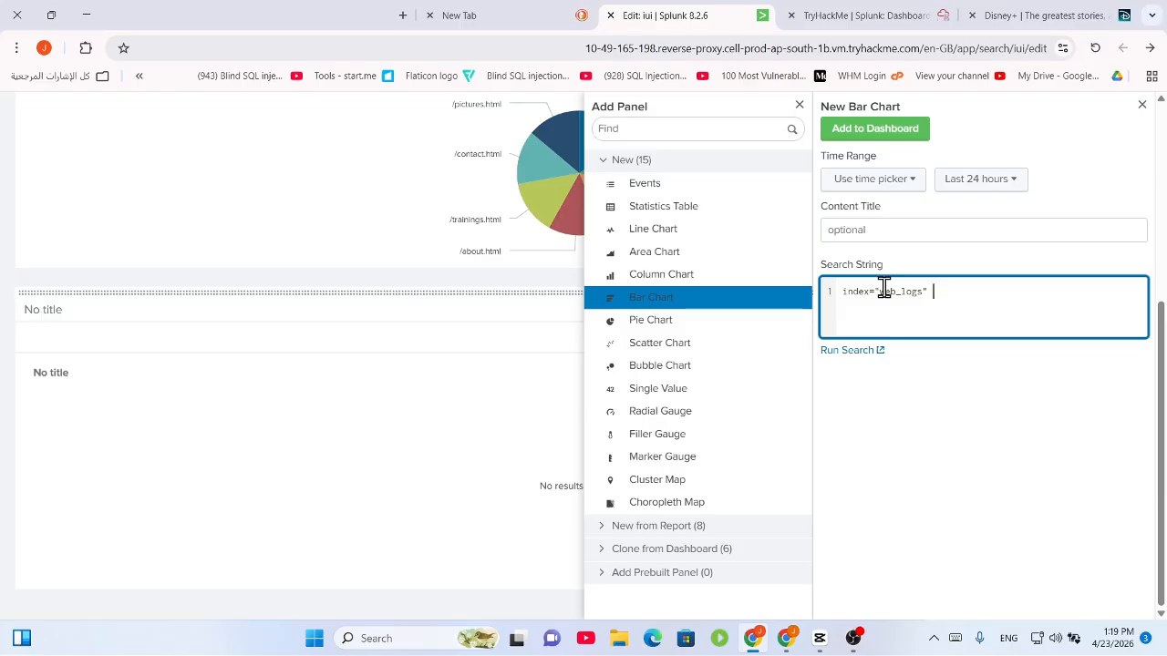
type("|")
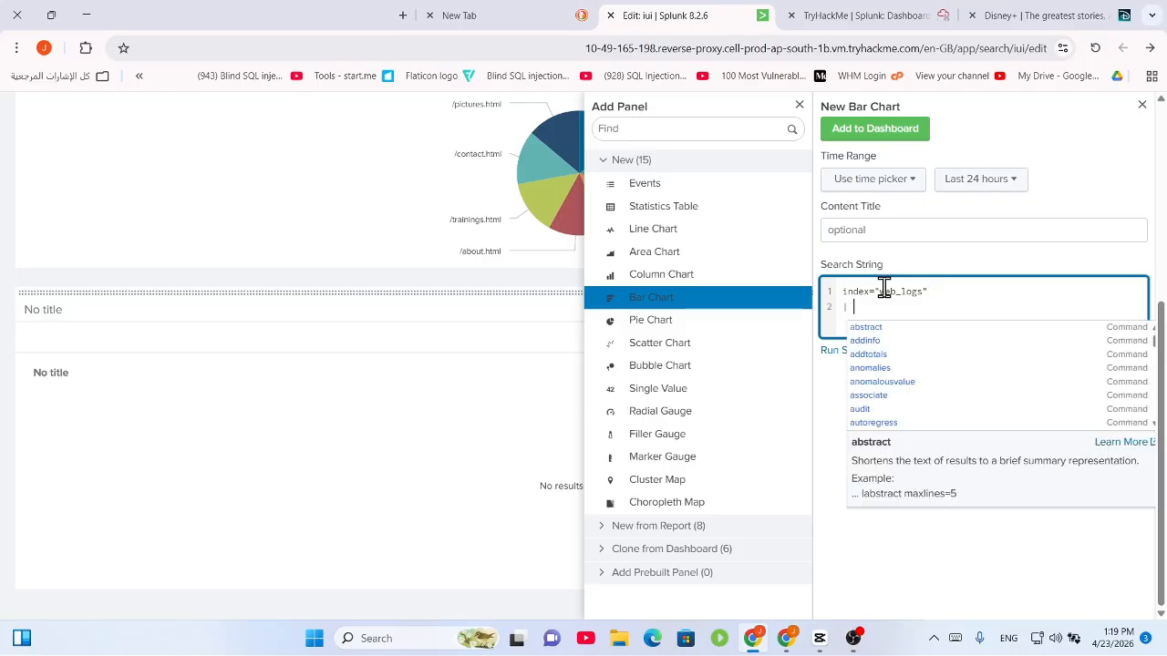
Copy "stats count by status_code" from the Task 4 sample query and place it after the pipe in the panel's search string
left_click(868, 14)
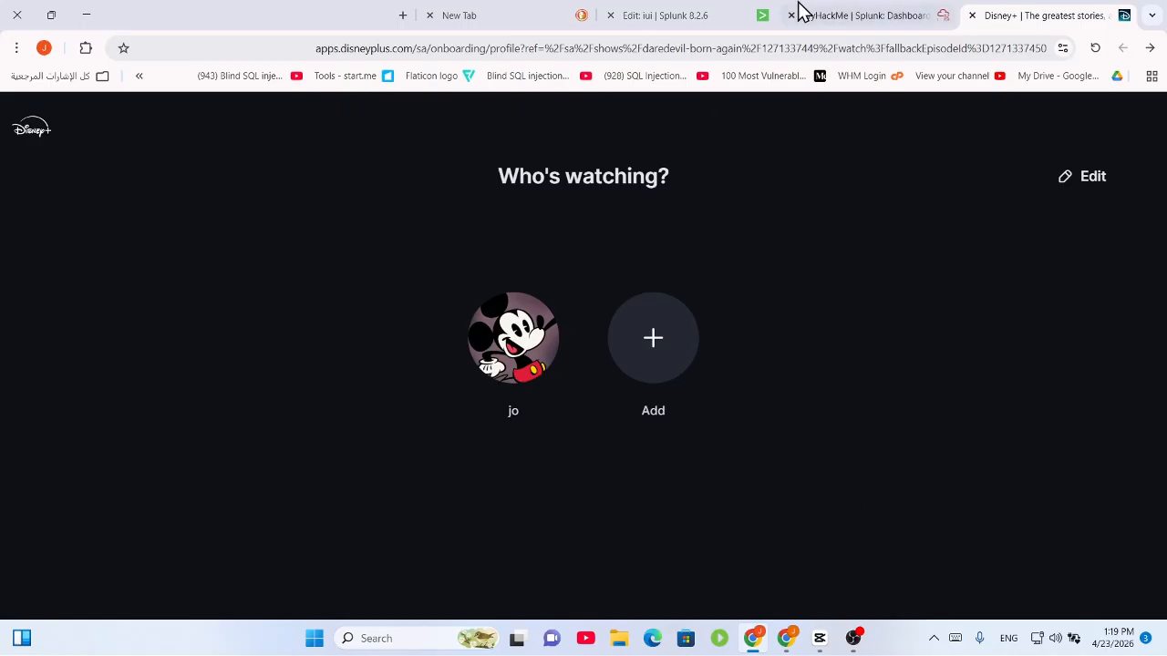
left_click(654, 11)
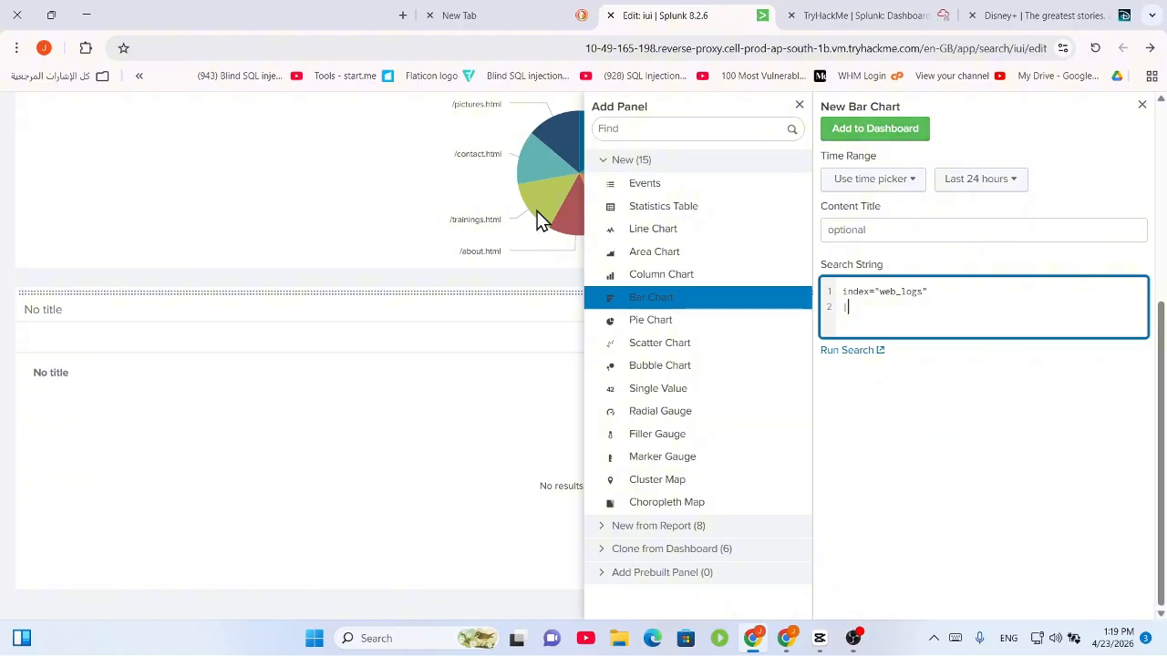
left_click(881, 14)
scroll(552, 385, "up", 4)
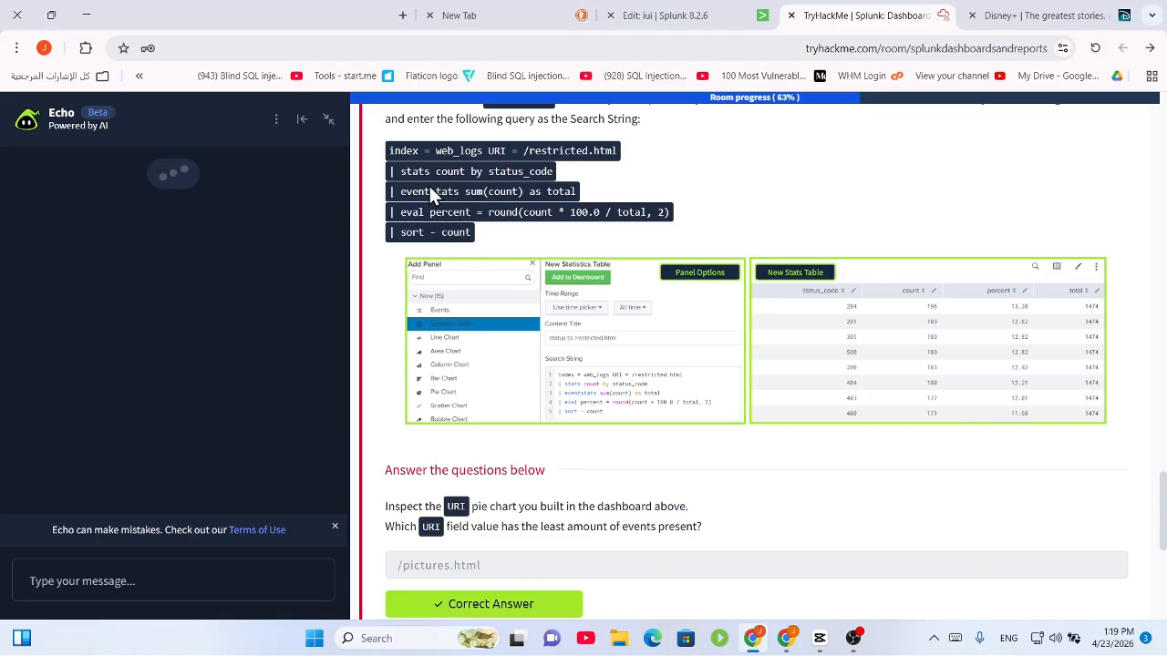
left_click_drag(544, 178, 555, 180)
key("ctrl+c")
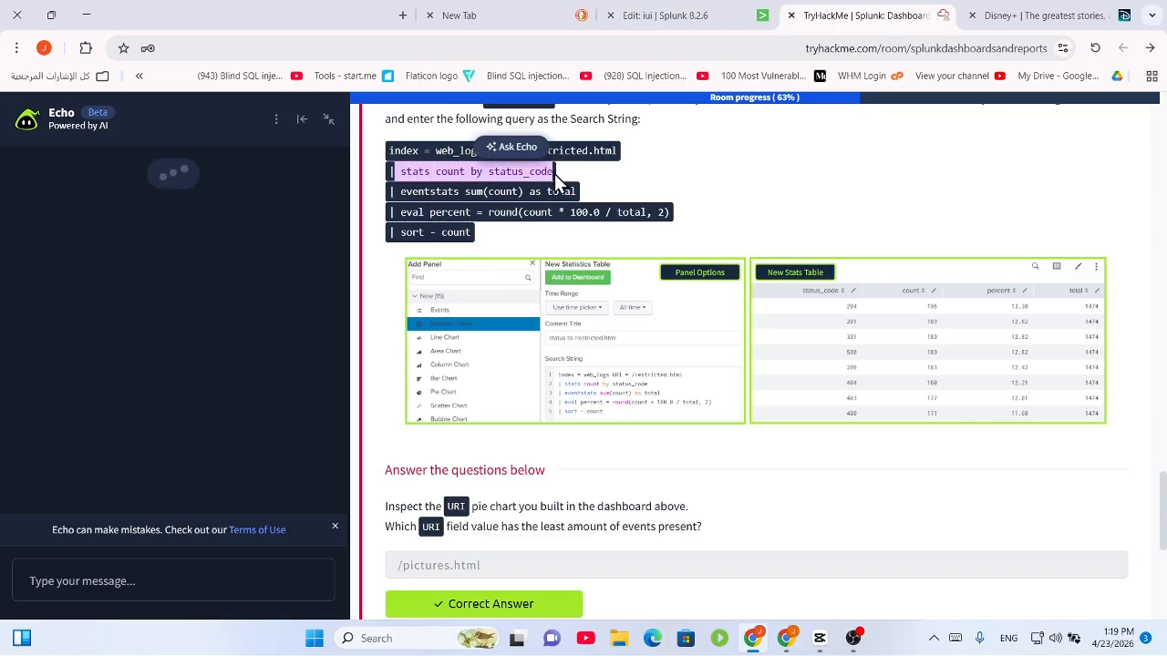
left_click(1063, 16)
left_click(586, 14)
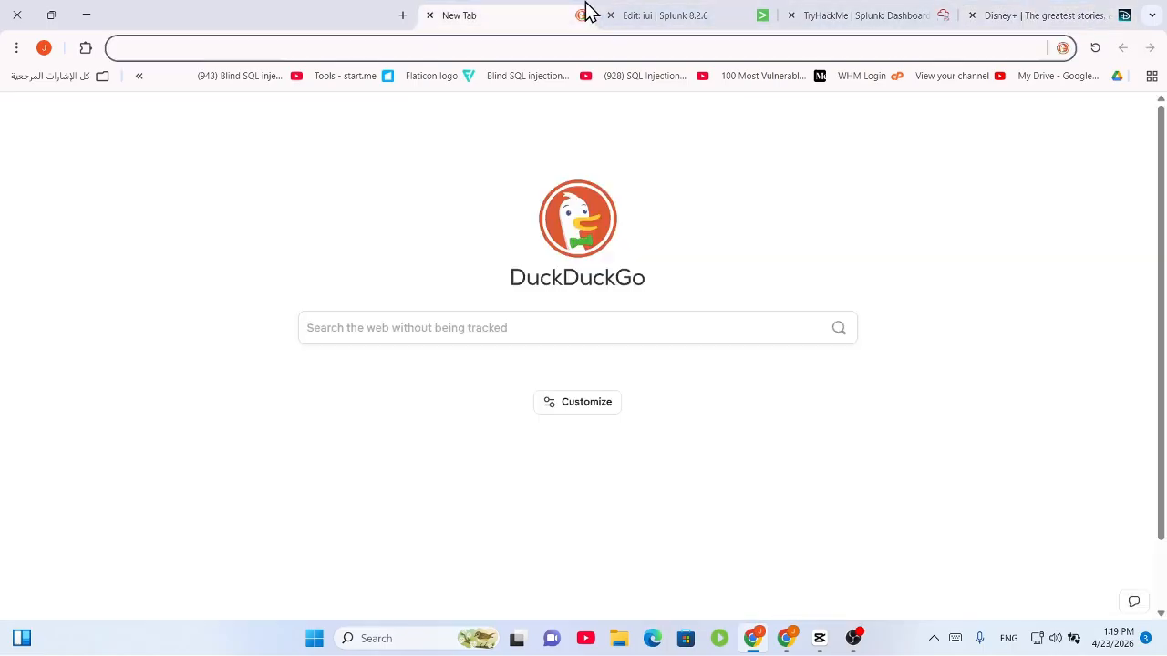
left_click(666, 14)
key("ctrl+v")
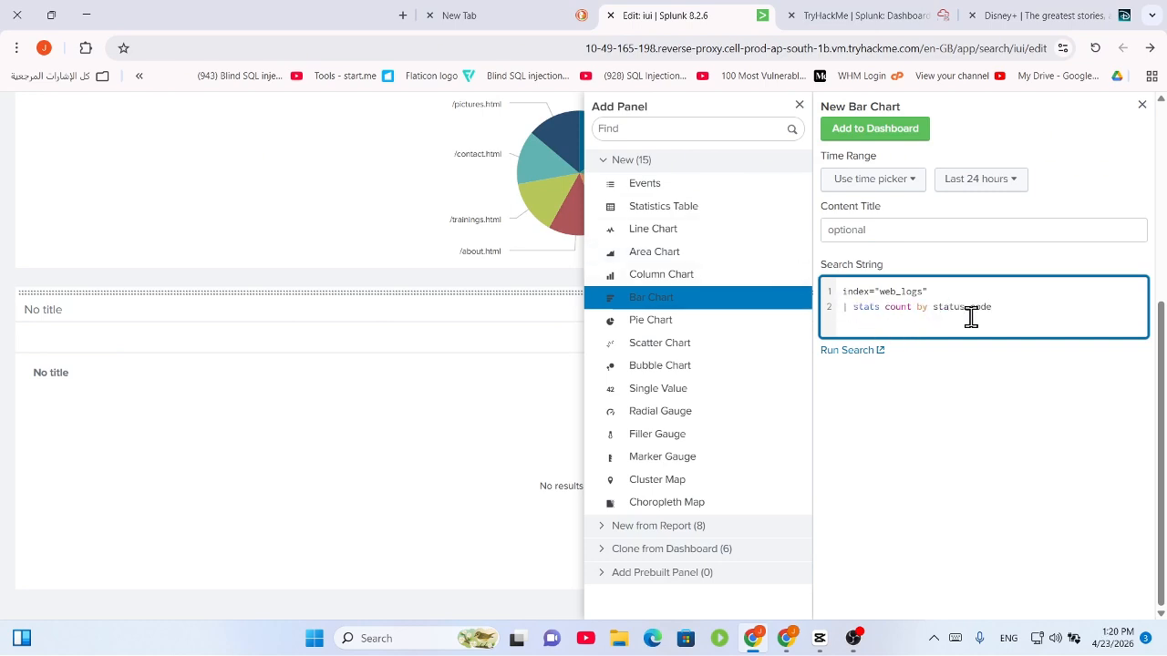
Replace status_code with Source_ip as the grouping field in the search string's stats command
left_click_drag(998, 309, 939, 308)
key("BackSpace")
key("BackSpace")
type("So")
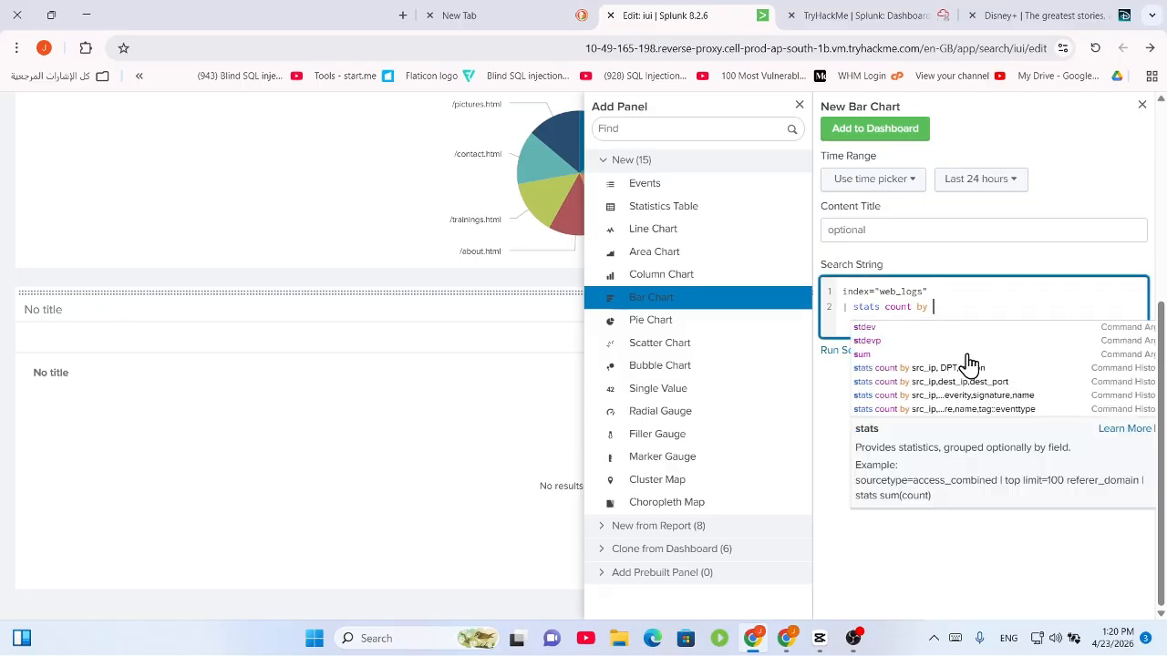
type("urce")
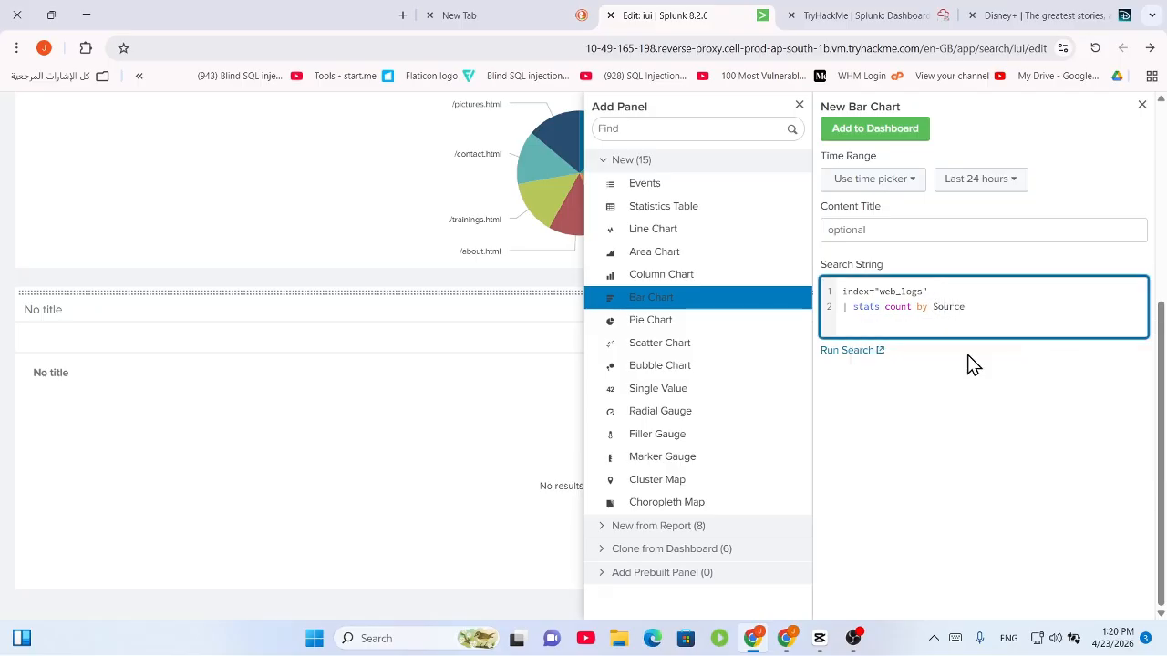
type("_io")
key("BackSpace")
key("BackSpace")
type("oi")
key("BackSpace")
key("BackSpace")
type("ip")
Copy the exact field name Source_IP from the TryHackMe question and substitute it for Source_ip in the search string
left_click(844, 13)
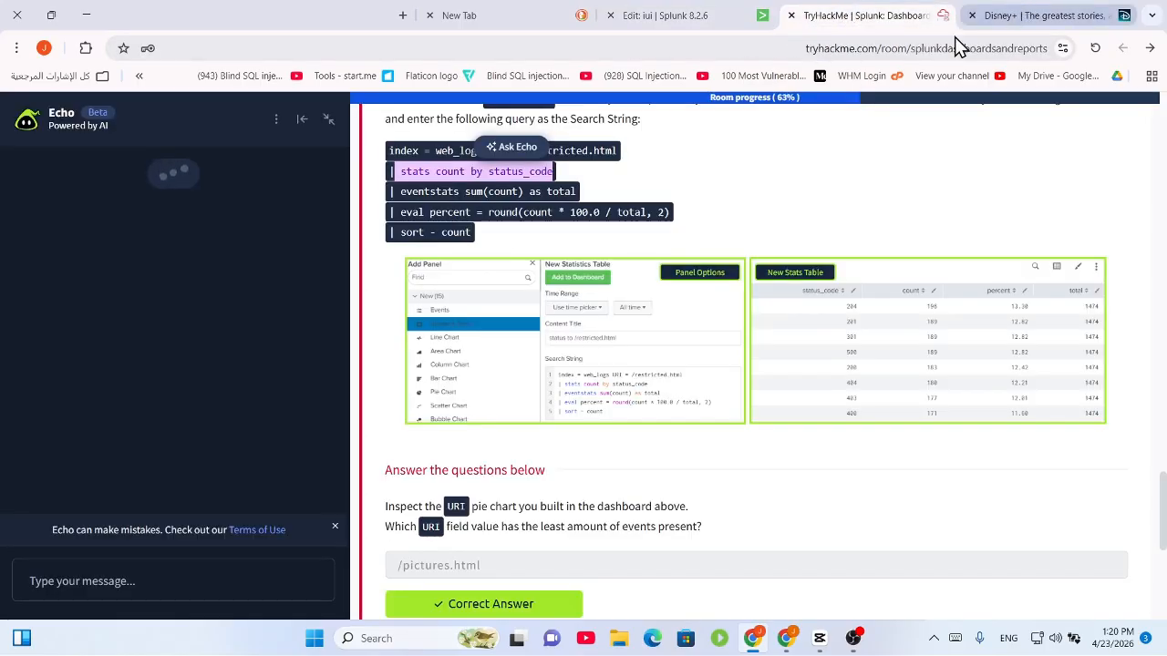
scroll(424, 551, "down", 4)
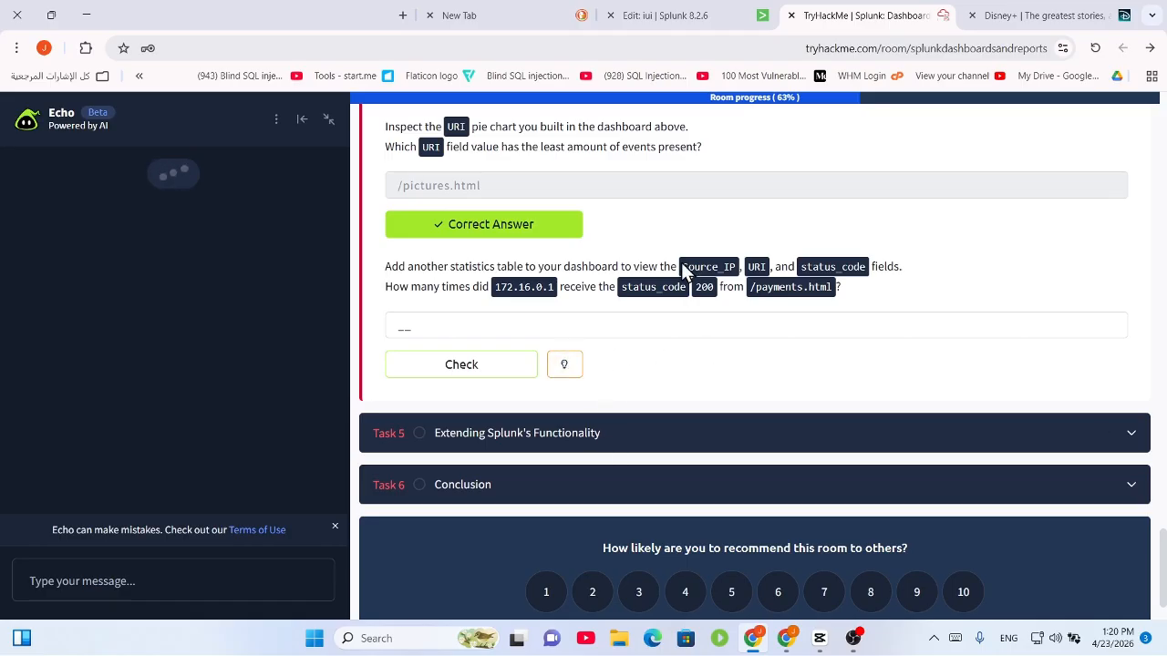
right_click(735, 263)
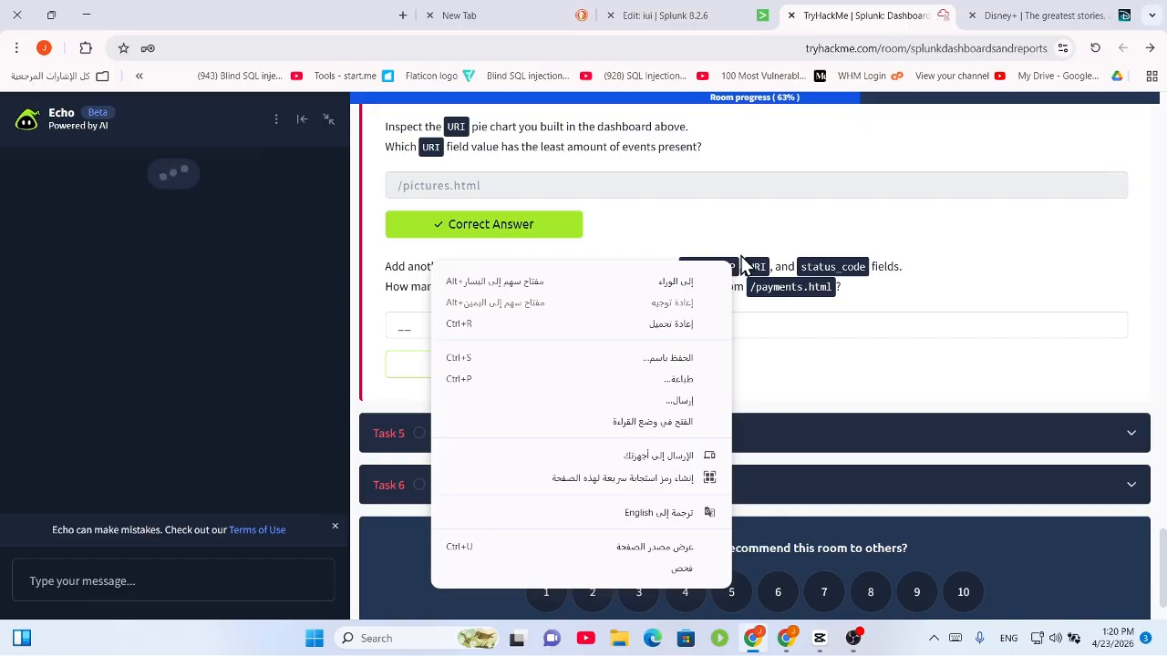
left_click(742, 257)
left_click_drag(693, 269, 720, 271)
left_click(687, 269)
right_click(700, 272)
left_click(698, 272)
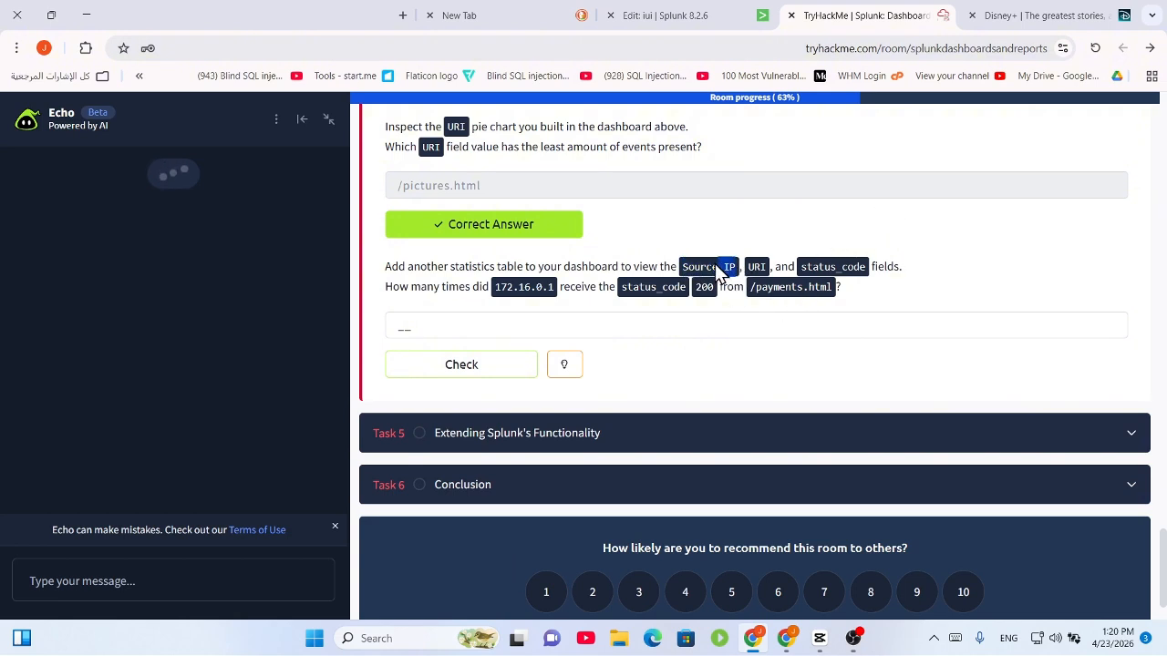
left_click(1010, 12)
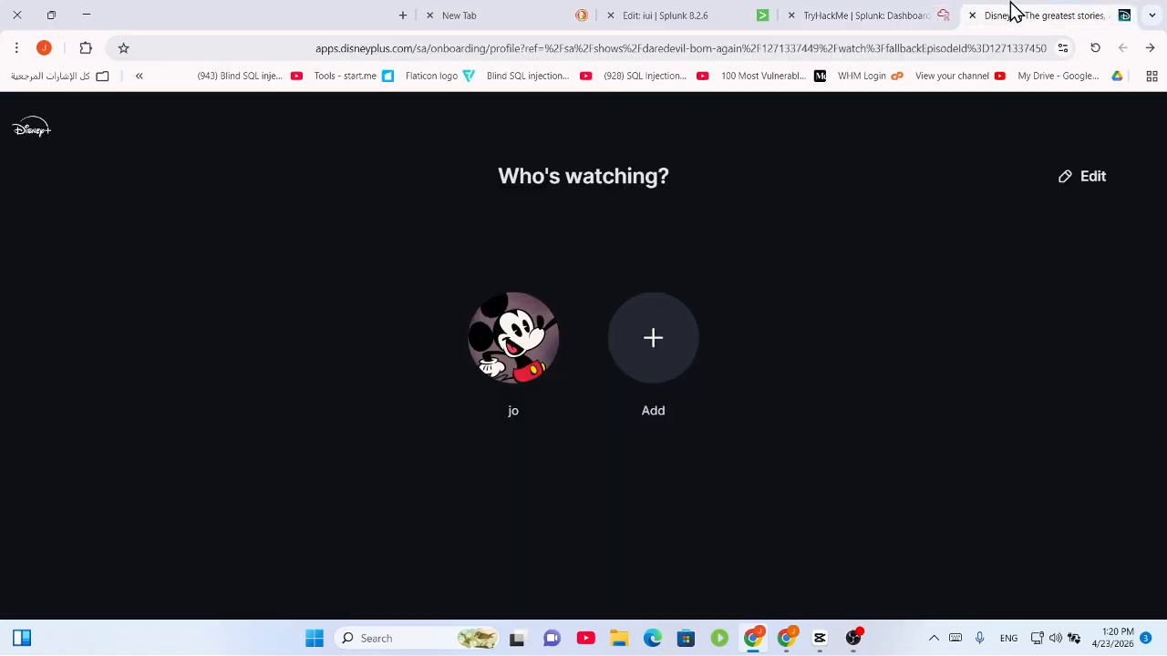
left_click(613, 13)
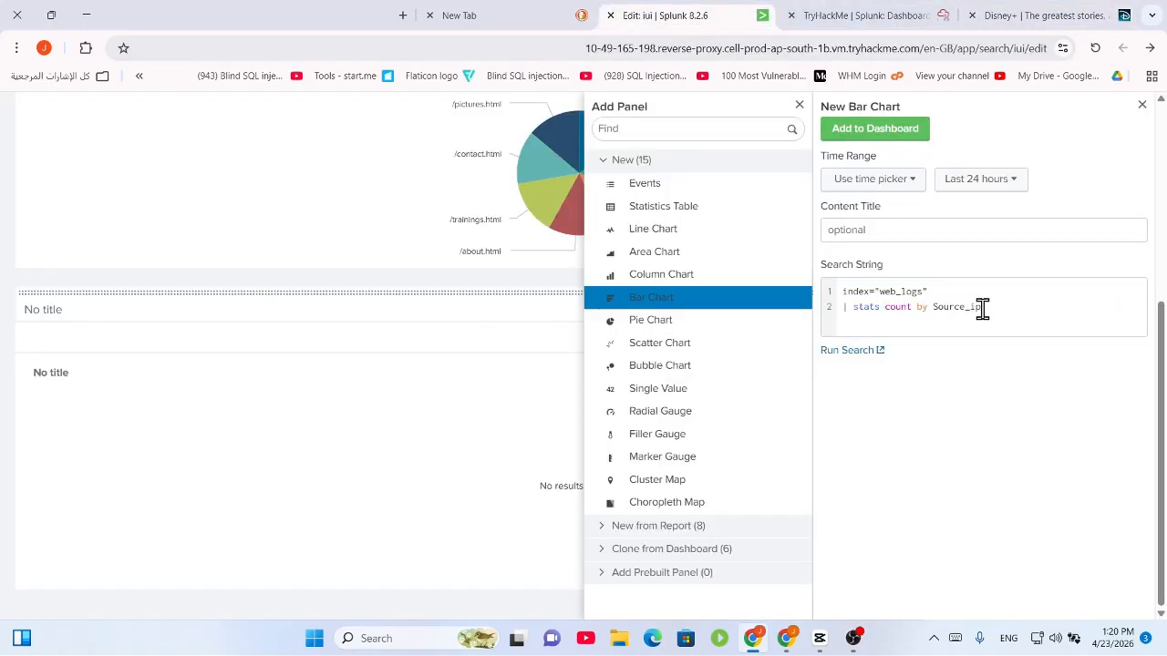
left_click_drag(982, 308, 930, 310)
type("Source_IP")
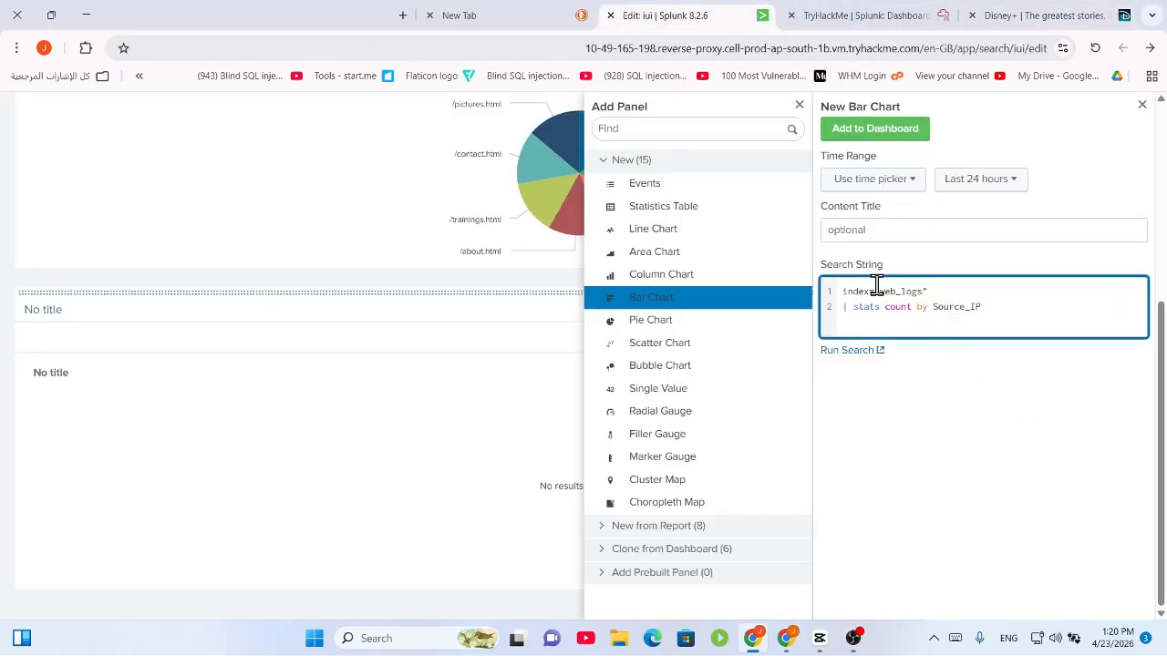
Copy the URI field name from the question and add it after Source_IP in the stats command
left_click(873, 15)
double_click(756, 266)
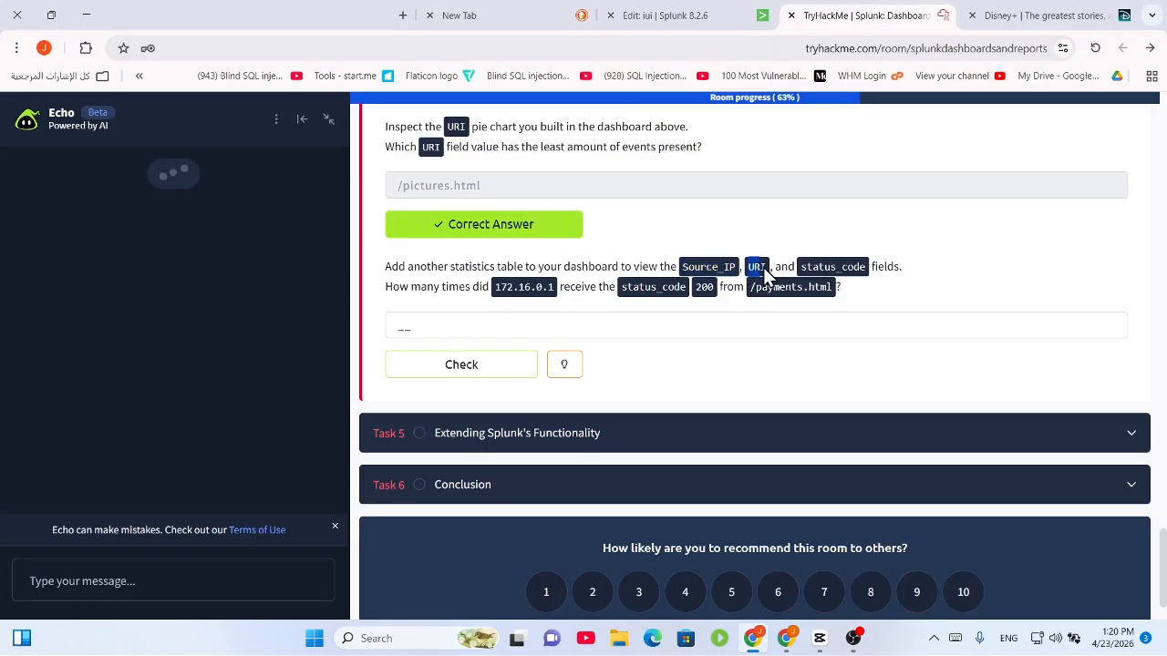
left_click(1019, 14)
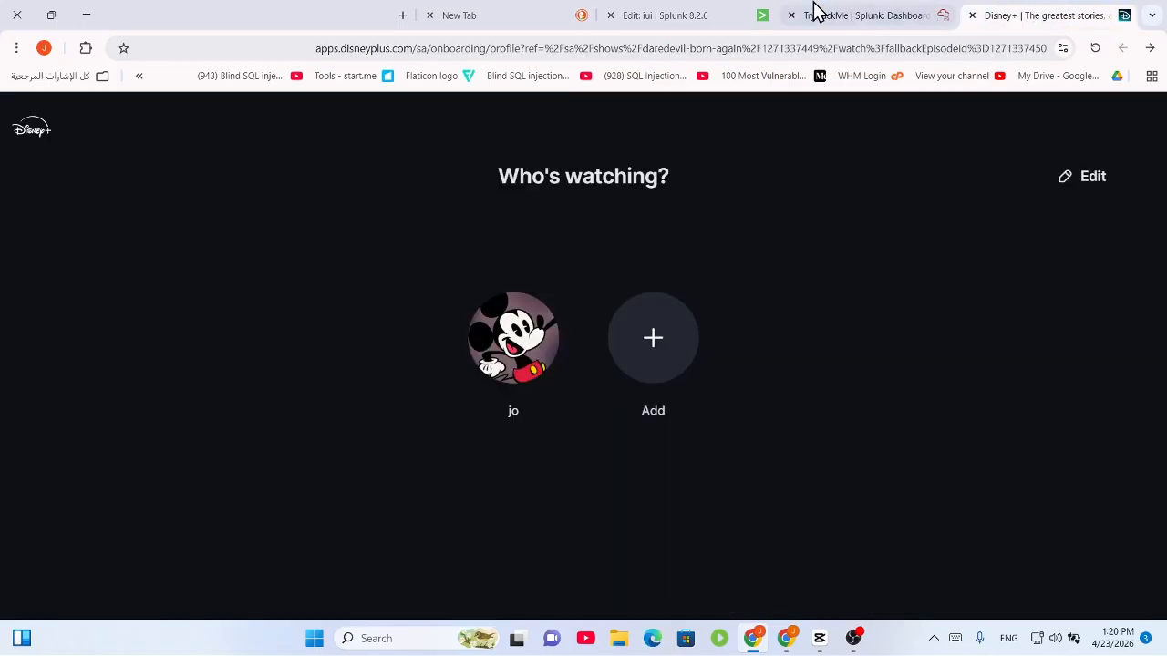
left_click(739, 13)
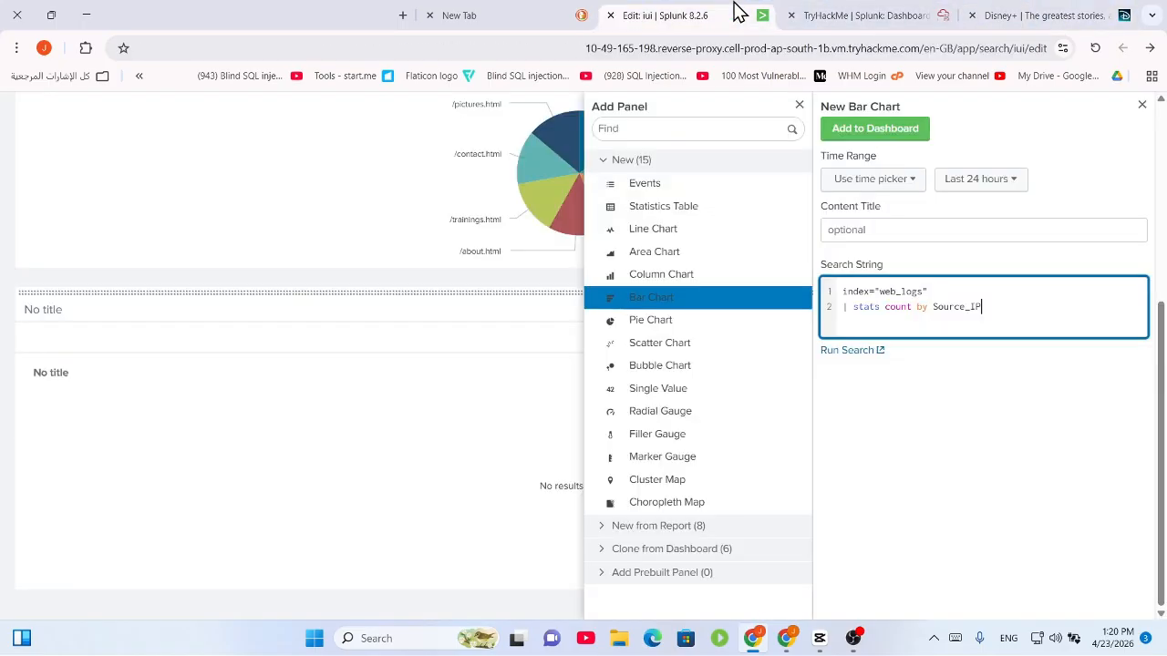
left_click(997, 307)
type("URI")
left_click(909, 13)
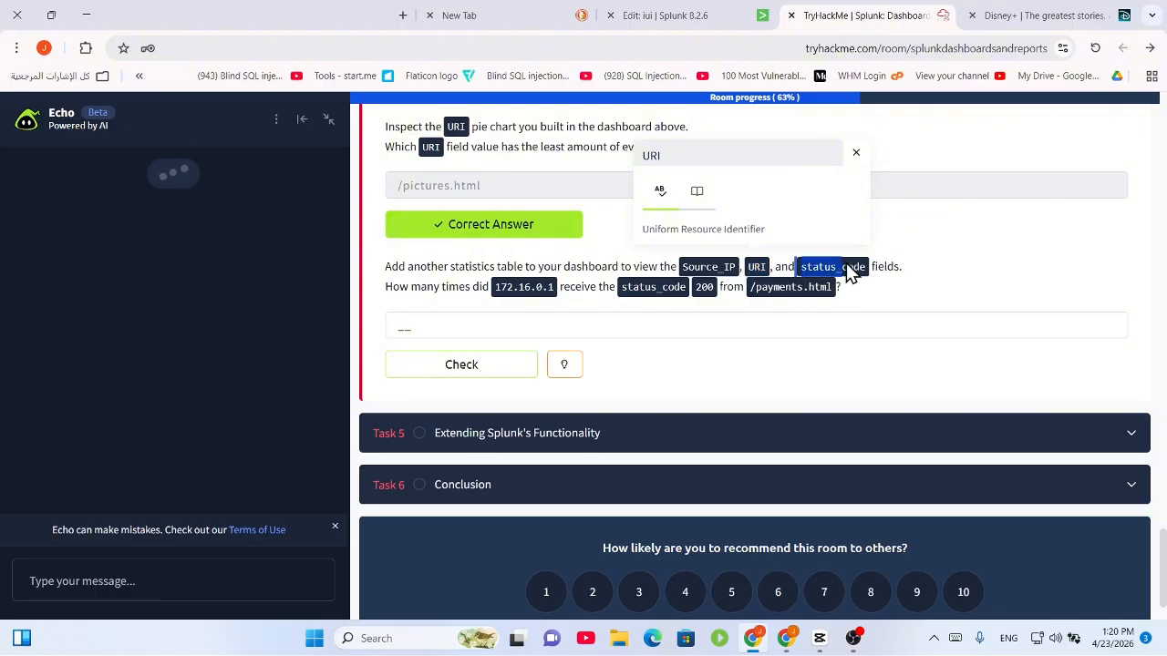
left_click_drag(848, 272, 867, 273)
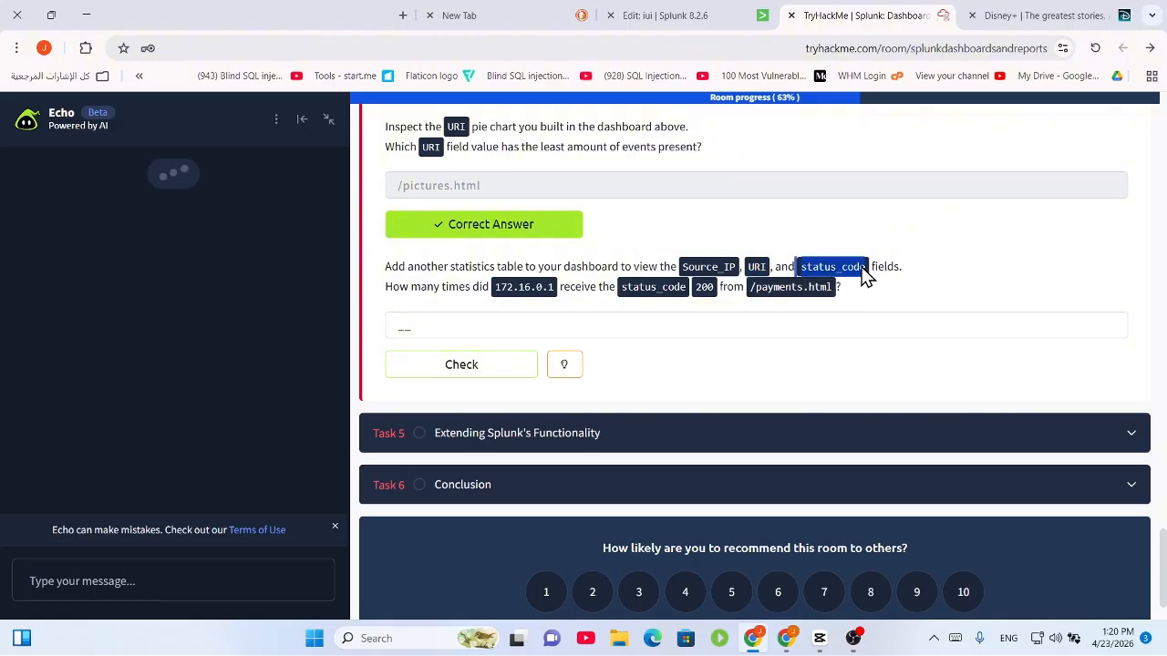
left_click(974, 14)
left_click(695, 15)
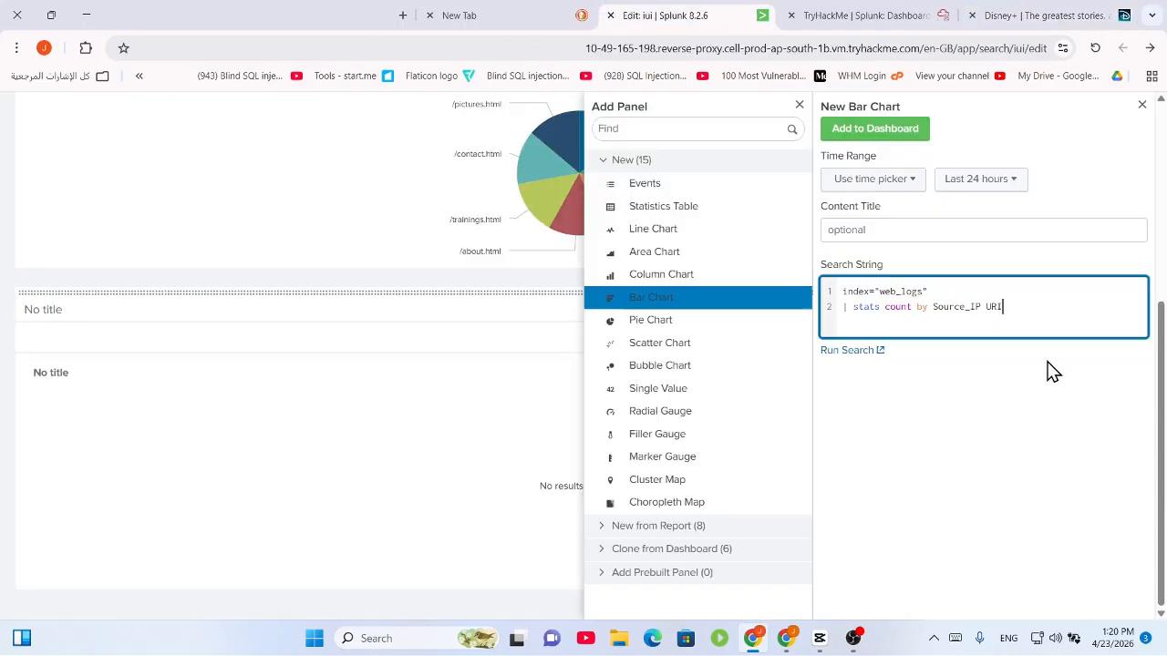
type("URI")
left_click_drag(1031, 312, 1009, 320)
key("BackSpace")
Copy the status_code field name from the TryHackMe question and add it after URI in the stats command
left_click(842, 13)
left_click(843, 270)
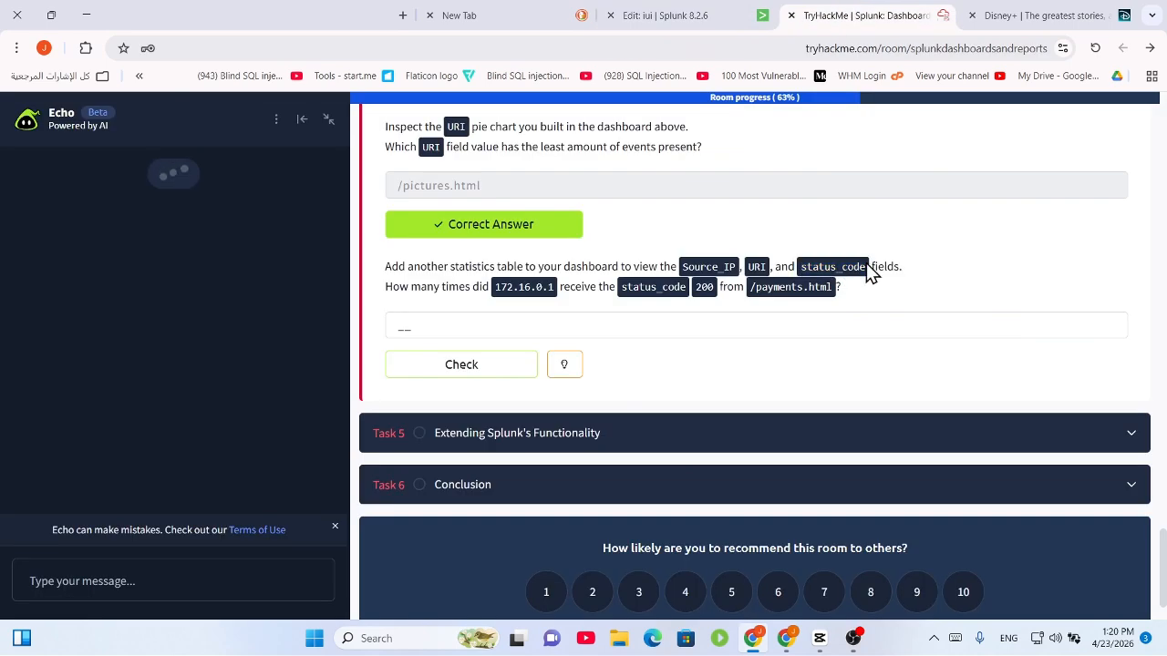
left_click_drag(867, 266, 801, 262)
key("ctrl+c")
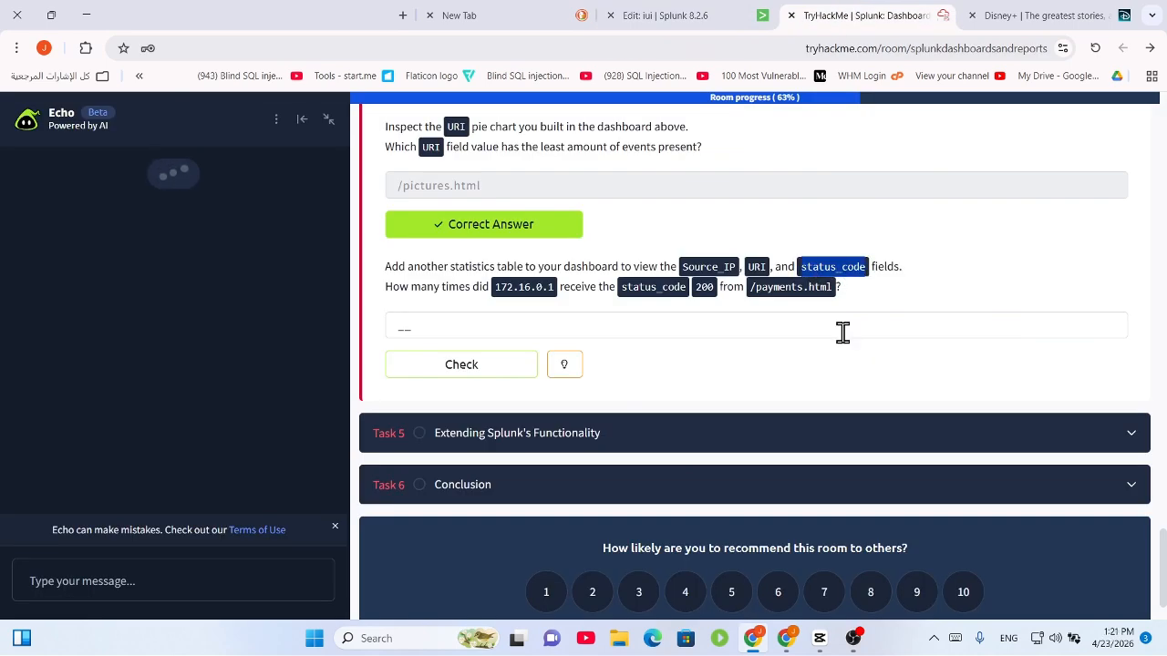
left_click(1039, 15)
left_click(686, 3)
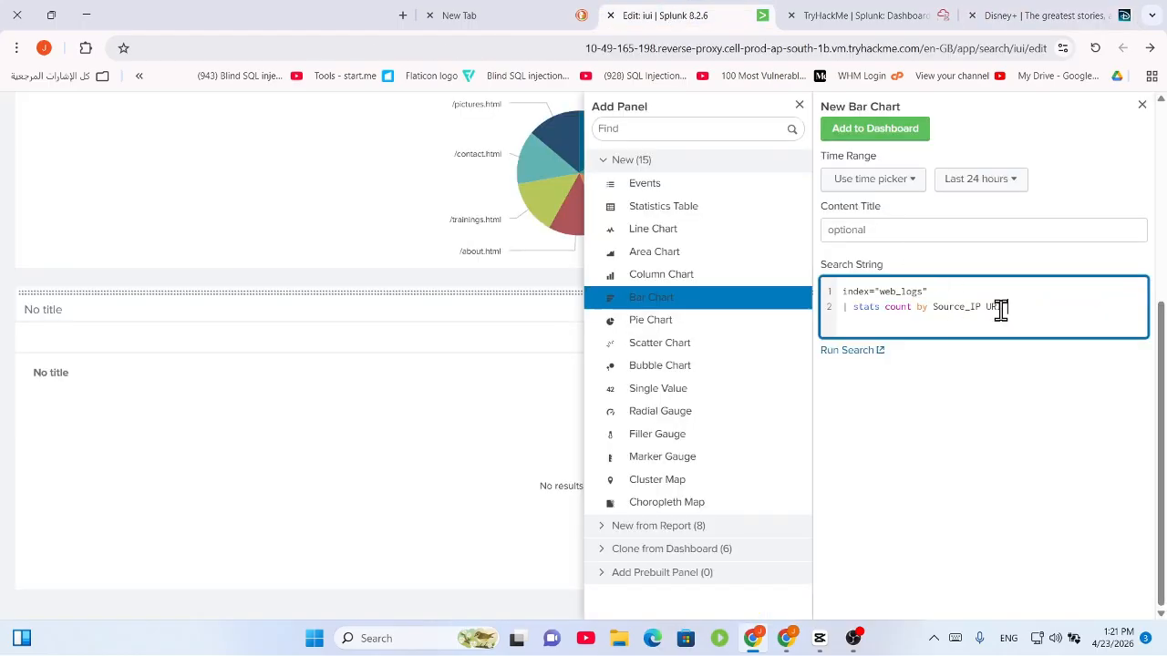
key("ctrl+v")
Recheck the question's conditions and add its page /payments.html as a search term after index="web_logs" in the search string
left_click(1048, 11)
left_click(934, 18)
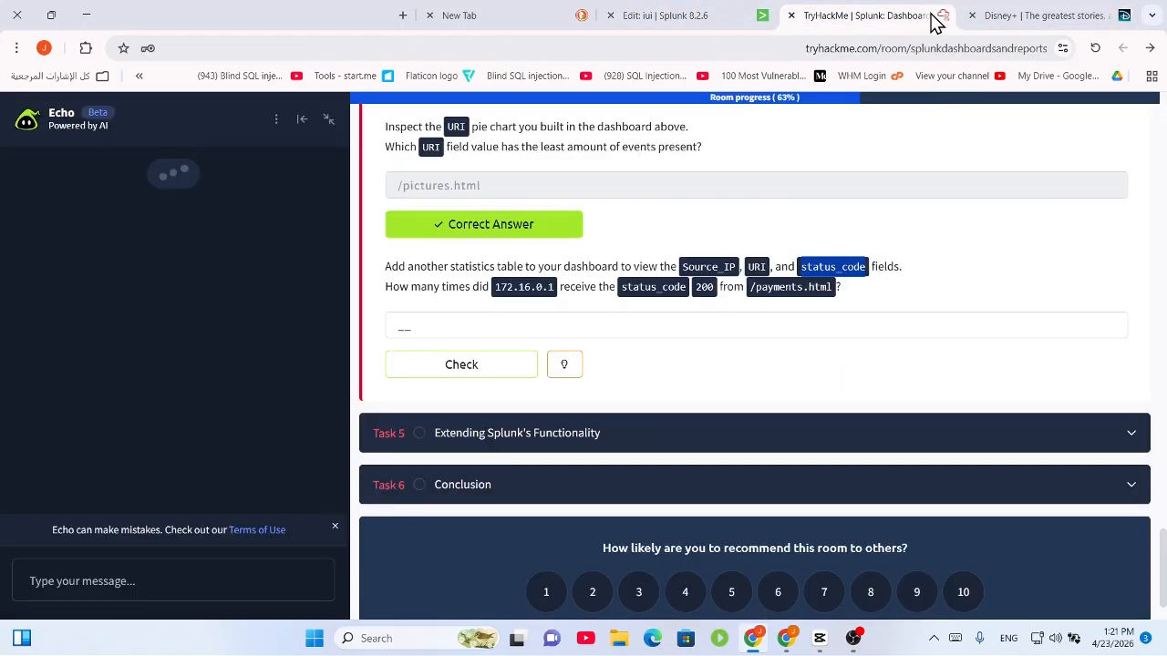
left_click_drag(495, 286, 555, 299)
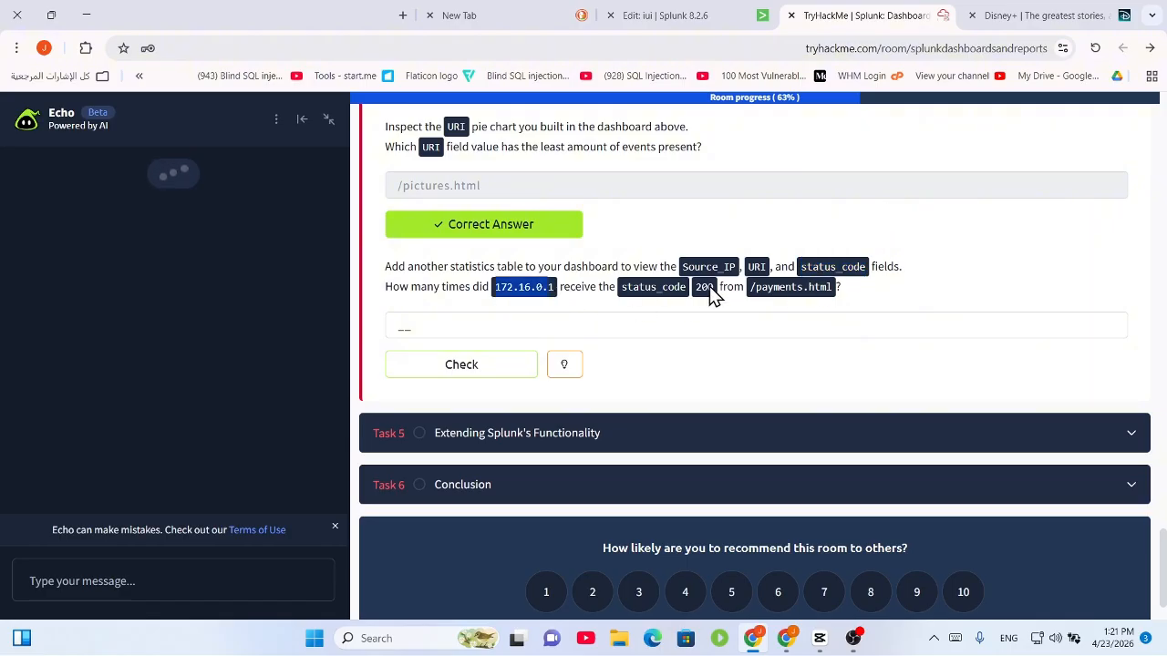
left_click_drag(723, 287, 690, 292)
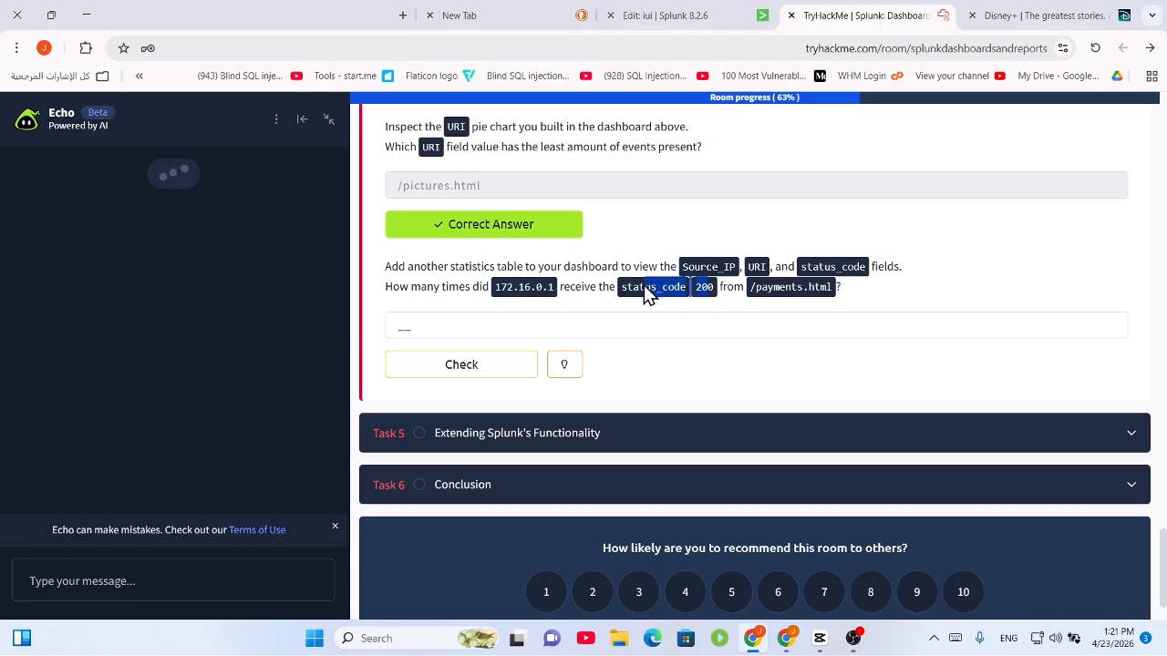
left_click(562, 366)
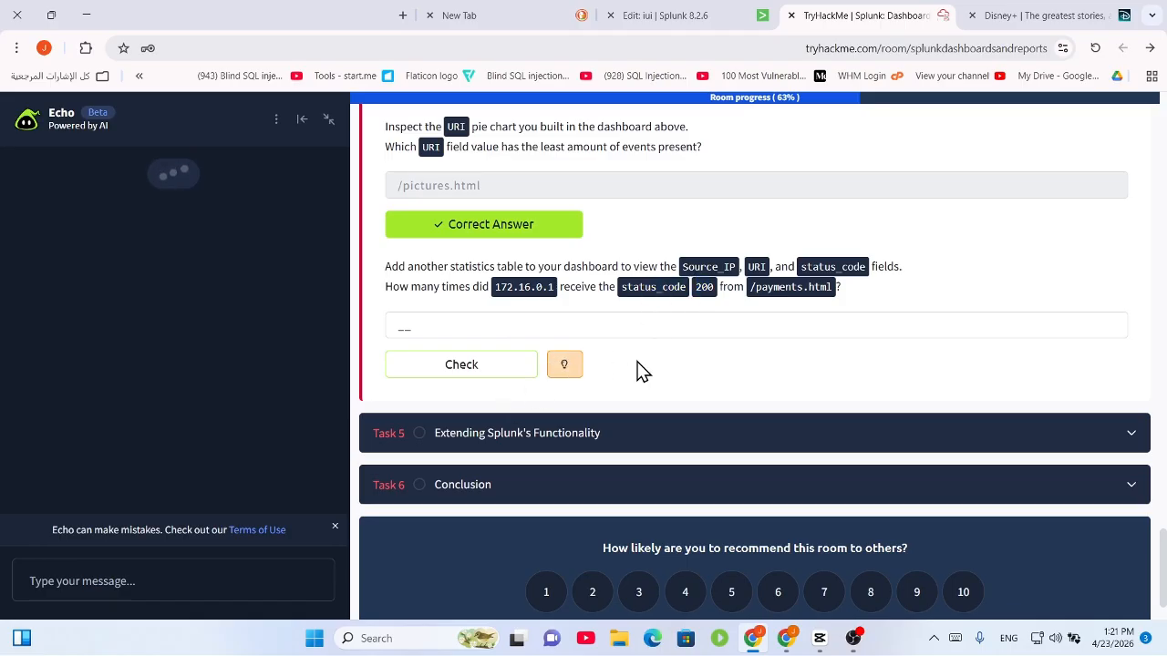
left_click(1068, 11)
left_click(709, 11)
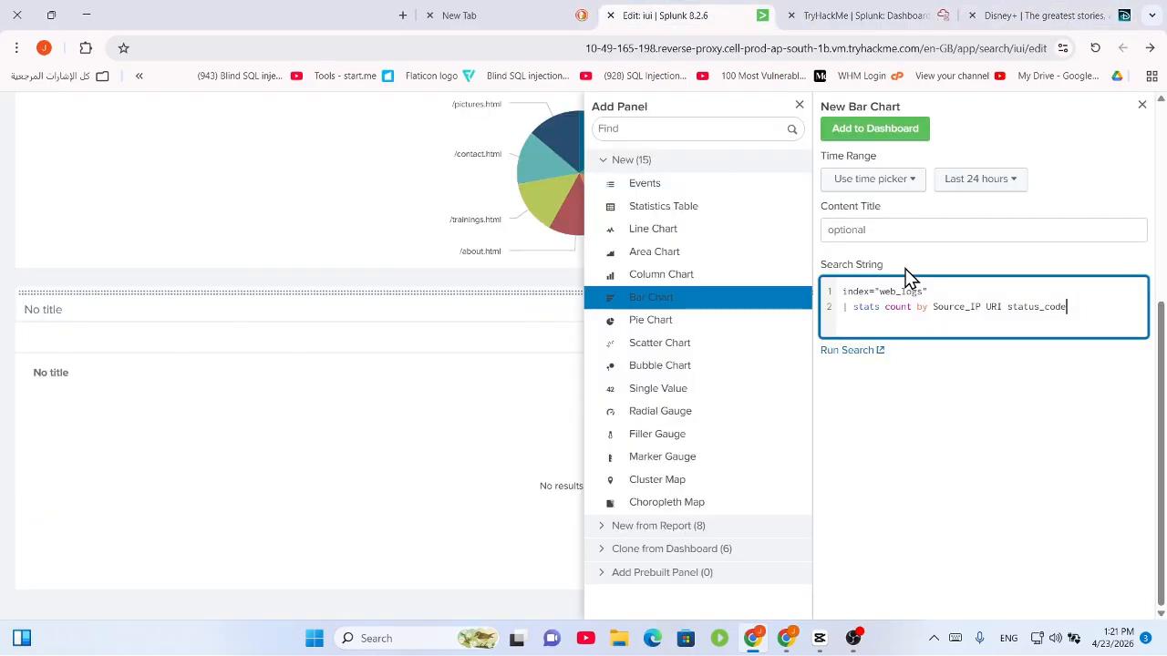
left_click(937, 294)
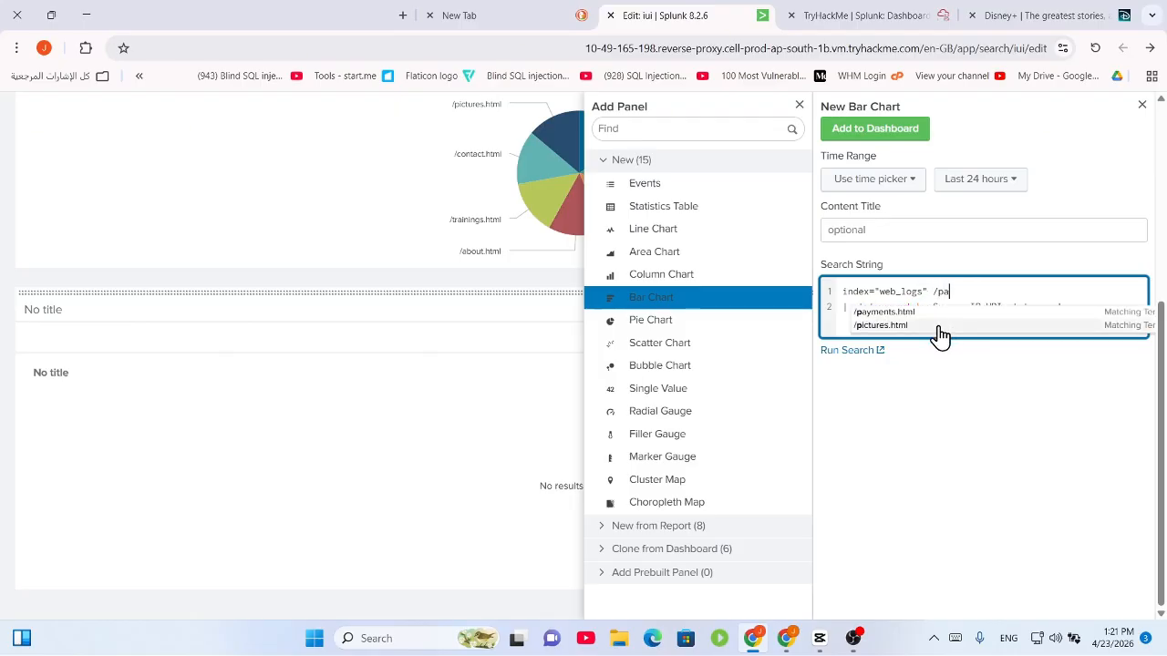
type("/paymen")
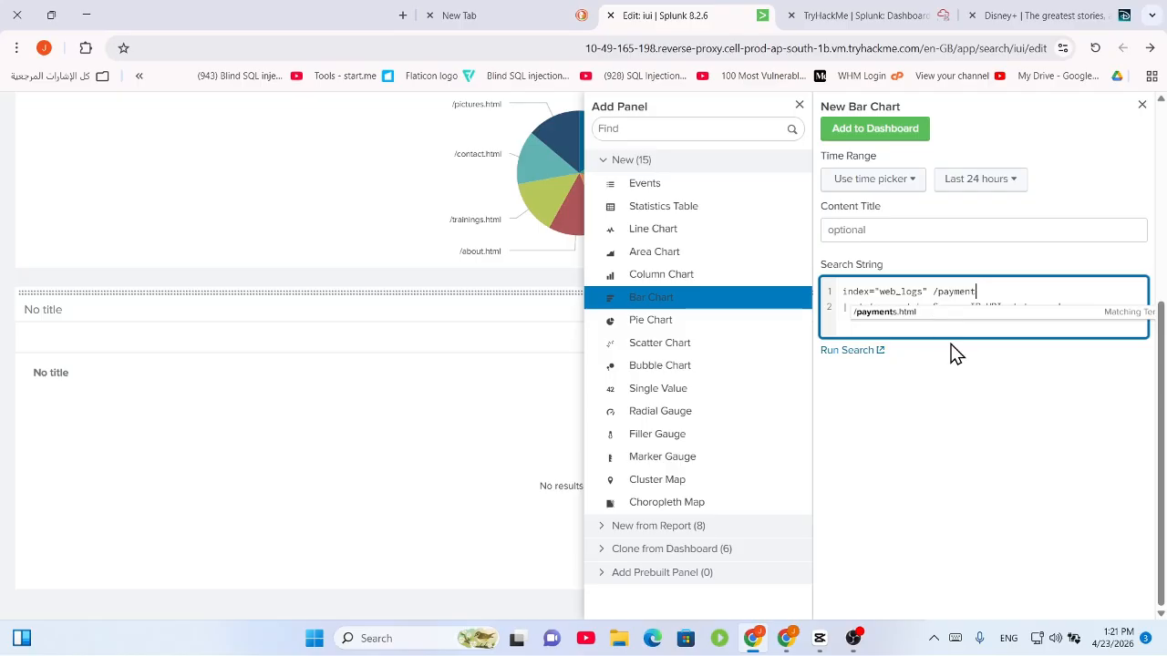
type("t")
left_click(924, 314)
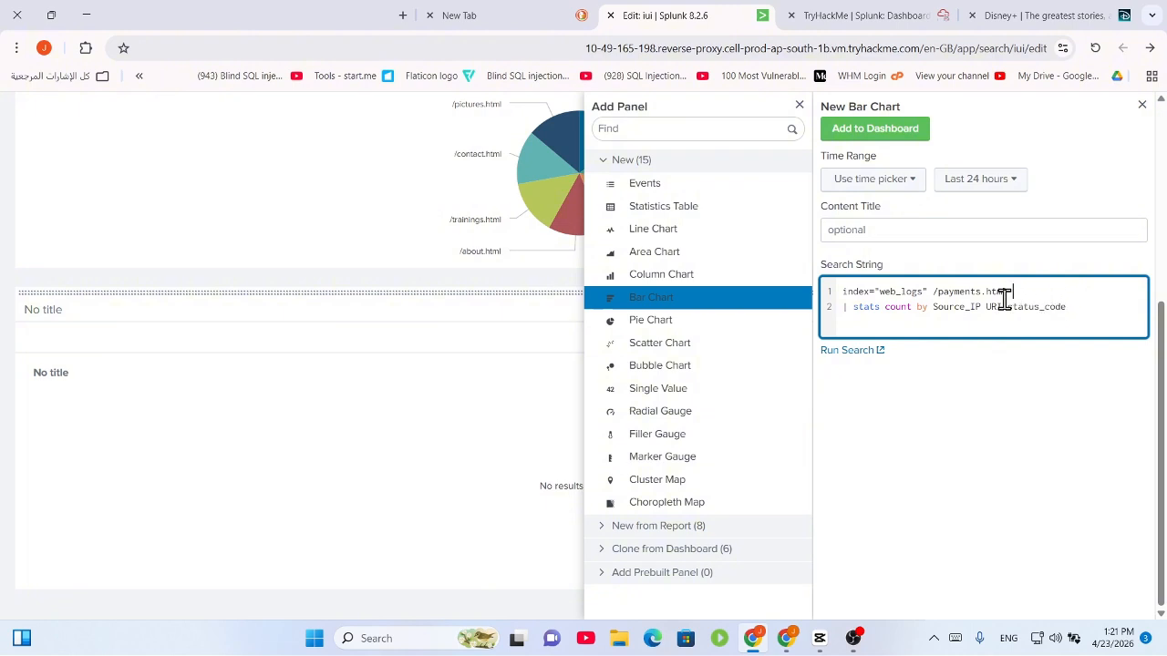
left_click_drag(862, 310, 1040, 308)
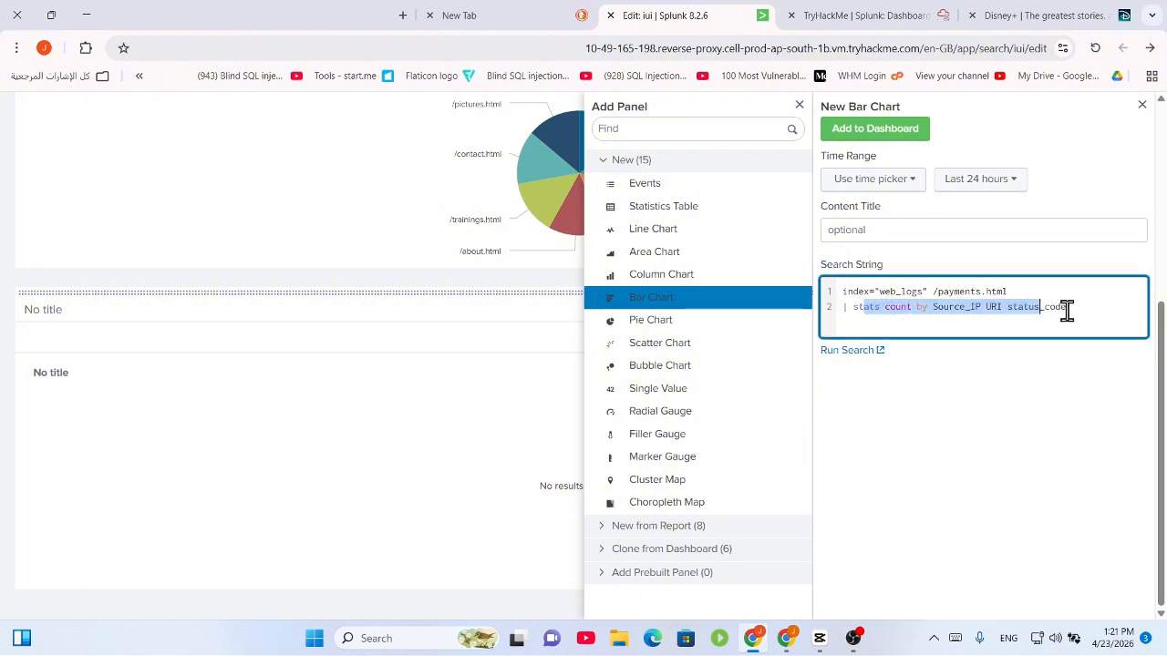
left_click(1071, 311)
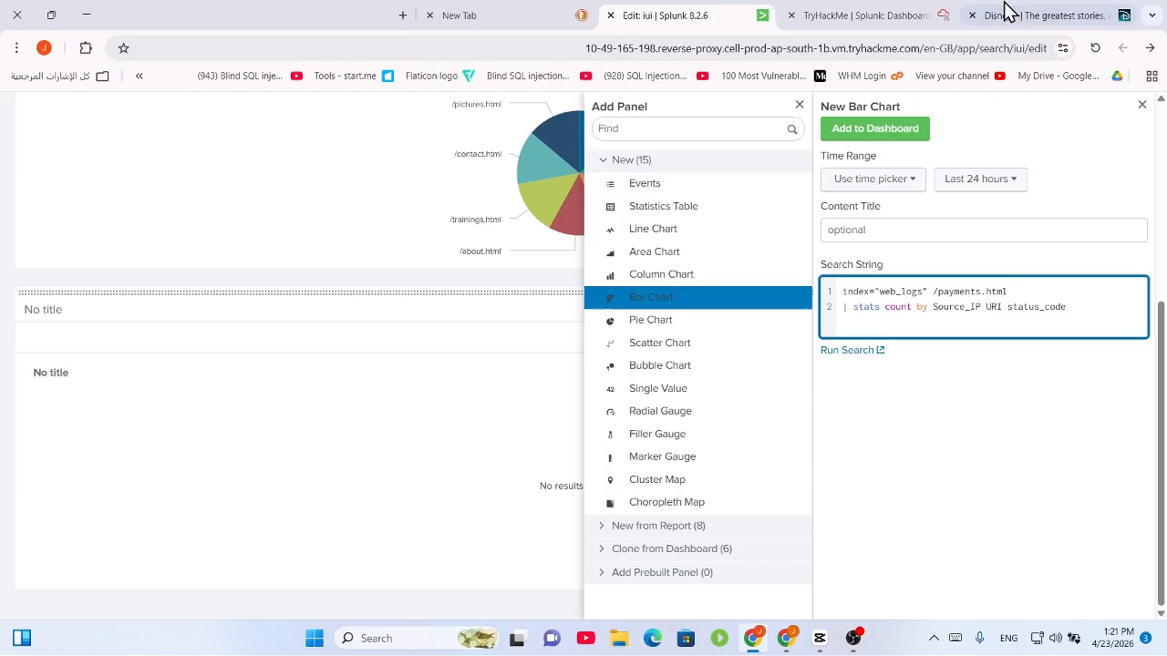
Minimize the Echo assistant on the TryHackMe page and request the hint for the Source_IP, URI and status_code question
left_click(873, 13)
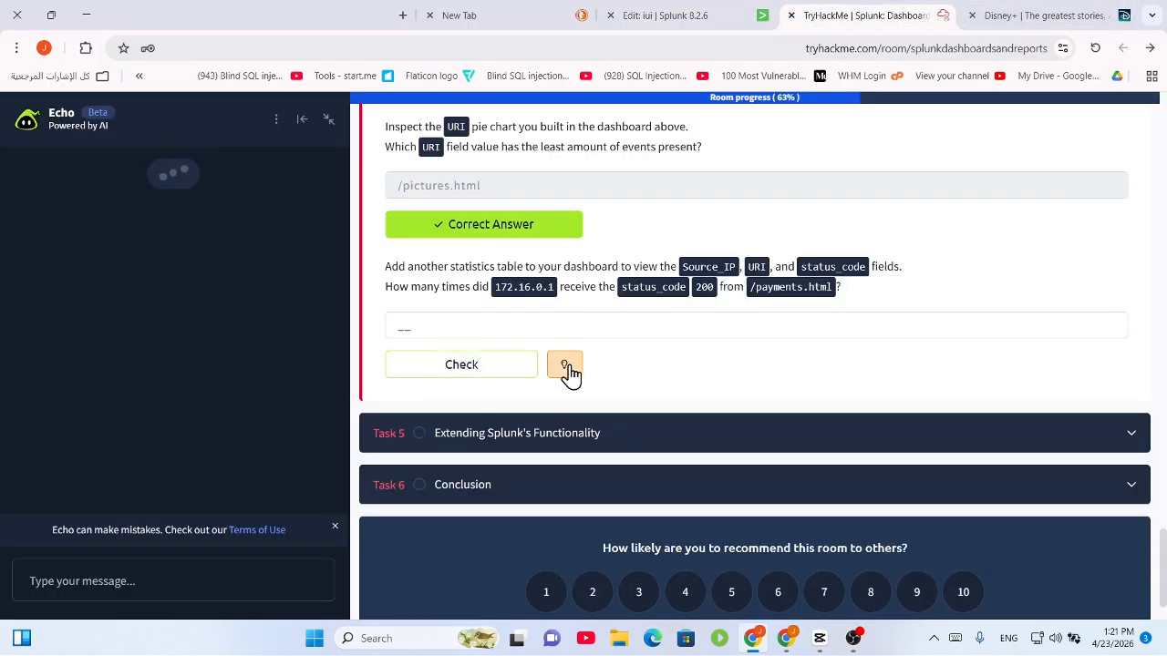
double_click(329, 121)
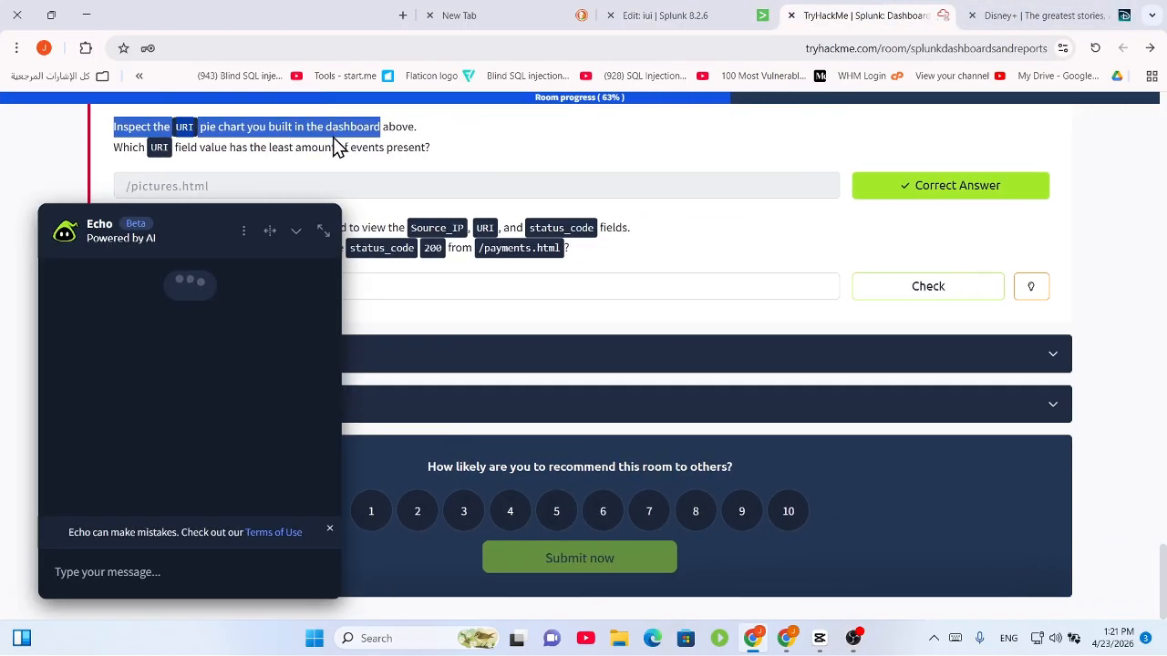
left_click_drag(334, 136, 337, 147)
left_click(330, 534)
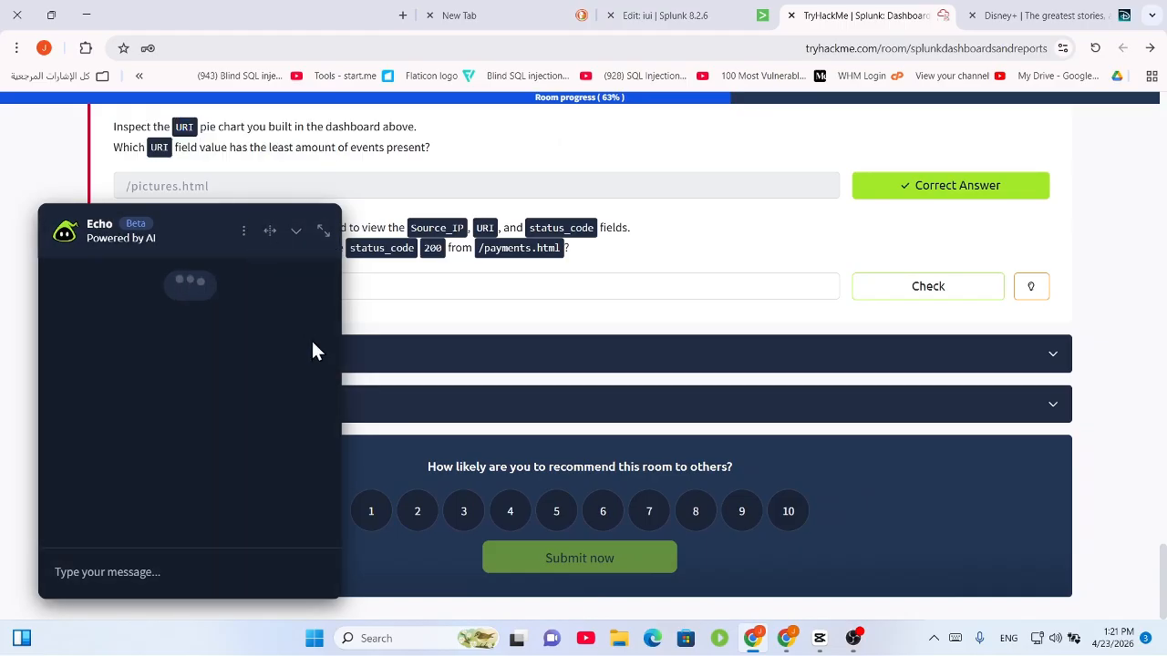
left_click(270, 231)
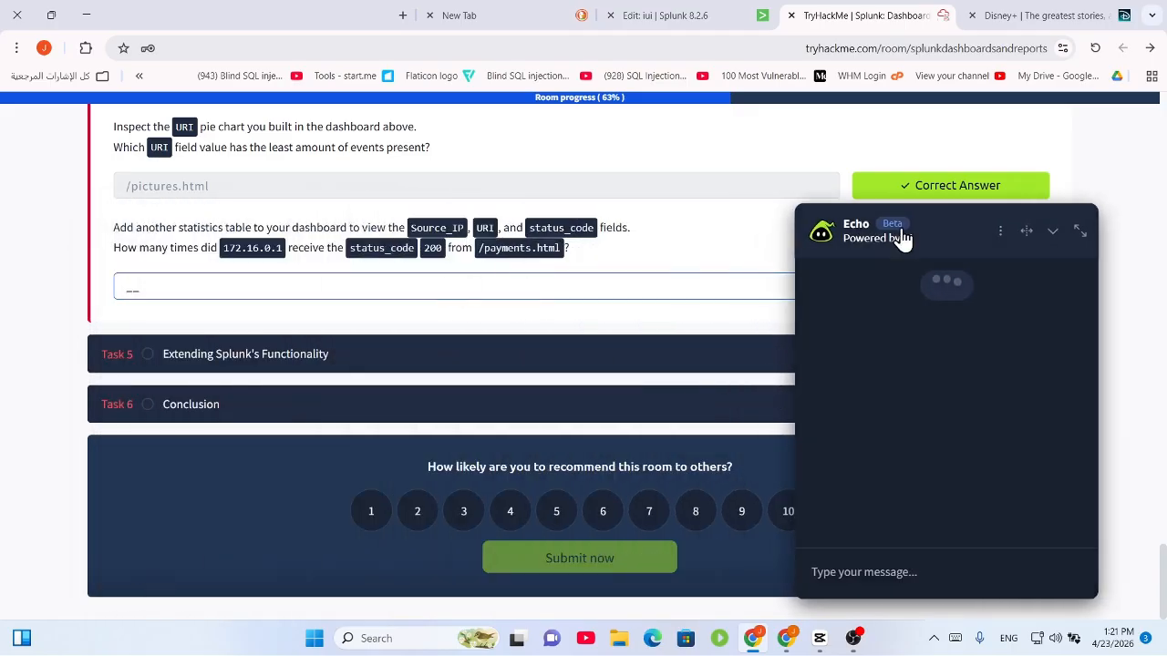
left_click_drag(898, 237, 558, 243)
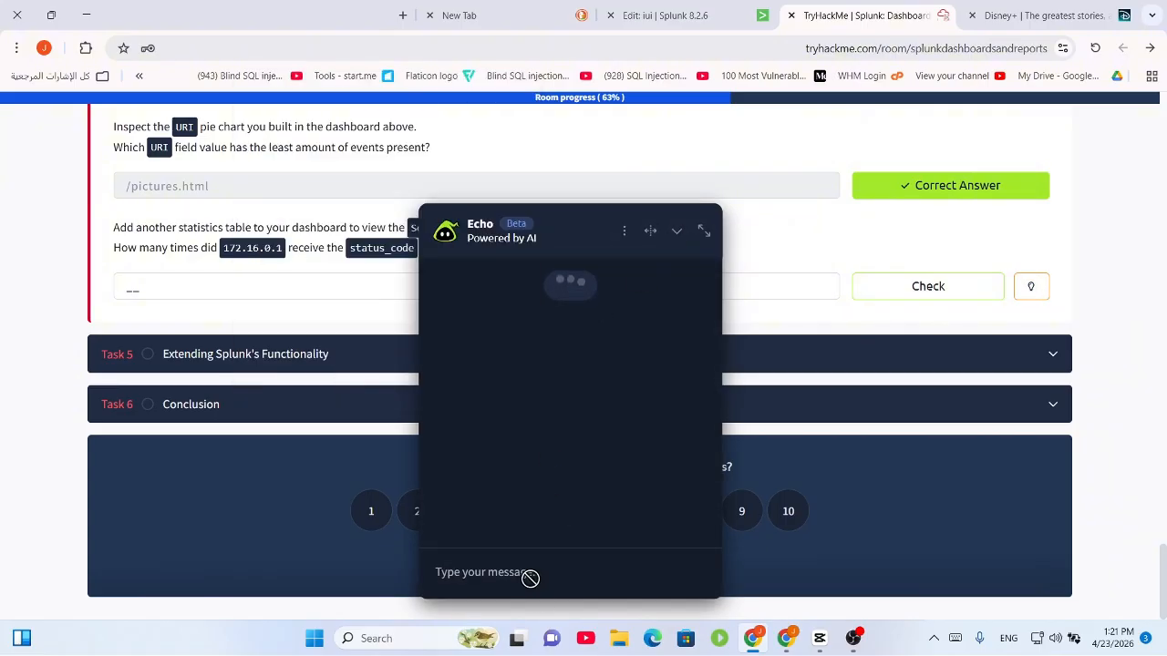
left_click(703, 233)
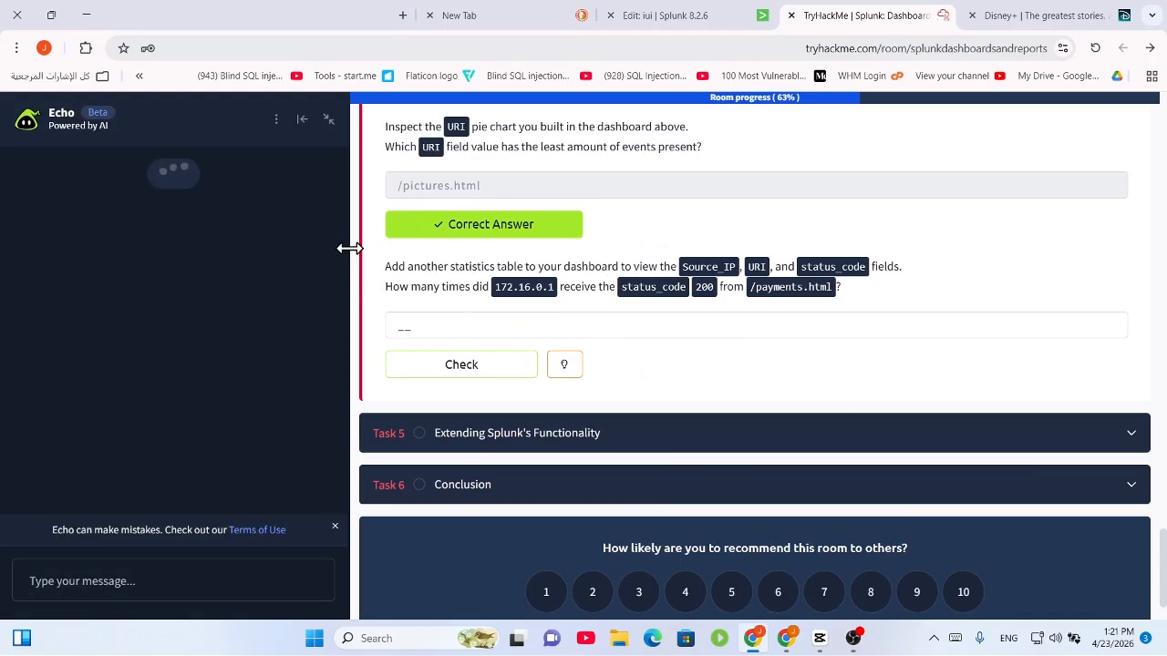
right_click(227, 119)
left_click(209, 107)
left_click(301, 121)
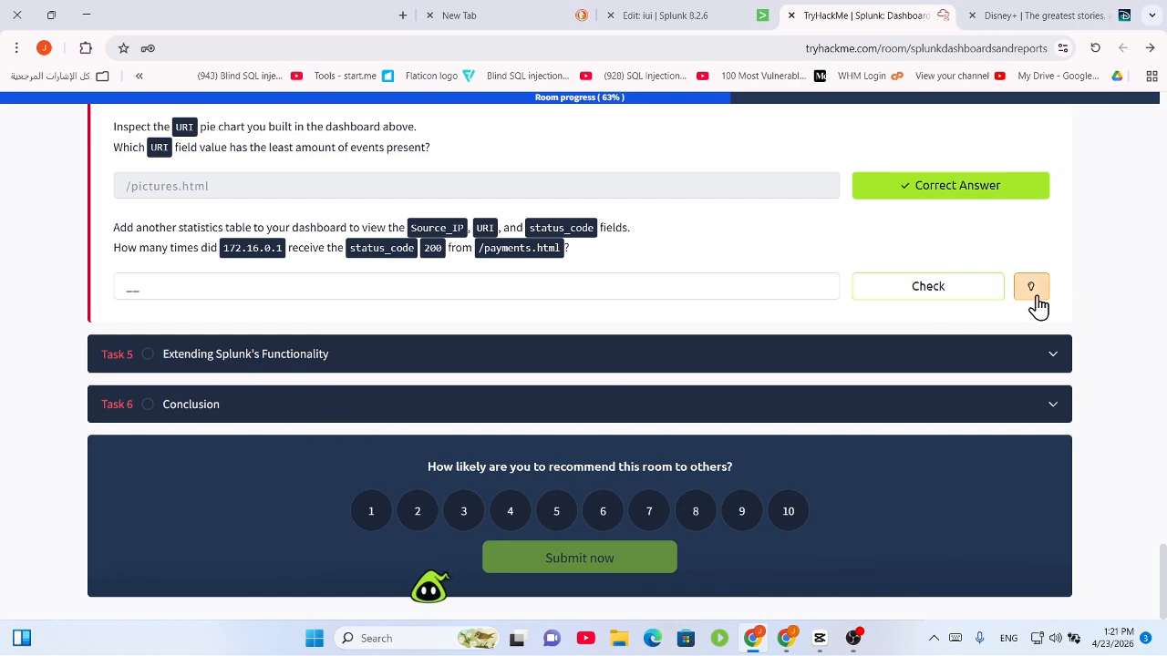
left_click(1032, 290)
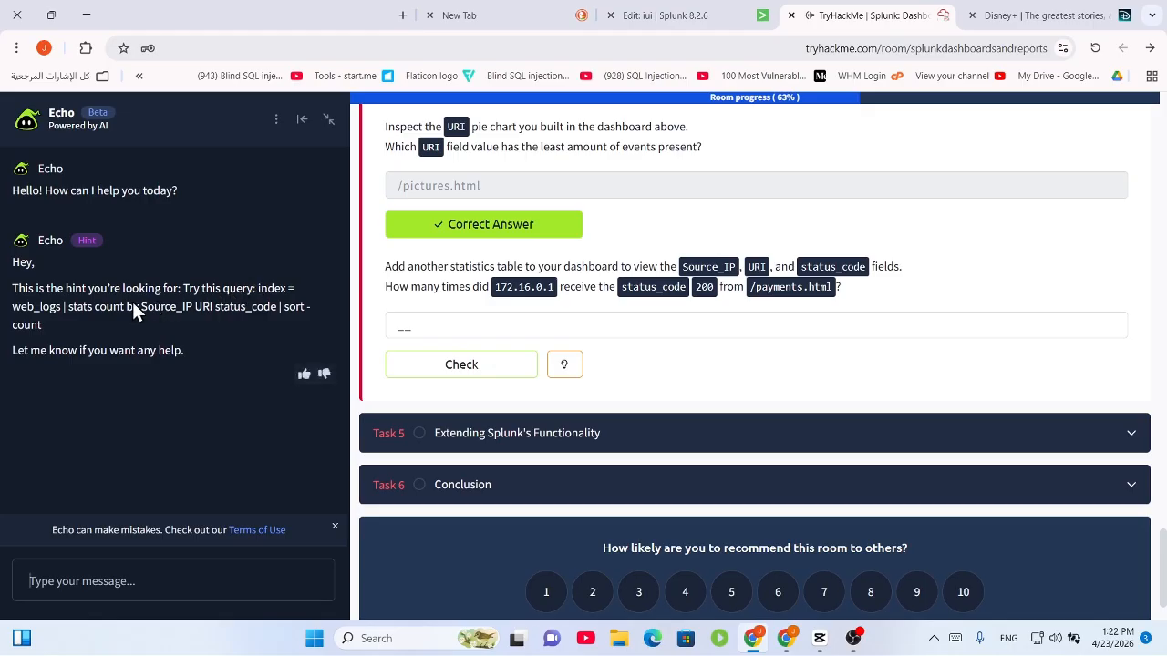
Try to copy the sort part of the query suggested in Echo's hint
left_click_drag(185, 288, 293, 318)
left_click(271, 287)
left_click(285, 310)
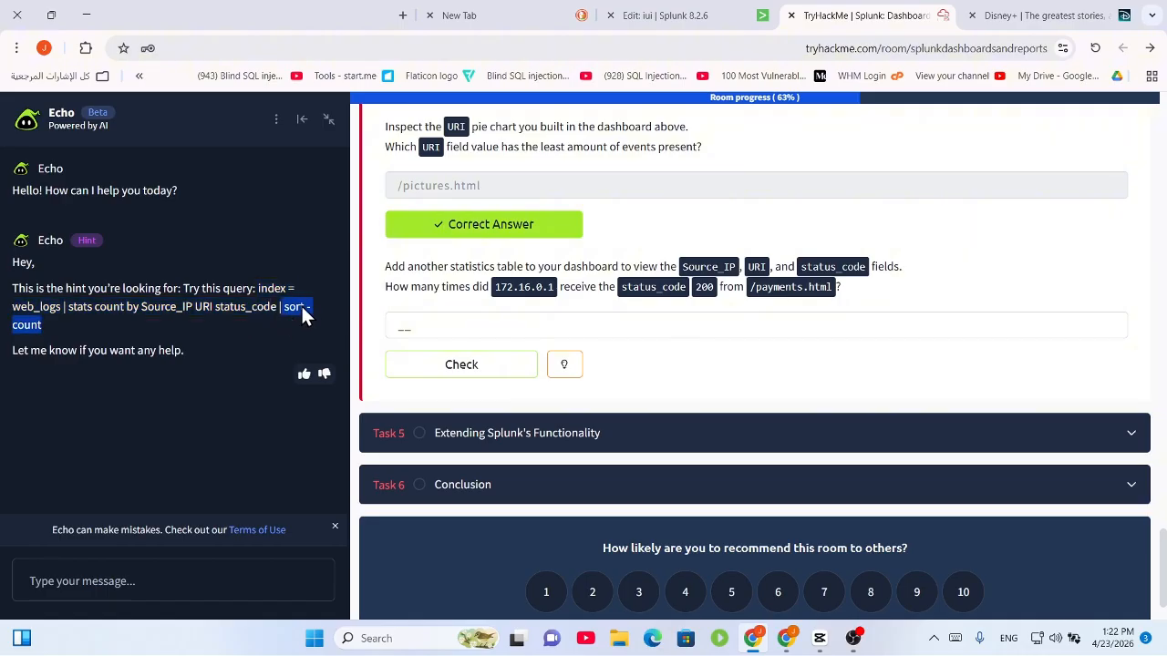
right_click(303, 326)
left_click(320, 317)
left_click_drag(280, 308, 304, 330)
right_click(296, 317)
left_click(268, 338)
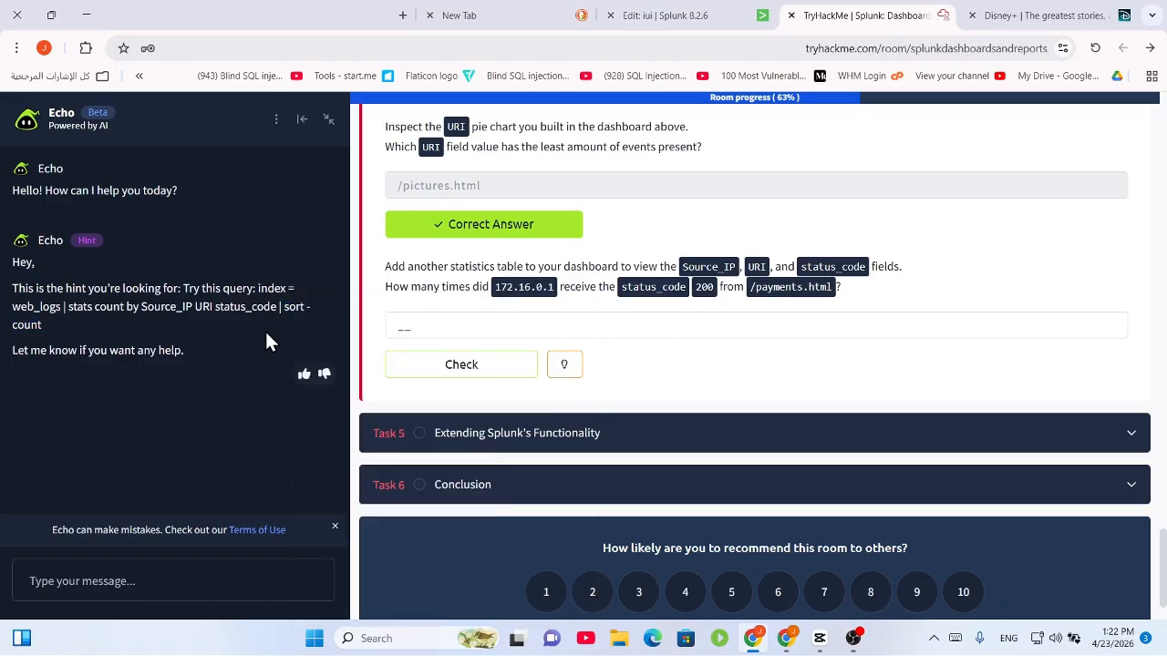
Append "| sort -count" as a third line of the Splunk search string and add the bar chart to the dashboard
left_click(675, 15)
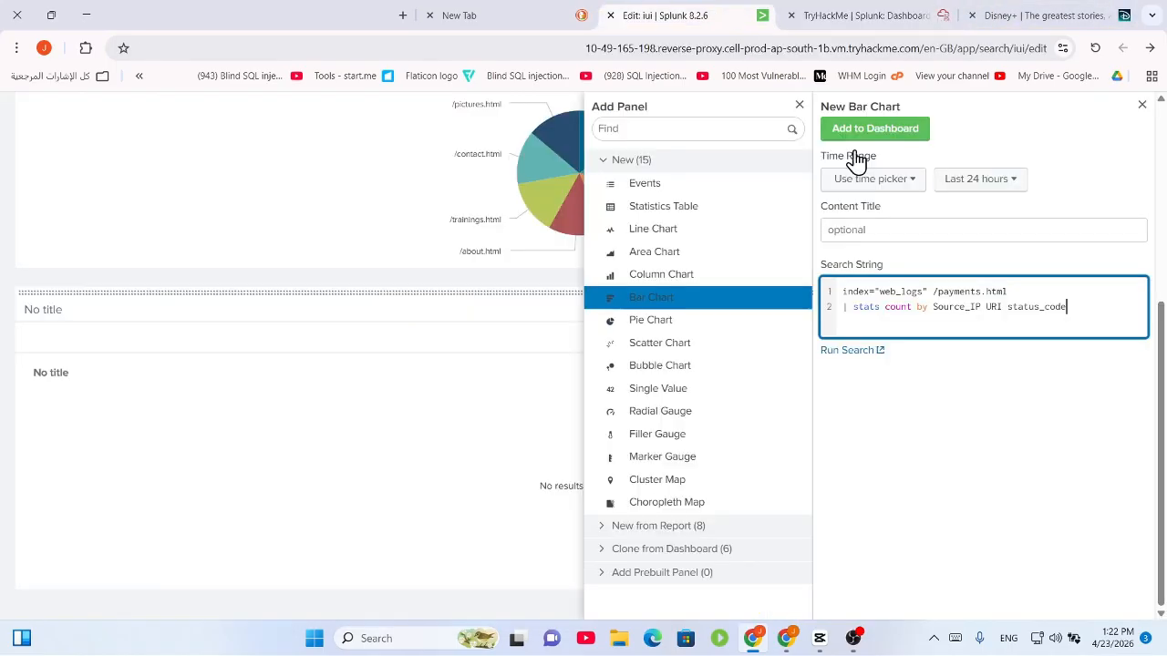
key("Return")
type("| sort -count")
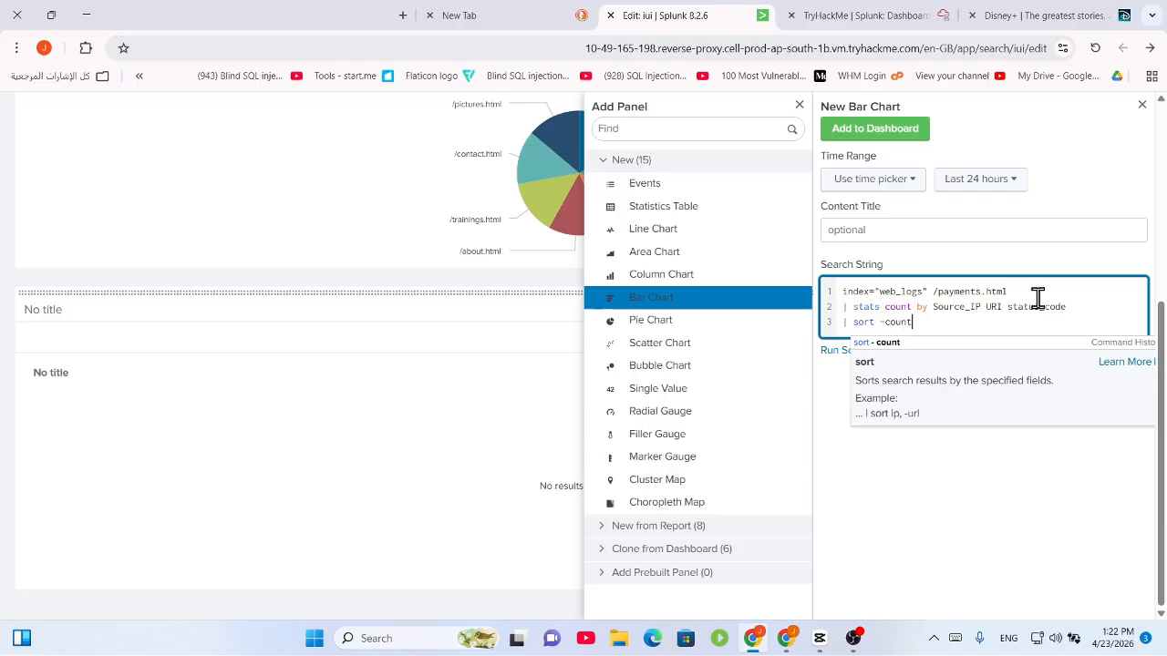
left_click(1053, 327)
left_click(875, 135)
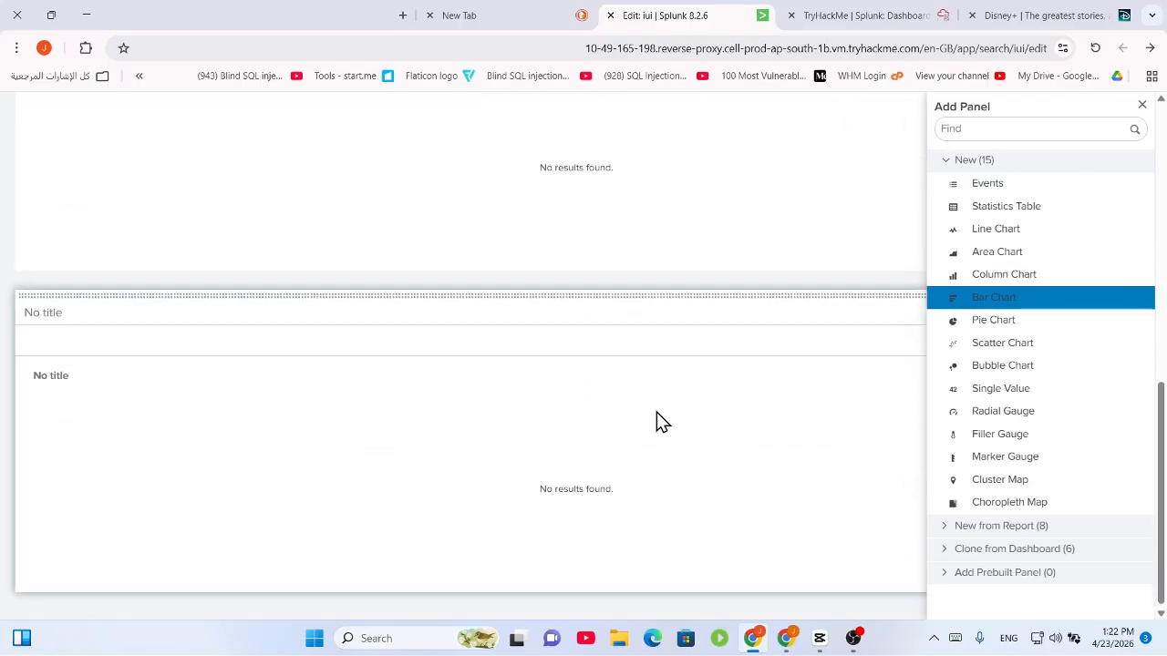
scroll(655, 408, "up", 7)
left_click(1015, 308)
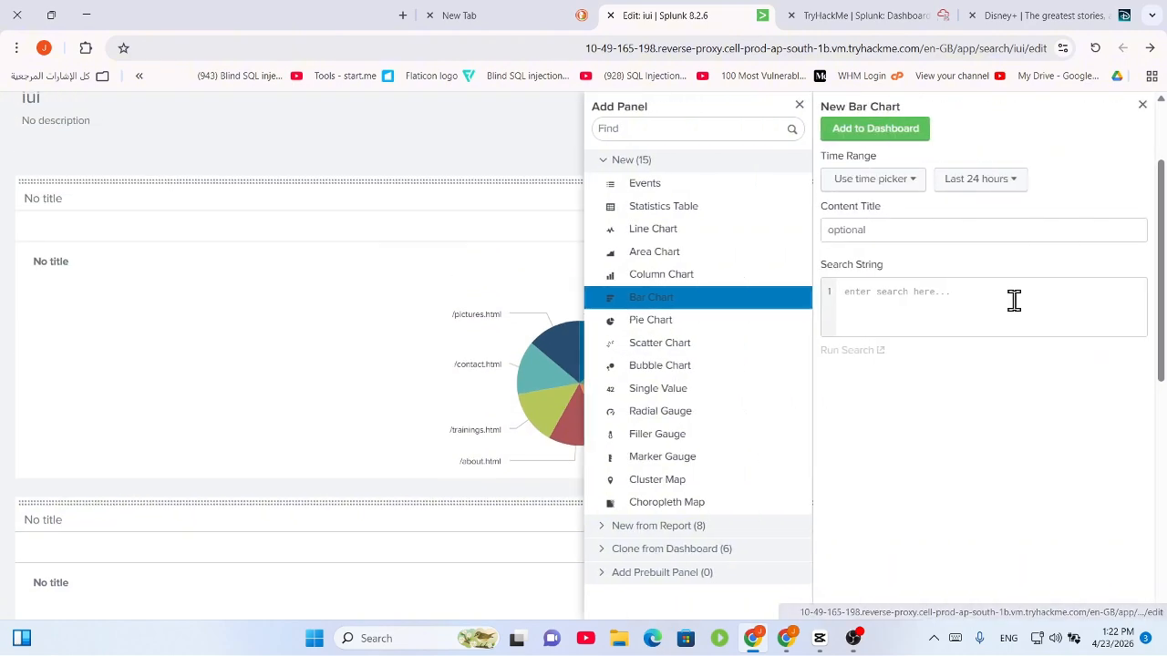
left_click(1003, 15)
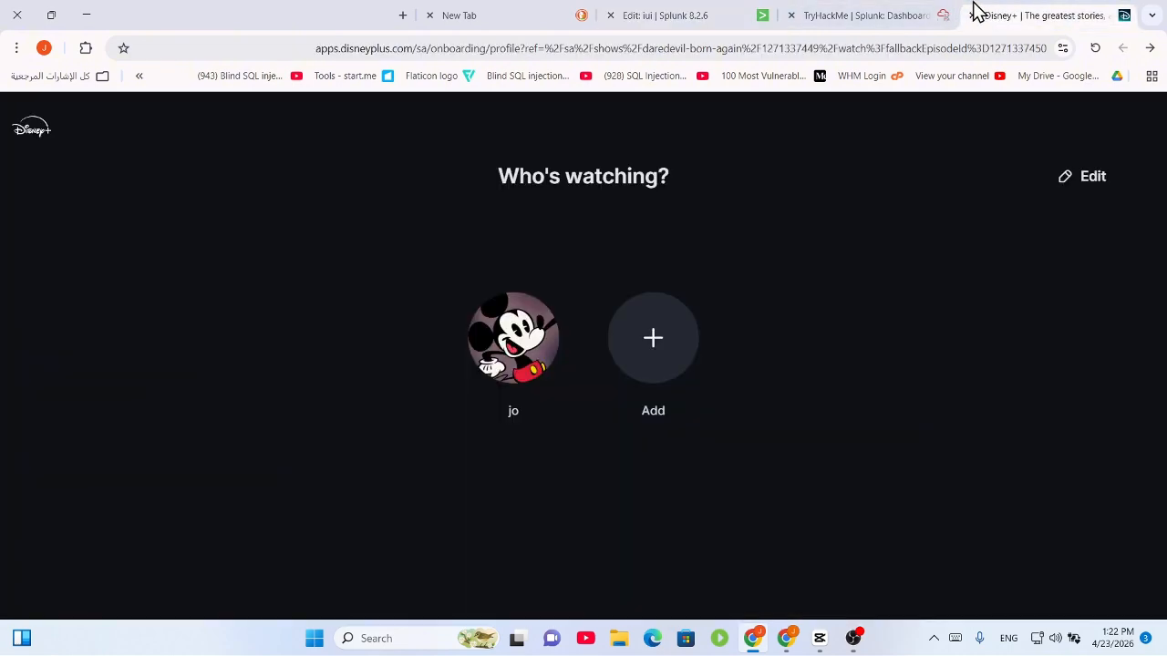
left_click(907, 13)
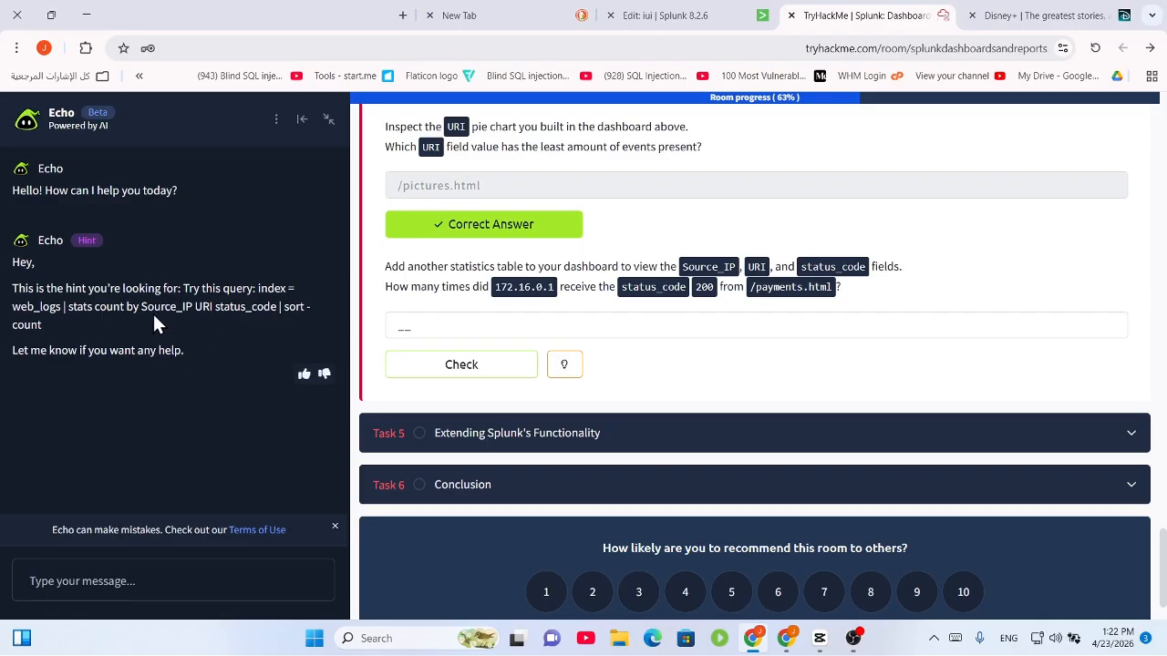
left_click_drag(146, 311, 180, 297)
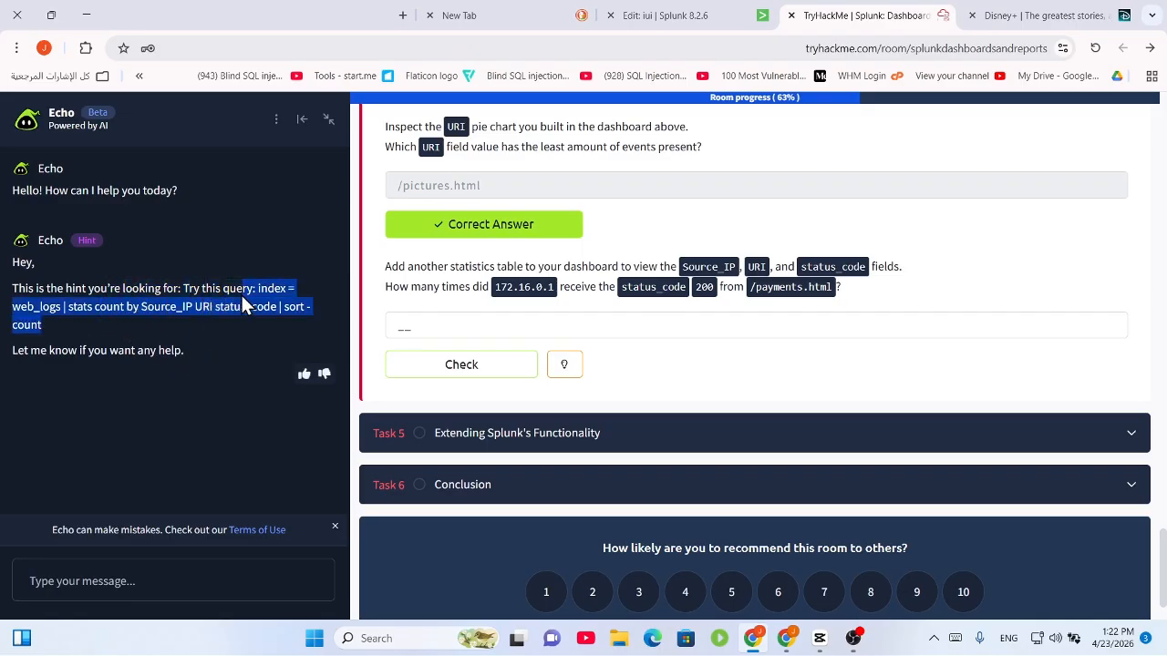
left_click(273, 295)
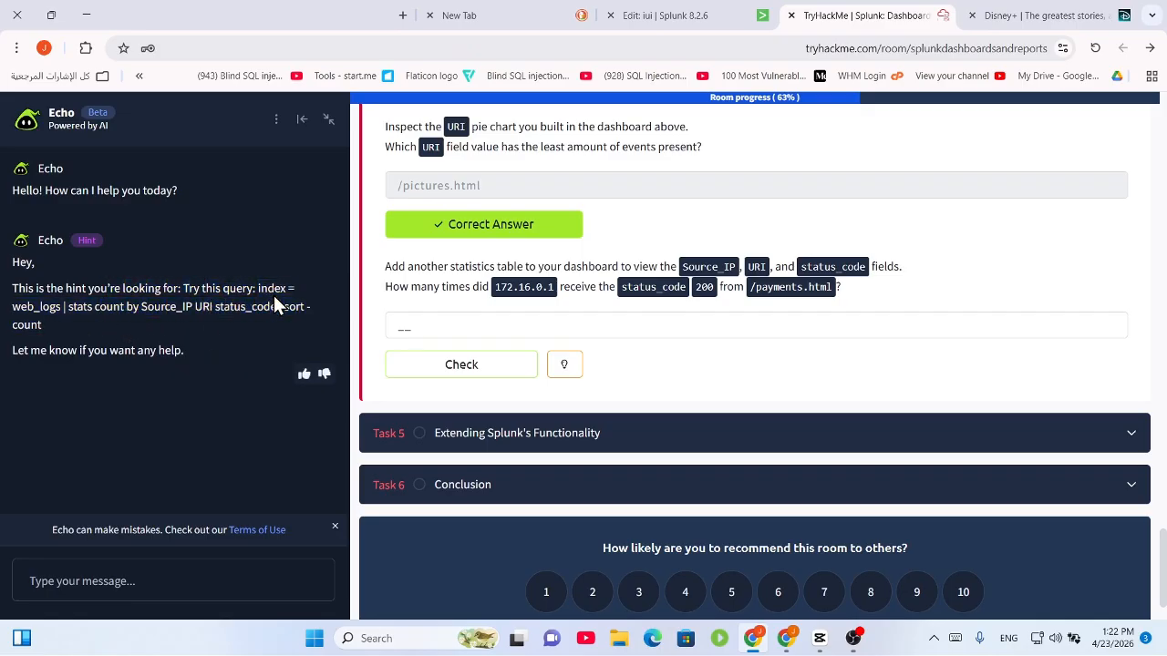
right_click(274, 295)
left_click(260, 294)
left_click_drag(254, 287, 299, 333)
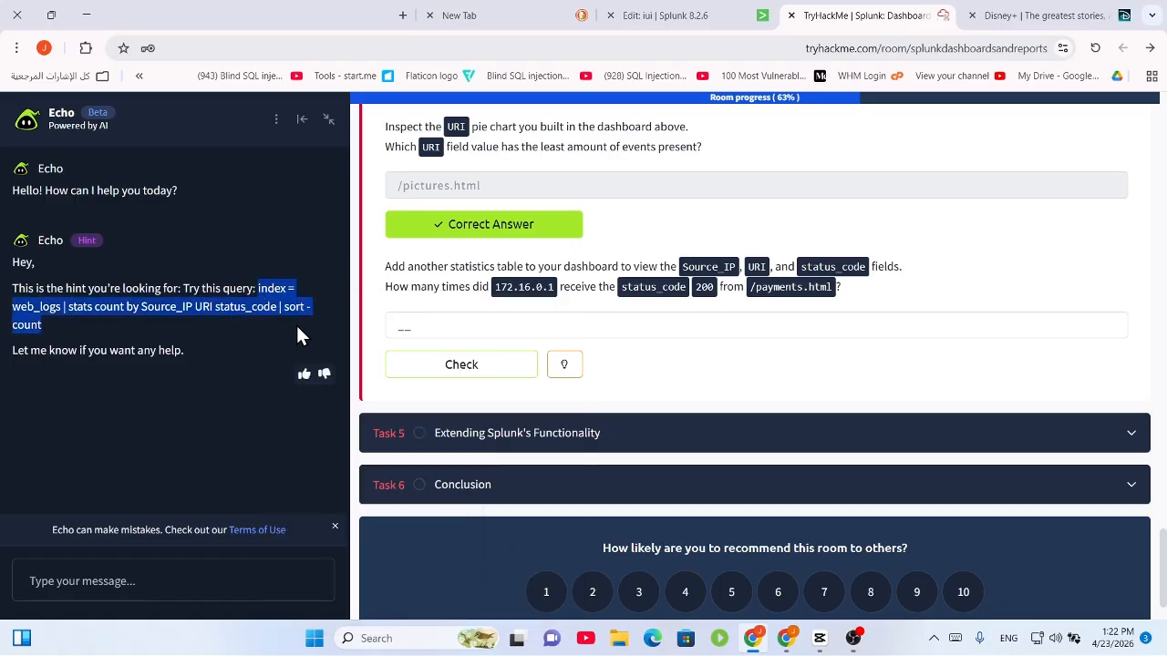
left_click(721, 13)
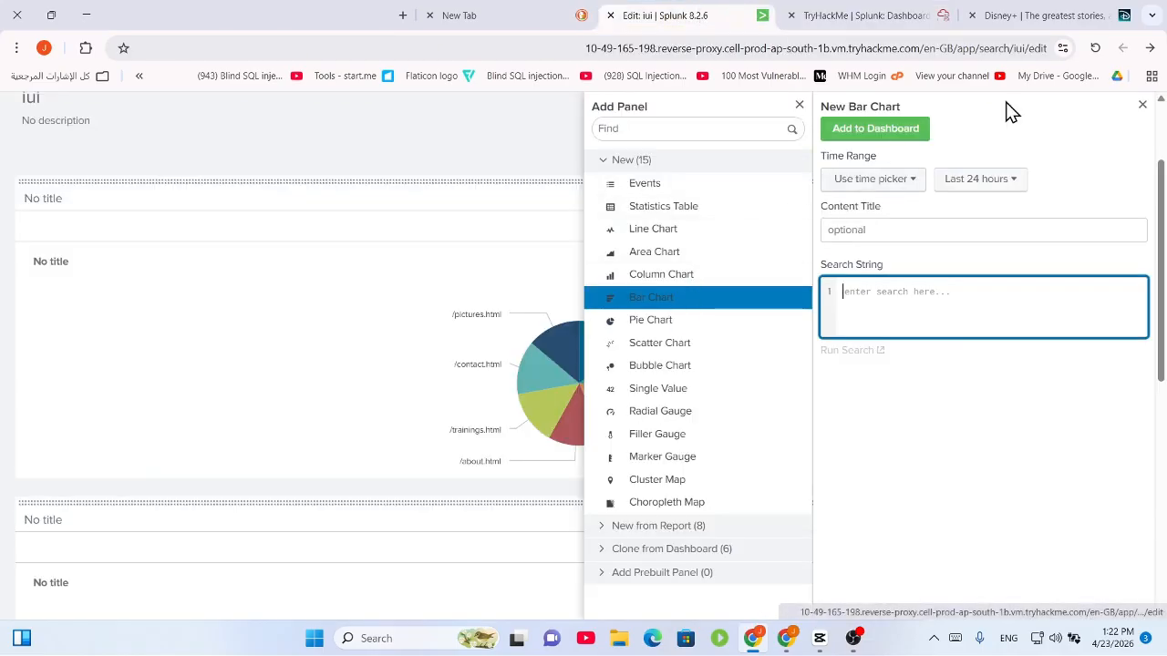
left_click(1143, 106)
left_click(819, 252)
Delete the URI pie chart panel and both bar chart panels from the iui dashboard
scroll(970, 295, "up", 2)
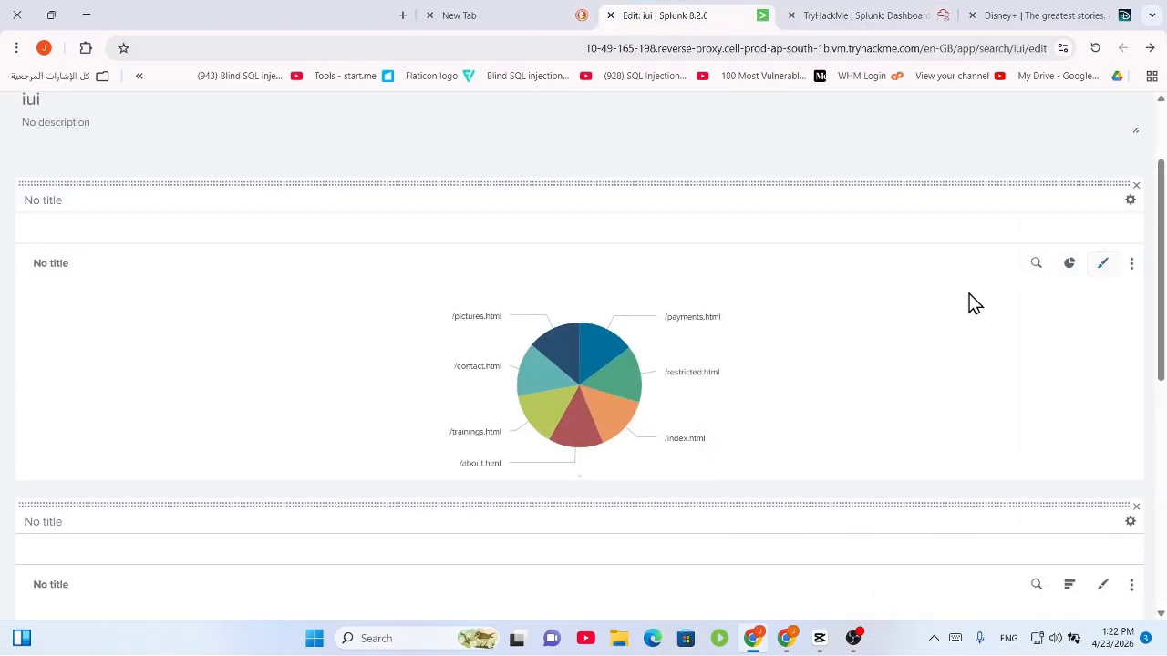
scroll(1048, 264, "down", 3)
scroll(1111, 237, "up", 2)
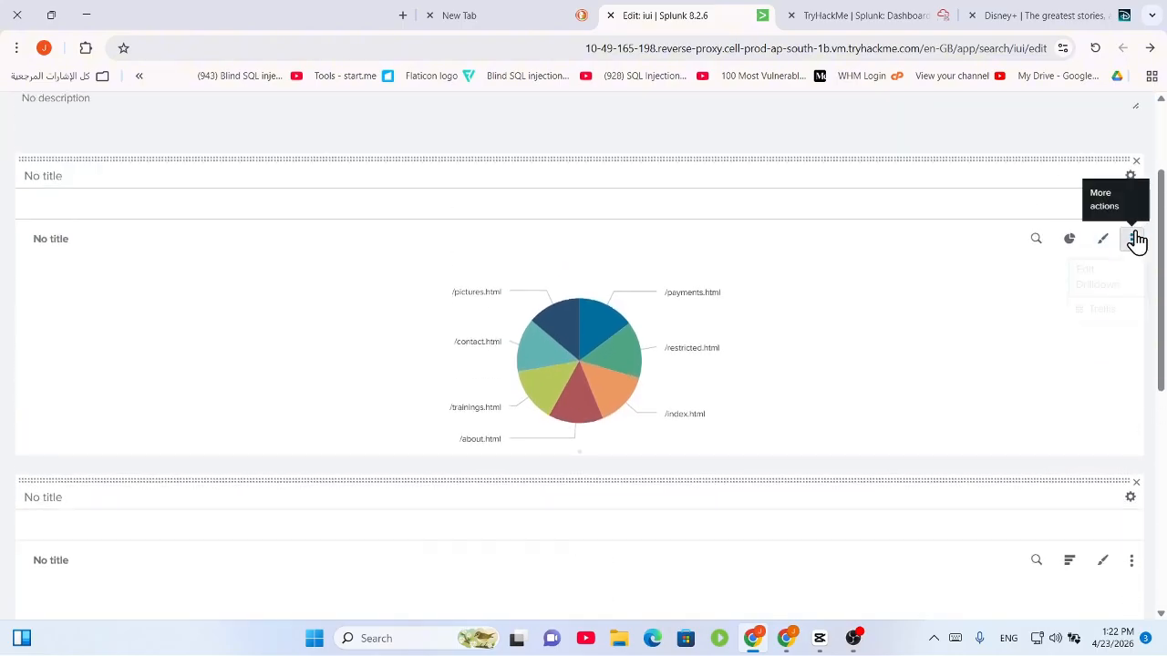
left_click(1132, 239)
left_click(1135, 162)
left_click(735, 240)
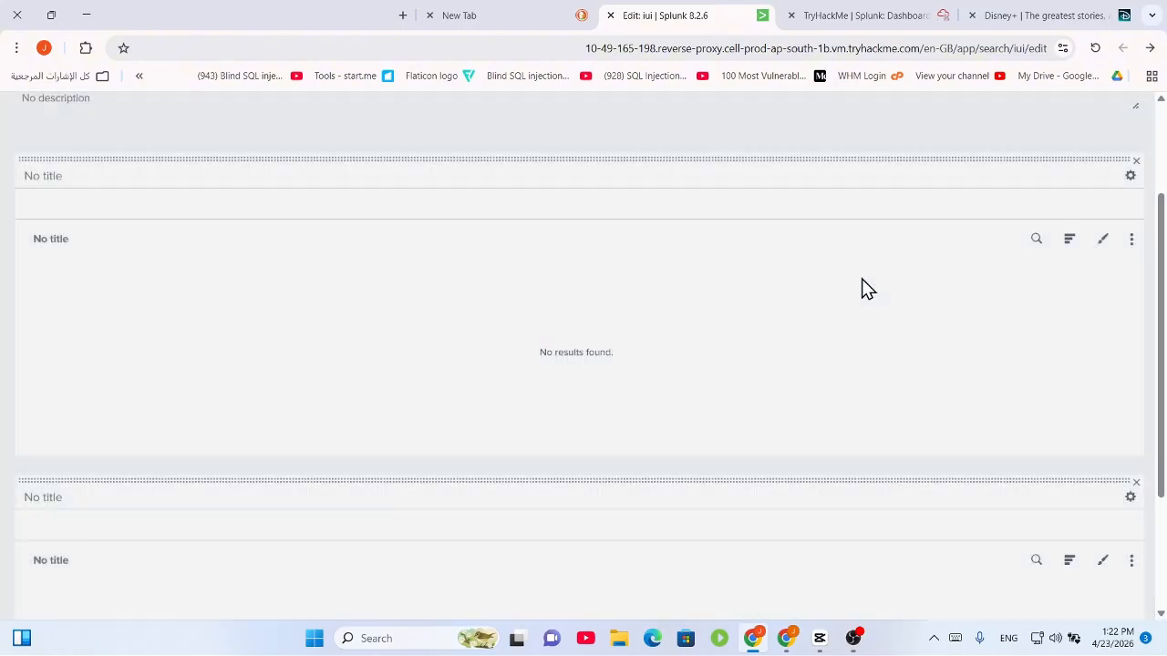
left_click(1136, 161)
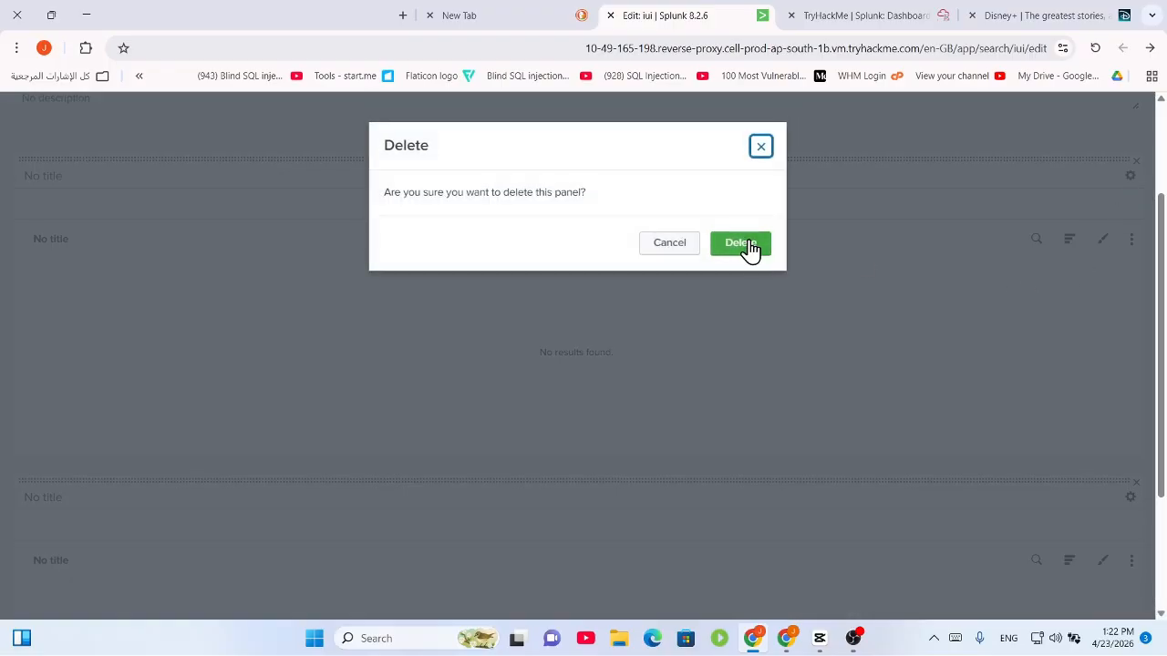
left_click(742, 242)
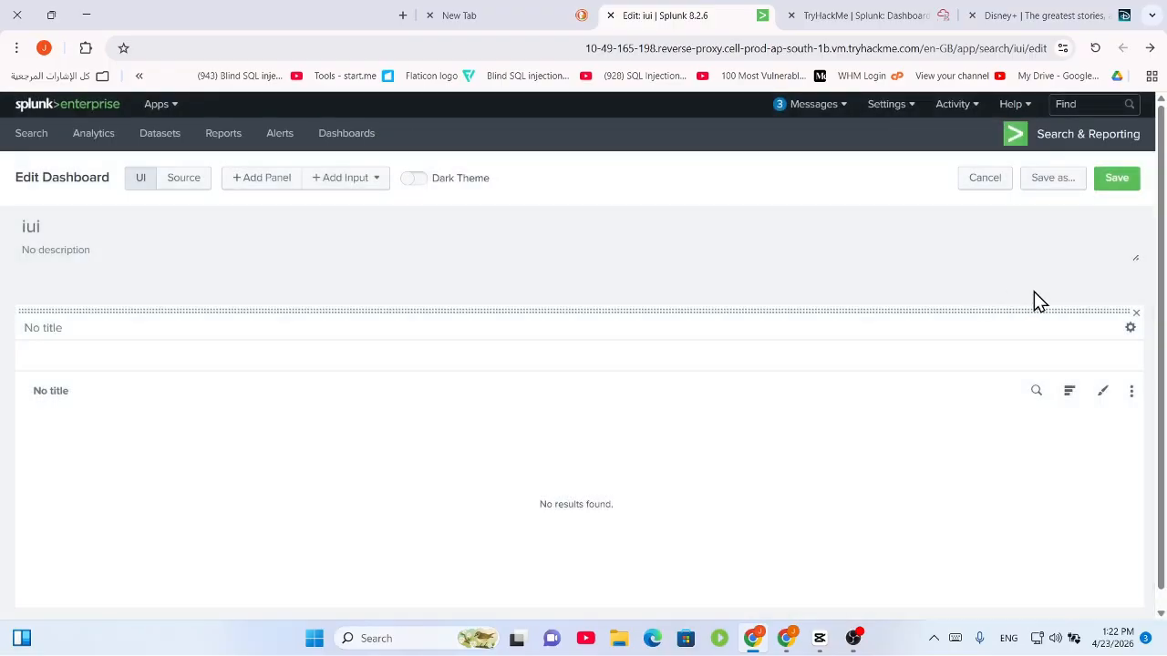
left_click(1136, 313)
left_click(740, 243)
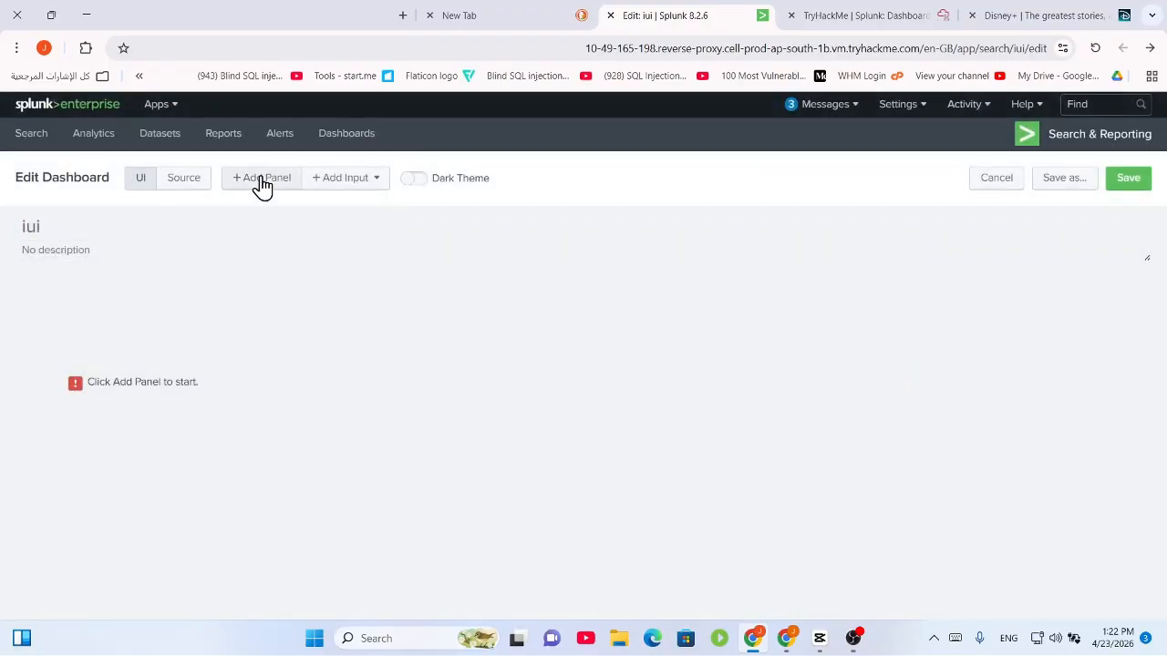
Add an All time pie chart panel using the hinted web_logs query that counts events by Source_IP, URI and status_code
left_click(261, 178)
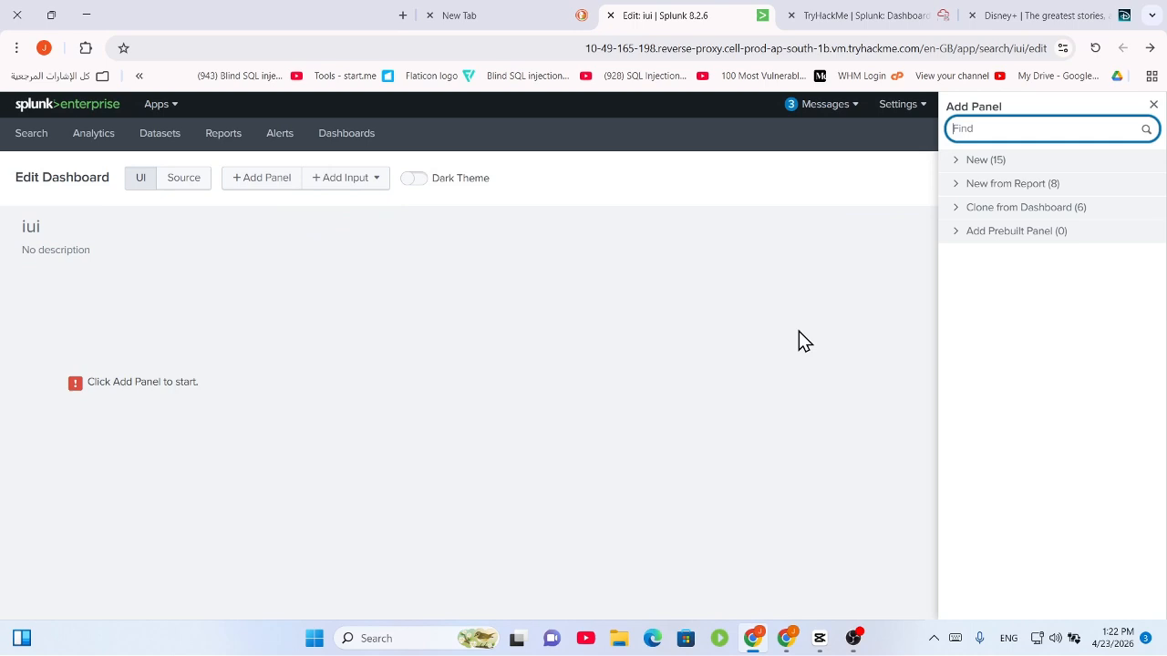
left_click(968, 161)
left_click(1028, 321)
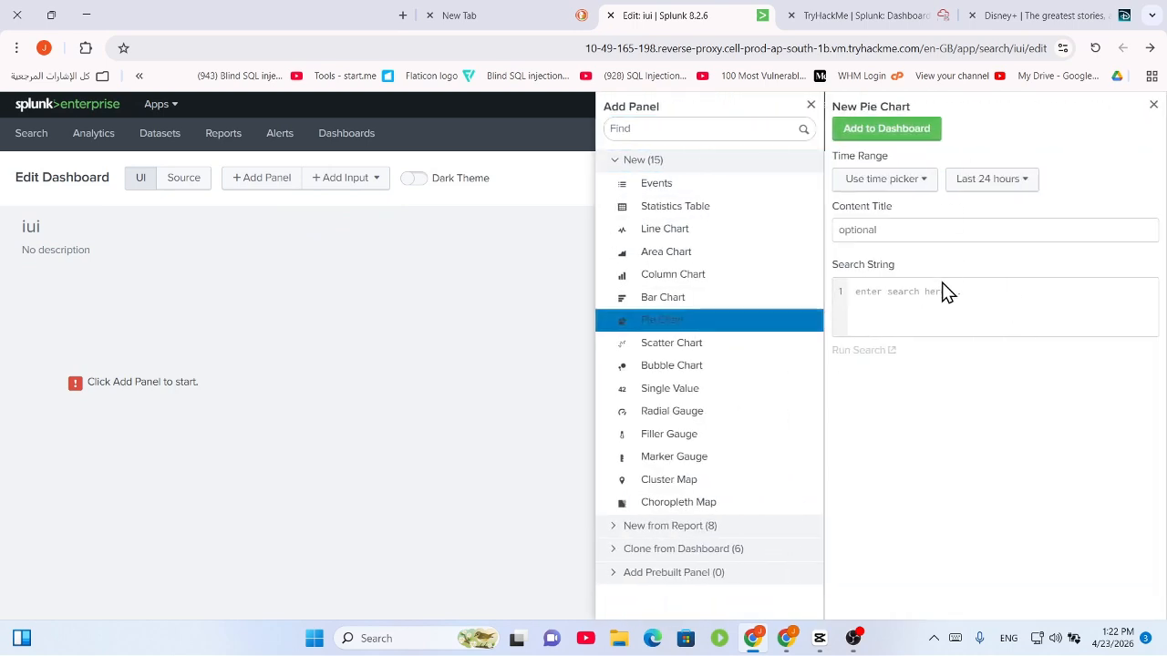
left_click(941, 290)
left_click(989, 179)
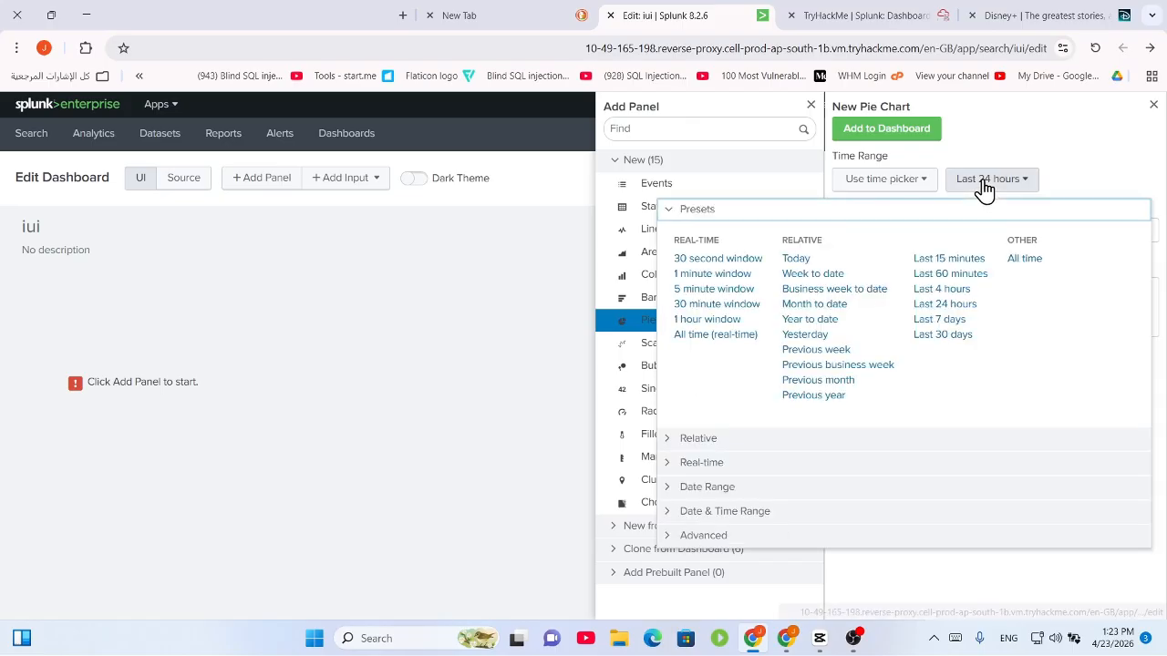
left_click(1019, 261)
left_click(889, 131)
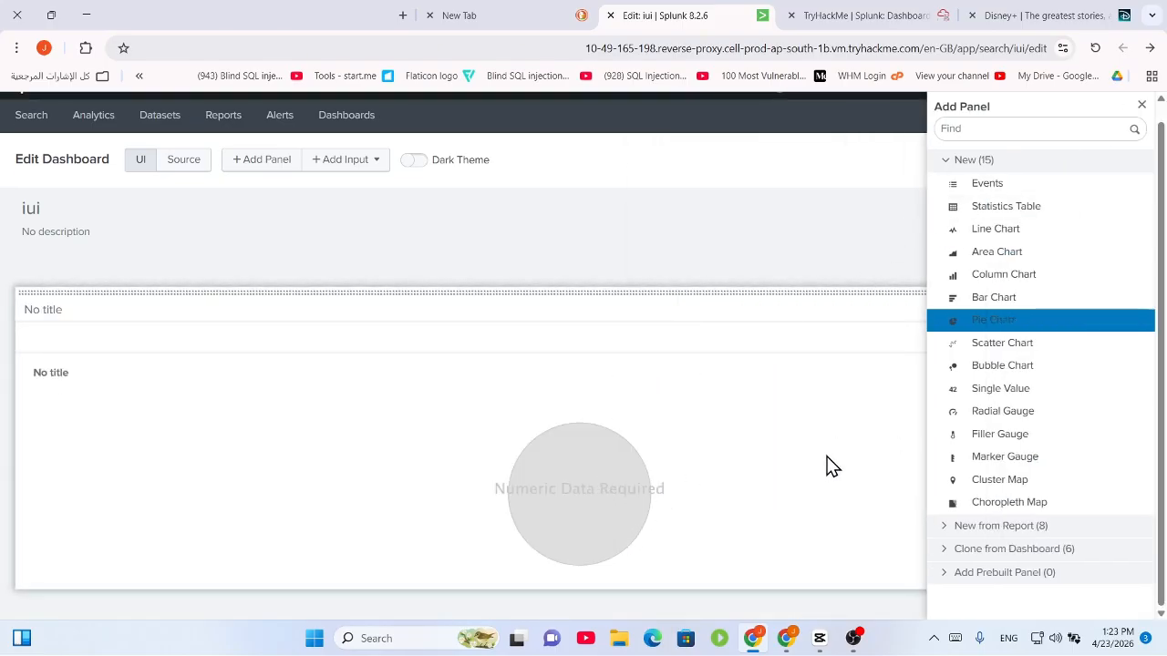
left_click(567, 477)
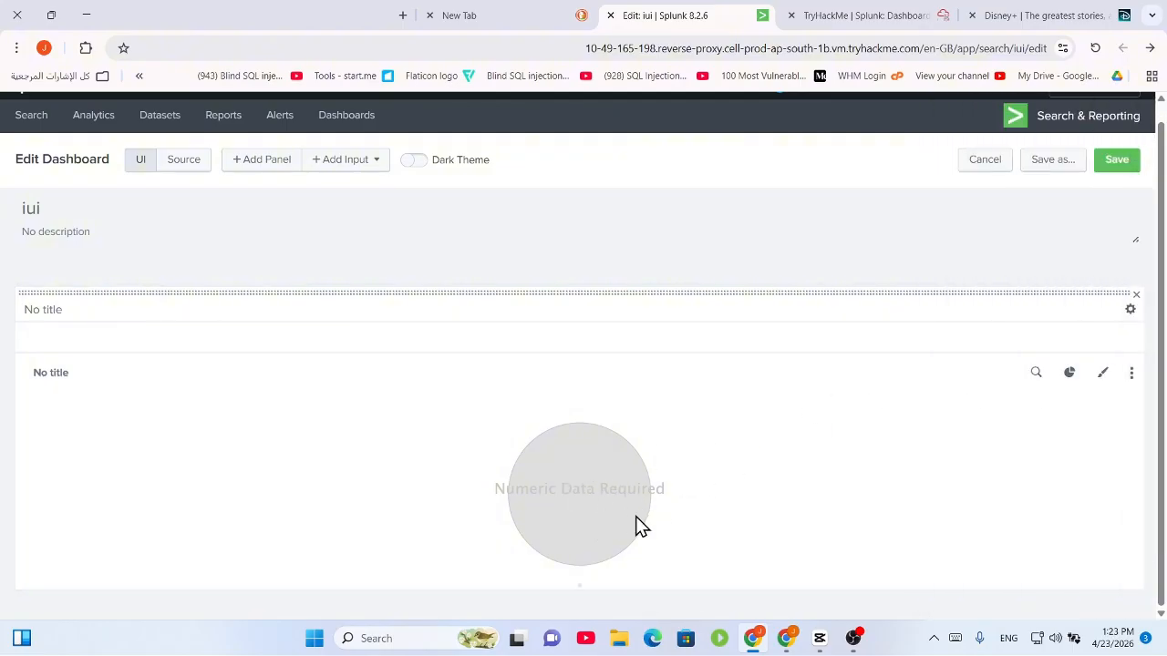
scroll(502, 379, "up", 1)
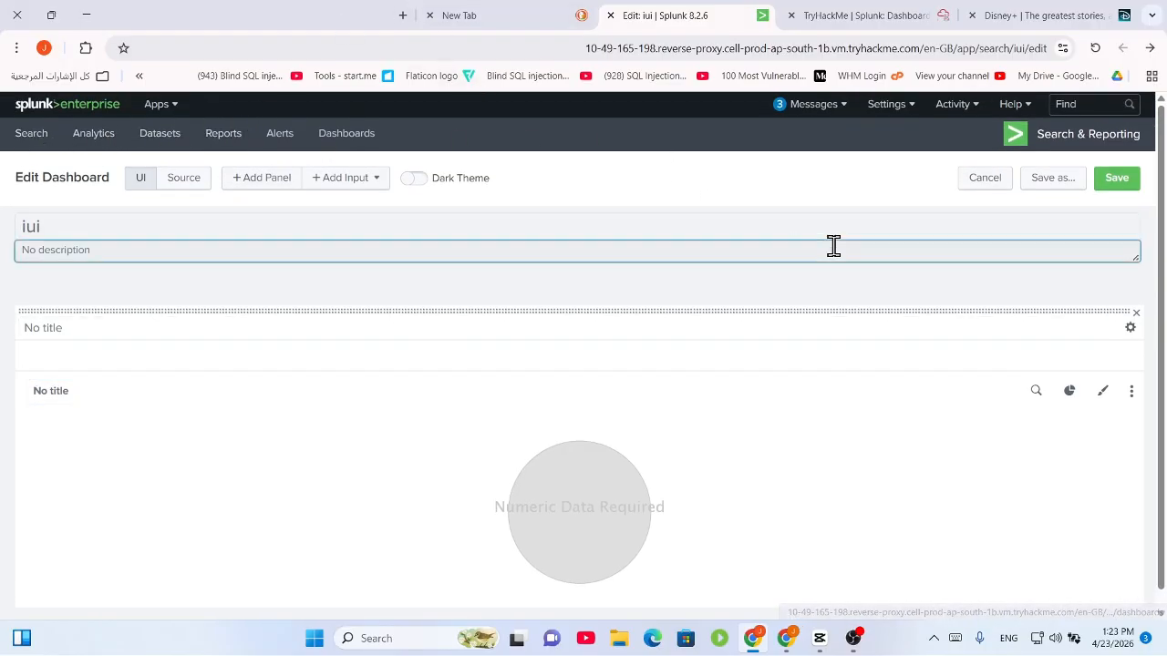
Reread the last Task 4 question about adding another statistics table and return to the Splunk dashboard editor
left_click(862, 14)
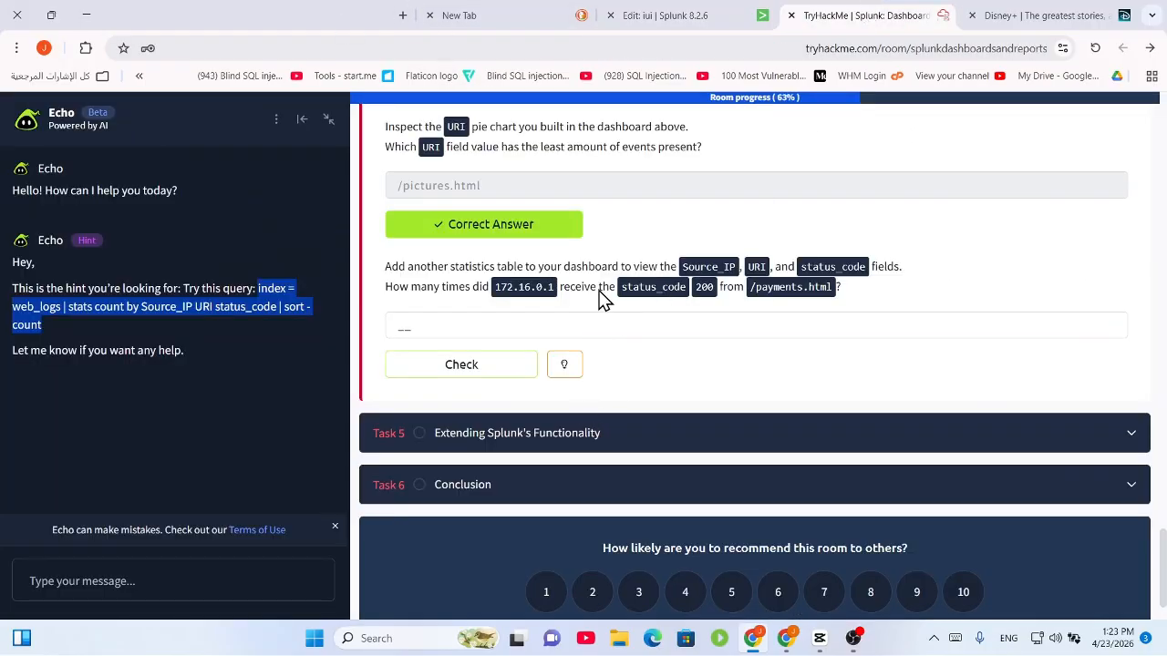
left_click_drag(465, 267, 570, 267)
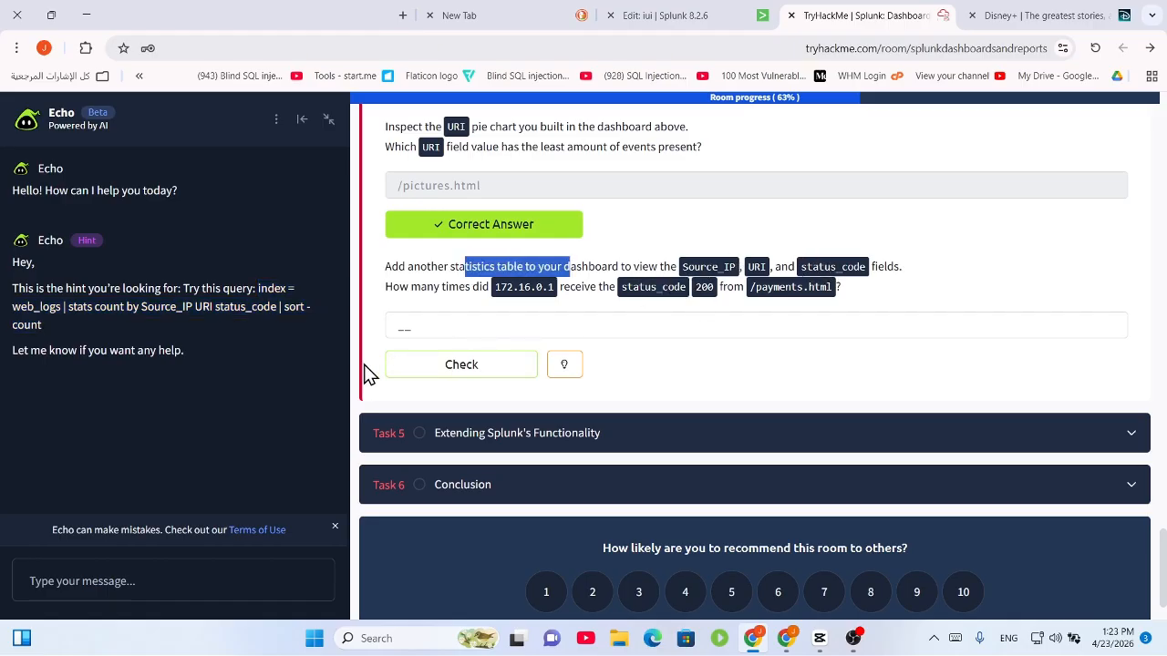
left_click(1012, 15)
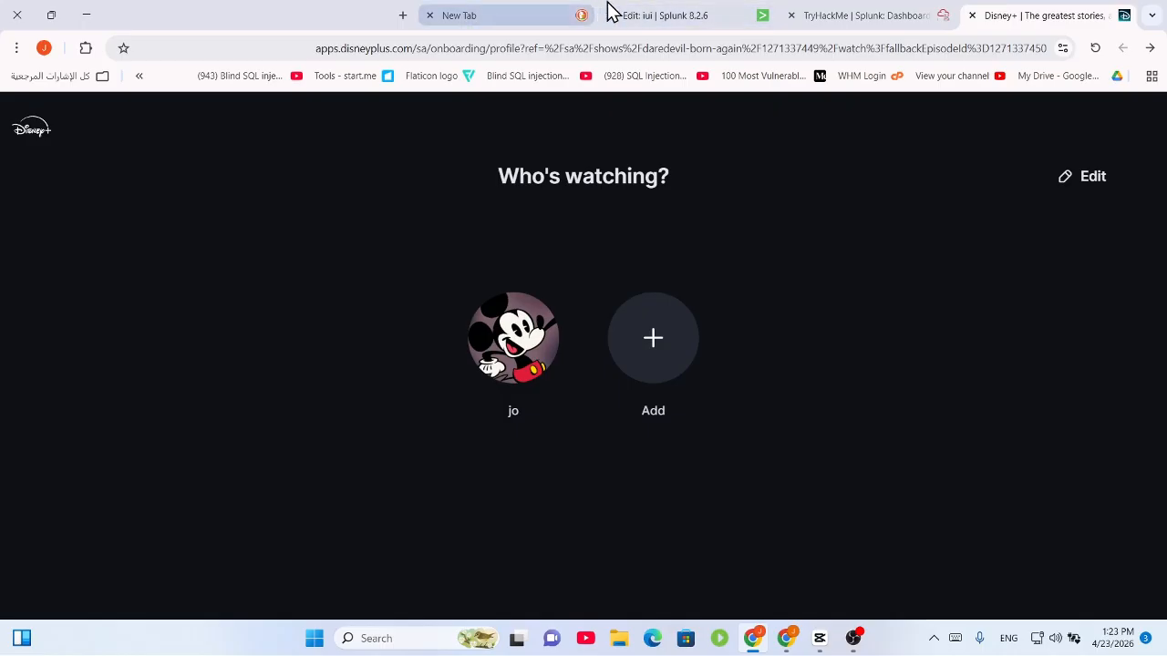
left_click(638, 14)
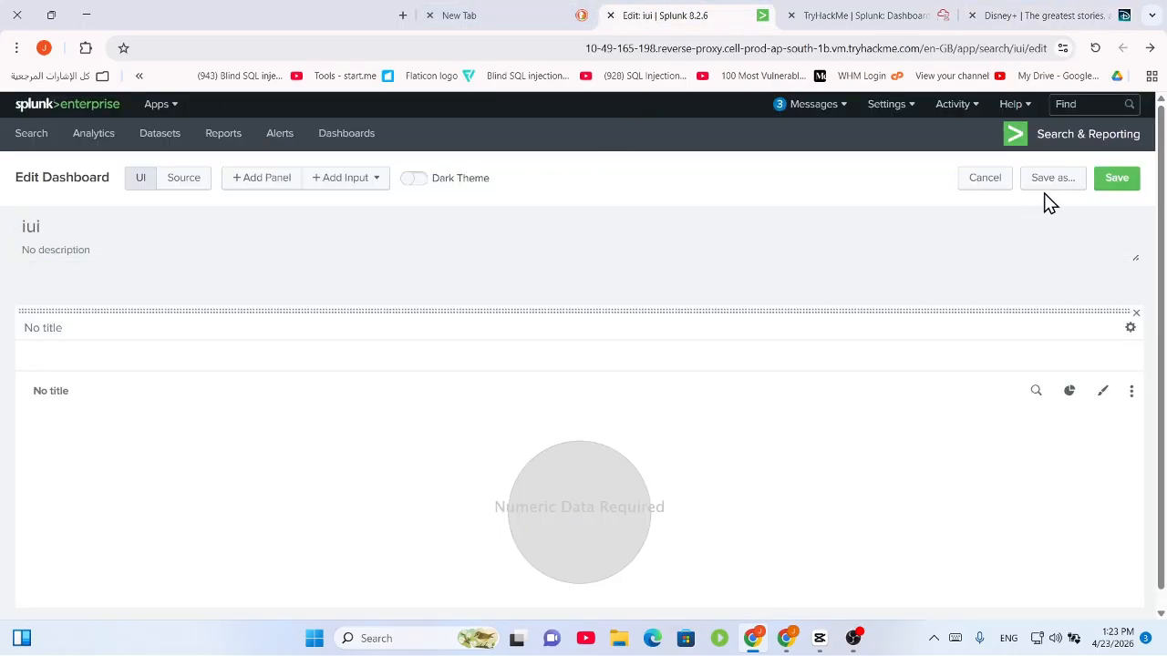
Save the iui dashboard, reopen it for editing and switch the panel's visualization to Line Chart
left_click(1114, 183)
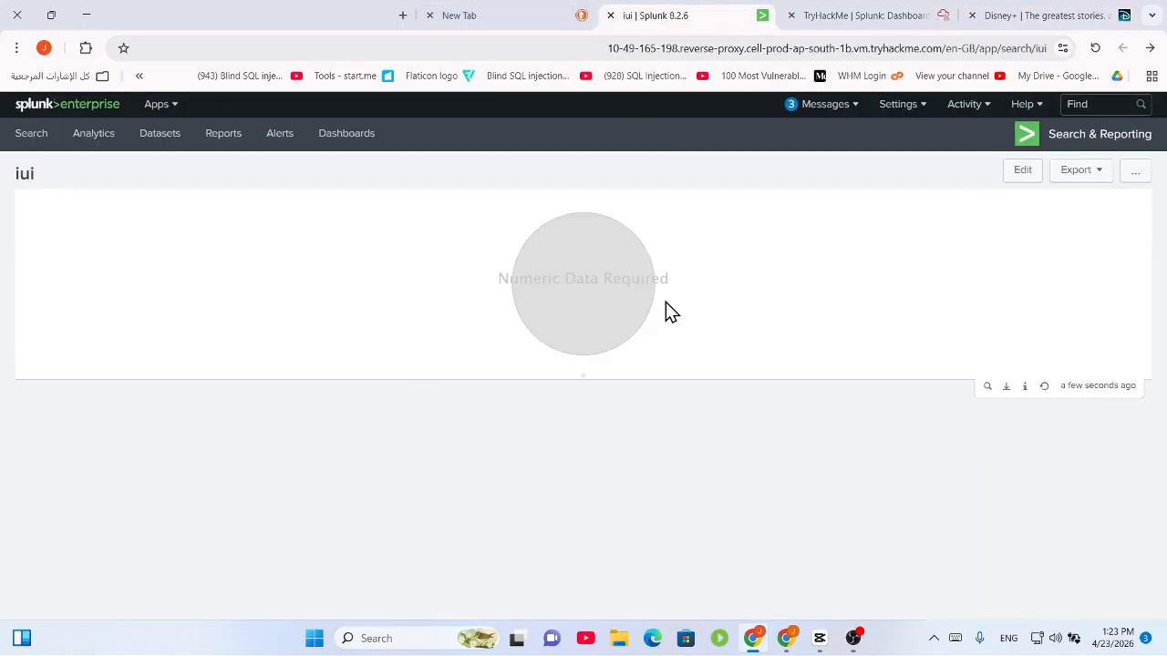
left_click(1038, 170)
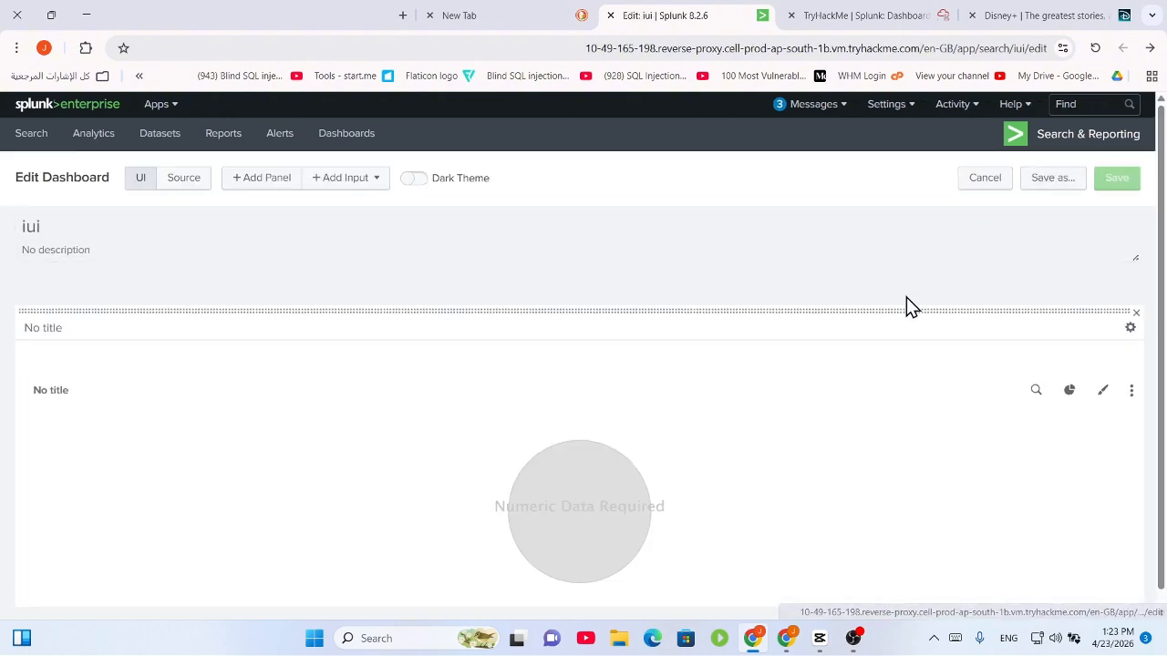
left_click(1069, 391)
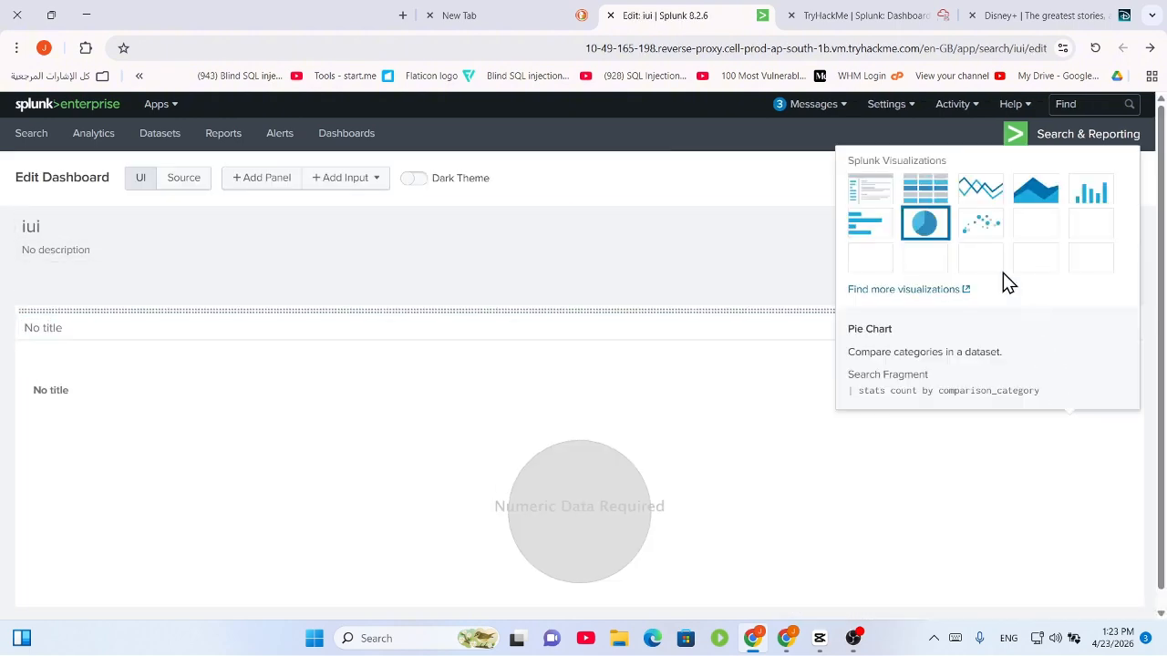
left_click(962, 206)
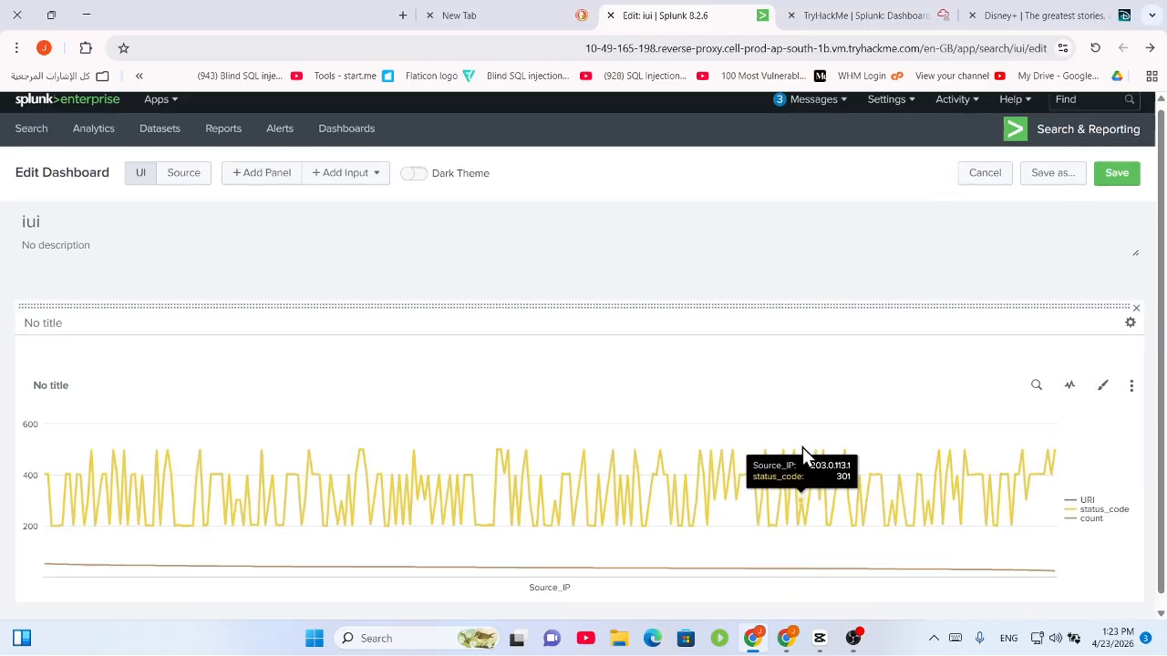
Try the Area Chart, Column Chart, Bar Chart, Pie Chart and Filler Gauge visualizations on the panel in turn
scroll(803, 447, "down", 1)
left_click(1070, 374)
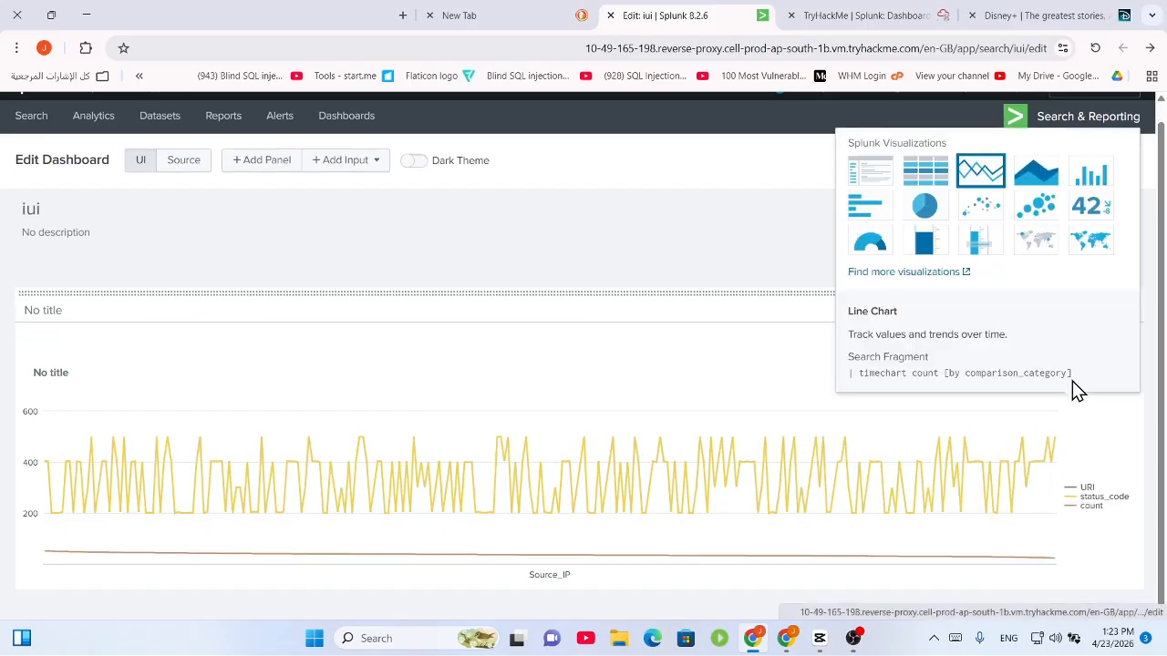
left_click(1025, 177)
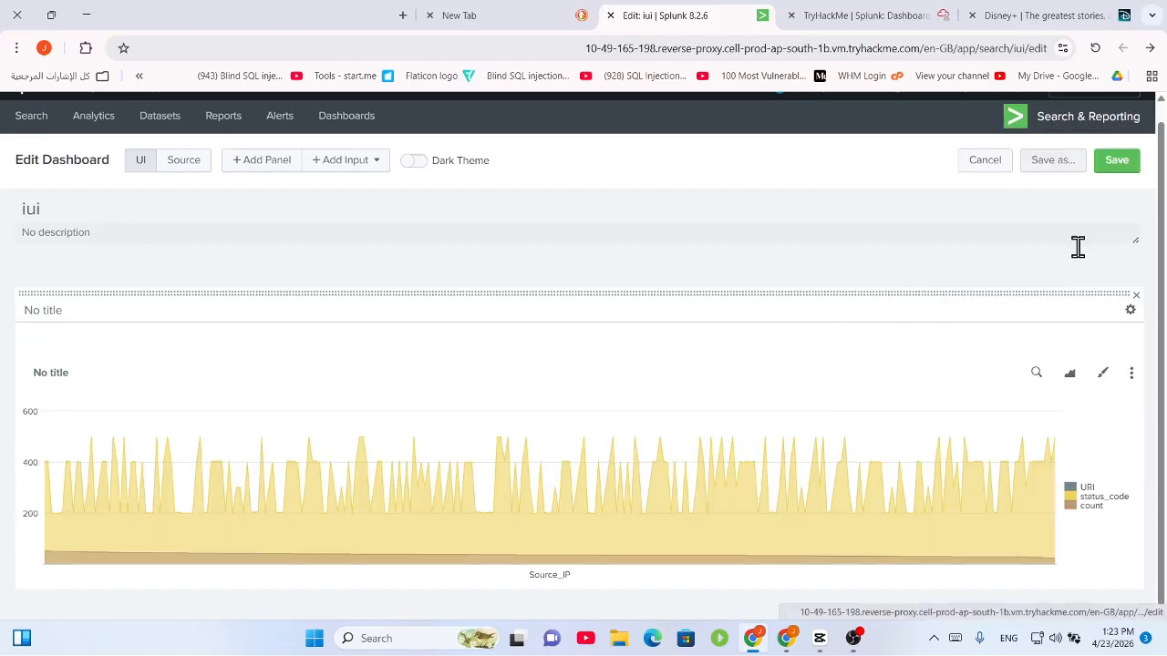
left_click(1072, 375)
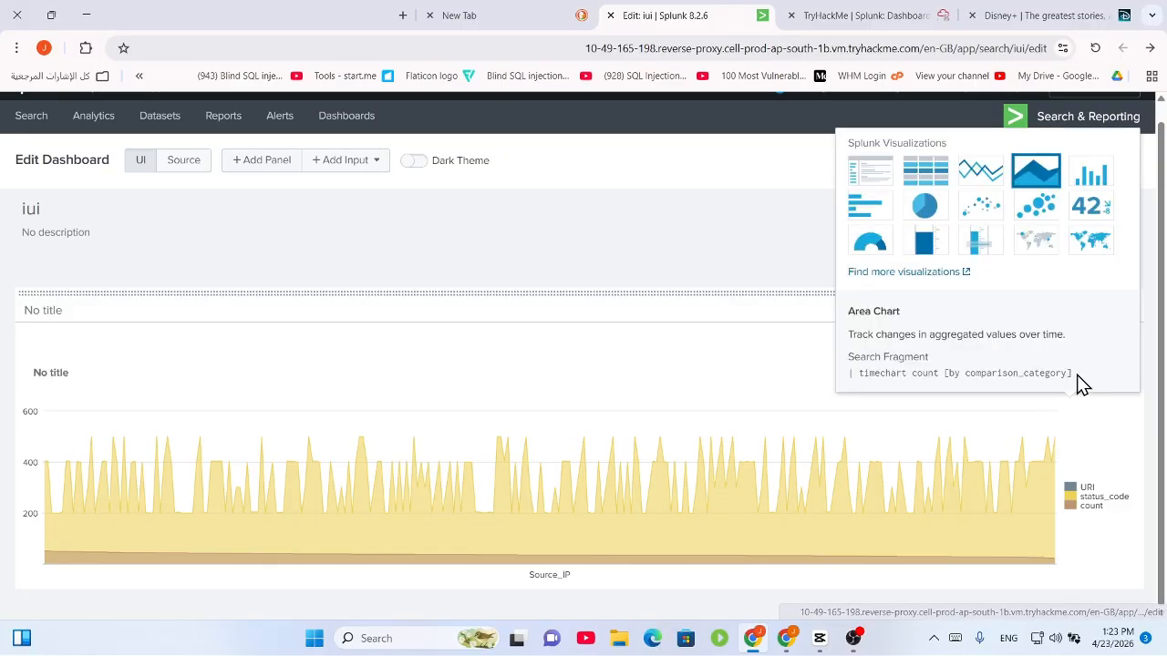
left_click(1091, 173)
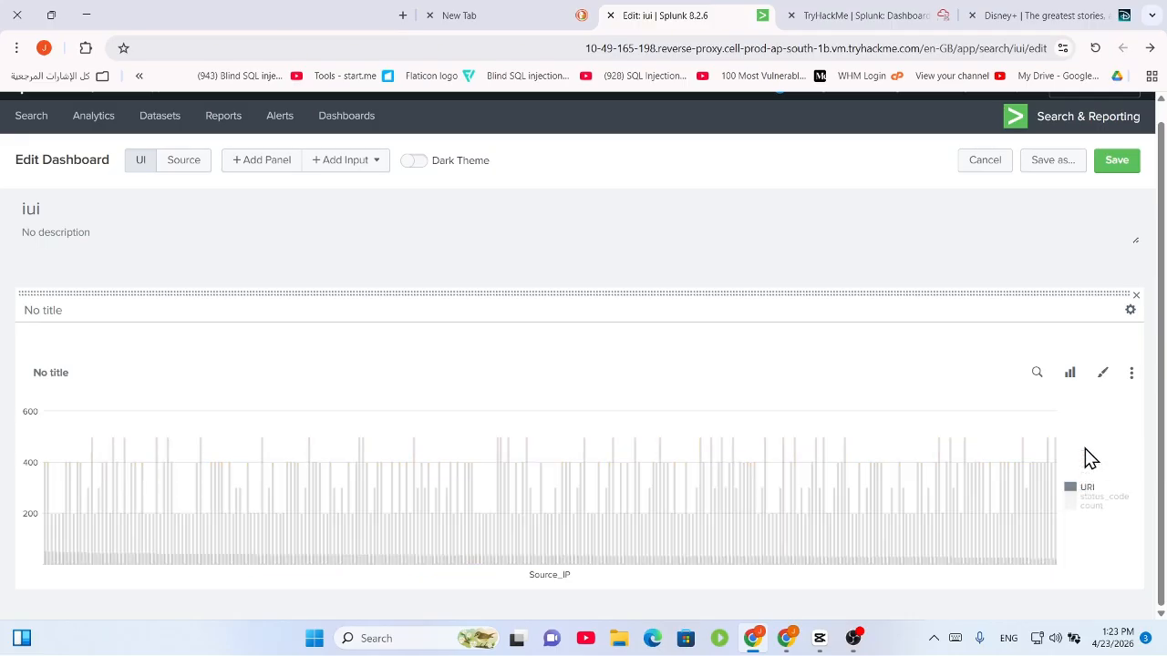
left_click(1070, 381)
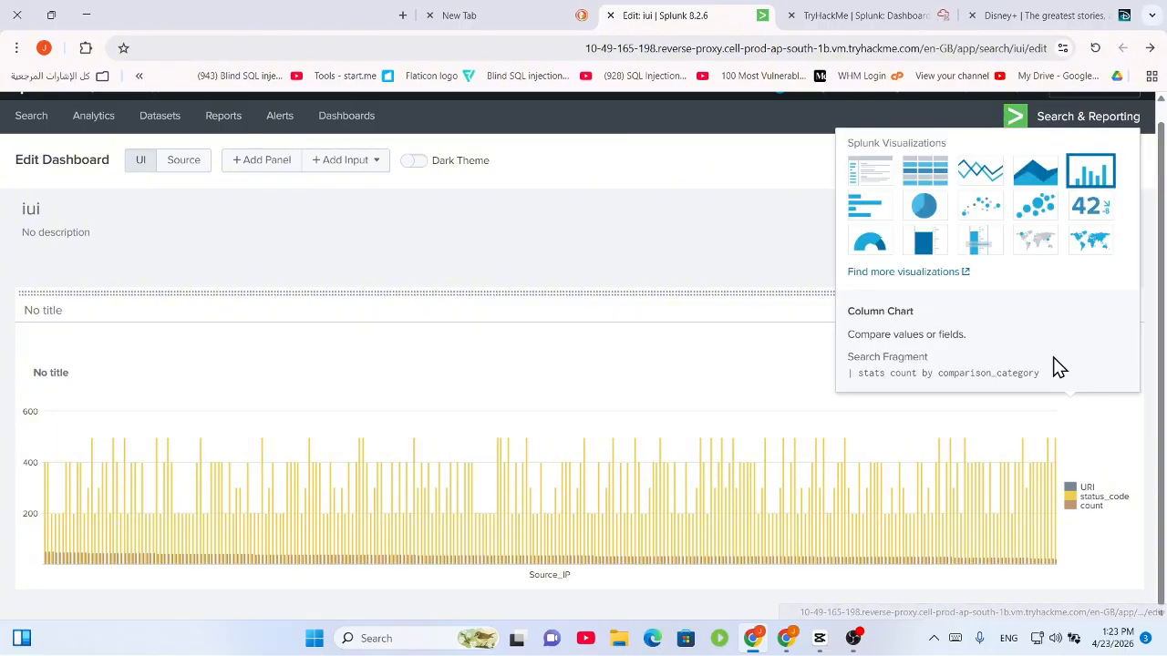
left_click(867, 213)
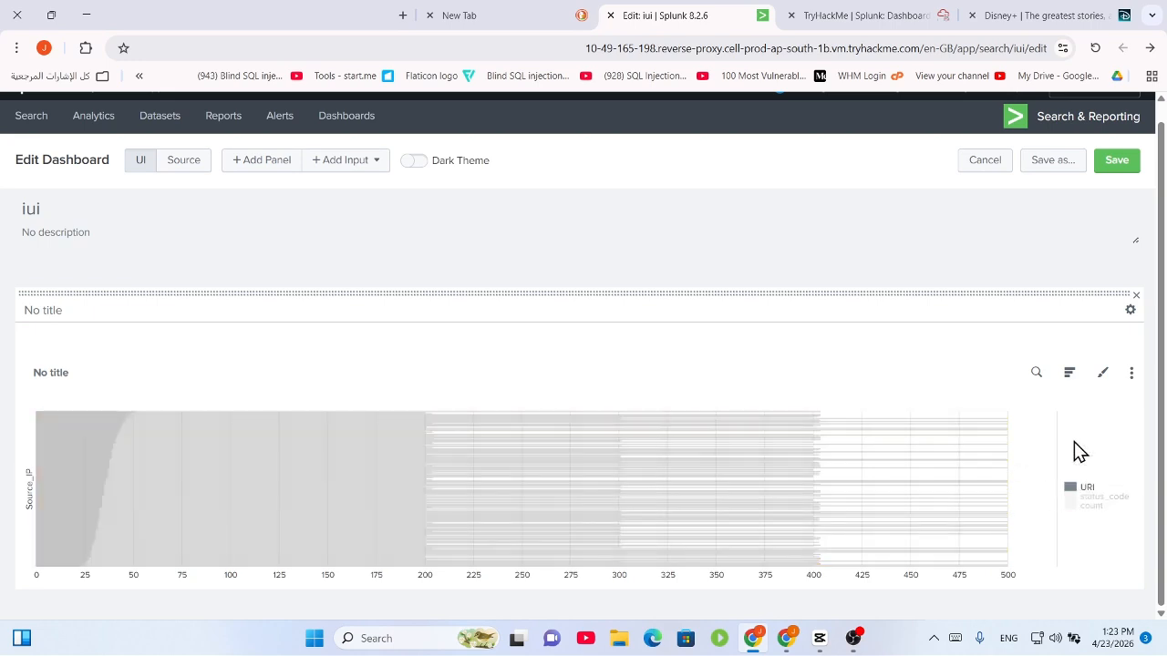
left_click(1069, 373)
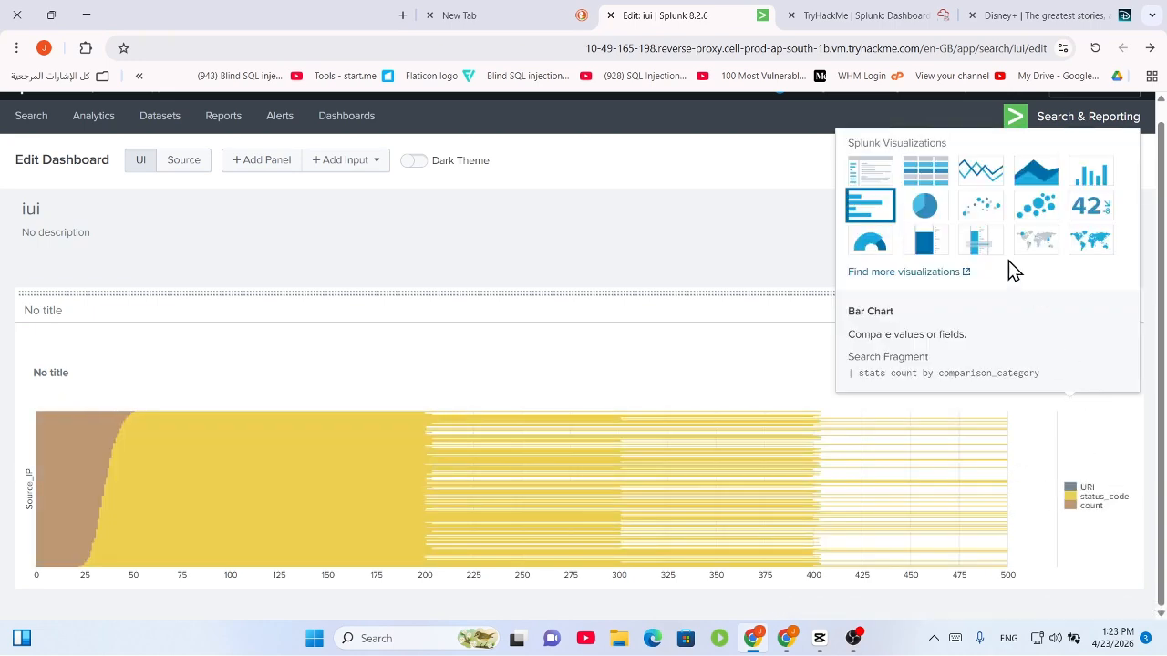
left_click(926, 207)
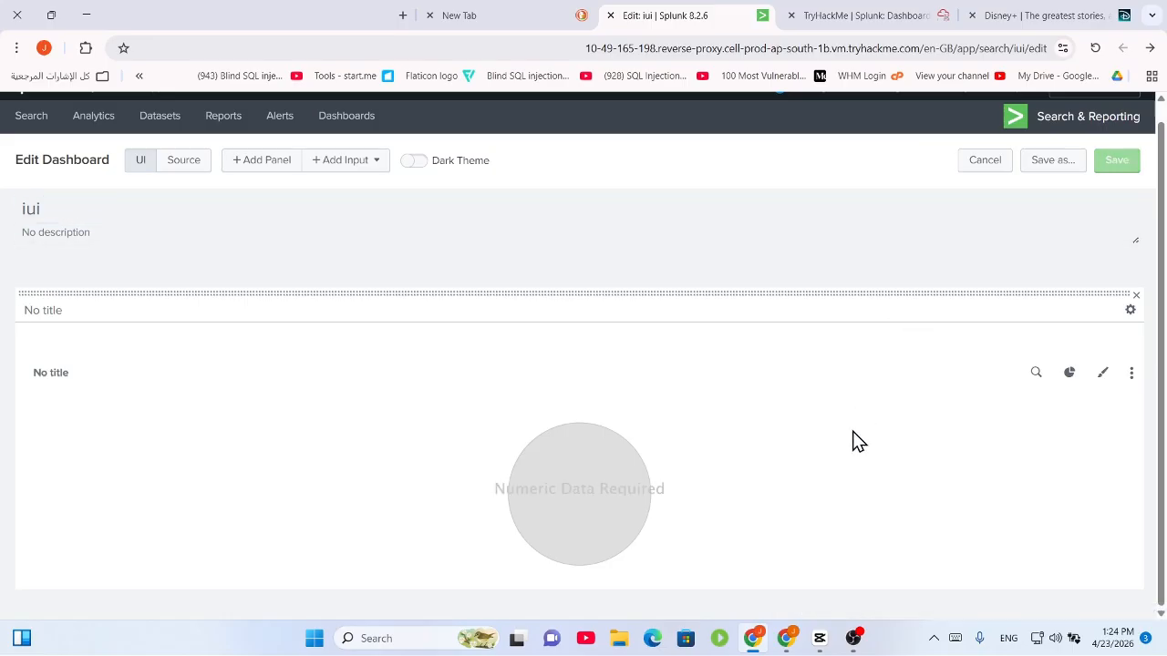
left_click(1069, 373)
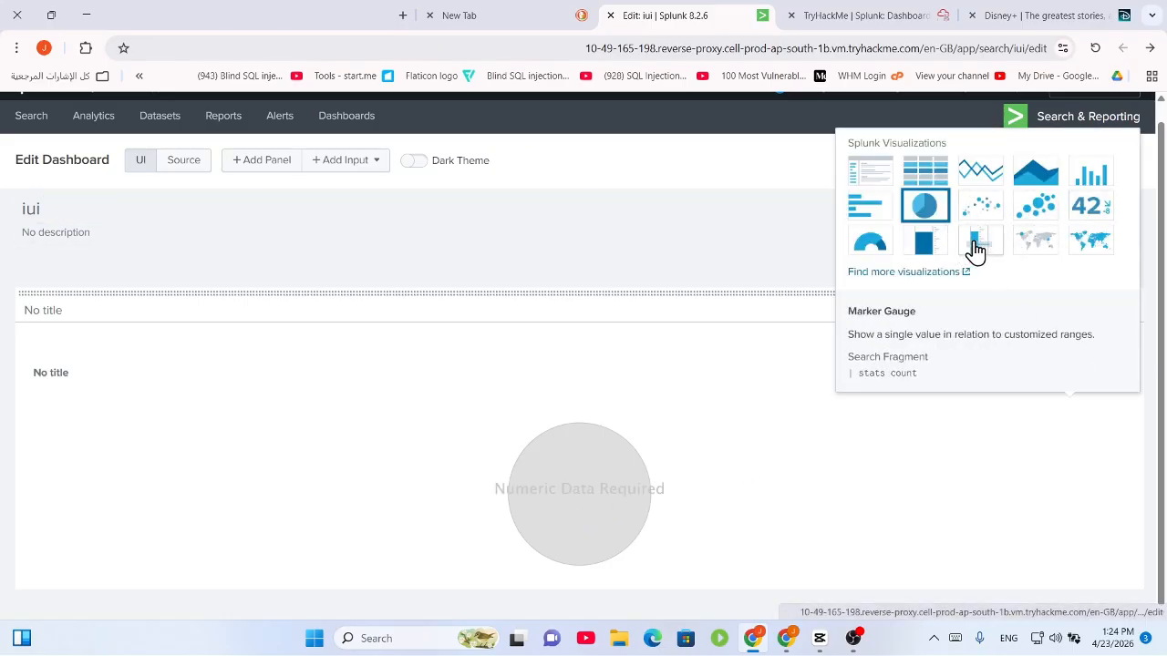
left_click(925, 242)
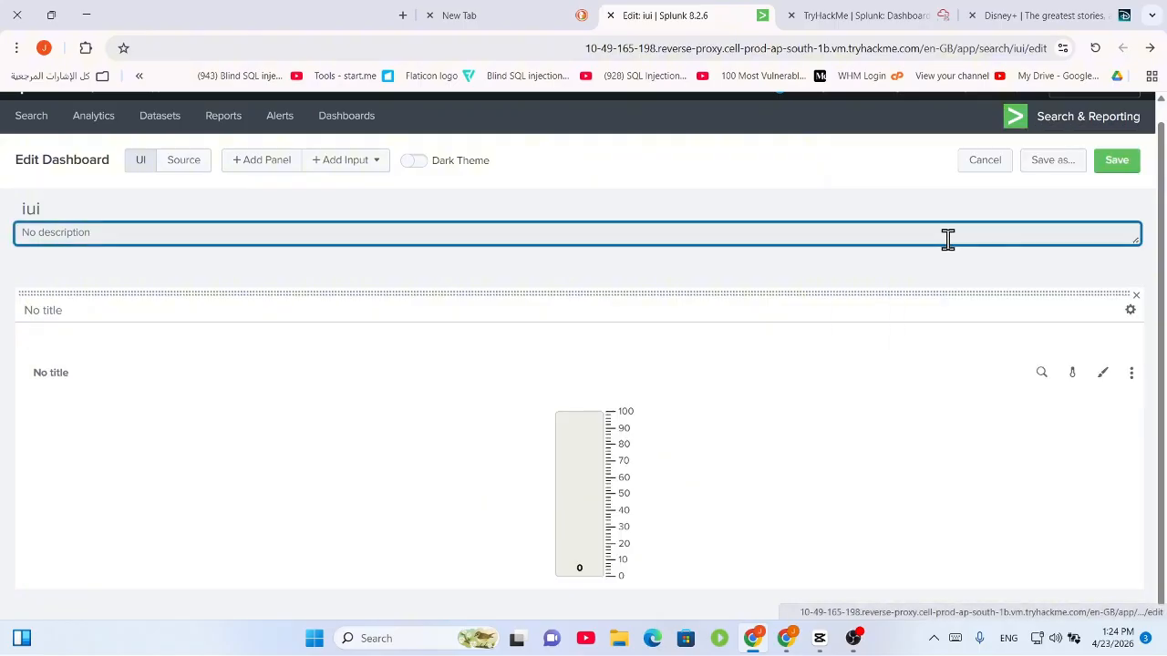
Set the panel back to the Line Chart visualization and inspect the status_code points by Source_IP
left_click(1096, 378)
left_click(1074, 376)
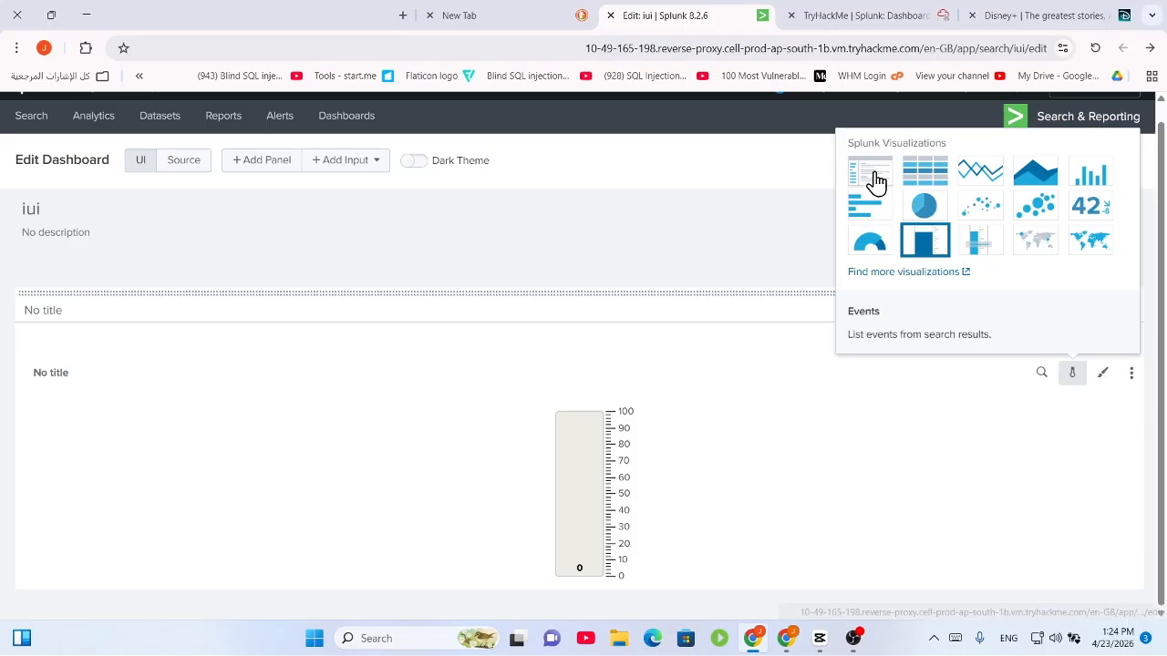
left_click(981, 173)
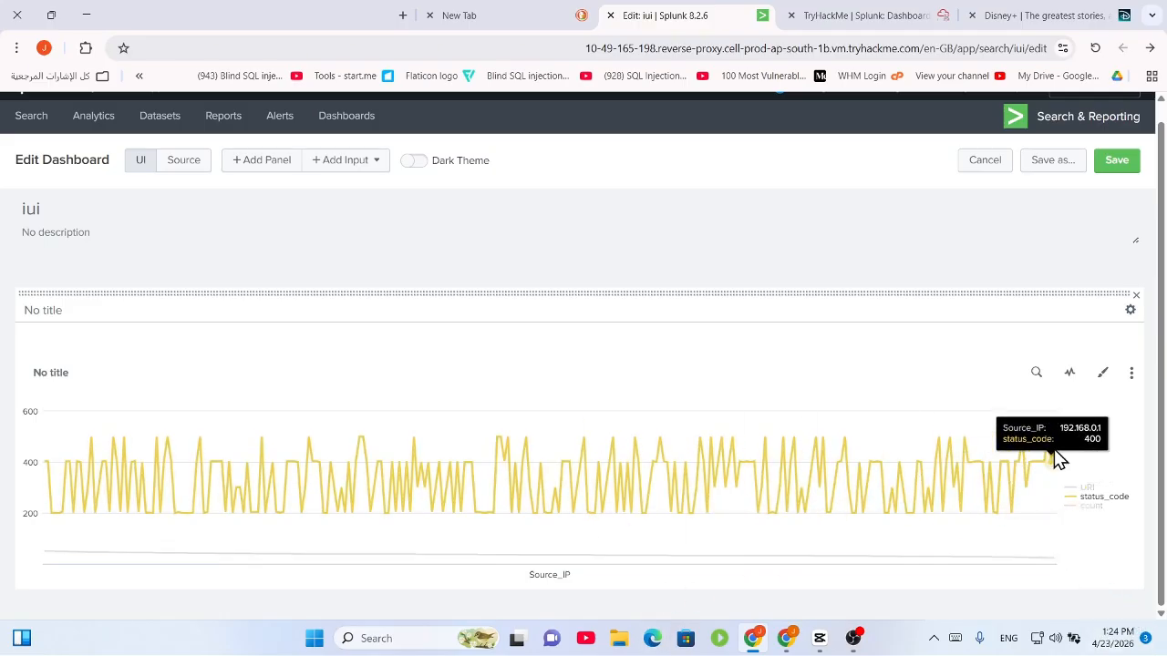
right_click(784, 490)
key("Escape")
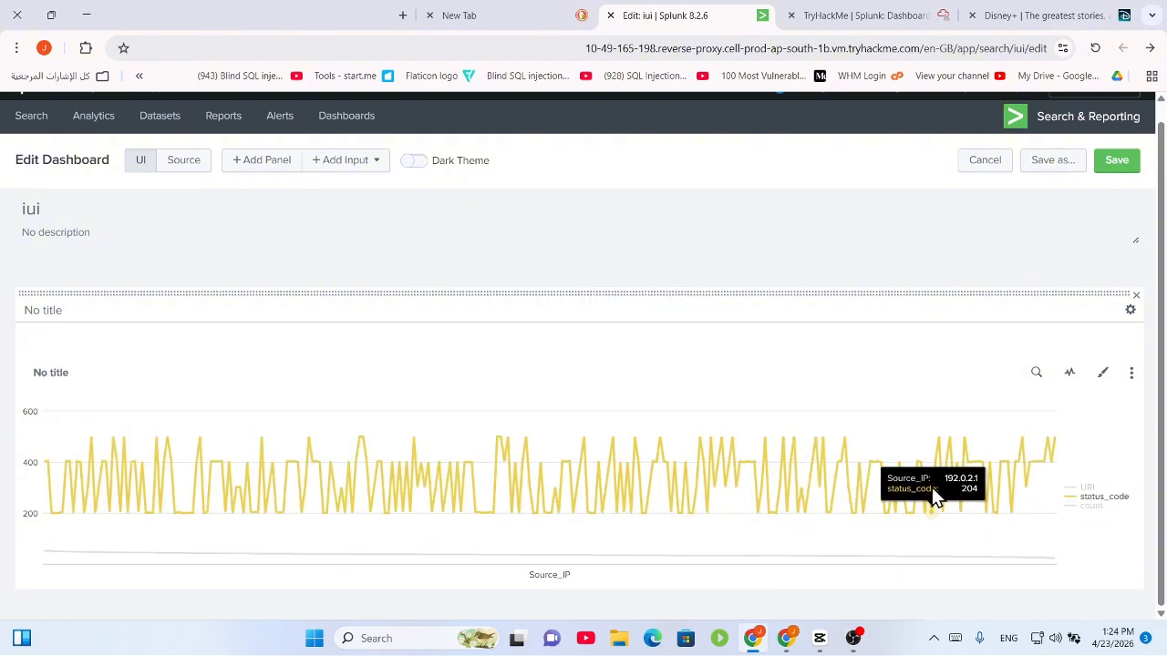
left_click(972, 202)
Recheck the last Task 4 question on TryHackMe and select its source IP 172.16.0.1
left_click(832, 13)
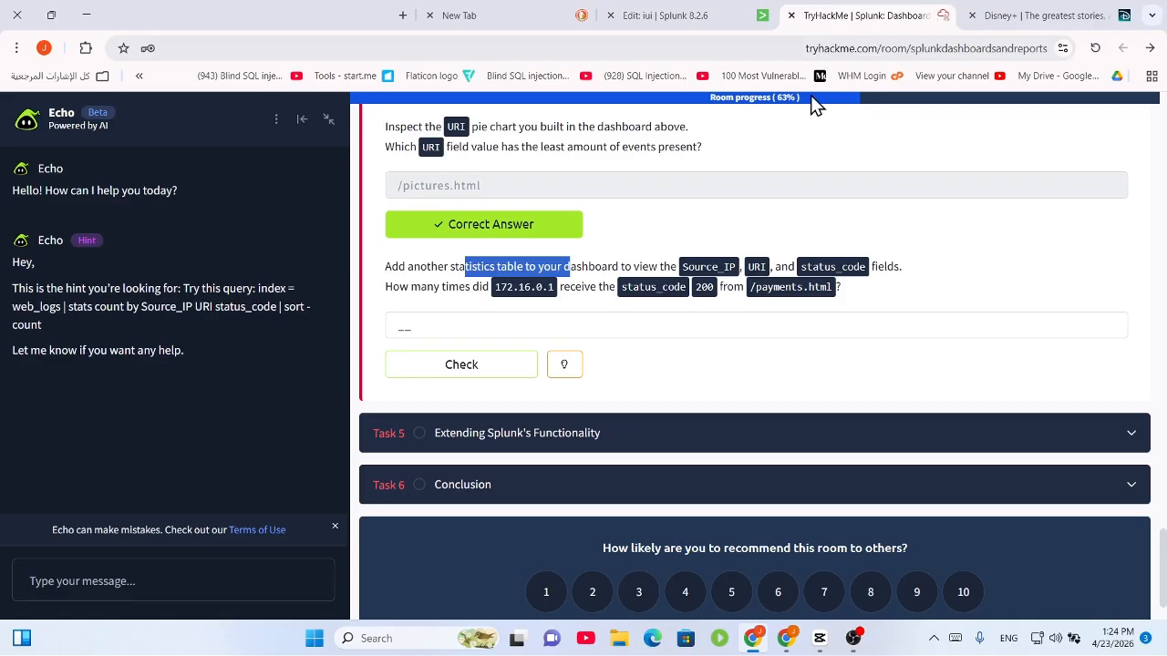
left_click(672, 288)
left_click_drag(498, 290, 547, 290)
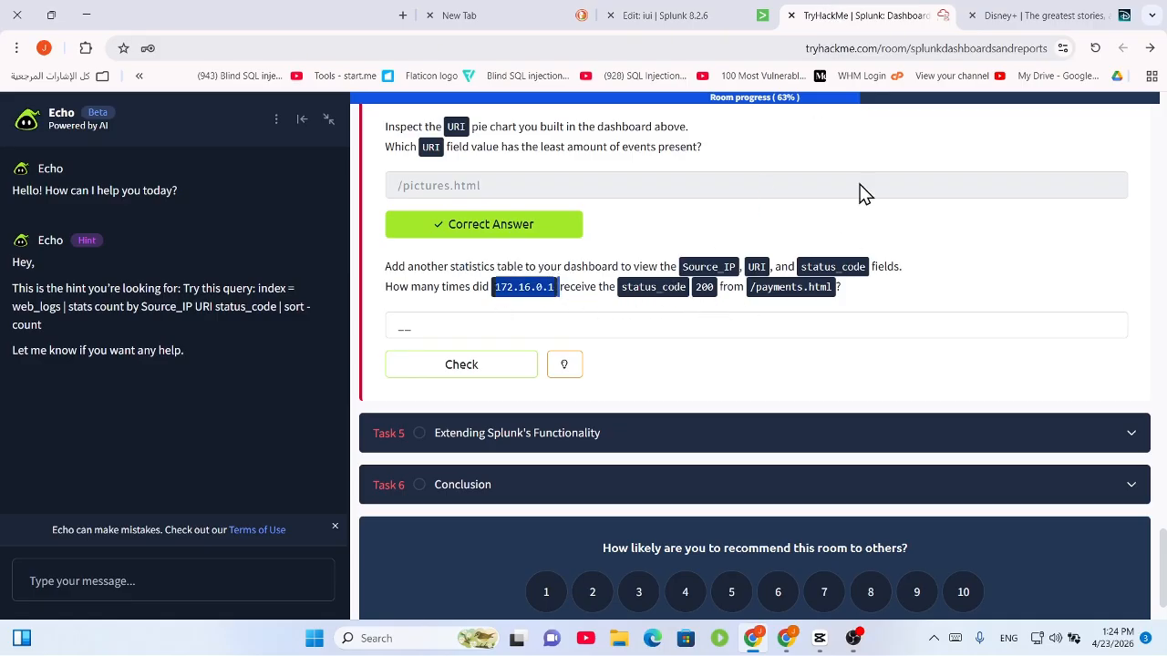
Return to the Splunk iui dashboard and review the panel's search string and settings without changing them
left_click(1027, 11)
left_click(909, 12)
left_click(696, 13)
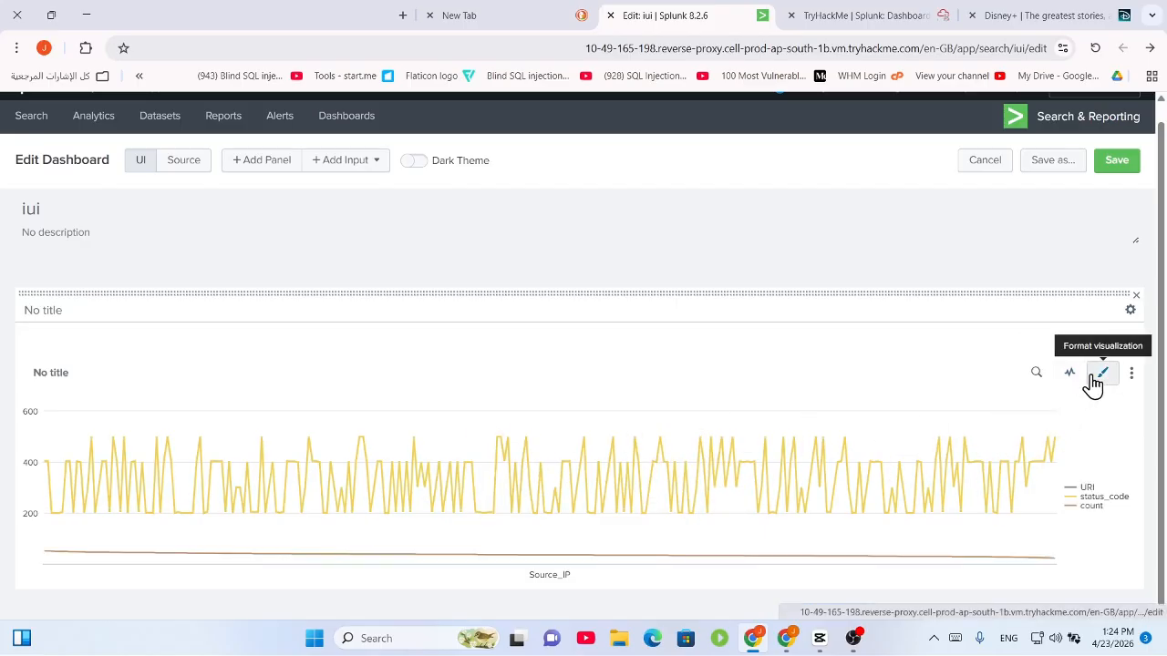
left_click(1036, 372)
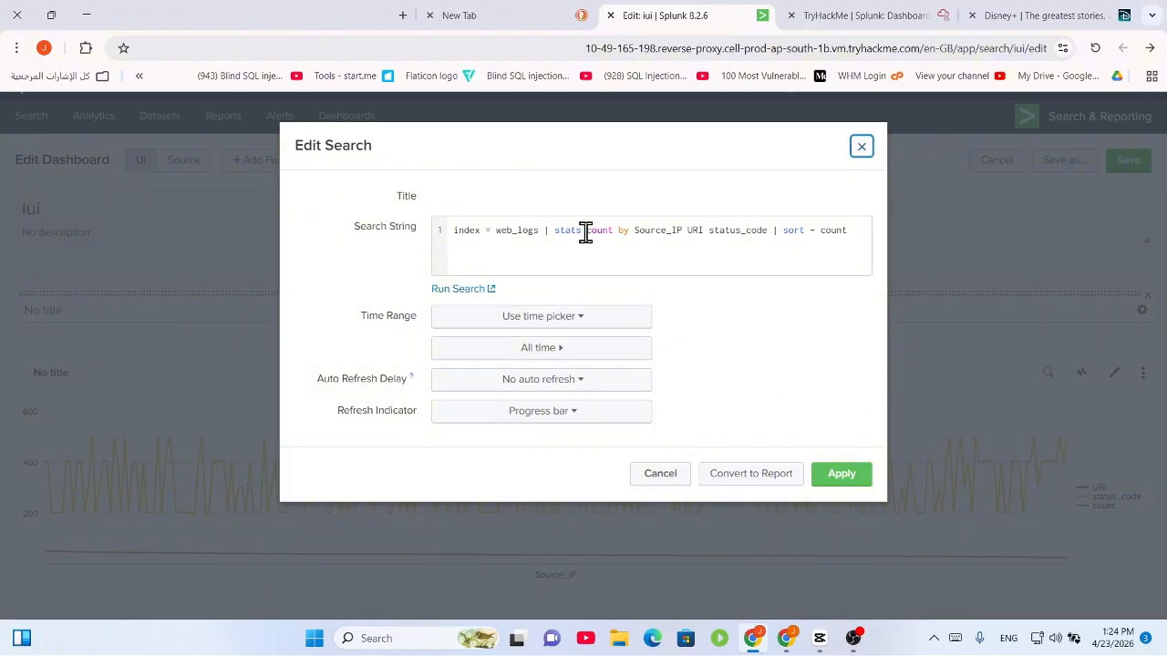
left_click_drag(586, 232, 857, 227)
left_click(805, 237)
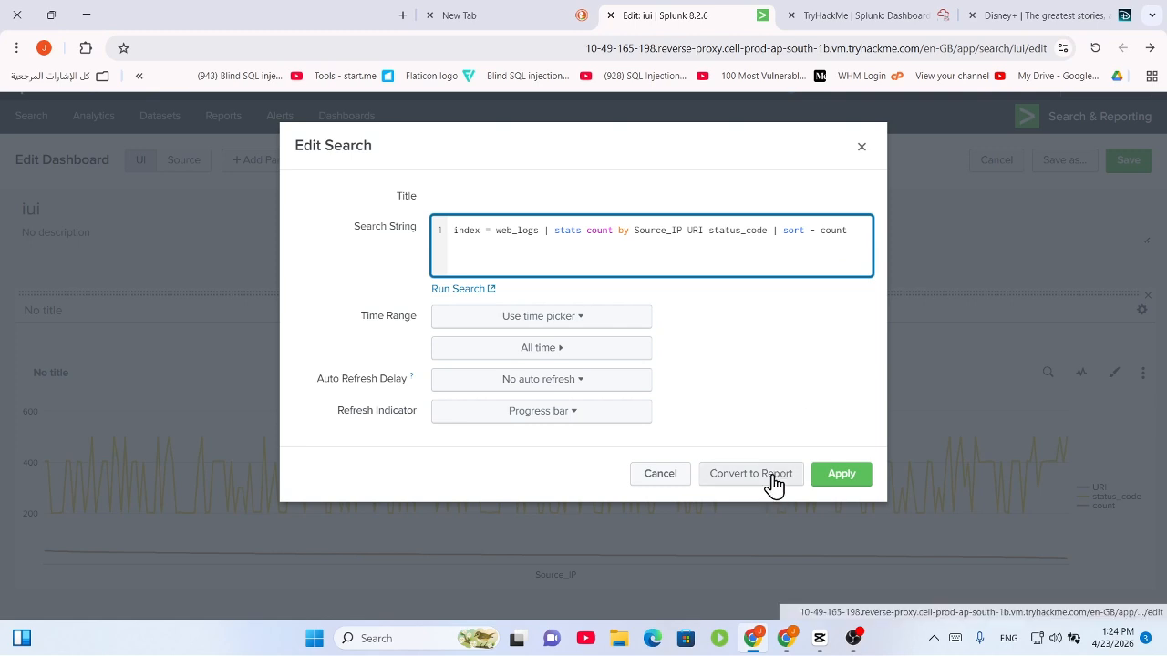
left_click_drag(771, 484, 775, 456)
left_click(811, 230)
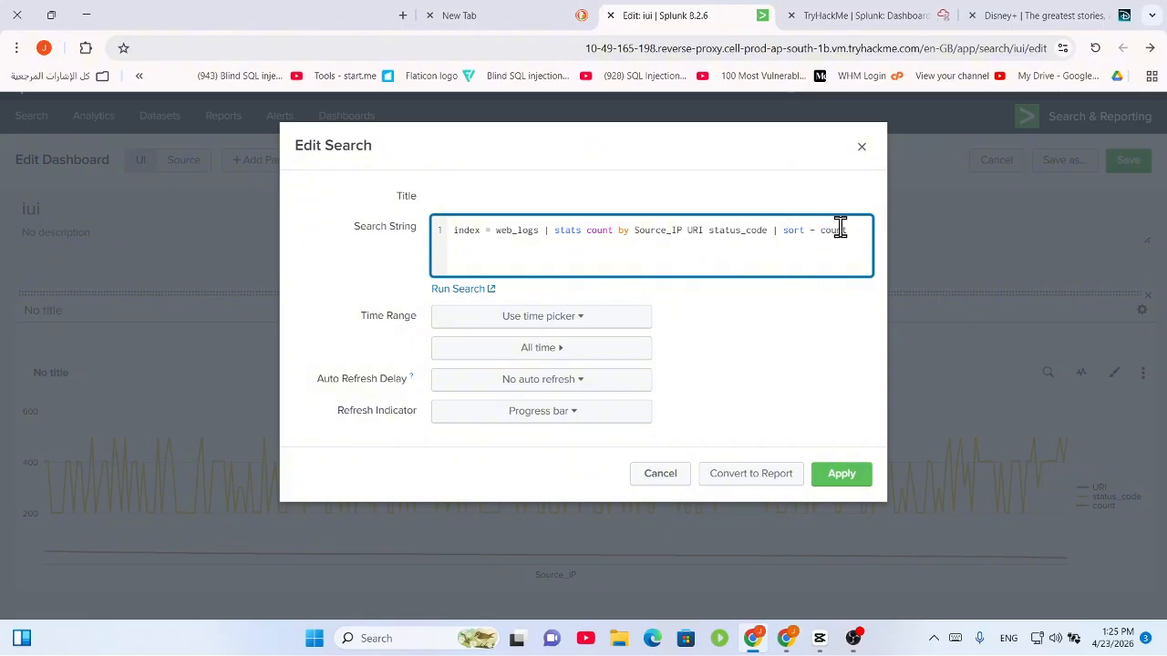
left_click(863, 149)
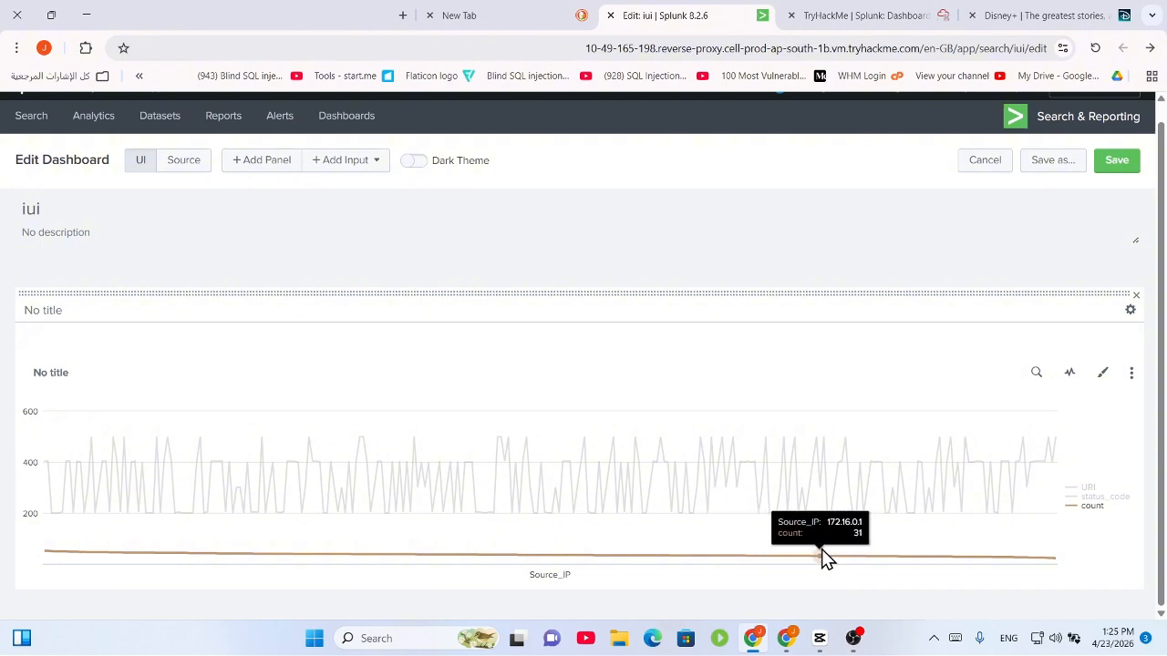
Compare the question with the chart's count for 172.16.0.1 and try 31 as the last Task 4 answer on TryHackMe
left_click(854, 13)
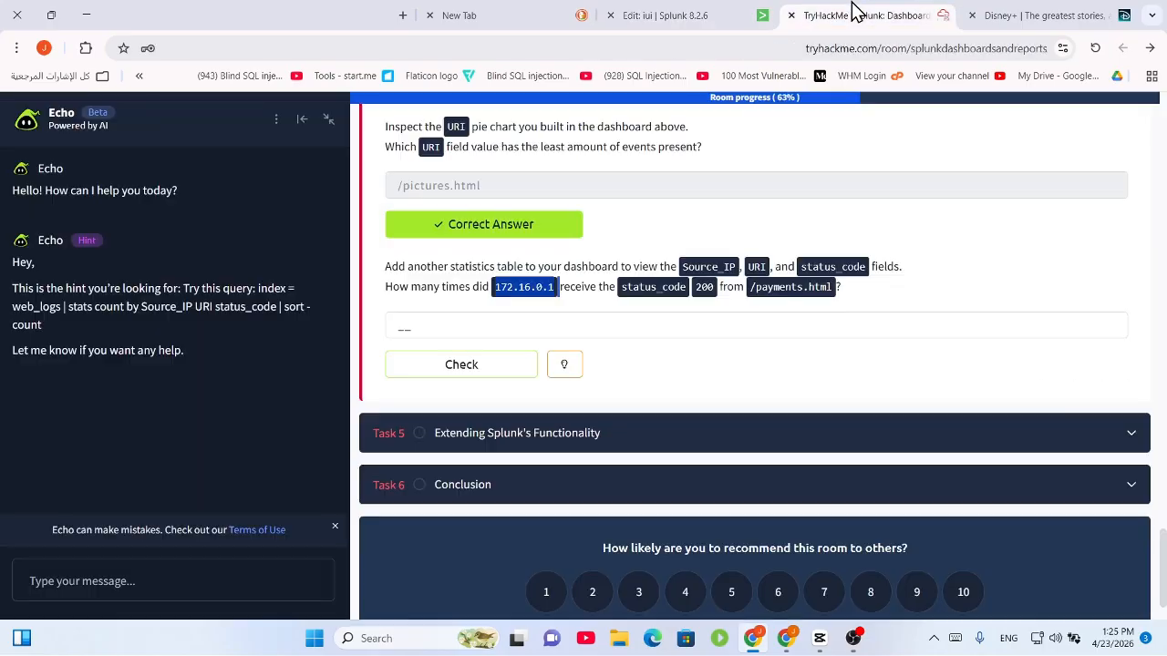
left_click(666, 15)
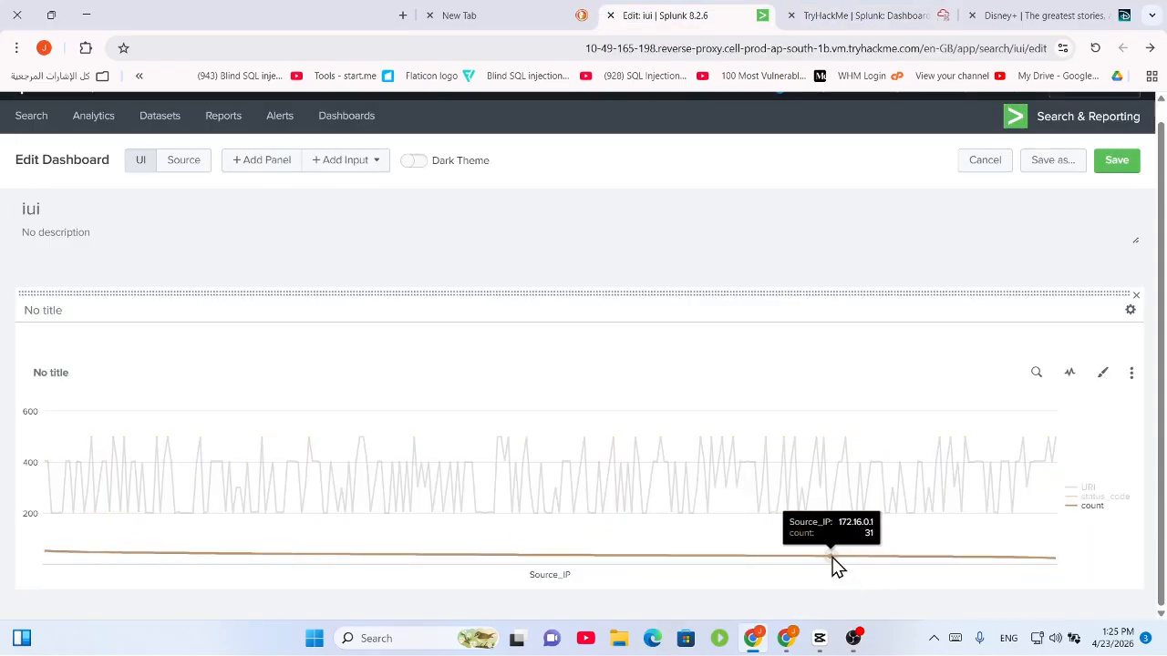
left_click(909, 13)
left_click(553, 328)
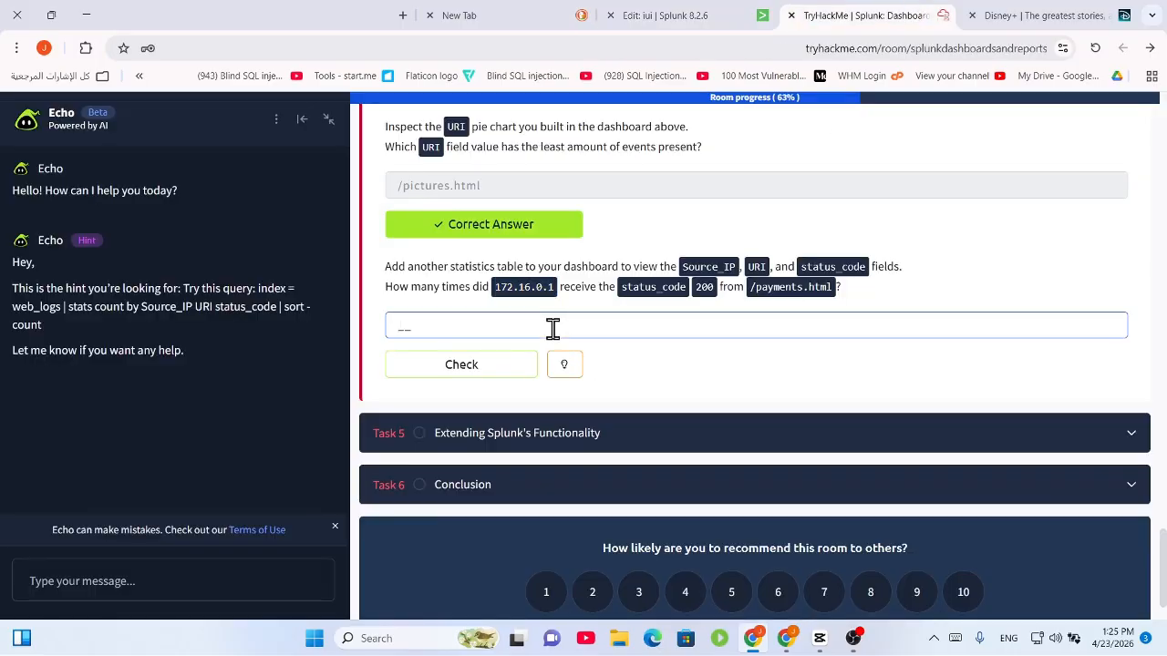
key("Return")
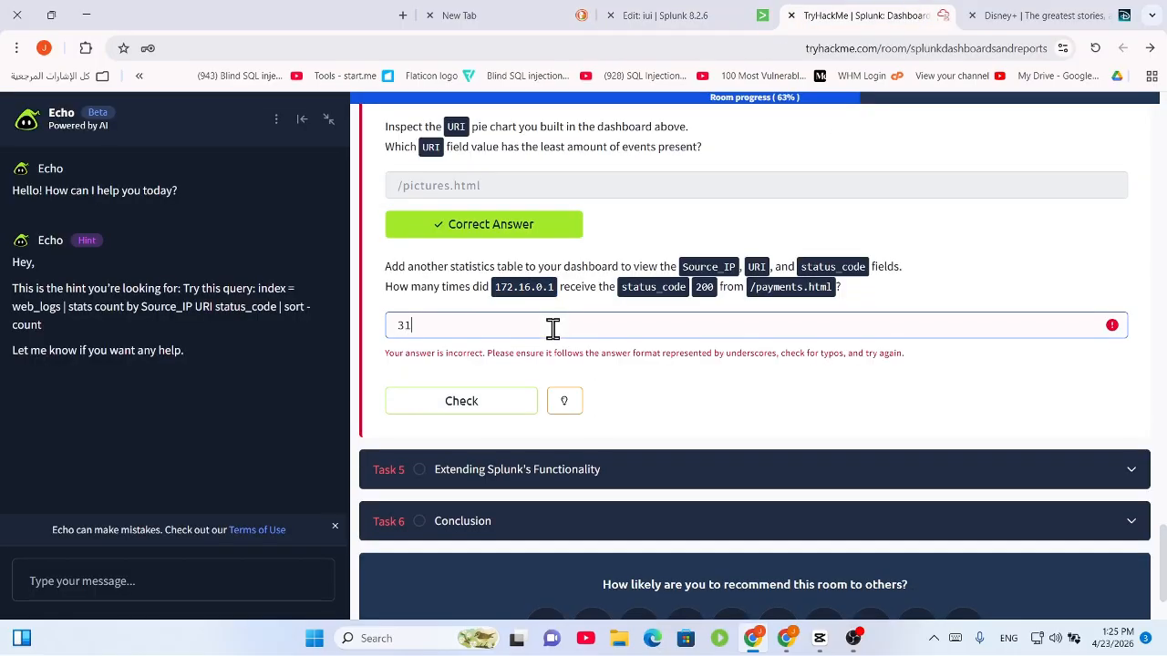
left_click(560, 401)
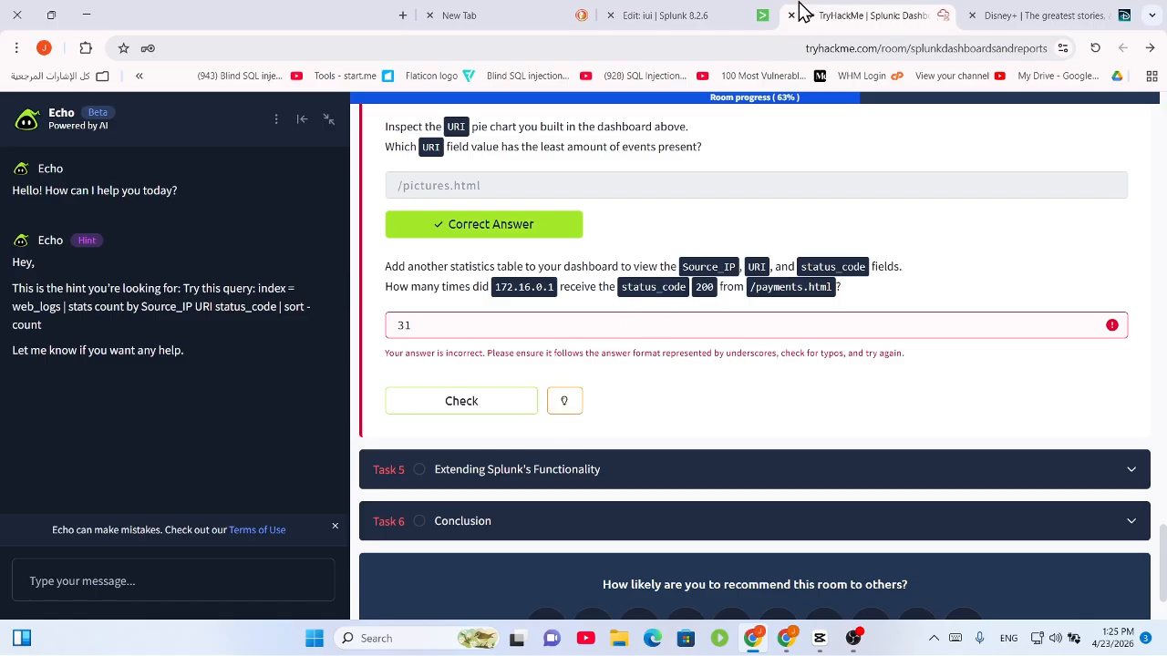
Switch the Splunk panel's visualization to Column Chart and inspect the count for 172.16.0.1
left_click(699, 13)
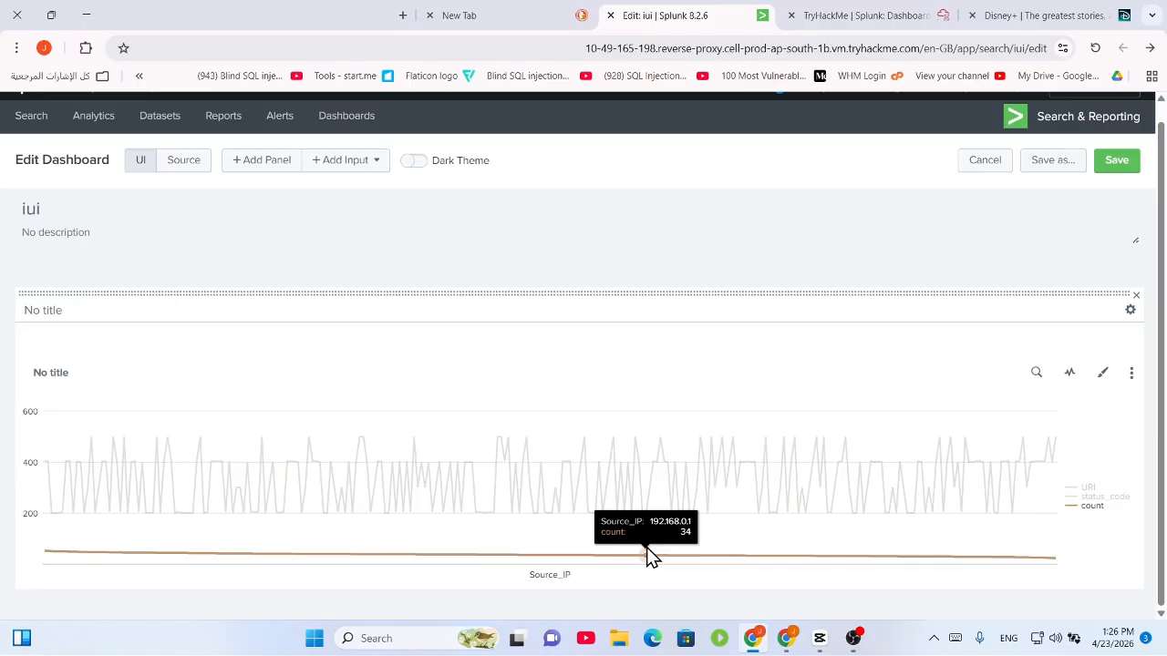
left_click(1094, 378)
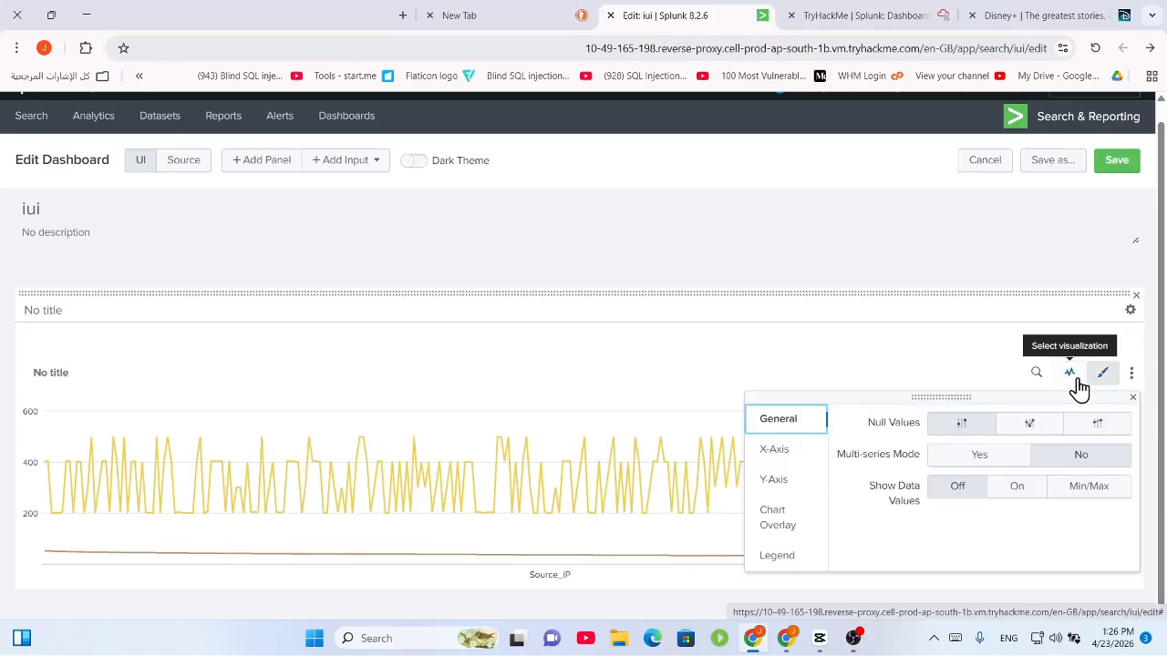
left_click(1064, 383)
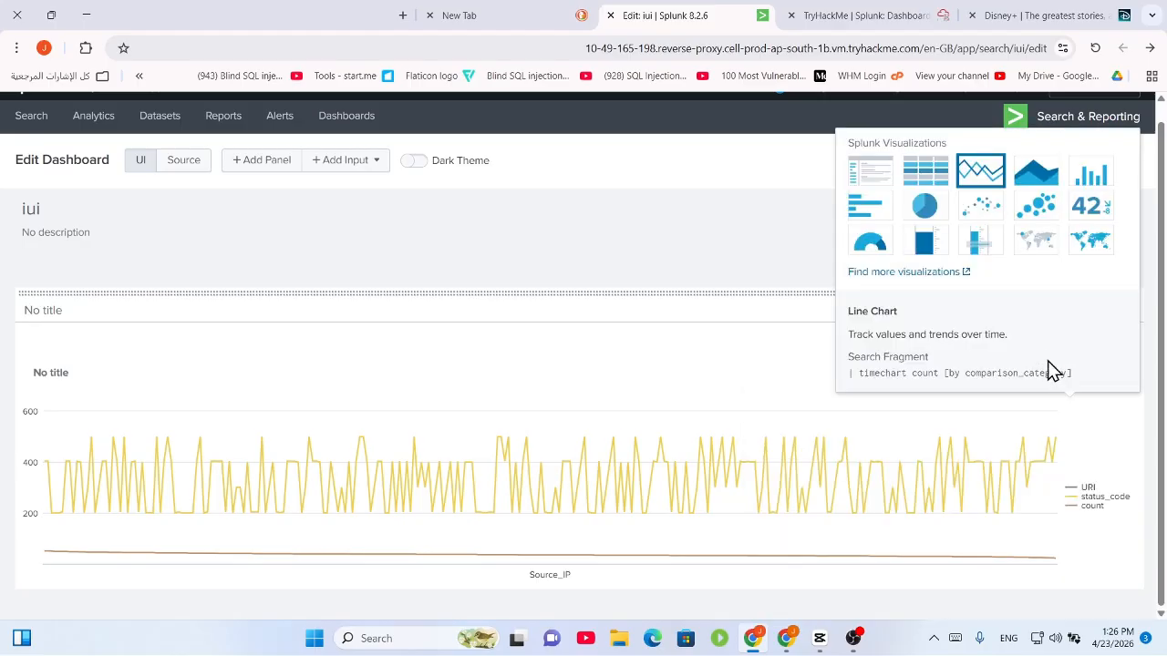
left_click(1090, 179)
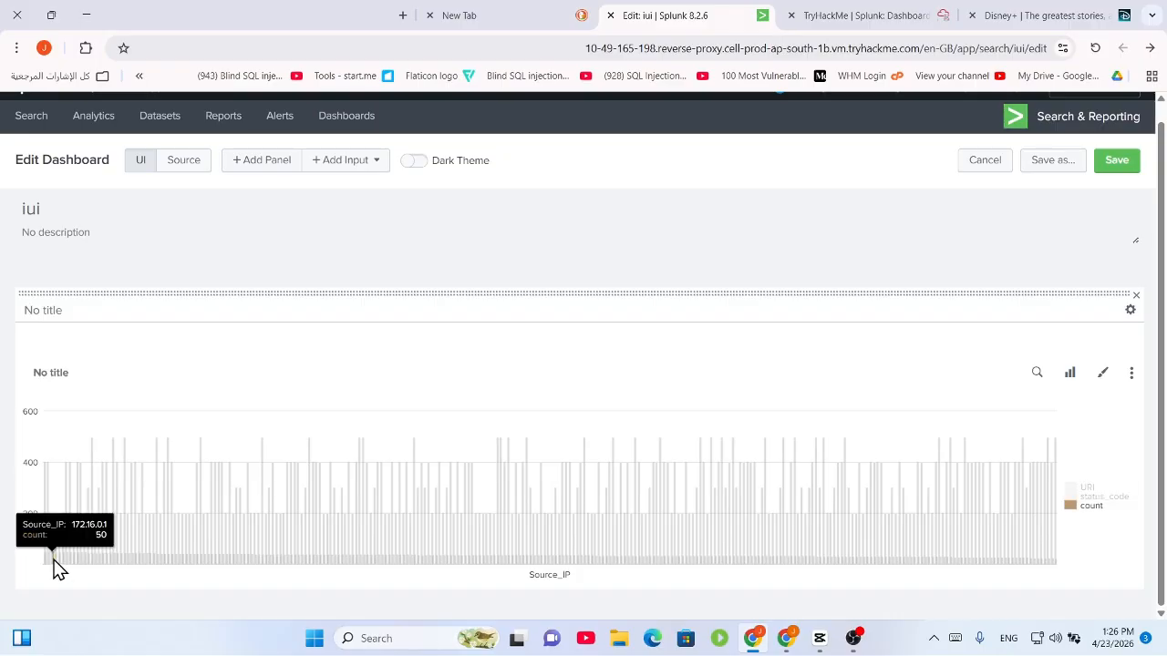
Replace the last Task 4 answer on TryHackMe with 50 and submit it
left_click(895, 14)
left_click_drag(470, 330, 323, 301)
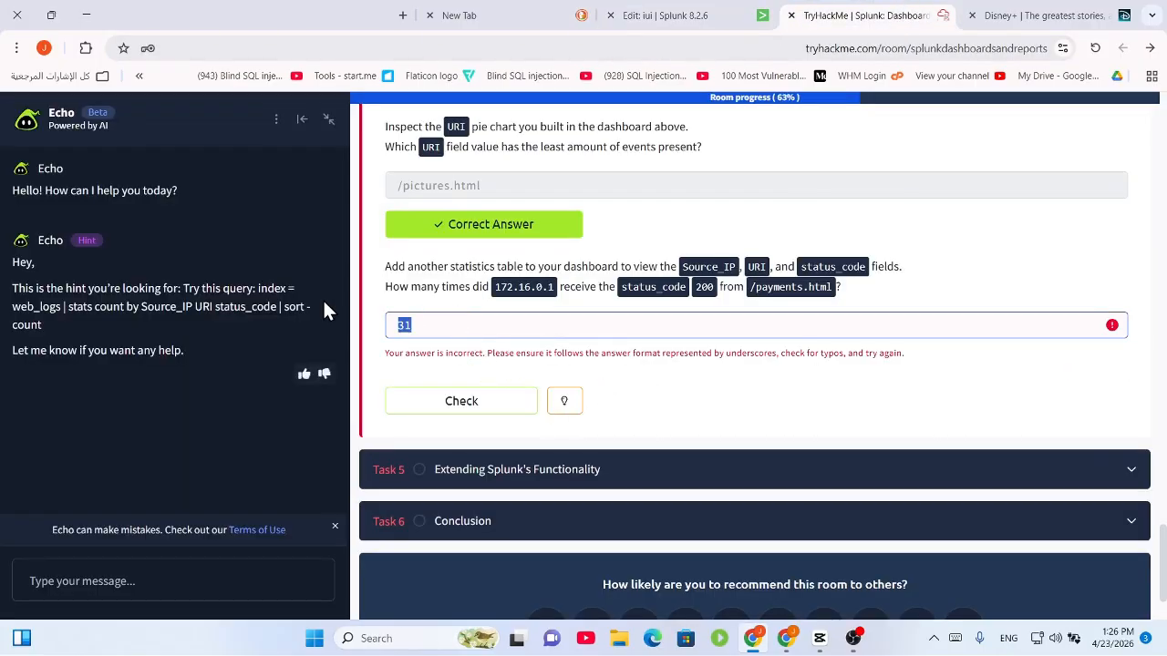
type("50")
key("Return")
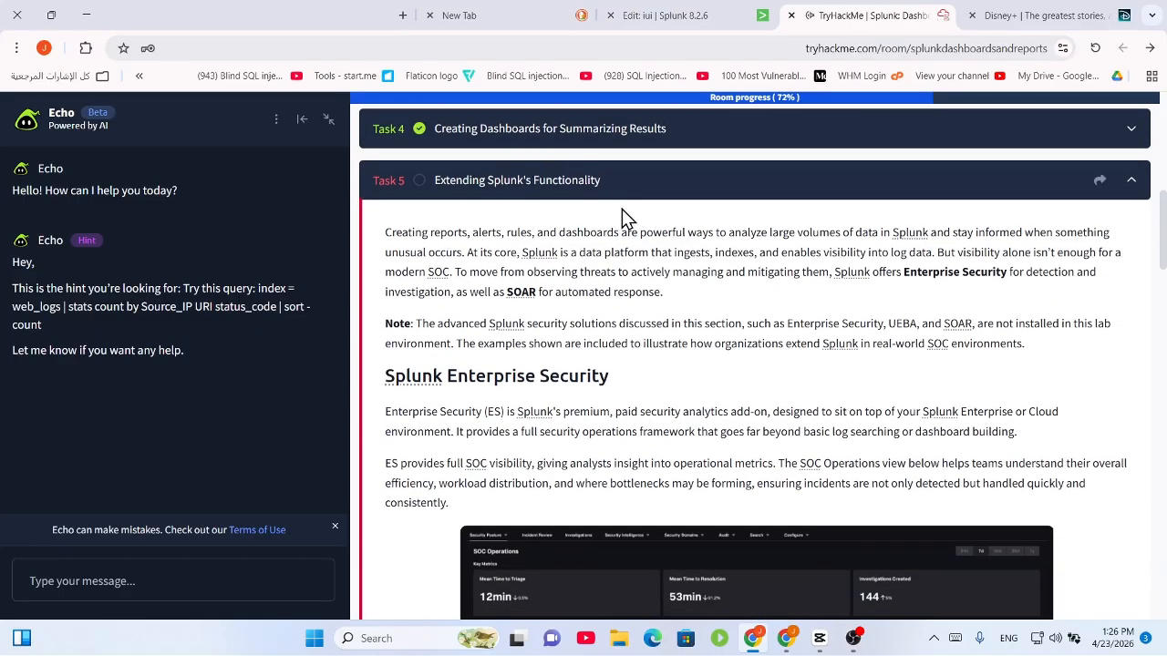
Skim the start of Task 5, Extending Splunk's Functionality, and collapse the Echo assistant panel
scroll(634, 287, "down", 15)
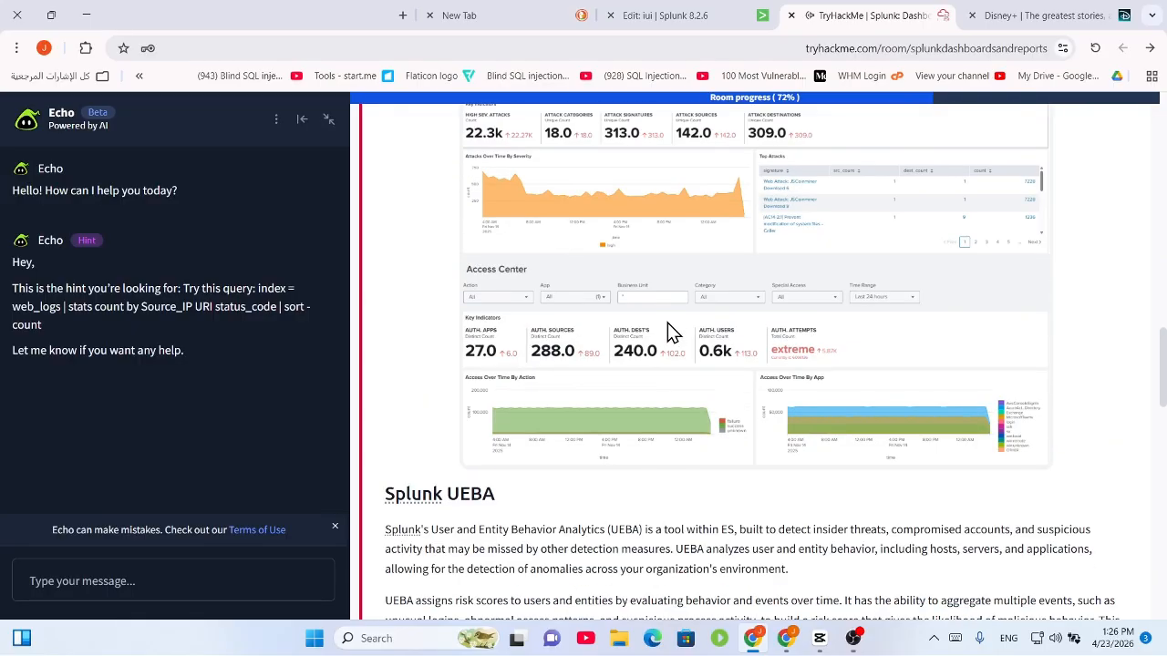
scroll(672, 347, "up", 8)
scroll(672, 346, "up", 10)
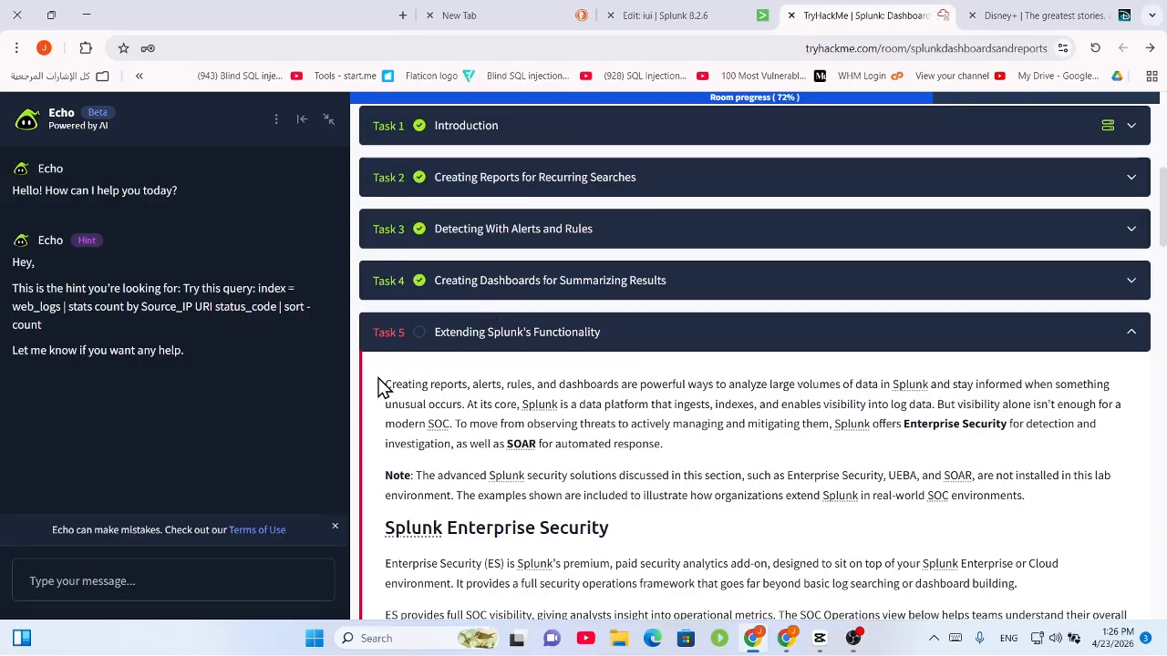
left_click_drag(382, 387, 809, 387)
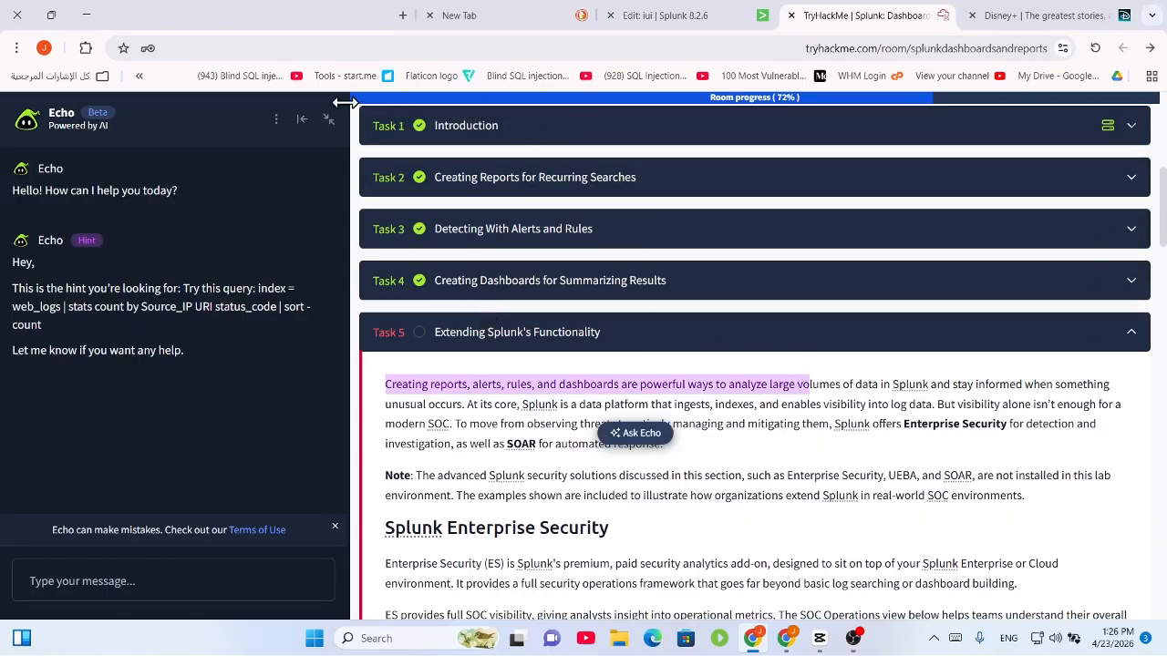
left_click(302, 120)
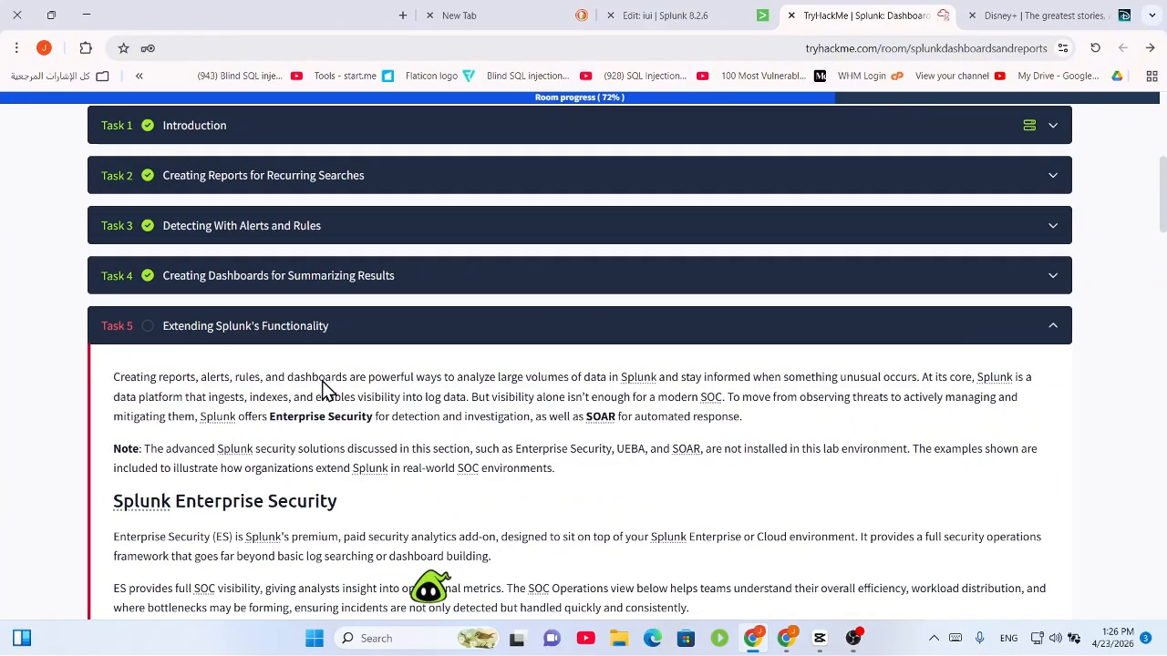
Skim Task 5 through to its questions and briefly check the recording status in OBS
scroll(347, 383, "down", 4)
scroll(365, 361, "down", 15)
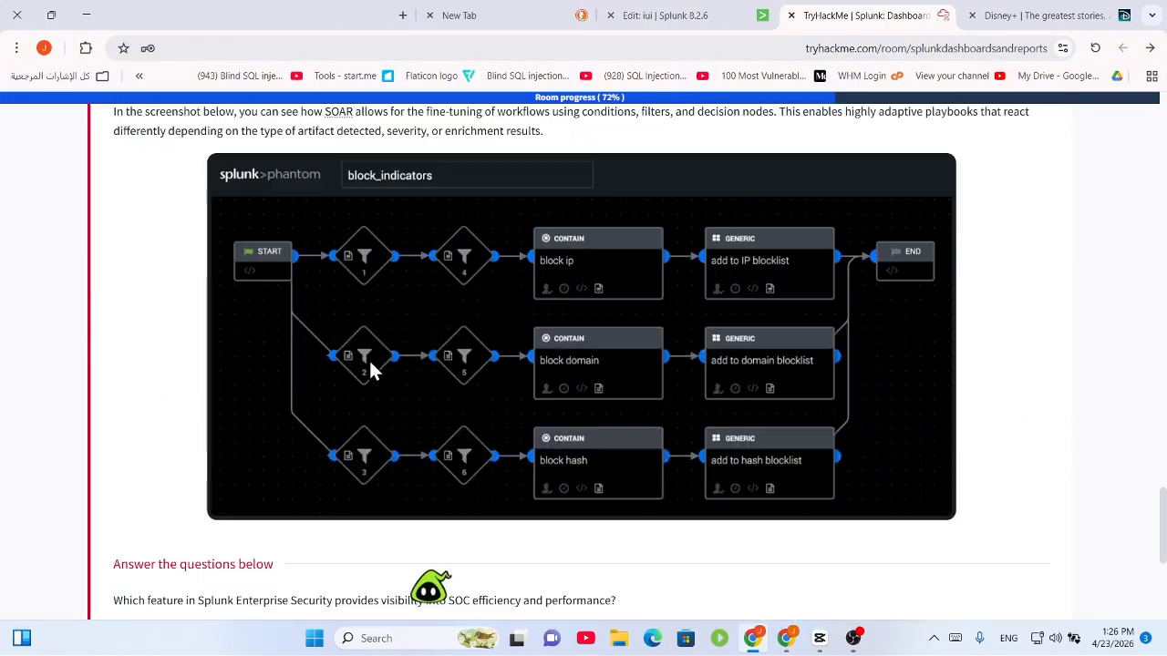
scroll(369, 359, "up", 10)
scroll(346, 369, "up", 5)
left_click(853, 638)
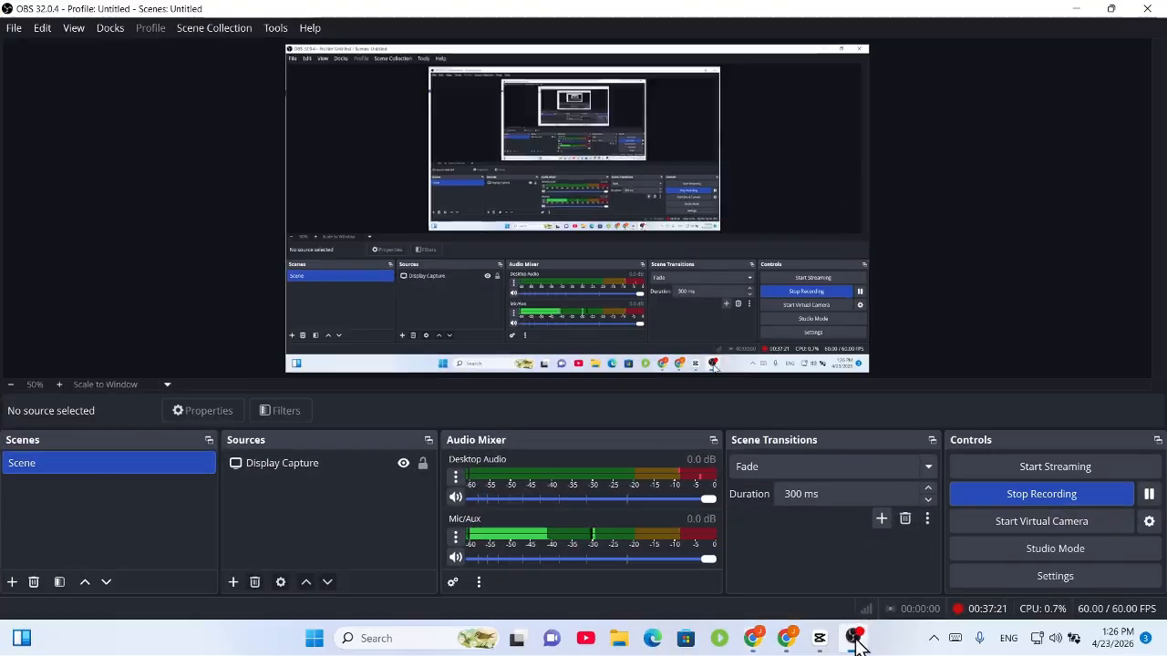
left_click(1080, 9)
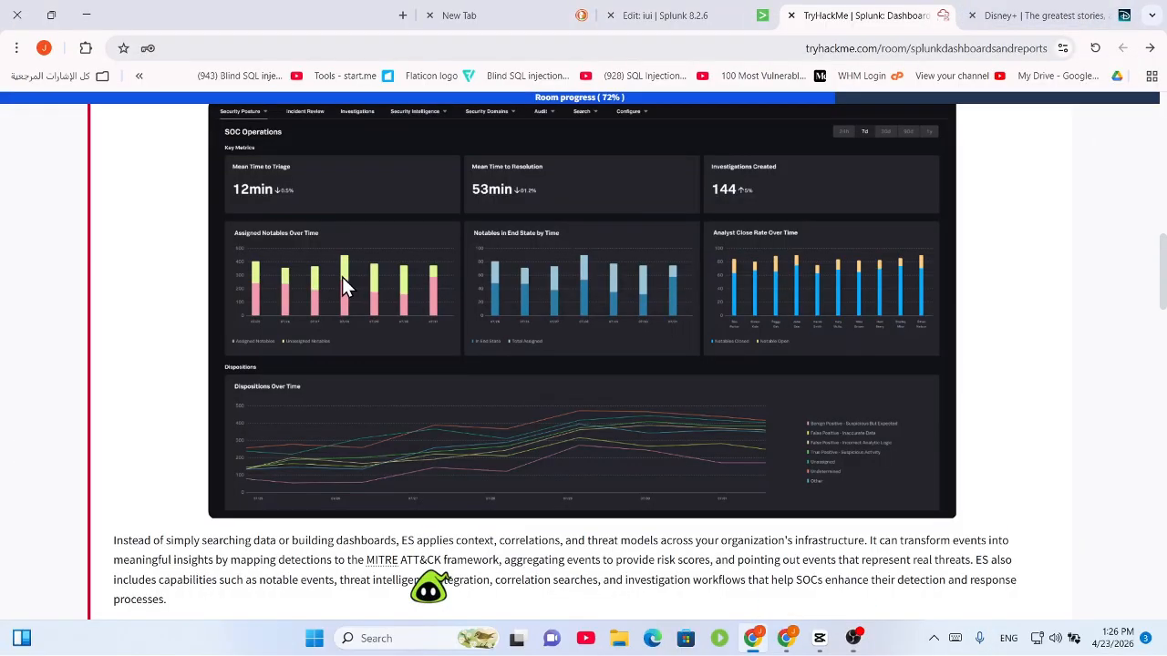
Read the Task 5 introduction and its note about the advanced Splunk security solutions on TryHackMe
scroll(347, 319, "up", 4)
scroll(357, 374, "up", 4)
scroll(175, 312, "down", 3)
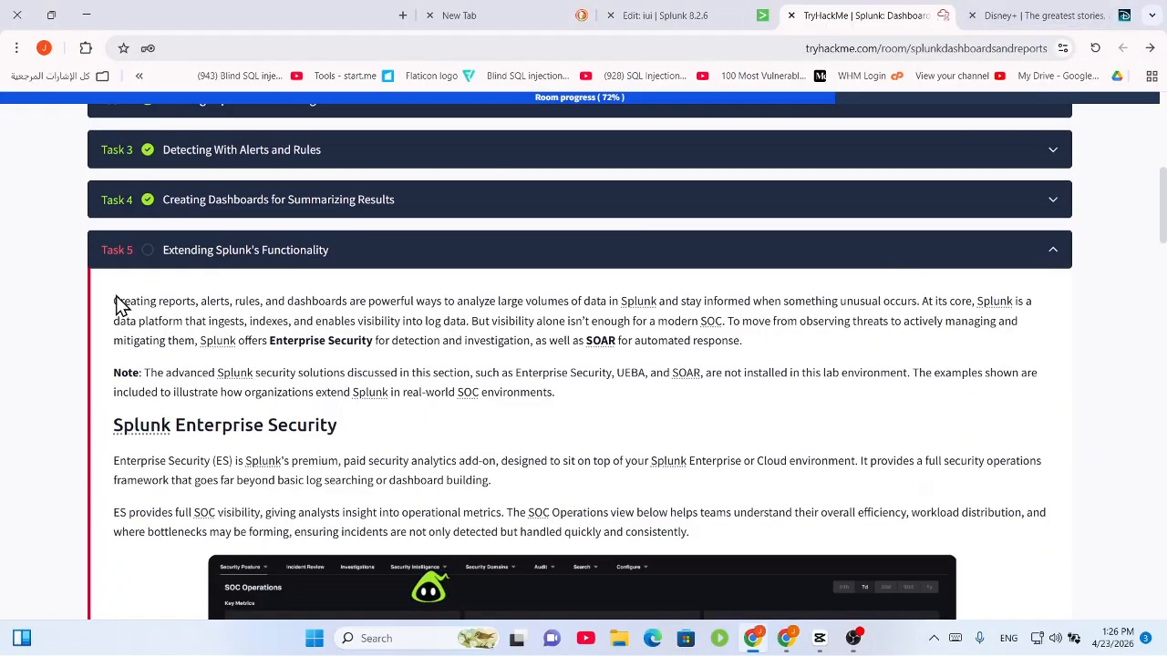
left_click_drag(117, 302, 920, 284)
scroll(994, 293, "down", 2)
left_click_drag(993, 292, 608, 190)
left_click(967, 182)
left_click(331, 200)
left_click(503, 196)
left_click(716, 196)
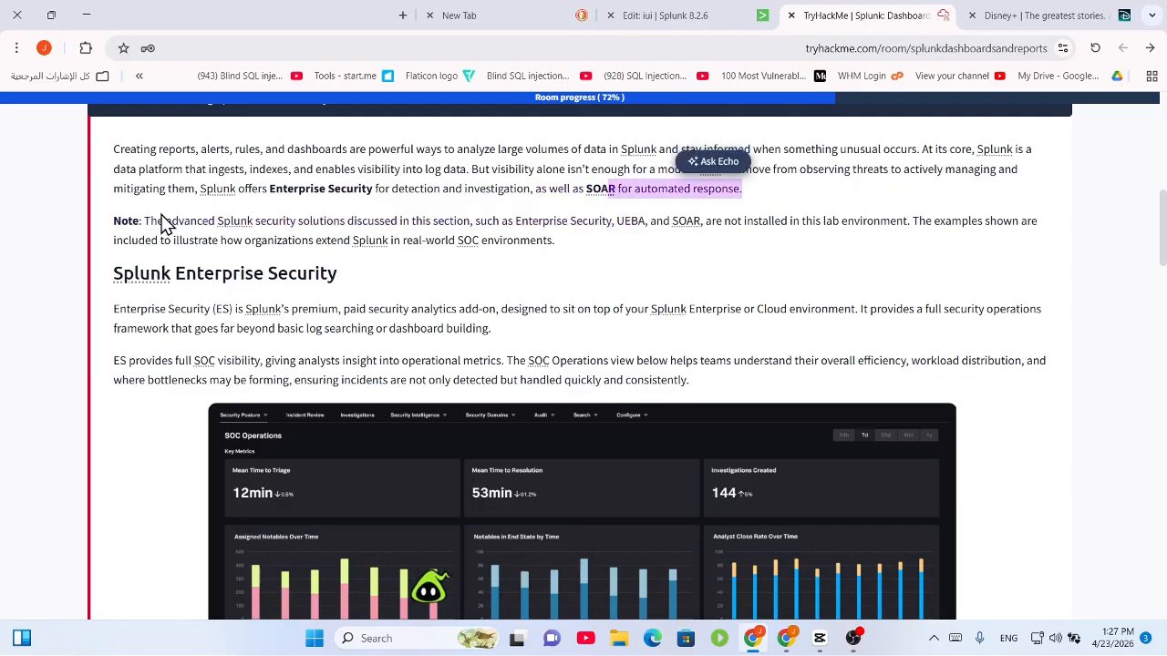
left_click_drag(164, 223, 427, 230)
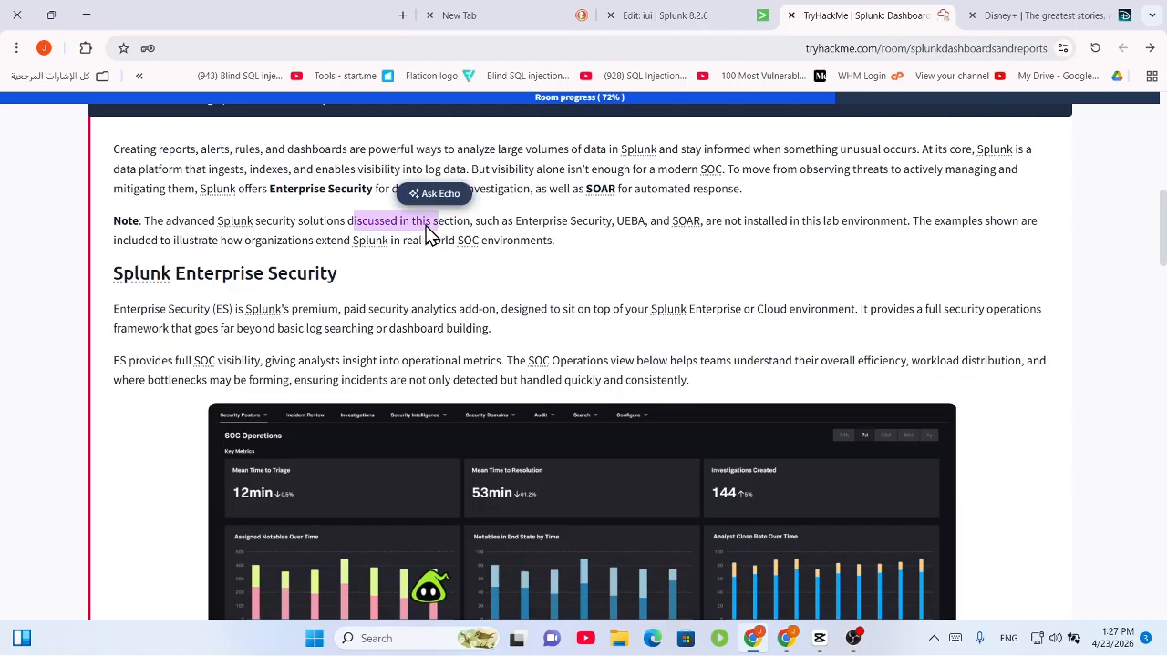
scroll(425, 231, "down", 1)
left_click_drag(427, 149, 554, 165)
scroll(312, 232, "down", 1)
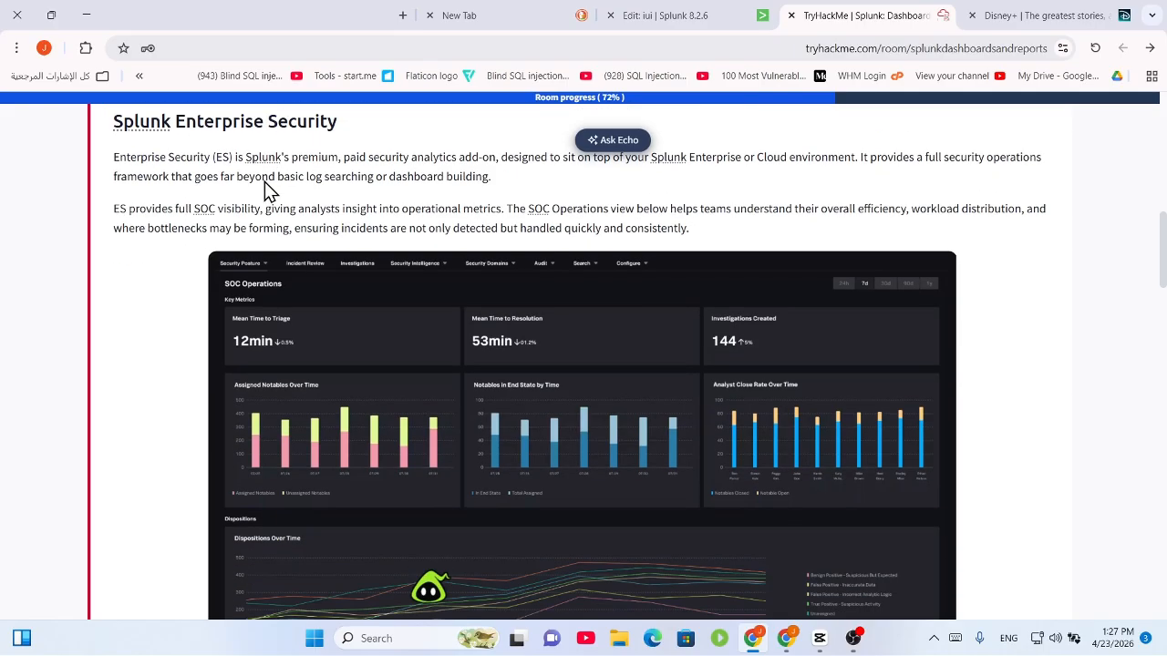
Read the Splunk Enterprise Security paragraphs describing the add-on and its SOC Operations view
left_click_drag(117, 158, 885, 182)
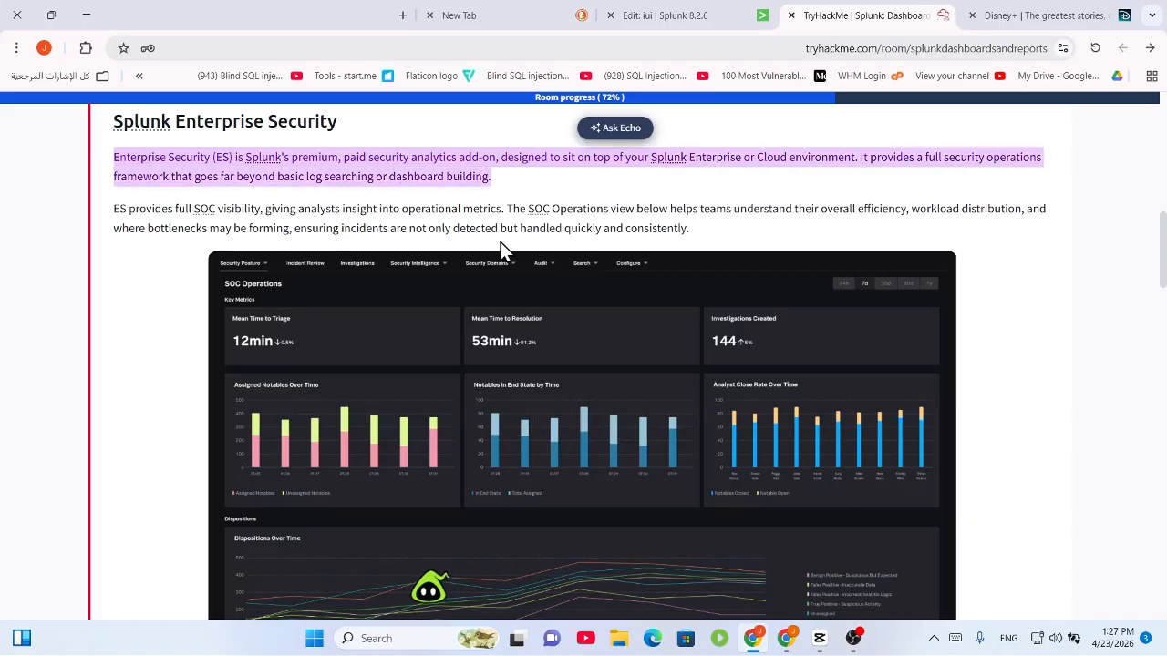
left_click_drag(207, 177, 529, 211)
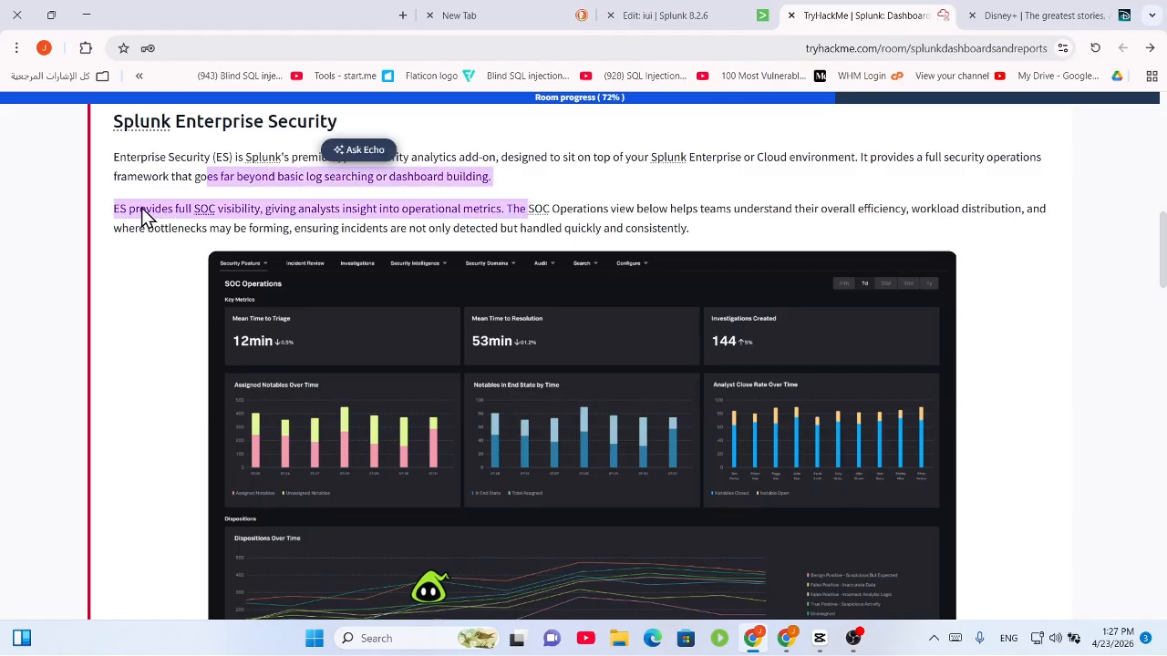
left_click_drag(117, 209, 395, 305)
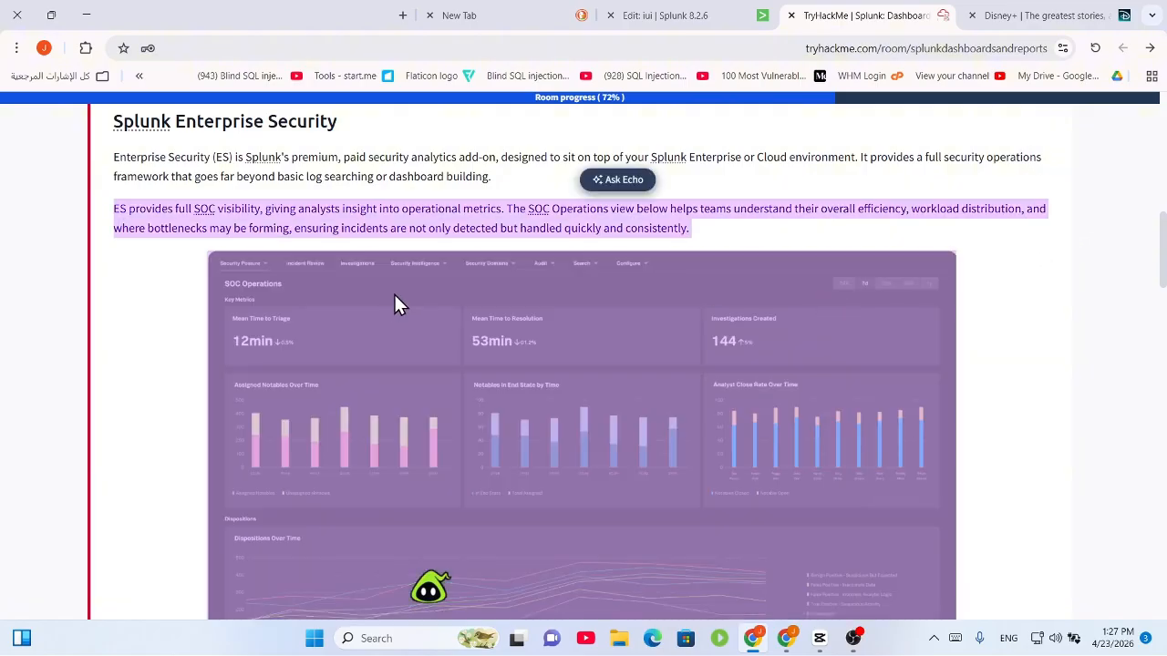
left_click(438, 226)
scroll(447, 237, "down", 3)
scroll(242, 354, "down", 1)
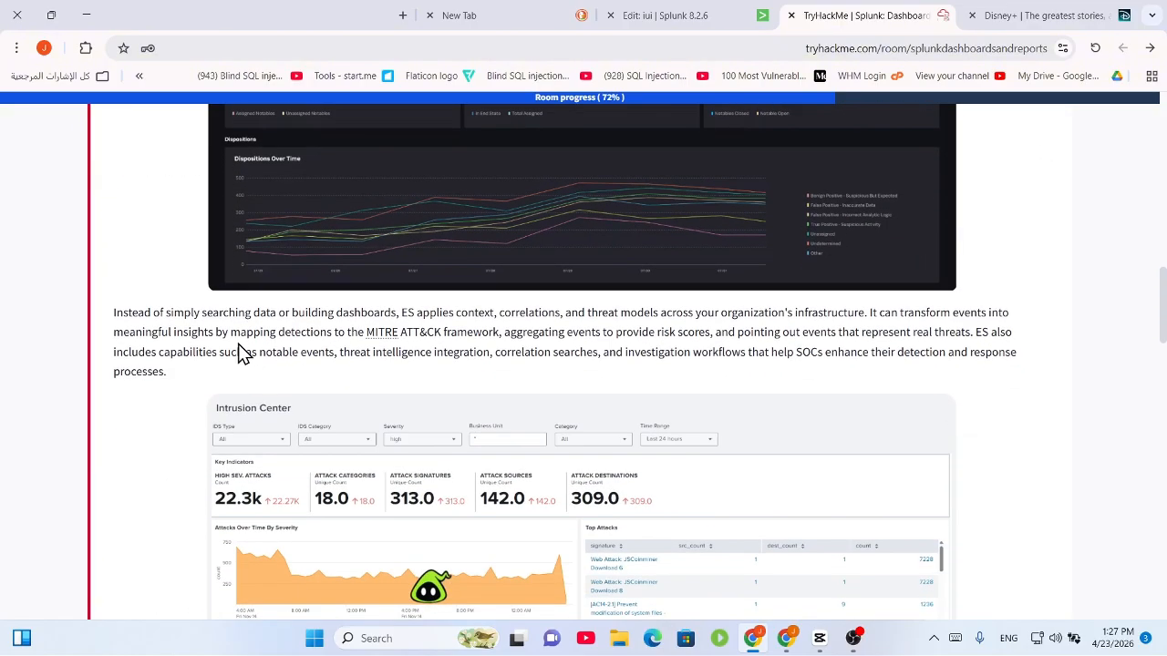
Read the paragraph on how ES applies context, correlations and threat models and maps detections to MITRE ATT&CK
left_click_drag(201, 312, 771, 333)
scroll(742, 334, "up", 2)
left_click(823, 474)
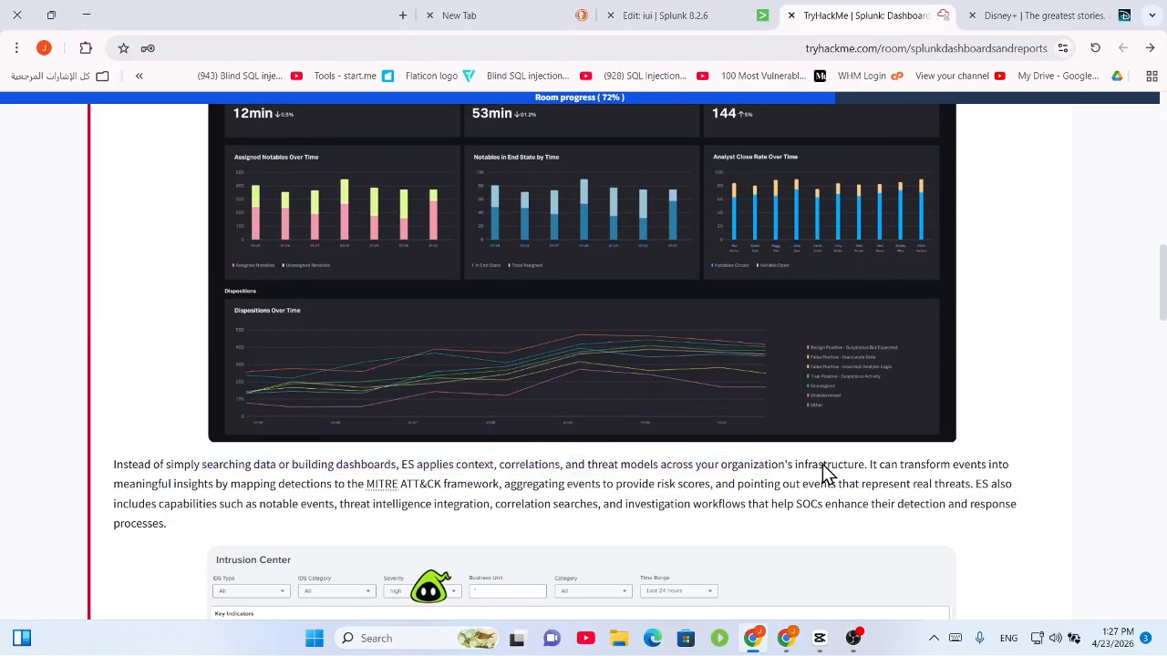
left_click_drag(848, 464, 1011, 352)
scroll(930, 458, "down", 2)
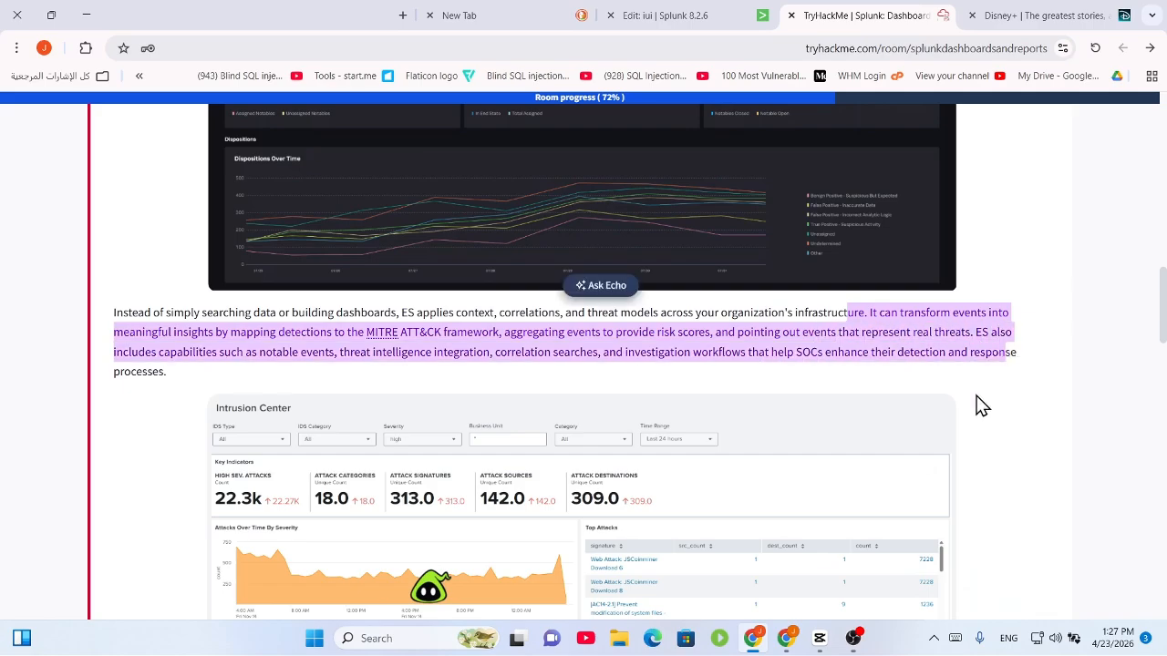
Read the Splunk UEBA section's first paragraph on detecting insider threats, compromised accounts and behavioral anomalies
scroll(651, 363, "down", 3)
scroll(675, 392, "down", 6)
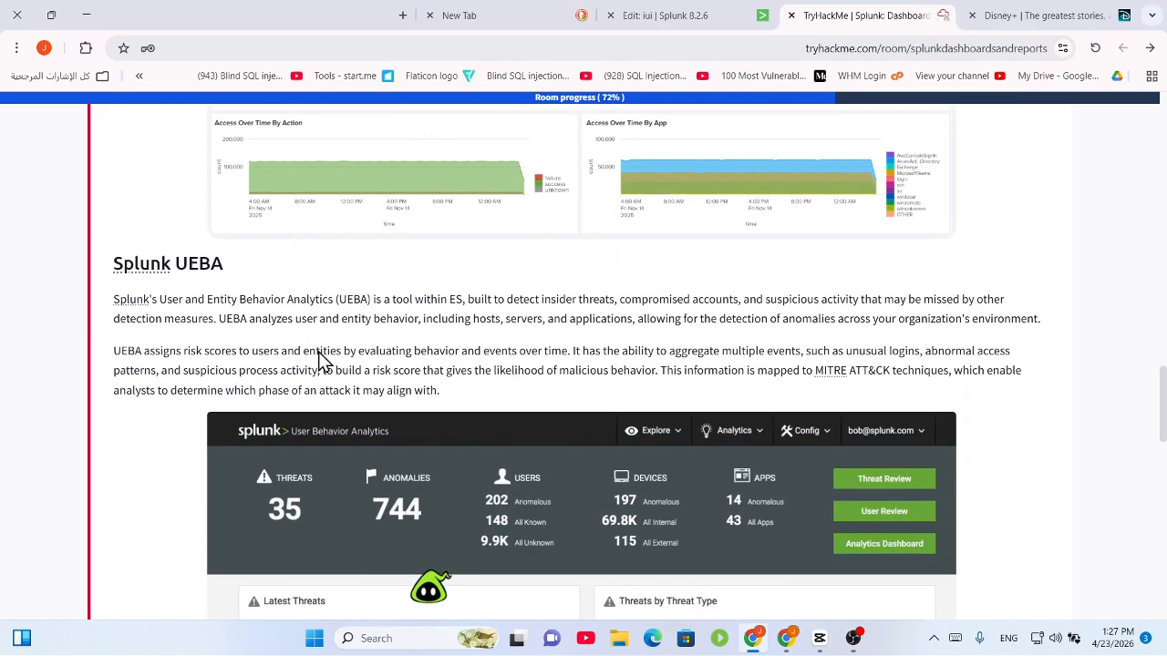
scroll(330, 325, "up", 8)
scroll(331, 365, "down", 9)
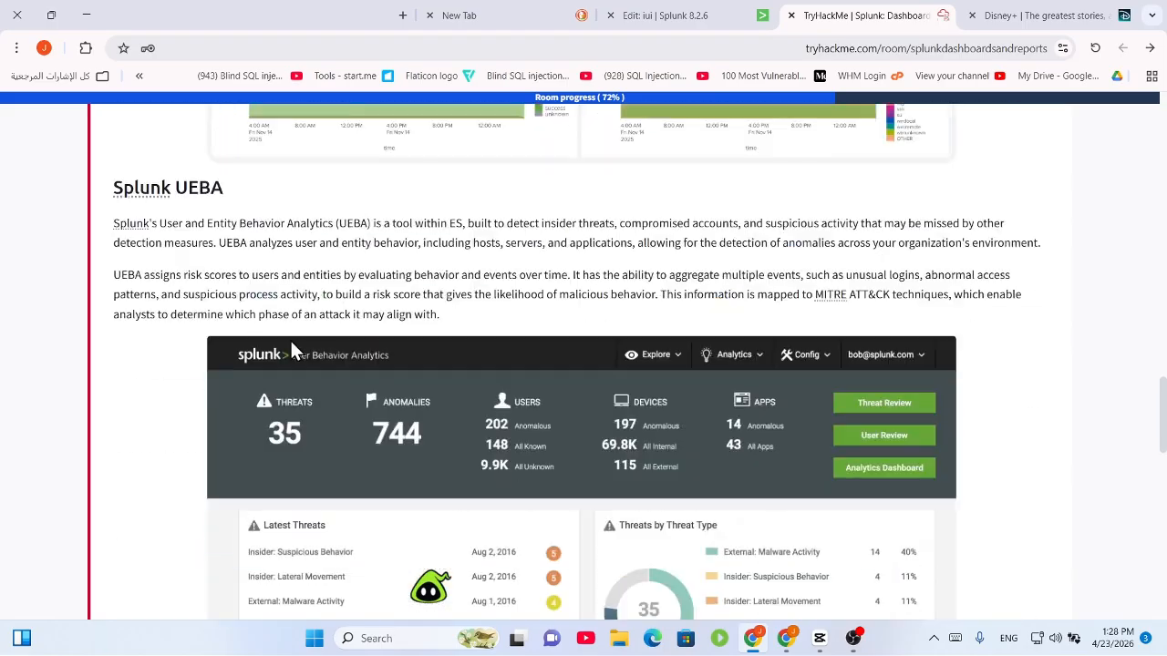
left_click_drag(186, 231, 737, 215)
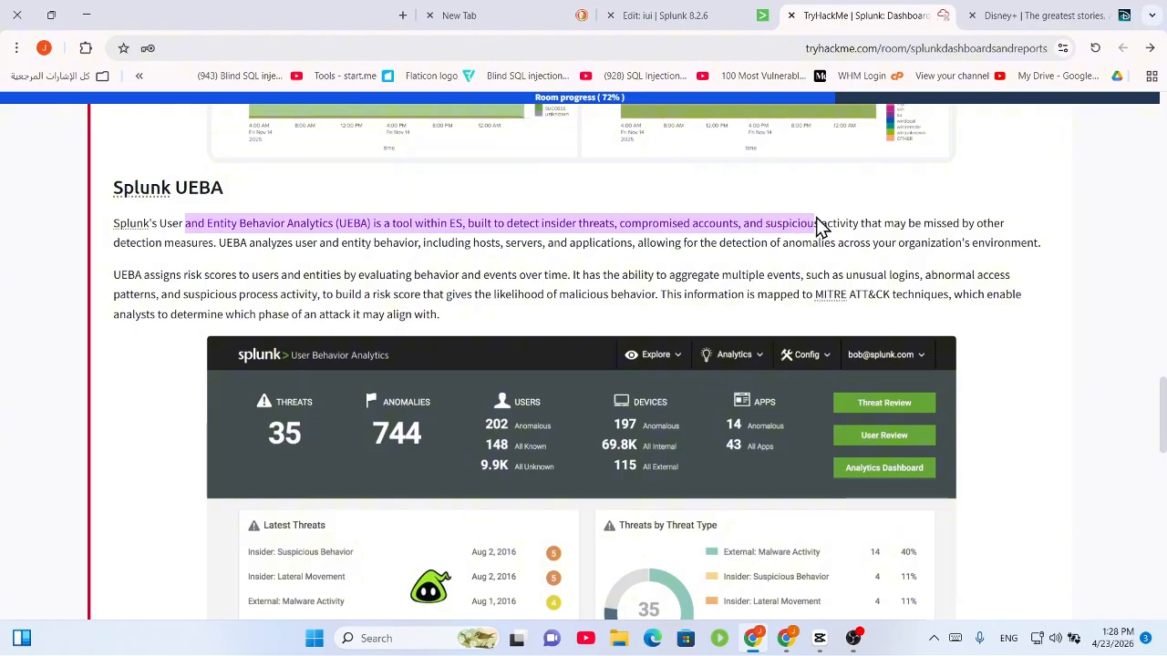
left_click_drag(818, 223, 996, 245)
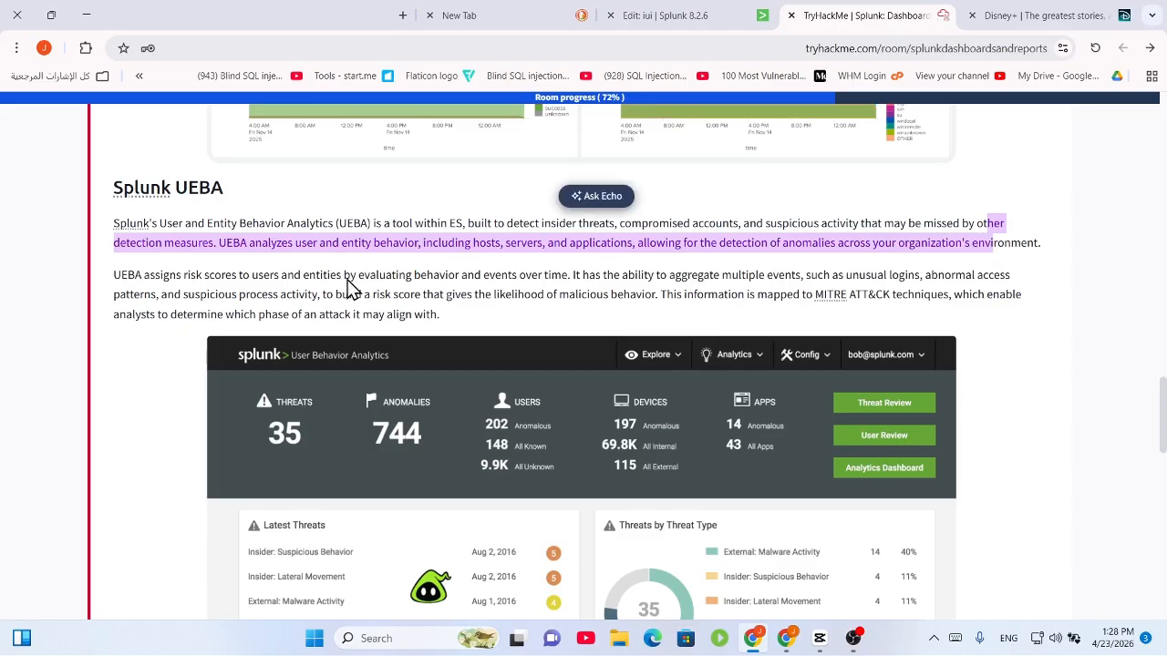
Read the paragraph on how UEBA assigns risk scores to users and entities
double_click(163, 277)
scroll(264, 288, "down", 1)
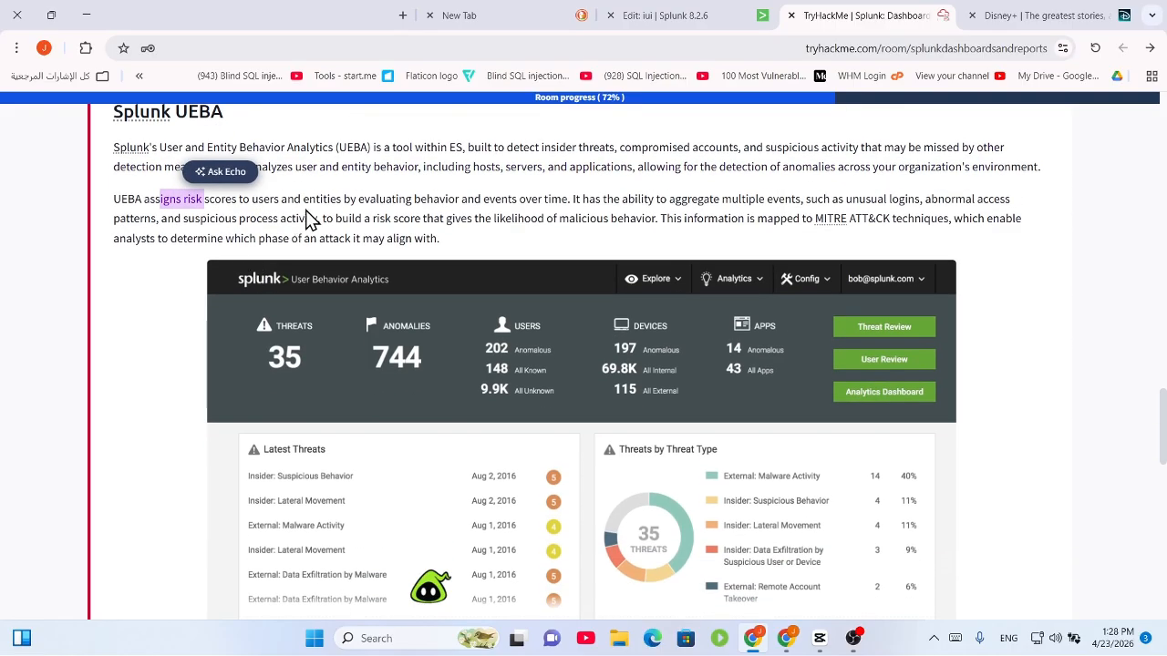
left_click_drag(340, 201, 917, 166)
scroll(972, 209, "down", 1)
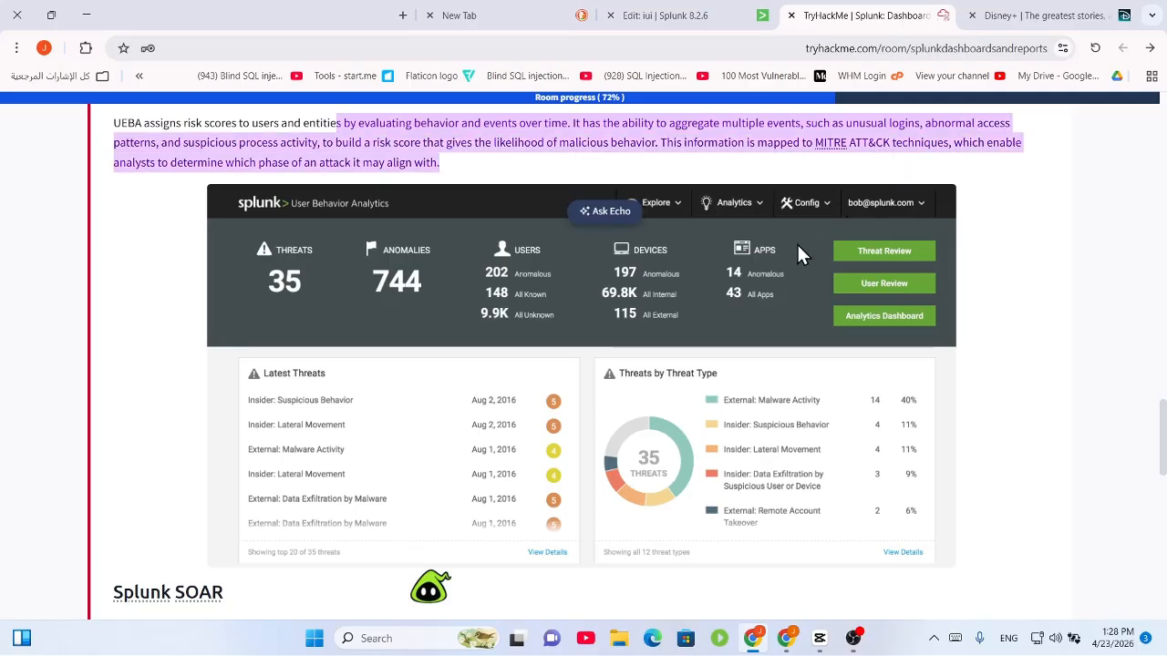
Skim the opening paragraph of the Splunk SOAR section and return to the Splunk UEBA heading
scroll(652, 330, "down", 3)
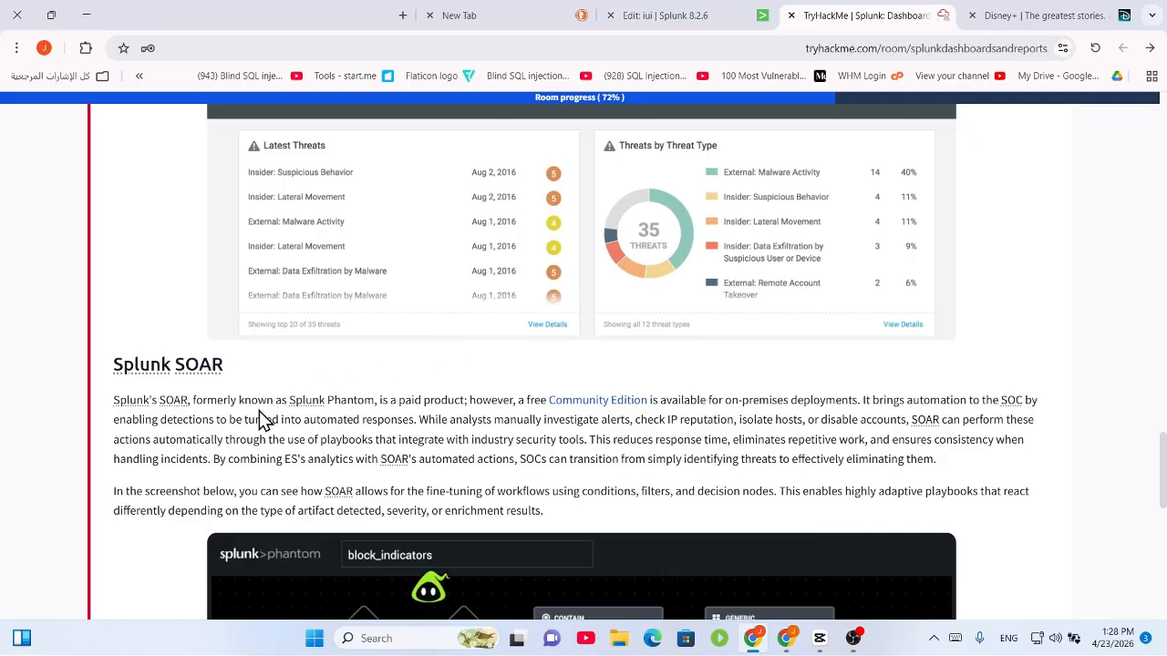
left_click_drag(417, 407, 816, 386)
left_click_drag(899, 394, 943, 408)
scroll(794, 380, "up", 5)
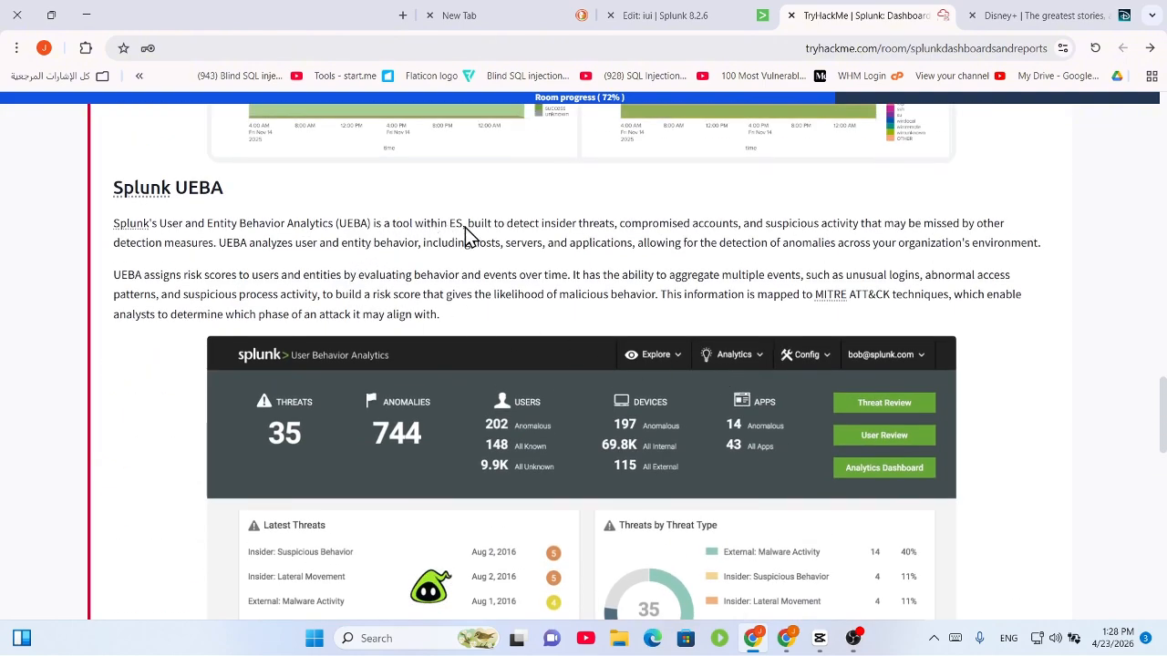
Reread the UEBA definition, including the suspicious activity it targets and its analysis of hosts, servers and applications
left_click_drag(466, 224, 499, 226)
left_click_drag(226, 188, 187, 196)
left_click_drag(495, 226, 219, 248)
left_click(793, 233)
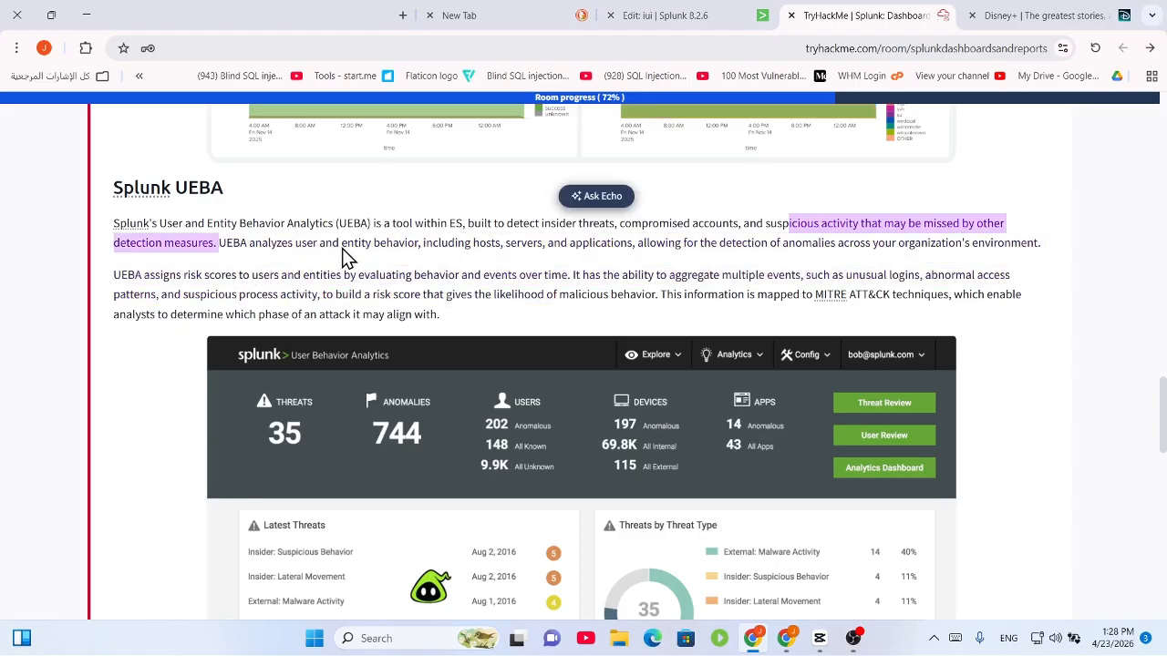
scroll(345, 257, "down", 1)
left_click_drag(294, 180, 1049, 172)
scroll(447, 293, "down", 1)
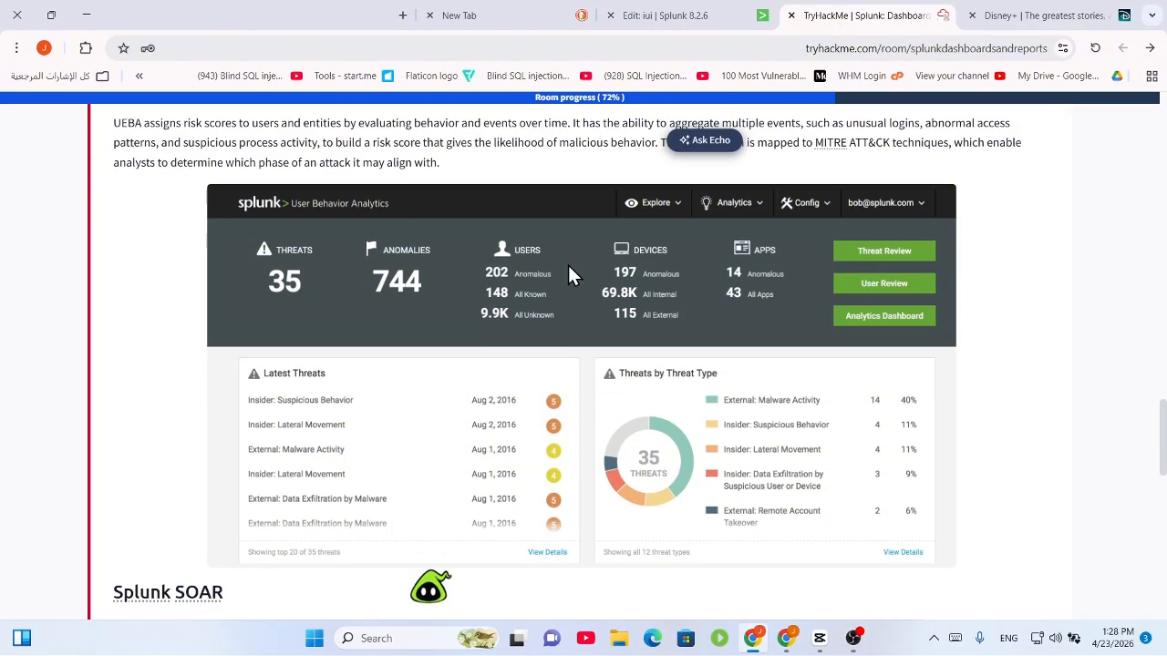
Go through the UEBA risk-scoring paragraph again, from behavior evaluation and event aggregation to the MITRE ATT&CK technique mapping
left_click_drag(137, 129, 331, 122)
left_click(274, 134)
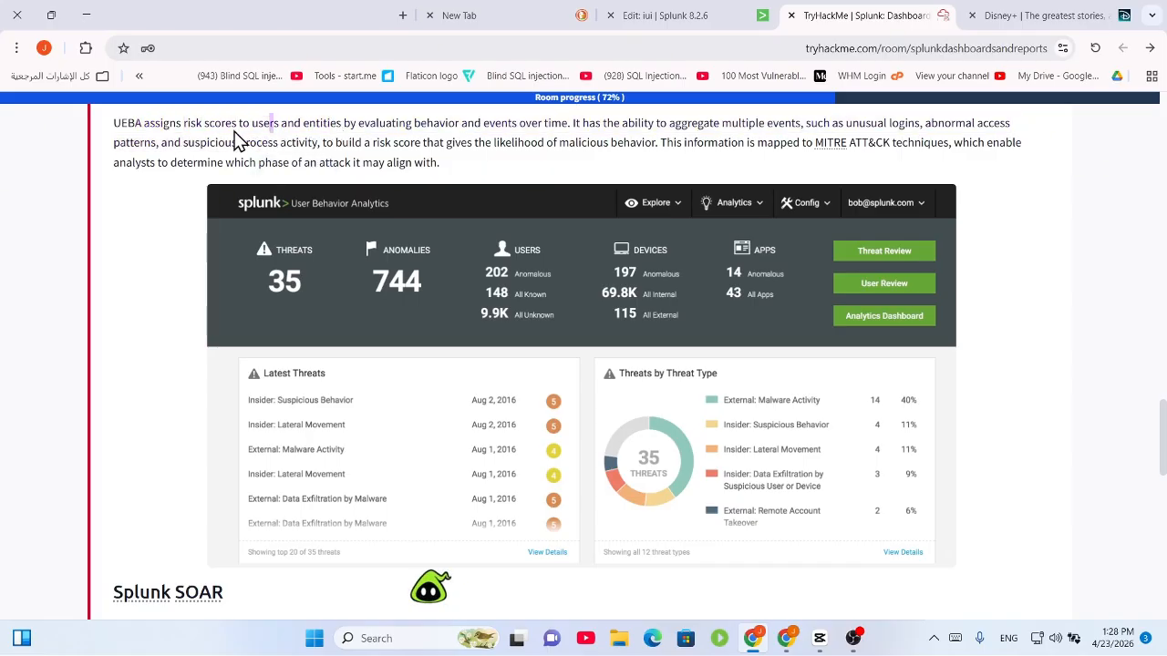
left_click_drag(259, 127, 568, 124)
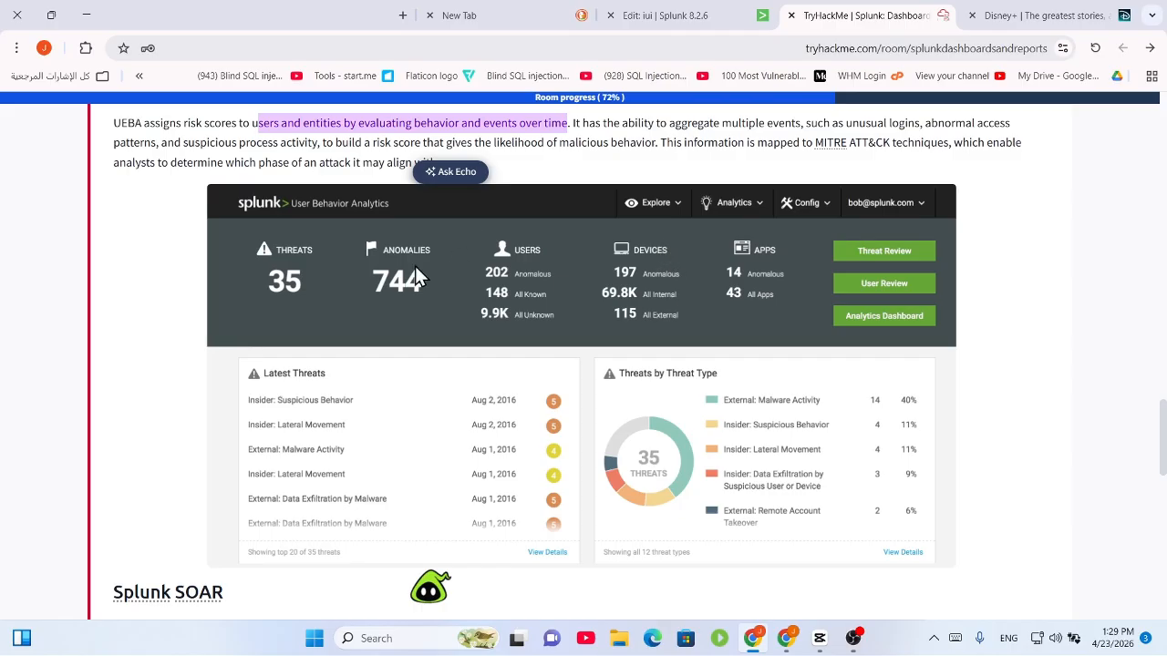
left_click_drag(657, 128, 973, 187)
left_click(789, 175)
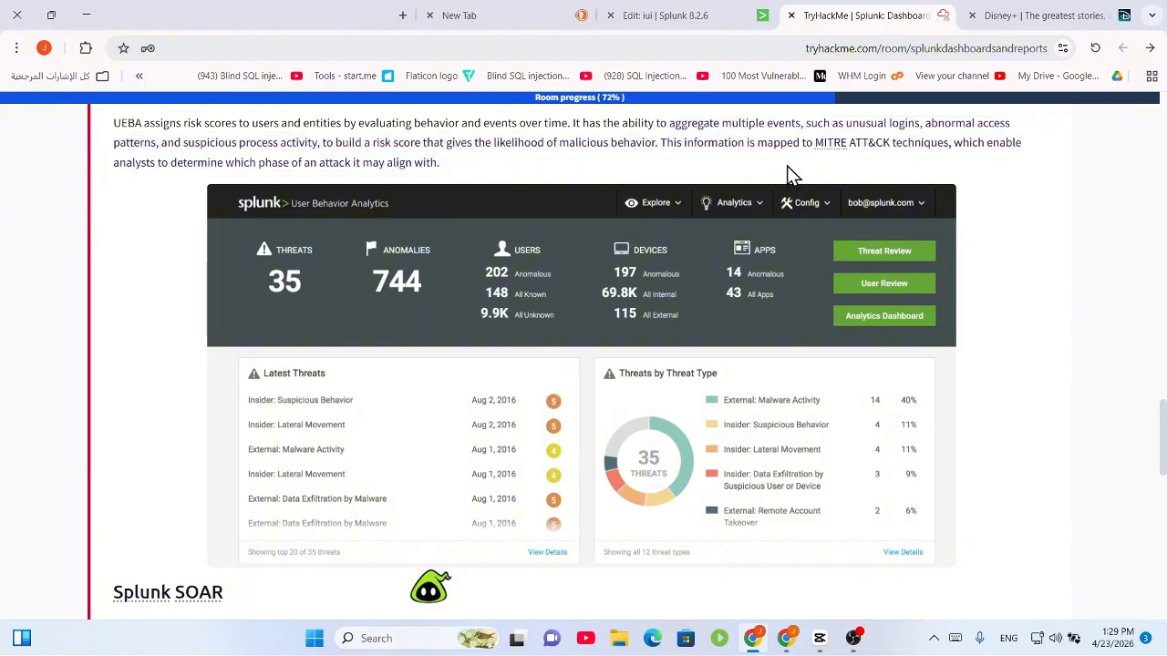
left_click_drag(706, 146, 769, 233)
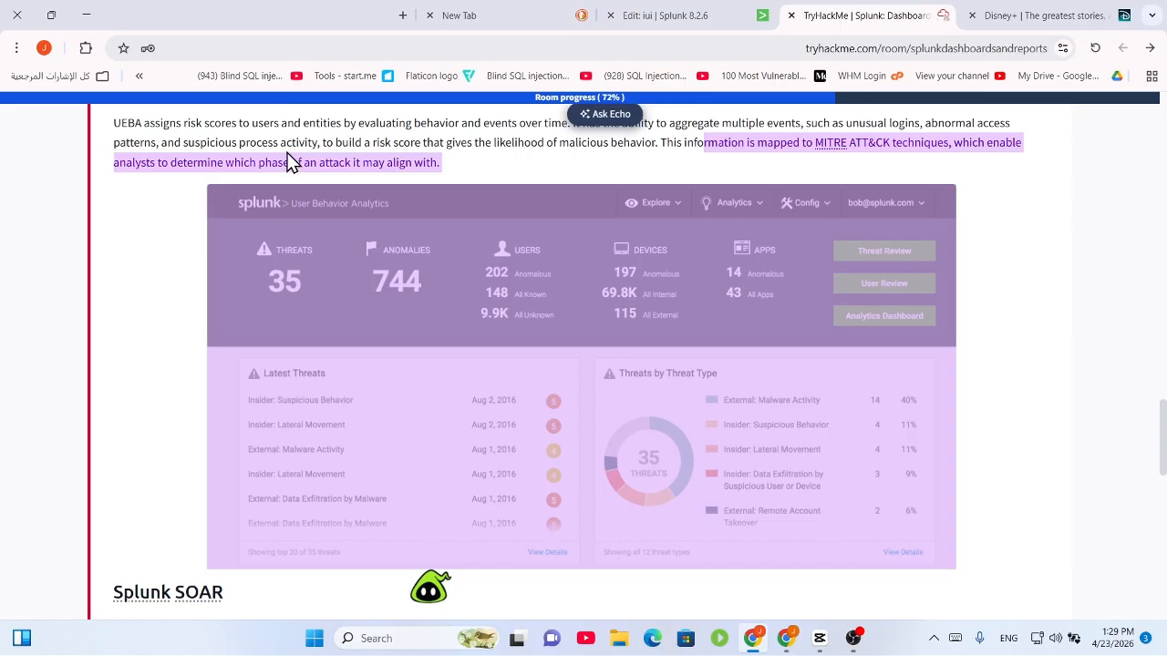
left_click(366, 207)
Look over the User Behavior Analytics screenshot and read the Splunk SOAR opening about its paid and Community Edition availability
scroll(366, 207, "down", 2)
scroll(359, 213, "up", 2)
scroll(362, 181, "down", 1)
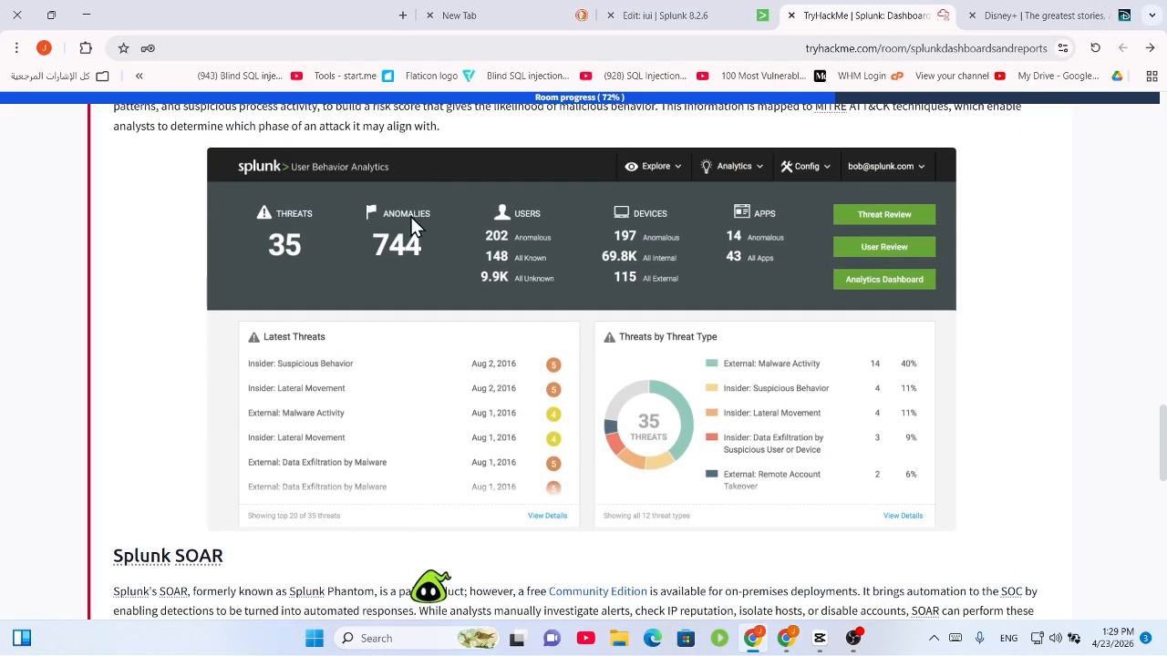
scroll(411, 217, "down", 3)
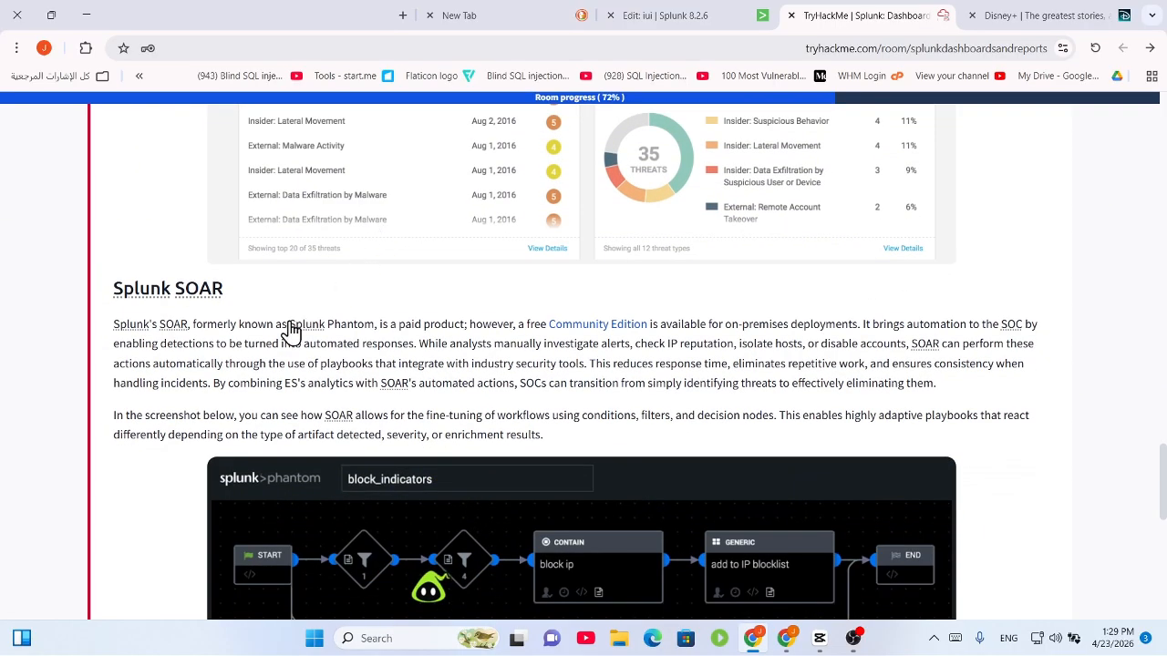
scroll(310, 310, "down", 1)
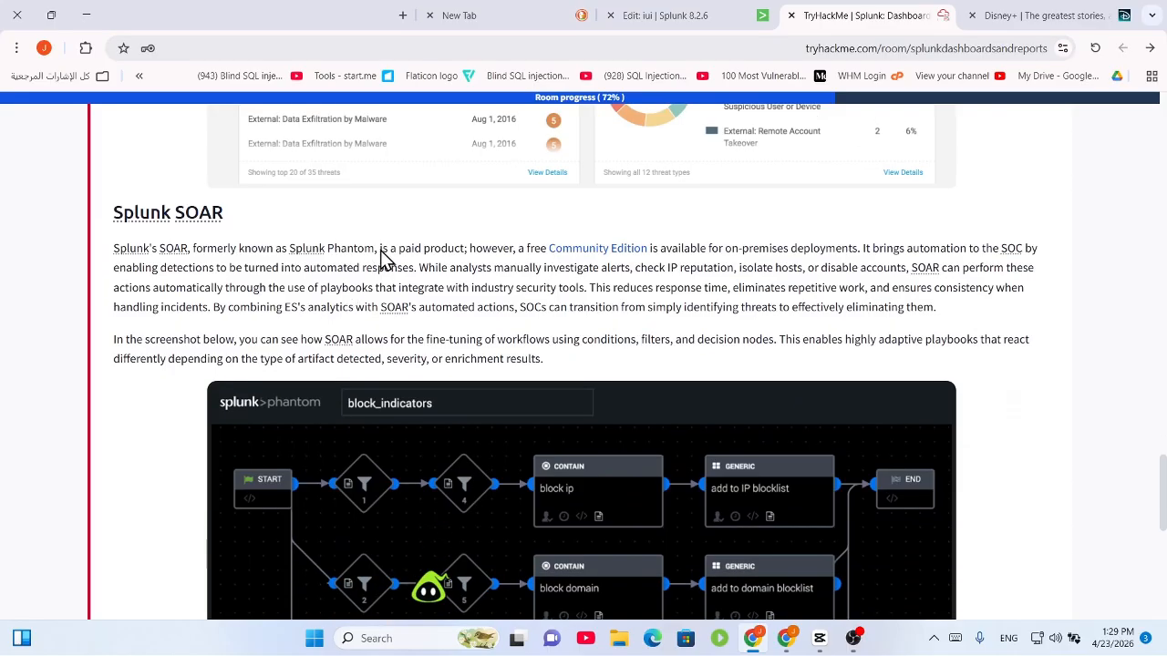
left_click_drag(381, 252, 698, 259)
left_click(702, 258)
scroll(782, 262, "down", 2)
scroll(907, 154, "up", 1)
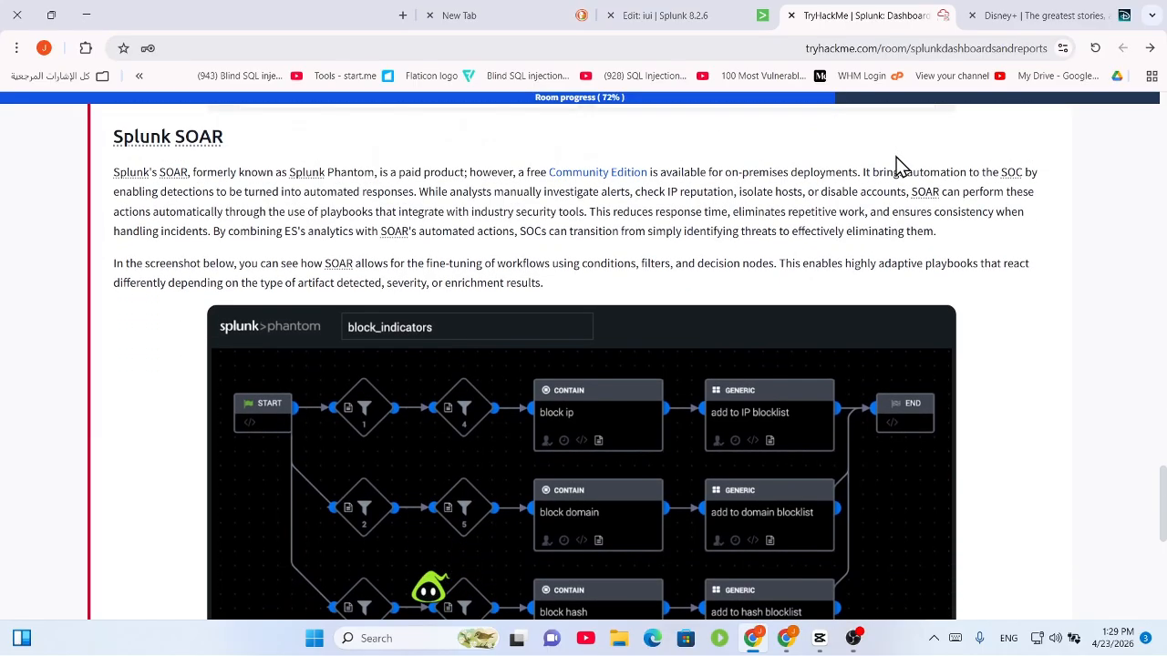
Read how SOAR automates analysts' manual response actions through playbooks that integrate with industry security tools
left_click_drag(867, 173, 660, 201)
scroll(672, 214, "down", 2)
left_click_drag(739, 125, 793, 123)
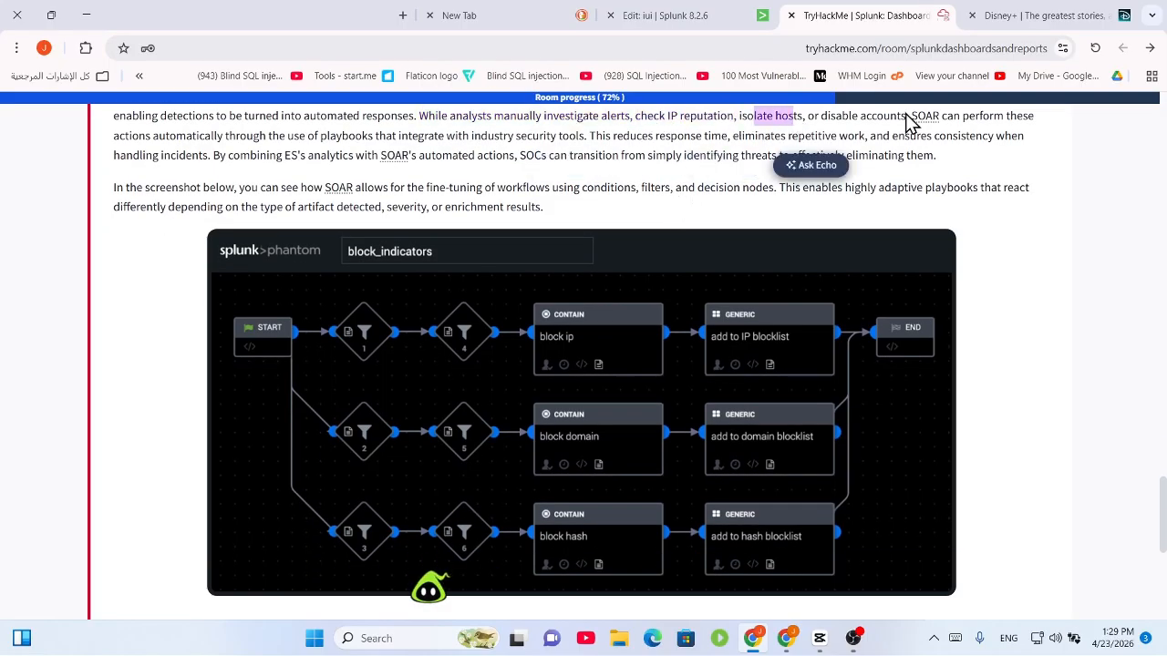
left_click_drag(962, 118, 588, 141)
scroll(589, 144, "down", 1)
scroll(588, 144, "up", 1)
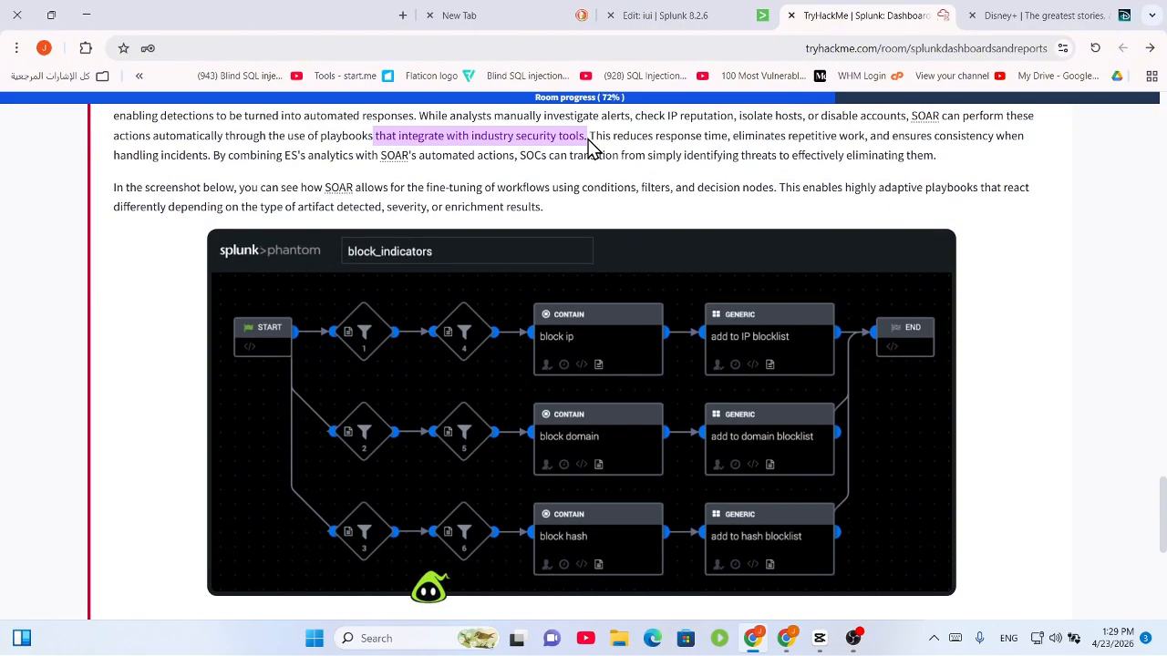
left_click(602, 152)
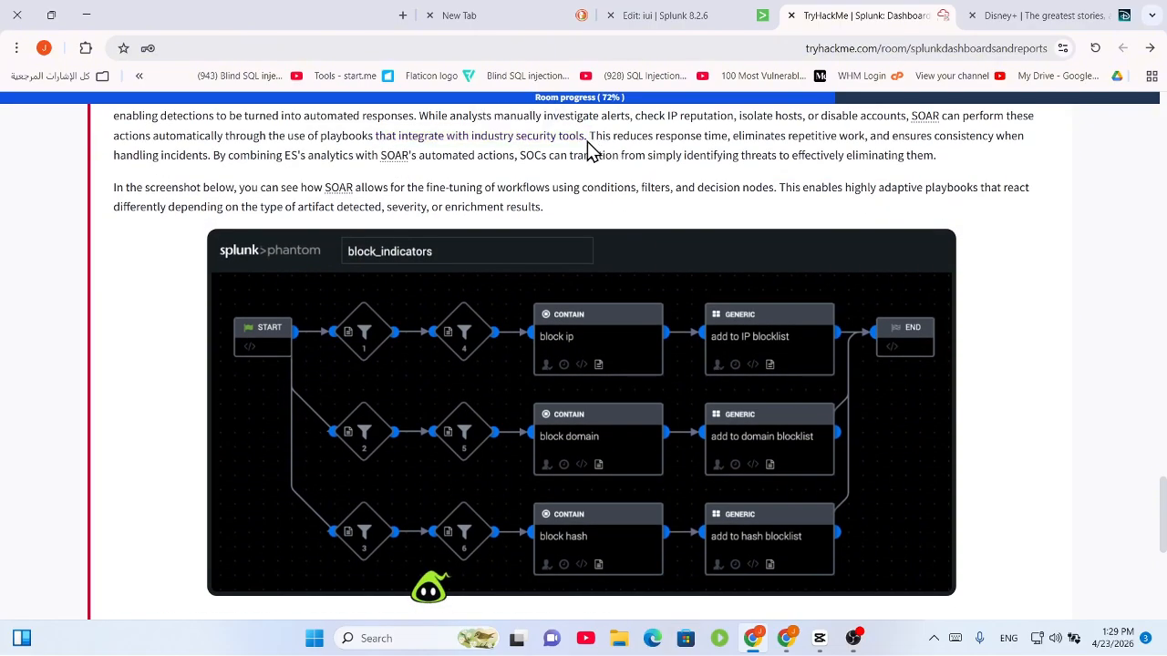
left_click_drag(588, 140, 581, 137)
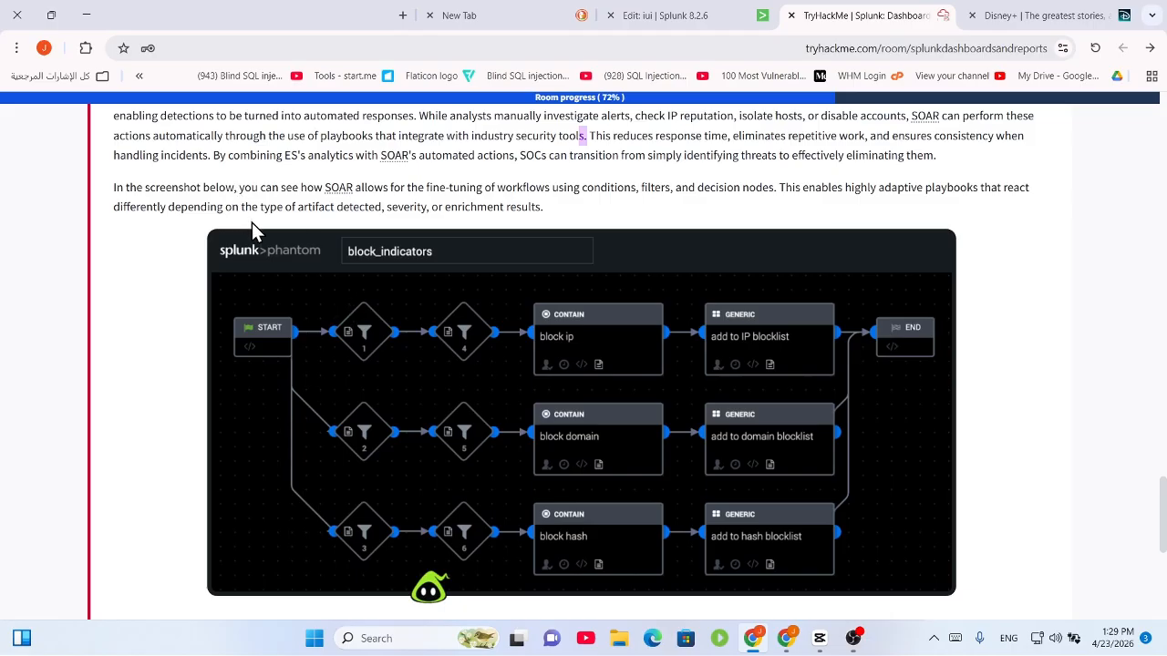